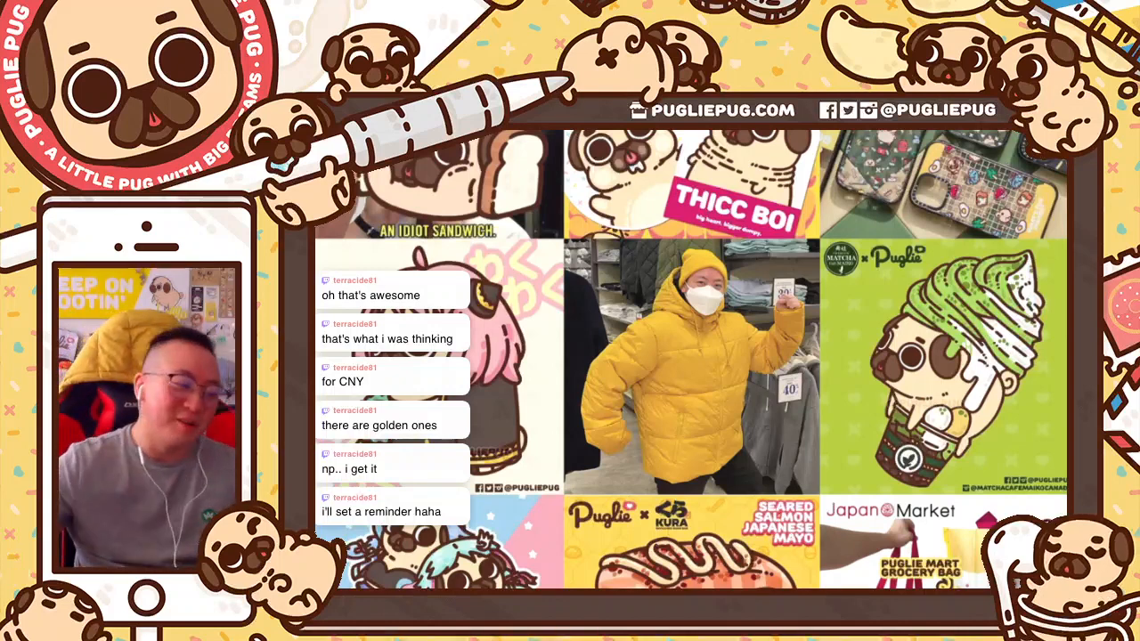
- Open the preview of the Matcha Cafe Maiko 3rd Anniversary Collaboration blog post and look over its featured image
key(ctrl+Tab)
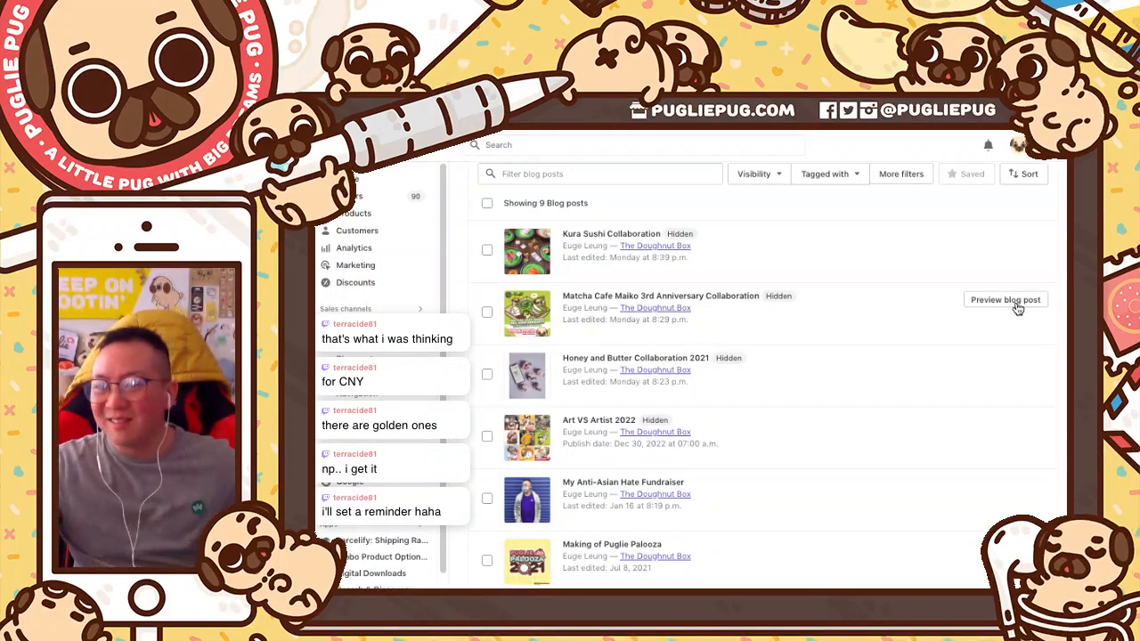
click(1018, 309)
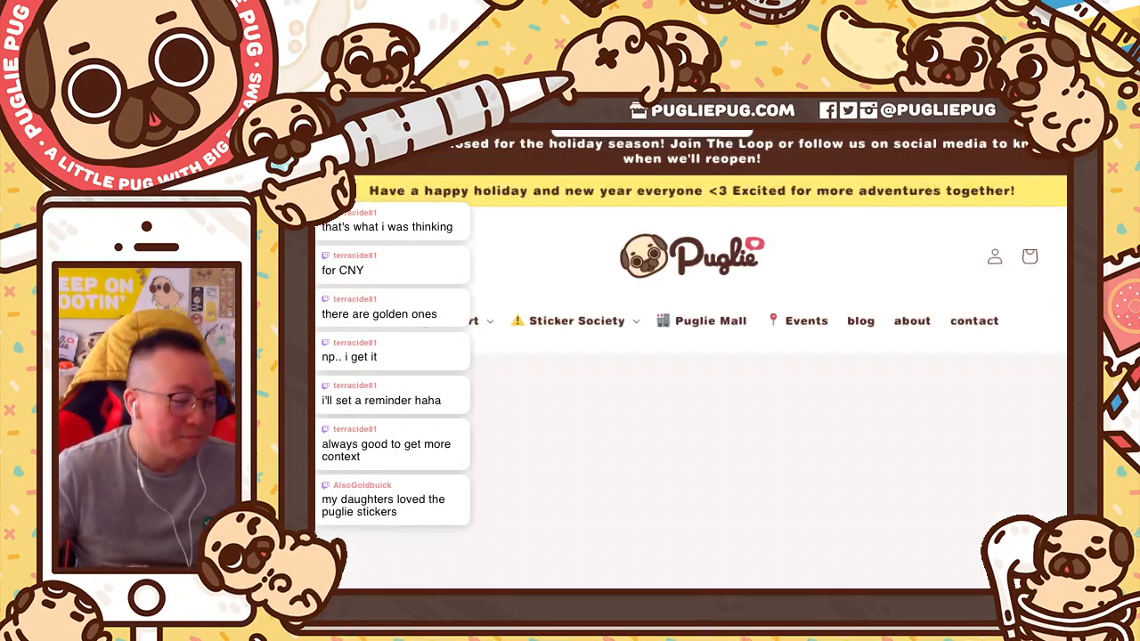
scroll(855, 404, down, 5)
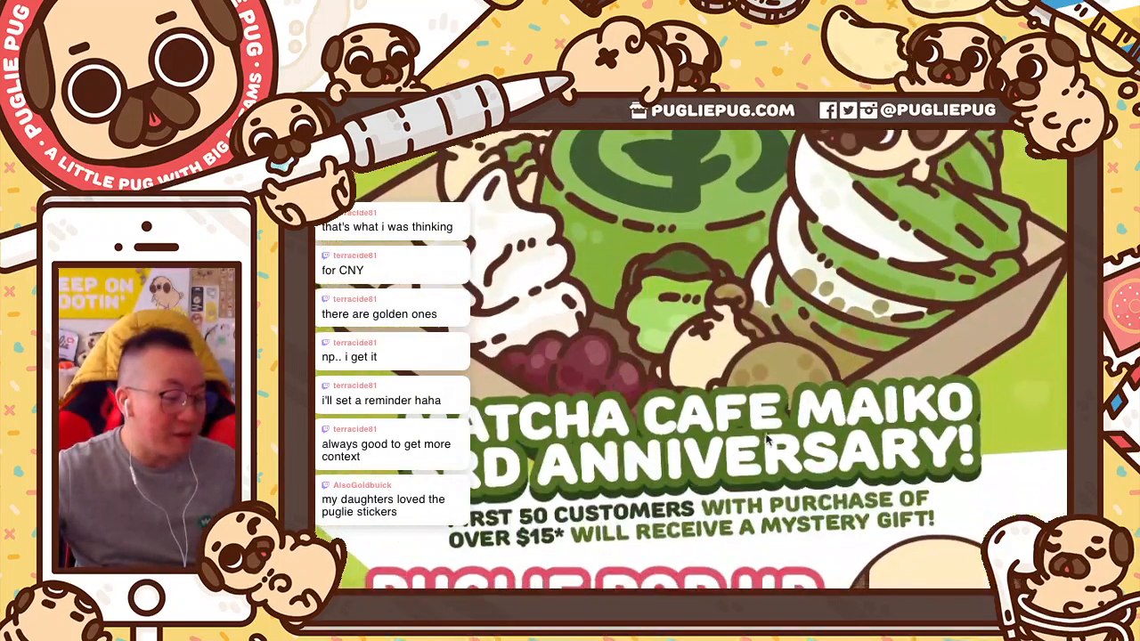
scroll(817, 442, down, 1)
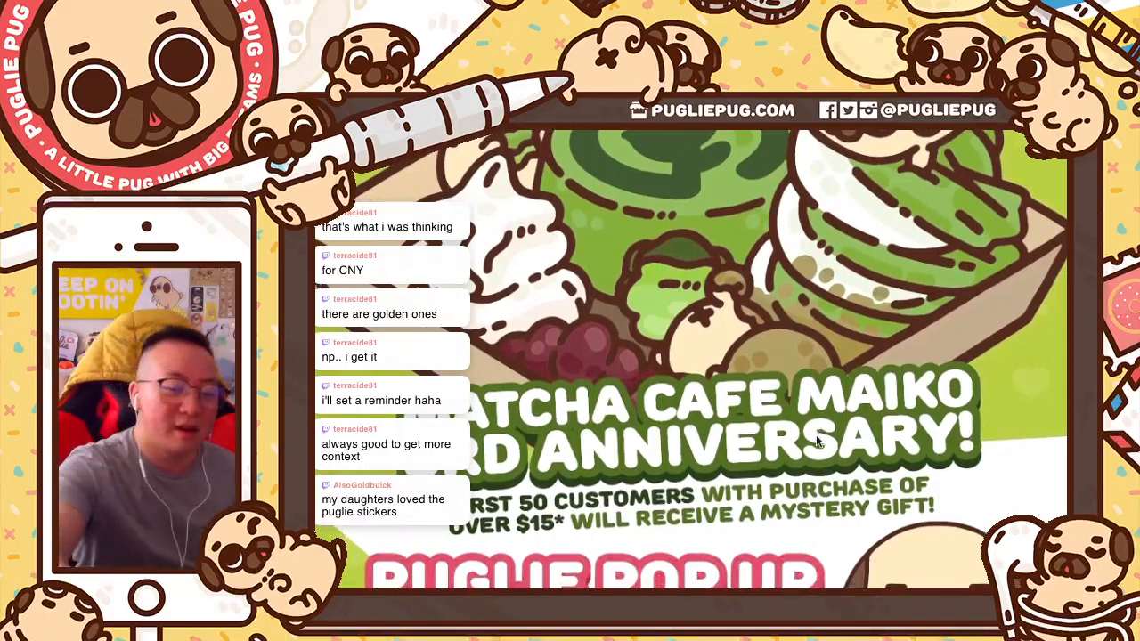
scroll(927, 423, down, 3)
scroll(927, 423, down, 2)
scroll(1066, 361, down, 1)
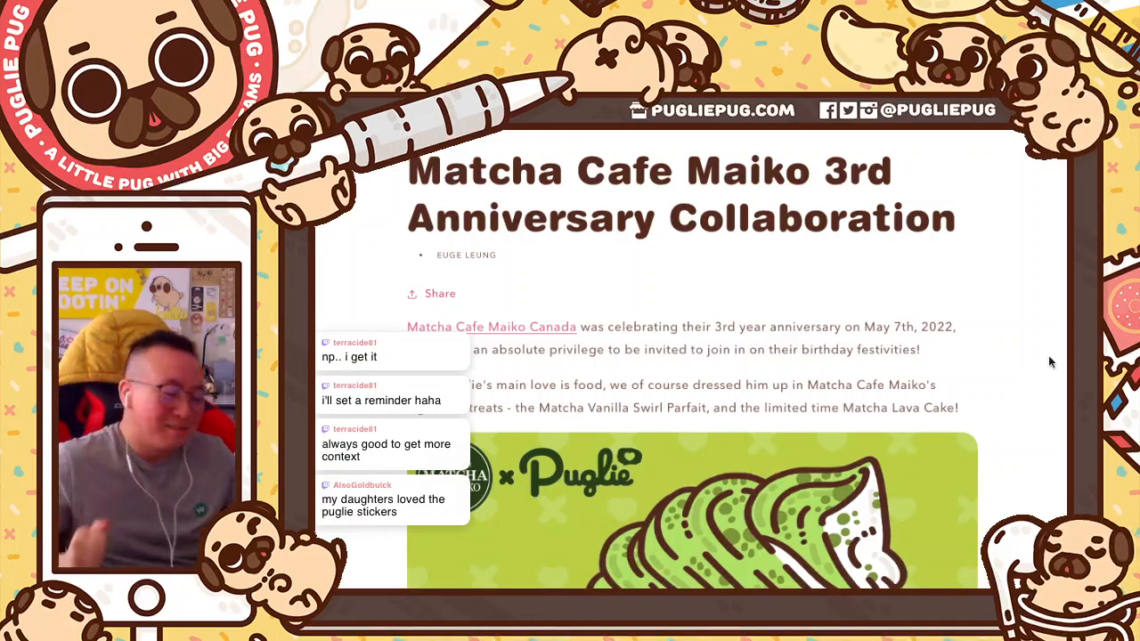
- Examine the opening paragraphs and the matcha parfait and lava cake illustrations in the blog post preview
scroll(1049, 362, down, 1)
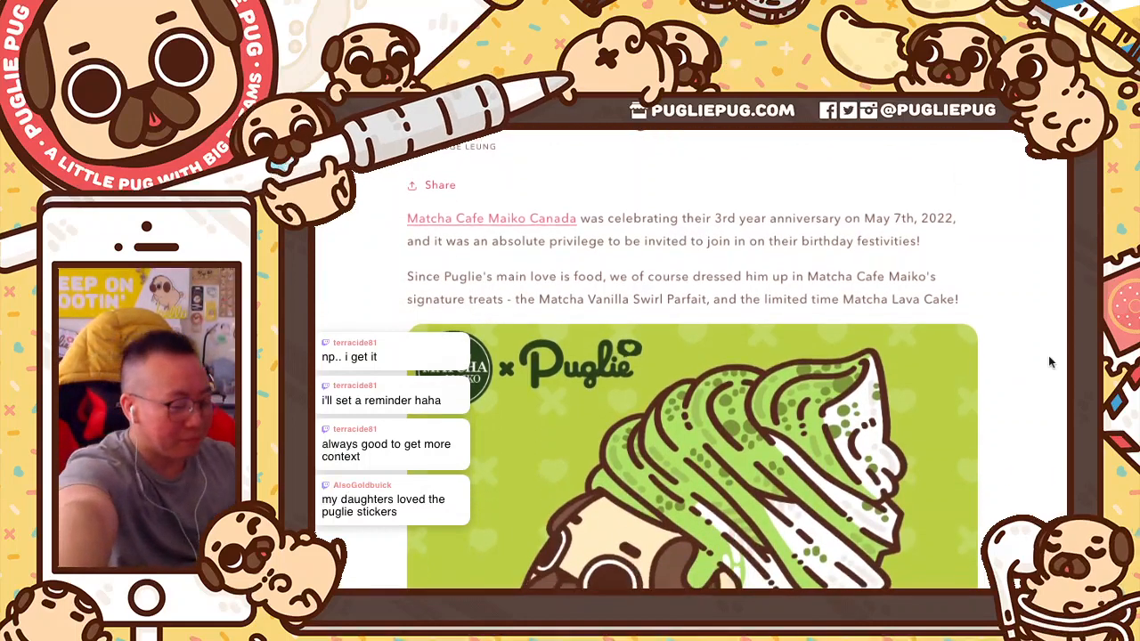
scroll(1049, 361, up, 3)
scroll(1049, 361, down, 2)
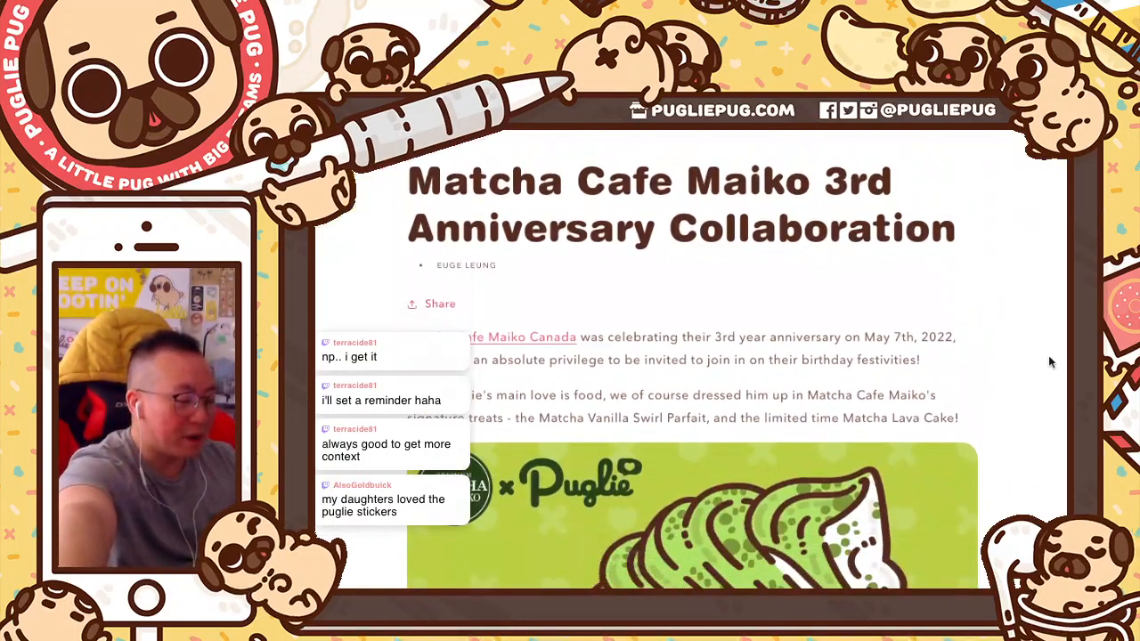
scroll(1049, 361, down, 2)
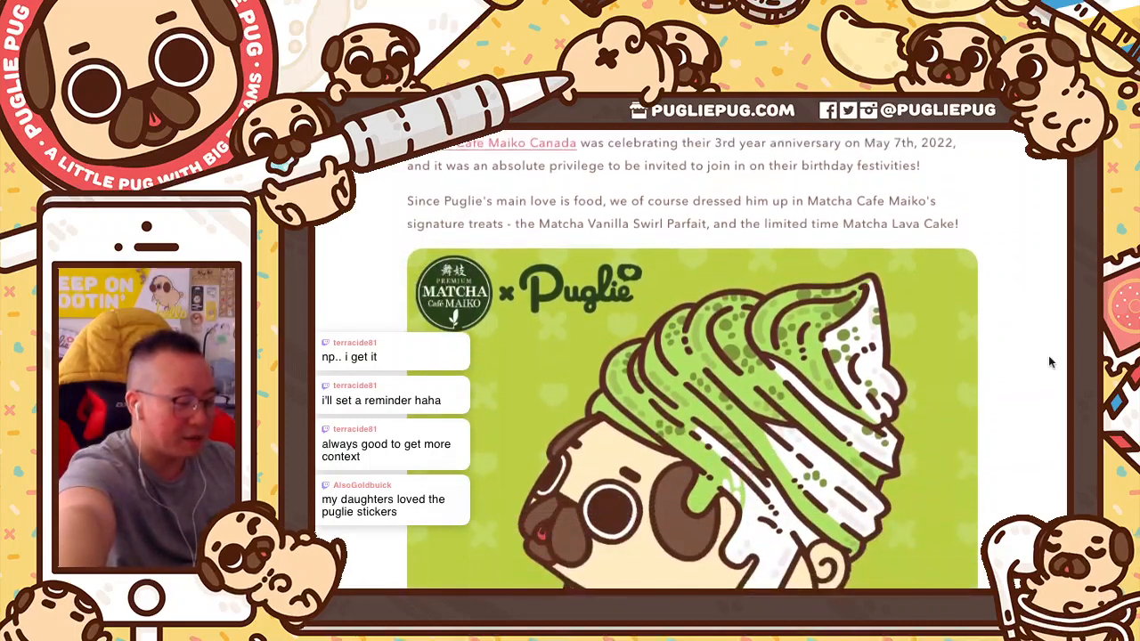
scroll(1049, 362, down, 7)
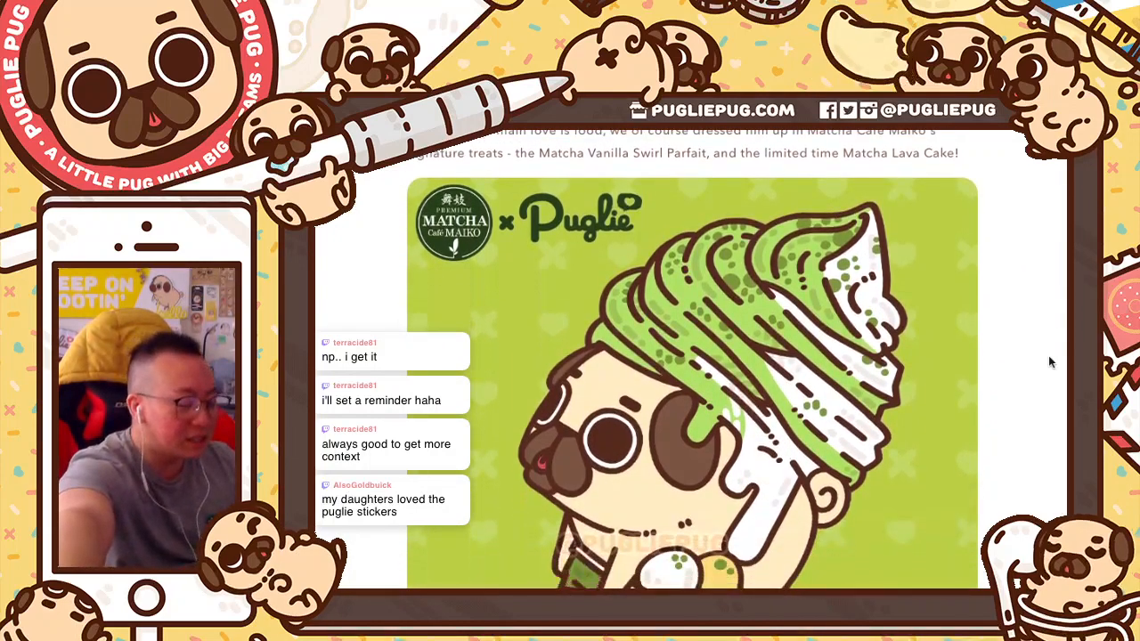
scroll(1049, 361, down, 5)
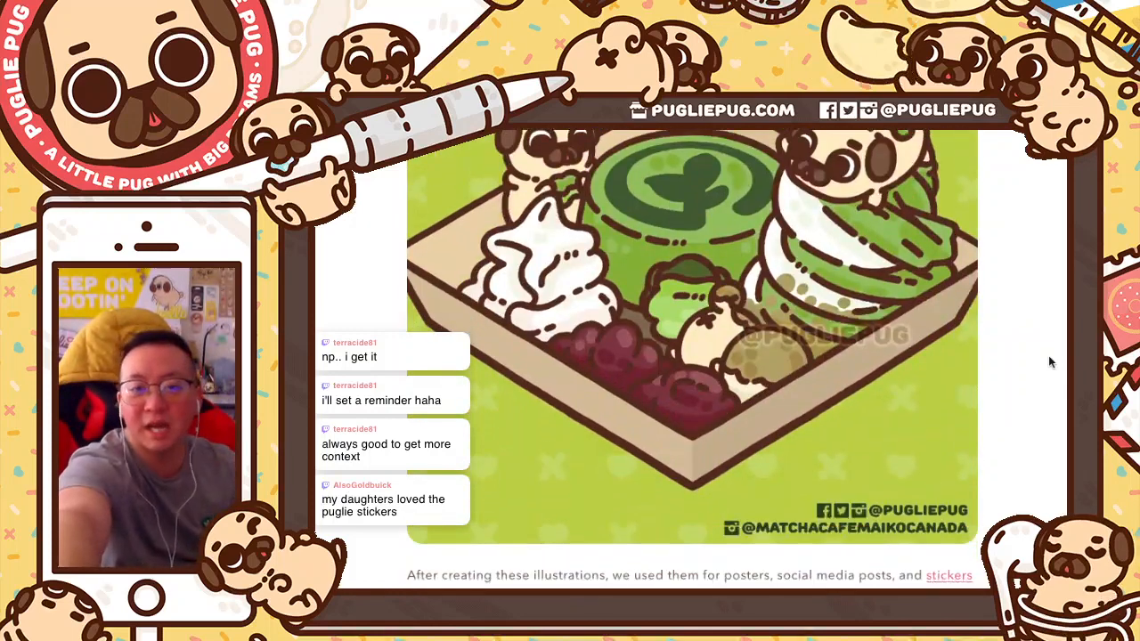
scroll(1050, 362, down, 1)
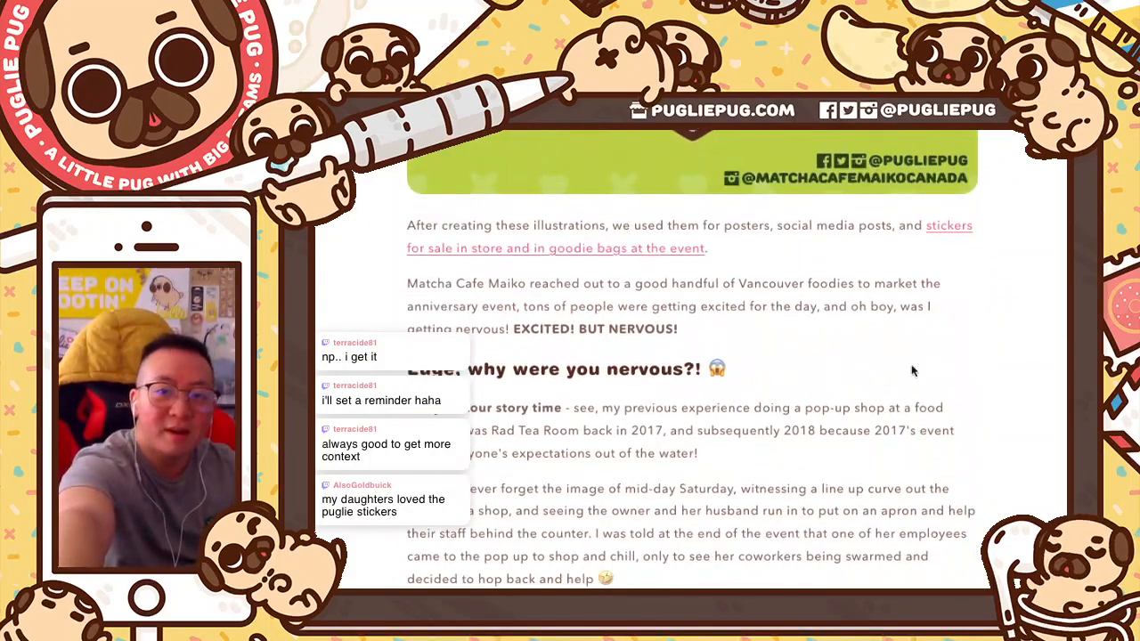
- Read the post's story sections about being nervous before the Matcha Cafe Maiko pop-up event
scroll(906, 280, down, 1)
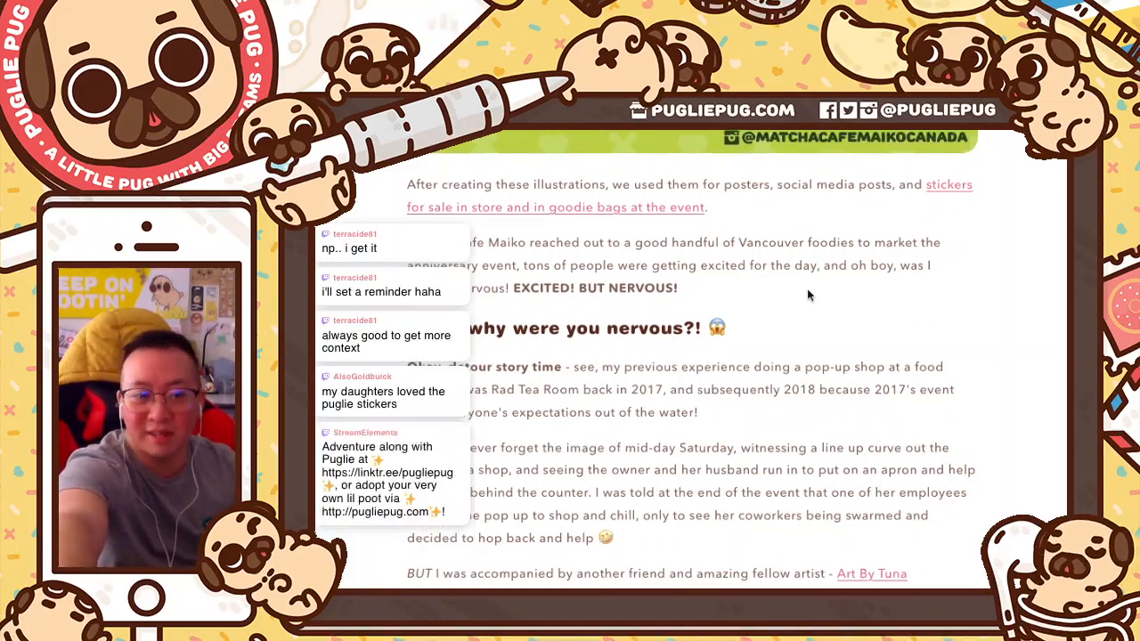
scroll(807, 295, down, 2)
scroll(735, 245, down, 3)
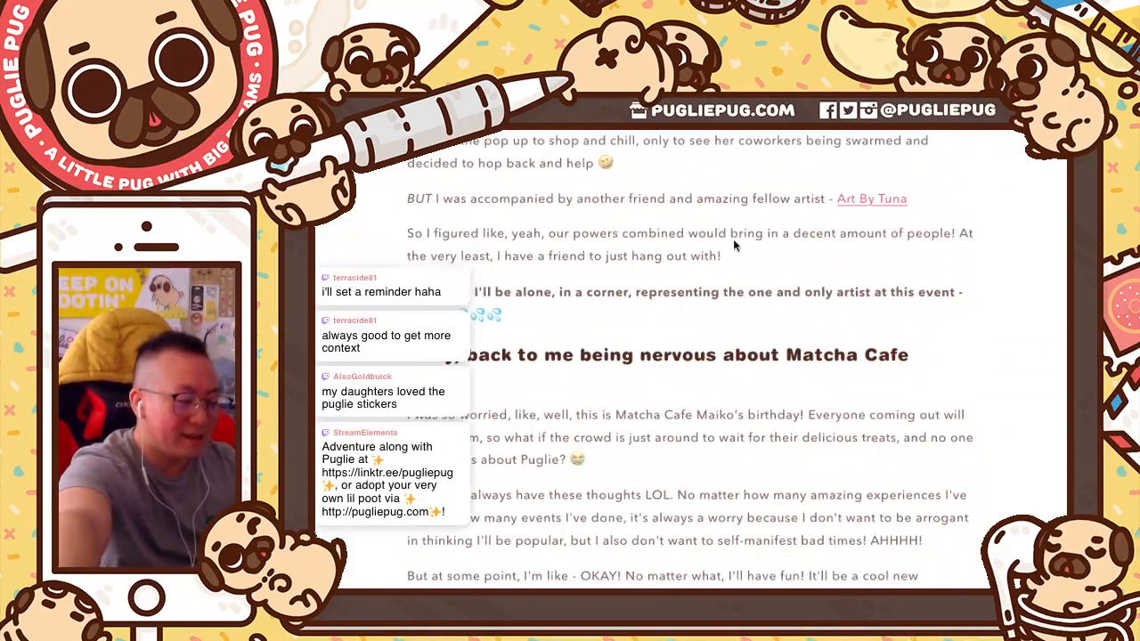
scroll(735, 245, down, 4)
scroll(735, 245, up, 2)
scroll(735, 245, down, 3)
scroll(735, 243, up, 4)
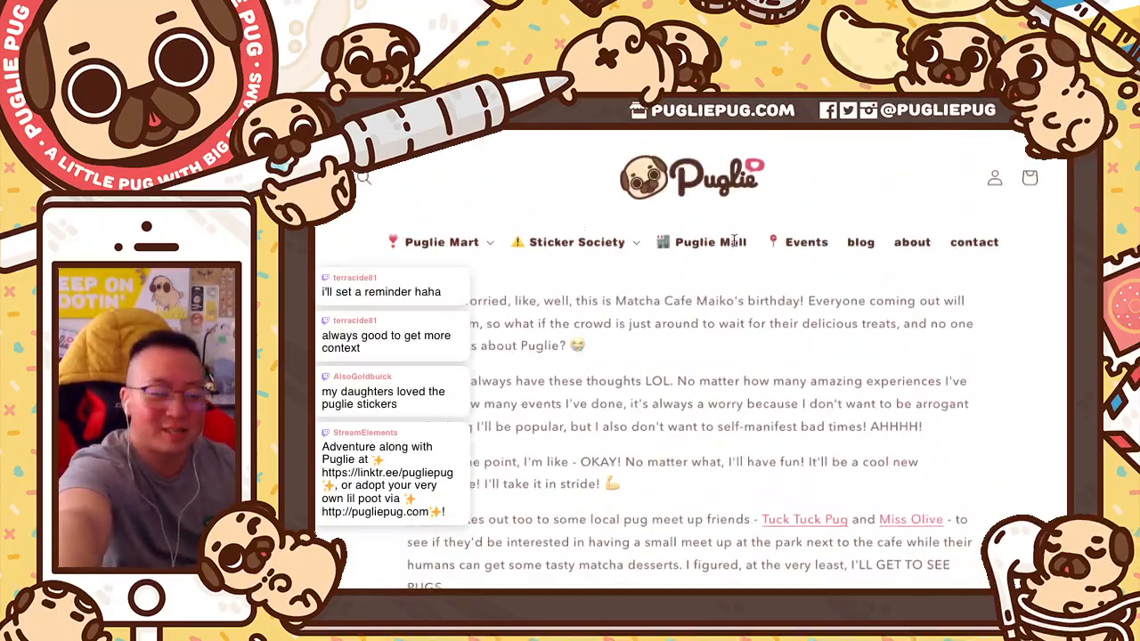
scroll(735, 241, up, 7)
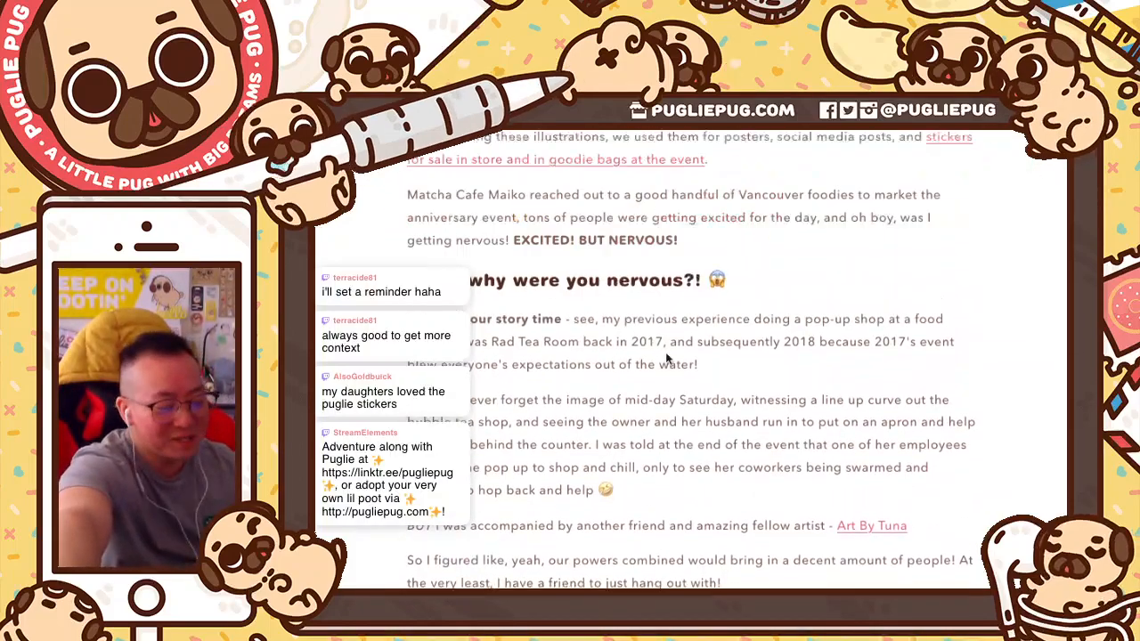
scroll(666, 358, down, 6)
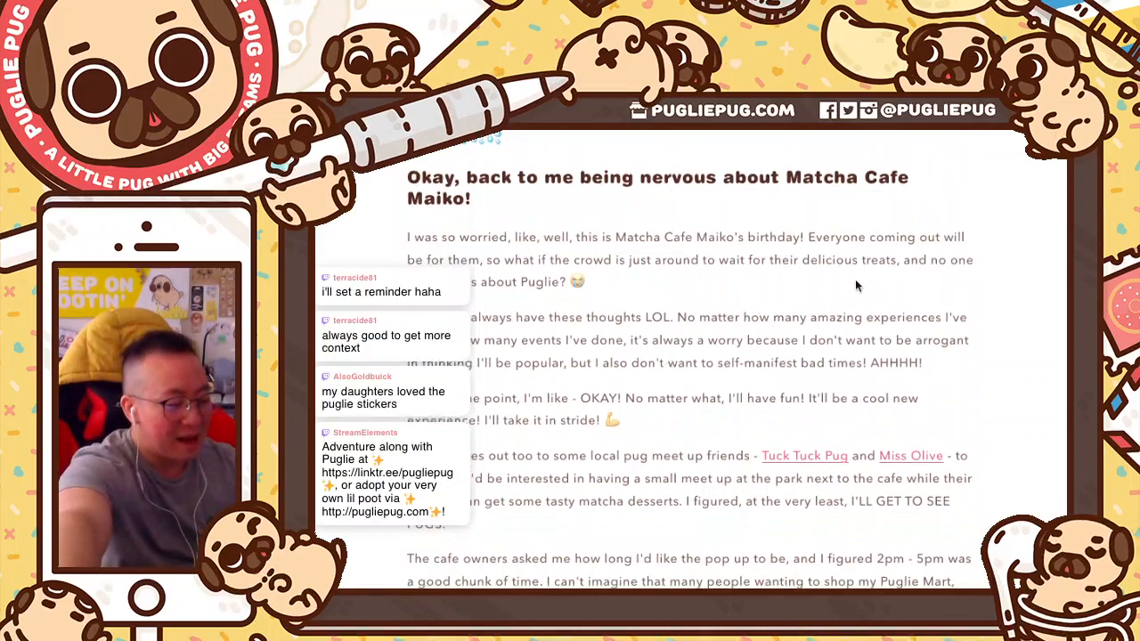
scroll(841, 285, down, 1)
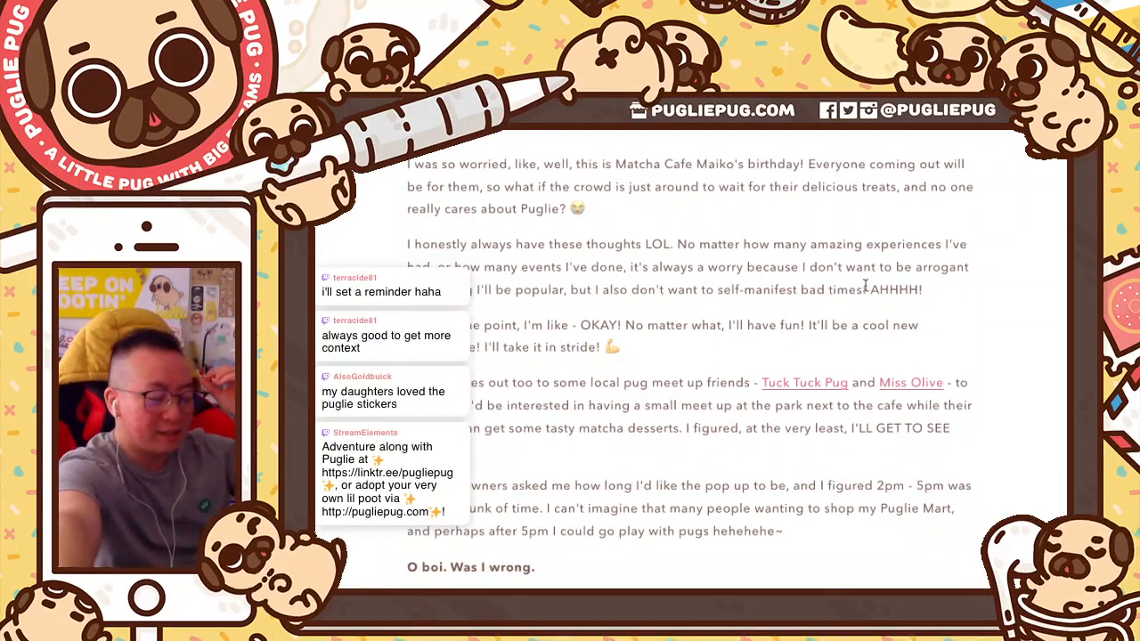
scroll(865, 286, down, 1)
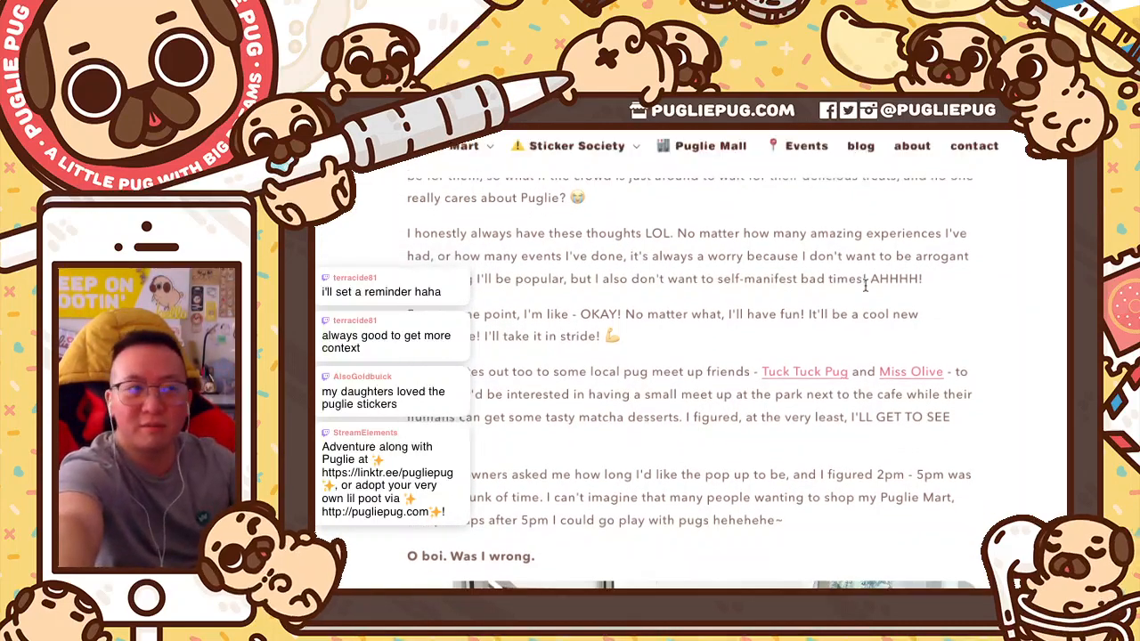
scroll(865, 285, down, 1)
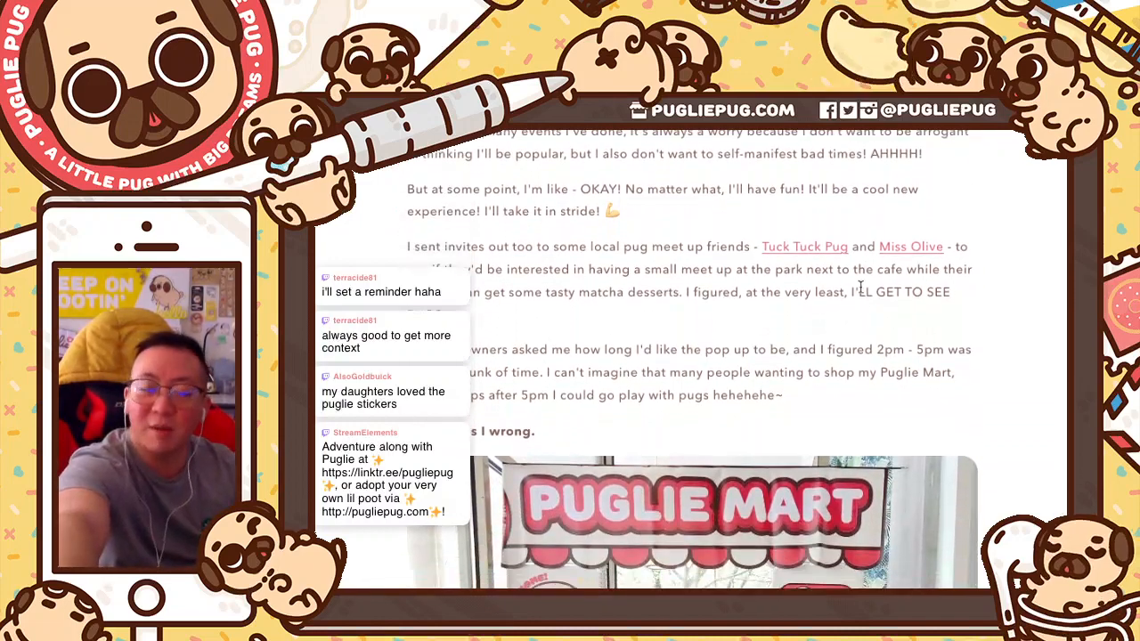
- Look through the Puglie Mart booth, event and fan haul photos and the text between them in the post
scroll(735, 285, down, 1)
scroll(816, 288, down, 1)
scroll(1001, 348, down, 1)
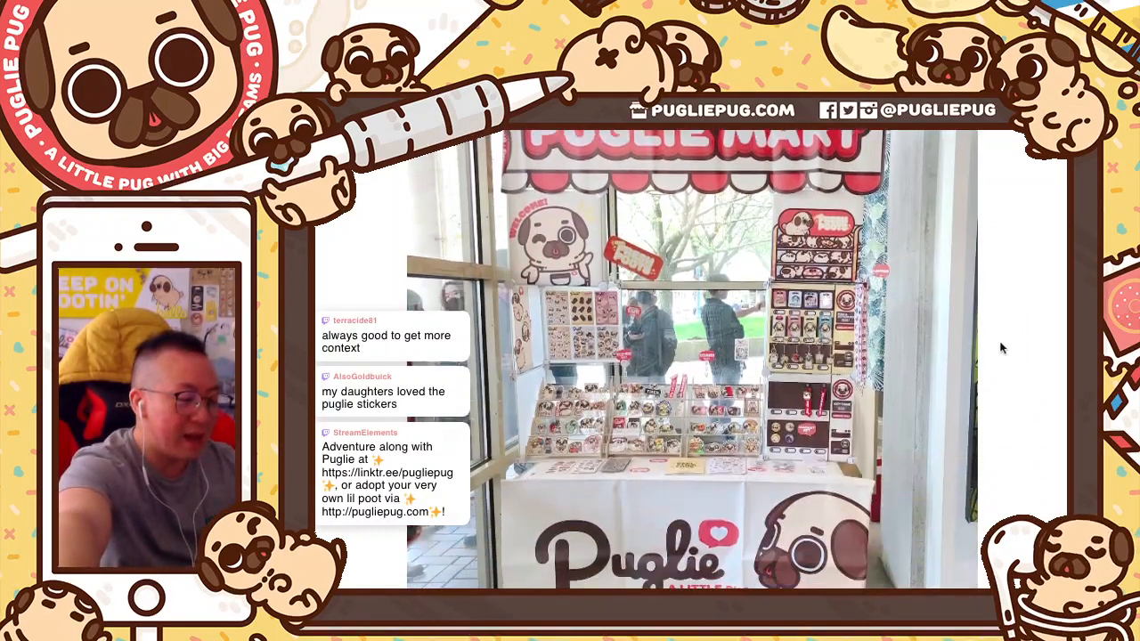
scroll(1001, 347, down, 1)
scroll(1001, 348, down, 3)
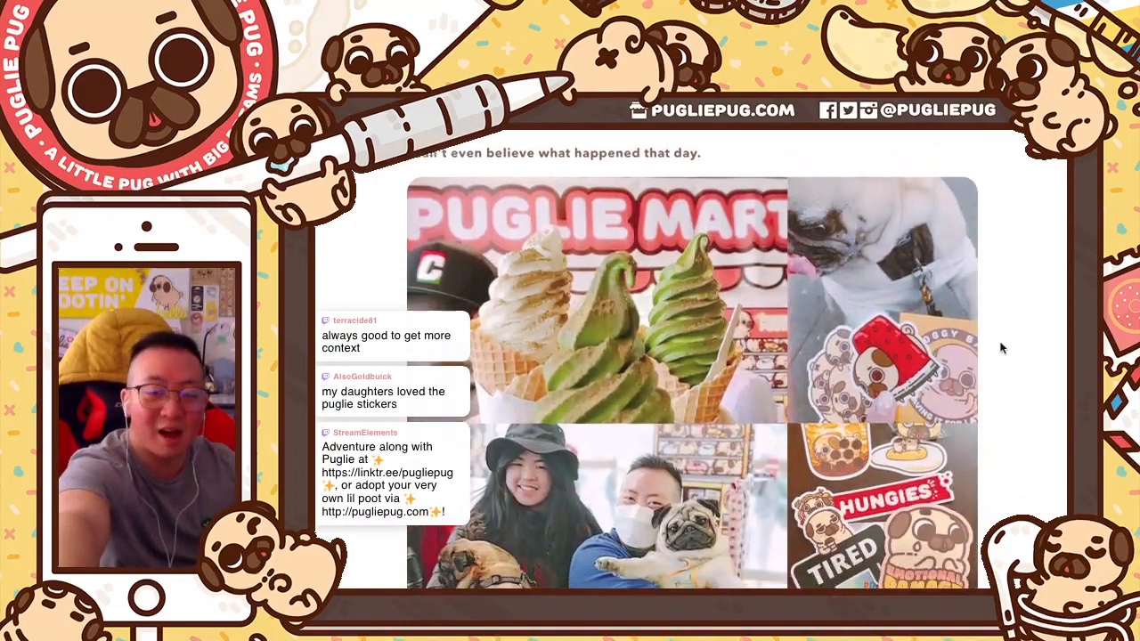
scroll(1000, 348, down, 2)
scroll(1001, 348, down, 5)
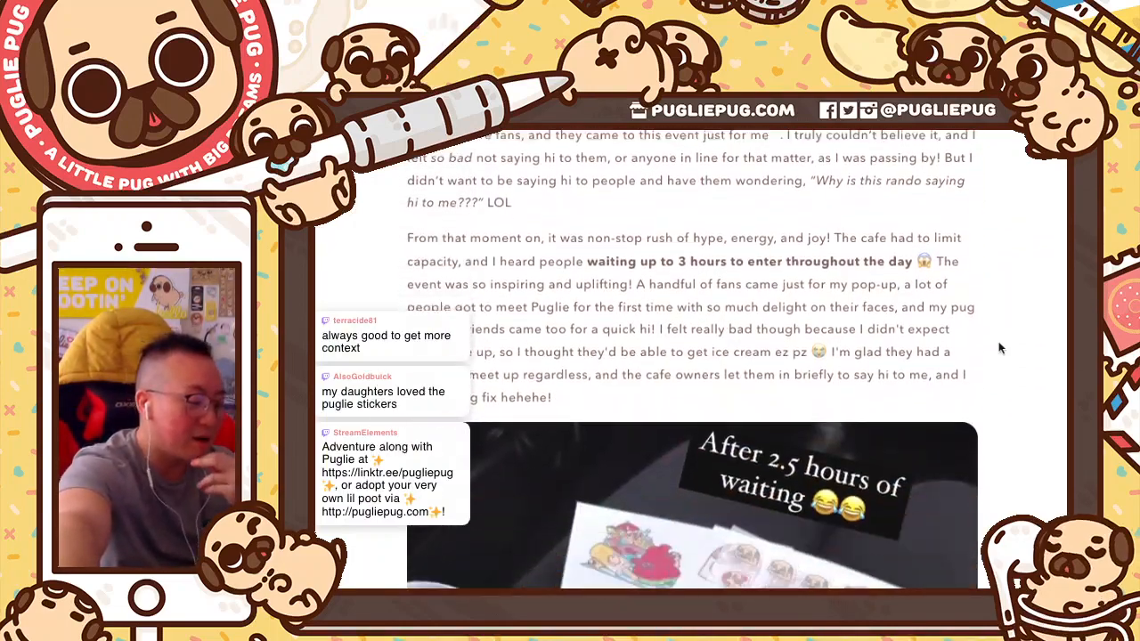
scroll(1000, 348, down, 8)
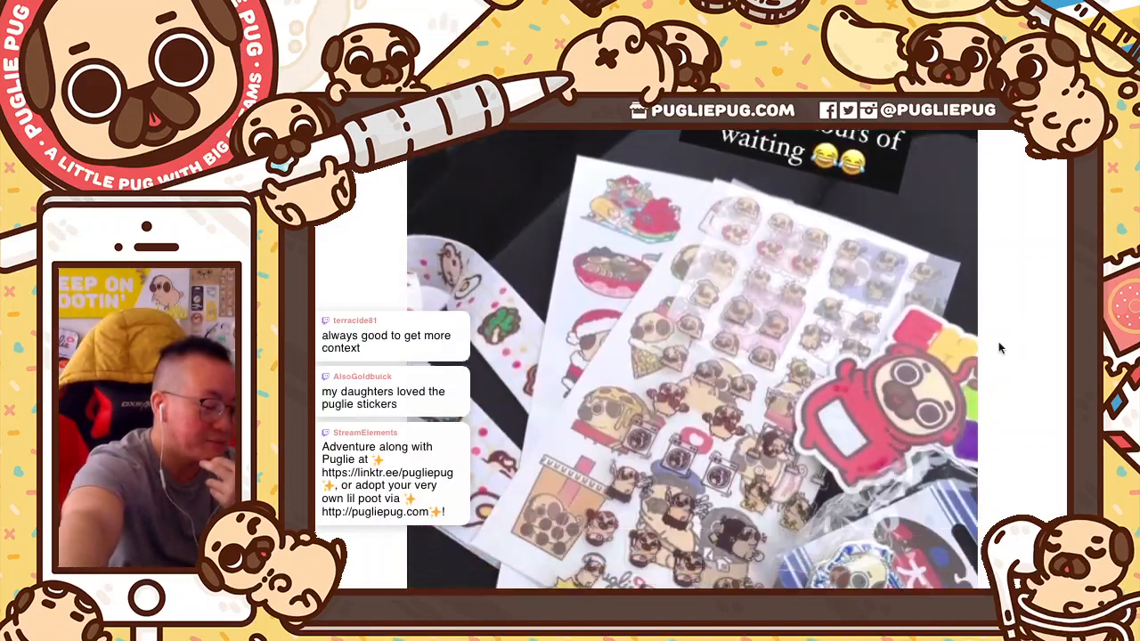
scroll(1001, 348, down, 2)
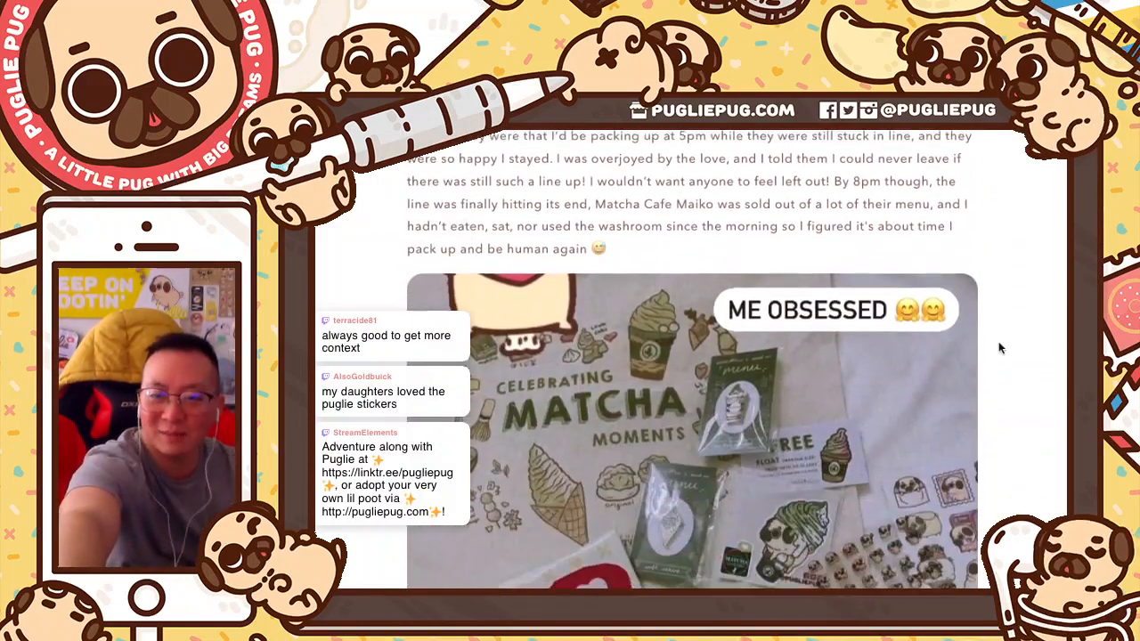
scroll(1001, 348, down, 2)
scroll(1001, 348, down, 3)
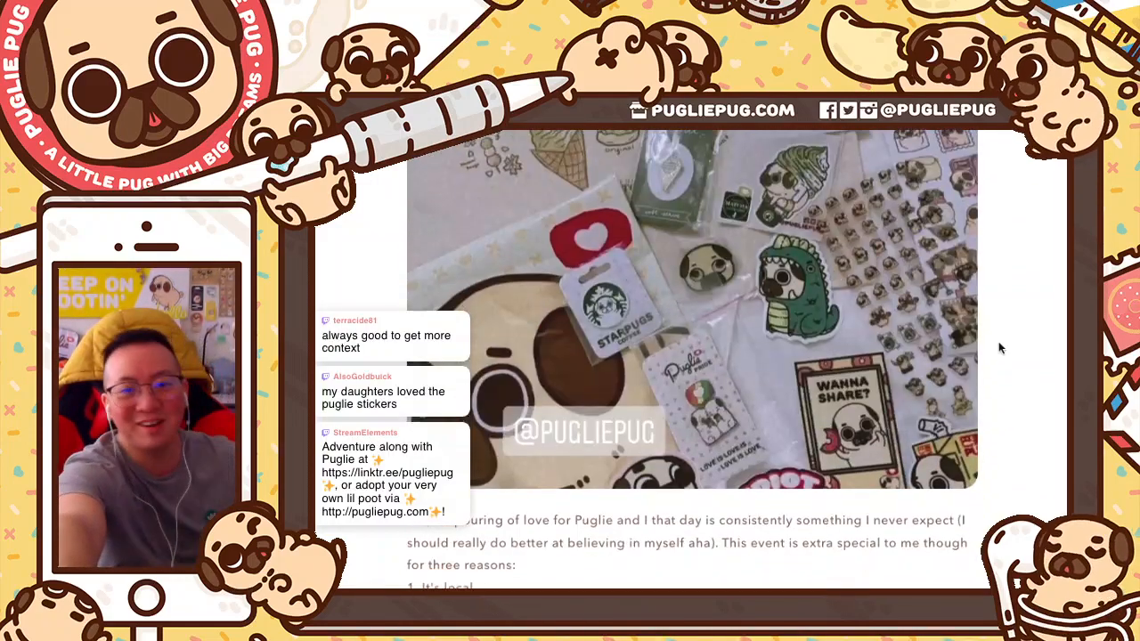
- Read the post's closing section on why the local event is special, through to its final highlights link
scroll(1000, 348, down, 4)
scroll(1000, 347, down, 1)
scroll(1001, 347, down, 2)
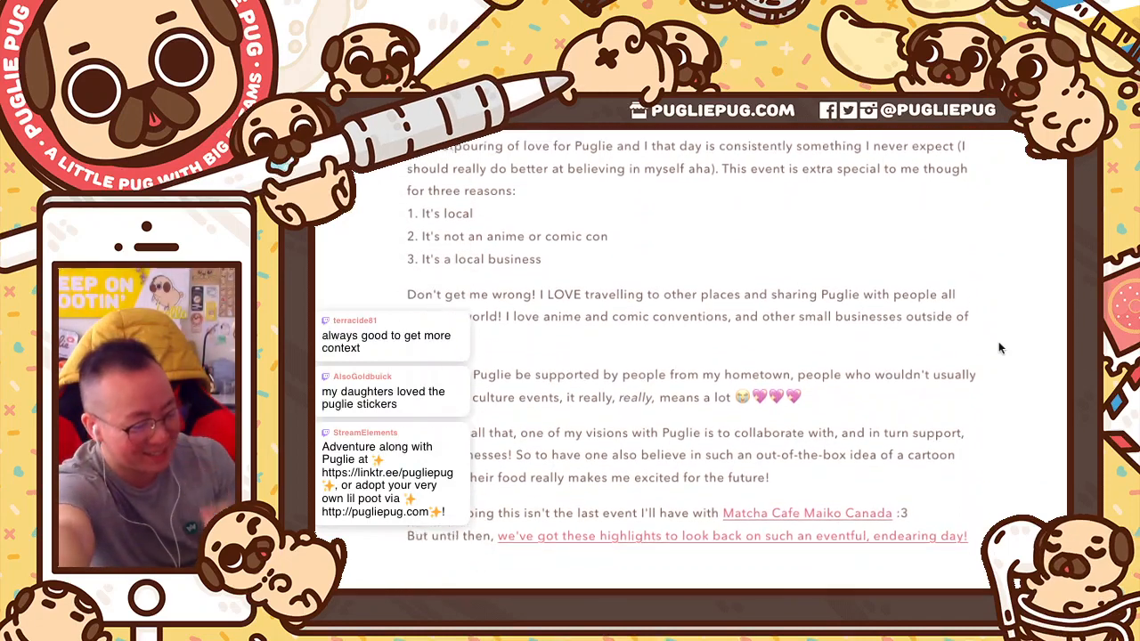
scroll(1001, 348, up, 2)
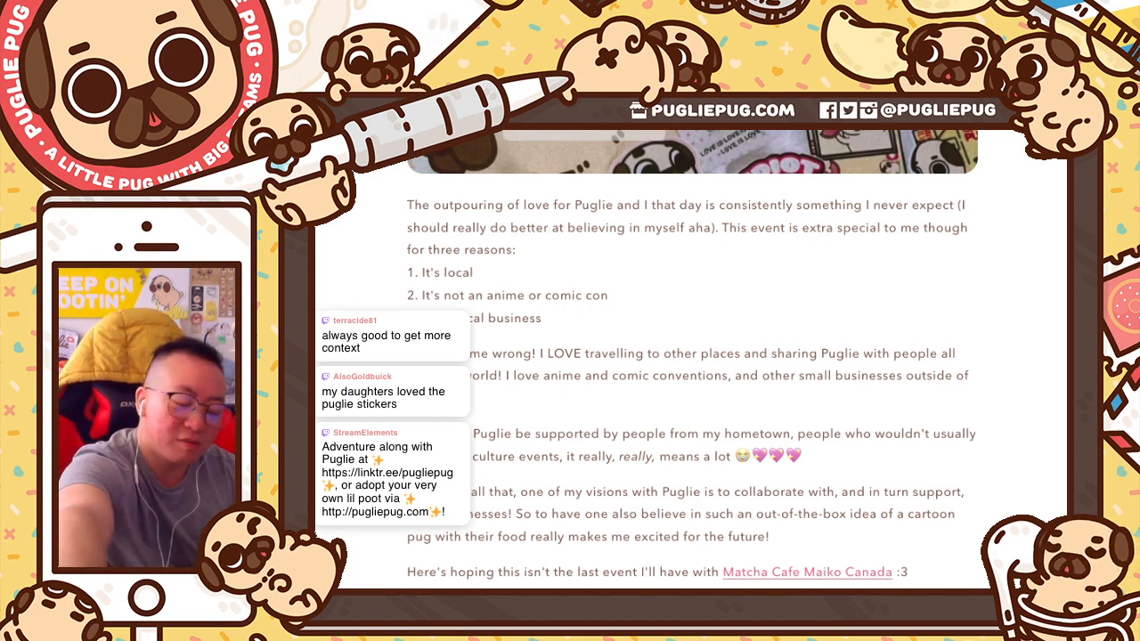
- Close the blog post preview and switch to Photoshop, bringing the blank Untitled-1 canvas into focus
key(super+w)
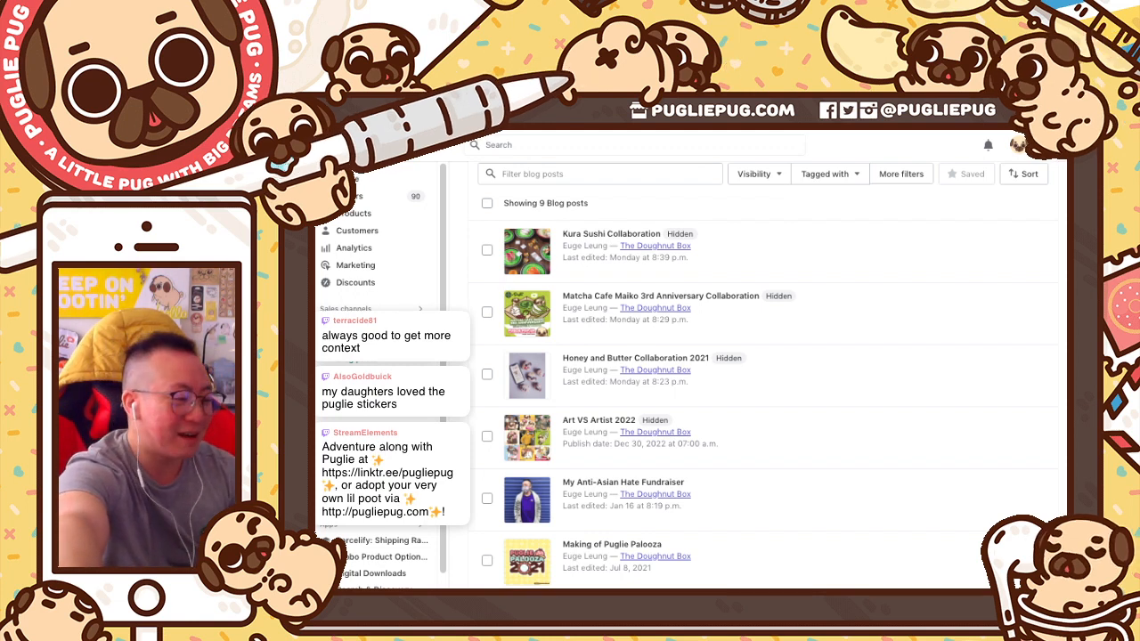
key(ctrl+Tab)
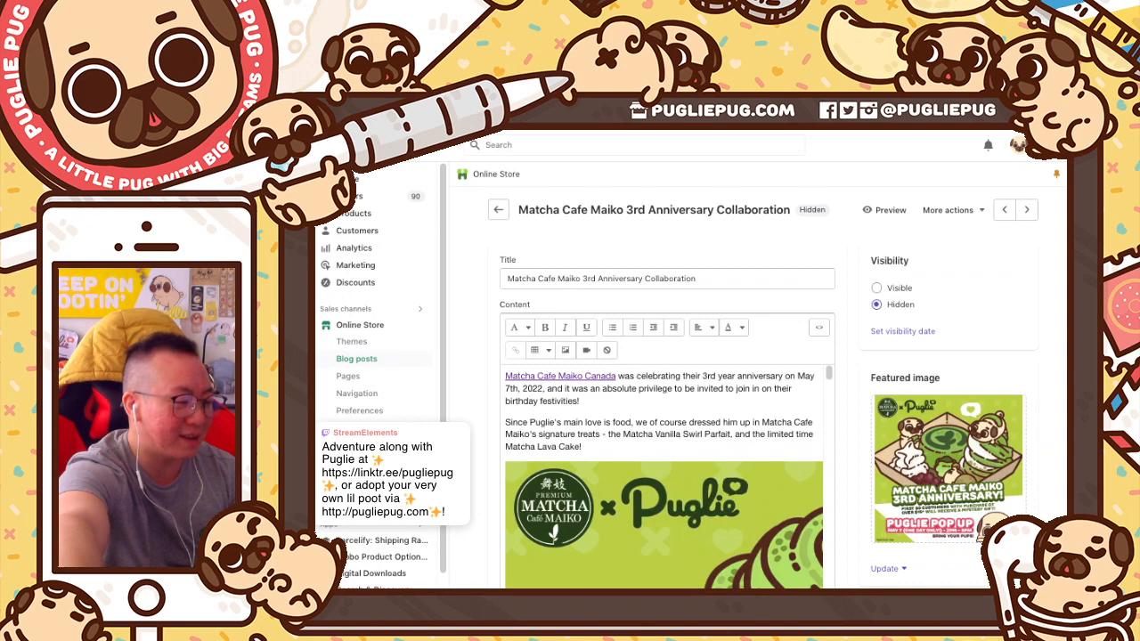
key(ctrl+shift+Tab)
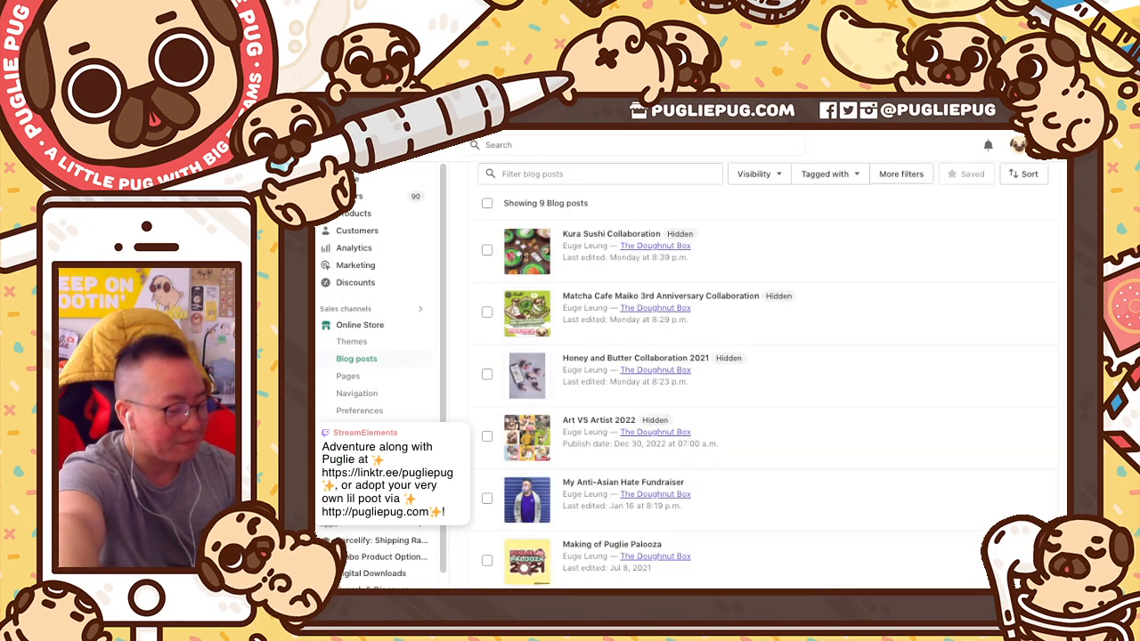
key(super+Tab)
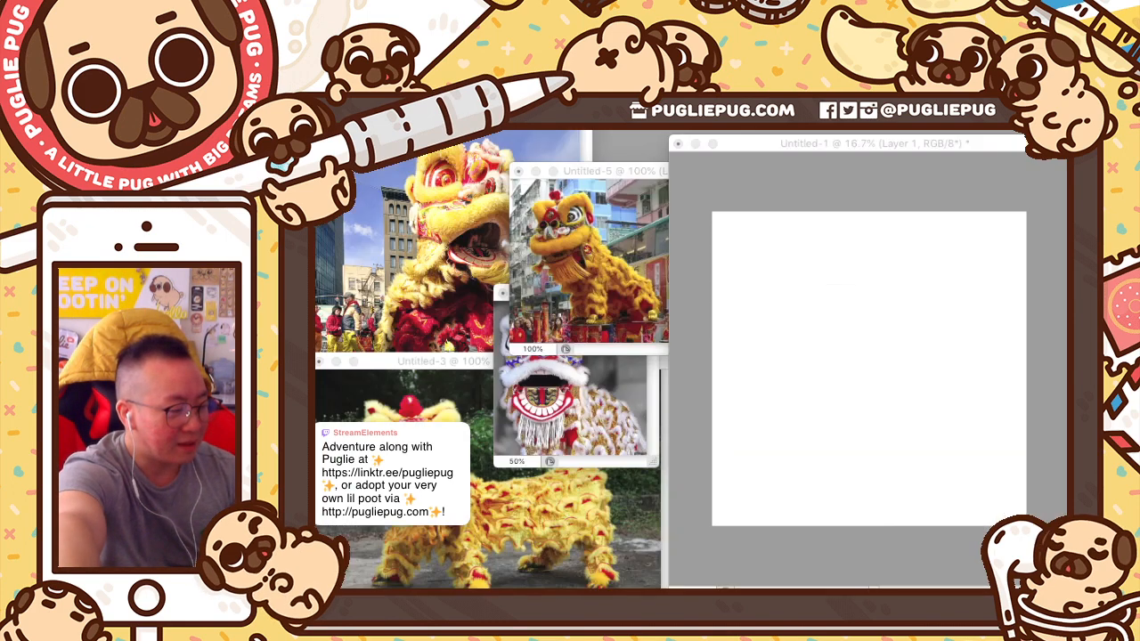
click(771, 144)
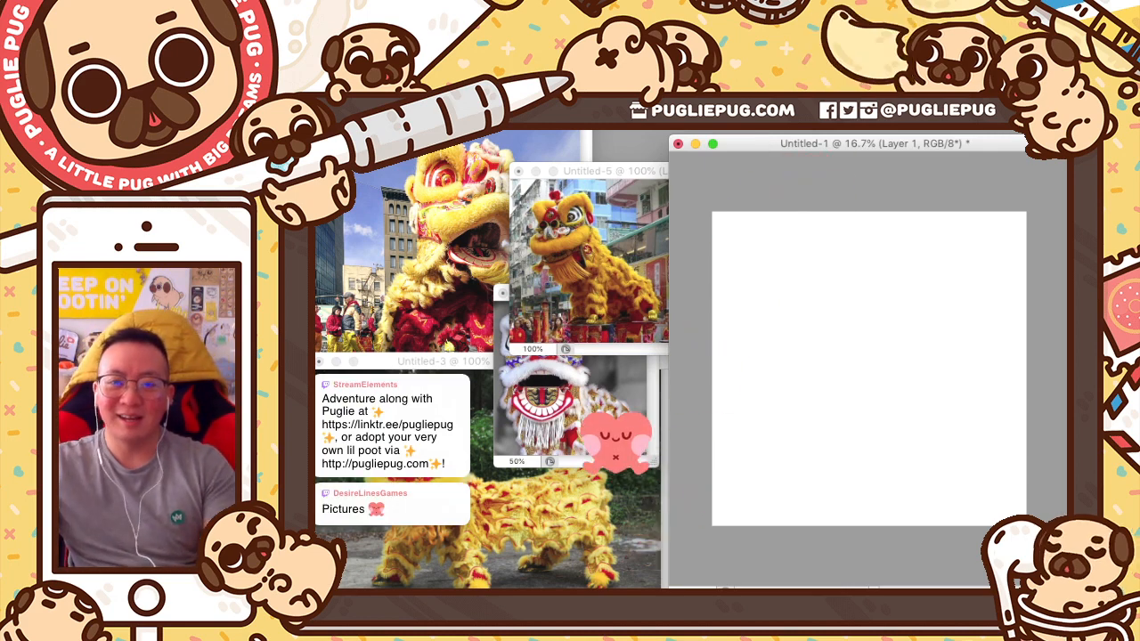
- Move the Untitled-5 lion dance photo up to uncover the white lion reference, and activate the Brush tool on the Untitled-1 canvas
key(super+Tab)
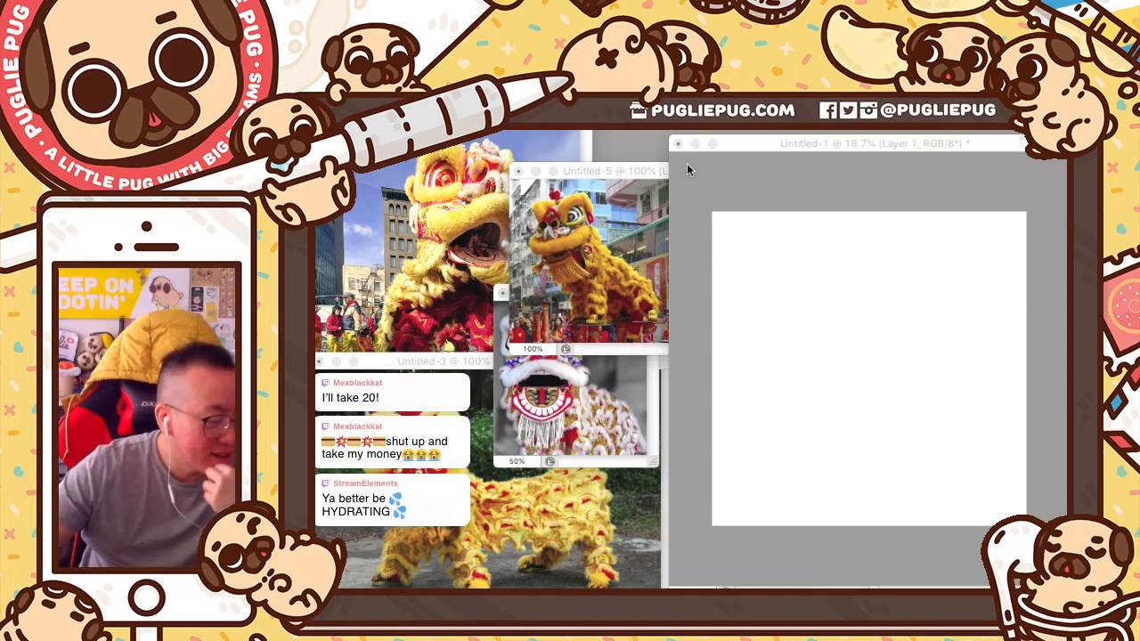
drag(659, 171, 641, 114)
click(937, 146)
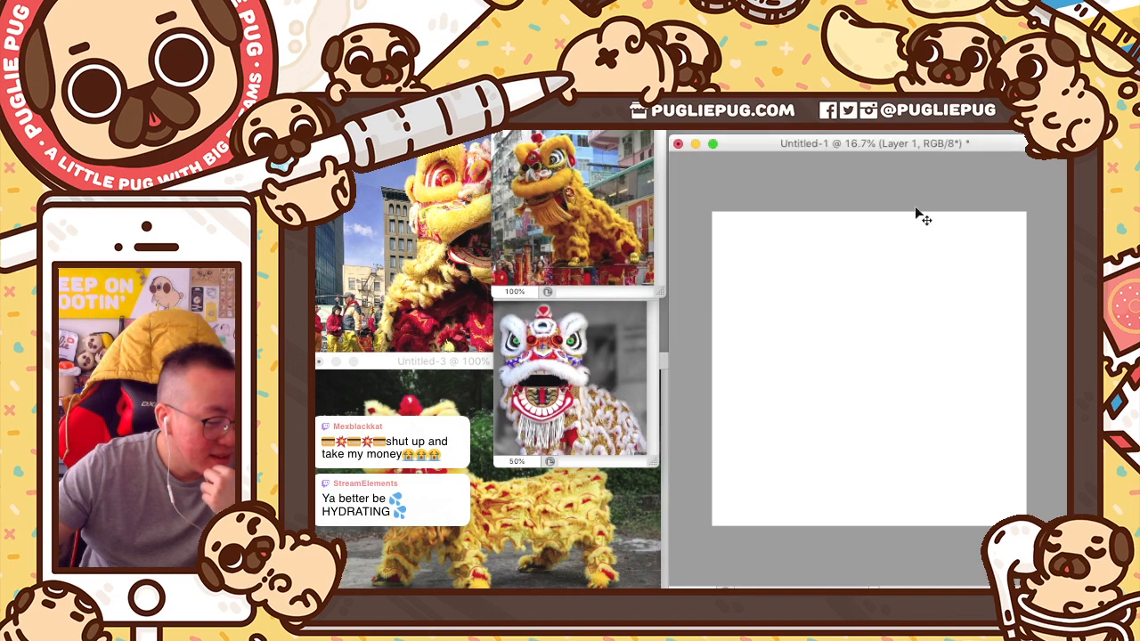
key(b)
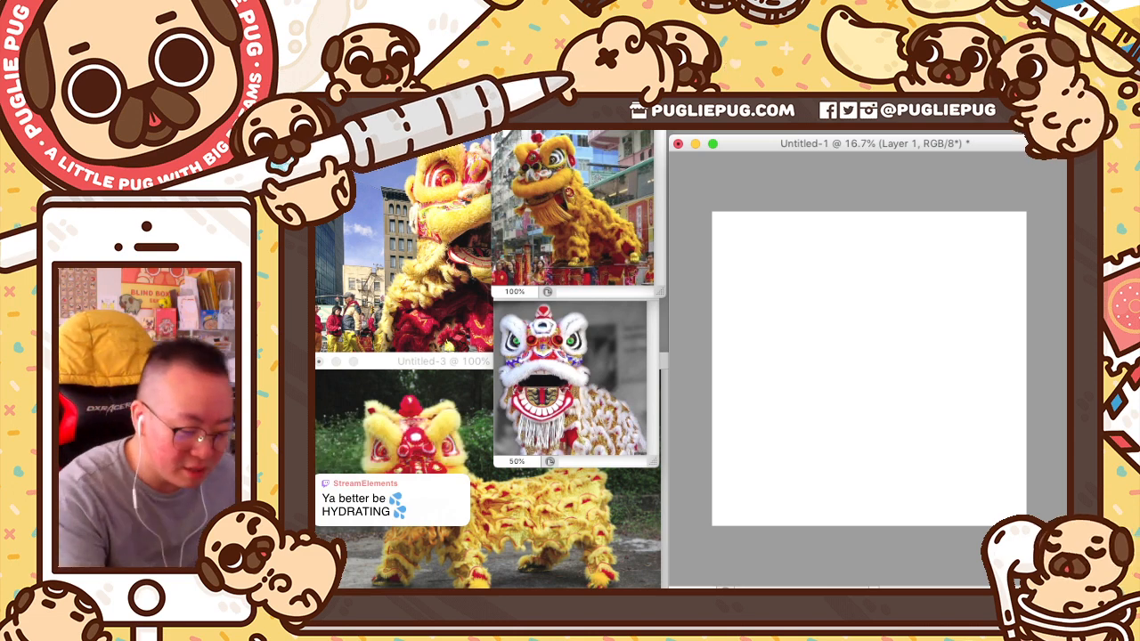
- Return to the Untitled-1 canvas and sketch a loose round head outline in light blue slightly above the canvas centre
key(super+Tab)
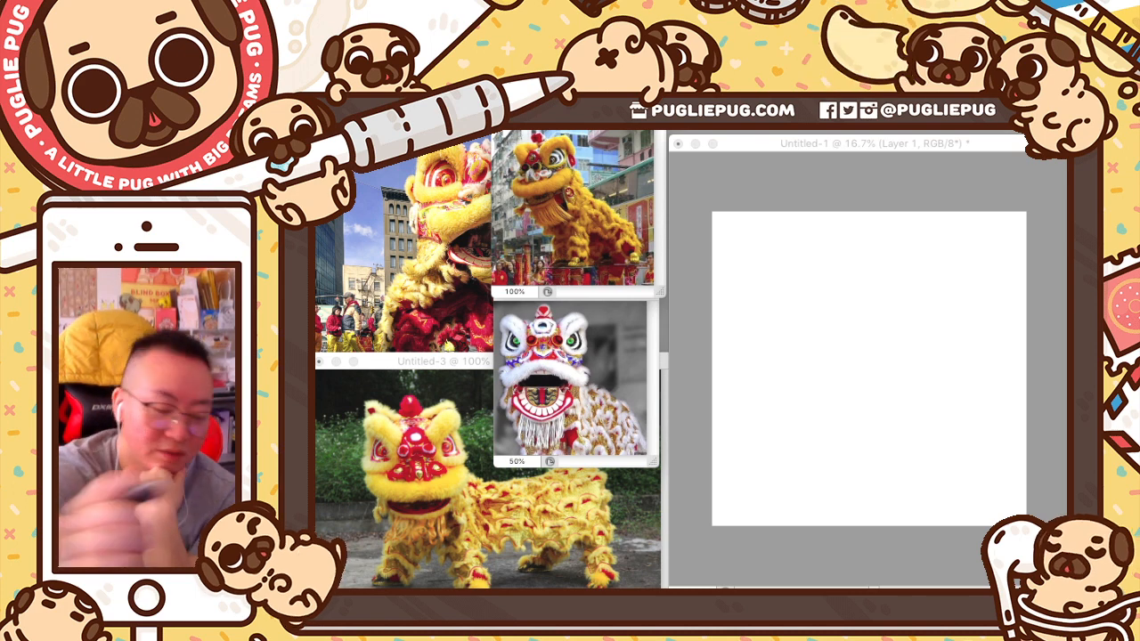
click(871, 261)
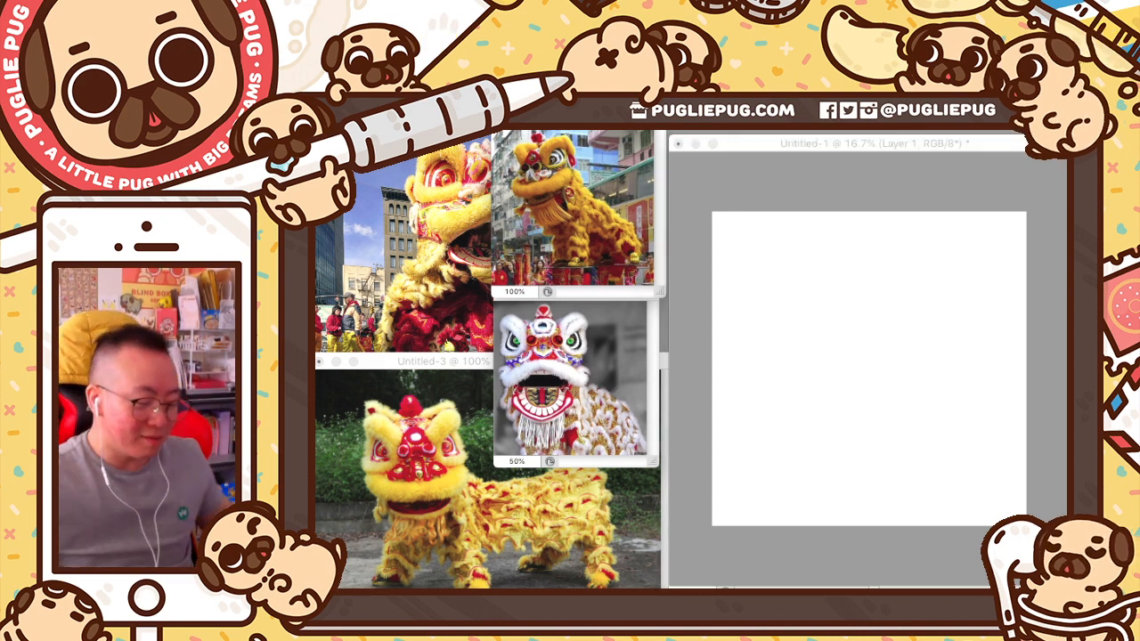
click(972, 157)
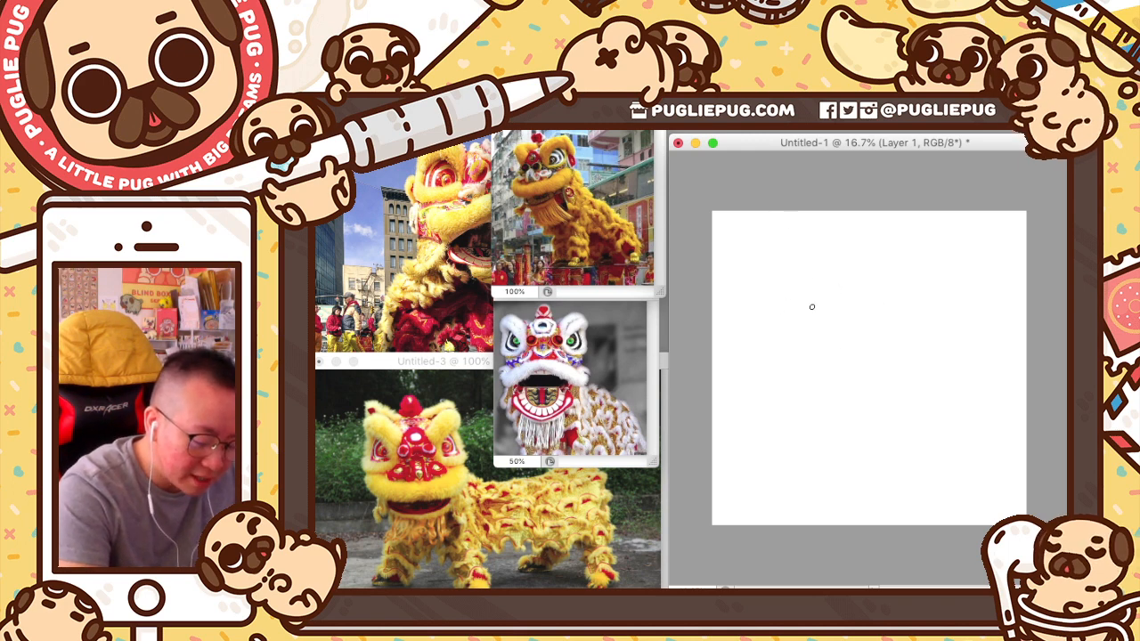
drag(789, 321, 842, 290)
mouse_move(793, 374)
mouse_down()
mouse_move(784, 354)
mouse_move(828, 285)
mouse_move(847, 377)
mouse_move(827, 336)
mouse_move(886, 348)
mouse_move(867, 296)
mouse_move(893, 339)
mouse_up()
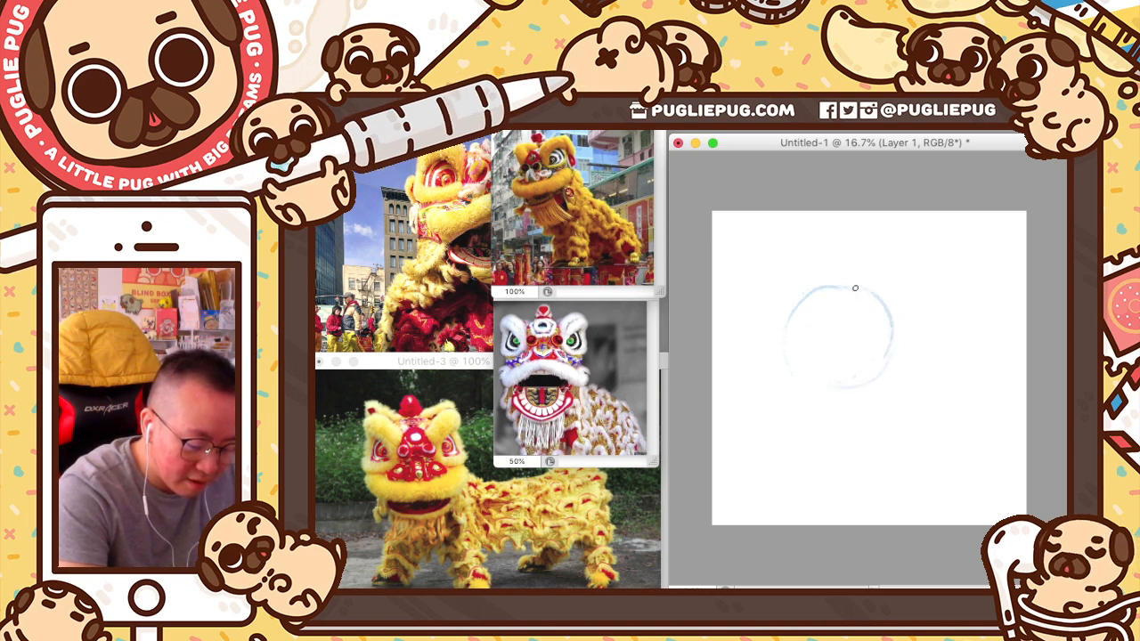
drag(891, 297, 892, 319)
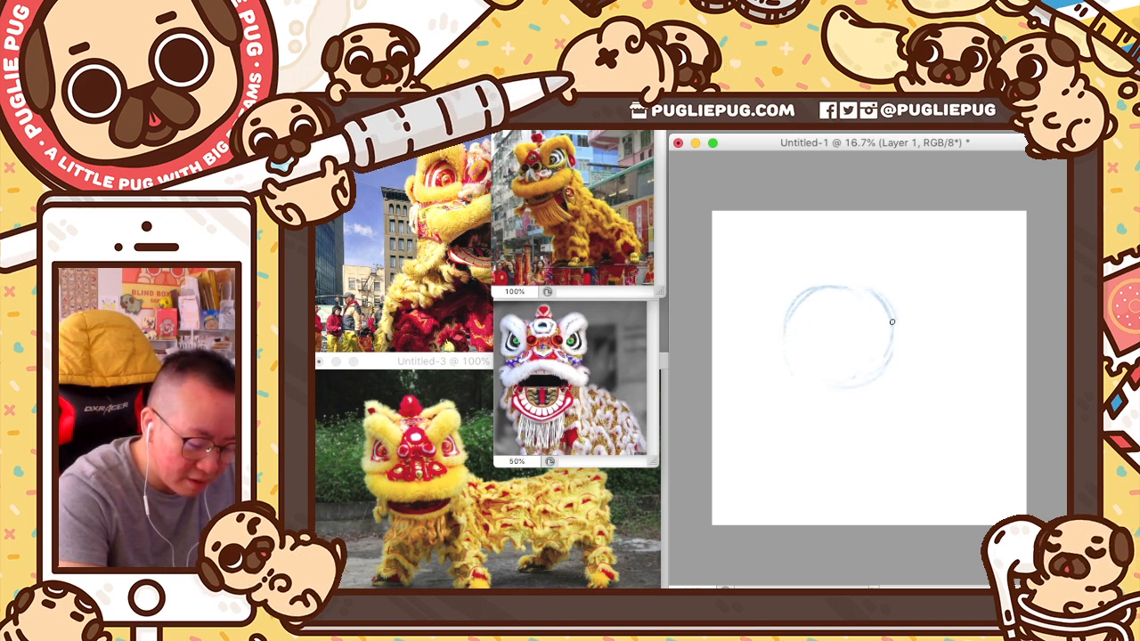
mouse_move(820, 287)
mouse_down()
mouse_move(887, 314)
mouse_move(878, 289)
mouse_up()
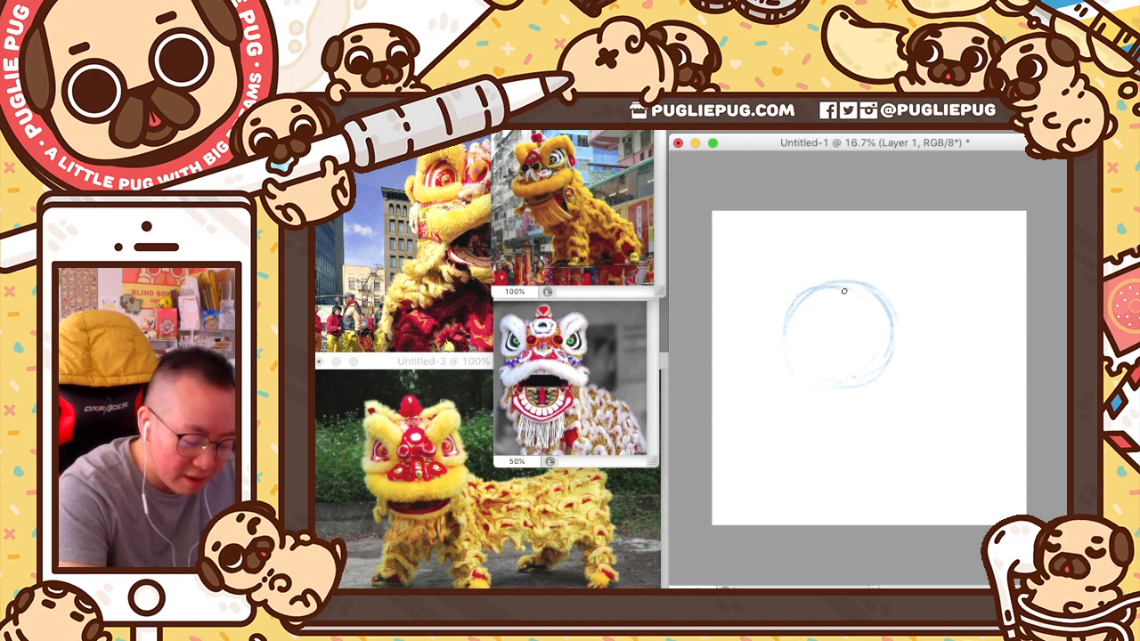
drag(796, 305, 835, 375)
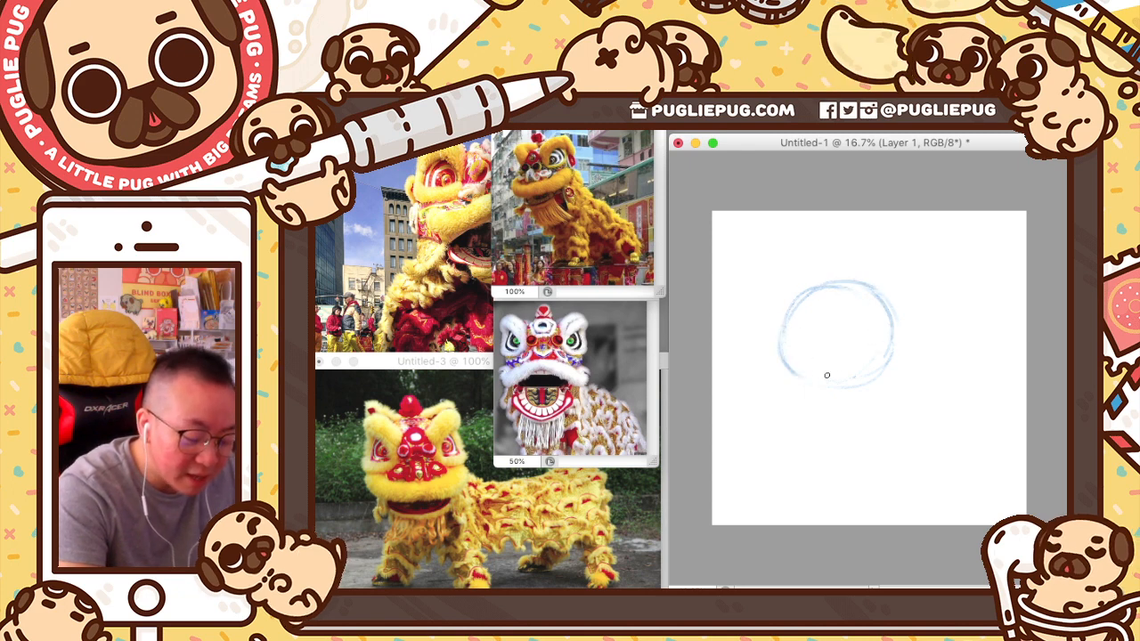
drag(889, 303, 893, 358)
drag(892, 303, 894, 360)
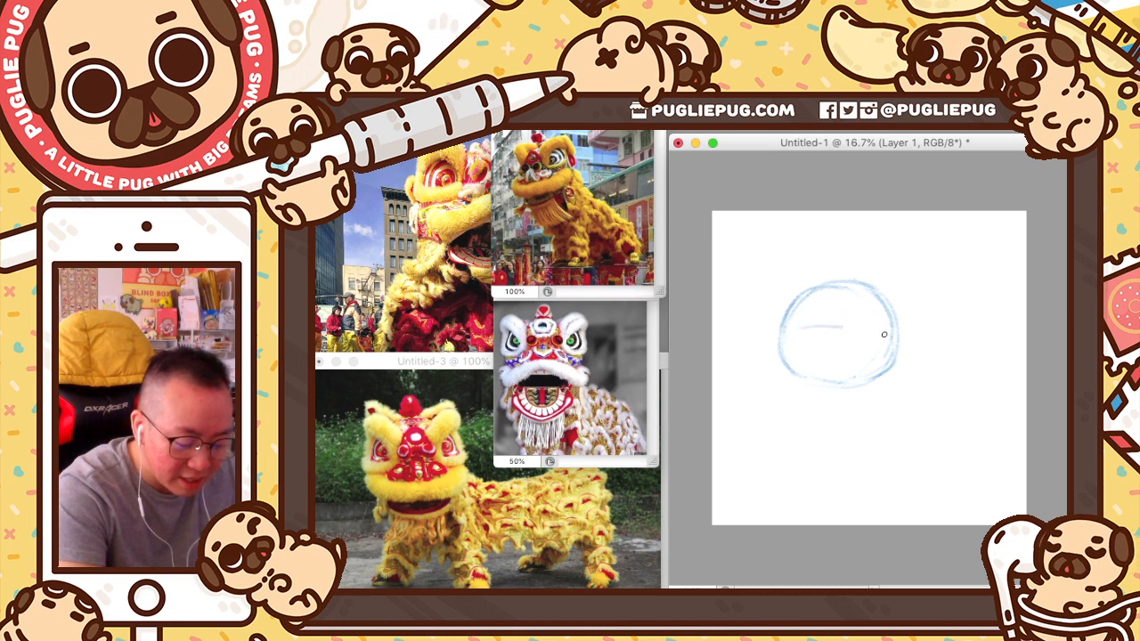
- Sketch a curved horizontal guideline and a vertical guideline crossing inside the head circle, with the crossing left of its centre
drag(777, 335, 872, 335)
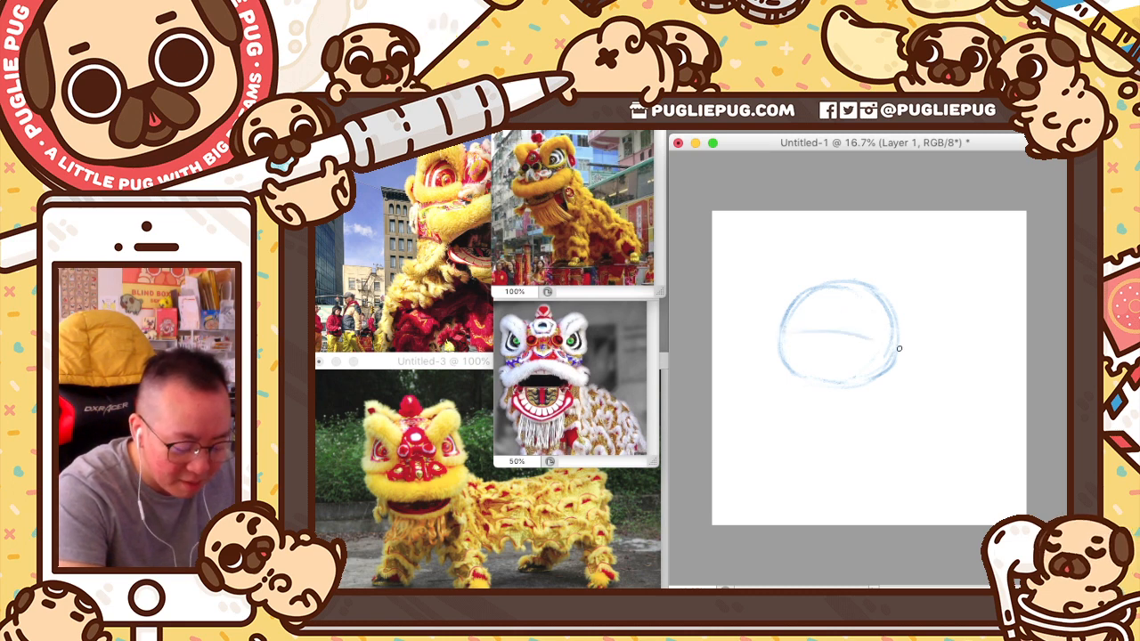
mouse_move(792, 331)
mouse_down()
mouse_move(880, 337)
mouse_move(814, 365)
mouse_up()
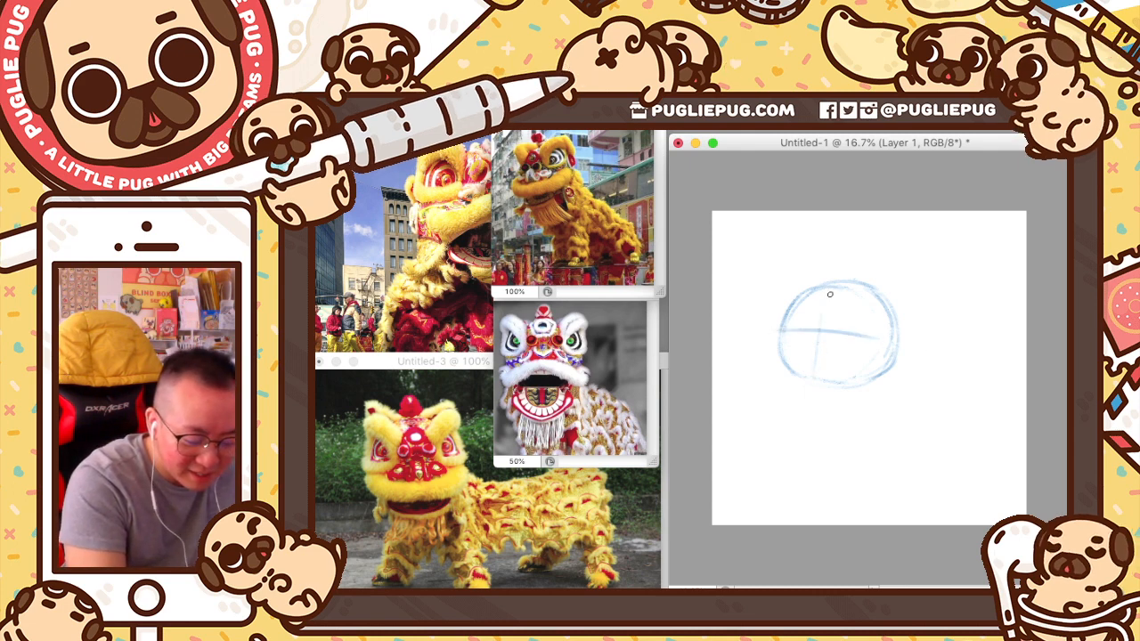
drag(821, 302, 812, 369)
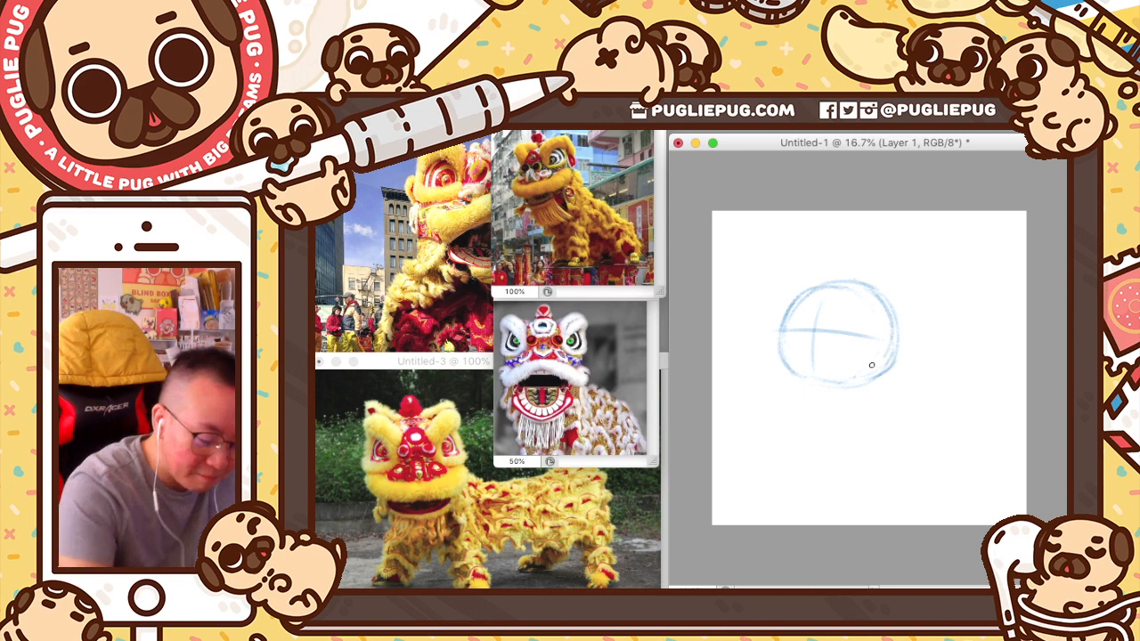
- Fill out the lower cheeks of the head and add a short curl at each lower side
mouse_move(779, 338)
mouse_down()
mouse_move(802, 375)
mouse_move(895, 375)
mouse_move(847, 379)
mouse_move(881, 374)
mouse_move(897, 326)
mouse_move(889, 375)
mouse_move(891, 306)
mouse_move(887, 380)
mouse_up()
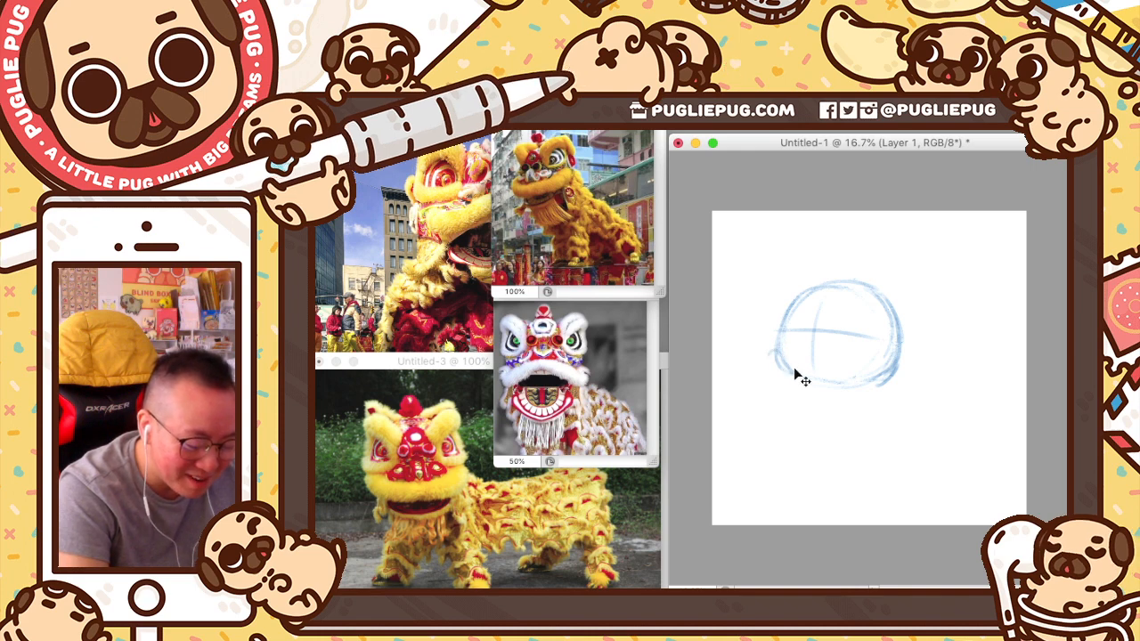
key(v)
drag(778, 365, 773, 377)
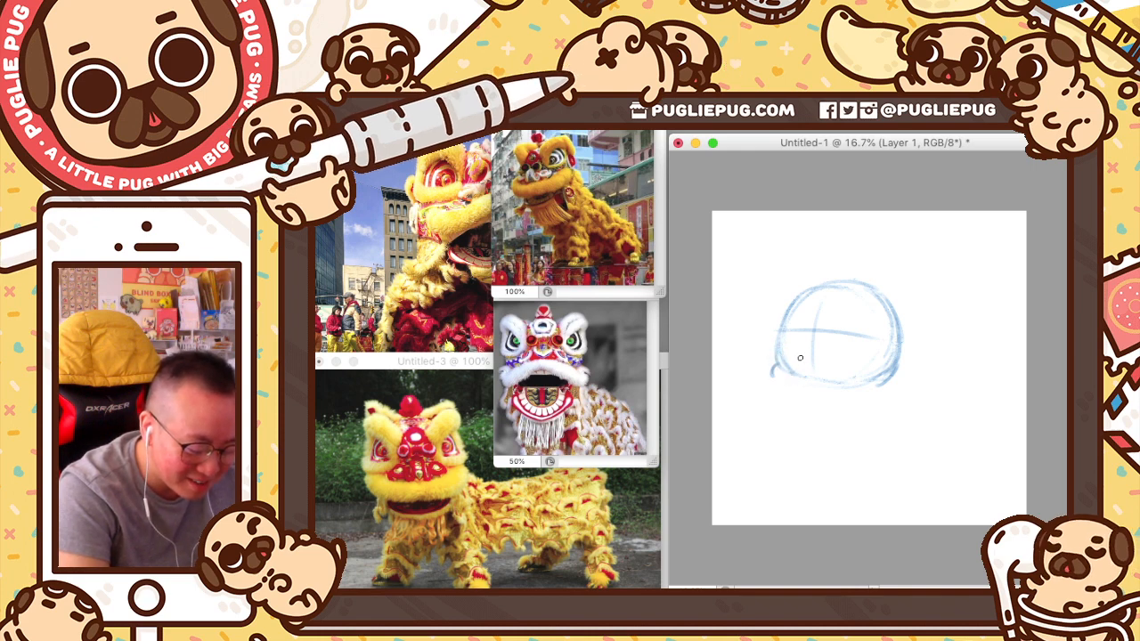
drag(890, 382, 894, 393)
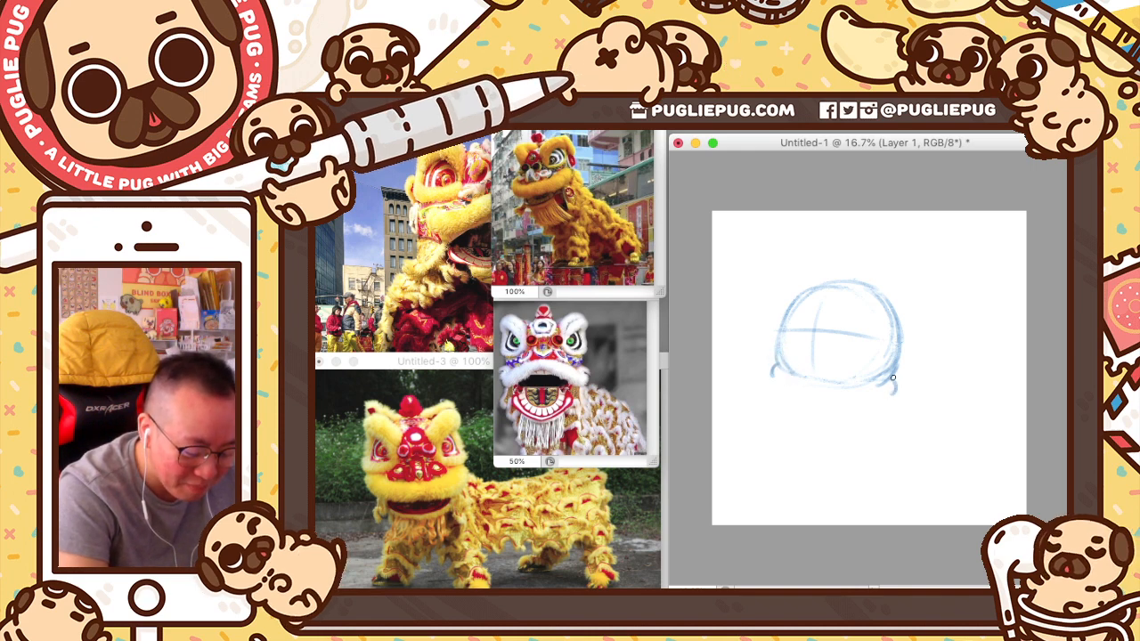
- Try adding a second, outer curl beside each lower side of the head
mouse_move(769, 360)
mouse_down()
mouse_move(774, 374)
mouse_move(770, 359)
mouse_move(759, 366)
mouse_up()
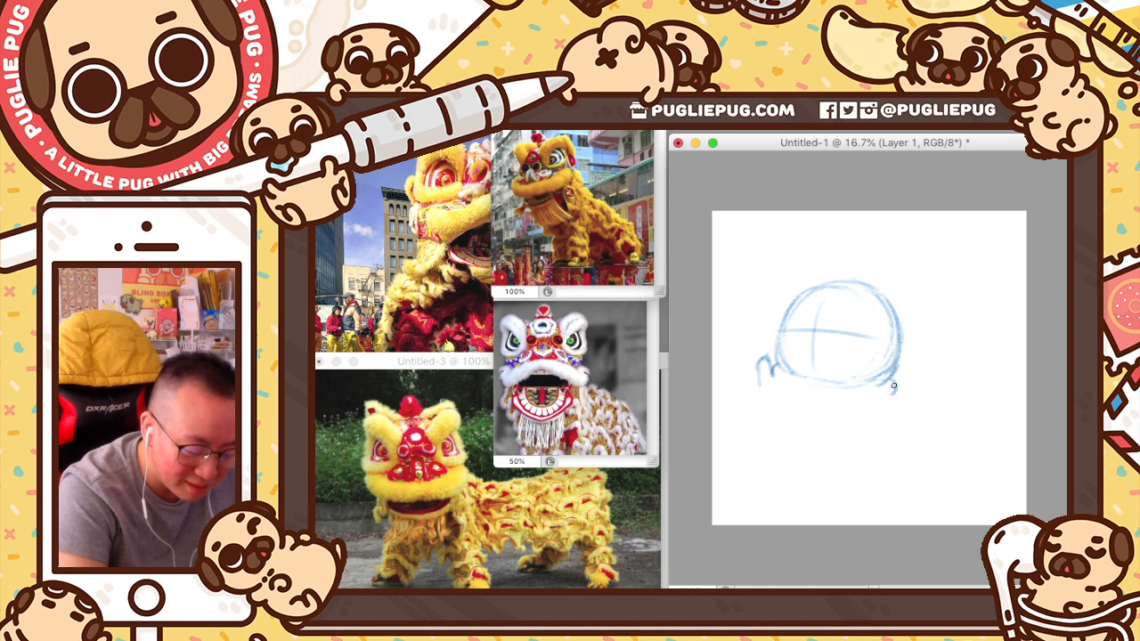
drag(756, 379, 771, 354)
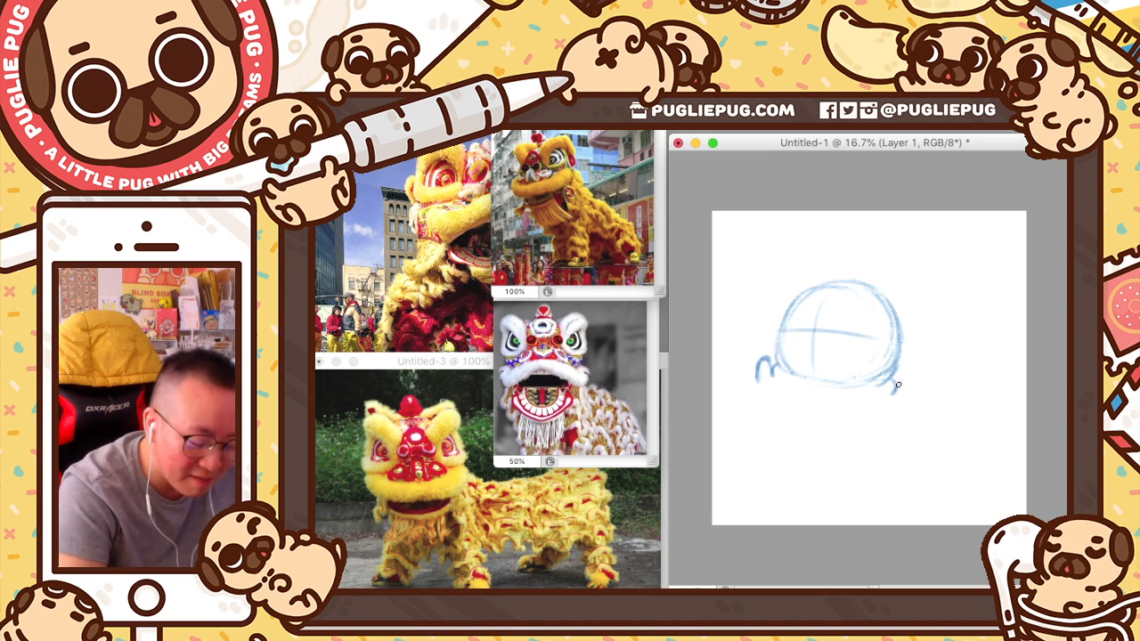
drag(897, 389, 902, 391)
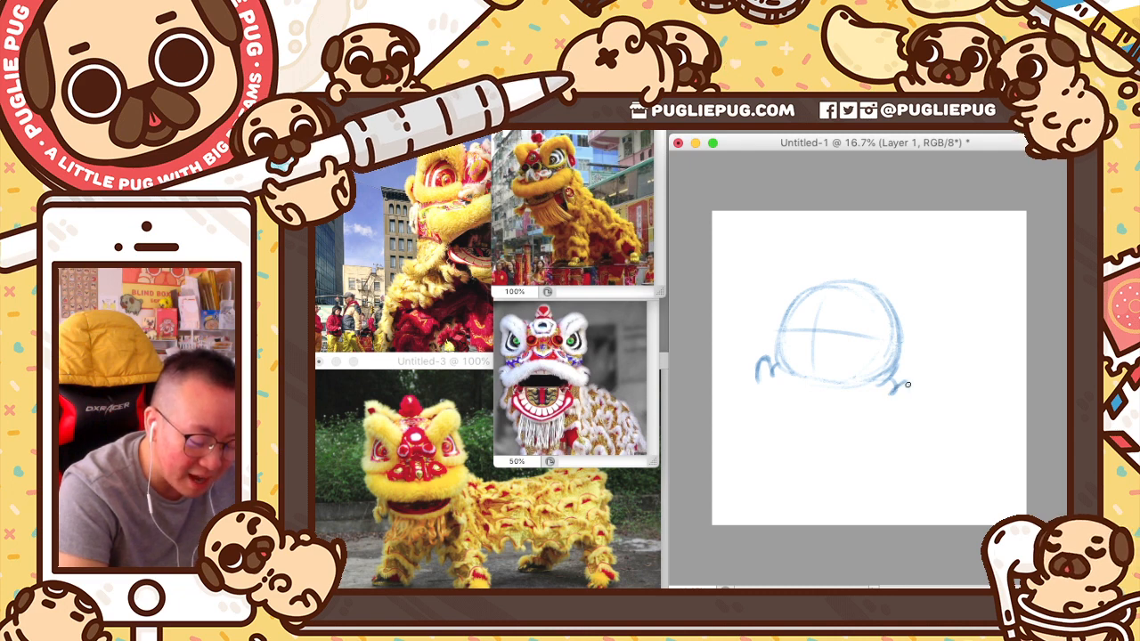
drag(894, 384, 907, 400)
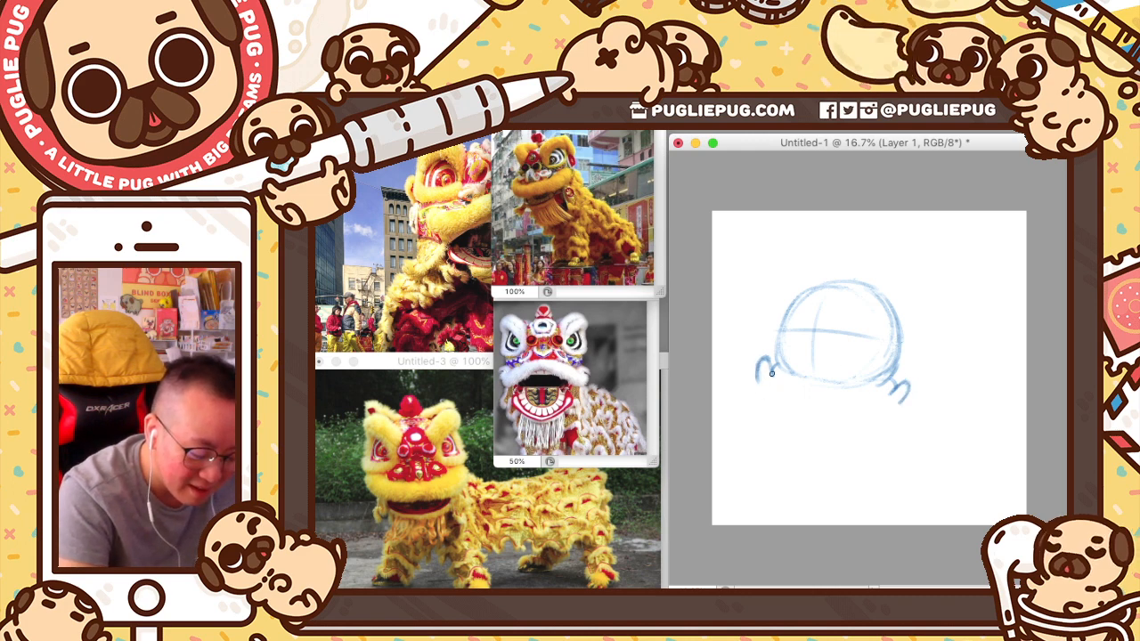
- Sketch a wide rounded body outline directly below the head
drag(765, 388, 769, 439)
mouse_move(894, 400)
mouse_down()
mouse_move(894, 426)
mouse_move(857, 464)
mouse_up()
mouse_move(766, 395)
mouse_down()
mouse_move(785, 451)
mouse_move(871, 460)
mouse_up()
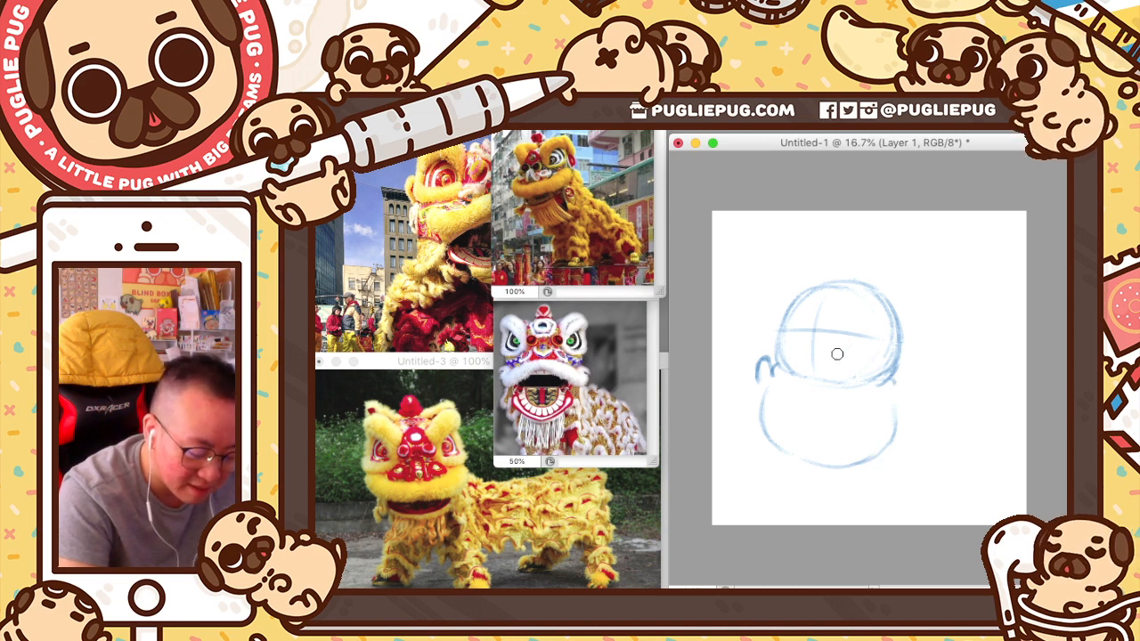
- Erase the outer curl at the head's lower left and redraw the small neck bumps on both sides
drag(757, 367, 777, 379)
key(b)
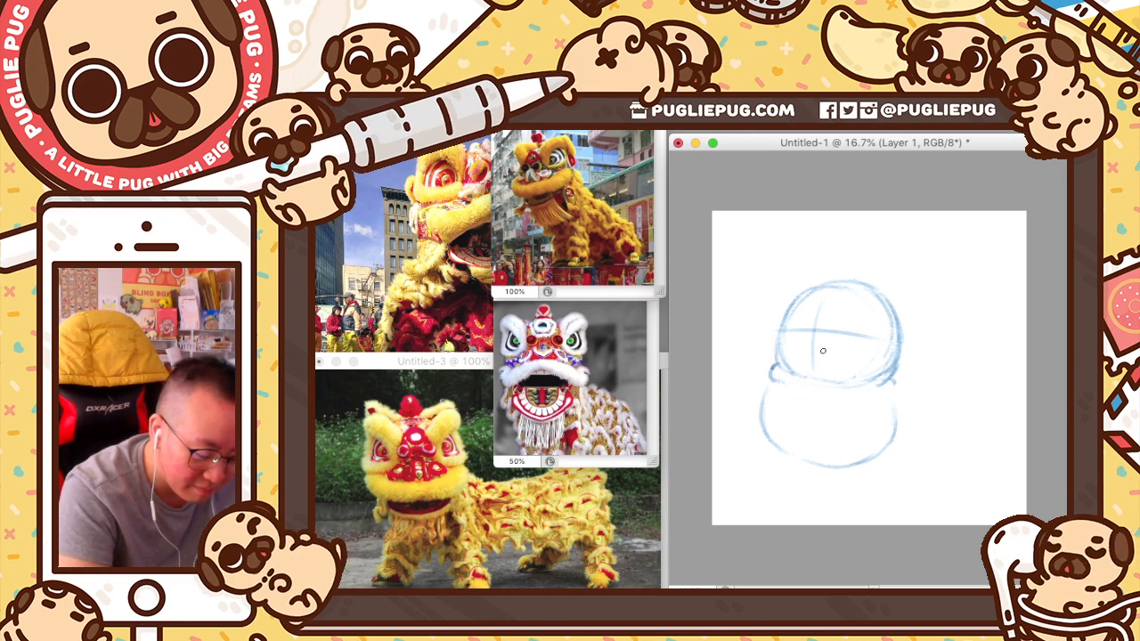
drag(898, 380, 893, 389)
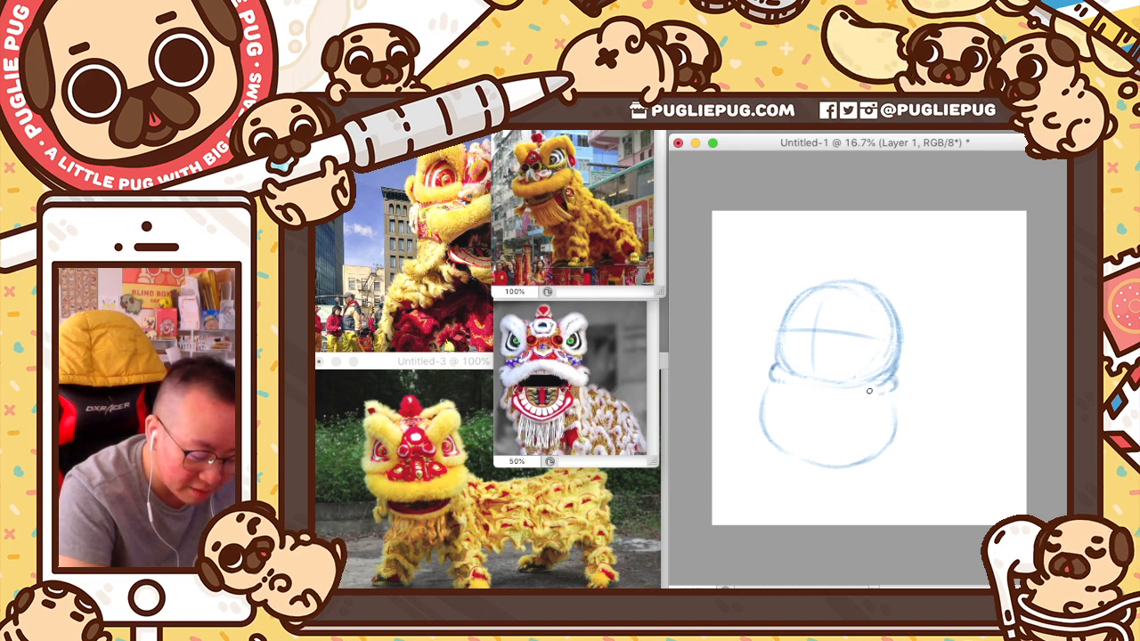
- Strengthen the right and left sides of the body outline with darker strokes
mouse_move(892, 396)
mouse_down()
mouse_move(889, 426)
mouse_move(890, 393)
mouse_move(855, 460)
mouse_up()
key(super+z)
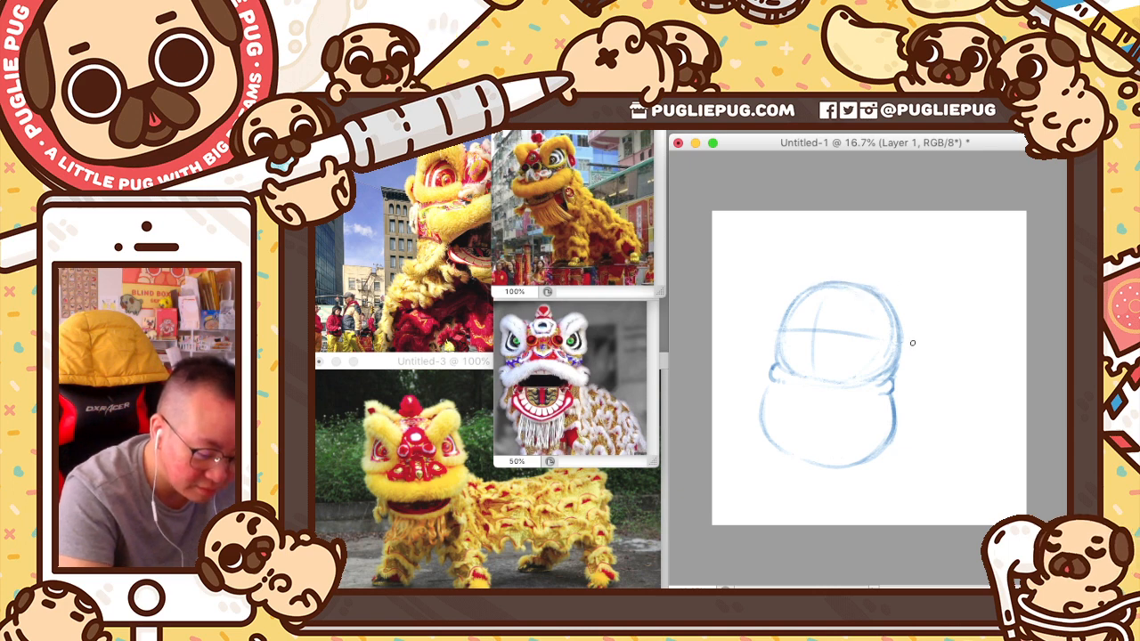
mouse_move(772, 388)
mouse_down()
mouse_move(764, 421)
mouse_move(780, 461)
mouse_up()
key(super+z)
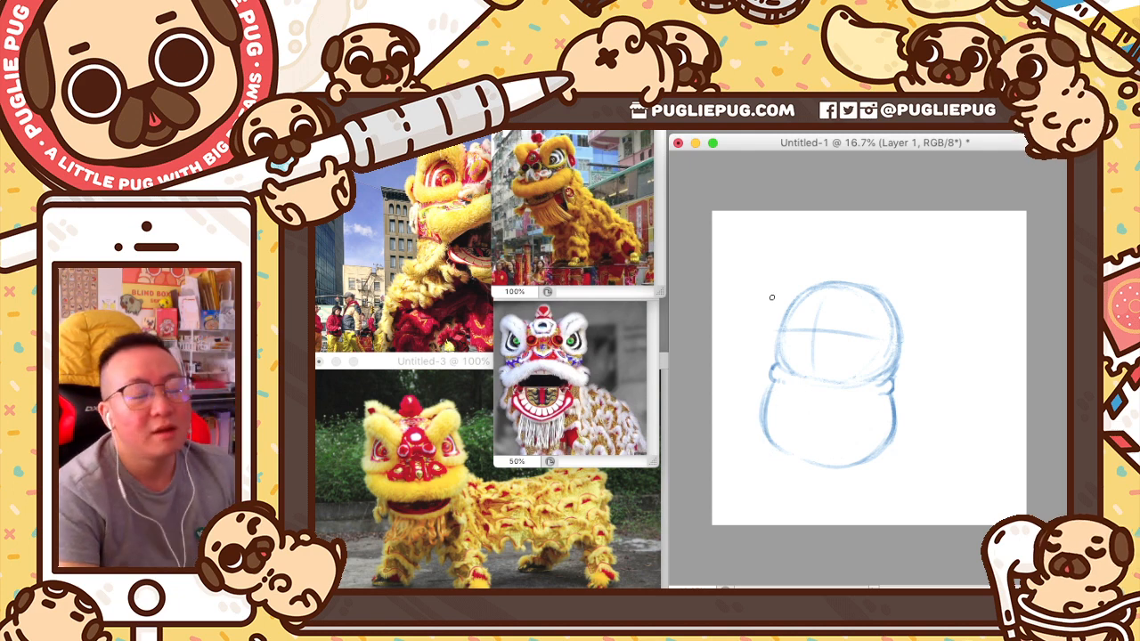
- Rework the body's right side and bottom into a slightly narrower, tighter curve, erasing the excess outer lines
mouse_move(774, 385)
mouse_down()
mouse_move(762, 429)
mouse_move(794, 458)
mouse_move(771, 432)
mouse_move(830, 463)
mouse_move(886, 422)
mouse_move(870, 456)
mouse_up()
key(super+z)
key(super+z)
mouse_move(889, 416)
mouse_down()
mouse_move(863, 456)
mouse_move(820, 460)
mouse_move(885, 435)
mouse_move(895, 408)
mouse_move(884, 450)
mouse_up()
key(e)
mouse_move(892, 396)
mouse_down()
mouse_move(890, 433)
mouse_move(875, 453)
mouse_move(879, 434)
mouse_move(887, 445)
mouse_up()
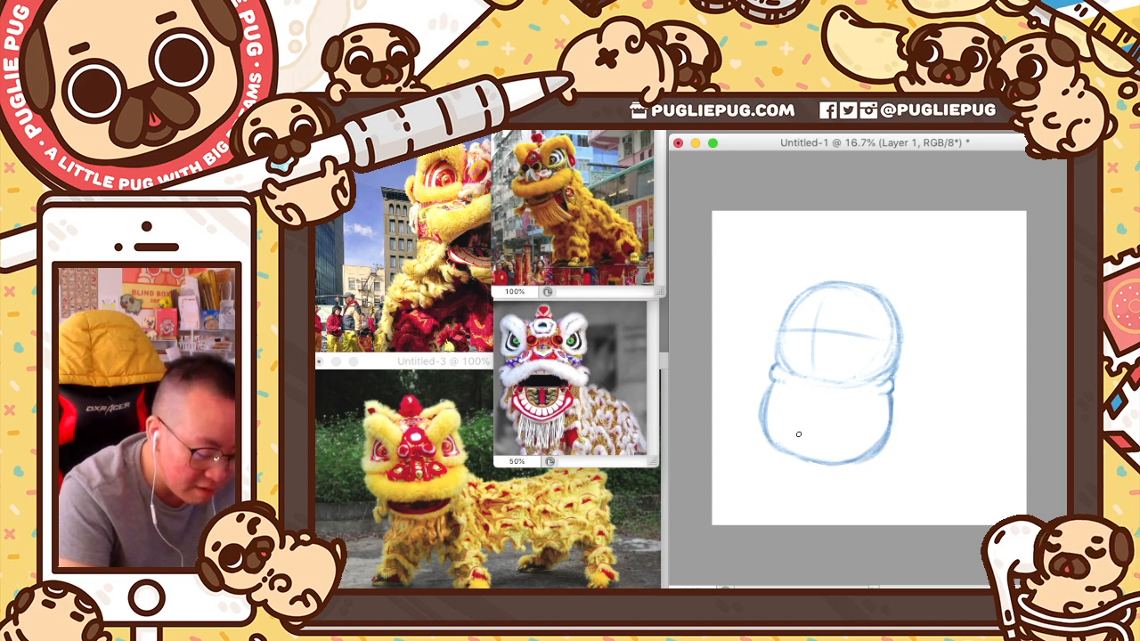
drag(777, 447, 861, 458)
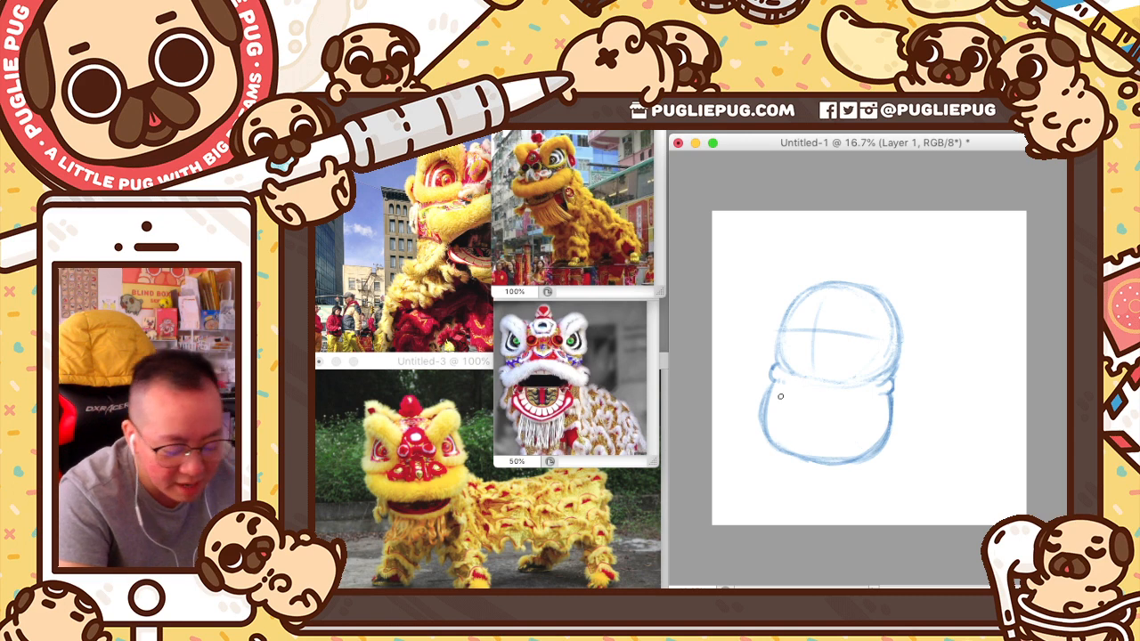
- Erase the outer lines on the body's left side and redraw that edge slightly further in
key(e)
drag(762, 398, 772, 437)
key(b)
drag(771, 391, 765, 442)
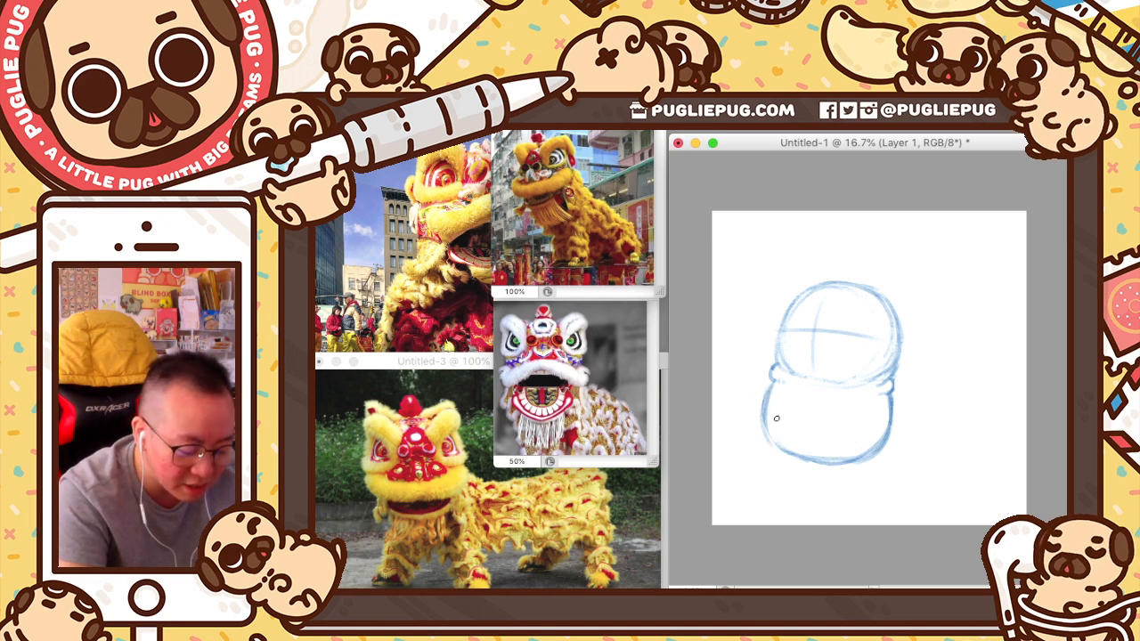
drag(771, 397, 766, 441)
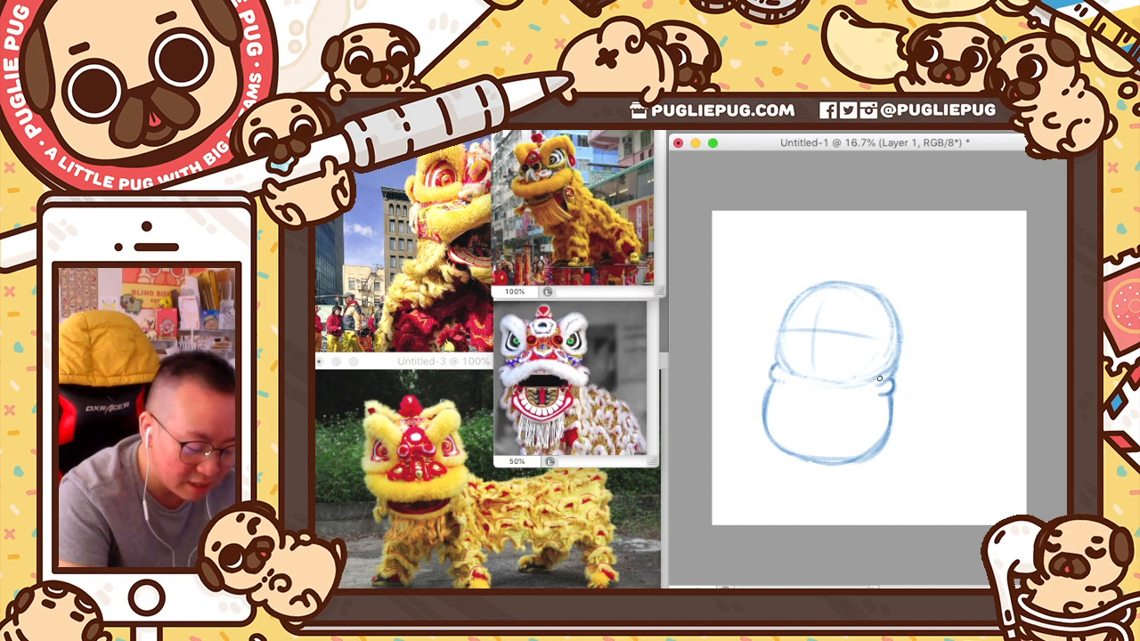
- Strengthen the head's outline, add a curved vertical guideline to the body and tidy the body's lower edge
mouse_move(849, 285)
mouse_down()
mouse_move(896, 331)
mouse_move(879, 296)
mouse_move(901, 333)
mouse_move(891, 299)
mouse_move(901, 351)
mouse_up()
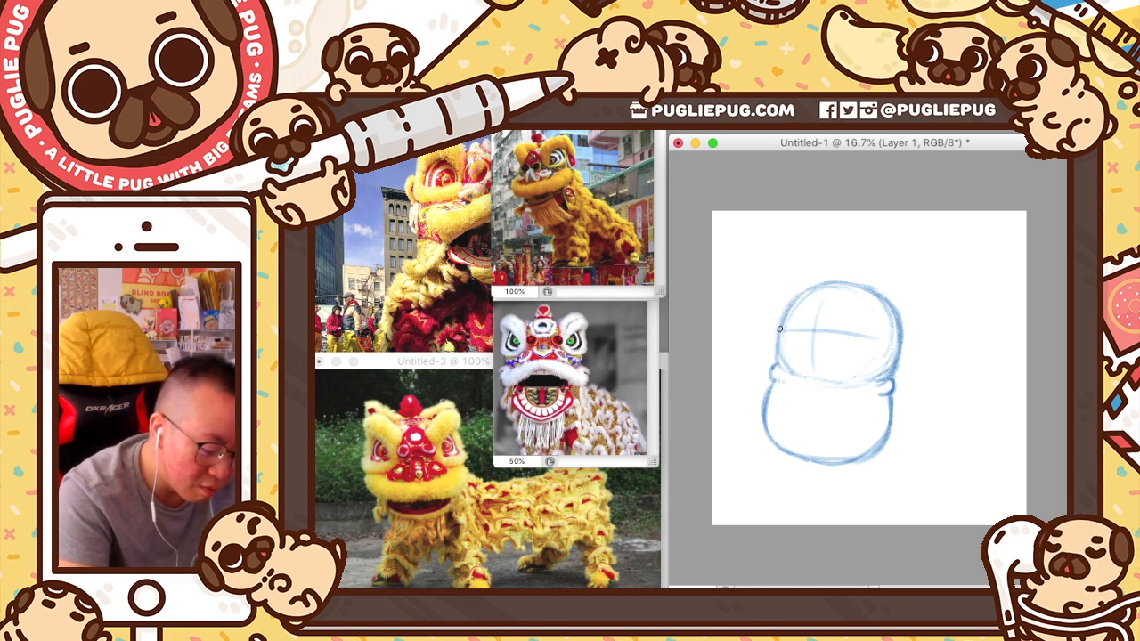
drag(780, 331, 836, 291)
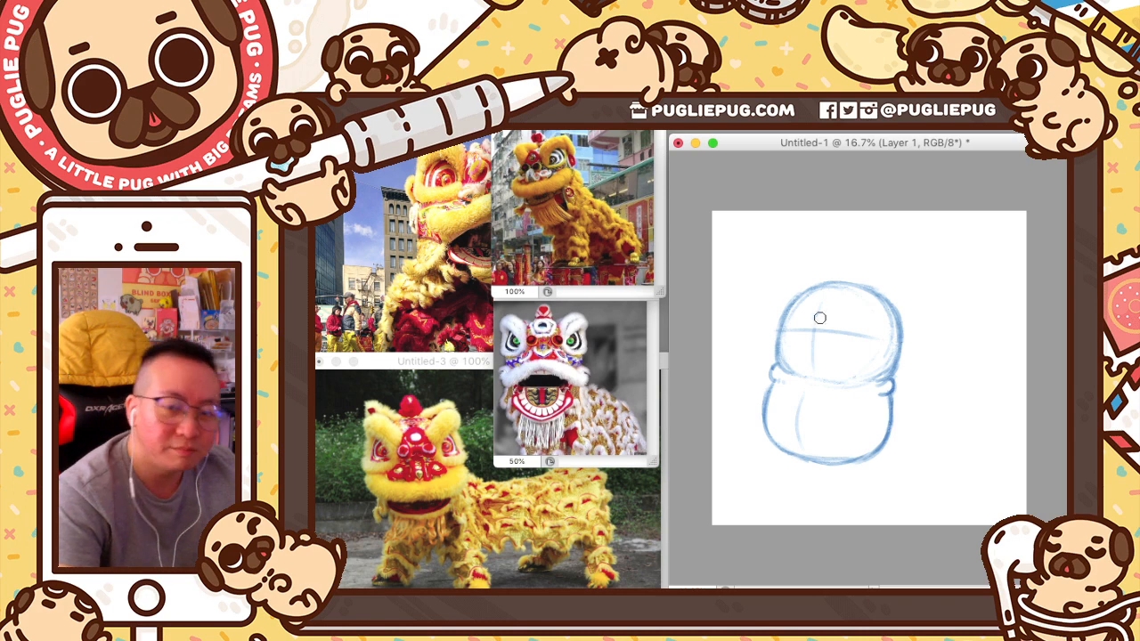
mouse_move(815, 464)
mouse_down()
mouse_move(860, 466)
mouse_move(877, 449)
mouse_up()
key(b)
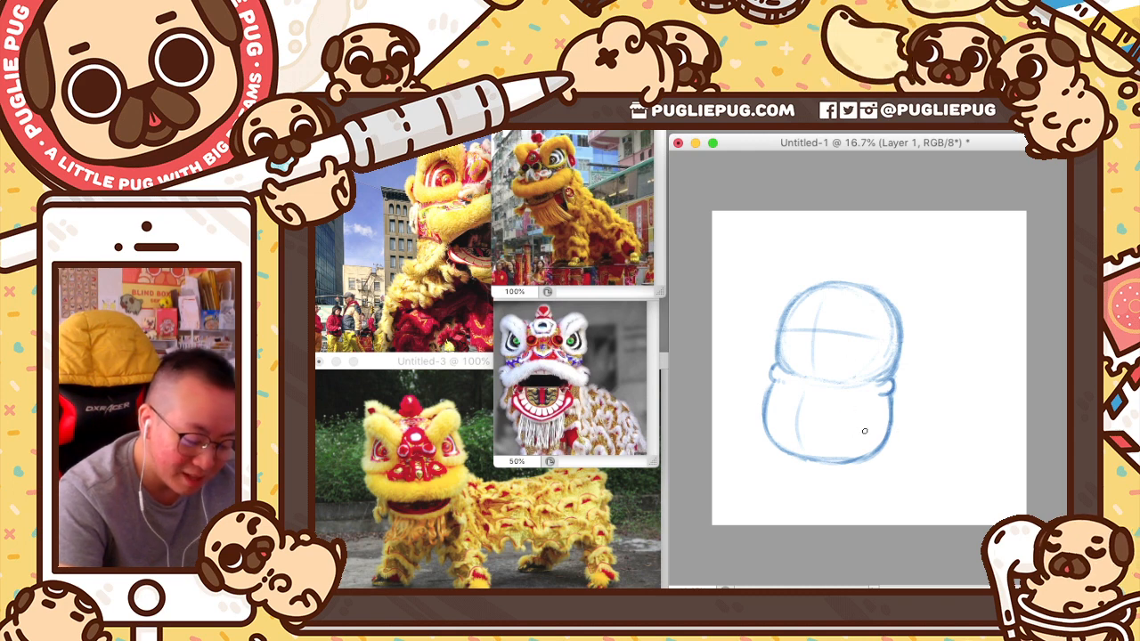
- Sketch a rounded haunch in the body's lower right corner with a small foot beneath it, and merge it into the body outline
mouse_move(873, 417)
mouse_down()
mouse_move(850, 425)
mouse_move(845, 450)
mouse_up()
key(super+z)
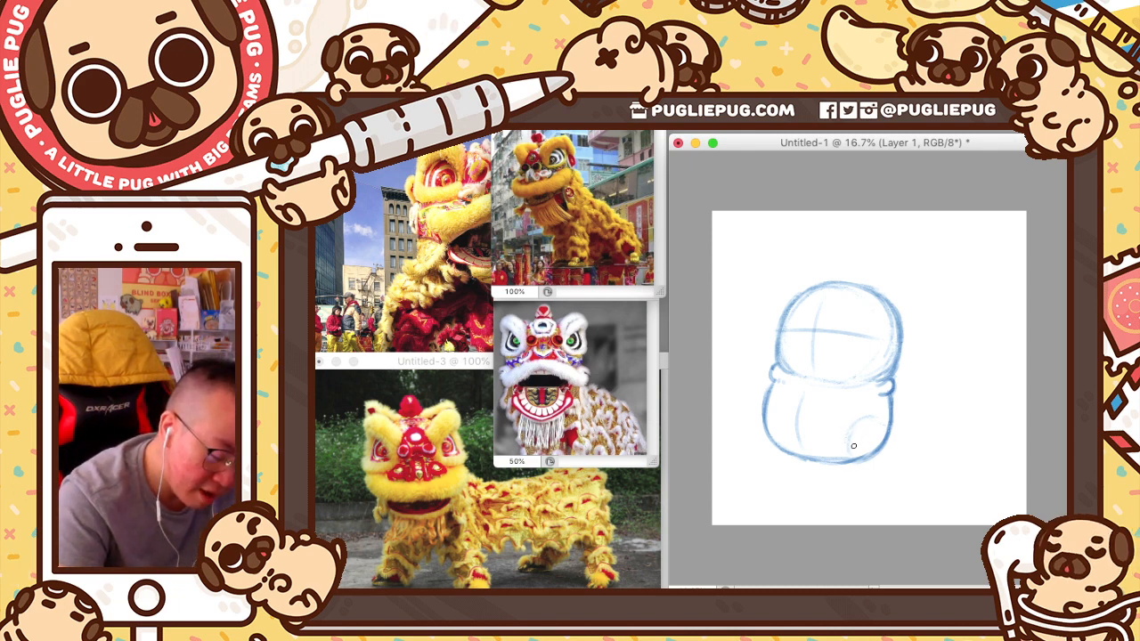
mouse_move(860, 423)
mouse_down()
mouse_move(874, 458)
mouse_move(851, 436)
mouse_move(874, 458)
mouse_move(857, 439)
mouse_move(888, 422)
mouse_up()
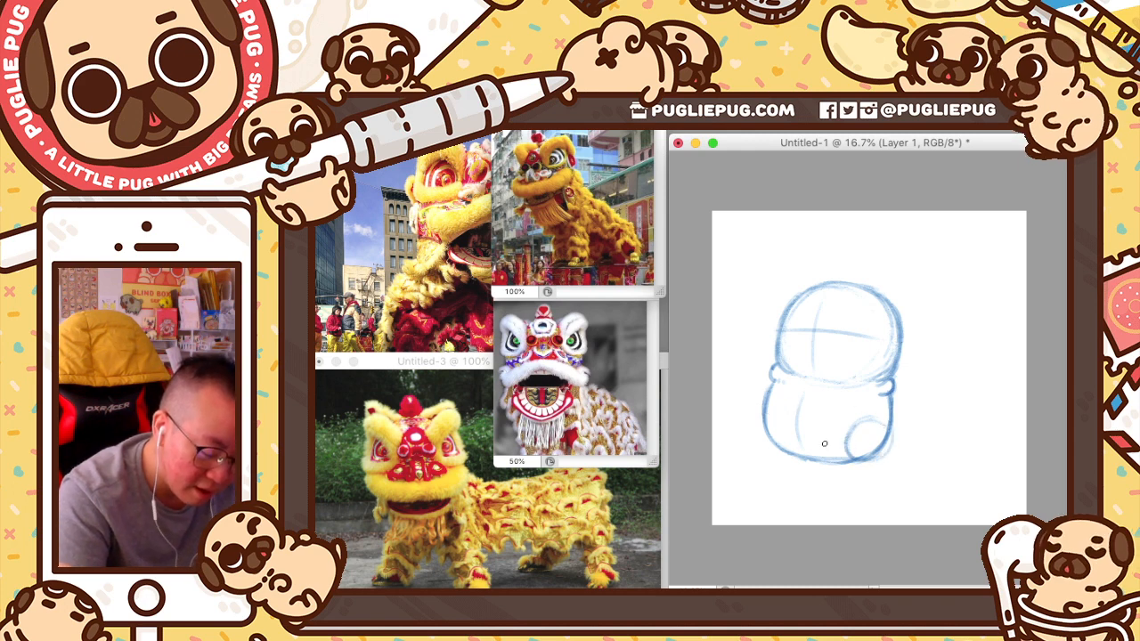
drag(877, 465, 885, 471)
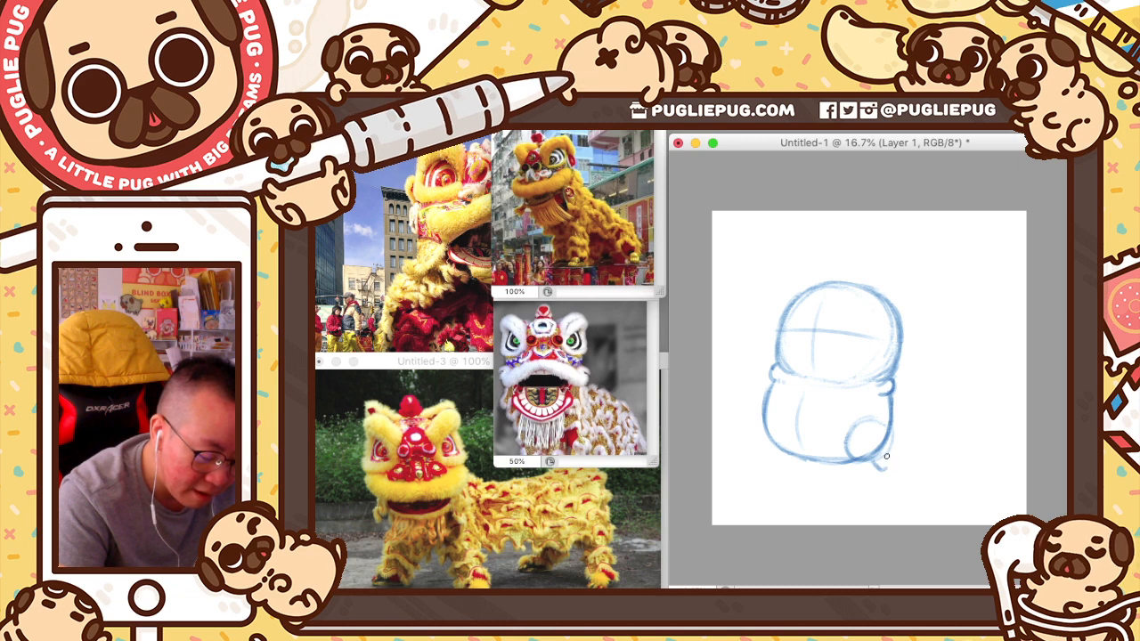
drag(857, 458, 879, 463)
mouse_move(891, 414)
mouse_down()
mouse_move(888, 455)
mouse_move(890, 415)
mouse_up()
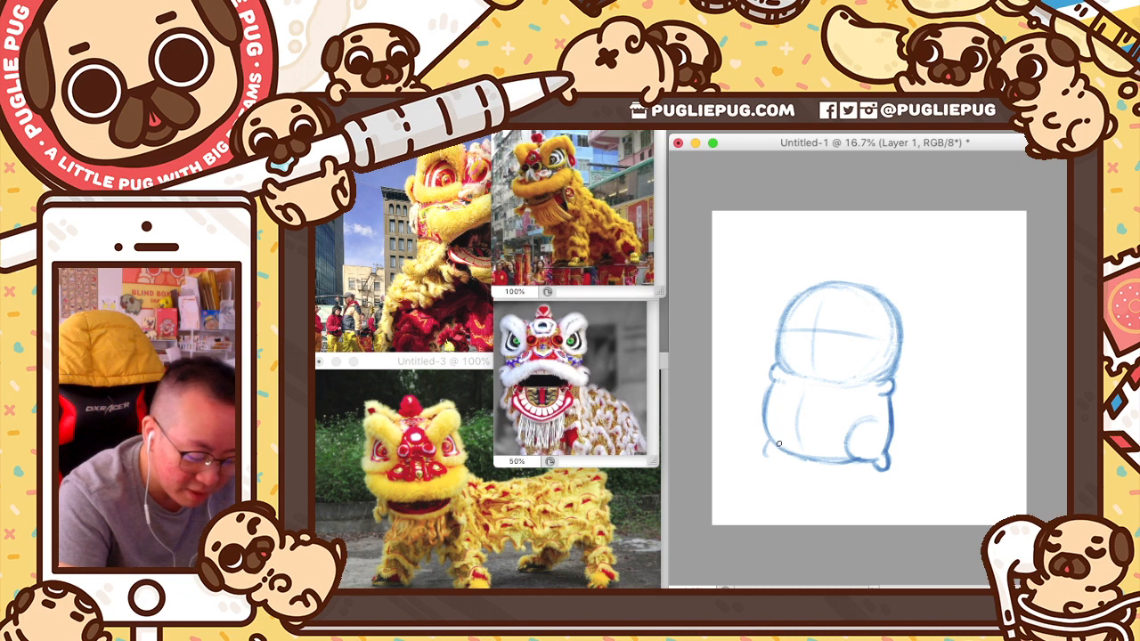
- Strengthen the body's lower-left curve and sketch a small foot beneath its lower left corner
drag(772, 390, 789, 454)
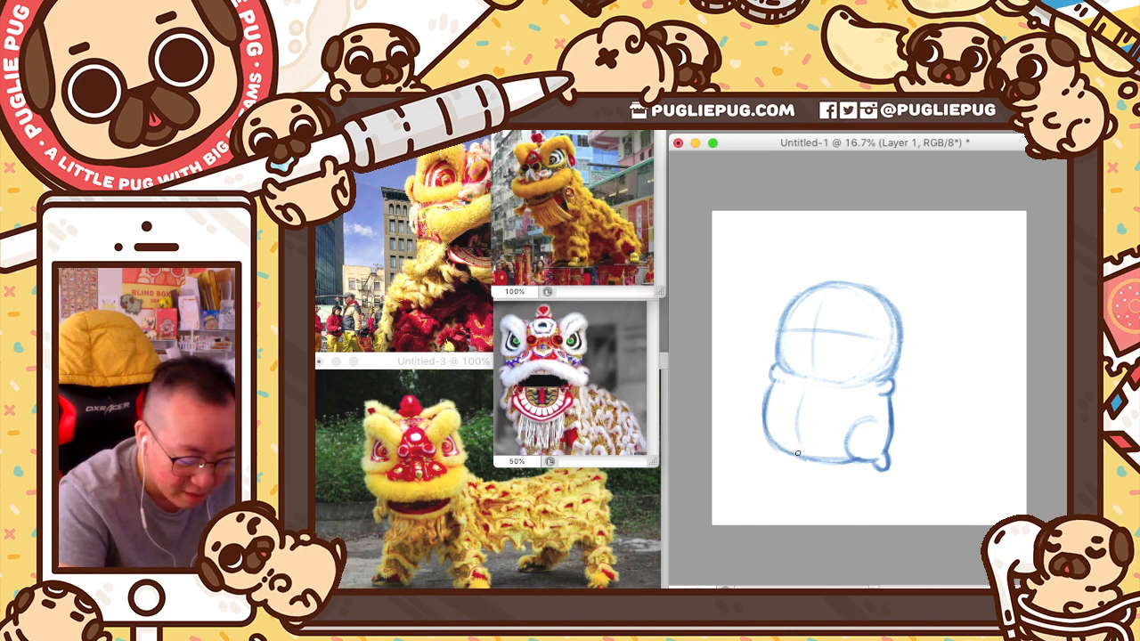
mouse_move(767, 397)
mouse_down()
mouse_move(775, 446)
mouse_move(800, 458)
mouse_up()
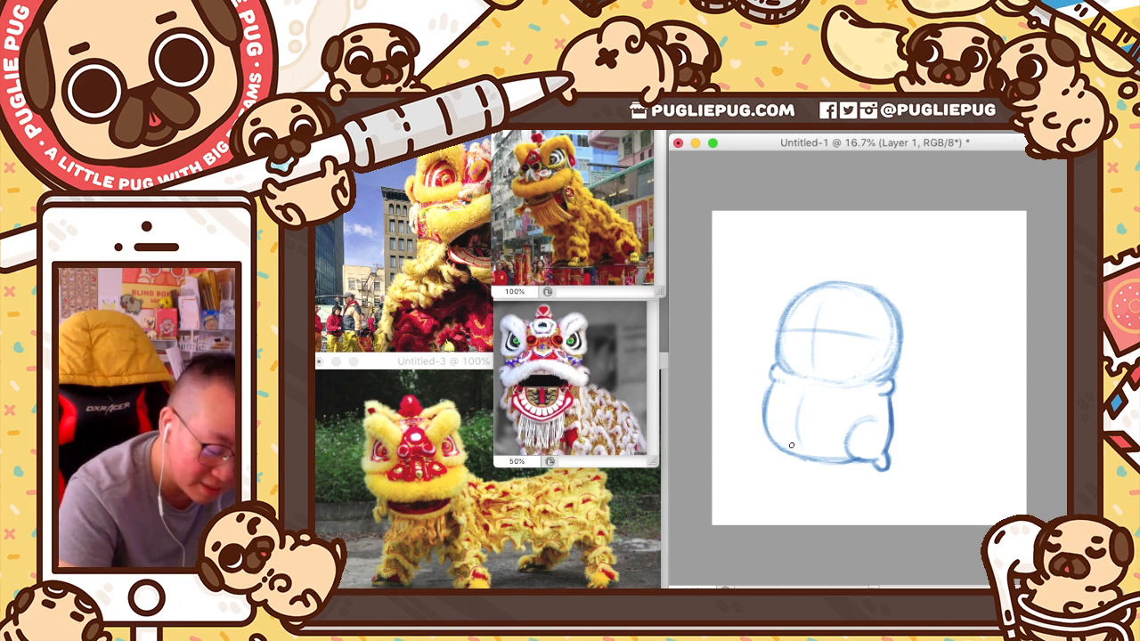
drag(774, 451, 785, 455)
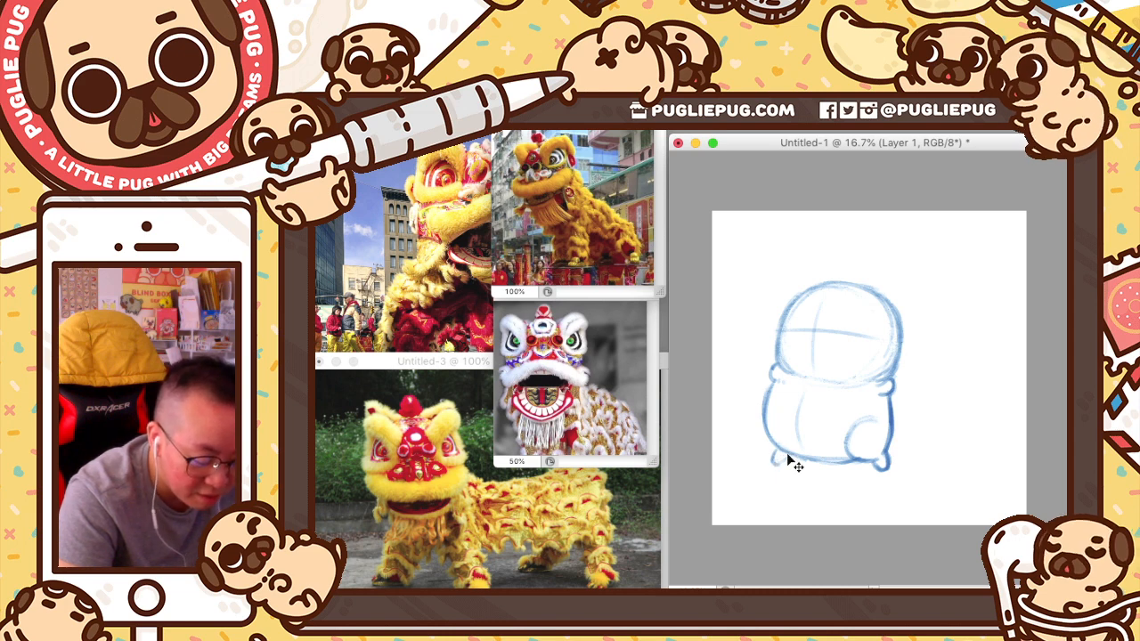
drag(774, 454, 777, 447)
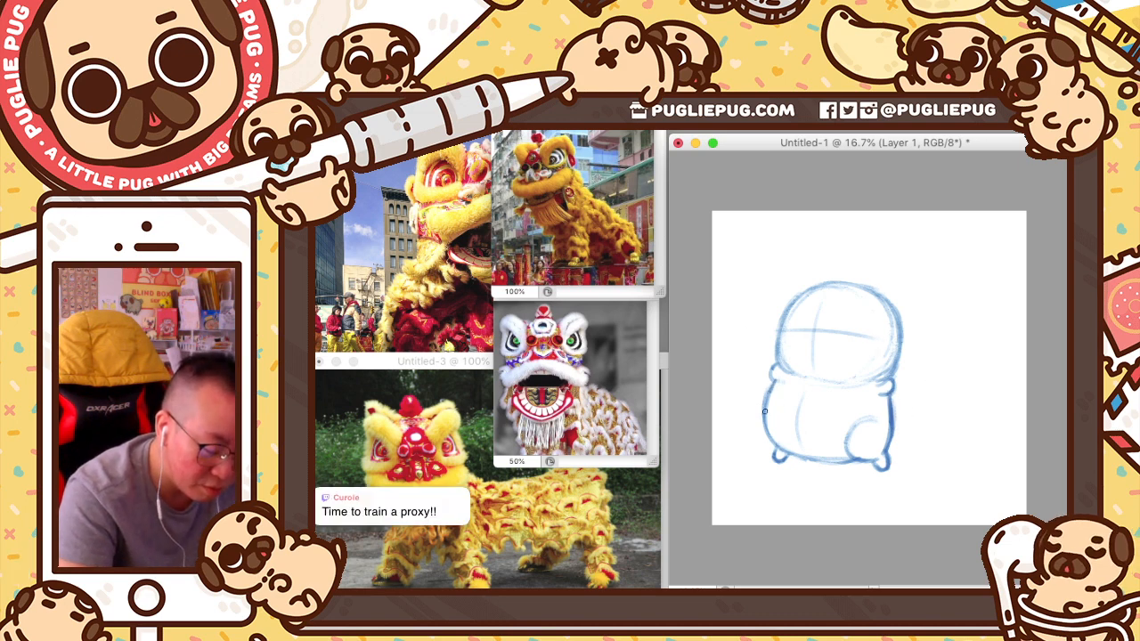
- Trim the outside of the body's left edge and redraw it as a darker, cleaner curve from shoulder to foot
drag(775, 385, 765, 421)
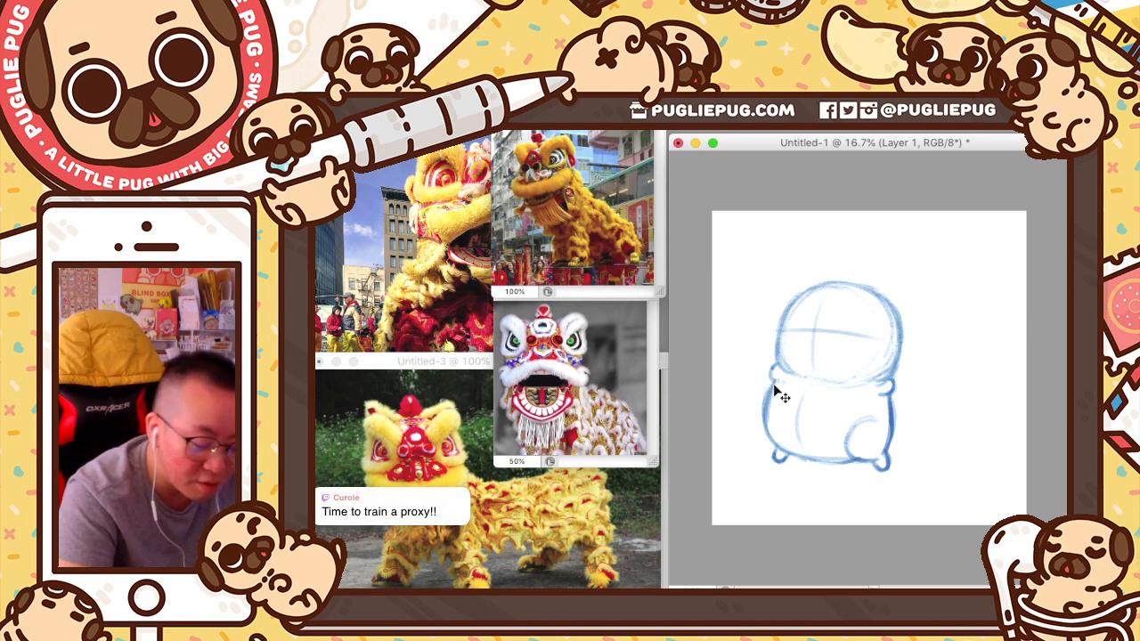
drag(773, 389, 786, 449)
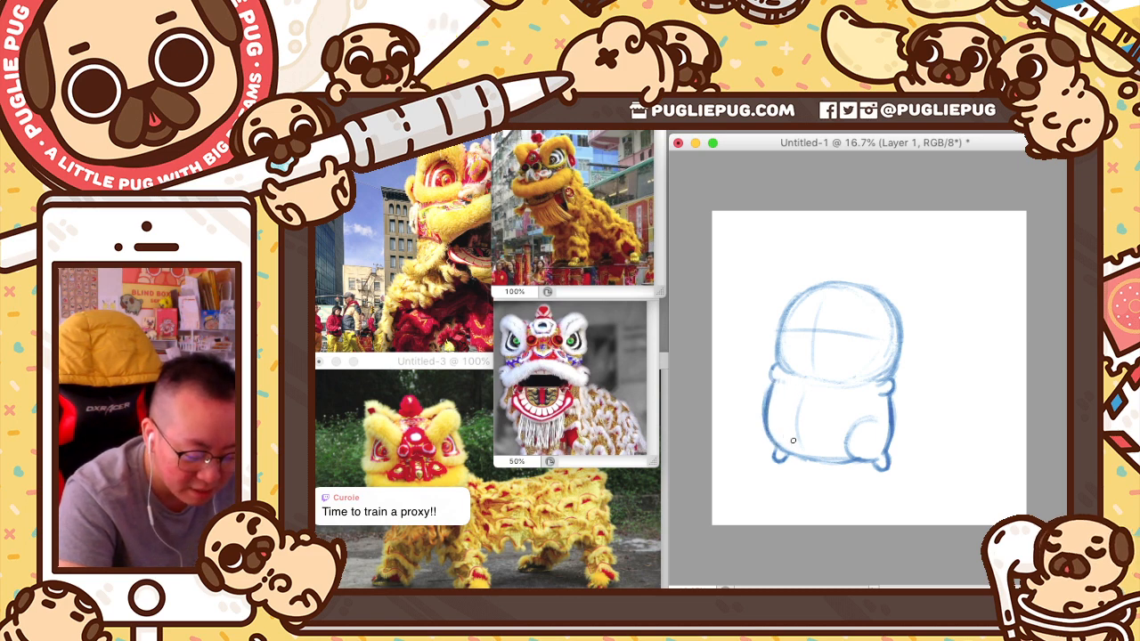
key(e)
drag(767, 387, 762, 433)
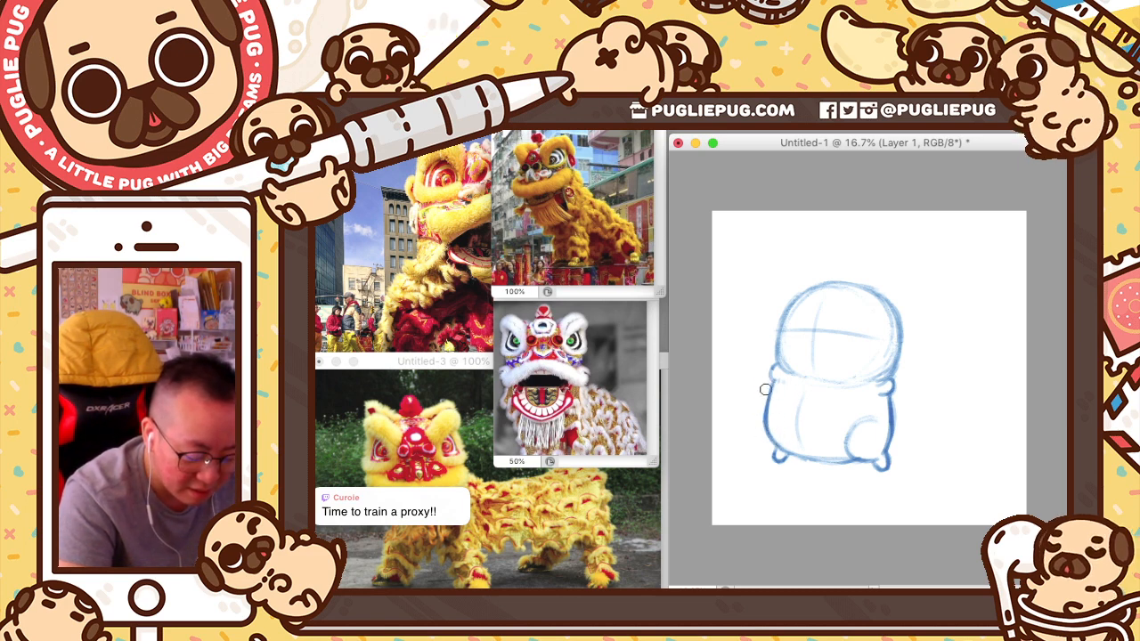
drag(765, 390, 762, 431)
key(super+z)
key(b)
drag(774, 383, 769, 440)
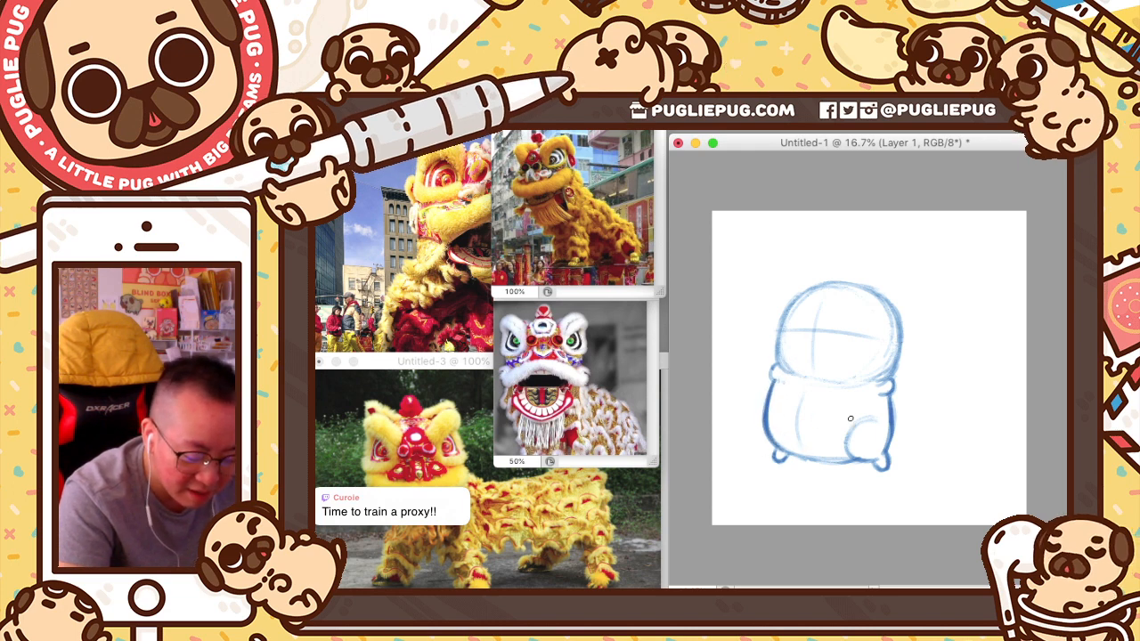
drag(768, 399, 765, 427)
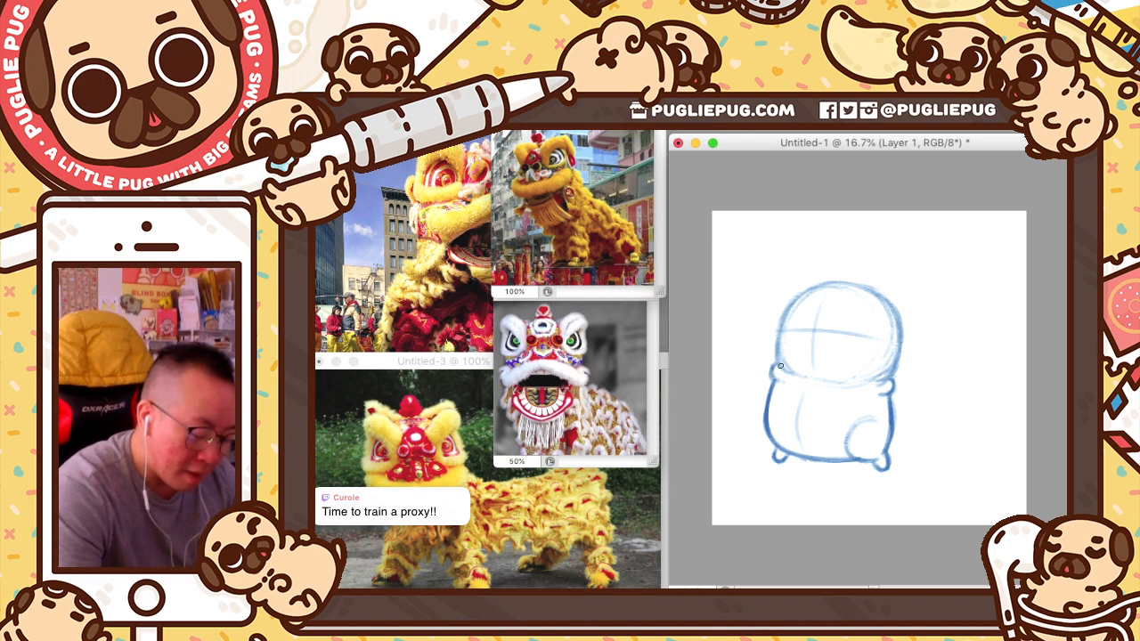
- Select the head with a freehand selection, enlarge it slightly toward the upper left to about 3.85 × 4.09 in, and deselect it
key(v)
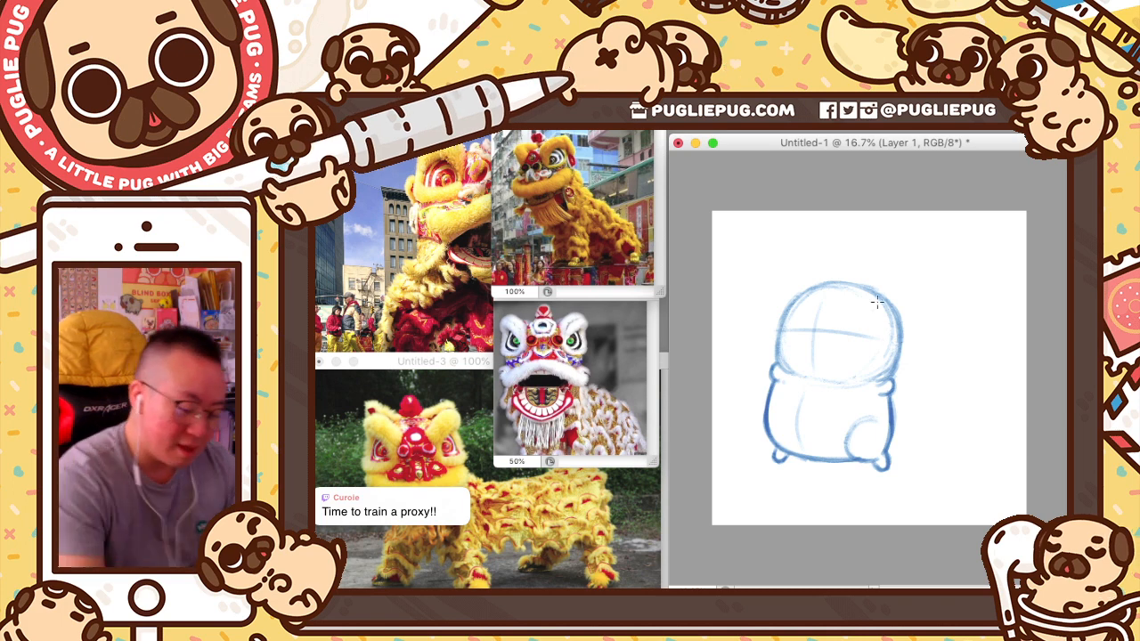
drag(889, 273, 908, 325)
mouse_move(884, 383)
mouse_down()
mouse_move(829, 389)
mouse_move(779, 368)
mouse_move(766, 338)
mouse_move(771, 286)
mouse_move(896, 267)
mouse_move(909, 309)
mouse_up()
key(super+t)
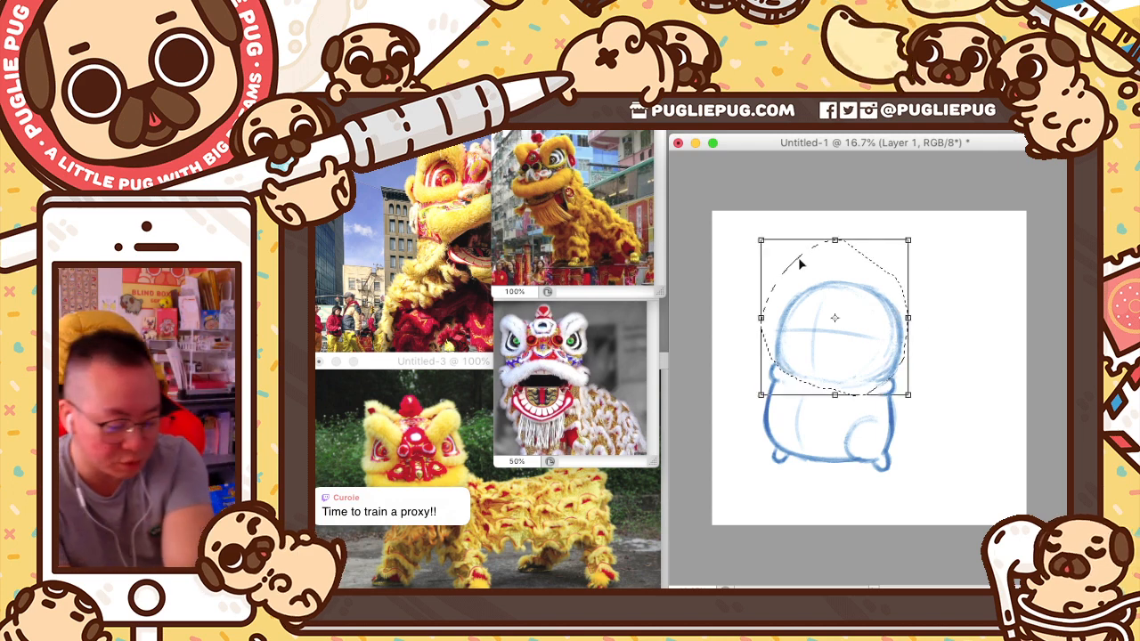
drag(760, 237, 756, 235)
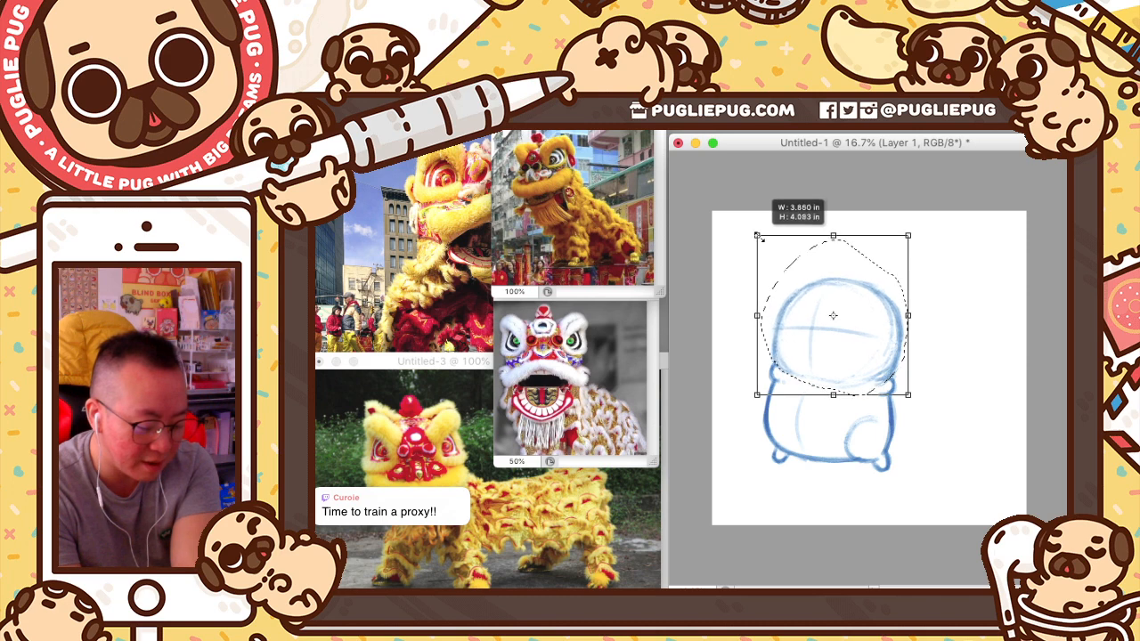
key(Return)
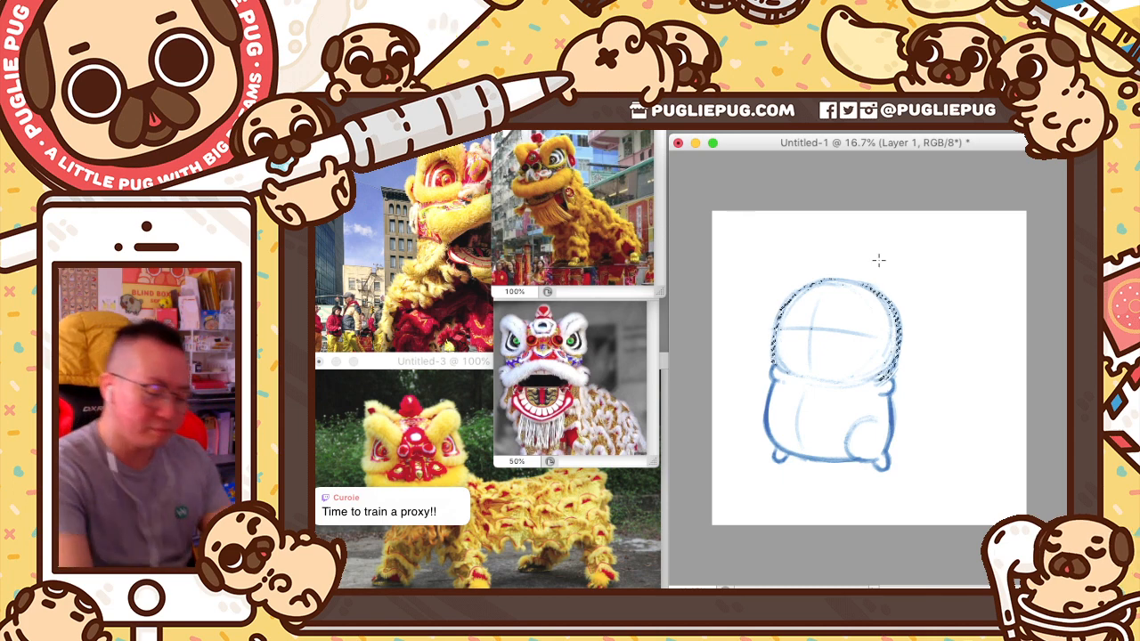
key(ctrl+d)
- Clean up the head's left outline and sketch a small raised arm at each of the body's shoulders
key(e)
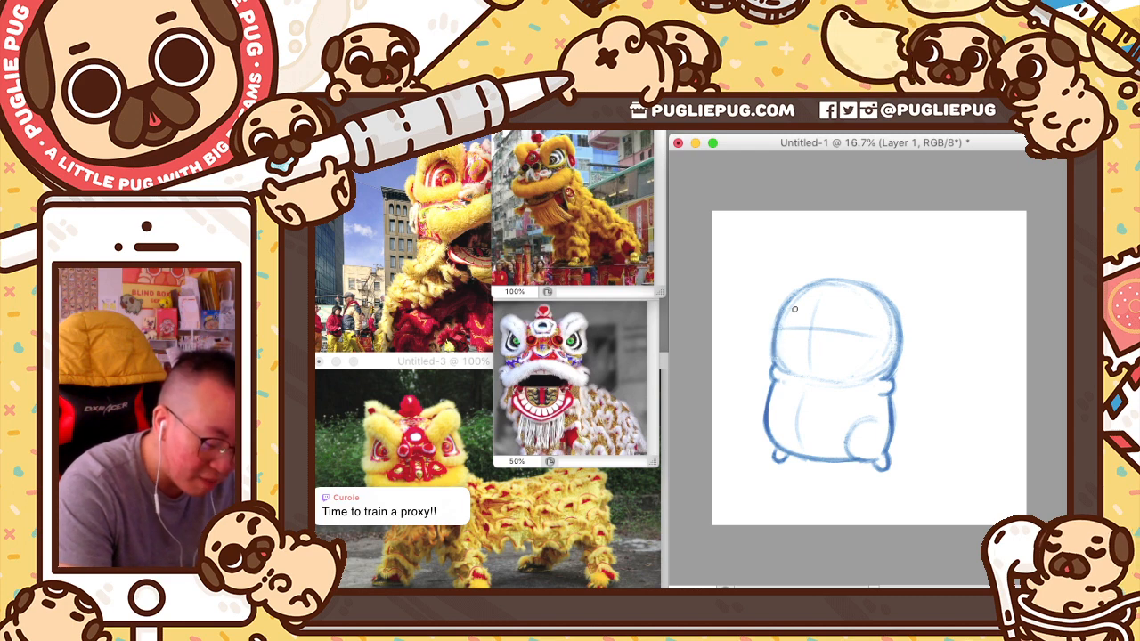
drag(775, 352, 799, 290)
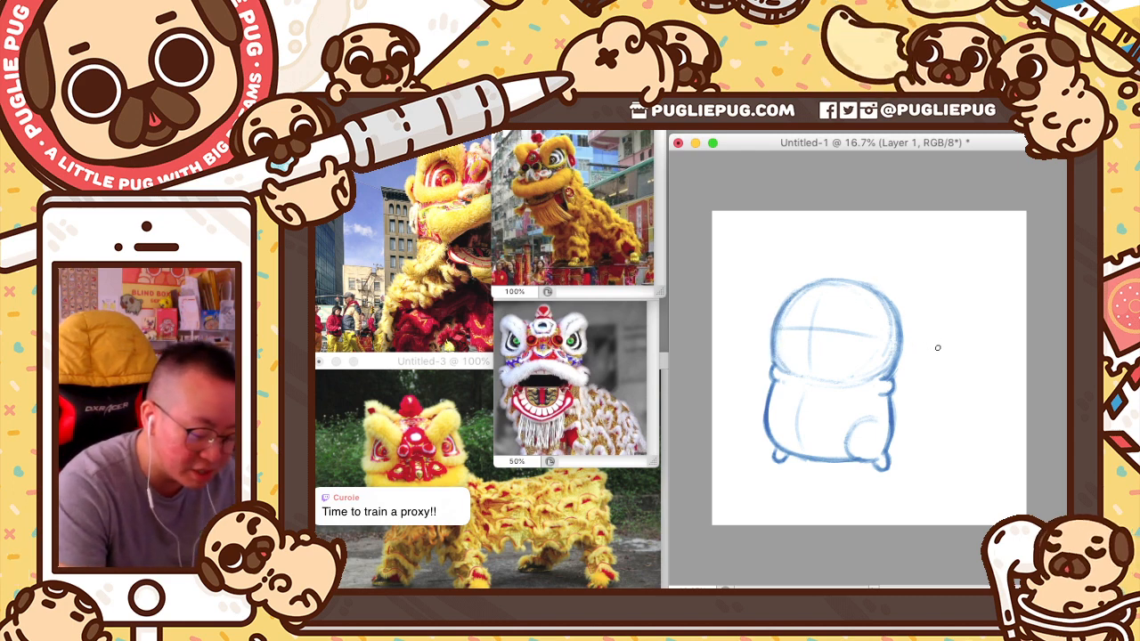
mouse_move(770, 392)
mouse_down()
mouse_move(765, 432)
mouse_move(775, 380)
mouse_up()
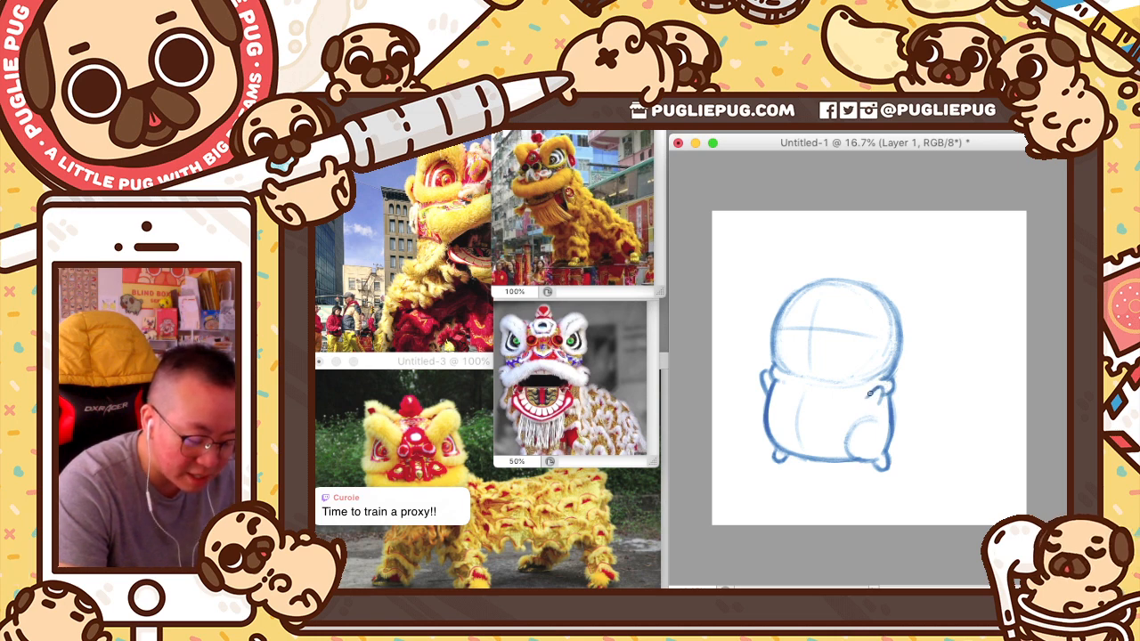
drag(880, 387, 880, 391)
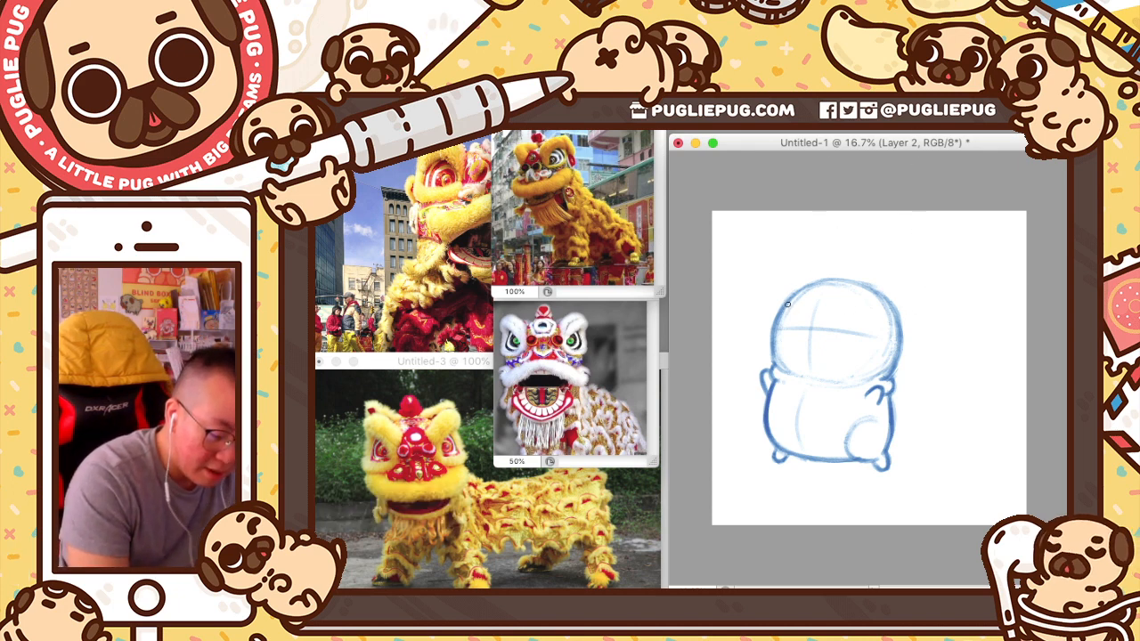
- On Layer 2, sketch a pink curved band across the top of the forehead with short vertical strokes above it
drag(783, 302, 908, 310)
key(super+z)
key(super+z)
drag(796, 299, 884, 306)
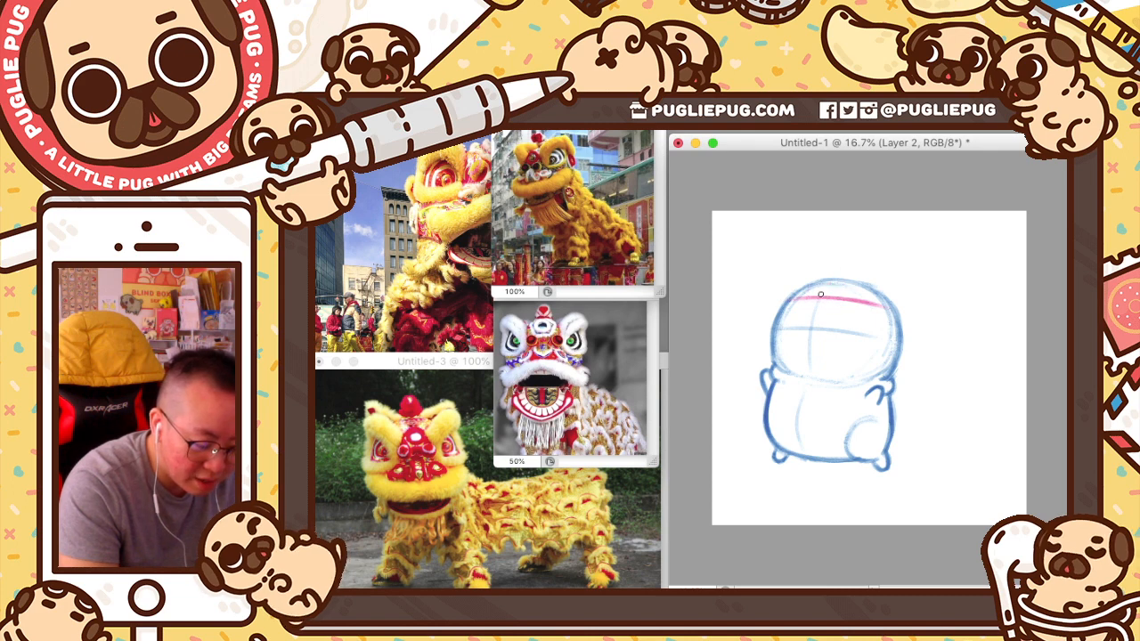
drag(840, 278, 844, 293)
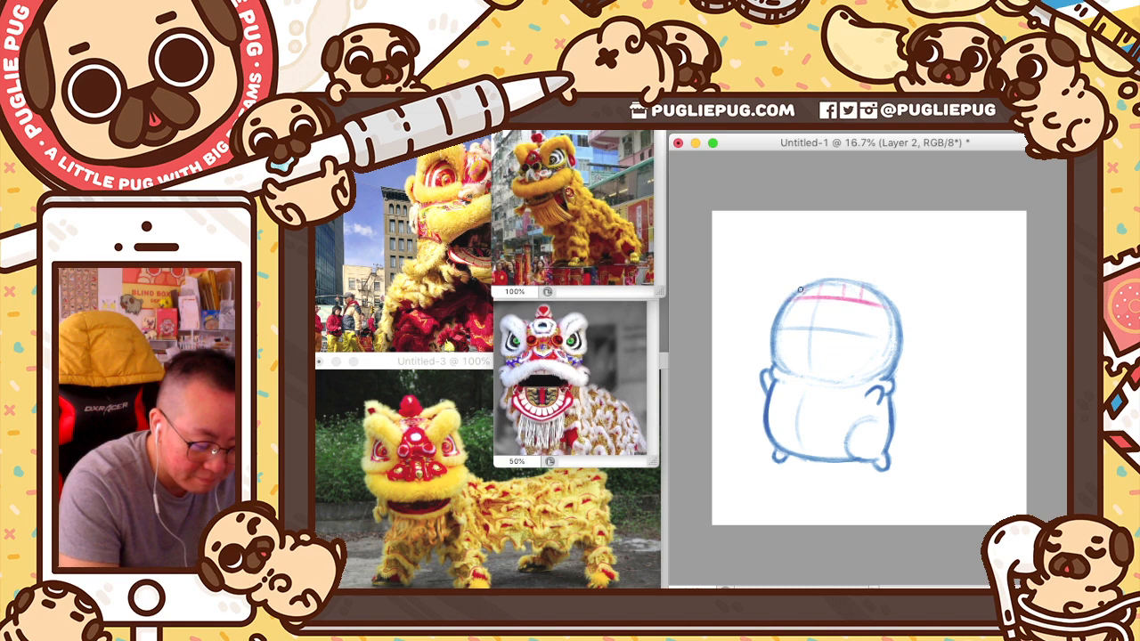
- Sketch a pink headdress outline arching over the head, with a rounded ear on the left and a curled ear on the right
mouse_move(787, 298)
mouse_down()
mouse_move(834, 281)
mouse_move(880, 316)
mouse_move(869, 301)
mouse_move(884, 298)
mouse_move(850, 282)
mouse_move(919, 355)
mouse_up()
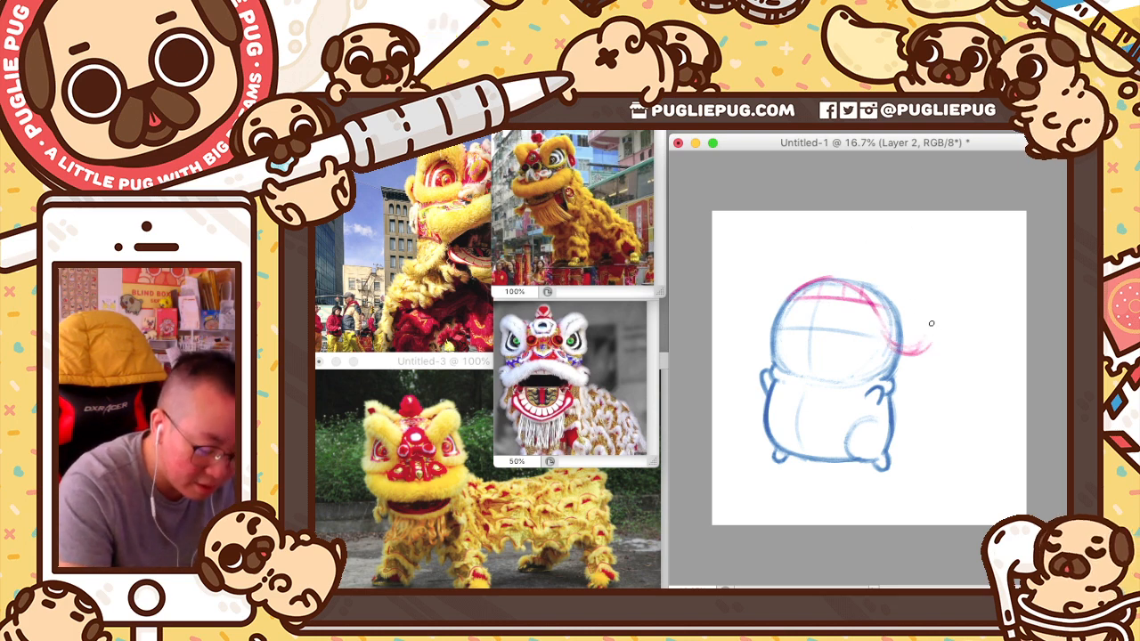
mouse_move(923, 343)
mouse_down()
mouse_move(936, 323)
mouse_move(918, 318)
mouse_move(938, 342)
mouse_move(919, 353)
mouse_up()
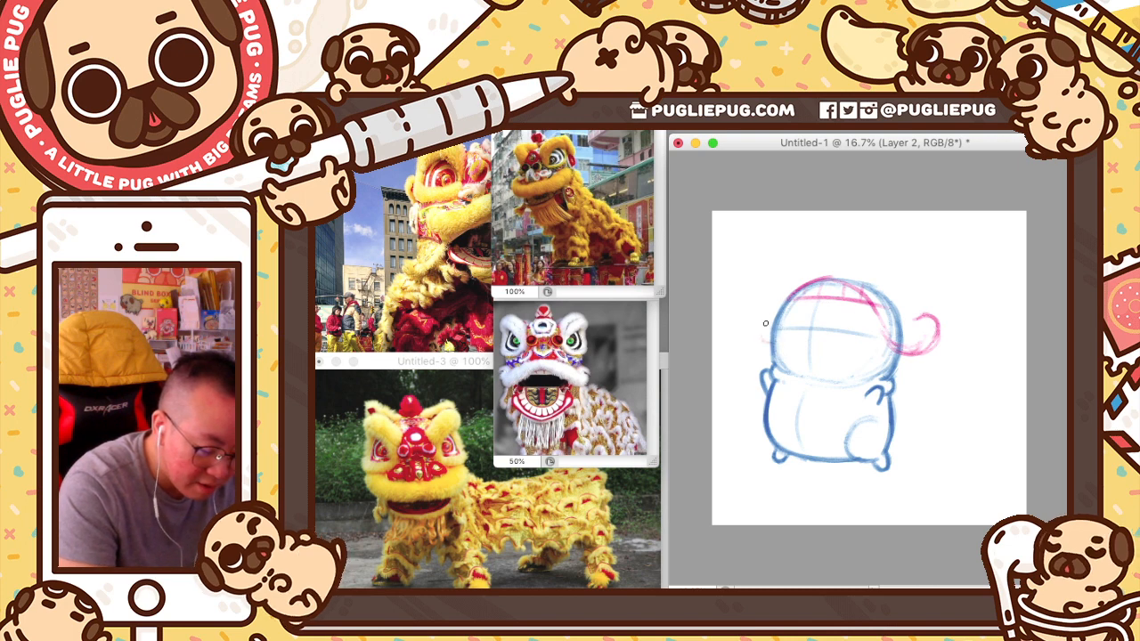
mouse_move(760, 321)
mouse_down()
mouse_move(793, 279)
mouse_move(768, 303)
mouse_move(816, 268)
mouse_move(860, 263)
mouse_move(808, 269)
mouse_move(816, 260)
mouse_move(895, 283)
mouse_up()
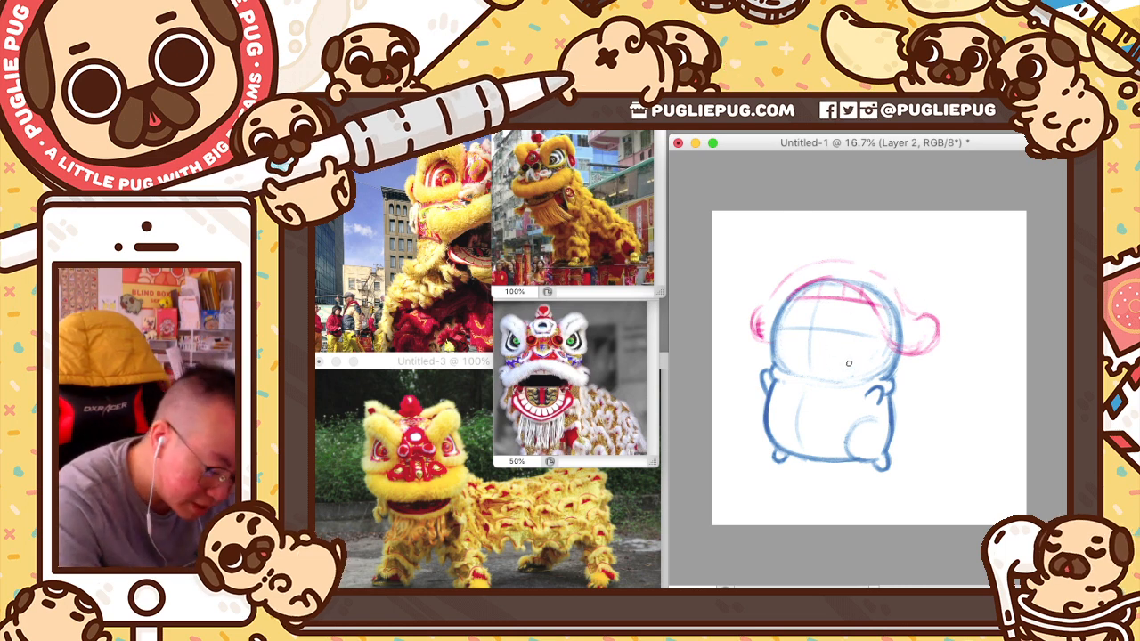
drag(756, 330, 768, 351)
drag(886, 349, 921, 359)
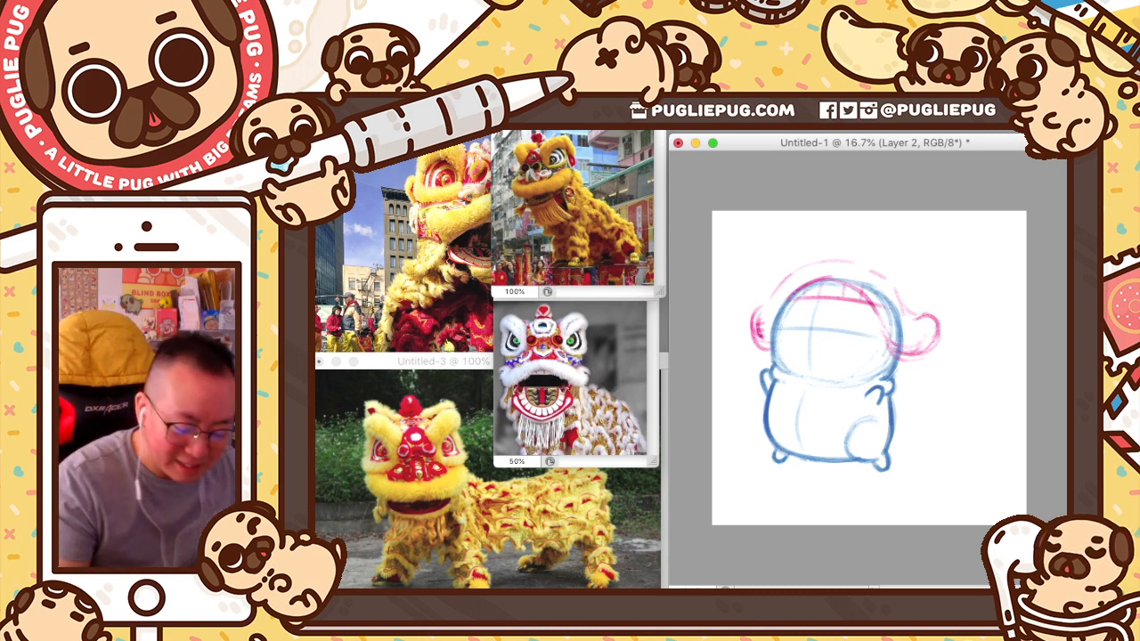
- On Layer 3, draw a small filled blue triangular nose with a short line beneath it at the centre of the face
key(alt+bracketleft)
key(super+comma)
key(super+comma)
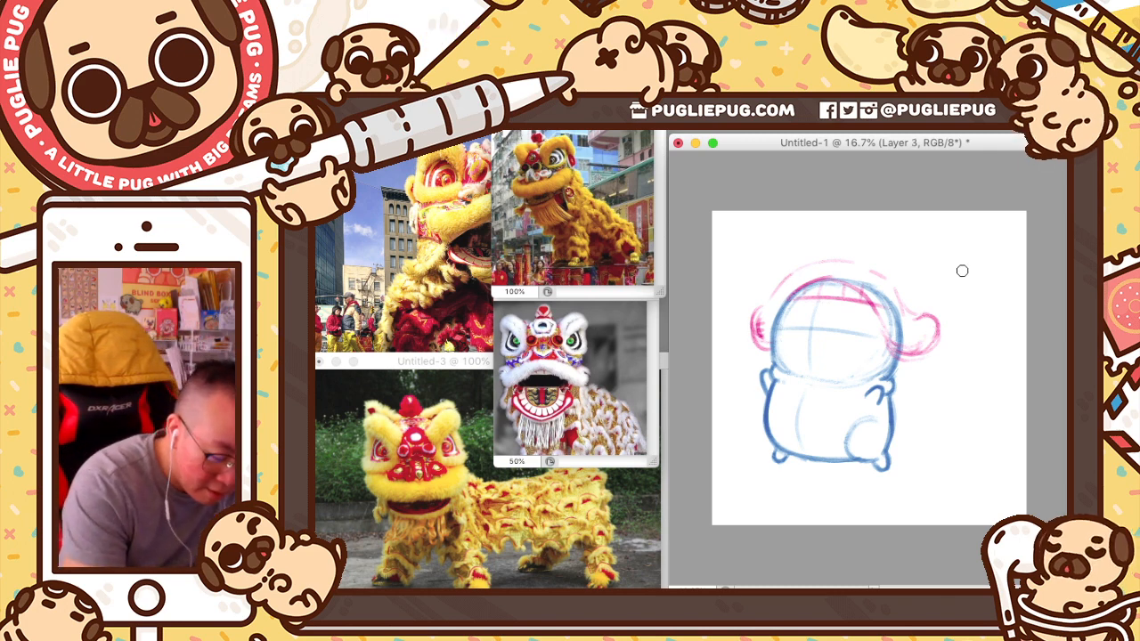
key([)
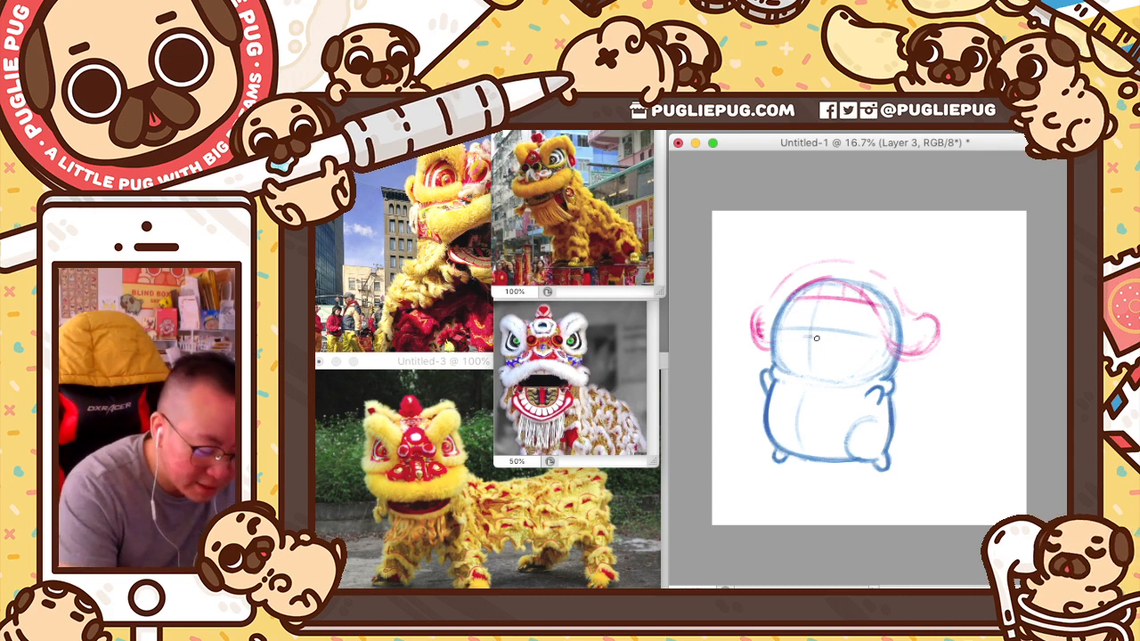
key(v)
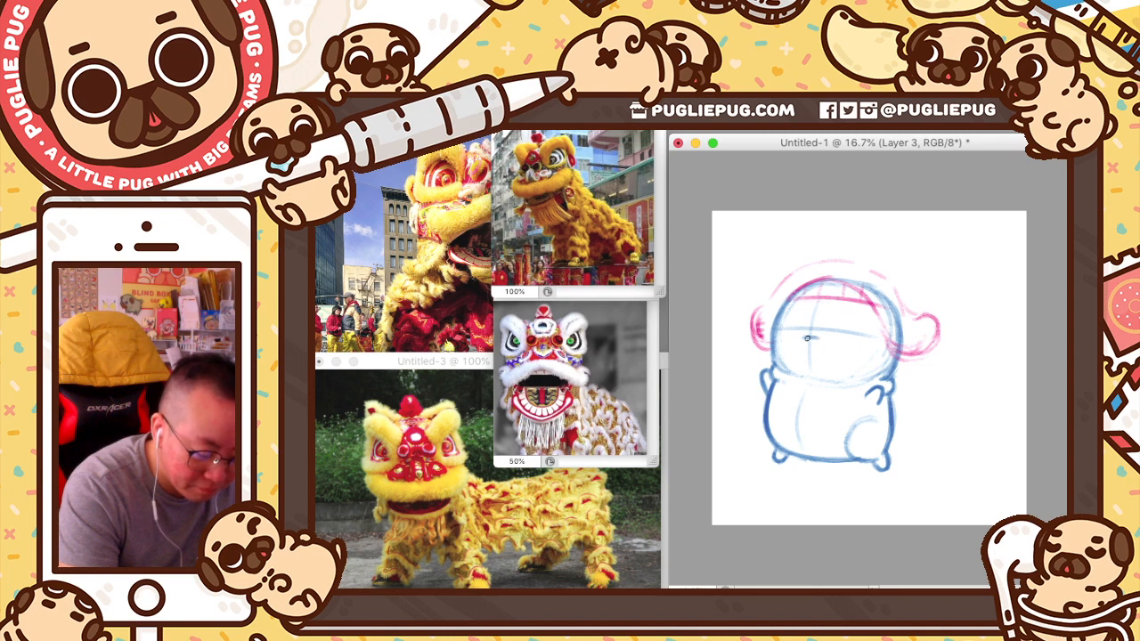
drag(808, 338, 818, 337)
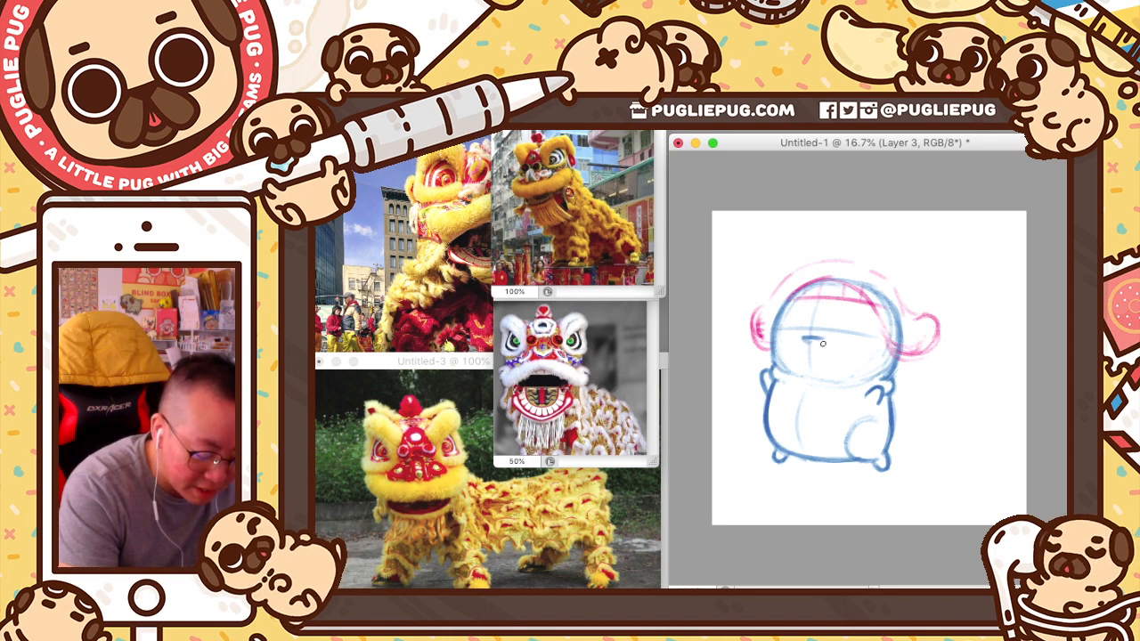
mouse_move(802, 339)
mouse_down()
mouse_move(846, 320)
mouse_move(841, 296)
mouse_move(802, 299)
mouse_move(810, 354)
mouse_up()
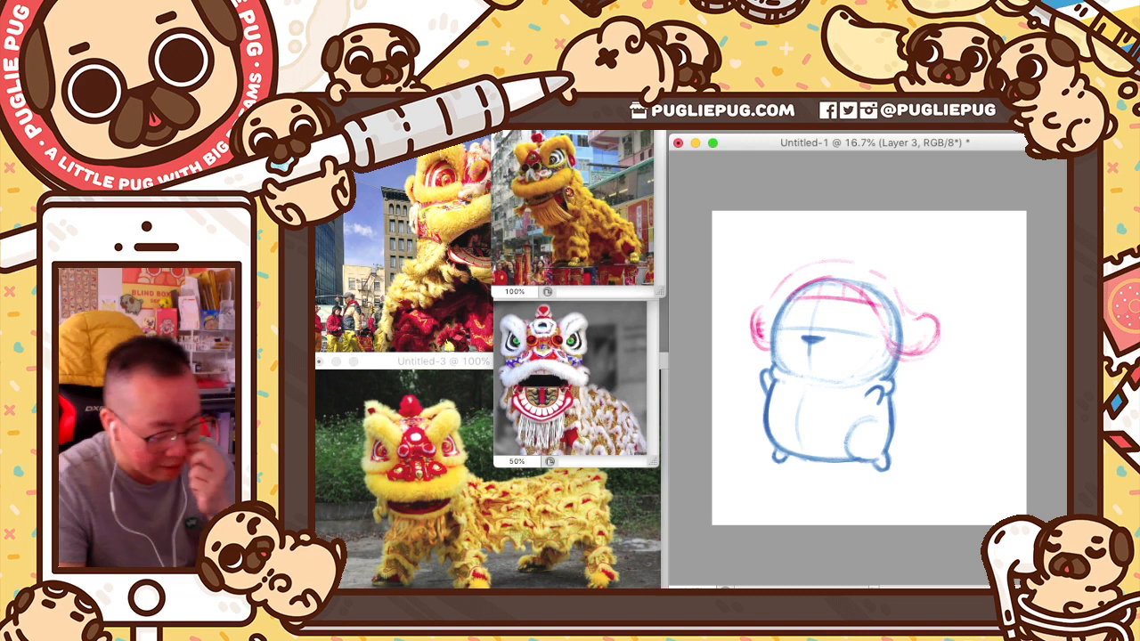
- Hide and show the sketch layers to compare the blue body with the pink headdress and nose, ending with Layer 1 visible
key(super+comma)
key(super+comma)
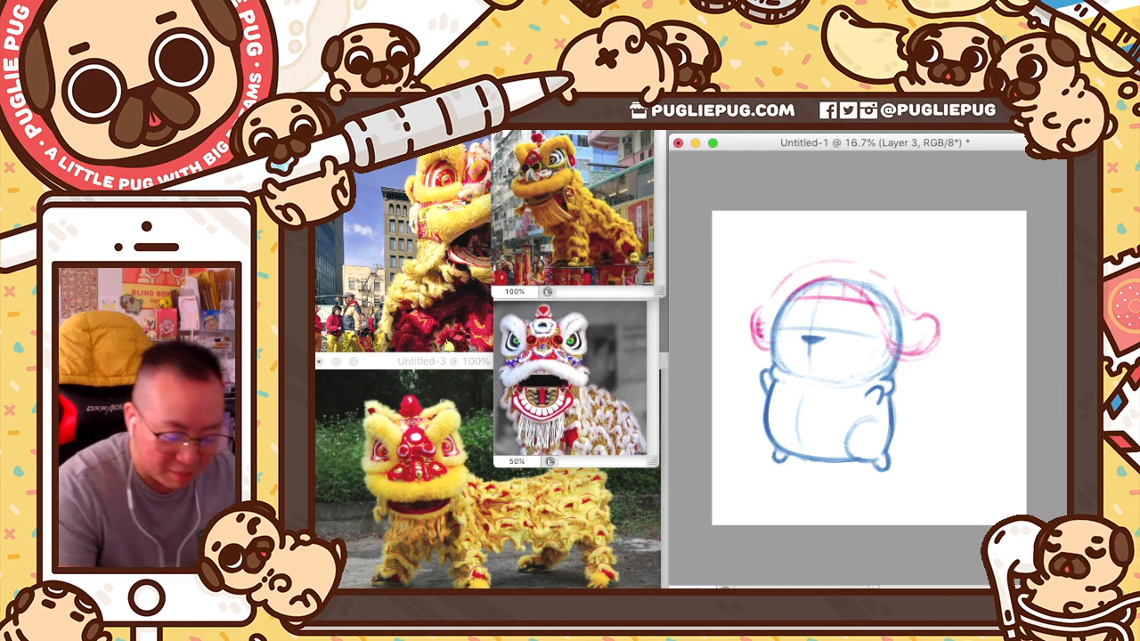
key(Delete)
key(super+z)
key(super+comma)
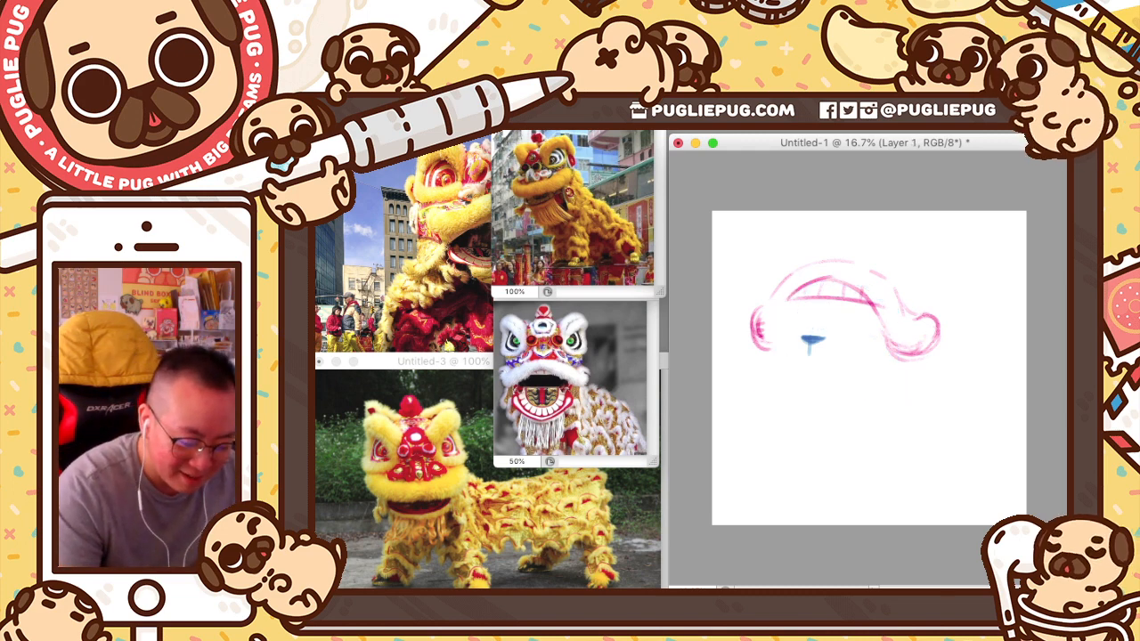
key(super+comma)
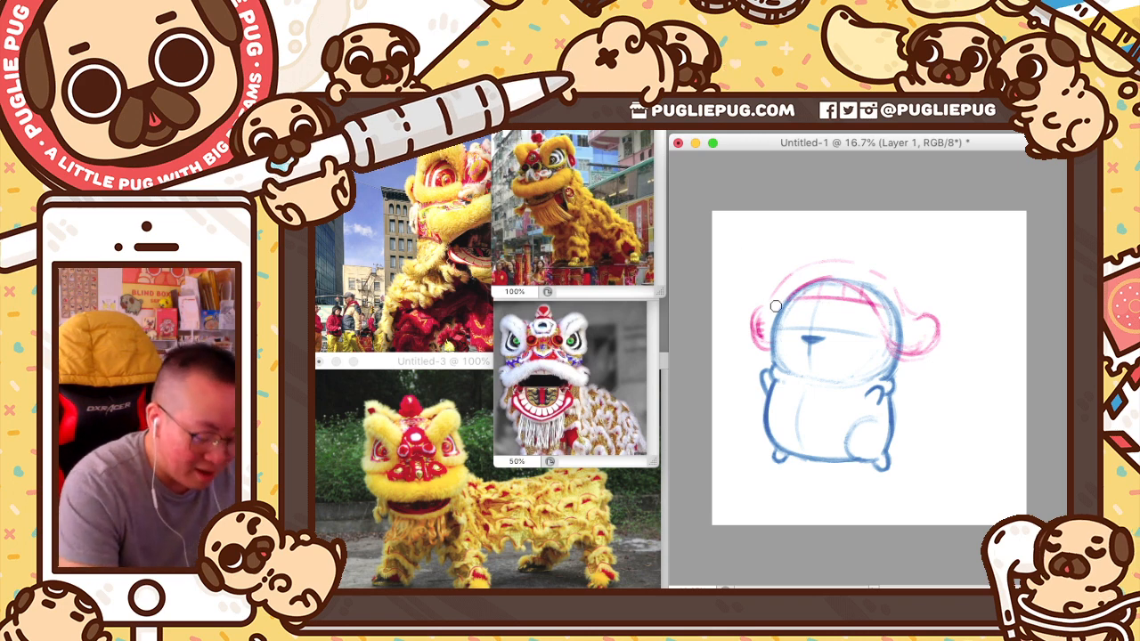
- Rework the headdress's left ear slightly further out in pink and redraw the right ear's outer curve larger and darker
drag(758, 312, 759, 351)
key(super+z)
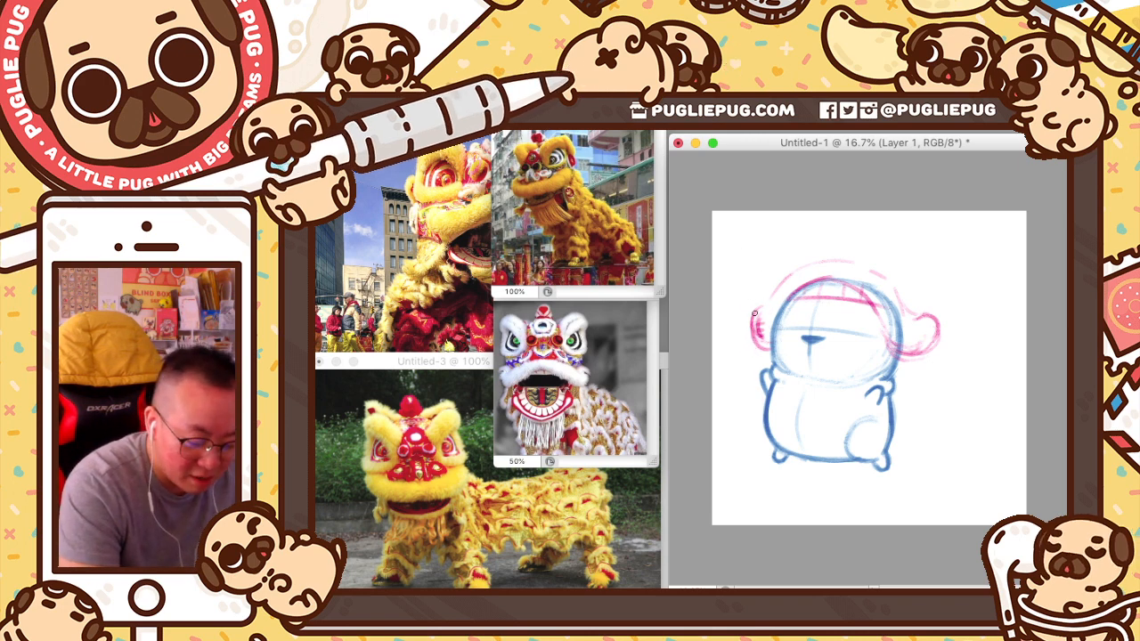
drag(757, 311, 756, 348)
key(super+z)
drag(764, 307, 755, 343)
key(super+z)
key(super+z)
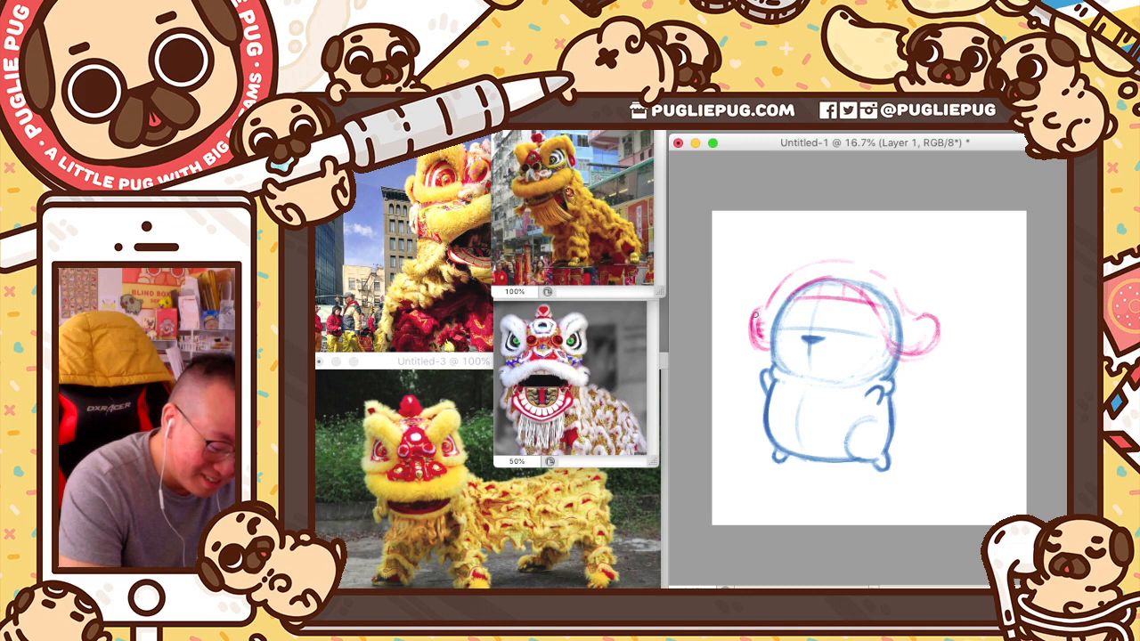
drag(758, 310, 755, 346)
key(super+z)
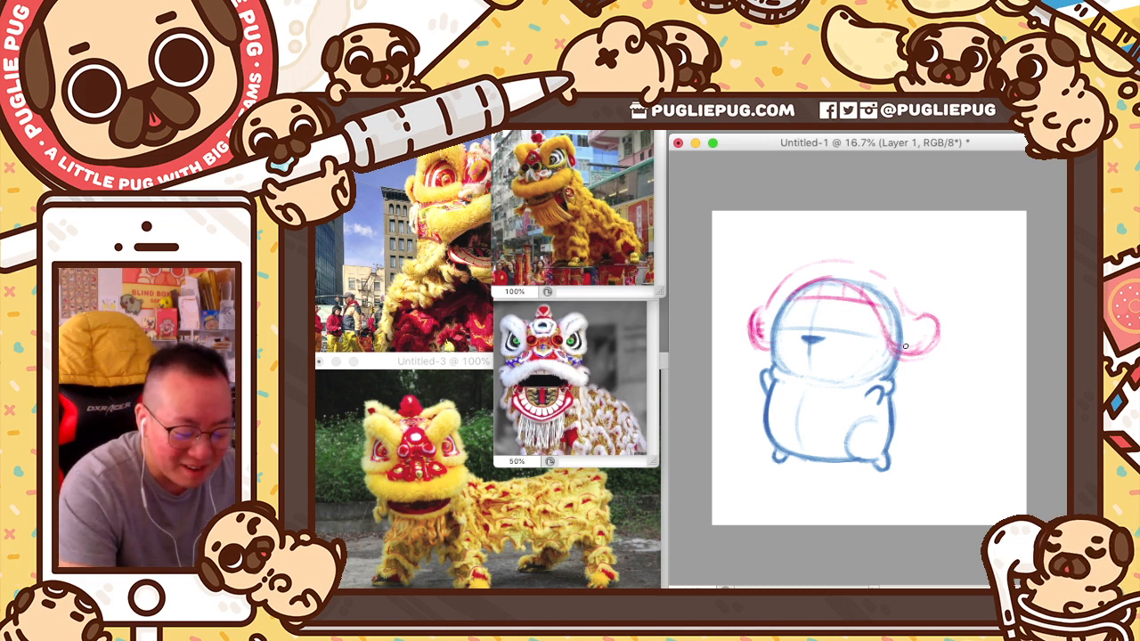
drag(938, 328, 918, 356)
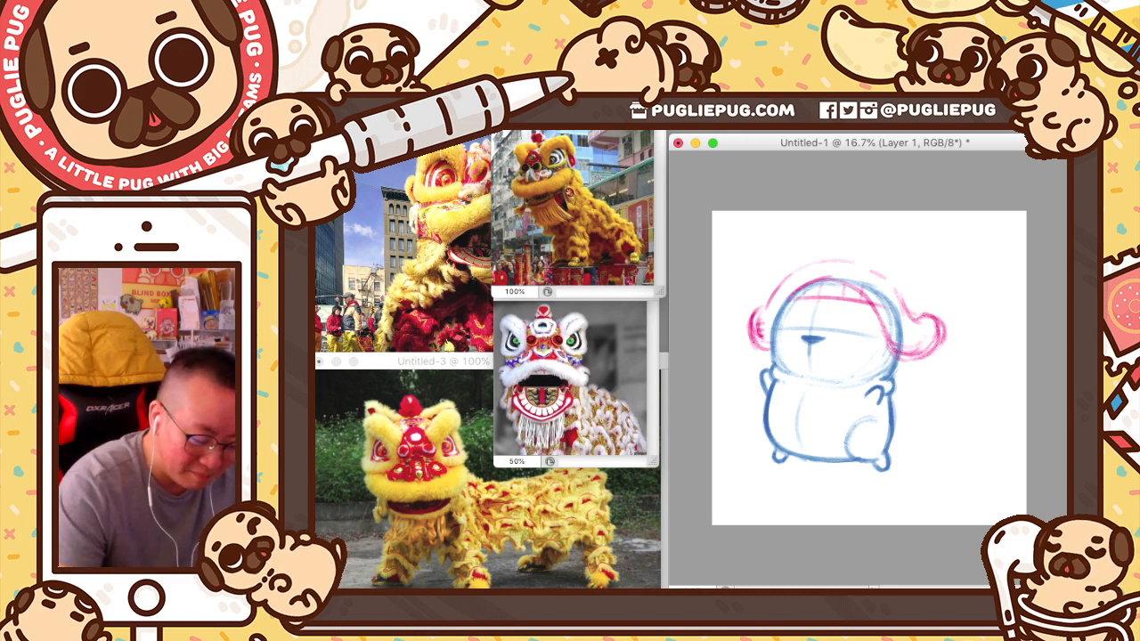
- On Layer 3, sketch a rounded two-lobed blue muzzle beneath the nose
key(super+comma)
key(super+comma)
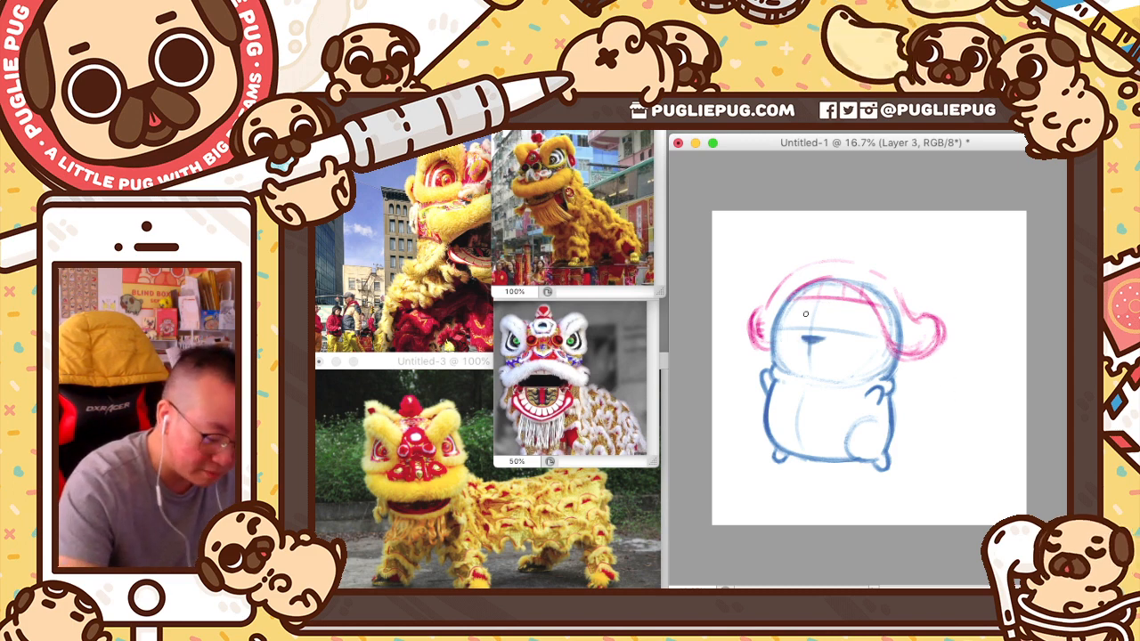
key(v)
mouse_move(821, 339)
mouse_down()
mouse_move(836, 351)
mouse_move(796, 342)
mouse_up()
key(super+z)
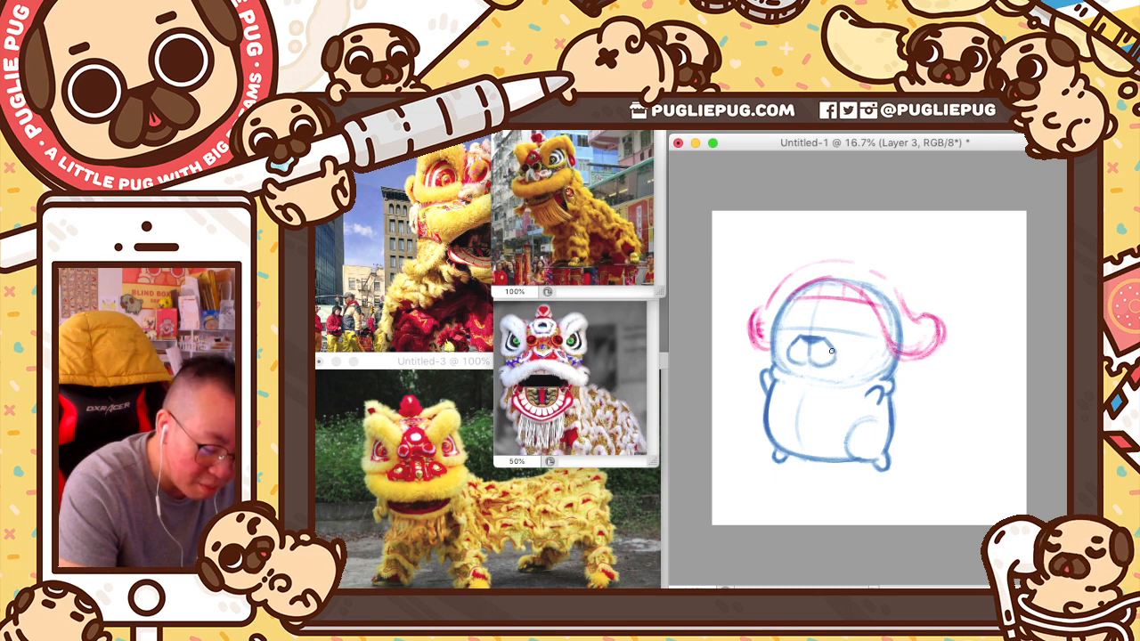
key(e)
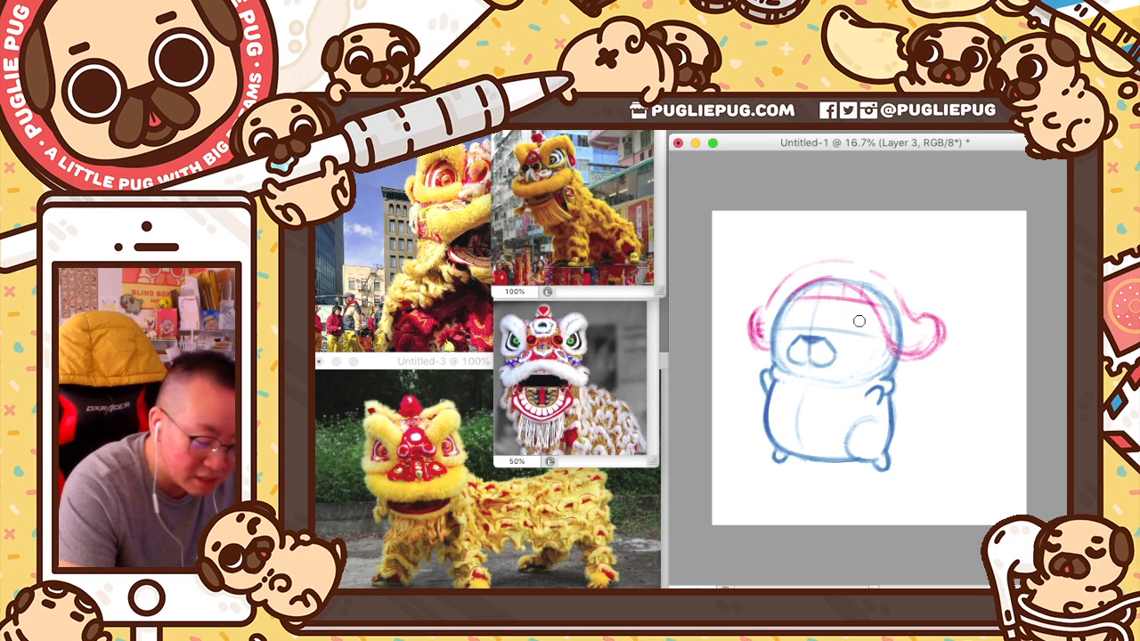
key(b)
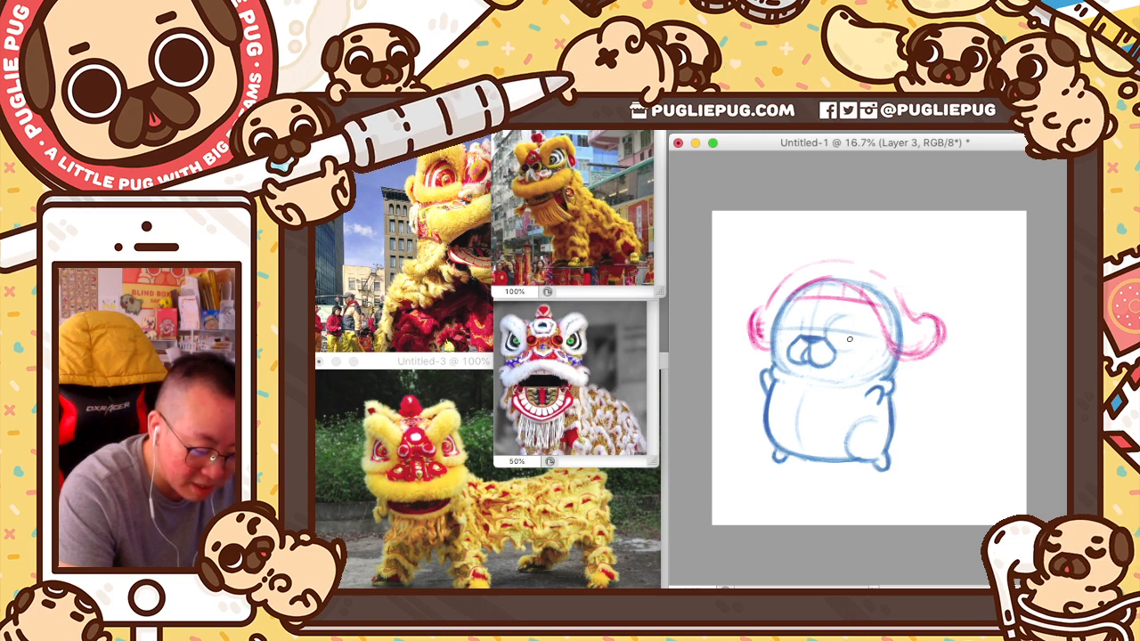
- Draw a large round blue eye beside the muzzle on the right half of the face
mouse_move(851, 321)
mouse_down()
mouse_move(864, 331)
mouse_move(832, 328)
mouse_move(841, 317)
mouse_move(863, 334)
mouse_up()
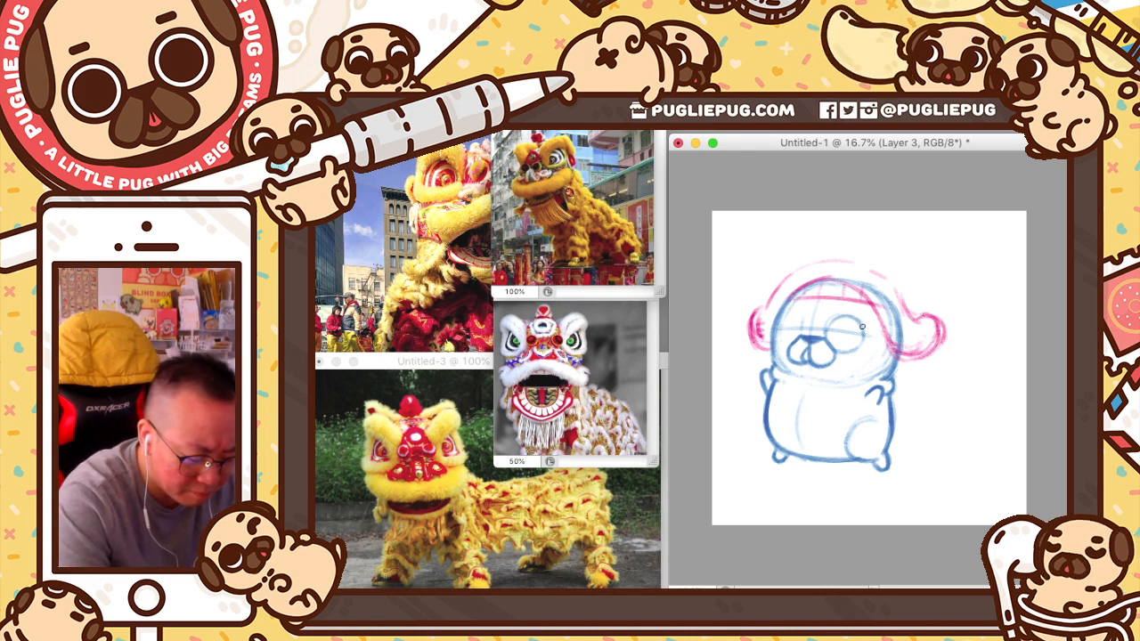
drag(853, 360, 831, 344)
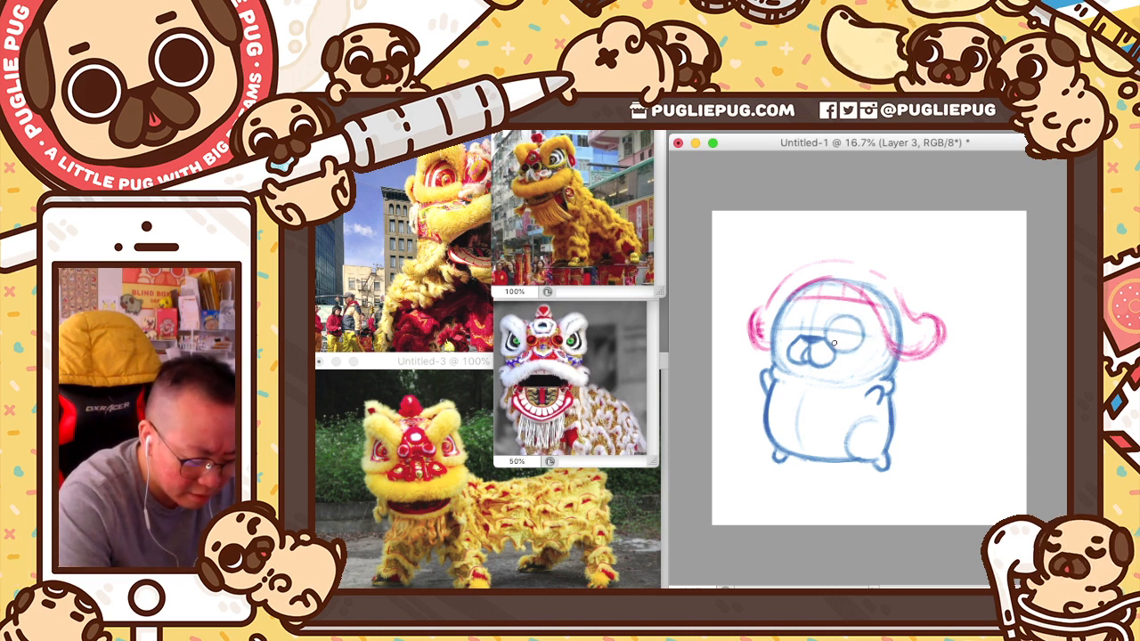
key(super+z)
key(super+z)
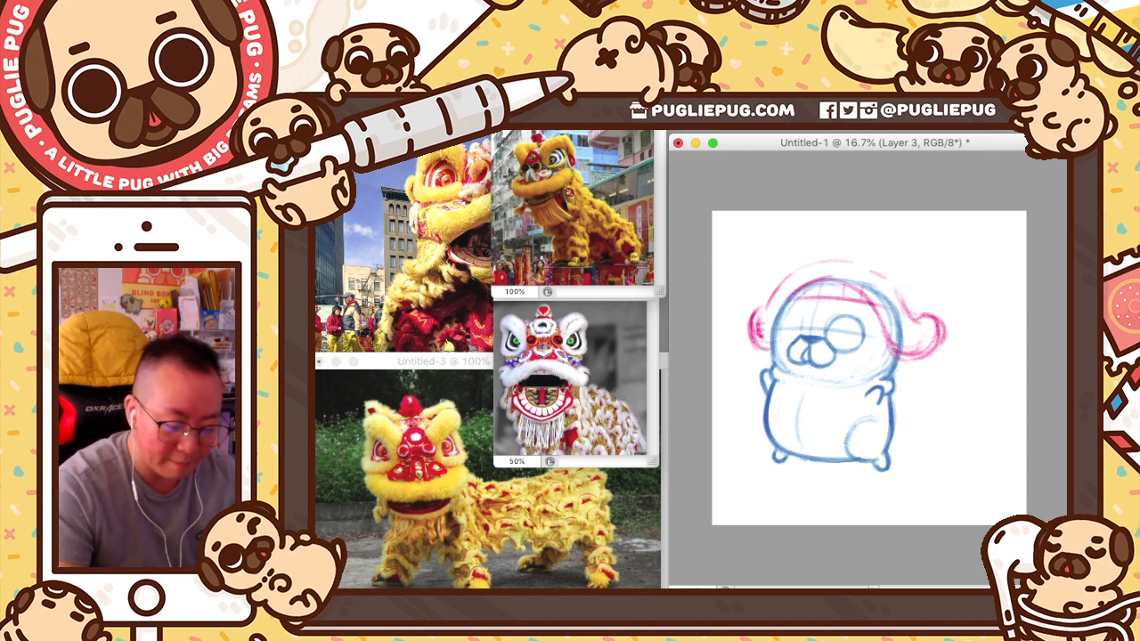
- Rotate the pink headdress on Layer 2 slightly clockwise
key(alt+bracketleft)
key(super+t)
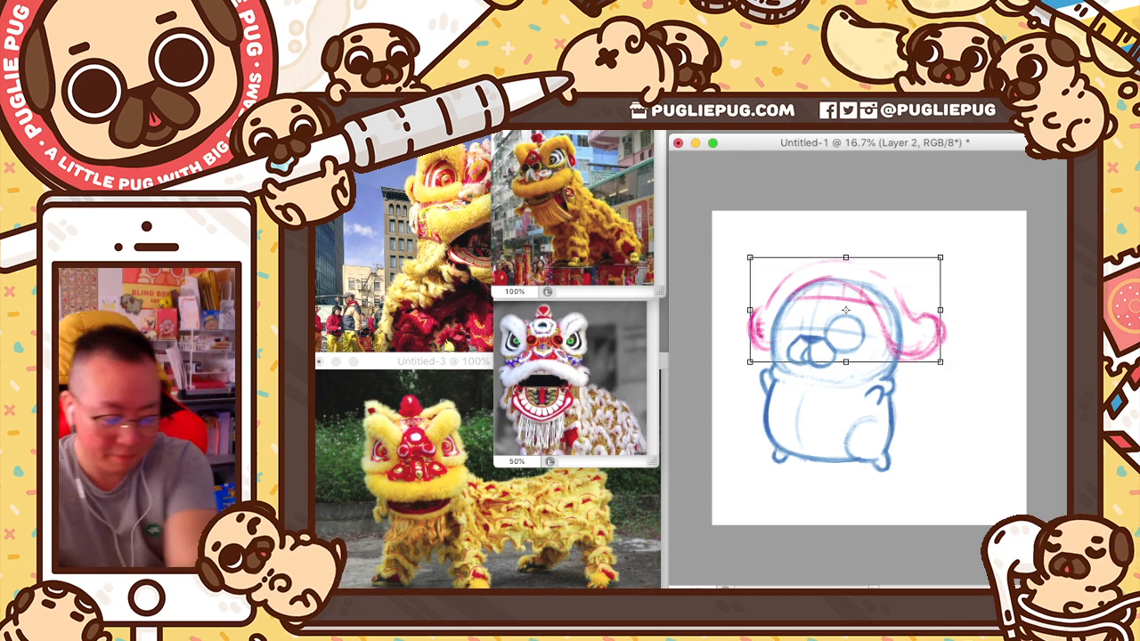
drag(962, 383, 964, 394)
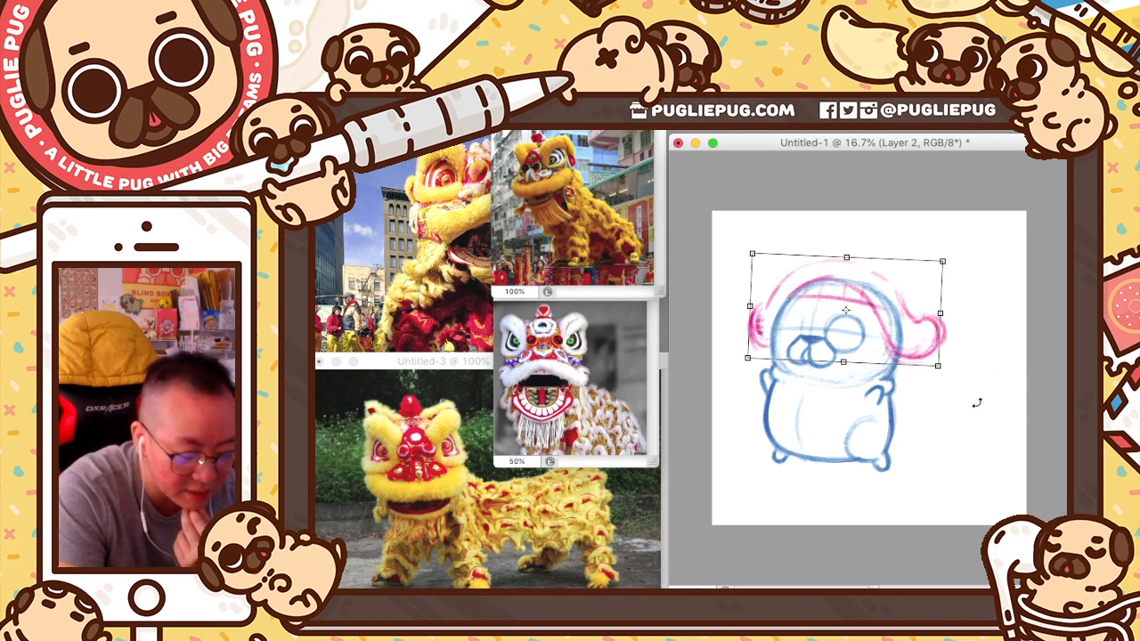
key(Return)
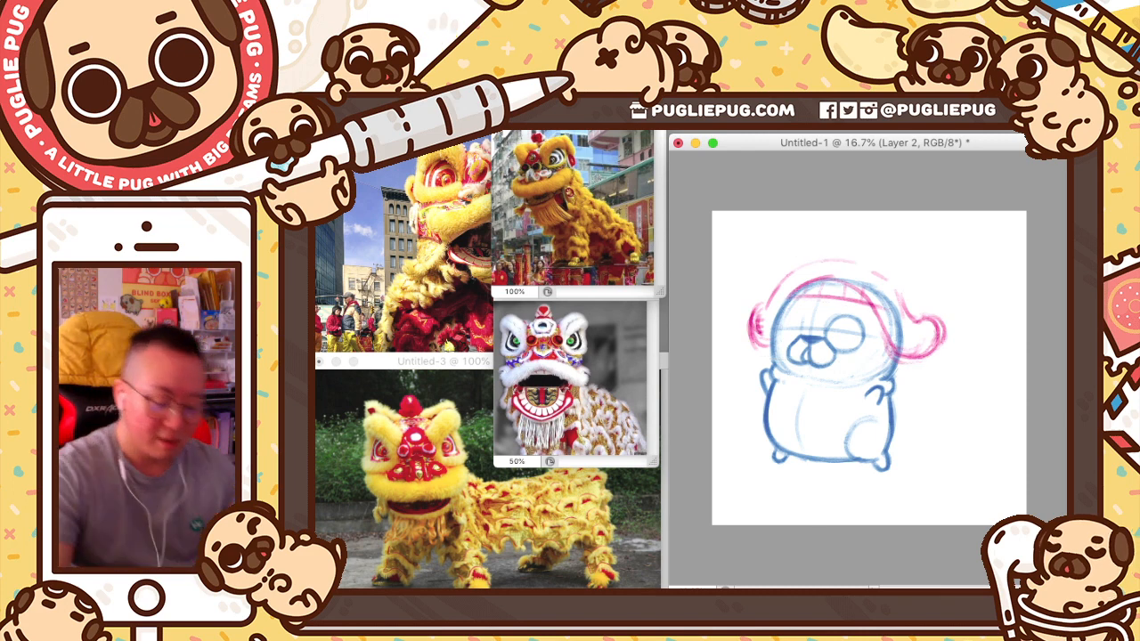
- On Layer 3, sketch the left eye, two short eyebrows and floppy pug ears on both sides of the head in blue
key(alt+shift+super+n)
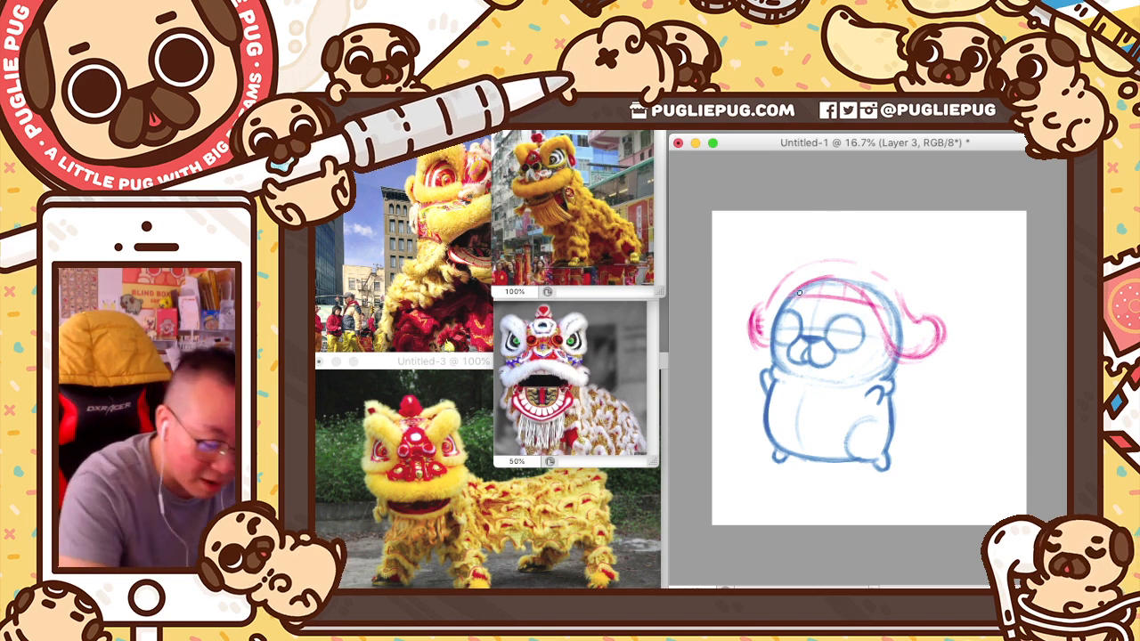
drag(788, 296, 773, 323)
key(super+z)
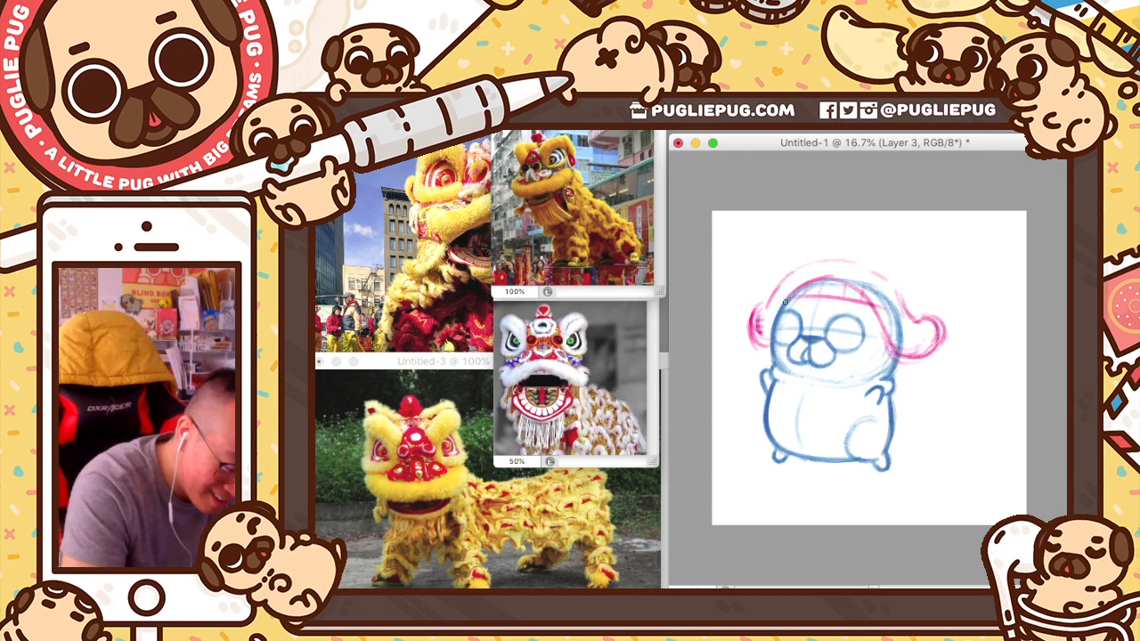
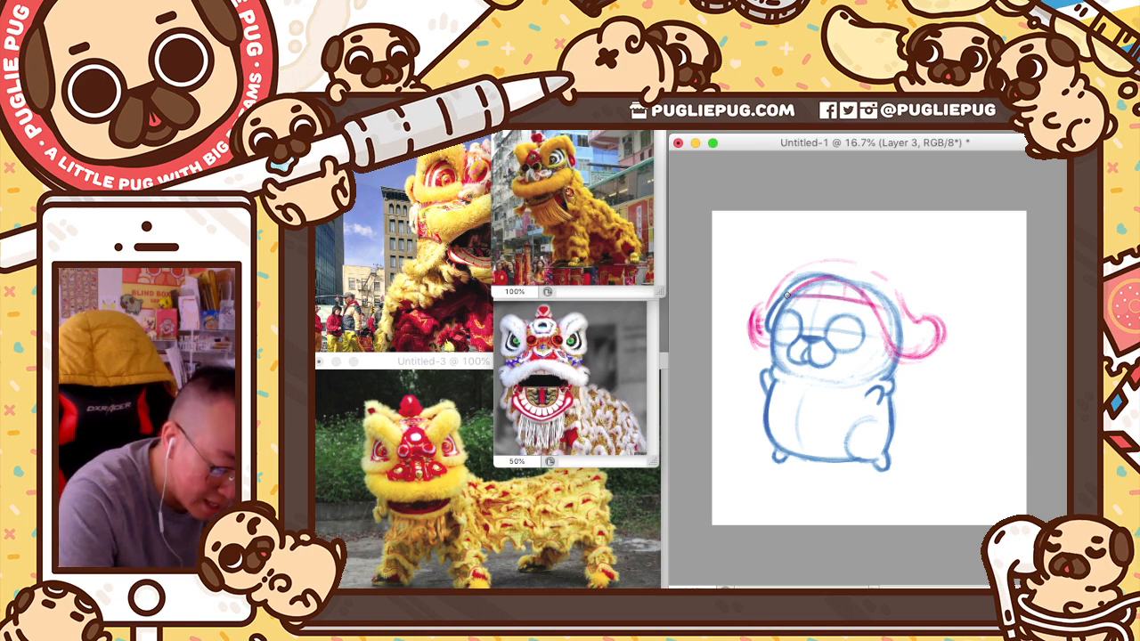
key(v)
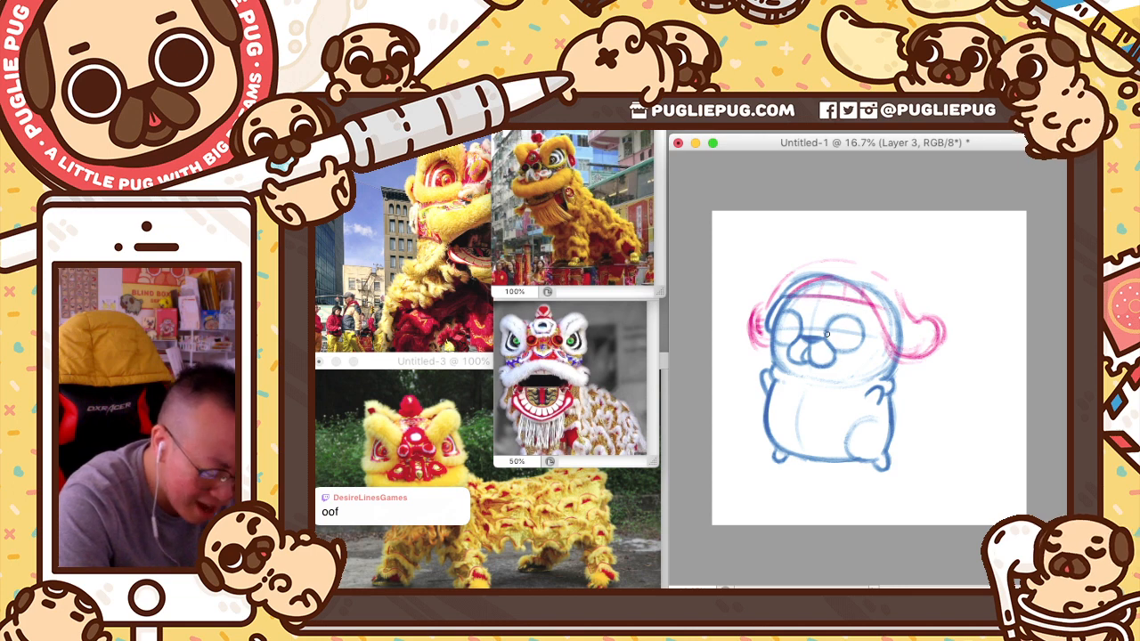
key(v)
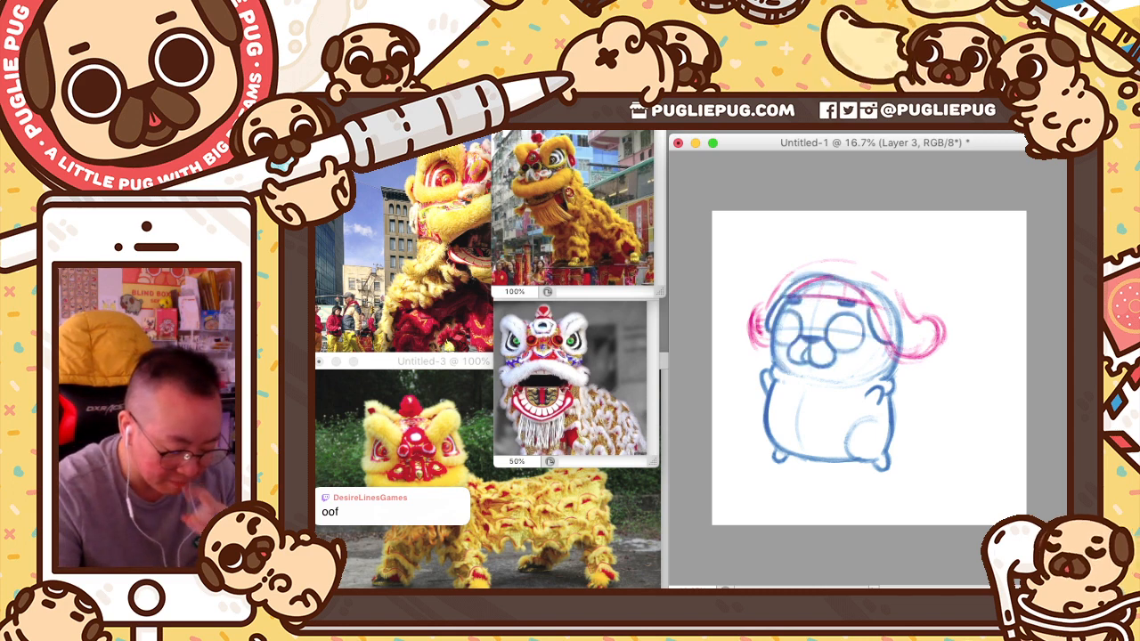
- On Layer 2, redraw the headdress's arch over the forehead and down to the right ear in darker pink, and touch up the left ear
key(alt+bracketleft)
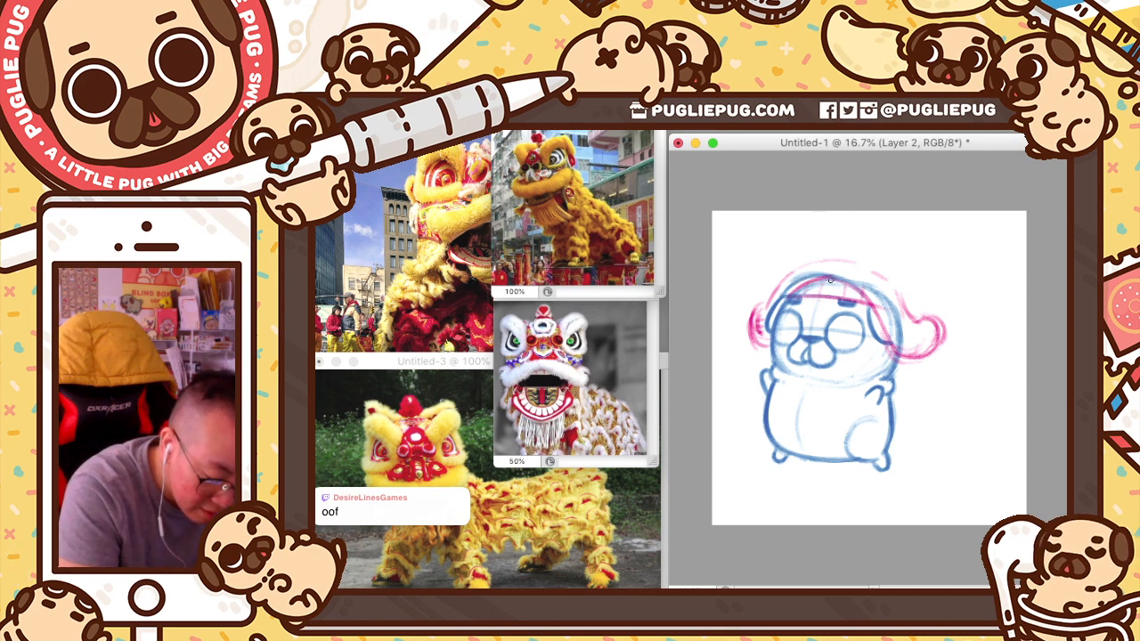
drag(835, 279, 788, 277)
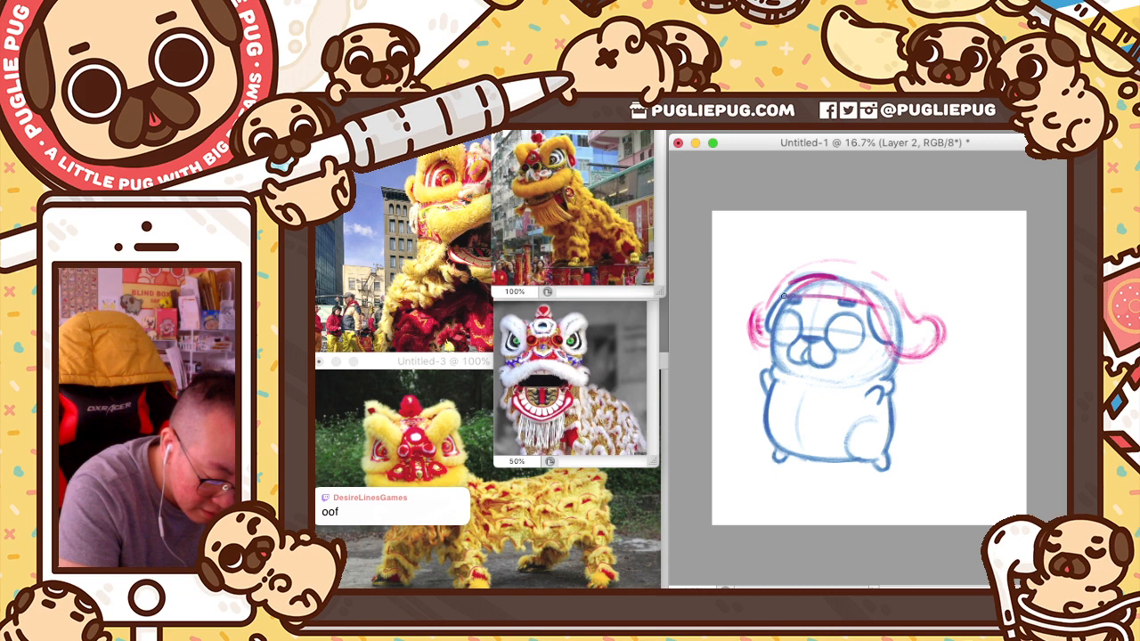
drag(784, 299, 867, 300)
key(super+z)
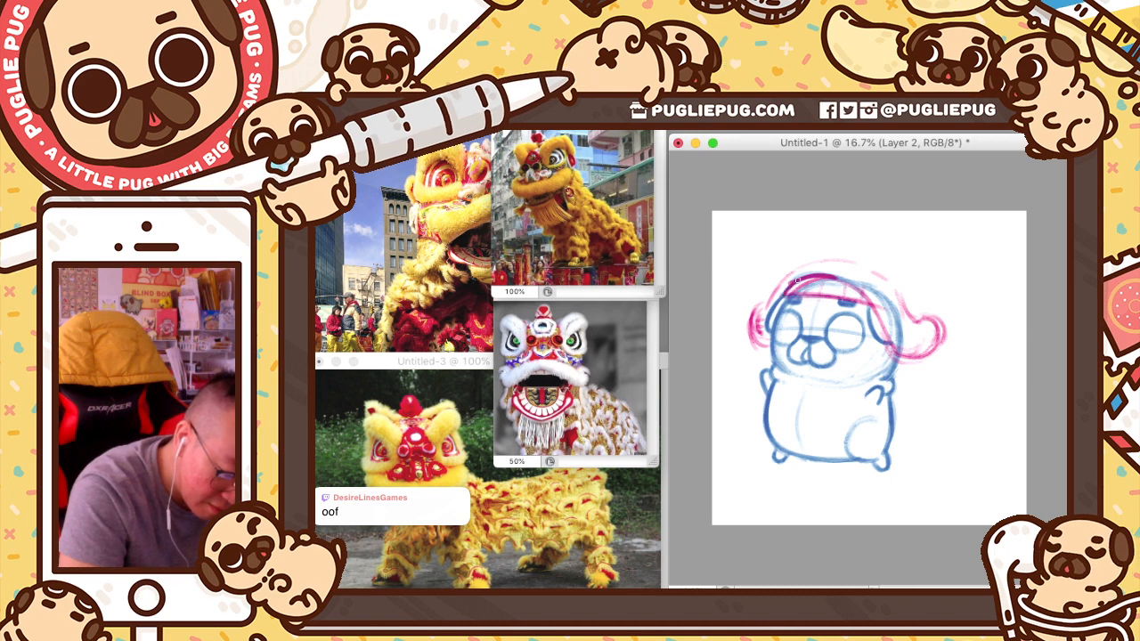
mouse_move(788, 285)
mouse_down()
mouse_move(874, 310)
mouse_move(899, 352)
mouse_move(918, 357)
mouse_move(940, 334)
mouse_move(907, 311)
mouse_move(920, 323)
mouse_up()
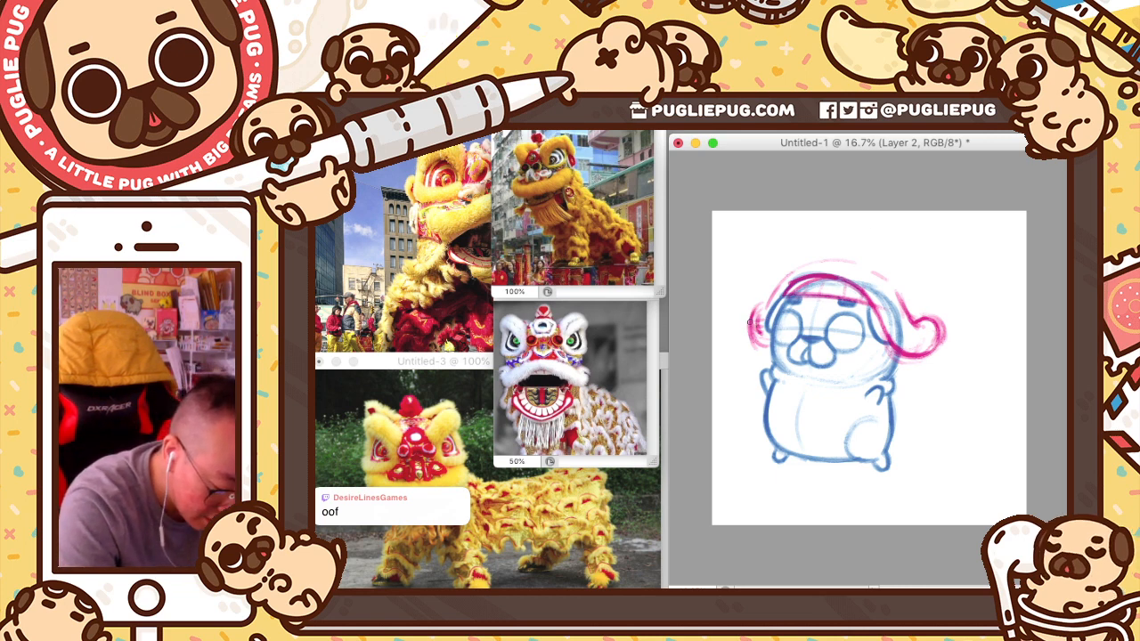
drag(751, 320, 765, 347)
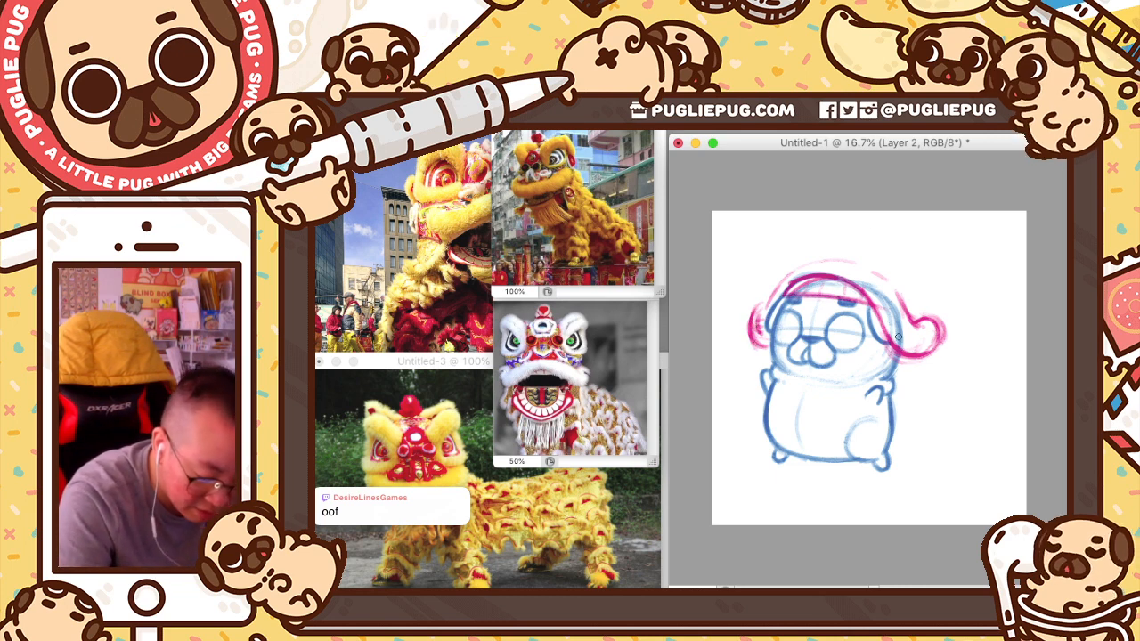
- Erase stray sketch lines around the headdress's right ear and outer arc, and redraw the right ear's lower curve in pink
key(e)
drag(894, 334, 925, 349)
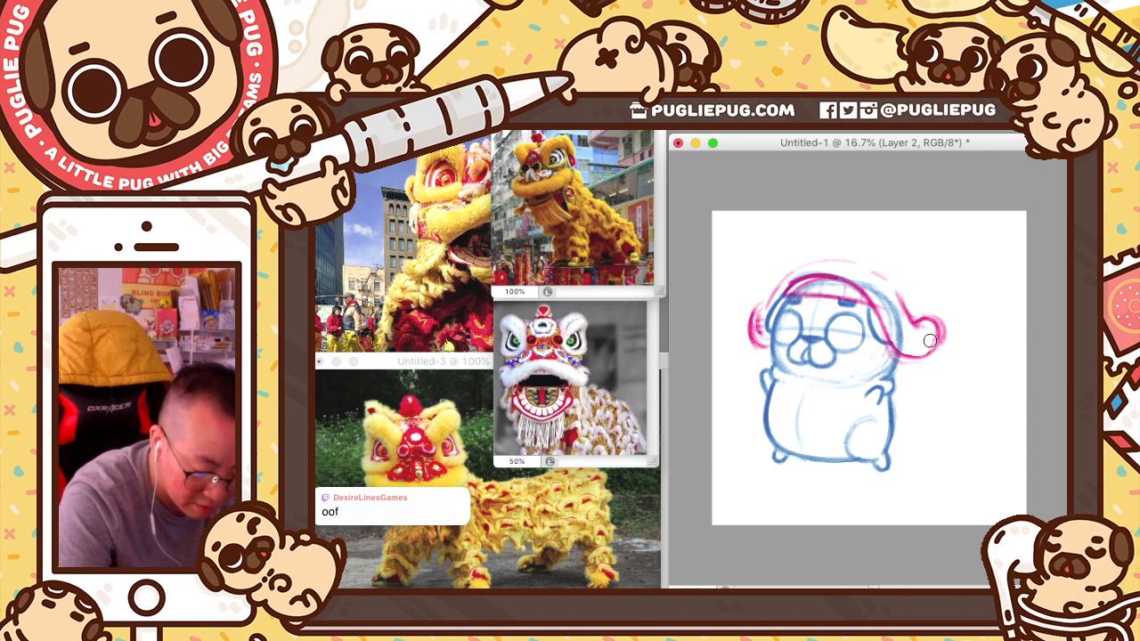
key(b)
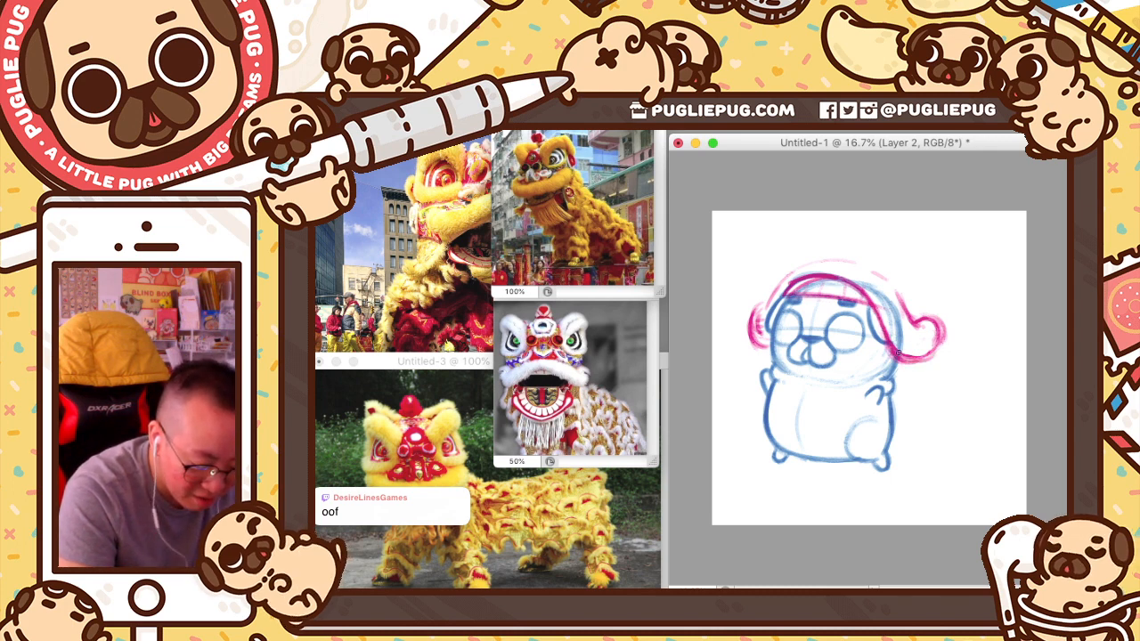
drag(901, 352, 891, 342)
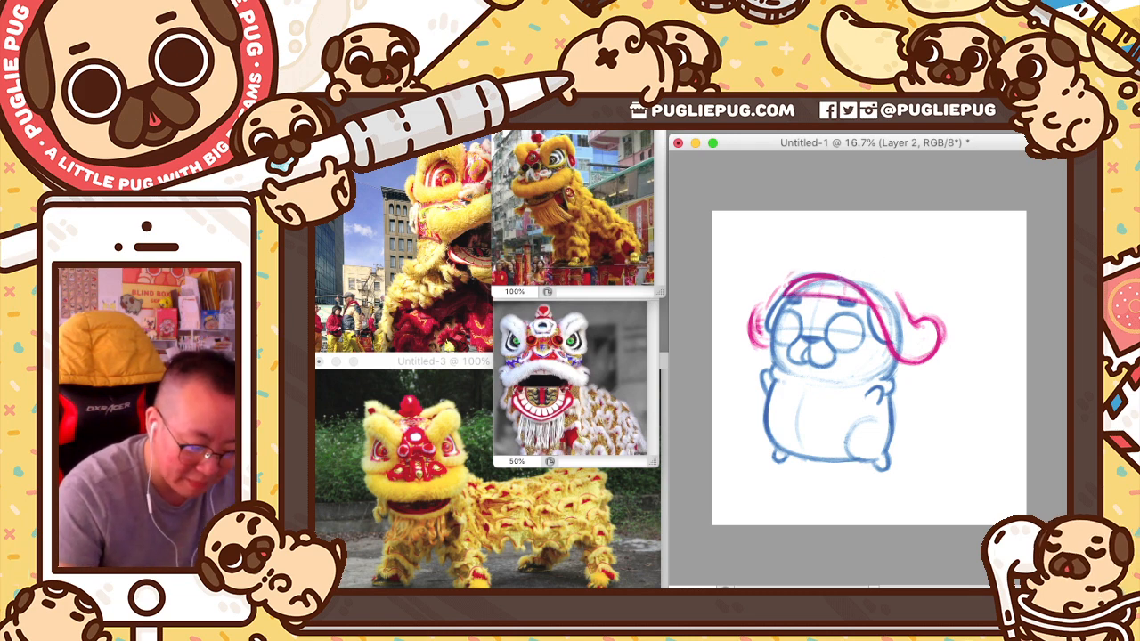
key(alt+[)
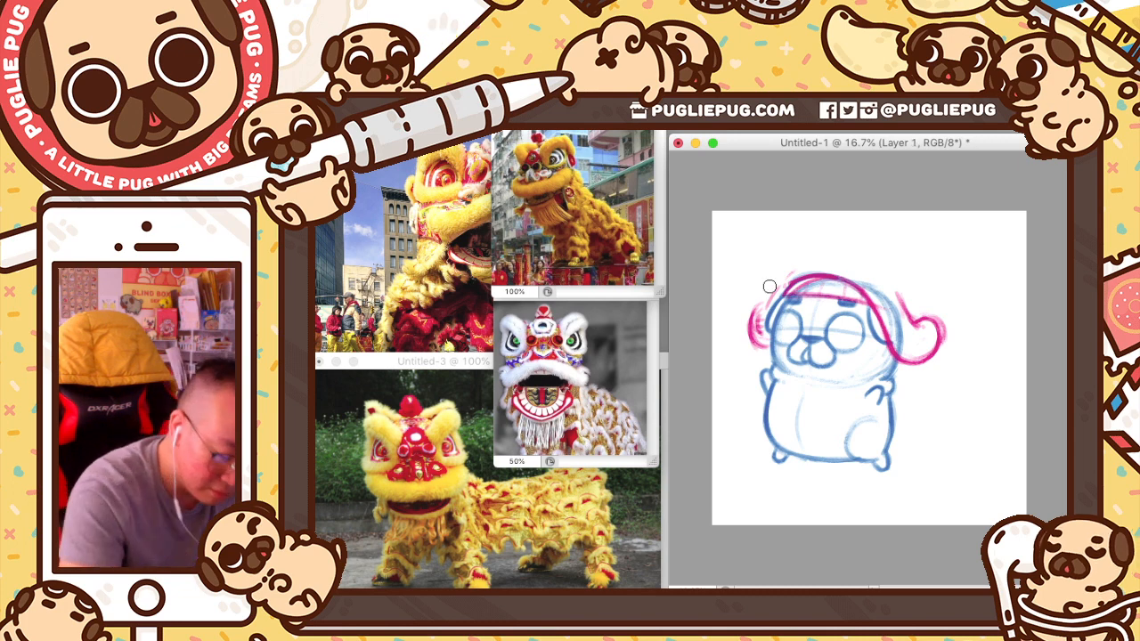
drag(766, 304, 774, 295)
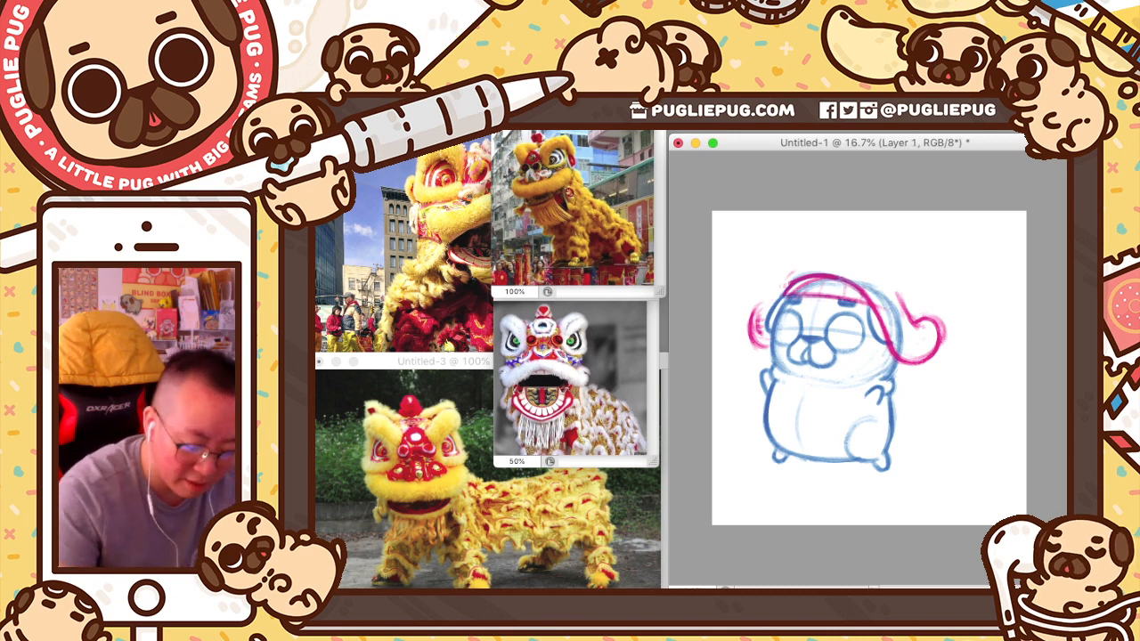
- On Layer 2, draw a pink line across the lower face beneath the muzzle, sloping slightly down to the right, retrying until it fits
key(alt+])
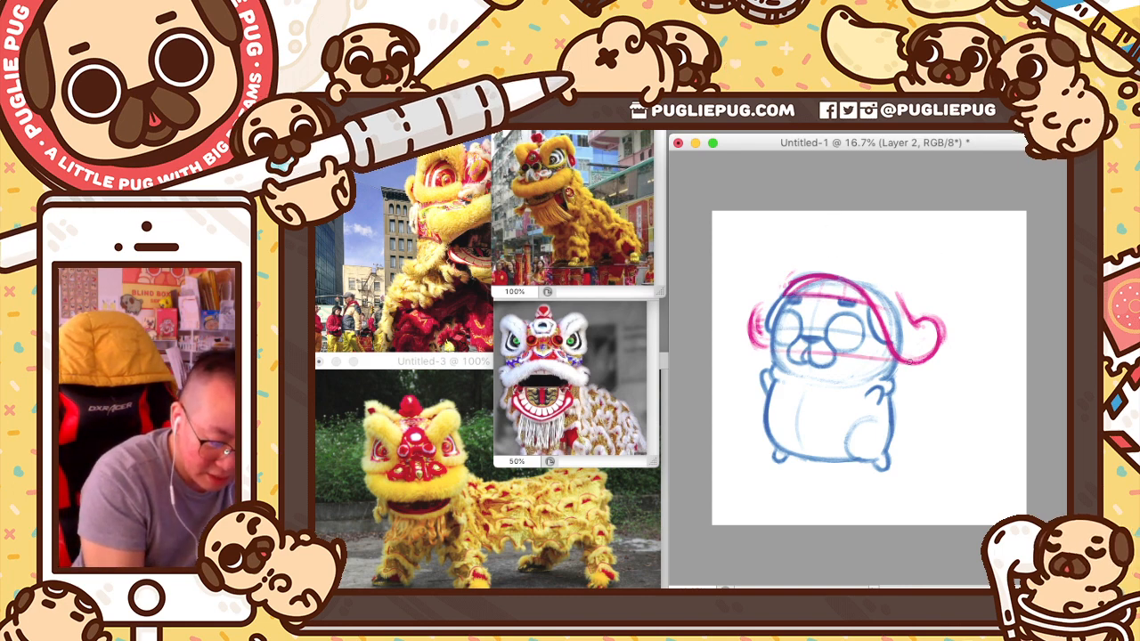
drag(780, 353, 899, 361)
key(super+z)
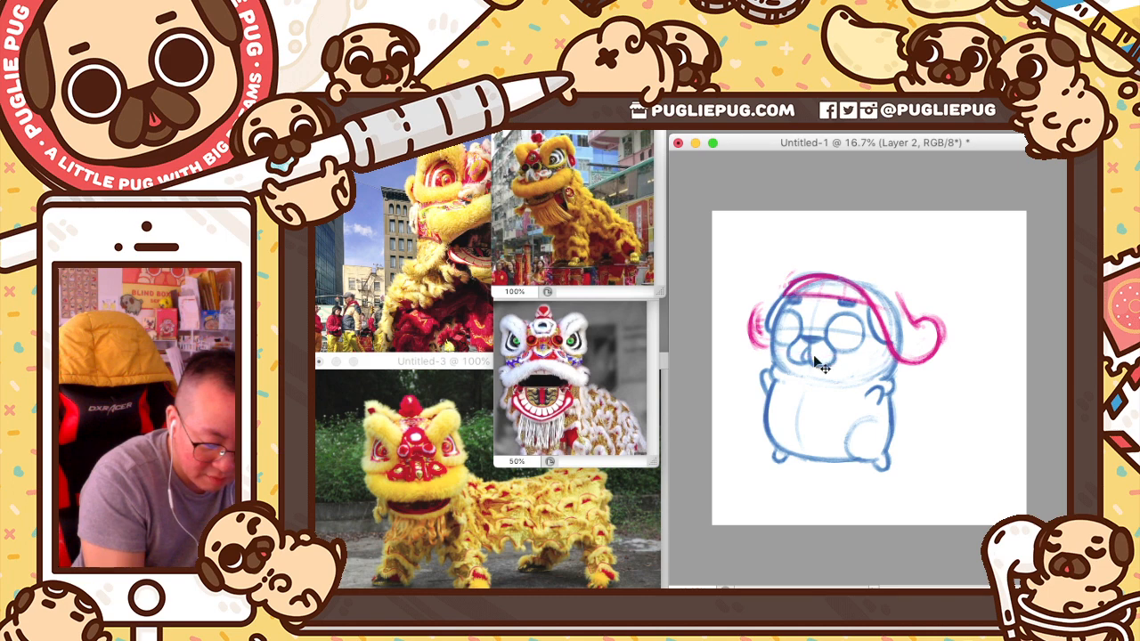
drag(771, 355, 900, 368)
key(super+z)
drag(779, 359, 908, 372)
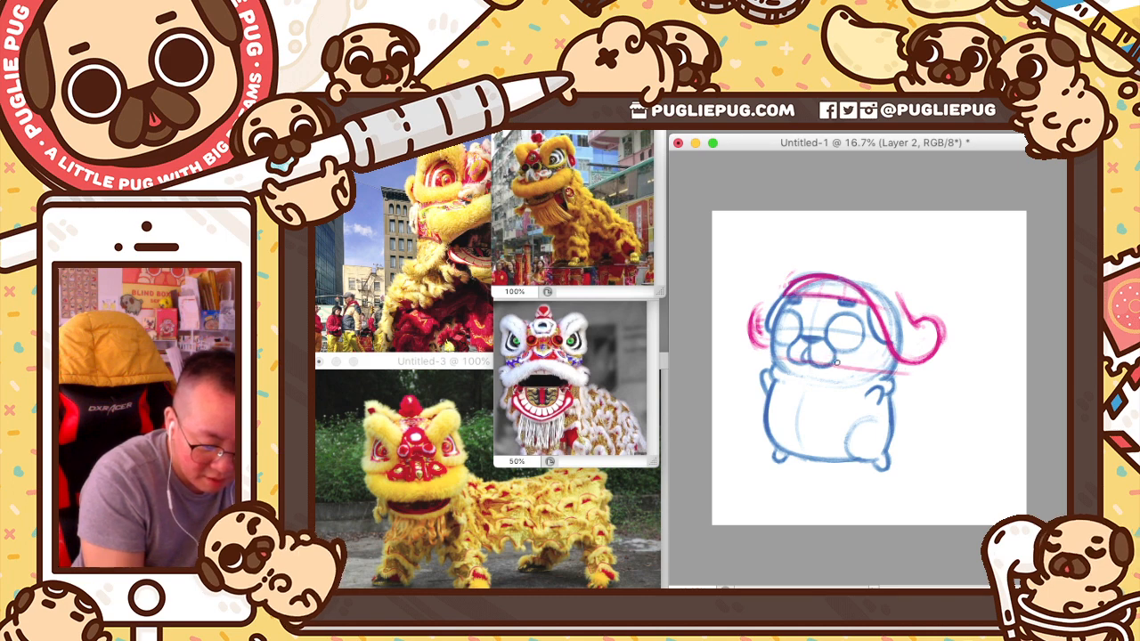
drag(784, 358, 914, 370)
key(super+z)
drag(770, 355, 882, 367)
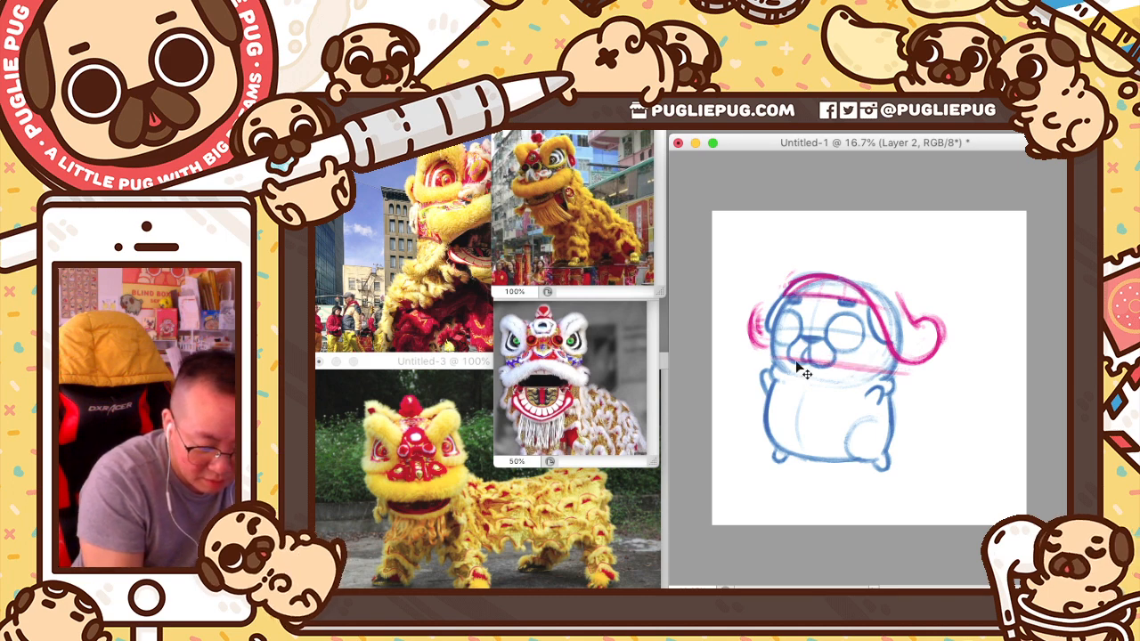
key(super+z)
drag(778, 359, 917, 371)
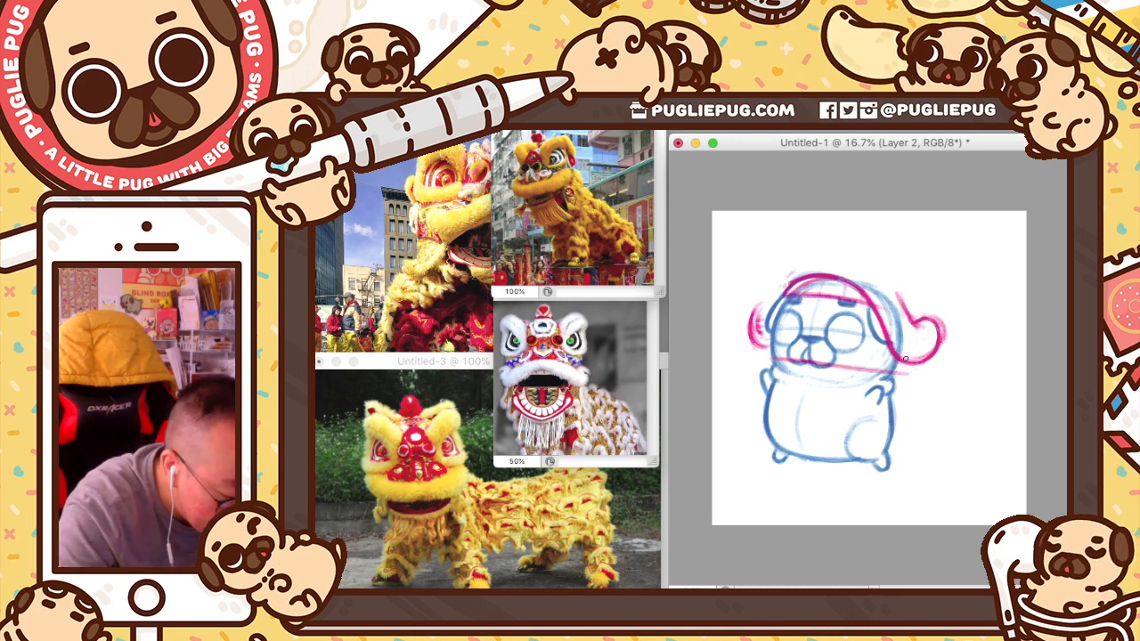
- Erase the headdress's rounded left ear and curled right ear across Layers 2 and 1, keeping the arch over the head
drag(921, 359, 889, 349)
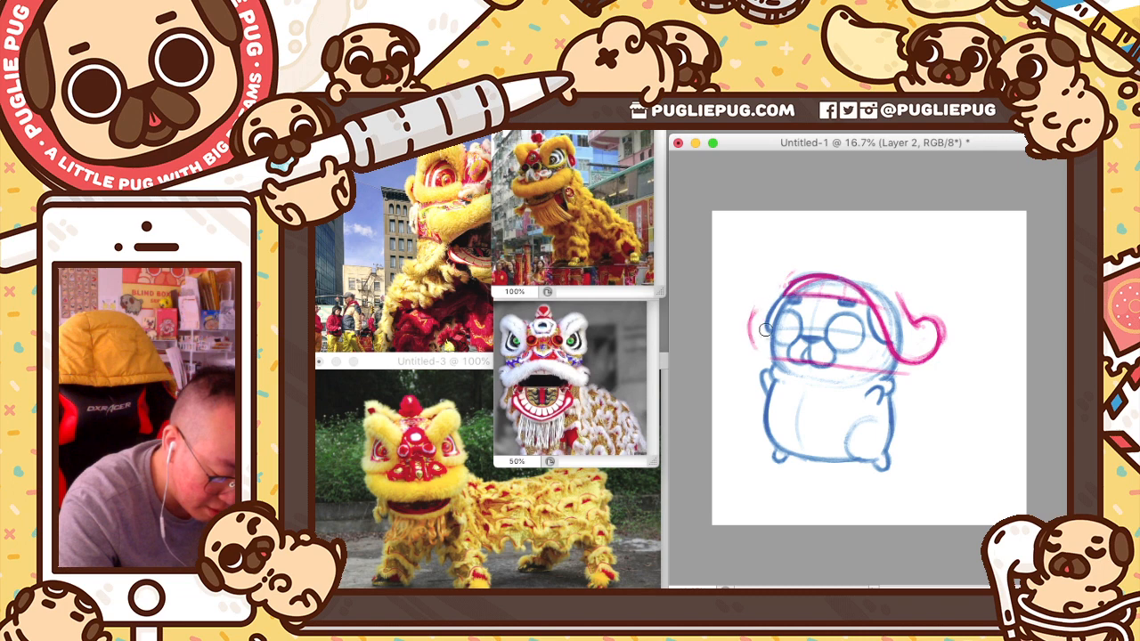
mouse_move(916, 314)
mouse_down()
mouse_move(926, 358)
mouse_move(942, 327)
mouse_move(931, 356)
mouse_up()
key(super+comma)
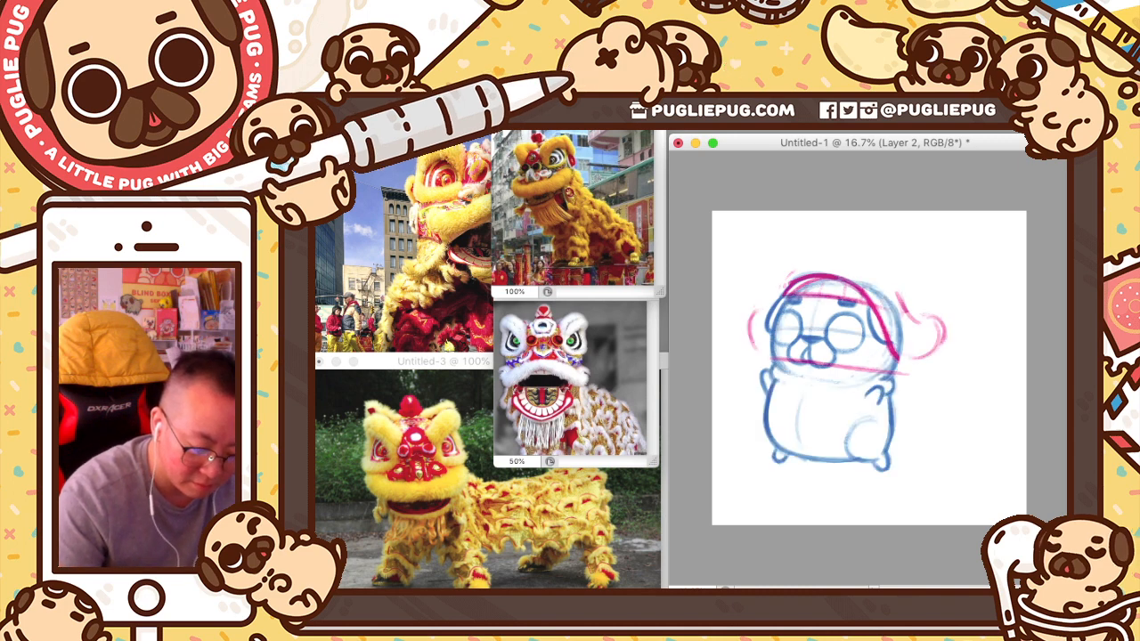
key(super+comma)
key(alt+bracketleft)
drag(752, 301, 753, 357)
drag(931, 326, 942, 353)
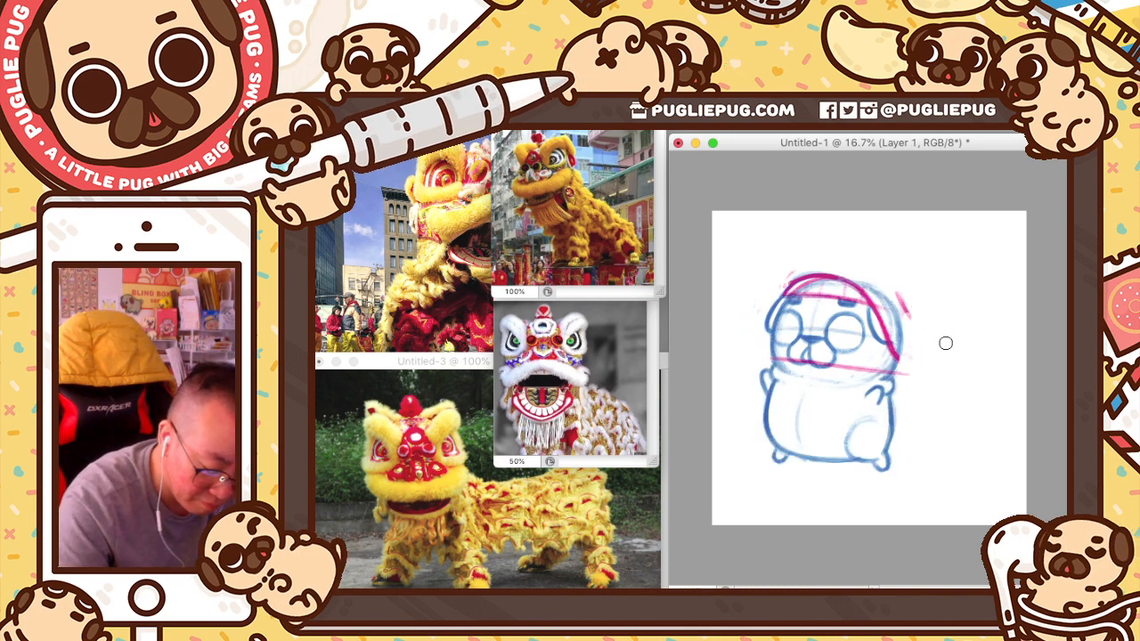
- On Layer 2, extend the headdress's right edge down to meet the pink line across the lower face
key(alt+bracketright)
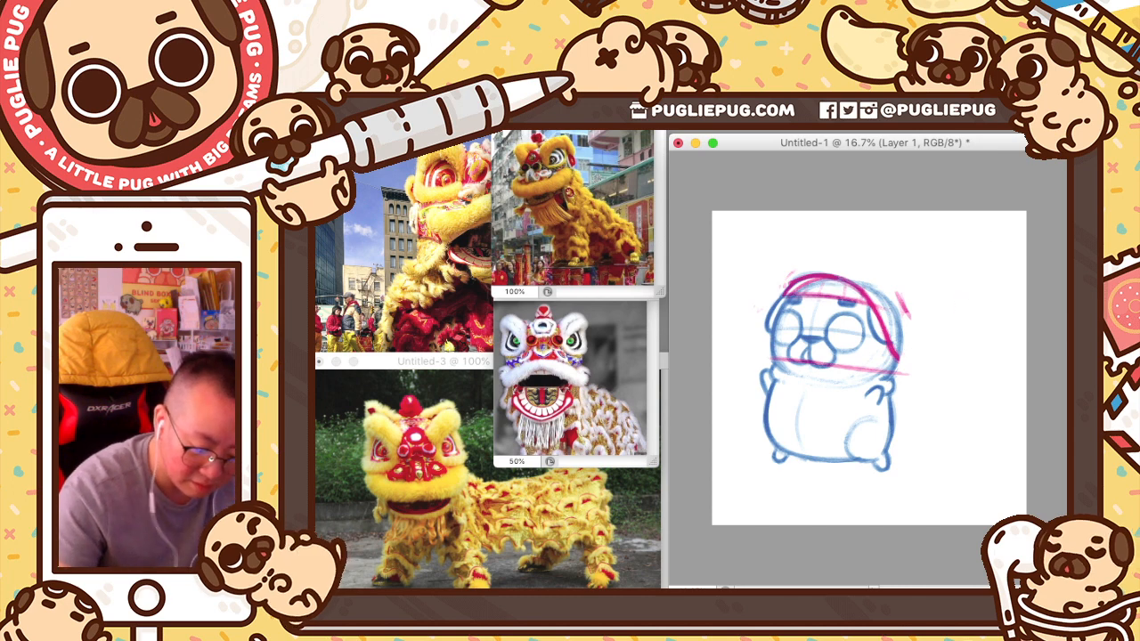
key(b)
drag(889, 347, 910, 368)
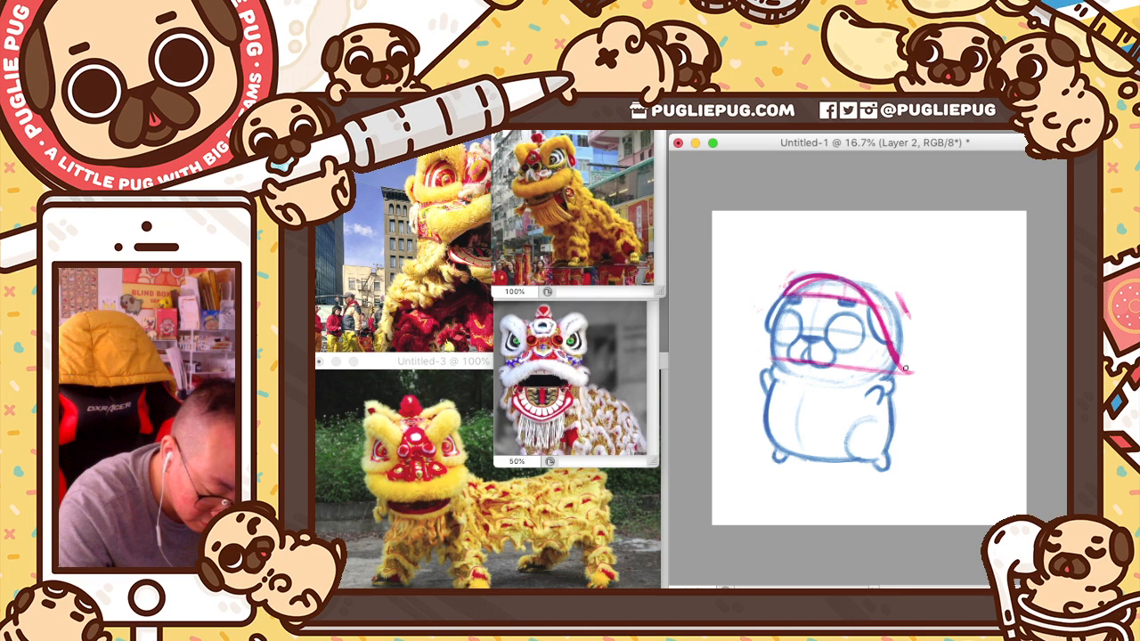
- On Layer 2, draw a curled flap at the headdress's lower right in pink, with an outer edge rising from it and arching over the head
mouse_move(889, 347)
mouse_down()
mouse_move(912, 372)
mouse_move(936, 365)
mouse_up()
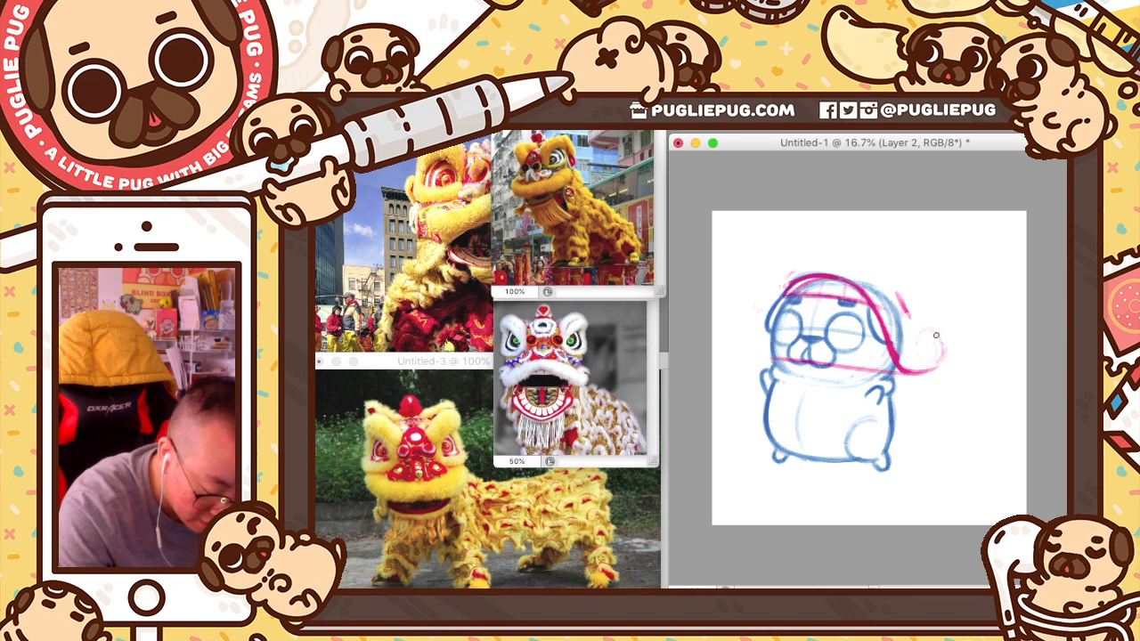
drag(934, 330, 918, 339)
drag(897, 296, 922, 339)
key(super+z)
key(super+z)
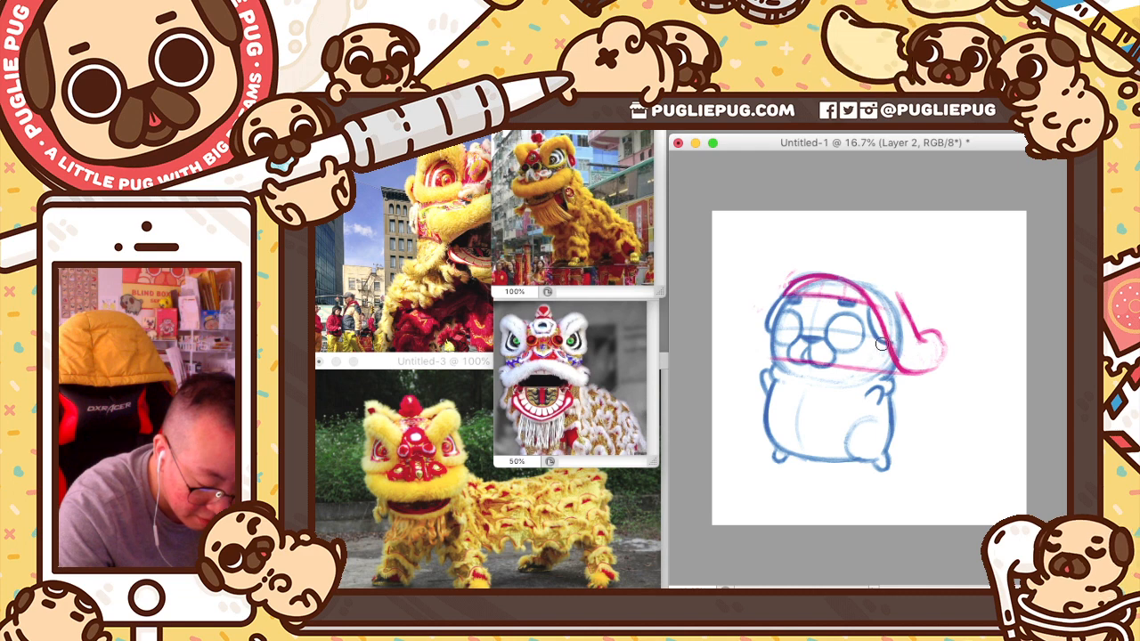
mouse_move(891, 342)
mouse_down()
mouse_move(910, 371)
mouse_move(886, 338)
mouse_up()
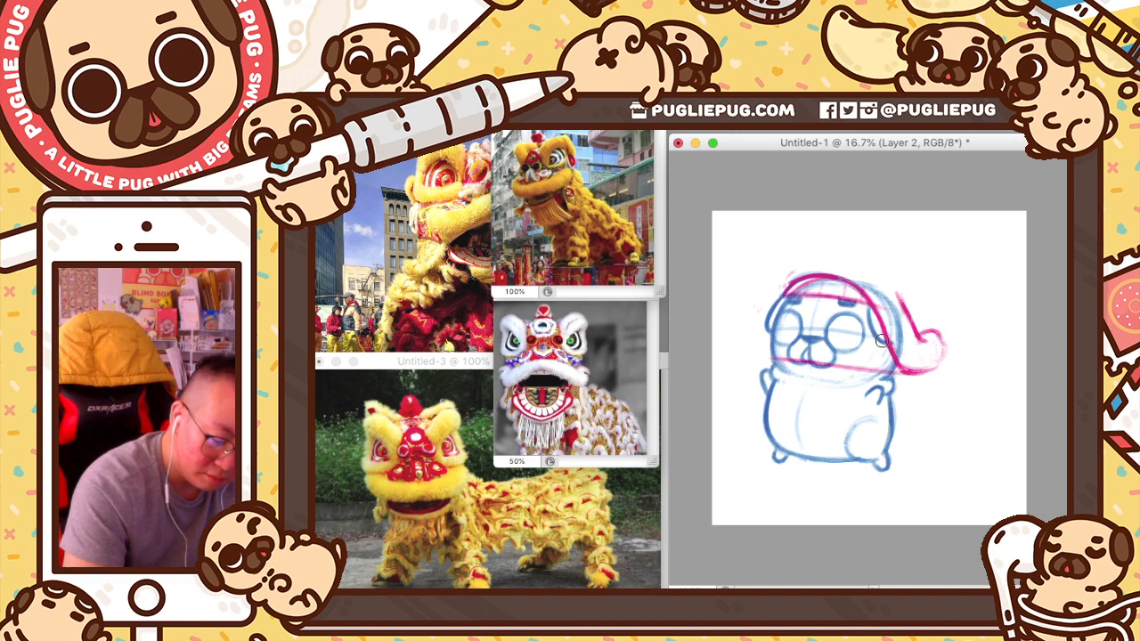
drag(932, 333, 943, 363)
key(super+z)
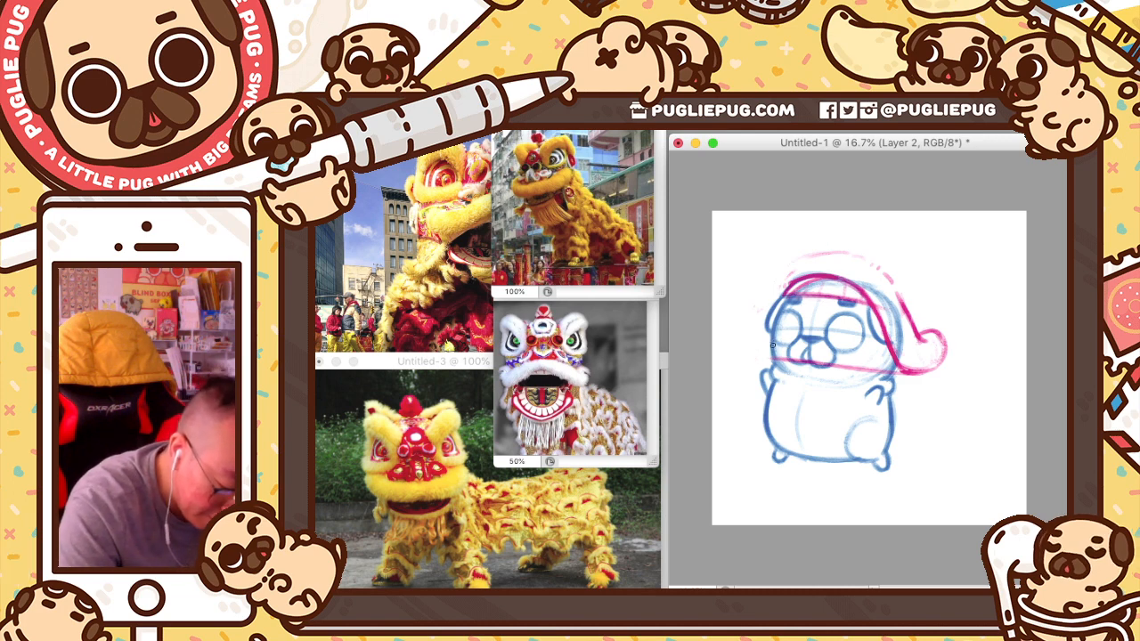
- Draw a matching curled flap at the headdress's lower left in pink and join it to the outer arch above the head
key(v)
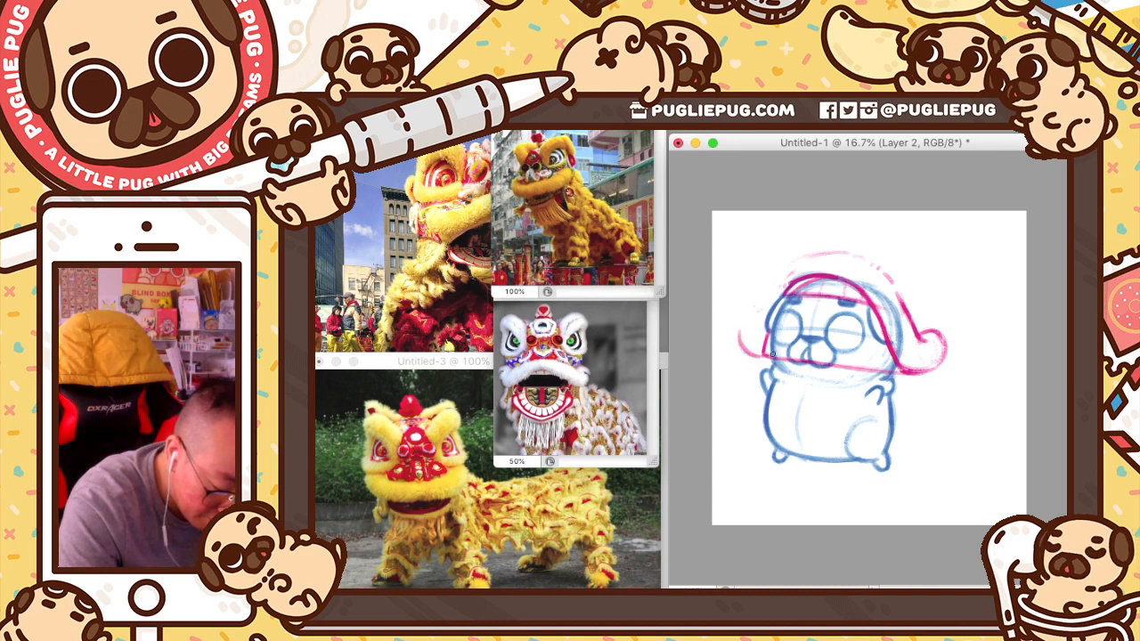
drag(739, 355, 741, 326)
drag(752, 329, 768, 290)
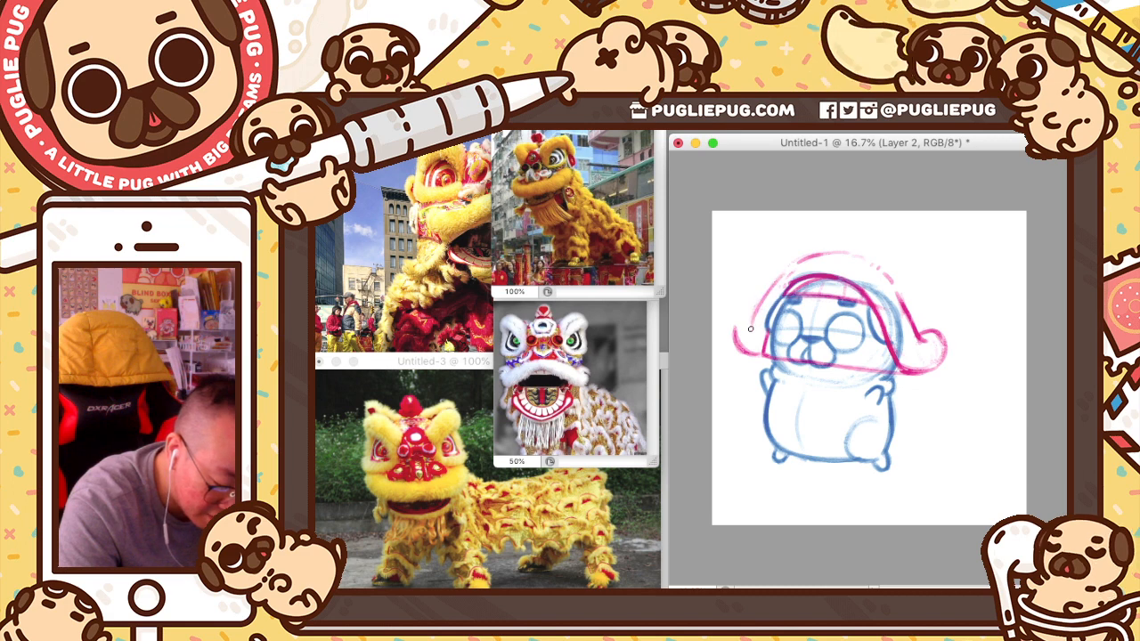
drag(750, 328, 783, 279)
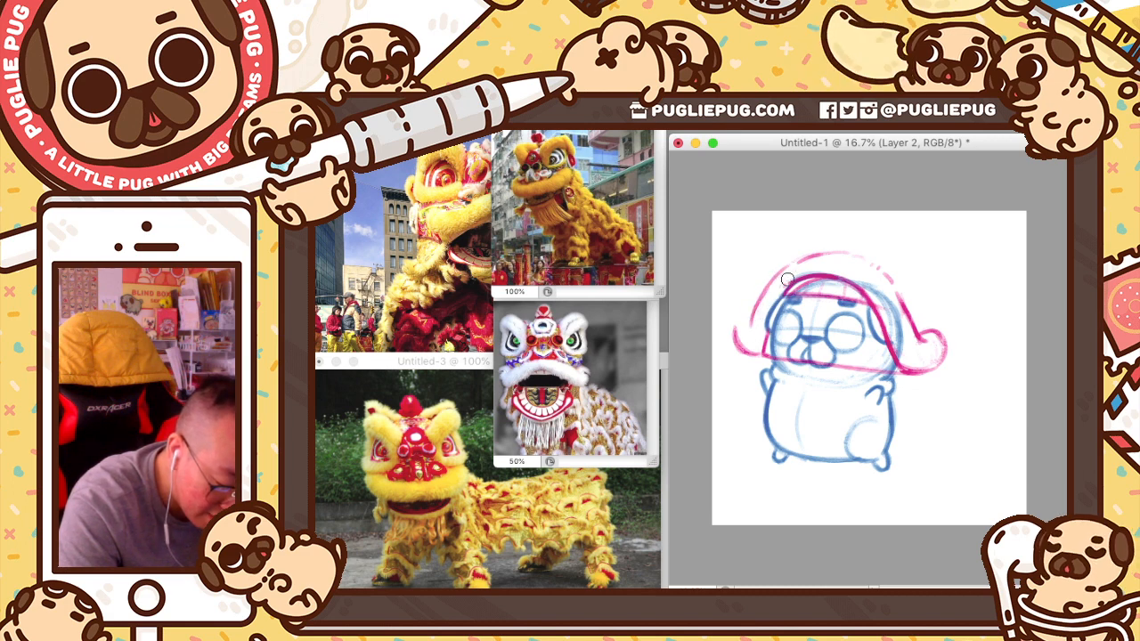
drag(781, 278, 753, 322)
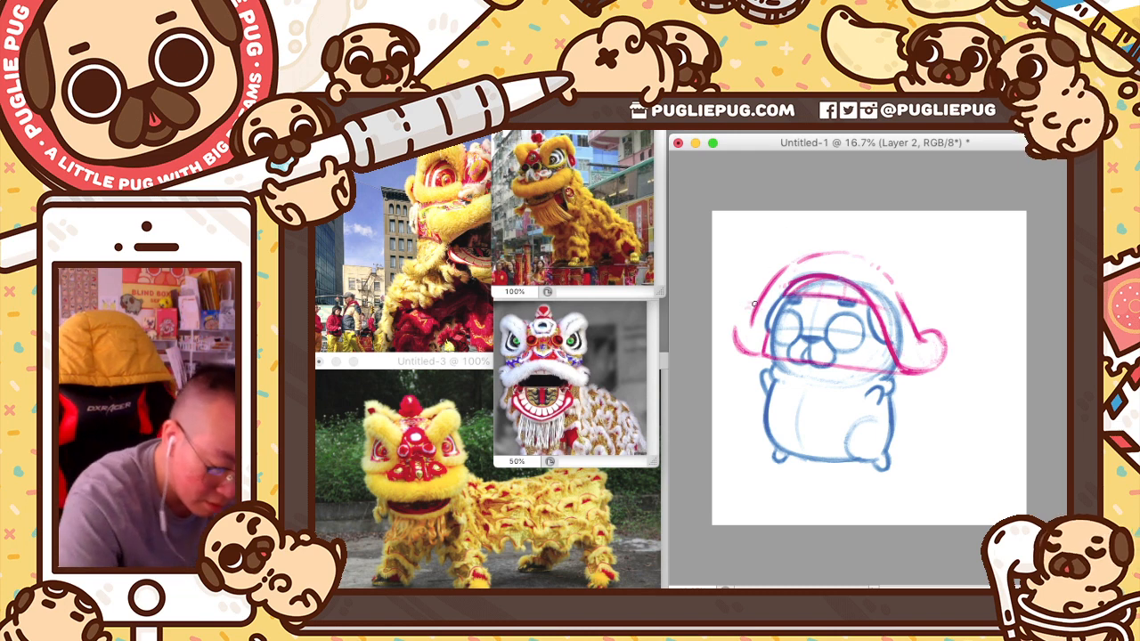
drag(749, 304, 743, 351)
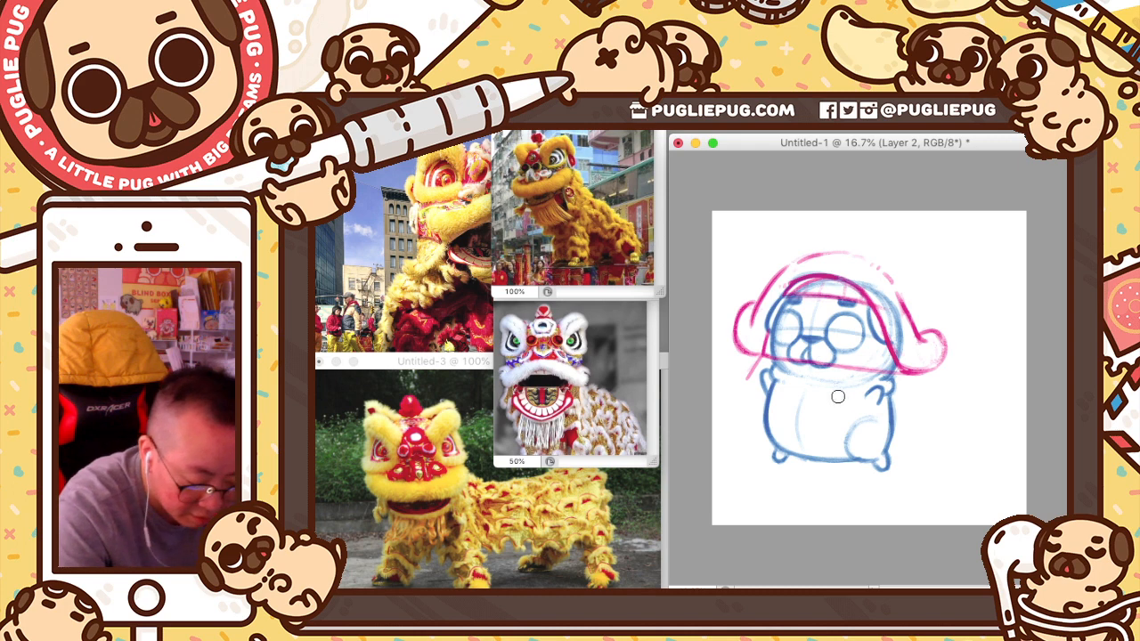
- Draw the lion's lower jaw in pink as a wide U-shaped curve beneath the face, retrying and cleaning it until both ends meet the headdress
mouse_move(762, 381)
mouse_down()
mouse_move(824, 404)
mouse_move(784, 373)
mouse_move(867, 396)
mouse_move(882, 371)
mouse_up()
key(super+z)
drag(808, 401, 886, 374)
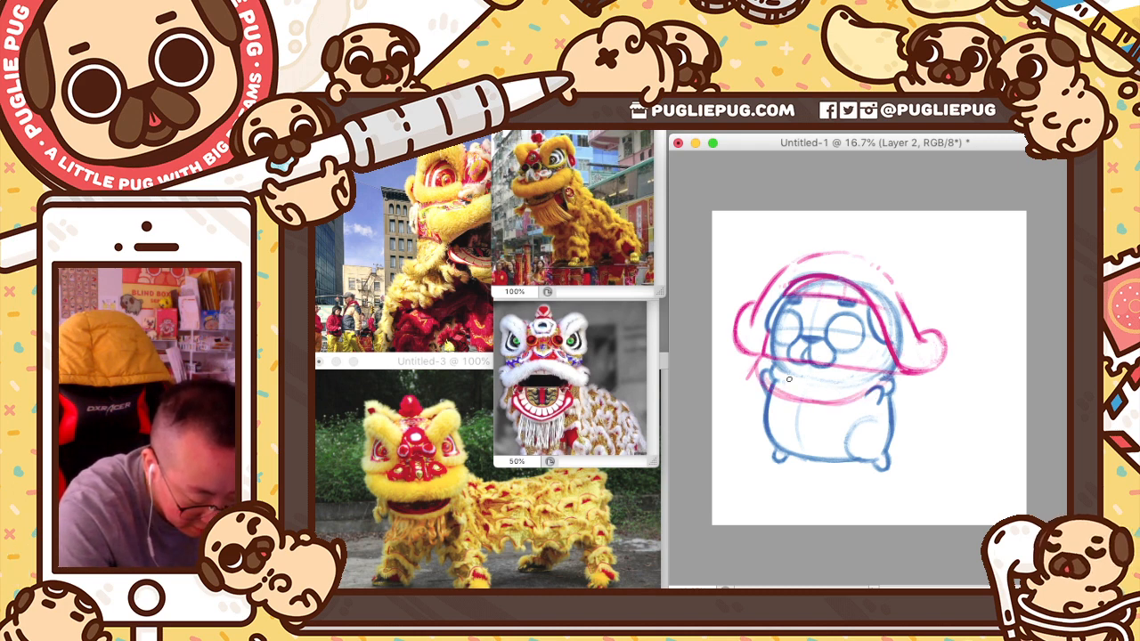
drag(798, 399, 891, 370)
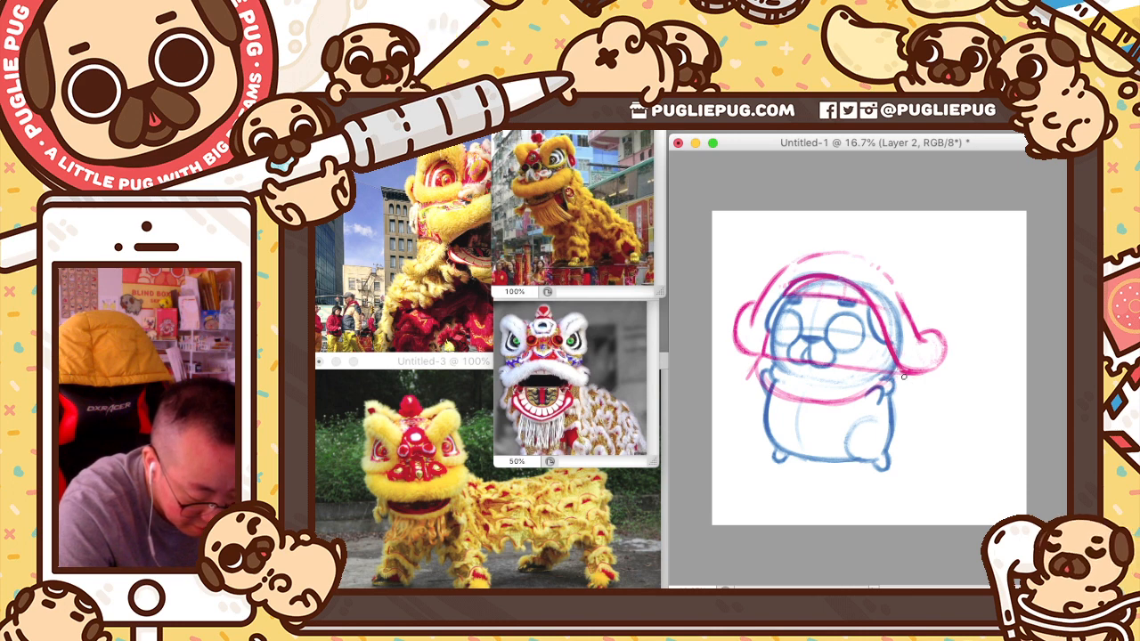
mouse_move(777, 392)
mouse_down()
mouse_move(883, 392)
mouse_move(819, 405)
mouse_move(771, 389)
mouse_up()
key(e)
mouse_move(878, 387)
mouse_down()
mouse_move(785, 382)
mouse_move(829, 381)
mouse_up()
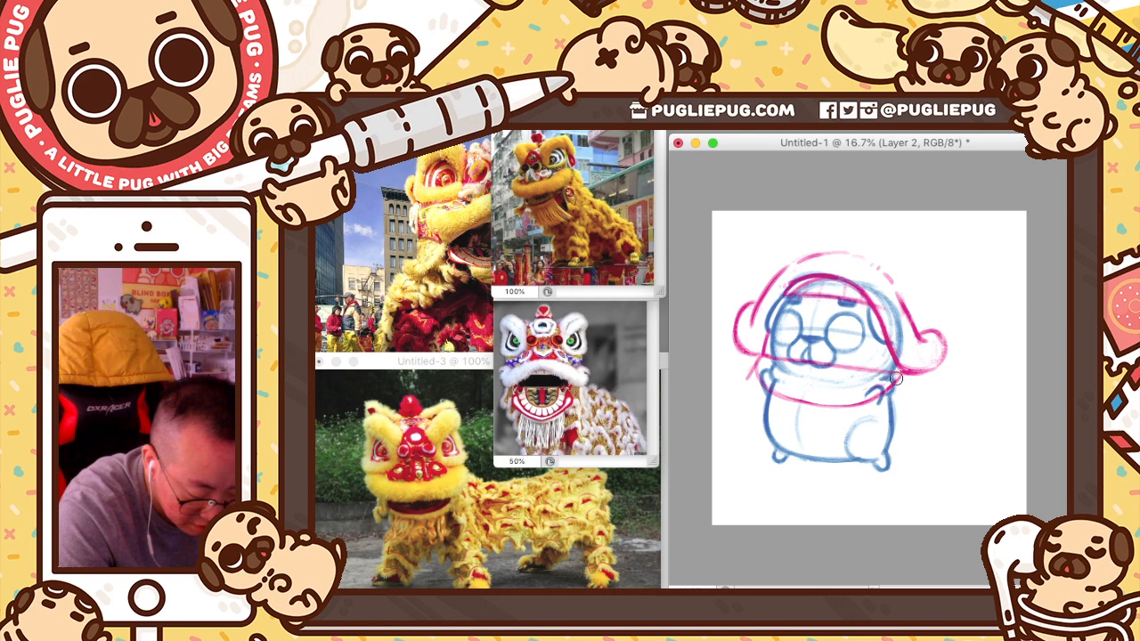
mouse_move(757, 358)
mouse_down()
mouse_move(750, 378)
mouse_move(754, 369)
mouse_up()
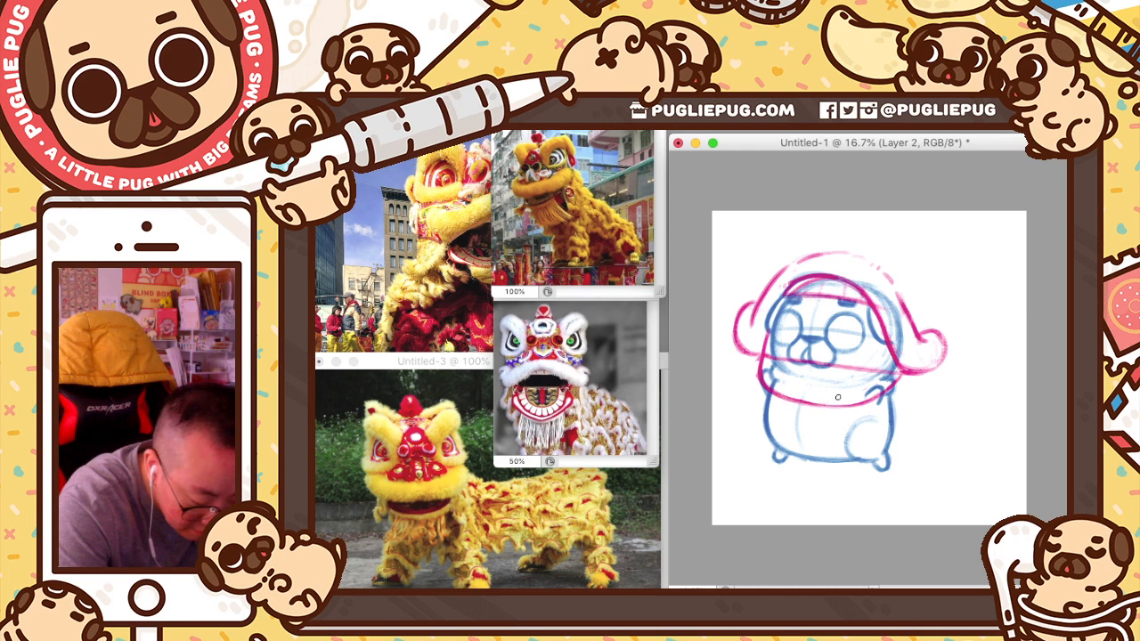
drag(774, 399, 867, 403)
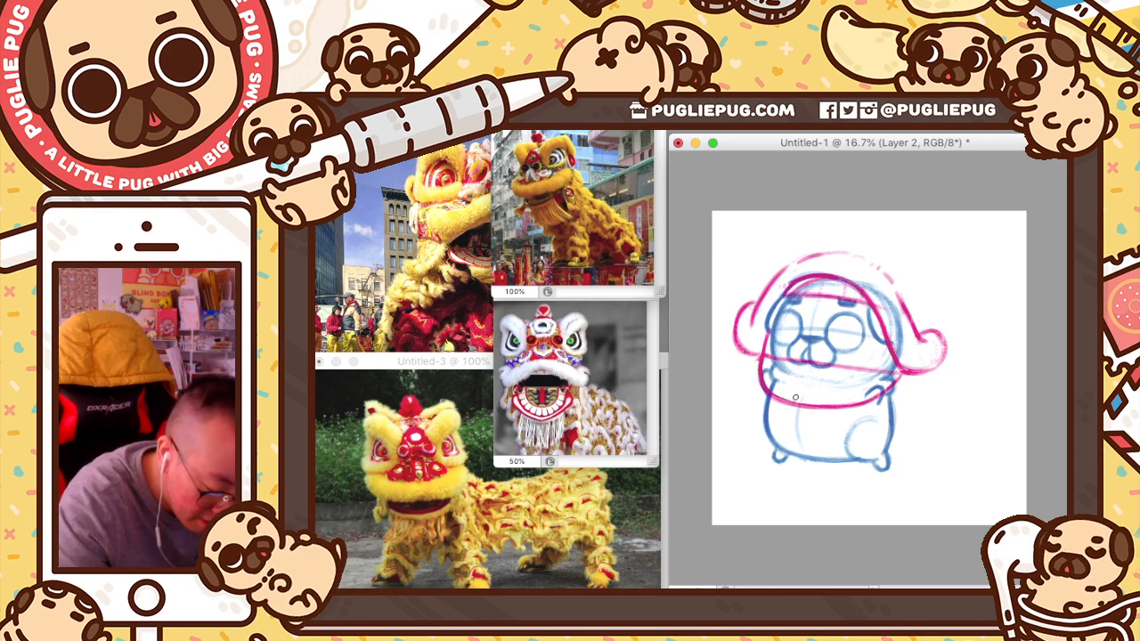
- Sketch a vertical centre guideline up through the lower jaw, and darken the outlines of the jaw and face opening in pink
drag(795, 404, 807, 366)
drag(797, 404, 815, 332)
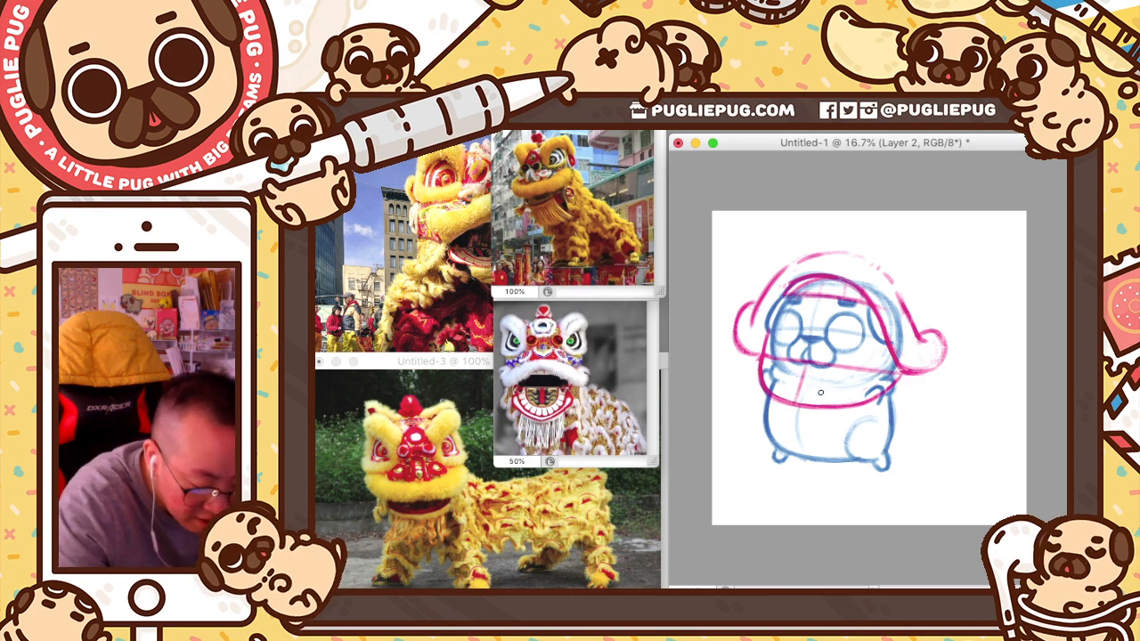
drag(813, 406, 898, 370)
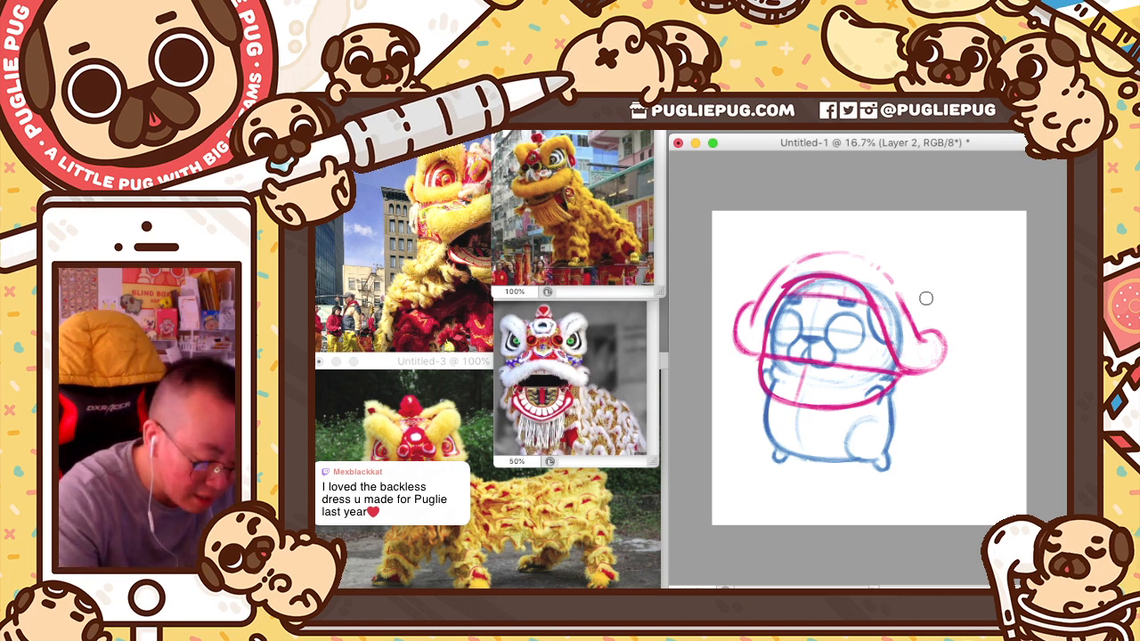
- Draw an inner mouth curve in pink parallel to the lower jaw, and thicken the jaw's bottom edge
key(bracketright)
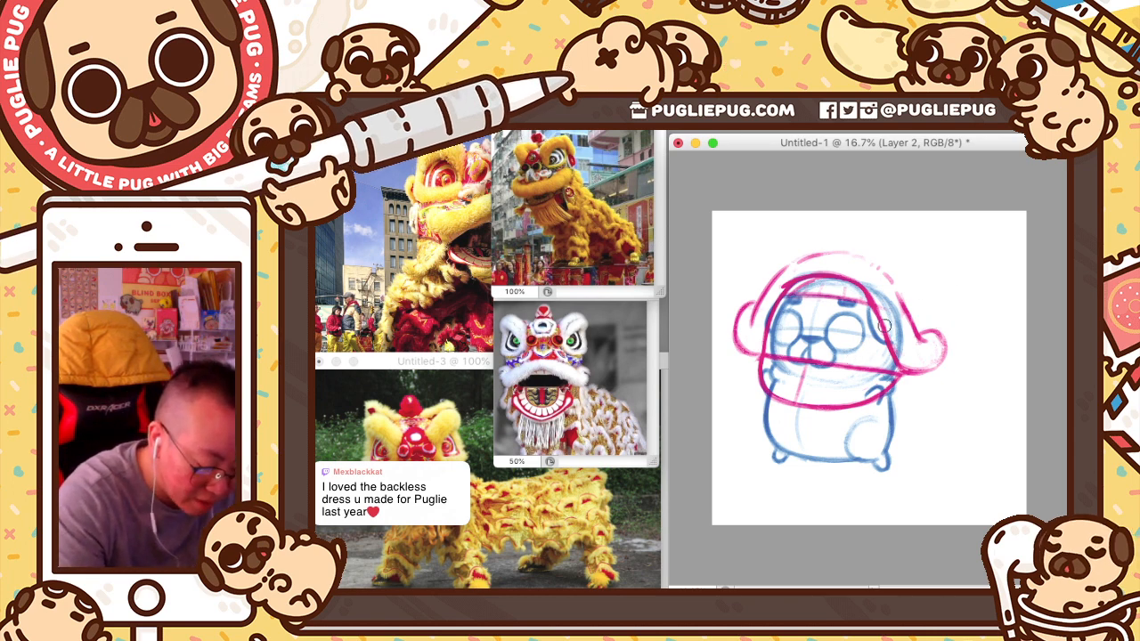
key(bracketleft)
key(bracketleft)
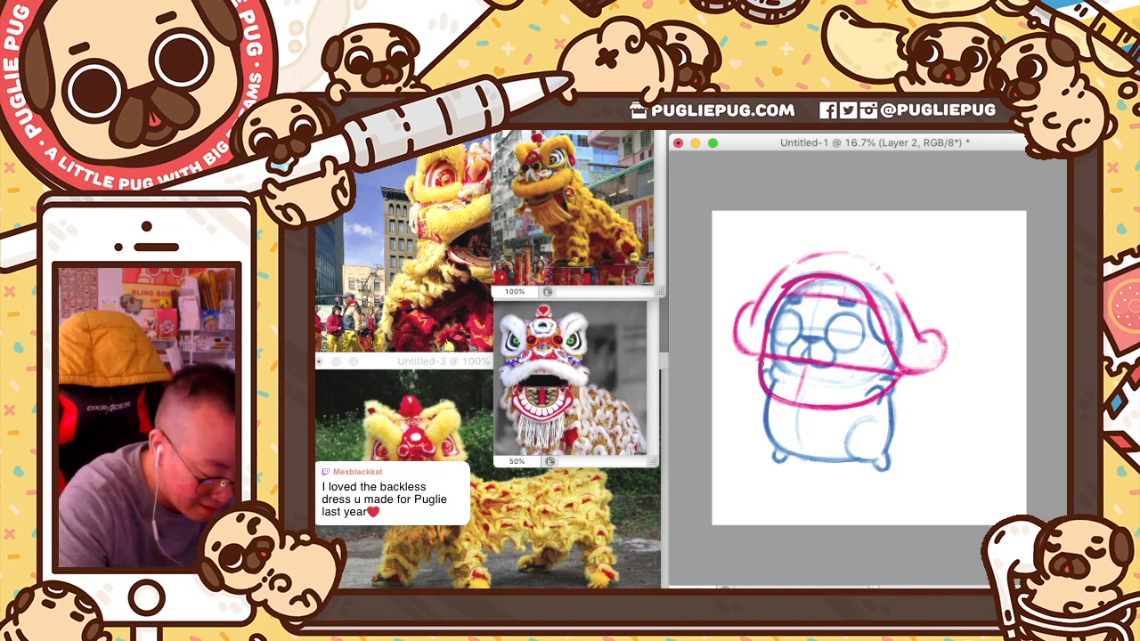
key(v)
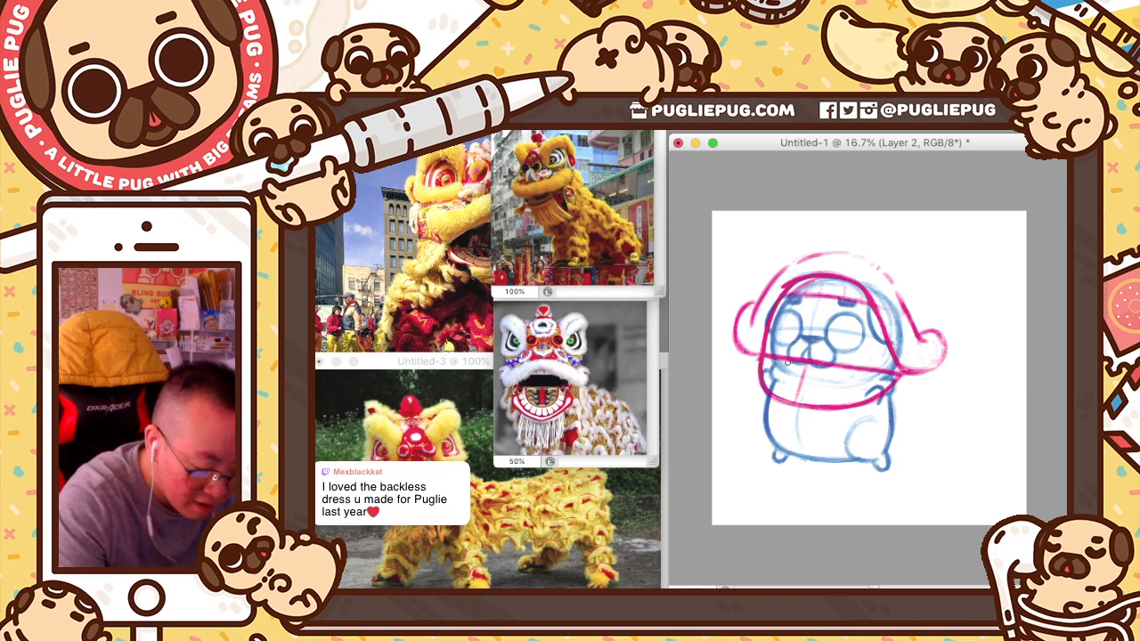
key(b)
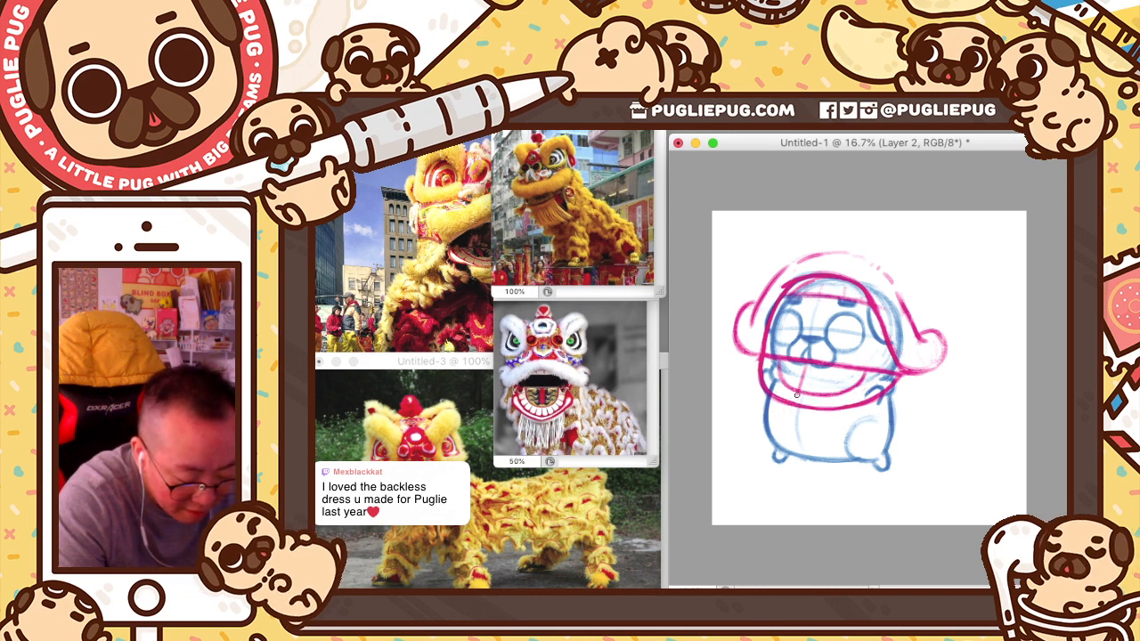
key(v)
key(b)
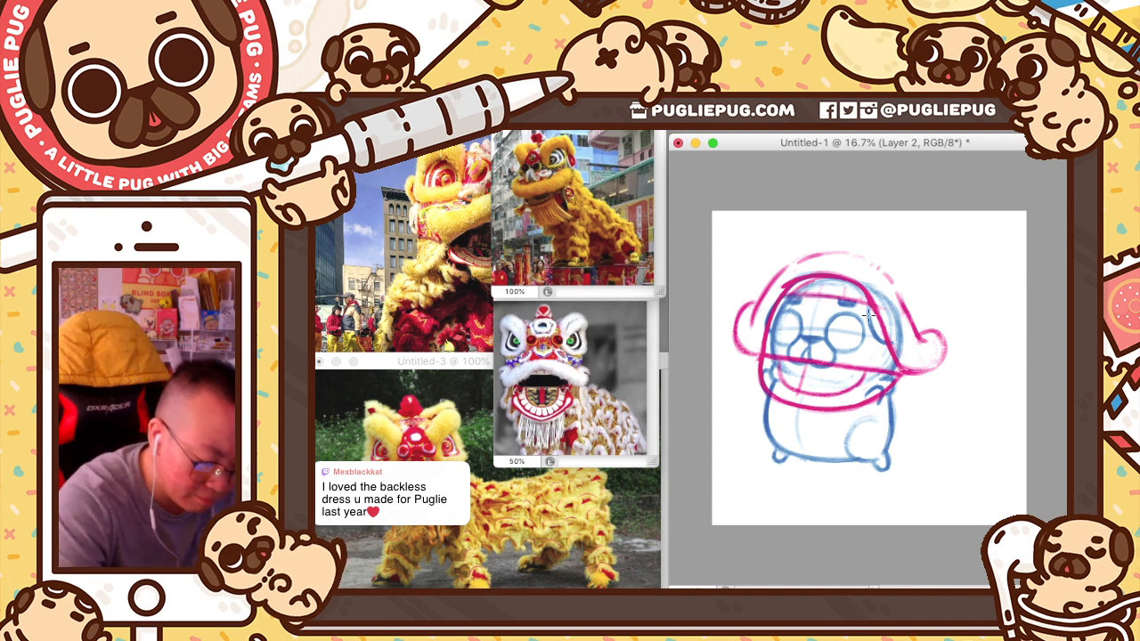
- Lasso the headdress's curled right flap, rotate it slightly clockwise, and deselect it
mouse_move(953, 301)
mouse_down()
mouse_move(973, 346)
mouse_move(927, 395)
mouse_move(889, 402)
mouse_up()
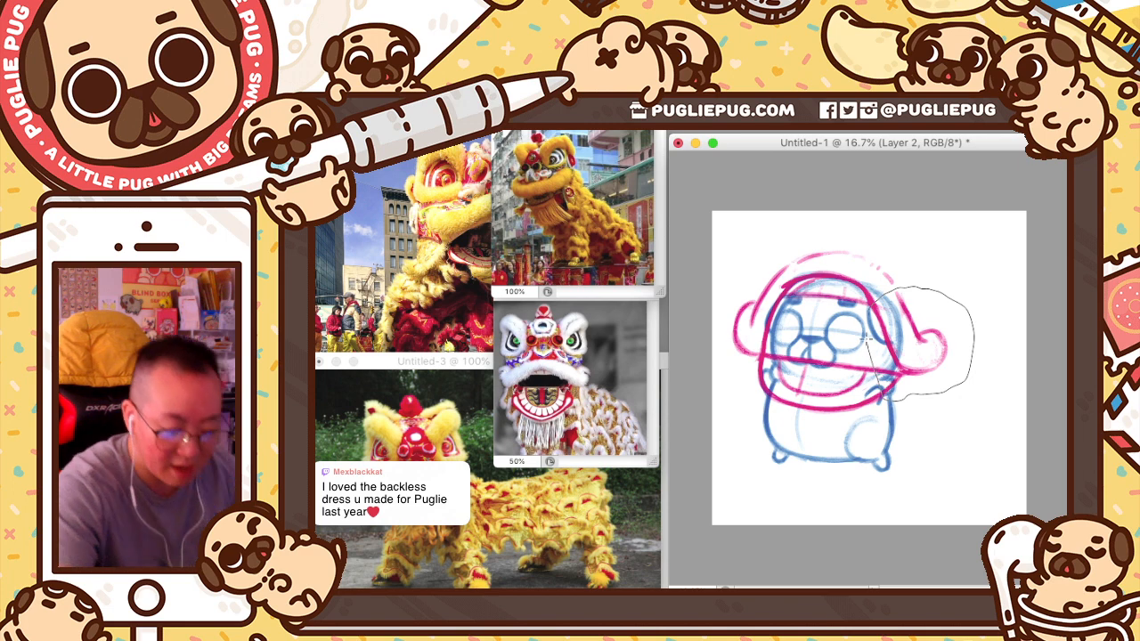
drag(868, 338, 869, 340)
key(ctrl+t)
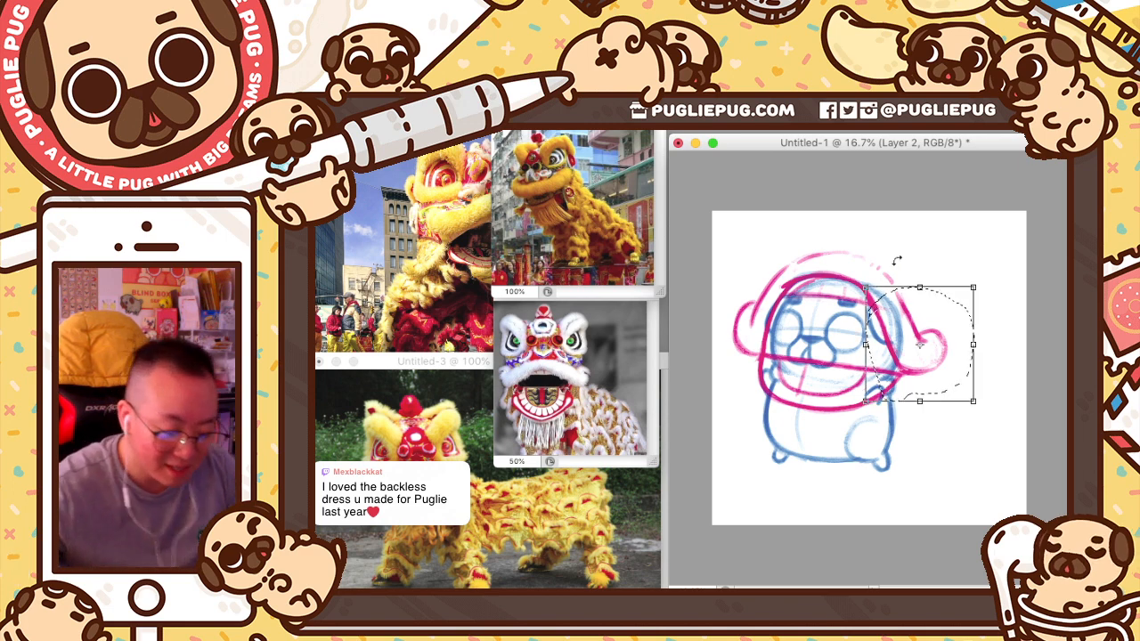
drag(995, 402, 997, 427)
key(Return)
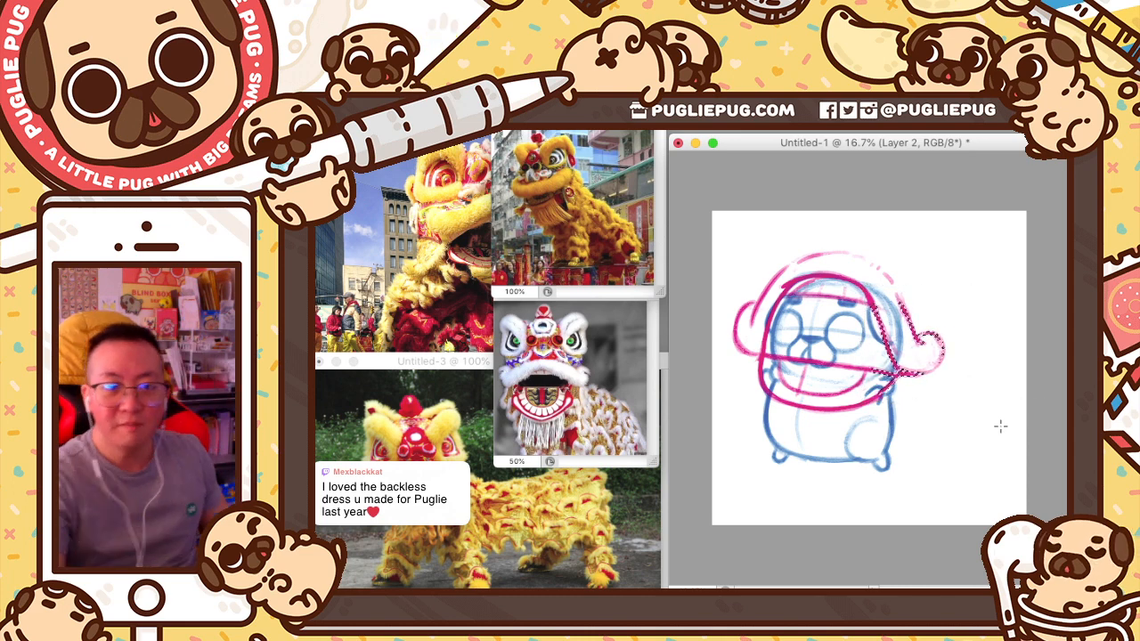
key(ctrl+d)
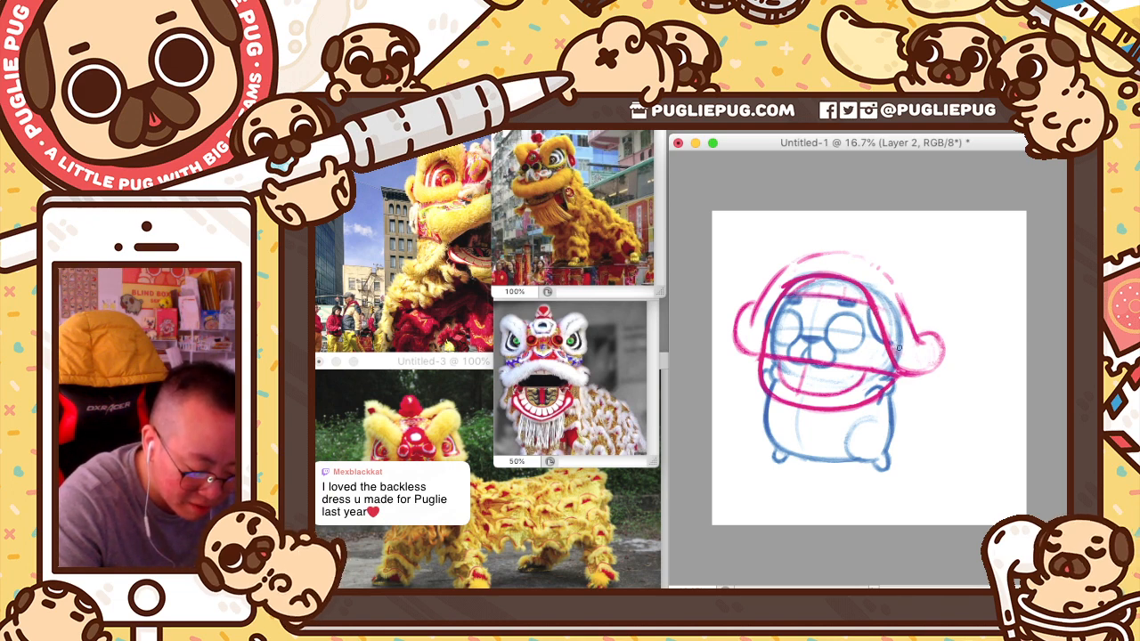
- Rejoin the rotated right flap to the face opening and darken its curled tip in pink, erasing the jaw's centre guideline
drag(867, 368, 902, 373)
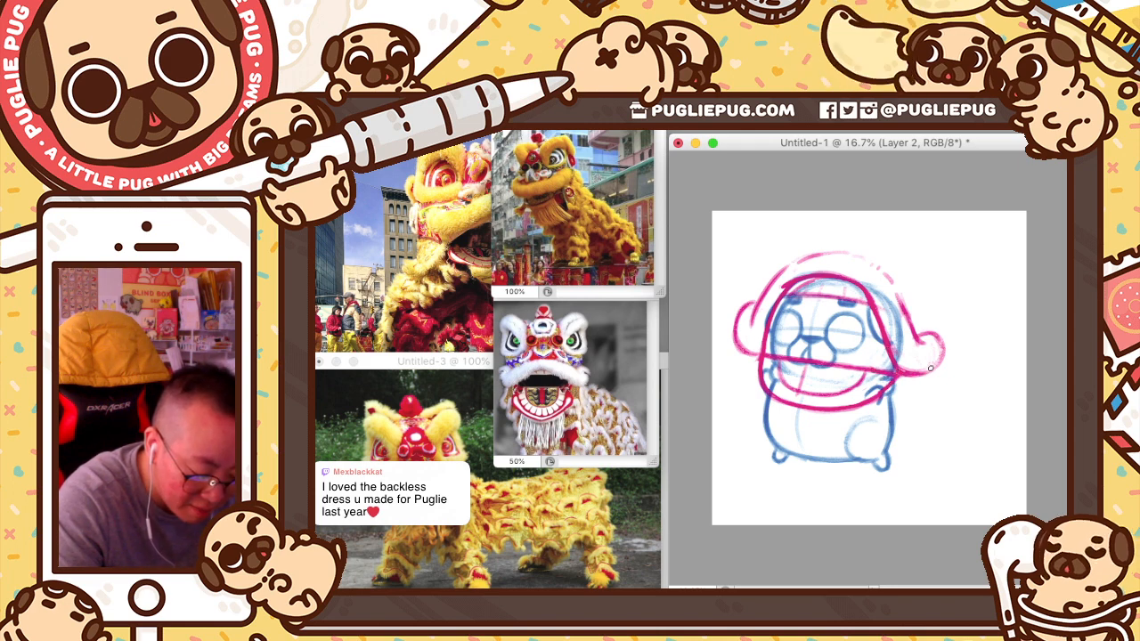
key(super+z)
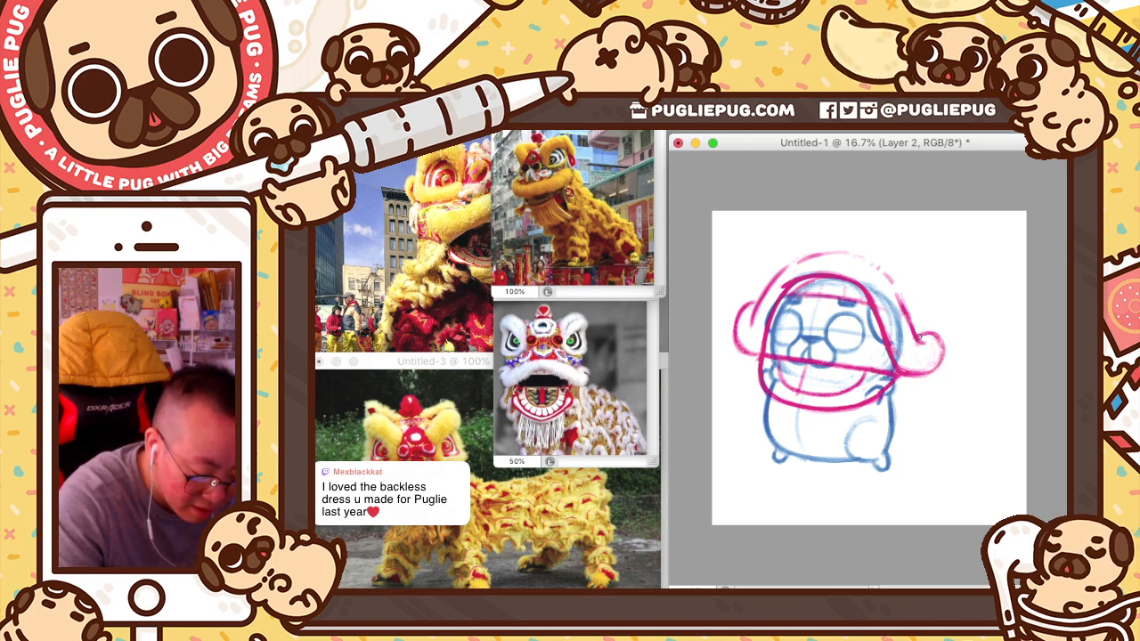
drag(920, 336, 930, 334)
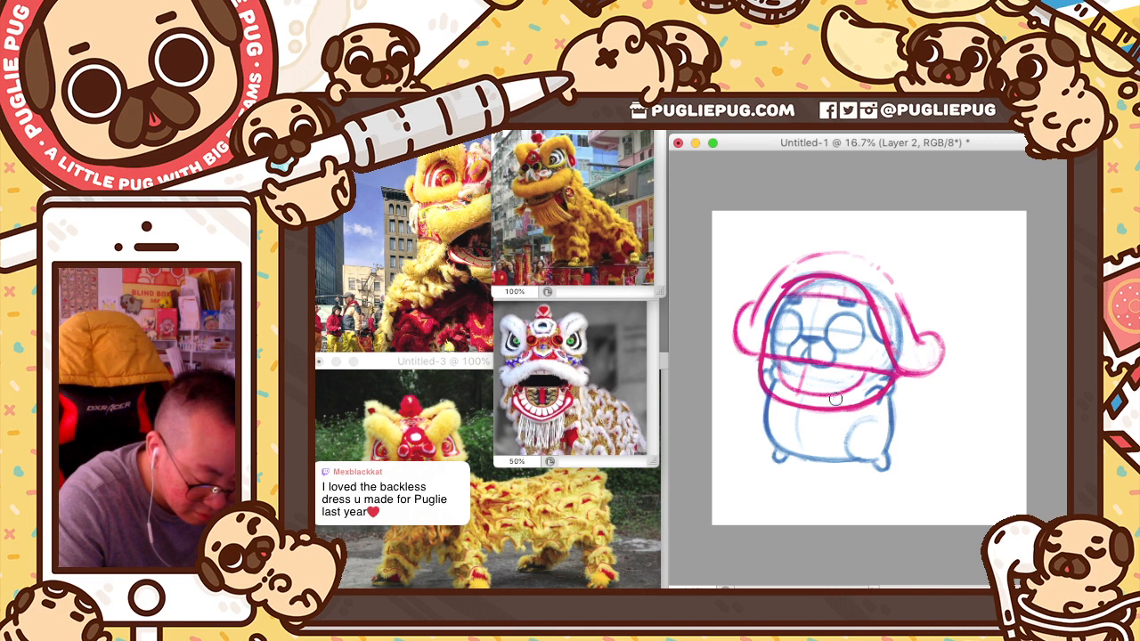
- Add pink scalloped details between the two lower jaw curves and small tufts at the mouth's corners
key(v)
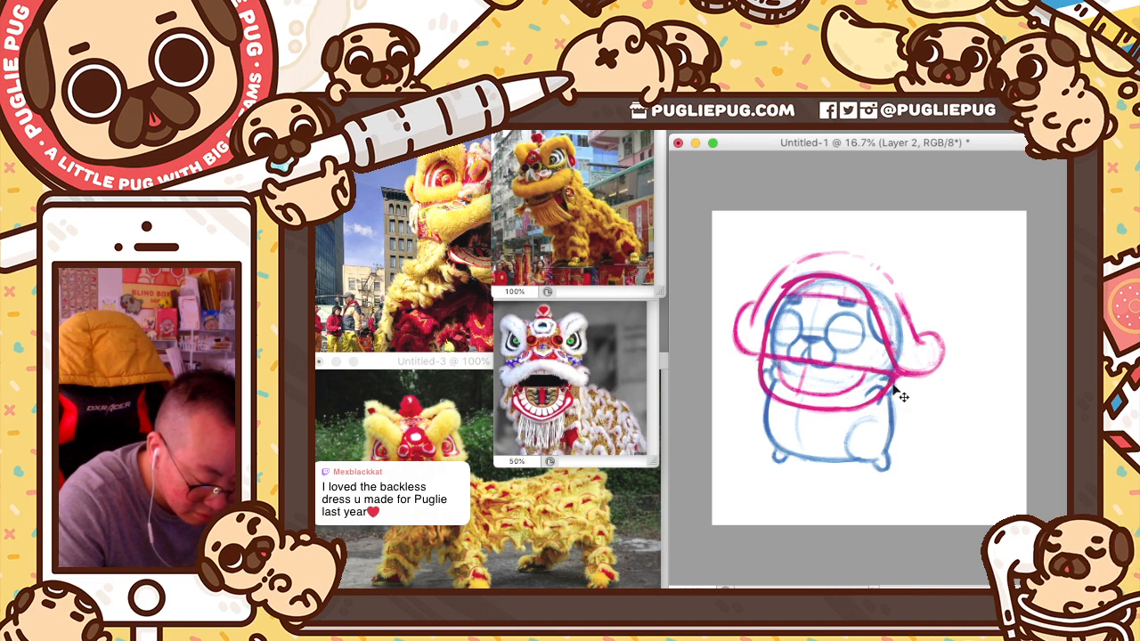
key(e)
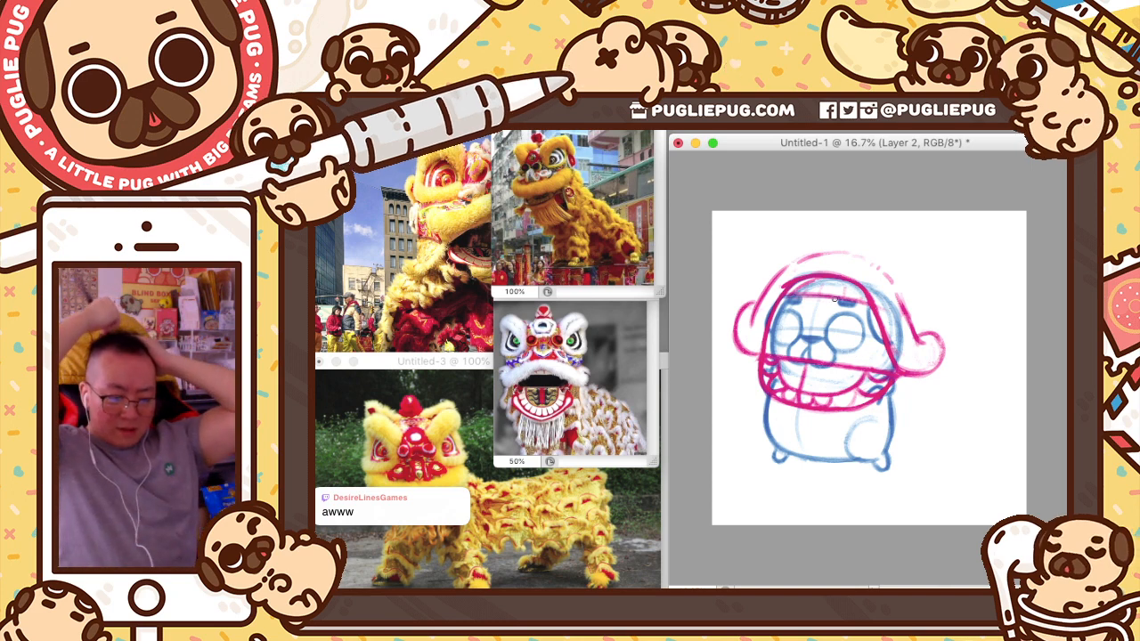
- Create Layer 3, and on Layer 1's mask hide the blue lines inside a lassoed area covering the headdress band around the face
key(ctrl+shift+alt+n)
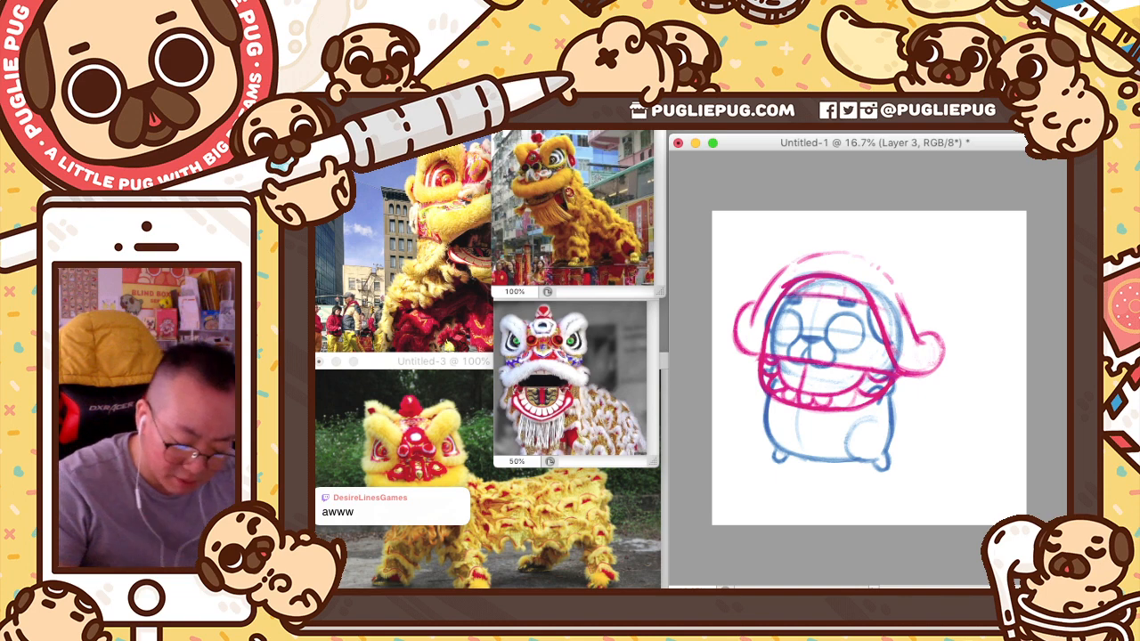
key(alt+[)
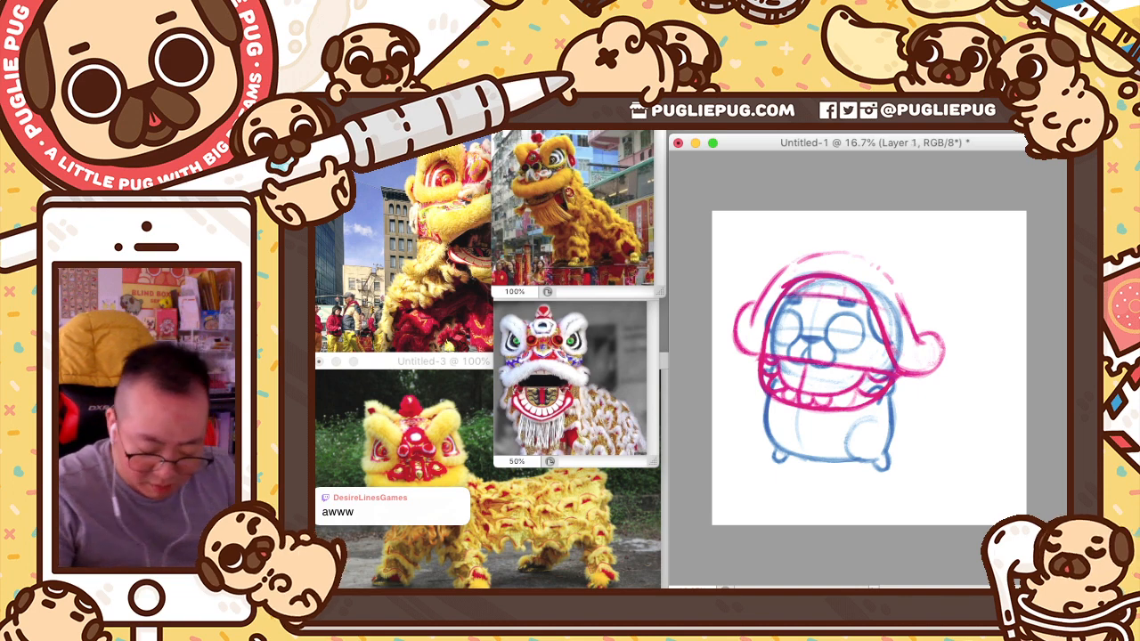
key(ctrl+backslash)
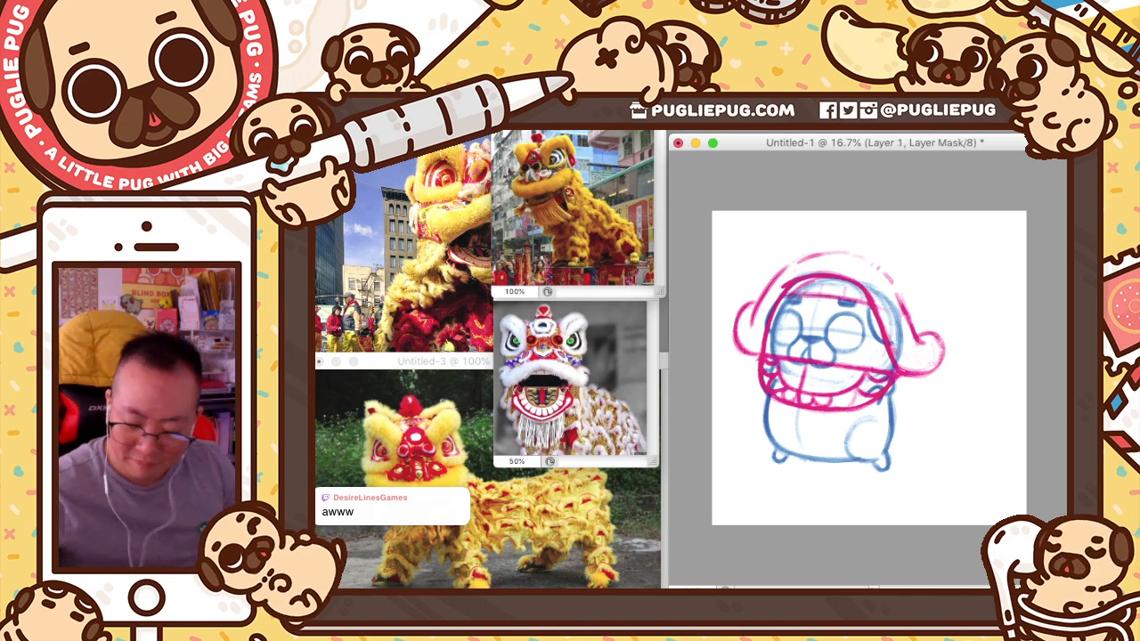
mouse_move(768, 337)
mouse_down()
mouse_move(759, 301)
mouse_move(835, 250)
mouse_move(923, 291)
mouse_move(935, 341)
mouse_move(921, 365)
mouse_move(889, 364)
mouse_move(853, 273)
mouse_move(801, 275)
mouse_move(769, 317)
mouse_up()
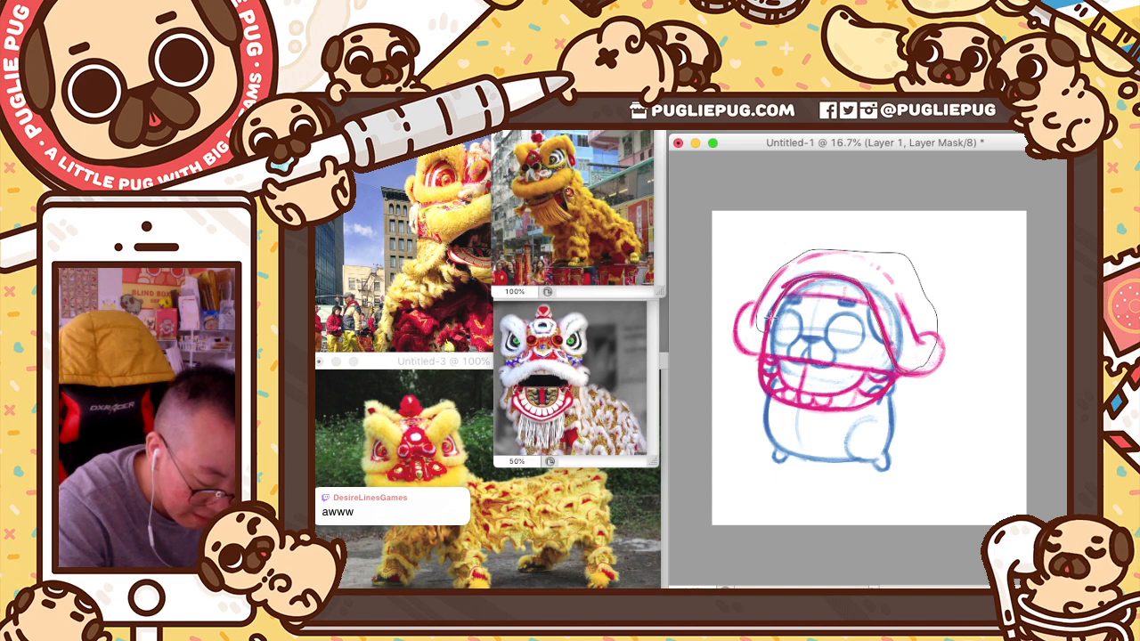
drag(833, 303, 833, 302)
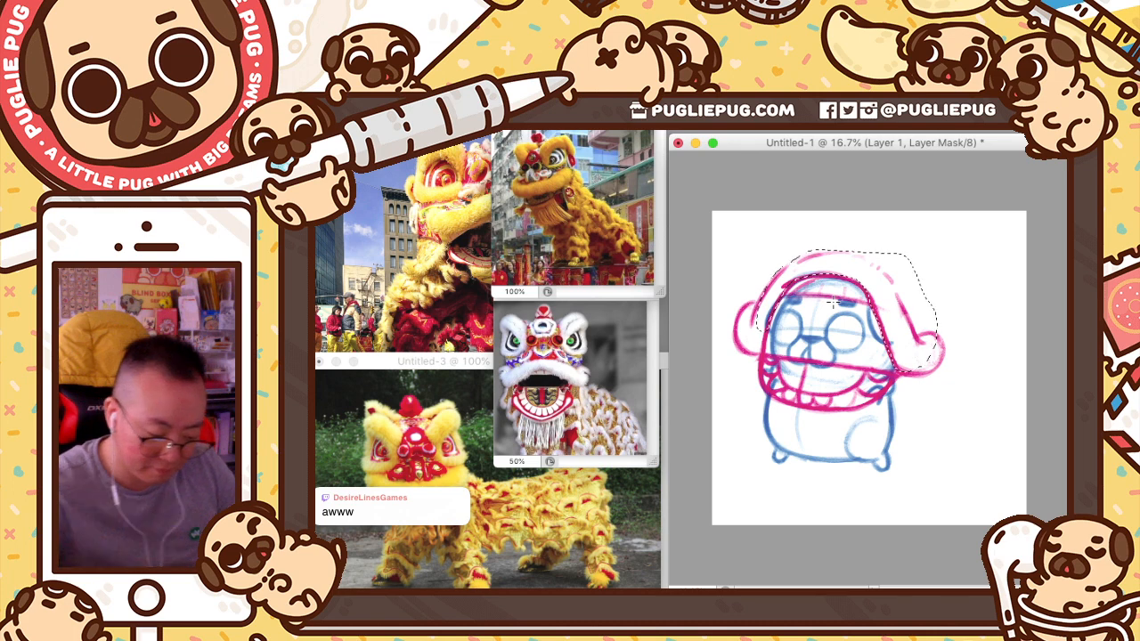
- Lasso the lower jaw area, hide the blue lines inside it on Layer 1's mask, and deselect
click(767, 355)
mouse_move(779, 359)
mouse_down()
mouse_move(898, 372)
mouse_move(866, 401)
mouse_move(809, 408)
mouse_move(766, 388)
mouse_move(760, 367)
mouse_up()
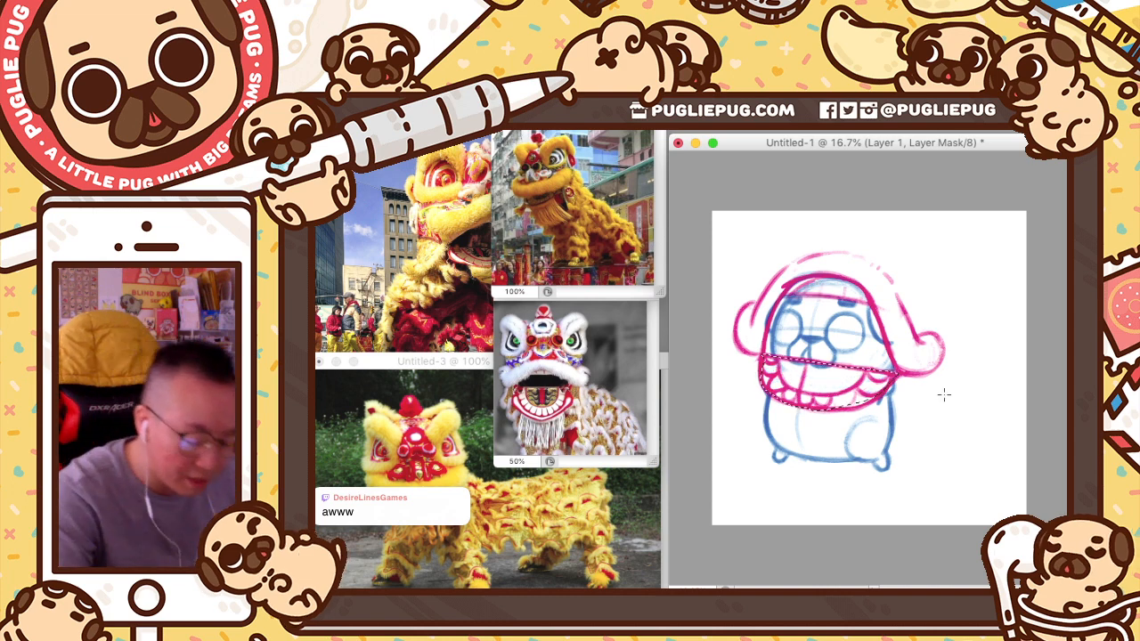
key(super+d)
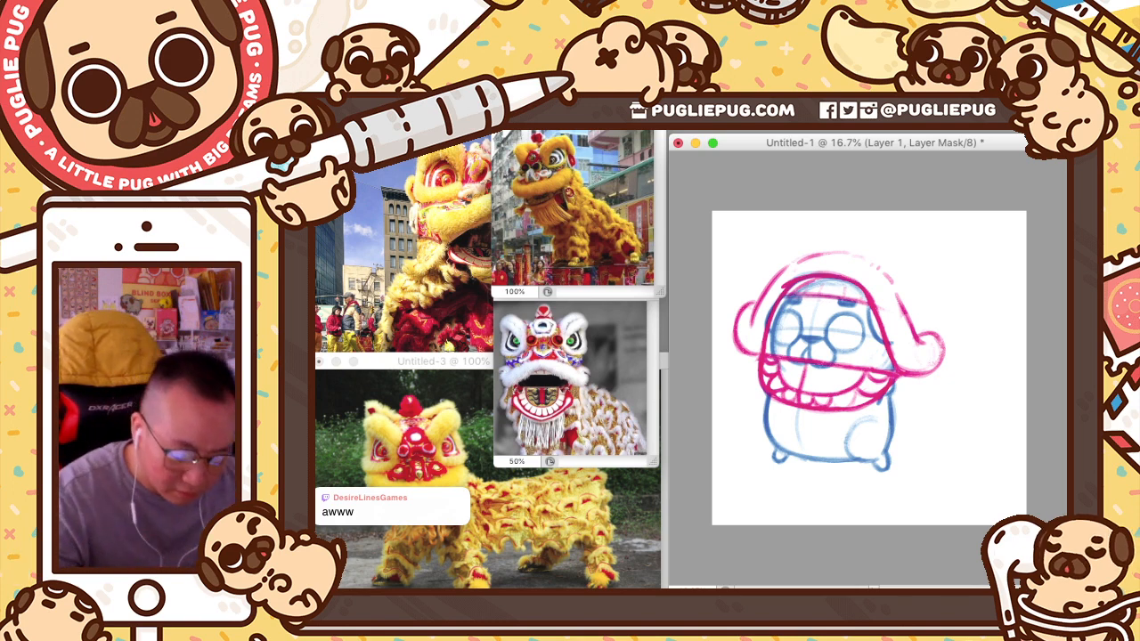
- On Layer 2, erase the scalloped details in the lower jaw and draw a row of pink triangular teeth between its two curves
key(alt+shift+super+n)
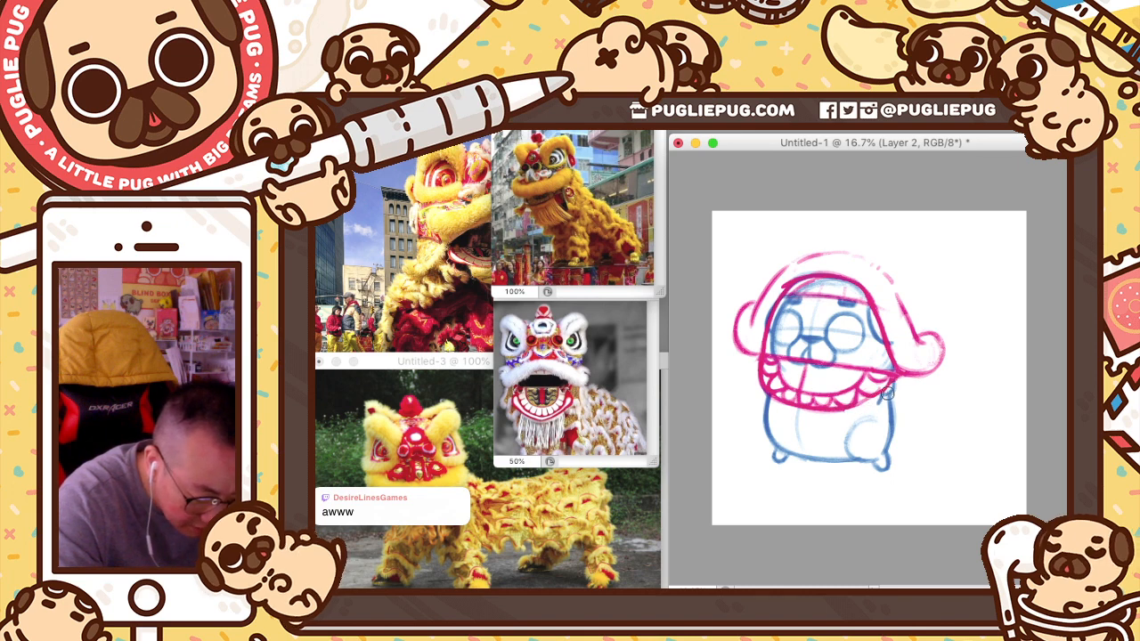
key(super+z)
drag(846, 411, 882, 383)
key(super+z)
key(super+z)
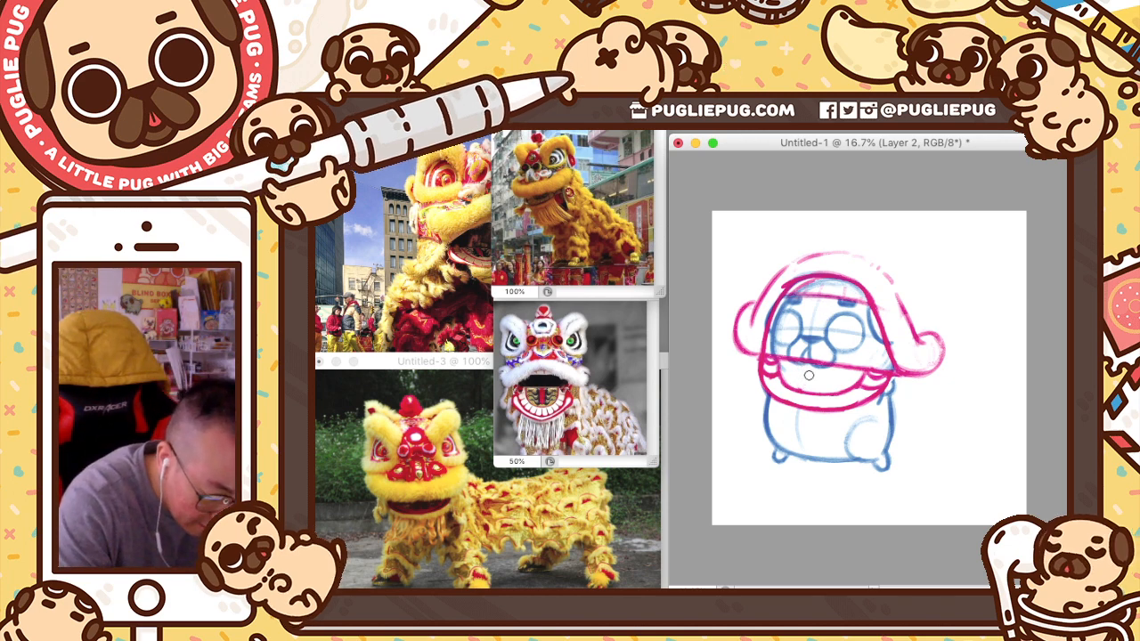
key(v)
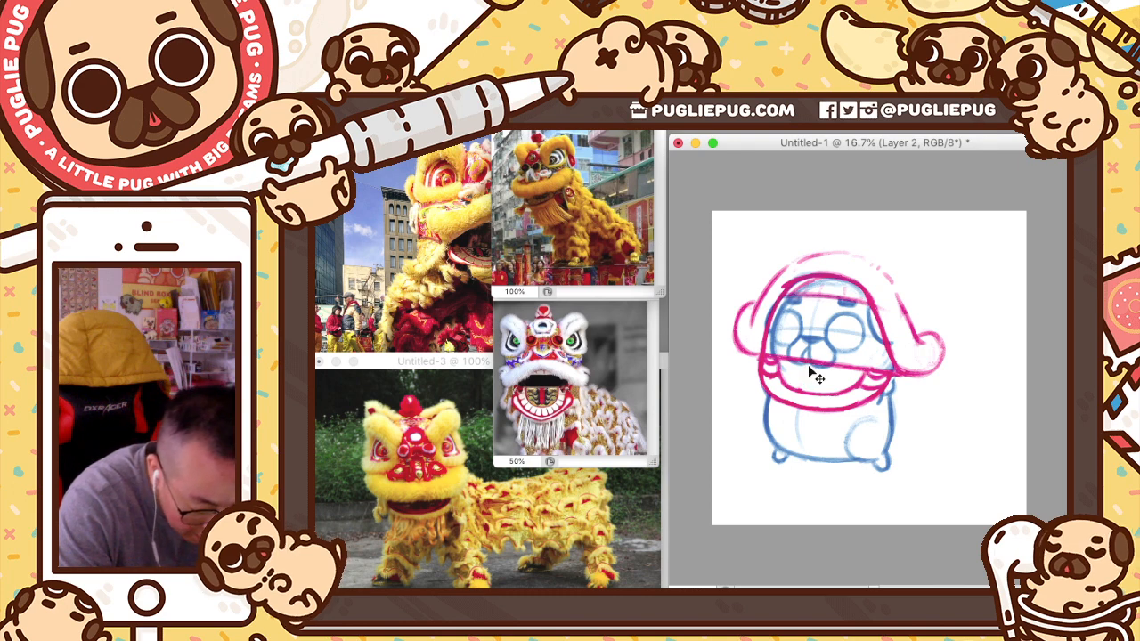
key(b)
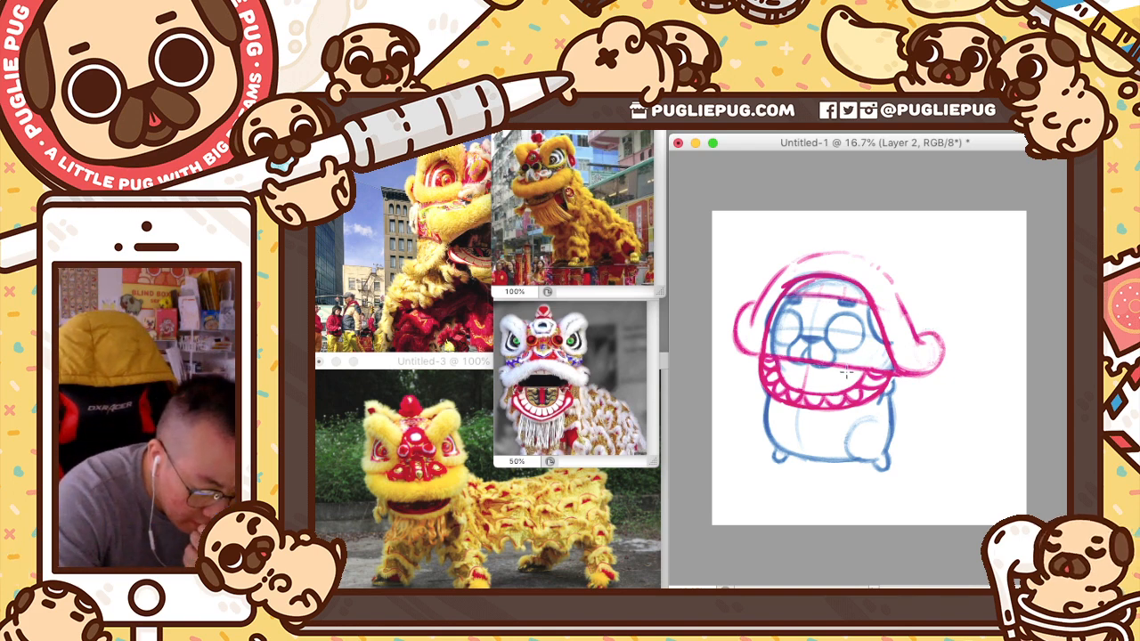
- Lasso the centre and right part of the toothed lower jaw and reshape it with a Warp transform
mouse_move(896, 379)
mouse_down()
mouse_move(787, 406)
mouse_move(807, 375)
mouse_up()
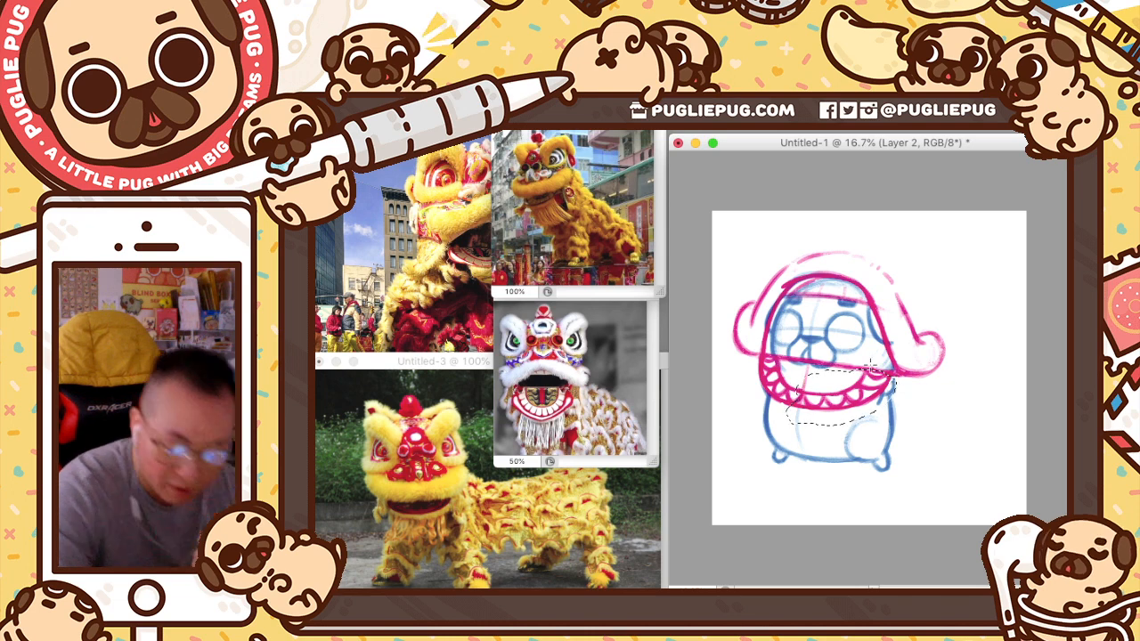
key(super+t)
right_click(842, 407)
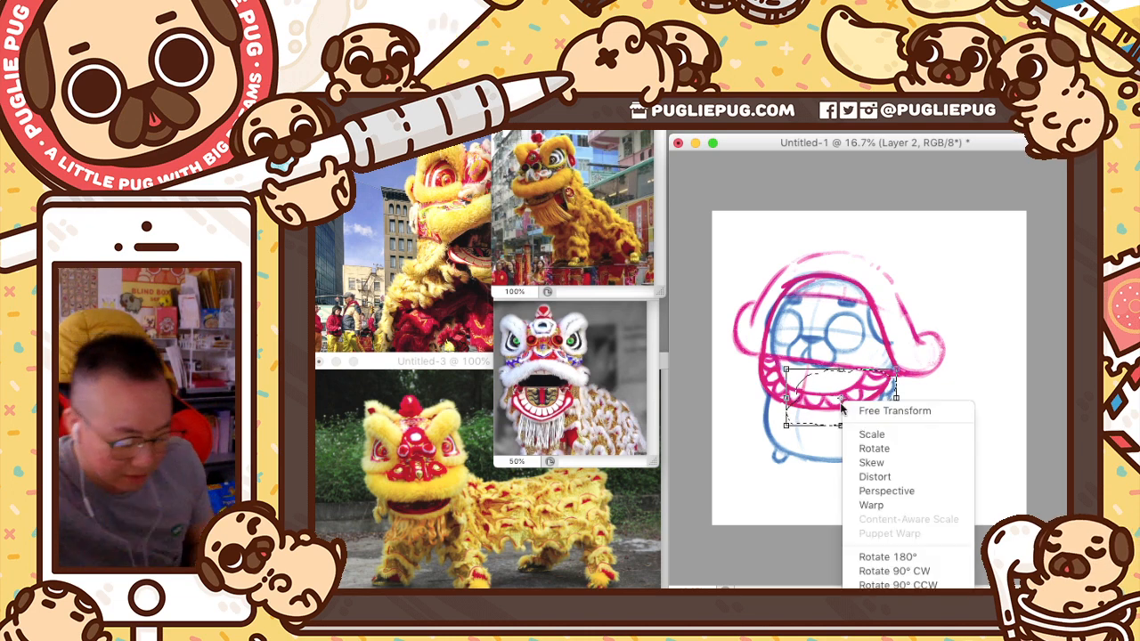
click(878, 505)
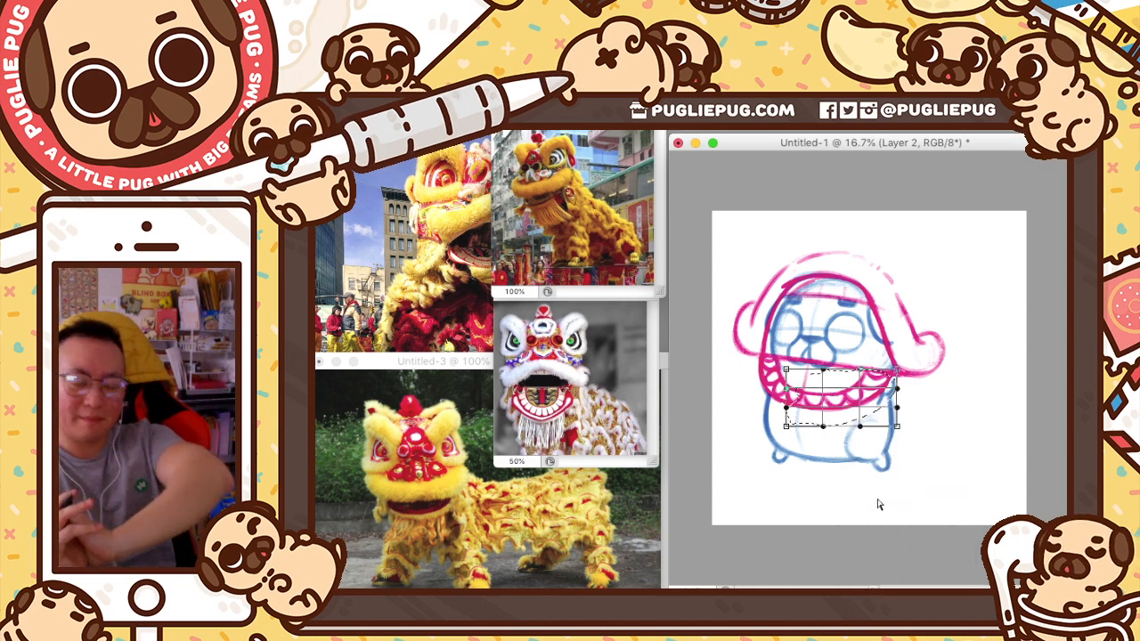
click(853, 406)
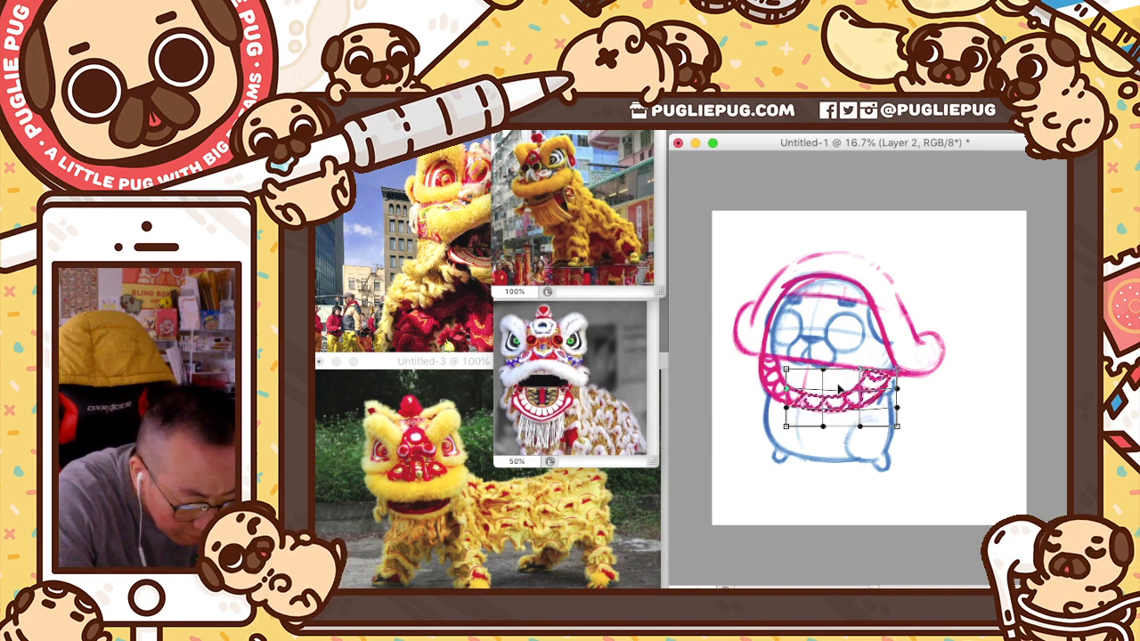
drag(838, 385, 837, 383)
drag(889, 417, 863, 403)
key(Return)
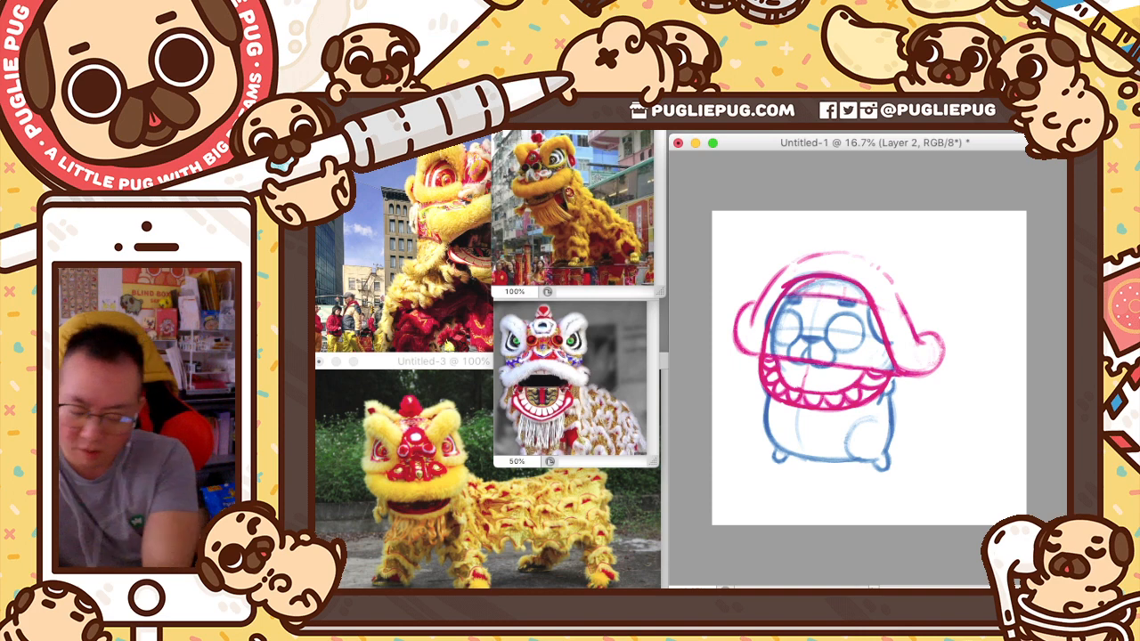
- Move the whole pug and headdress sketch down towards the canvas's lower edge
key(ctrl+e)
drag(971, 427, 971, 469)
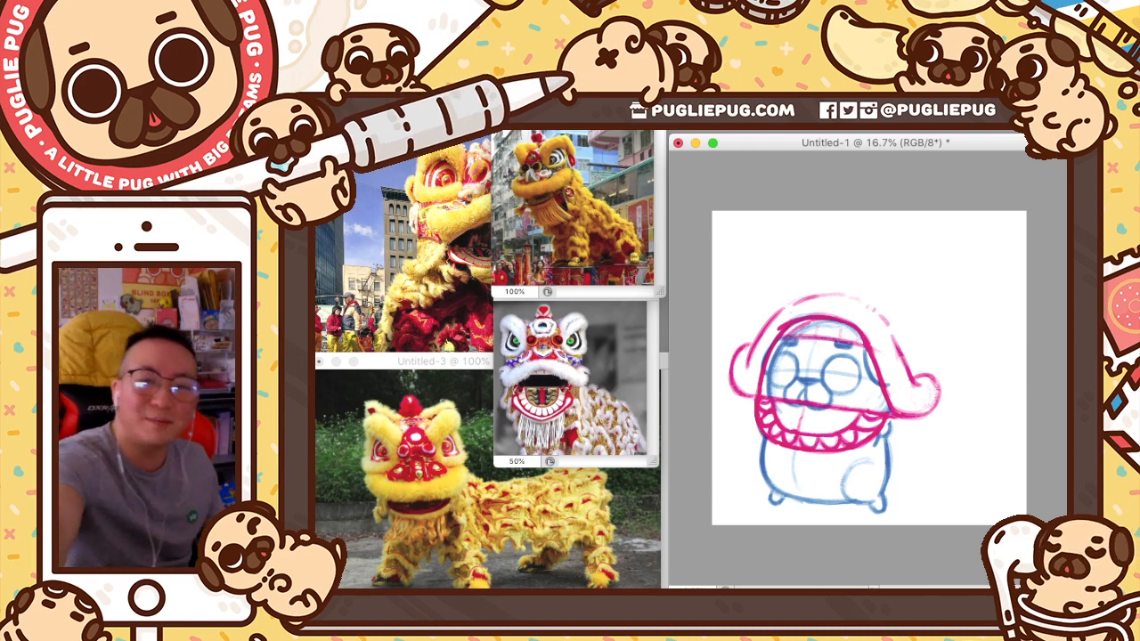
key(super+Tab)
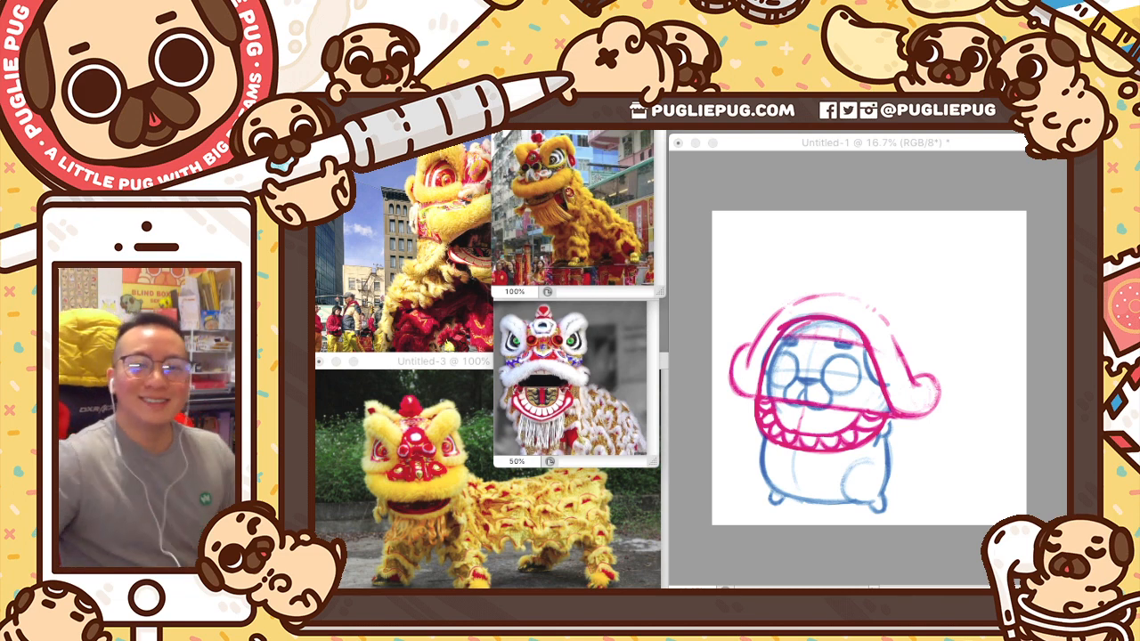
click(934, 147)
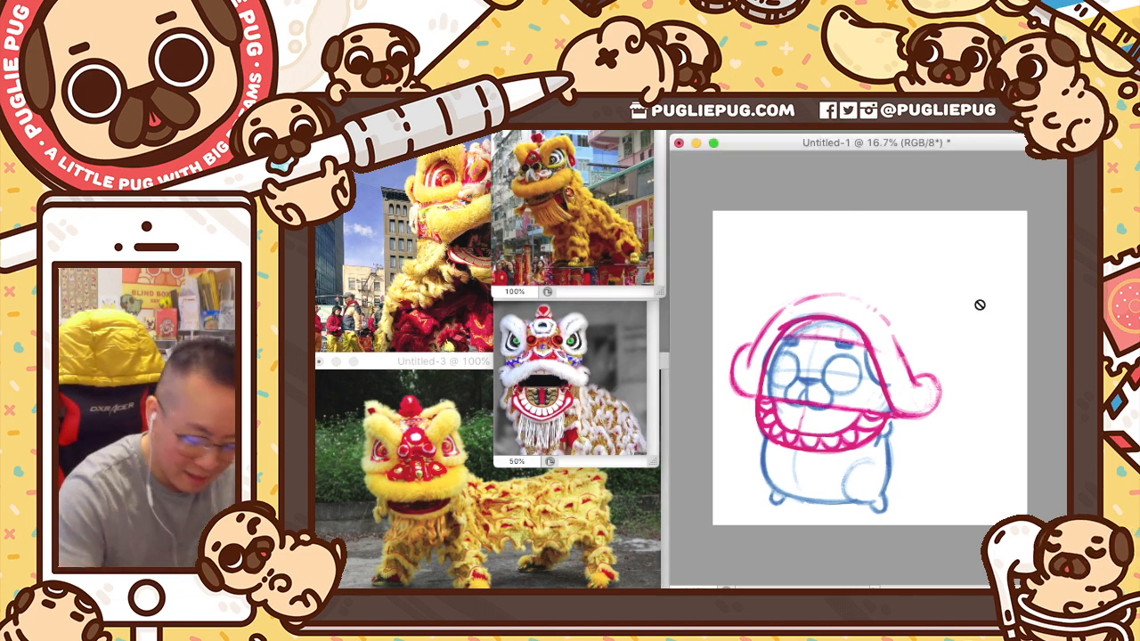
- Draw a hanging tongue and wavy inner mouth lines in pink inside the jaw, consulting the lion head reference photos
key(super+alt+shift+n)
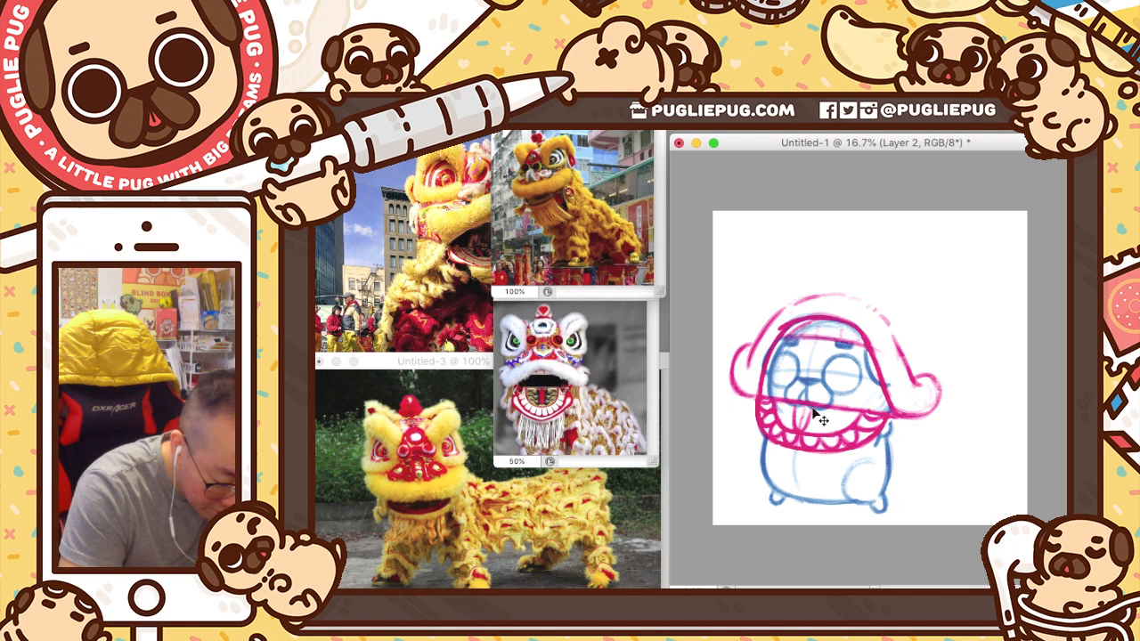
click(432, 245)
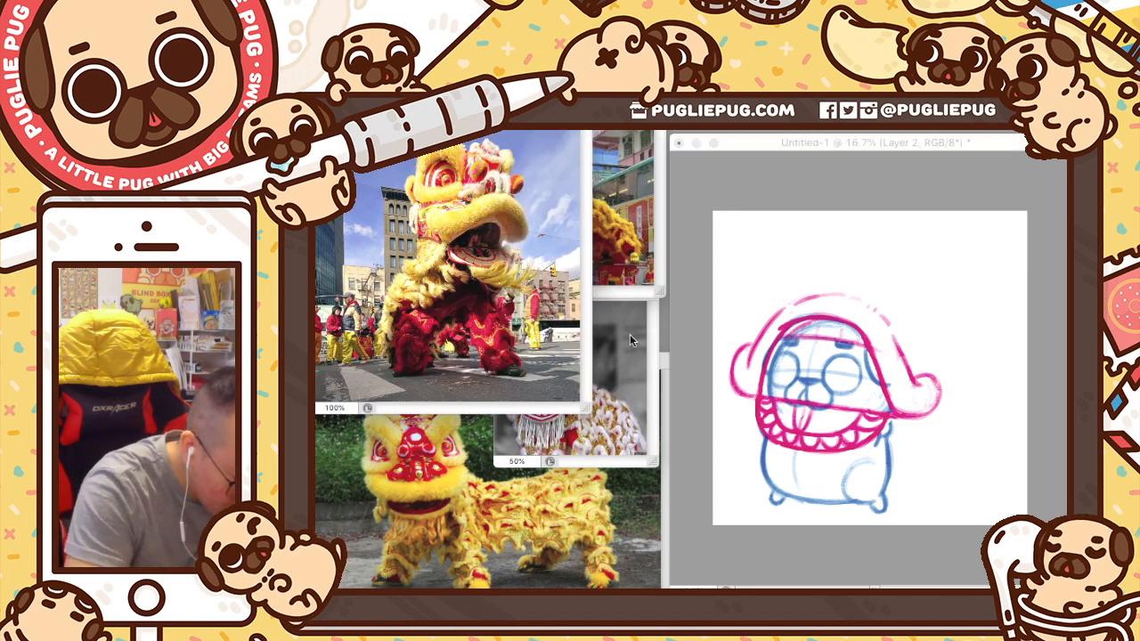
click(616, 316)
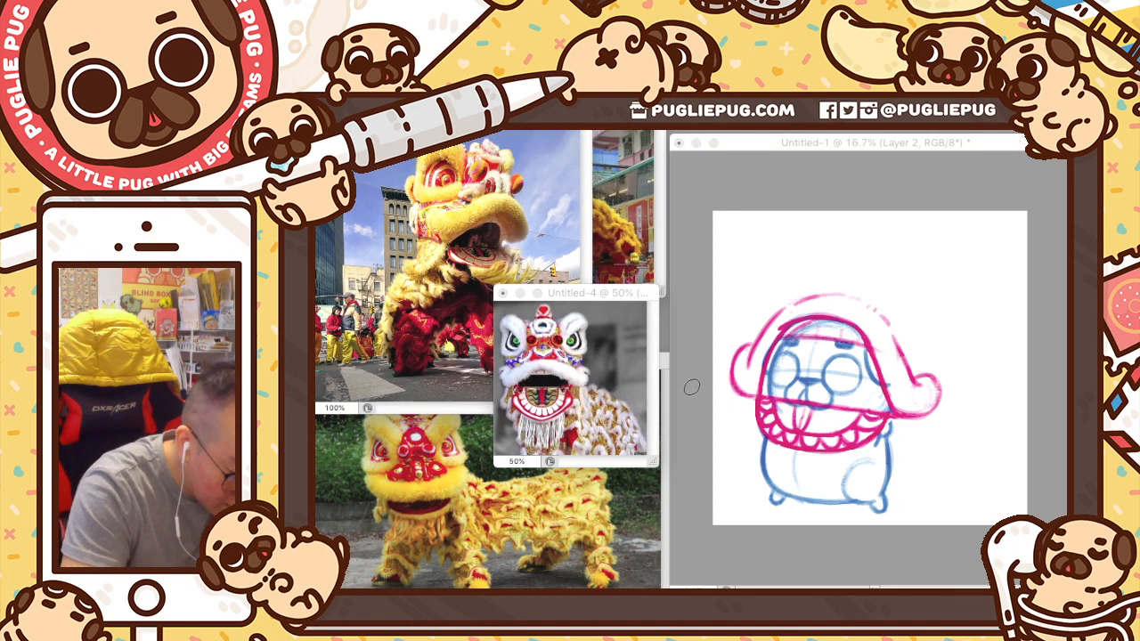
click(812, 405)
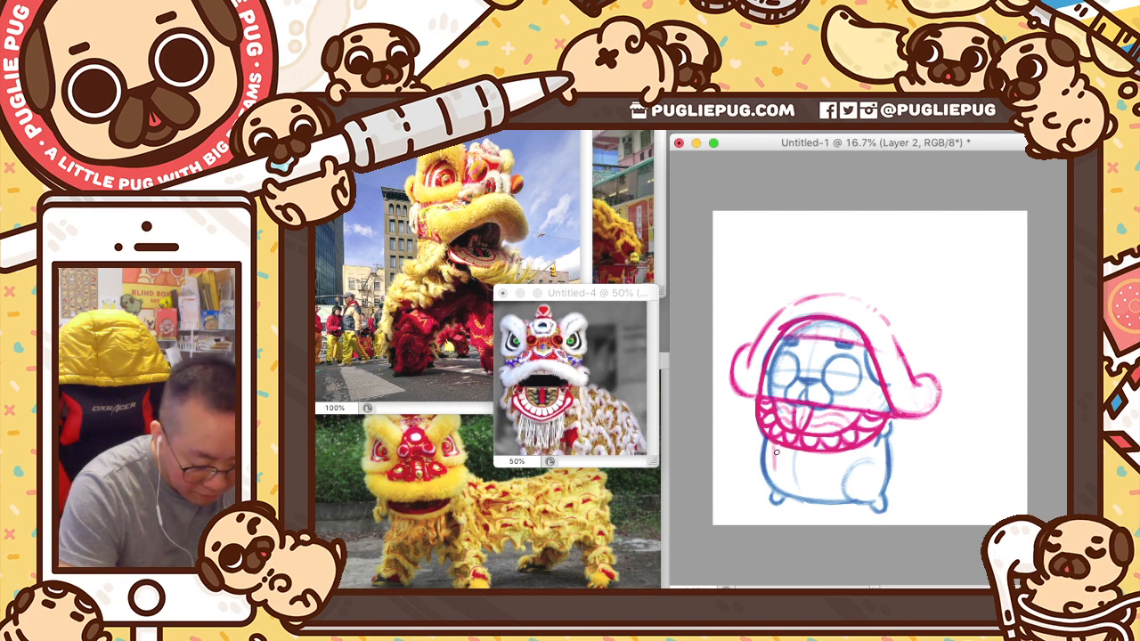
- Sketch a beard fringe of light pink vertical strokes hanging from the lower jaw over the belly
drag(780, 447, 786, 488)
key(ctrl+z)
mouse_move(782, 446)
mouse_down()
mouse_move(784, 481)
mouse_move(819, 485)
mouse_up()
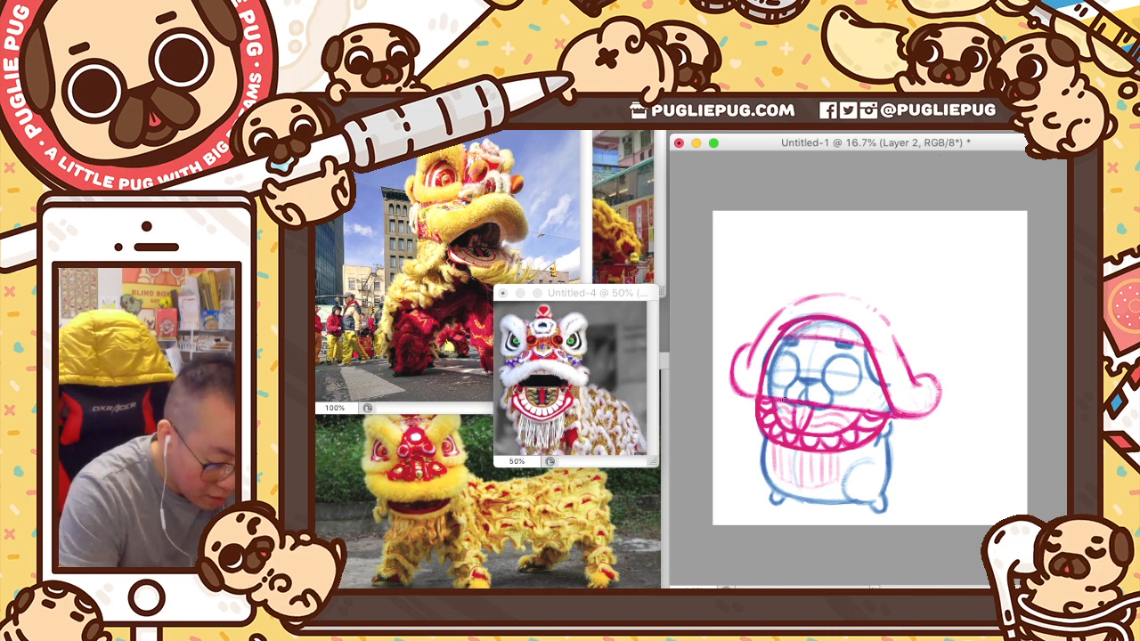
- Enlarge the yellow lion reference photo to 200% and draw pink hanging tassels below the headdress's right and left flaps
click(624, 223)
key(super+equal)
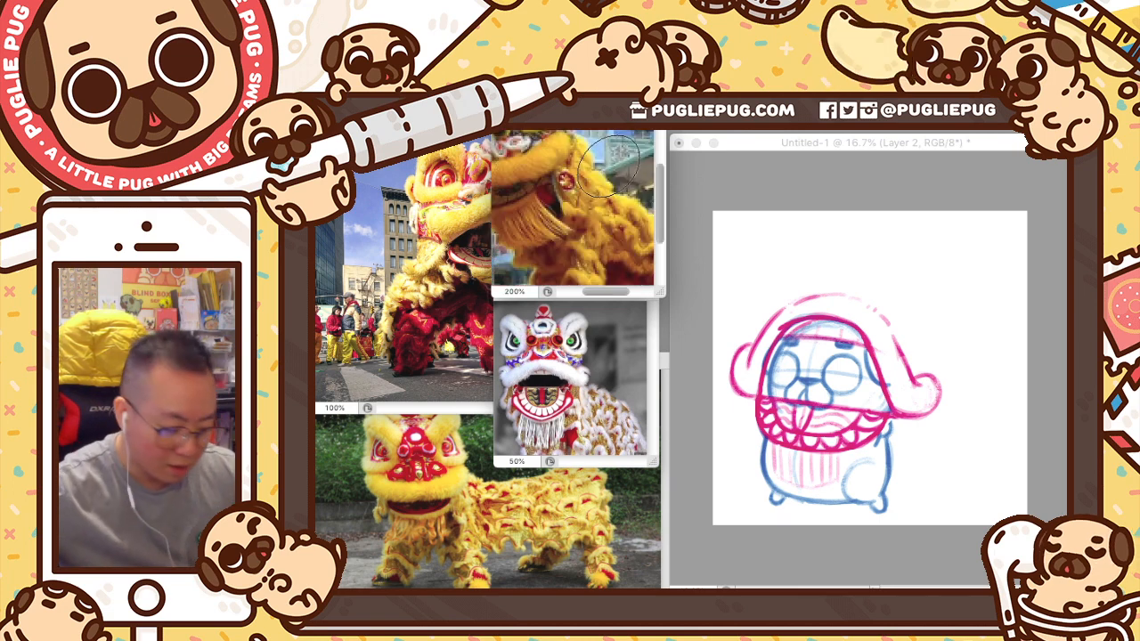
click(916, 311)
key(e)
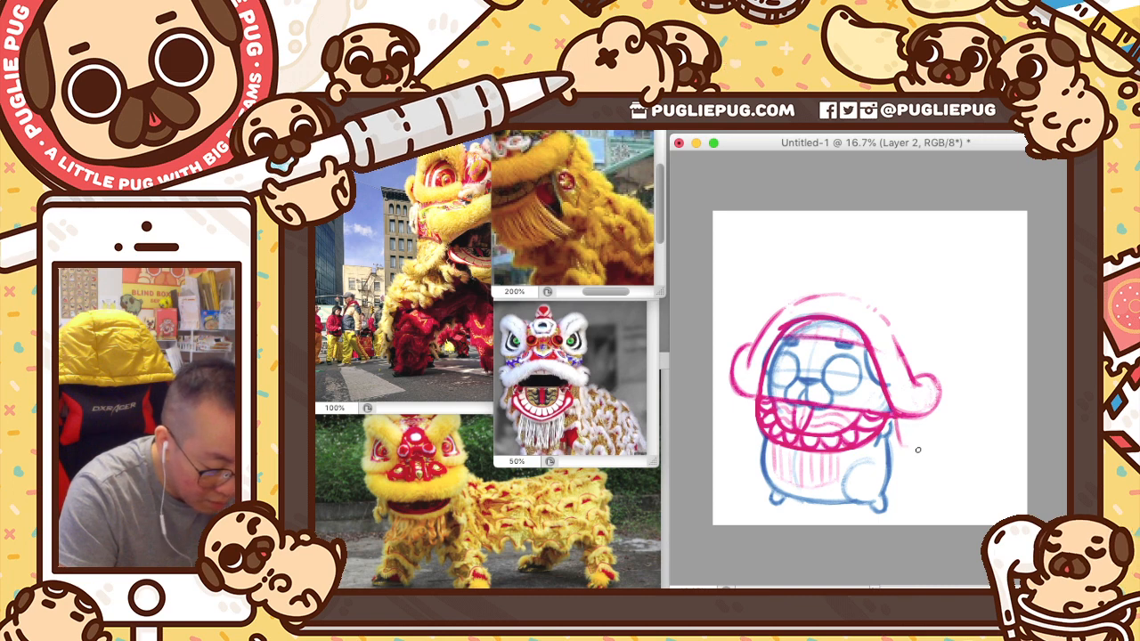
key(super+z)
mouse_move(928, 416)
mouse_down()
mouse_move(941, 446)
mouse_move(902, 444)
mouse_move(917, 445)
mouse_move(905, 446)
mouse_move(917, 459)
mouse_move(928, 451)
mouse_move(905, 449)
mouse_move(921, 458)
mouse_up()
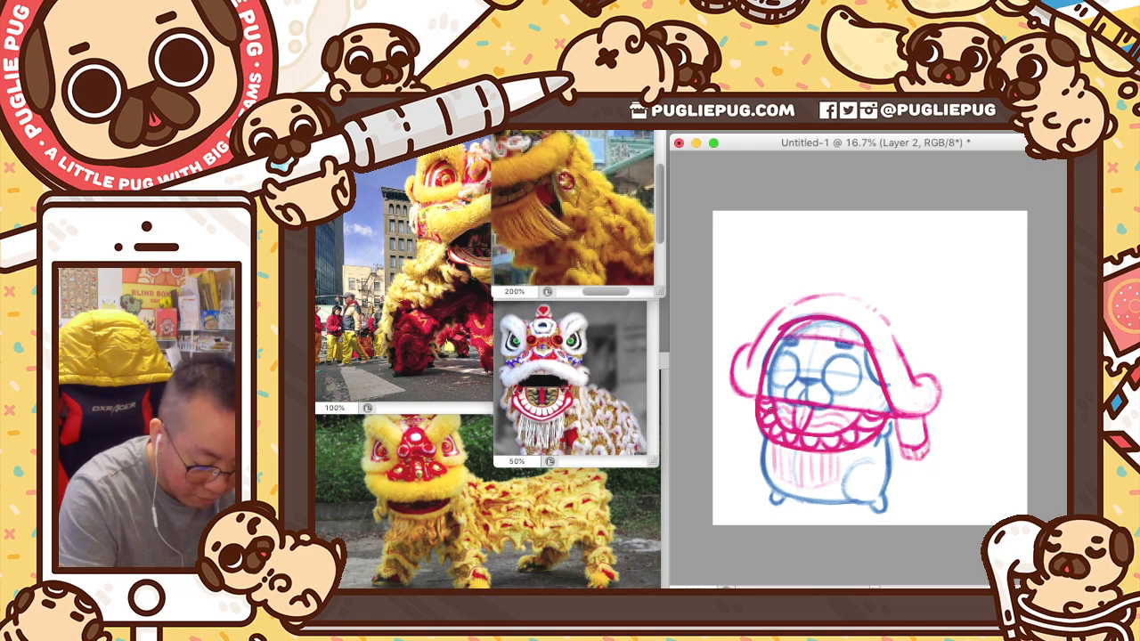
drag(749, 399, 747, 439)
drag(748, 399, 750, 445)
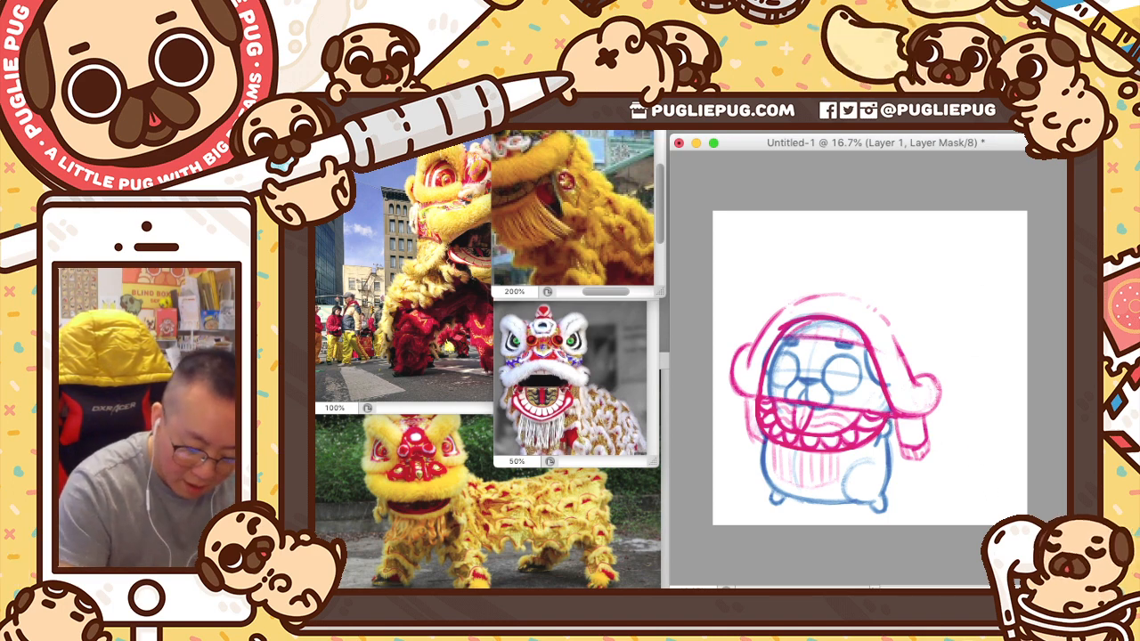
- Redraw the pug's hind leg curve in blue on Layer 1, undoing the trial shift of the body
key(super+z)
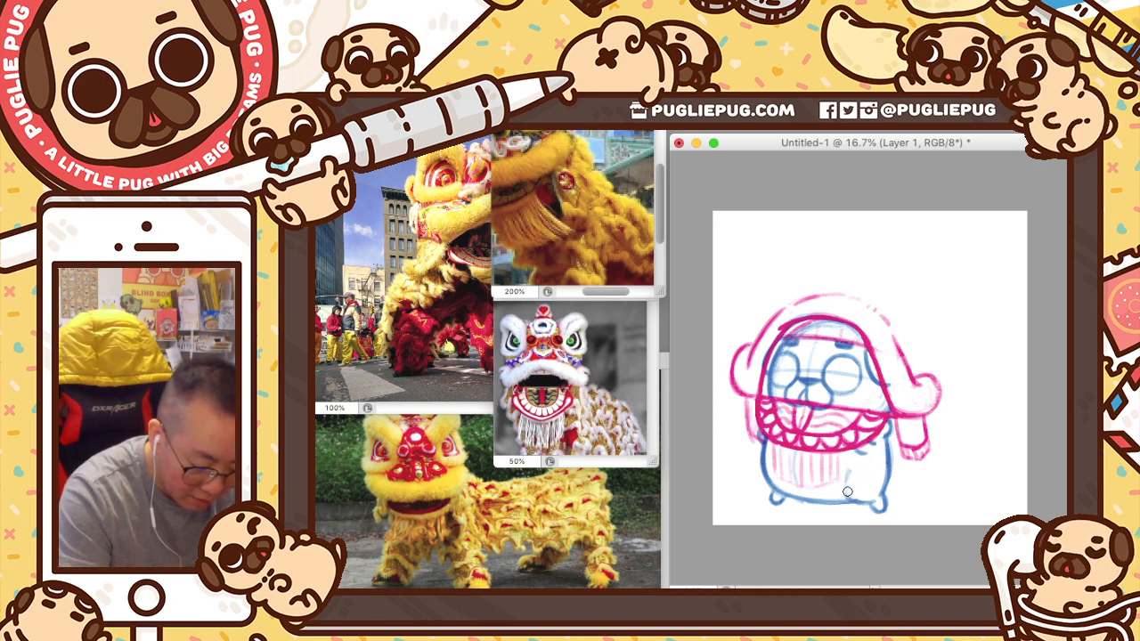
key(ctrl+z)
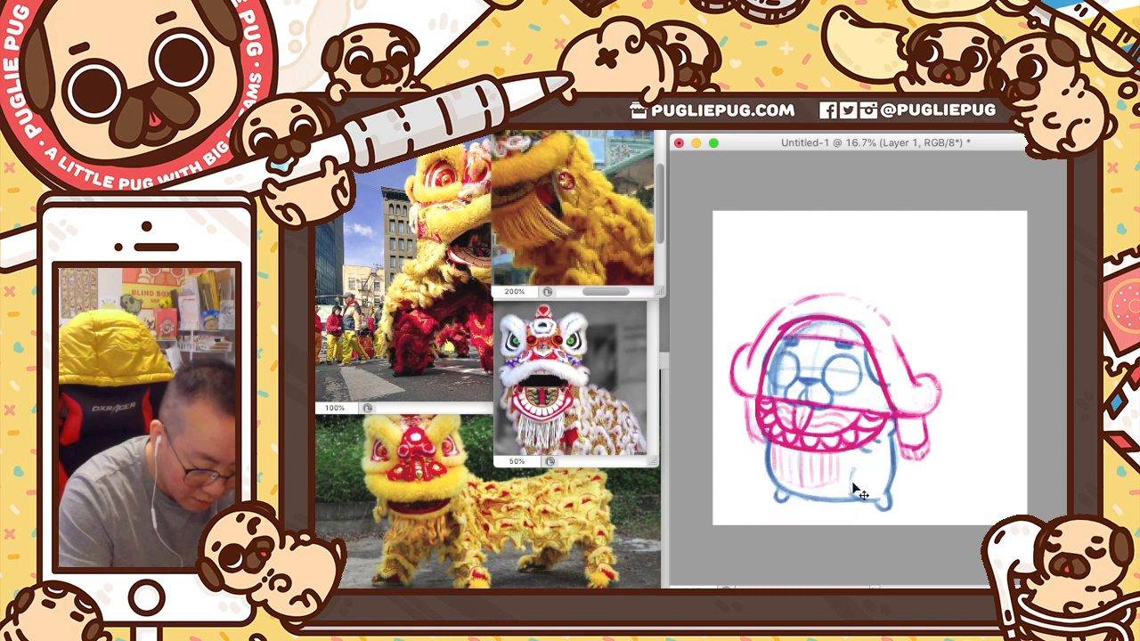
key(ctrl+z)
drag(853, 472, 847, 499)
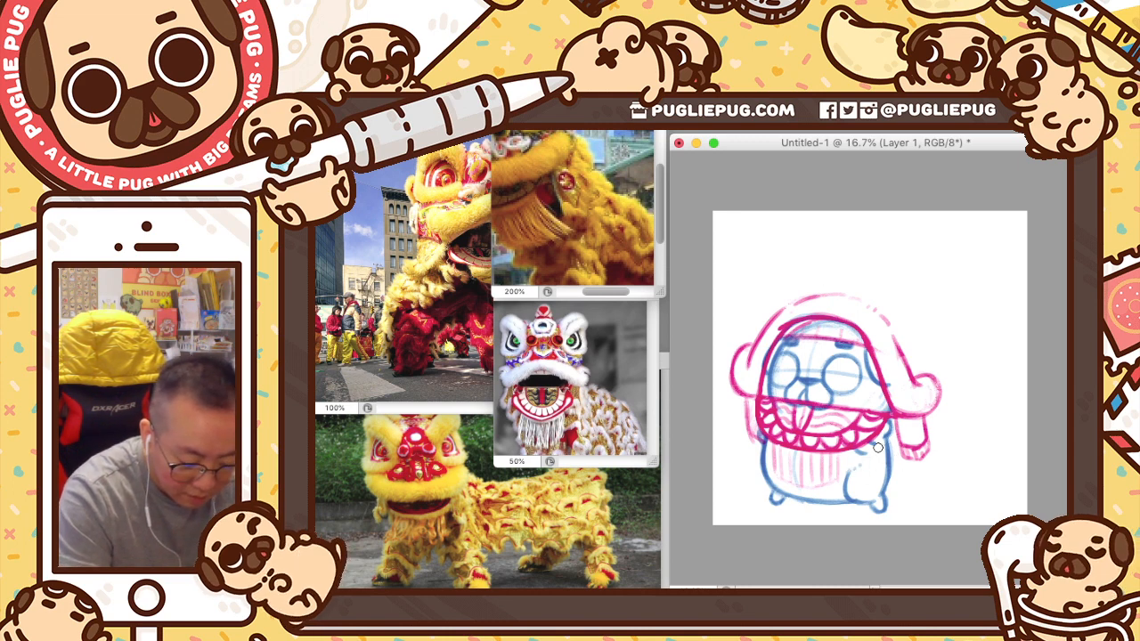
- With the yellow lion reference framed on its head, sketch the left and top arc of a large pink dome above the headdress on Layer 2
key(alt+shift+super+n)
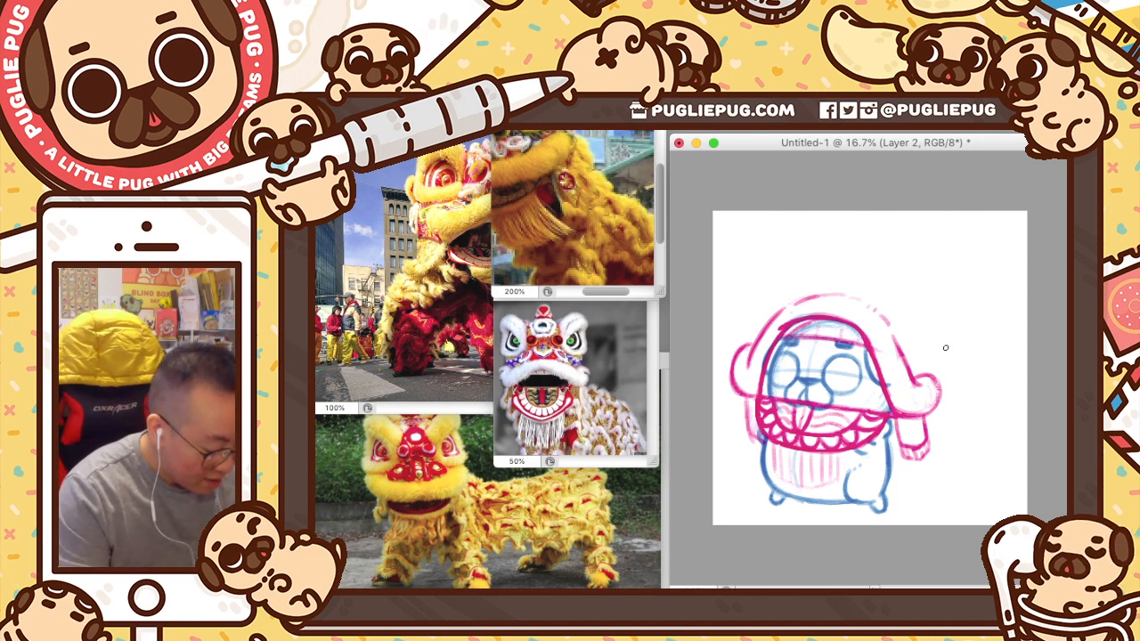
drag(658, 204, 657, 161)
drag(606, 290, 588, 287)
drag(657, 194, 658, 206)
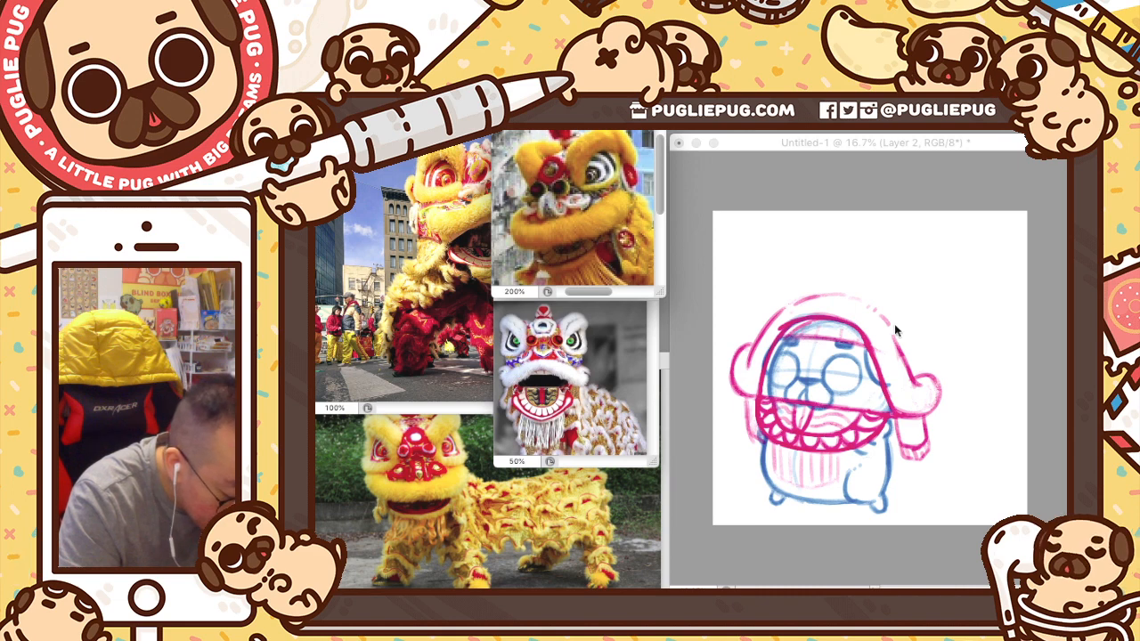
click(864, 272)
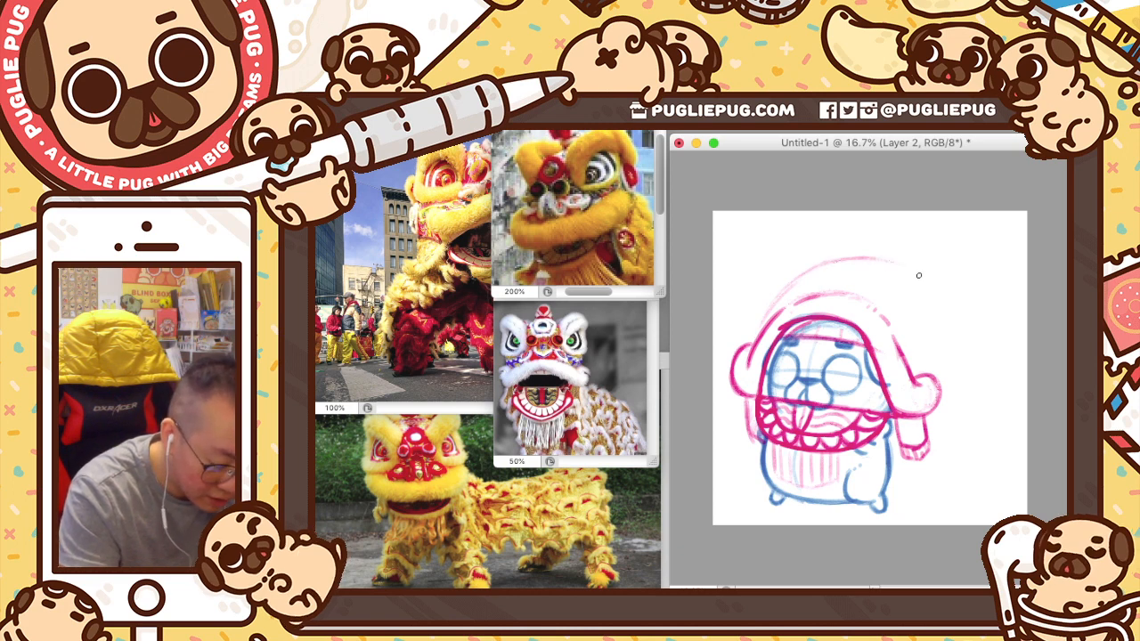
drag(814, 272, 908, 266)
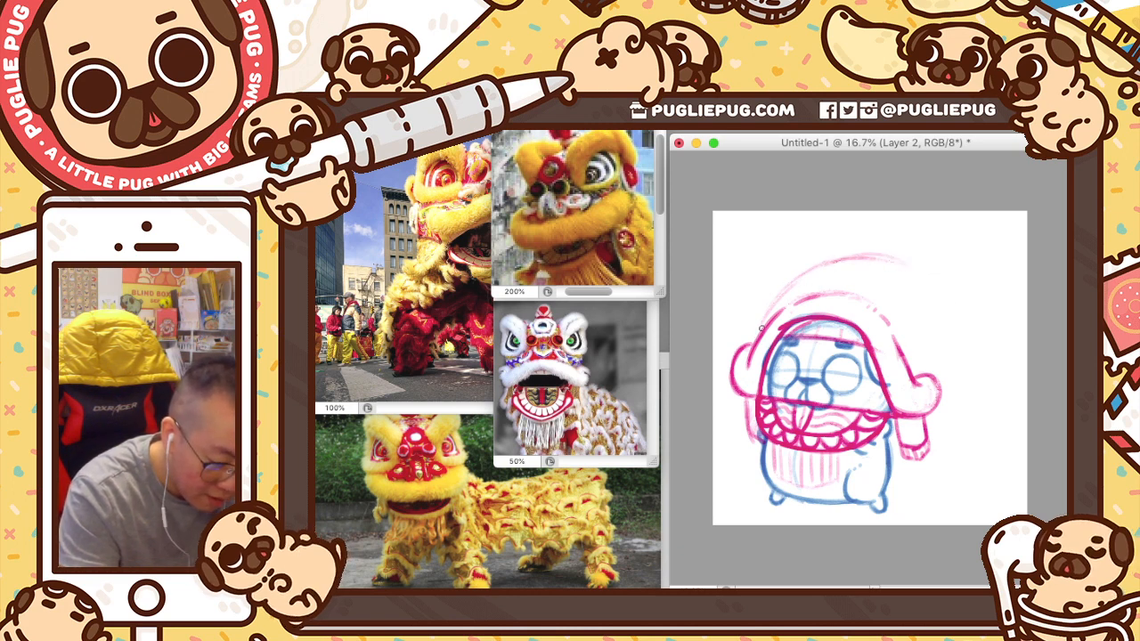
mouse_move(768, 296)
mouse_down()
mouse_move(866, 259)
mouse_move(939, 276)
mouse_up()
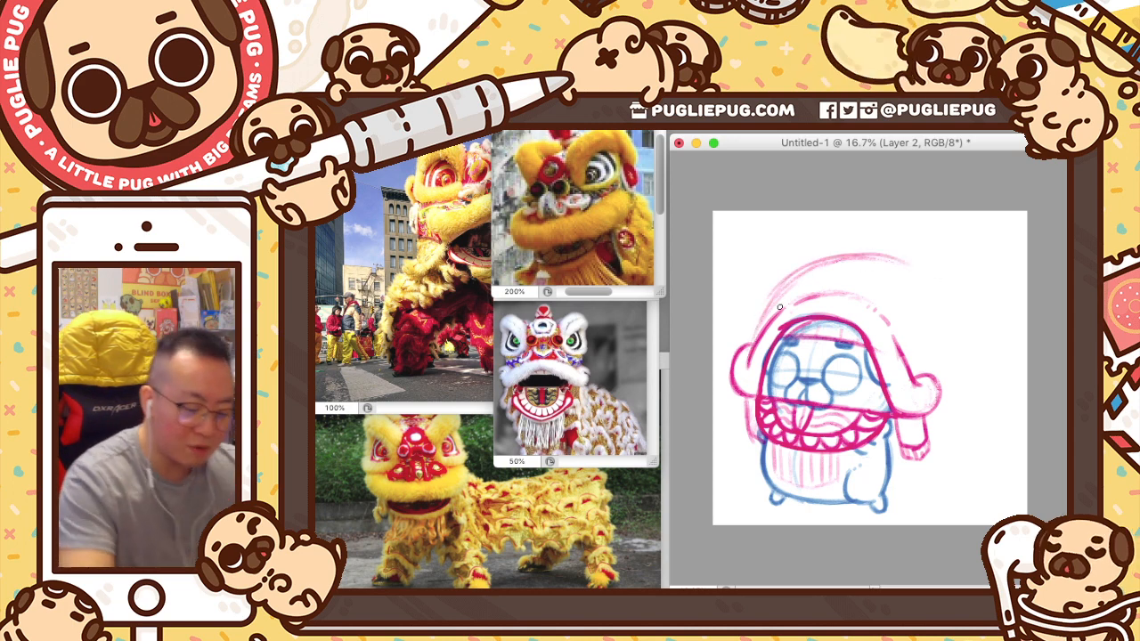
mouse_move(754, 342)
mouse_down()
mouse_move(779, 292)
mouse_move(773, 301)
mouse_up()
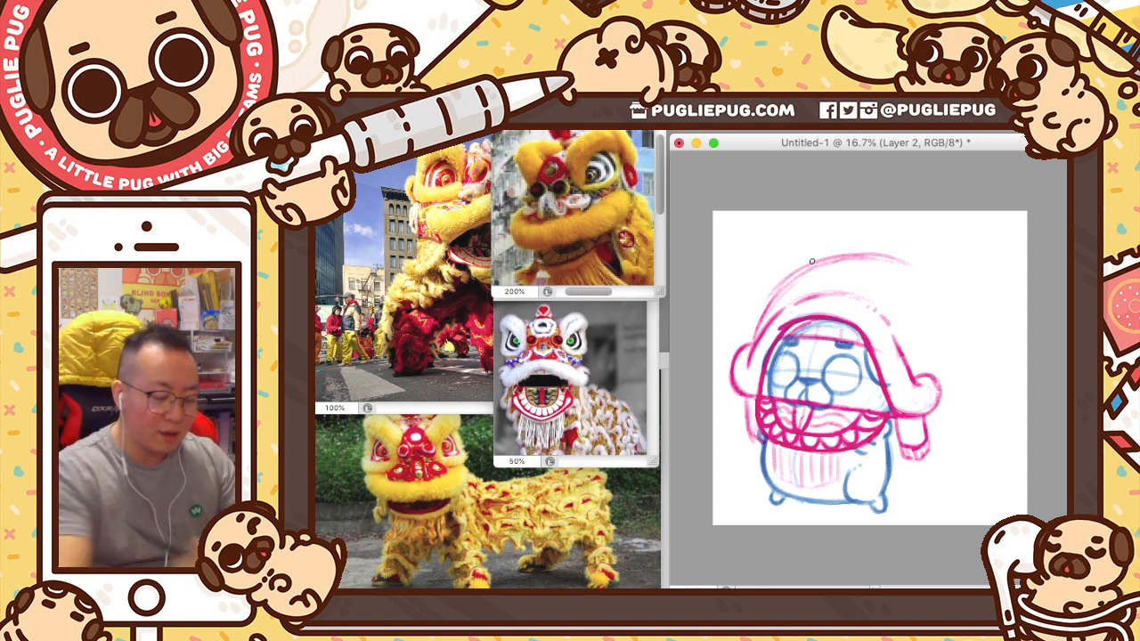
- Continue the pink dome outline down to the right flap and add scalloped fur tufts along its back edge
mouse_move(769, 309)
mouse_down()
mouse_move(834, 264)
mouse_move(809, 270)
mouse_move(927, 280)
mouse_up()
key(super+z)
key(super+z)
drag(833, 260, 926, 280)
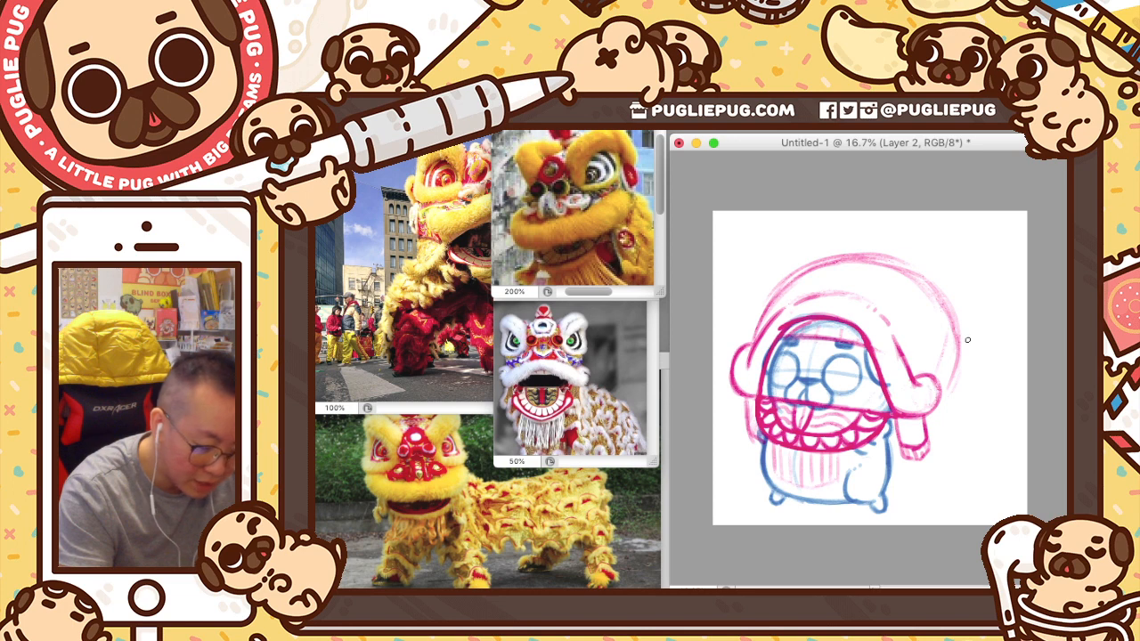
mouse_move(960, 330)
mouse_down()
mouse_move(962, 409)
mouse_move(957, 361)
mouse_move(969, 395)
mouse_move(958, 394)
mouse_move(960, 417)
mouse_move(936, 410)
mouse_move(961, 395)
mouse_up()
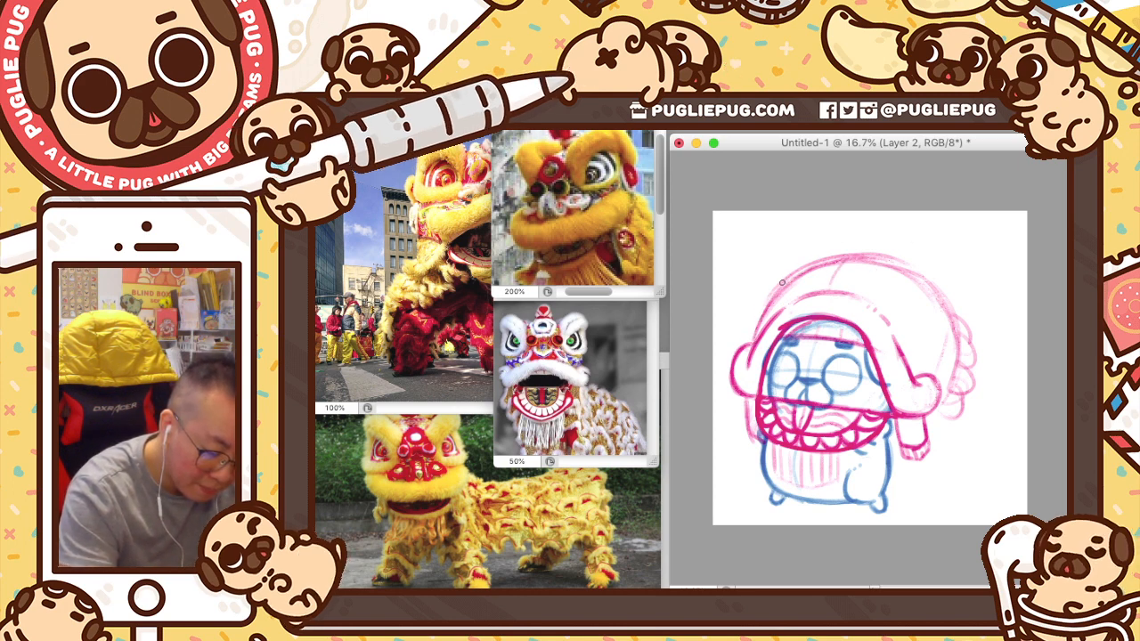
drag(876, 257, 949, 315)
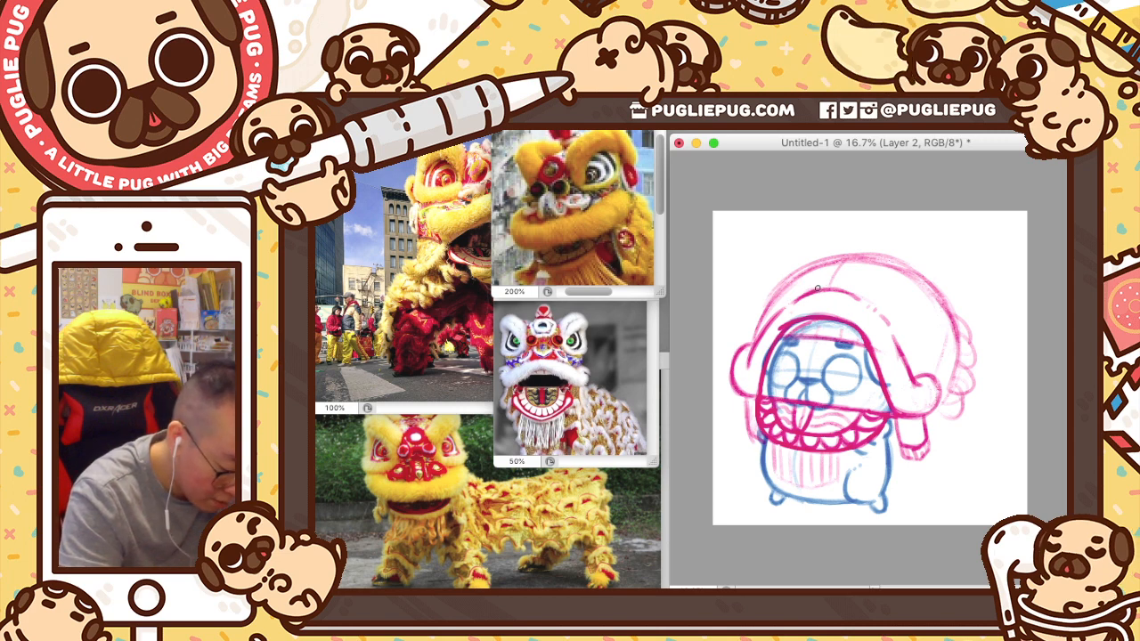
- Enlarge the street lion reference photo to 300% to examine its muzzle and eyes, with the yellow lion reference back in front
click(455, 278)
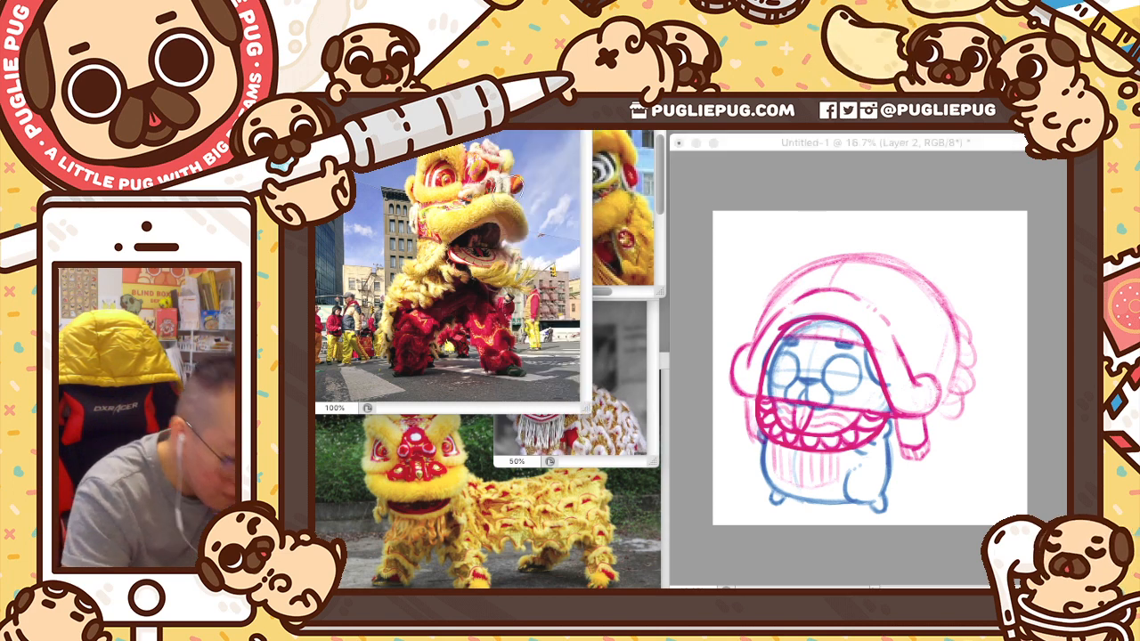
key(super+equal)
key(super+equal)
drag(510, 196, 513, 349)
scroll(525, 409, right, 3)
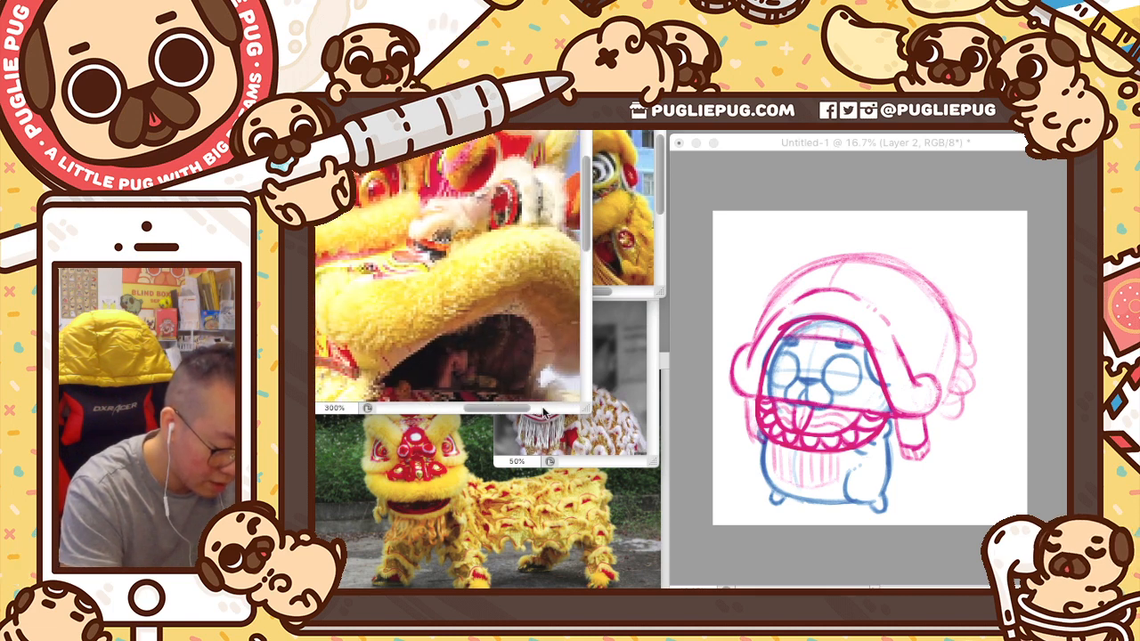
scroll(529, 412, right, 3)
scroll(530, 411, left, 1)
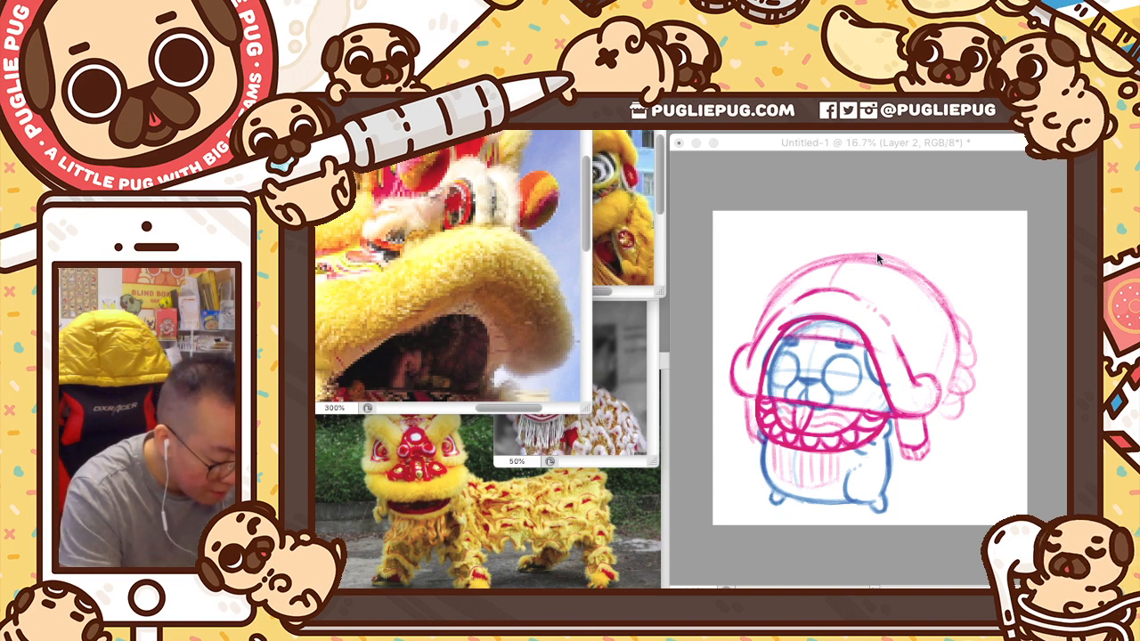
click(618, 245)
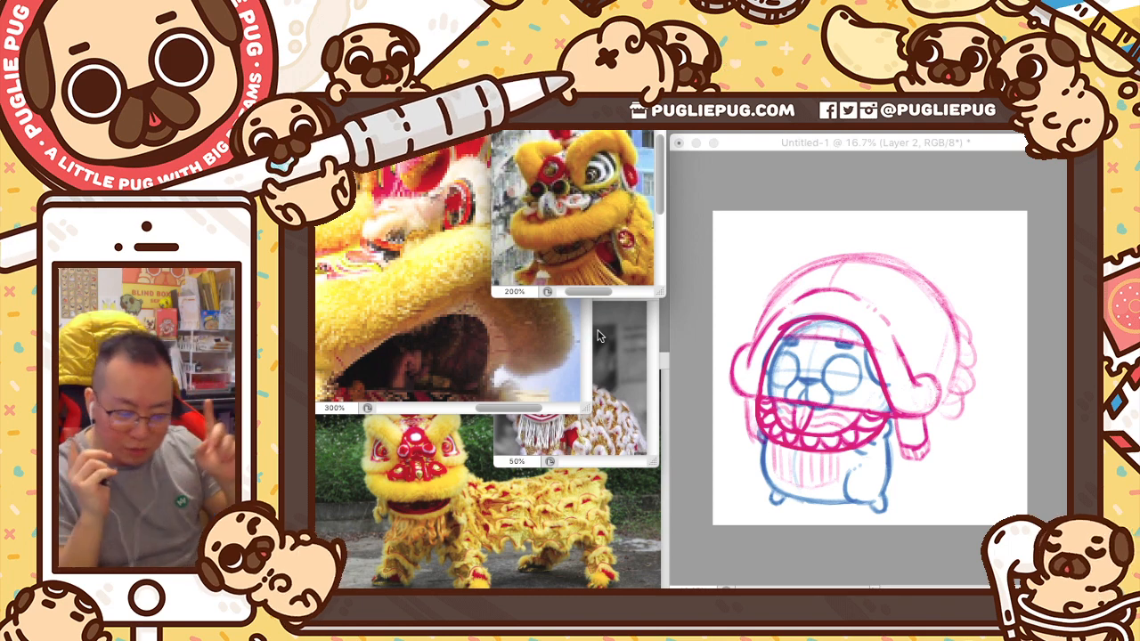
- Sketch the lion's nose in pink at the top of the dome, with a central arch and a round nostril on each side
click(831, 281)
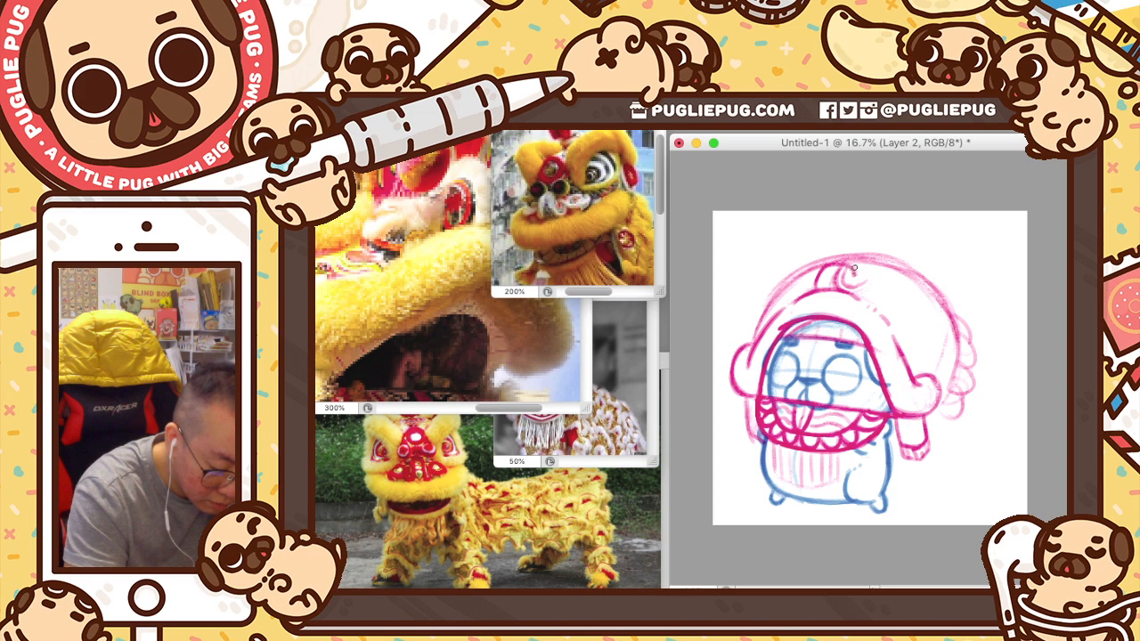
key(b)
drag(851, 269, 836, 265)
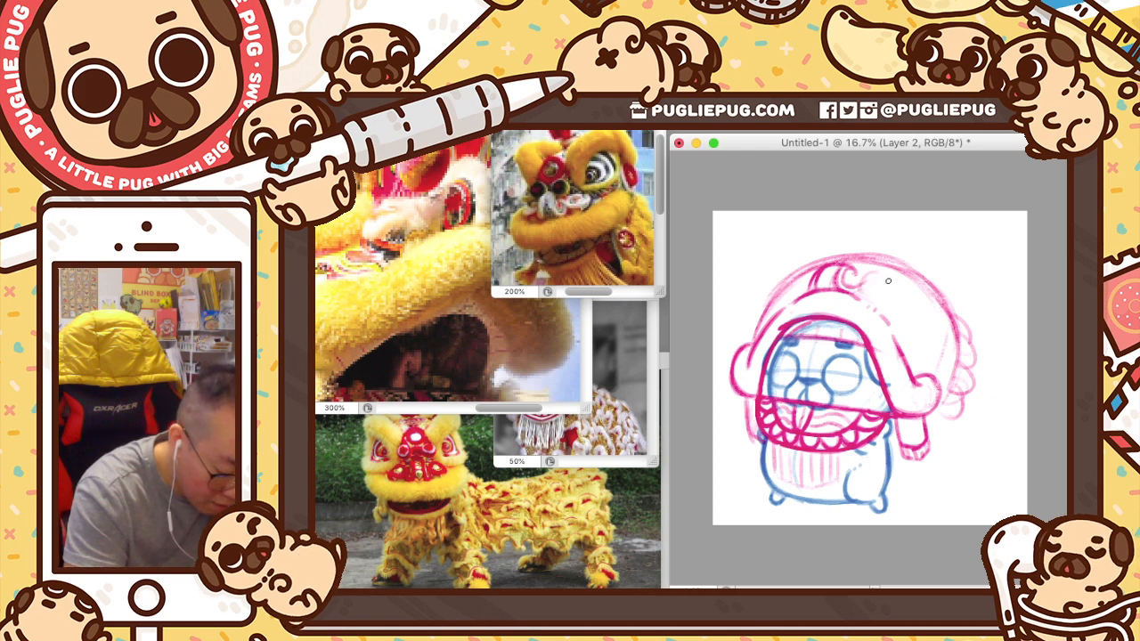
mouse_move(882, 273)
mouse_down()
mouse_move(888, 298)
mouse_move(875, 300)
mouse_move(890, 281)
mouse_move(886, 298)
mouse_up()
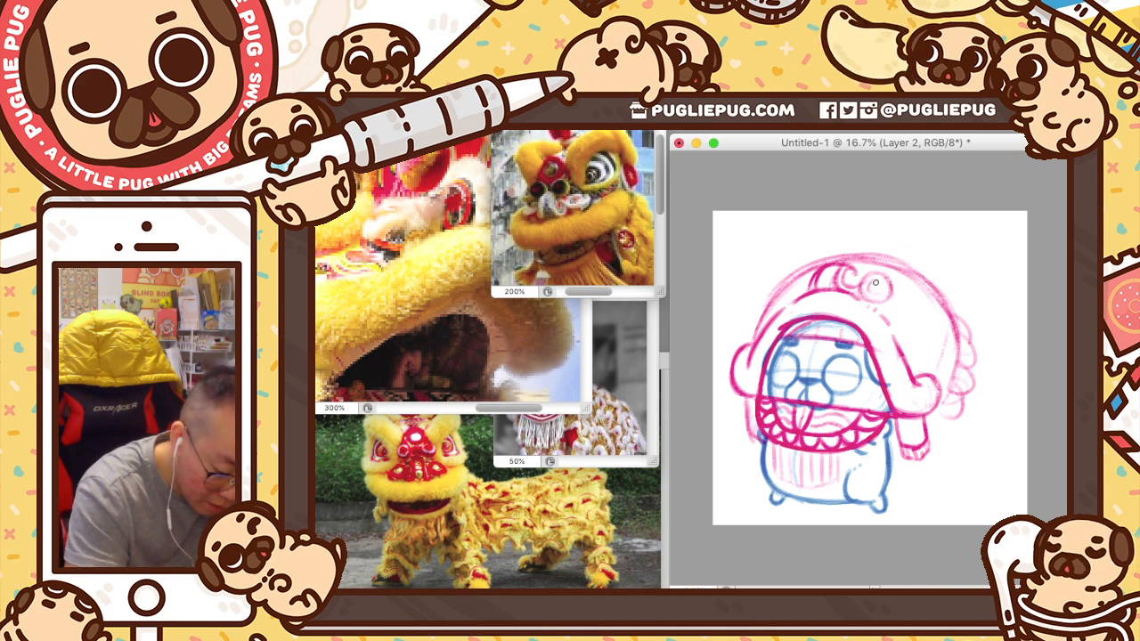
mouse_move(875, 282)
mouse_down()
mouse_move(879, 294)
mouse_move(849, 260)
mouse_up()
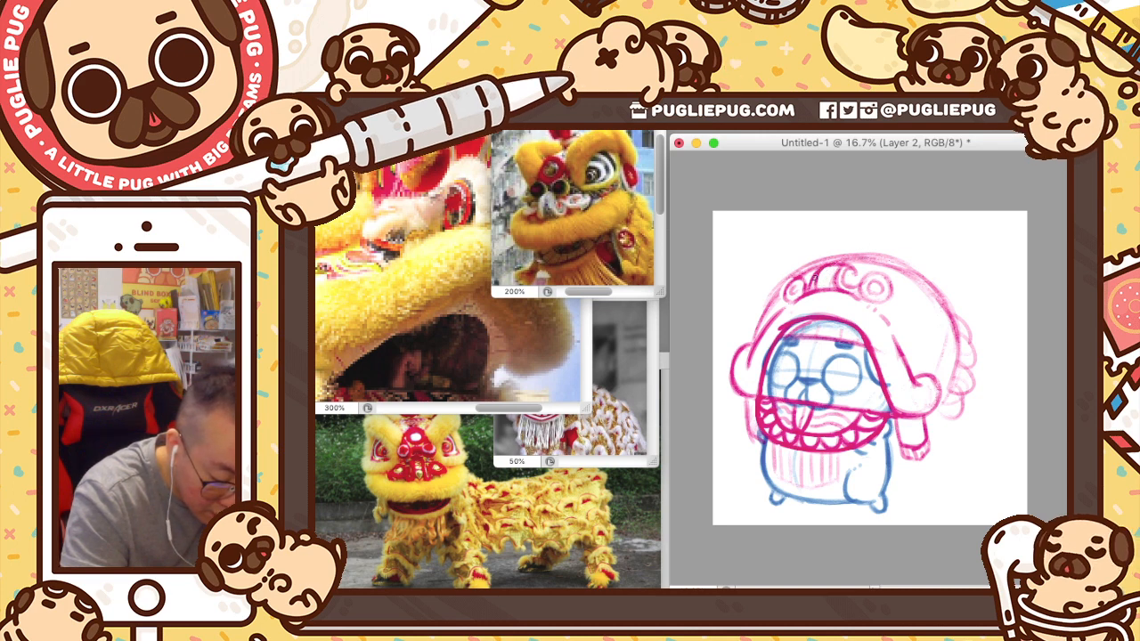
- Rework the central arch of the lion's nose between the two nostrils on Layer 2
key(v)
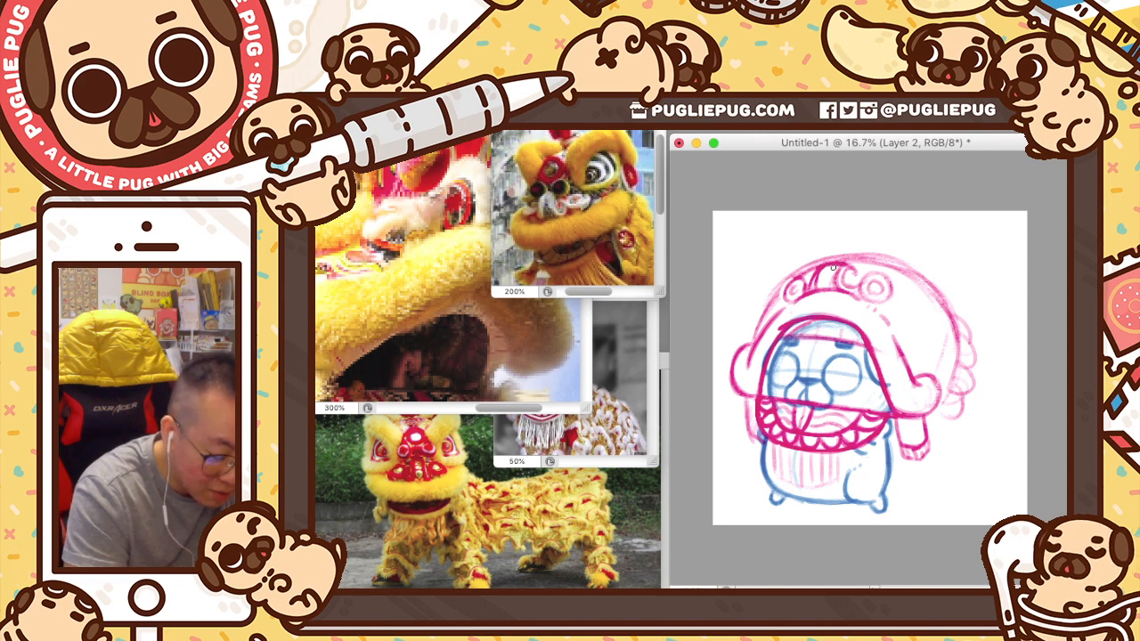
key(super+z)
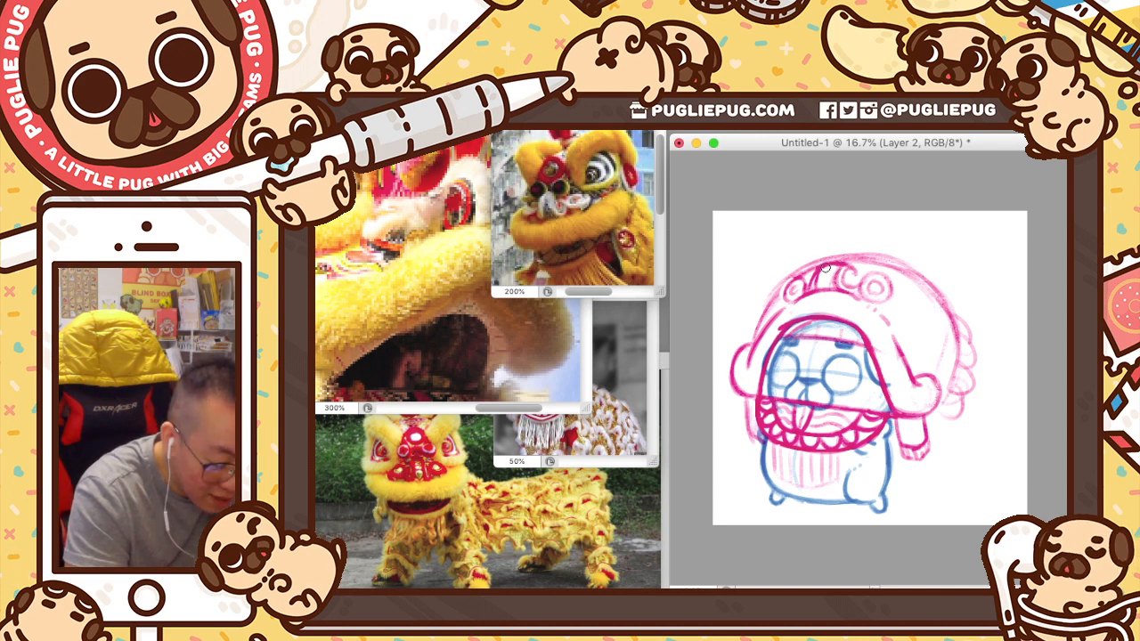
drag(822, 270, 847, 265)
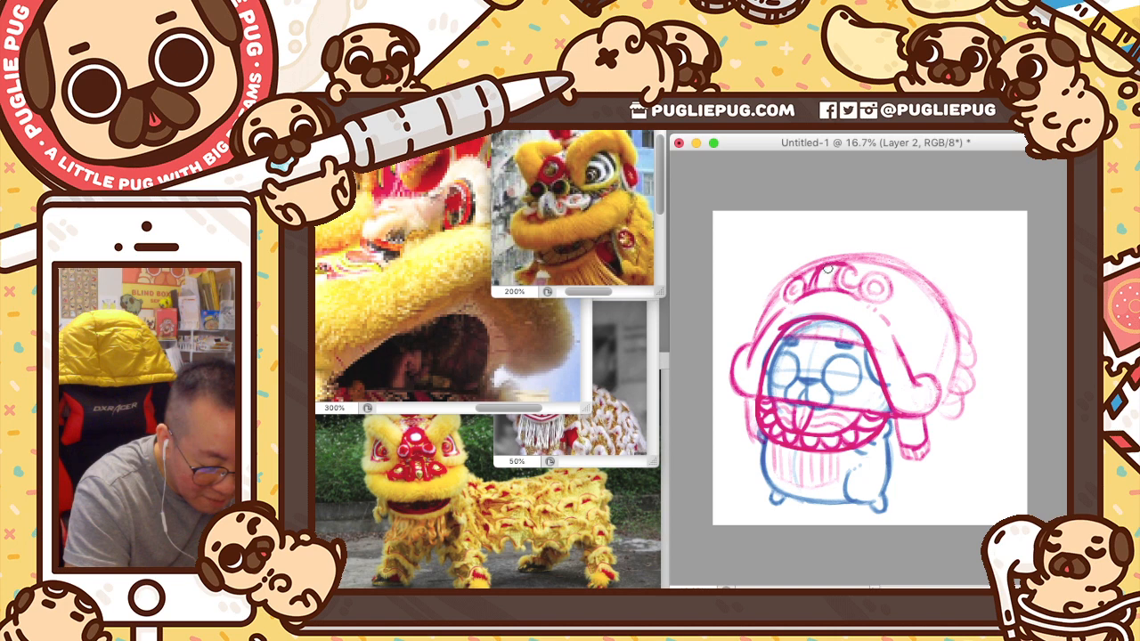
drag(833, 267, 849, 264)
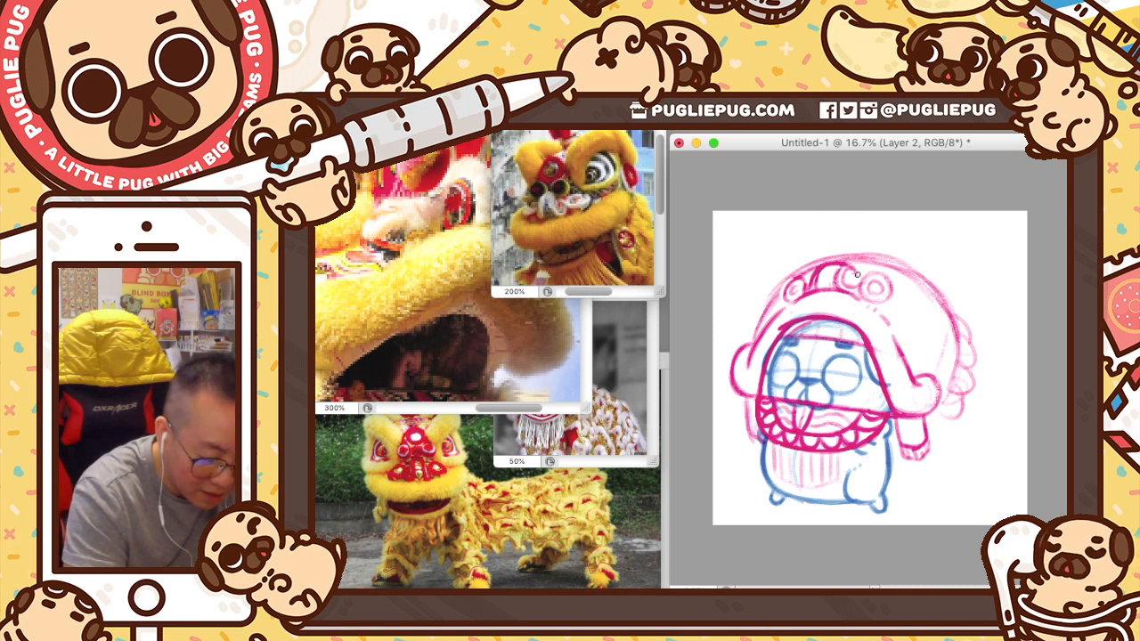
- Draw a pair of round pink balls above the nose, one over each nostril
drag(858, 274, 862, 287)
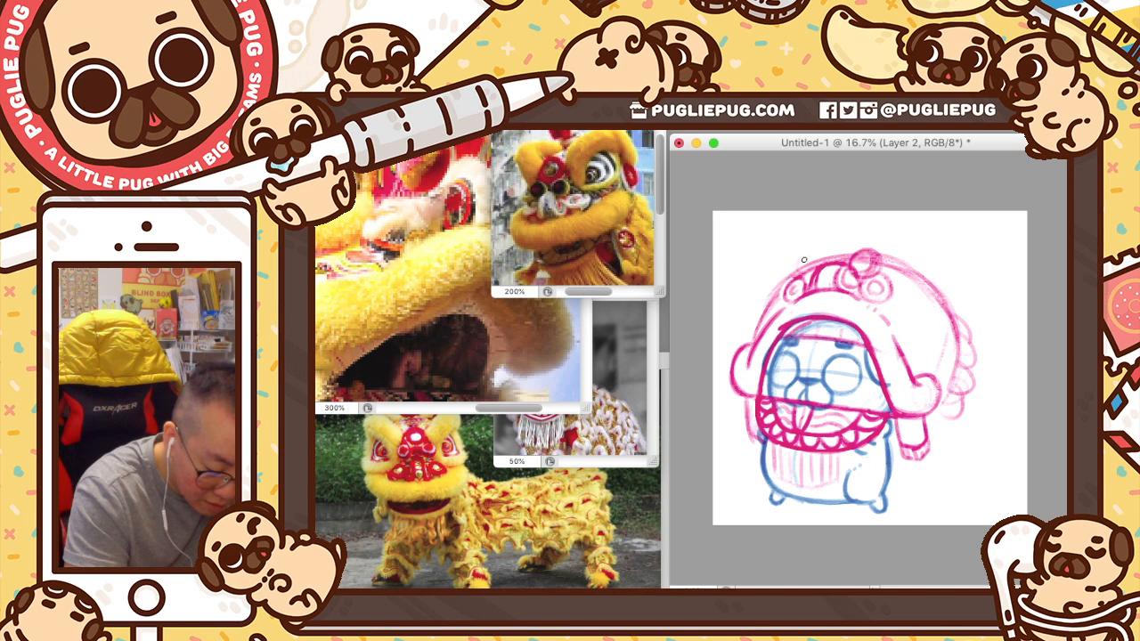
drag(796, 260, 825, 251)
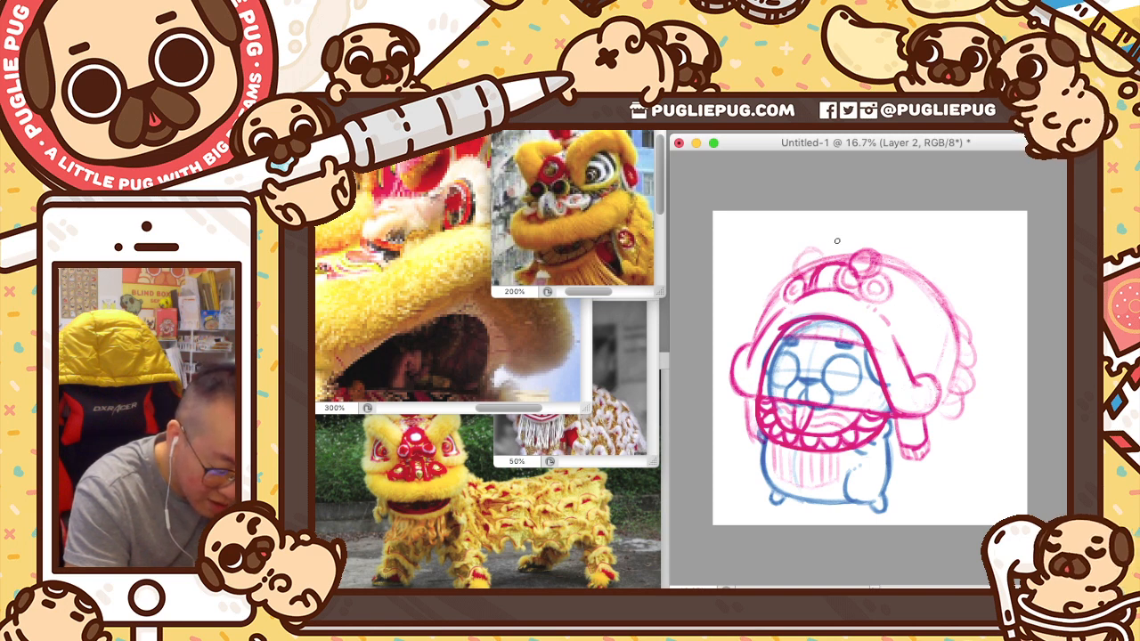
mouse_move(795, 268)
mouse_down()
mouse_move(817, 254)
mouse_move(793, 280)
mouse_move(819, 268)
mouse_move(791, 262)
mouse_move(810, 256)
mouse_move(809, 272)
mouse_move(793, 271)
mouse_up()
mouse_move(860, 249)
mouse_down()
mouse_move(850, 263)
mouse_move(862, 270)
mouse_up()
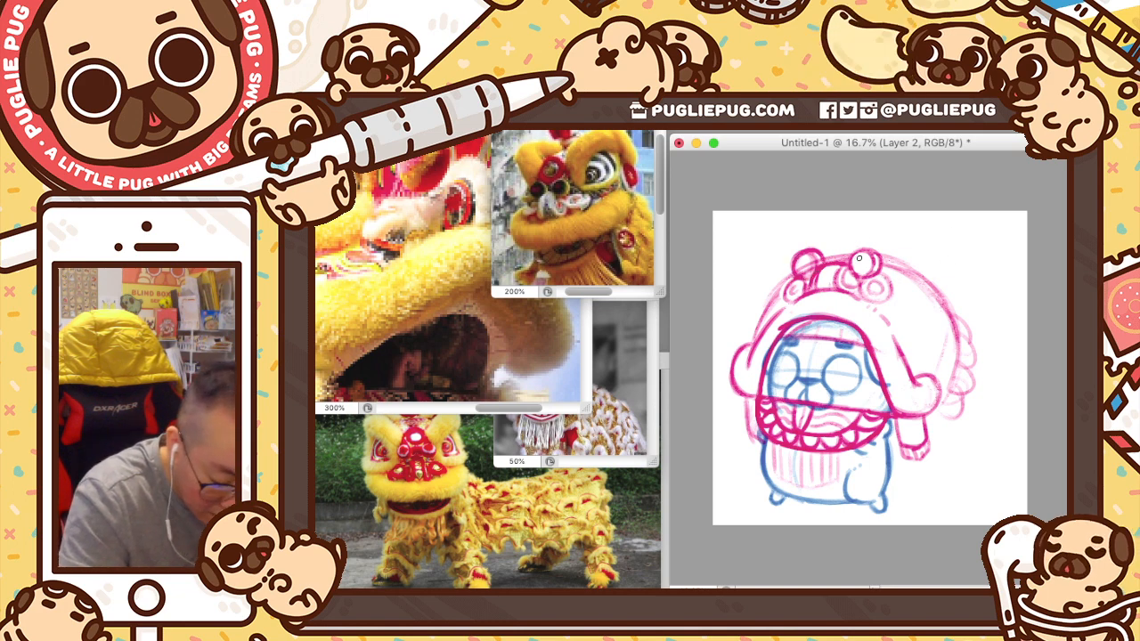
- Select the right ball above the lion's nose, enlarge it slightly and deselect it
mouse_move(857, 243)
mouse_down()
mouse_move(882, 254)
mouse_move(870, 278)
mouse_up()
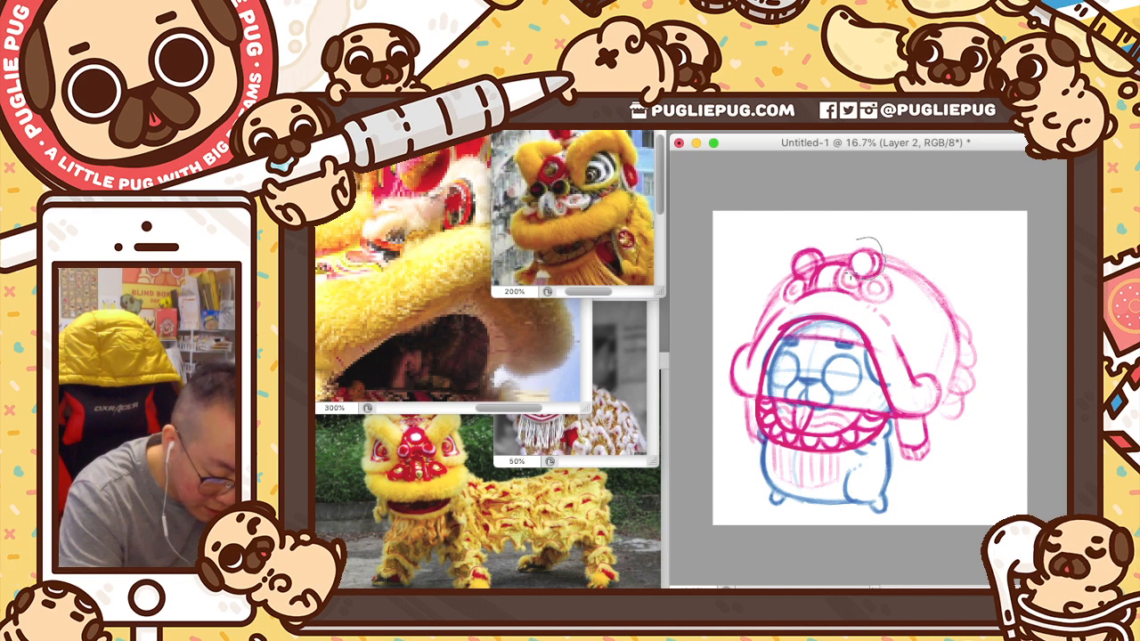
key(ctrl+t)
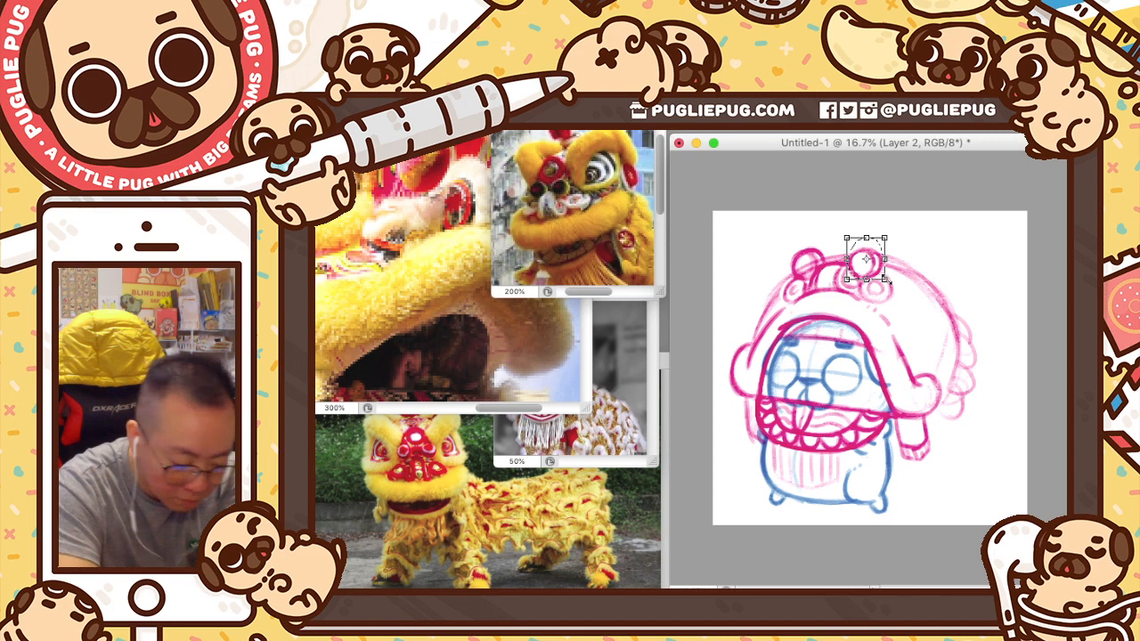
drag(886, 280, 888, 283)
key(Return)
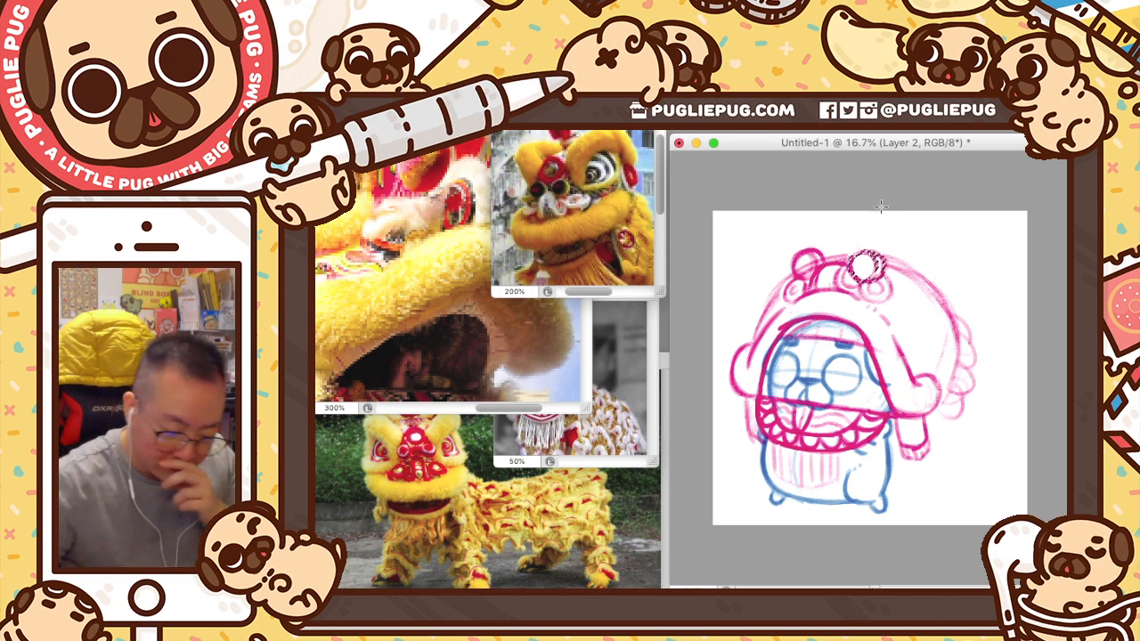
key(ctrl+d)
key(b)
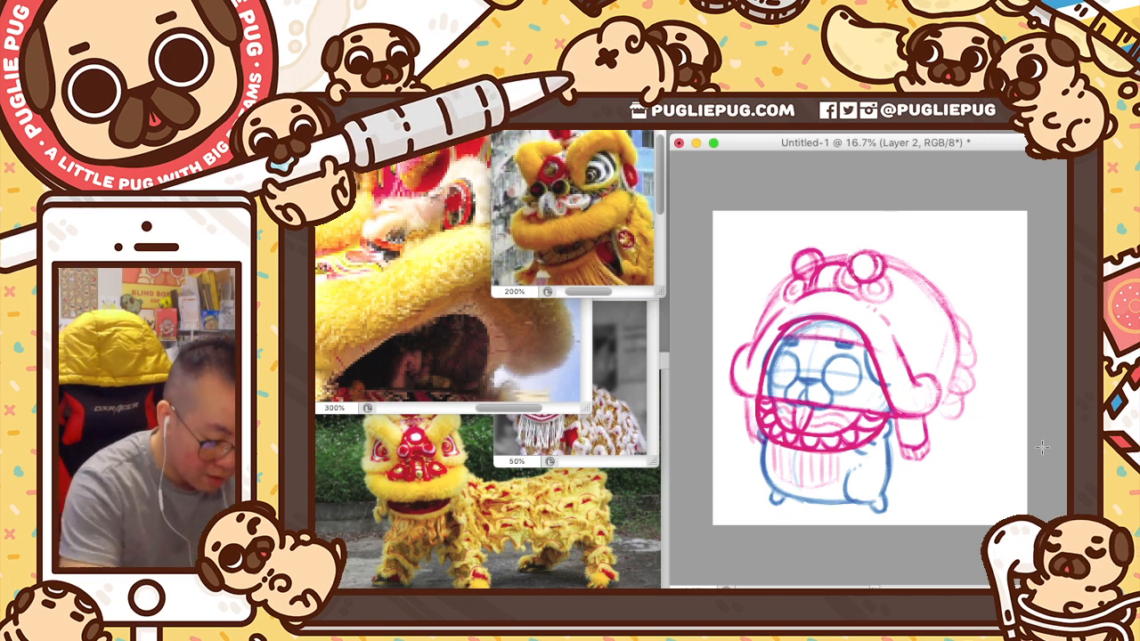
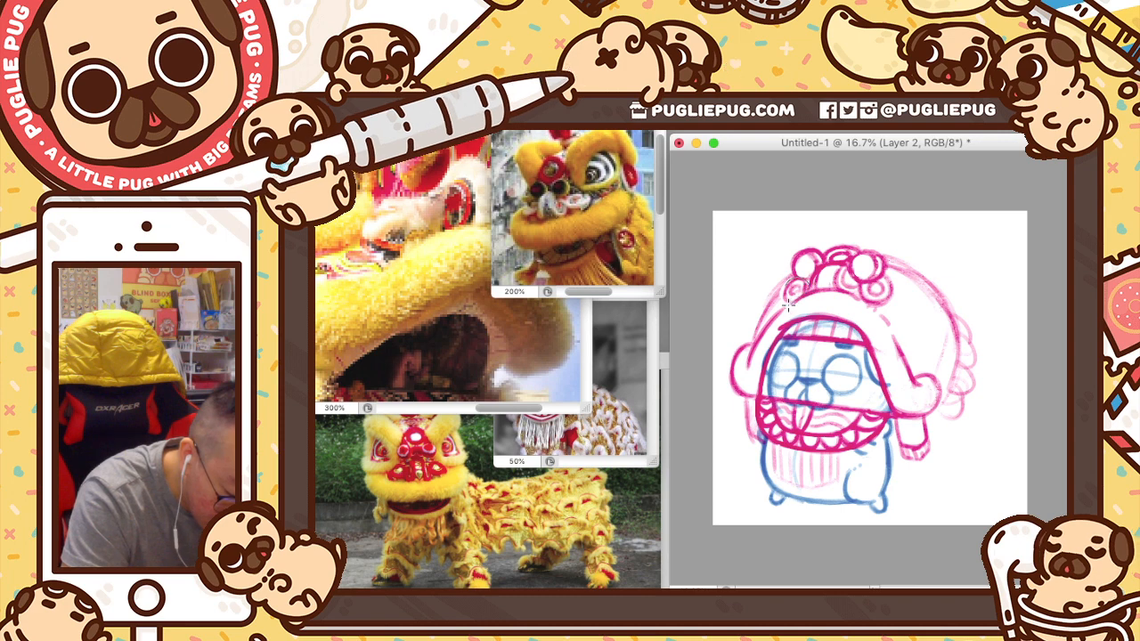
- Enlarge the selected left nostril of the lion's nose slightly and deselect it
key(super+t)
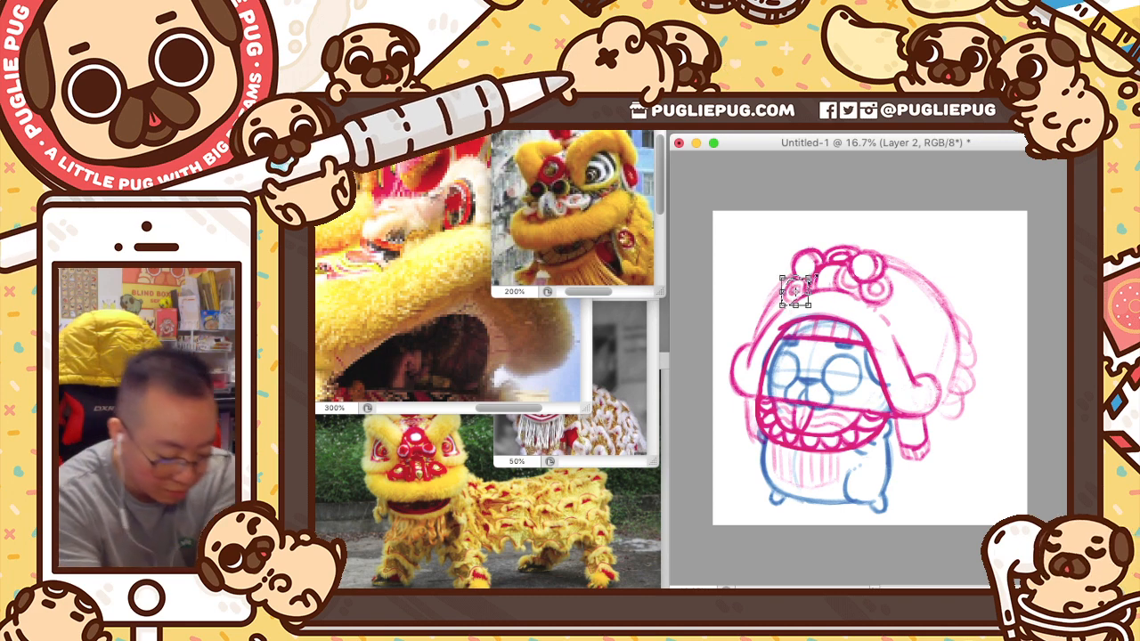
drag(813, 273, 814, 271)
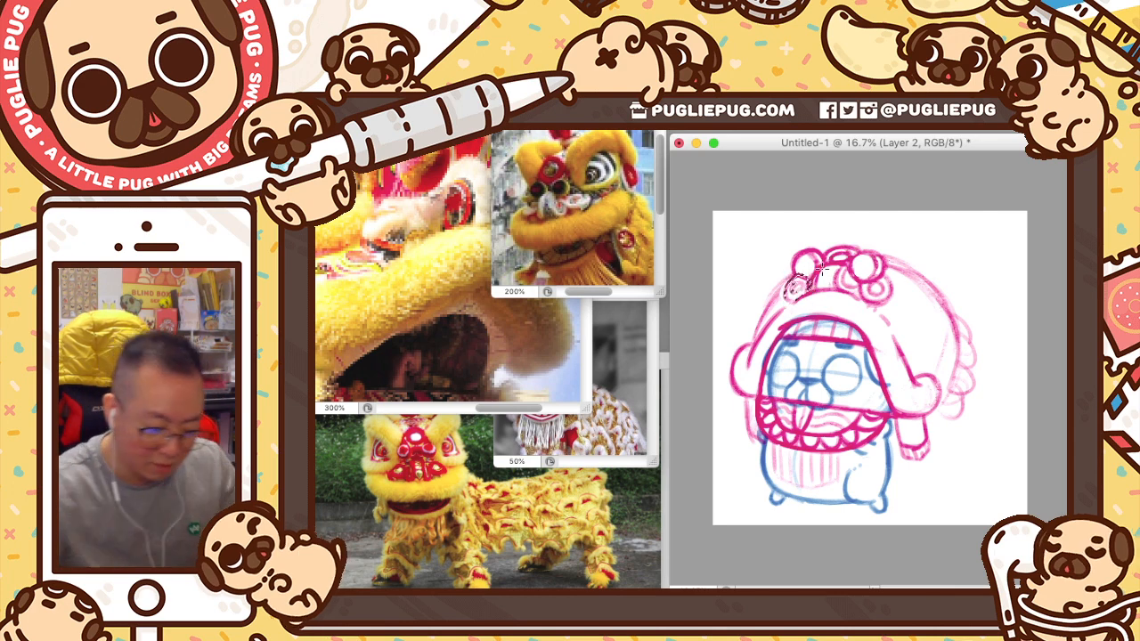
key(Return)
key(super+d)
key(e)
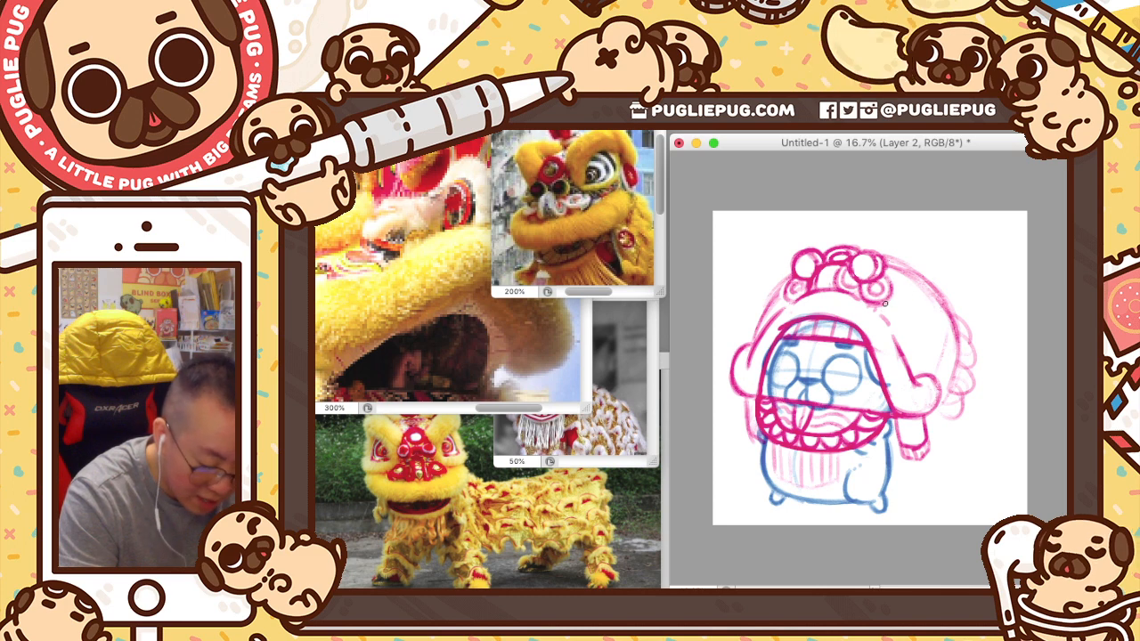
- Sketch a flaring pink eyelid on the dome's right side with two upswept arcs joined at the tip, and a rounded ear outline behind it
drag(898, 285, 938, 261)
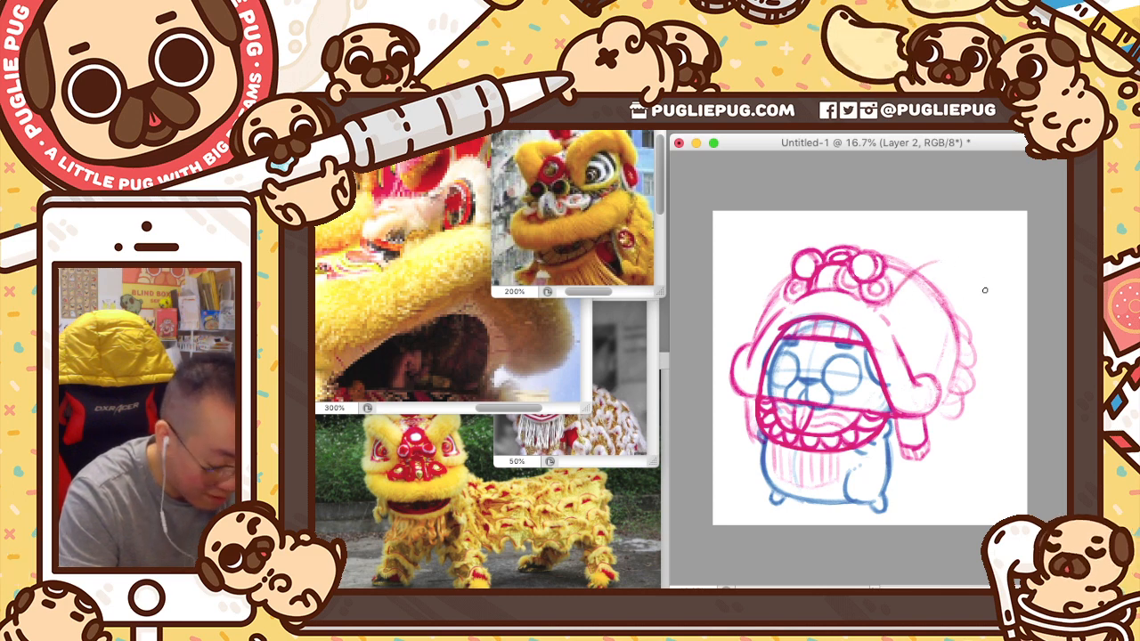
drag(923, 267, 961, 260)
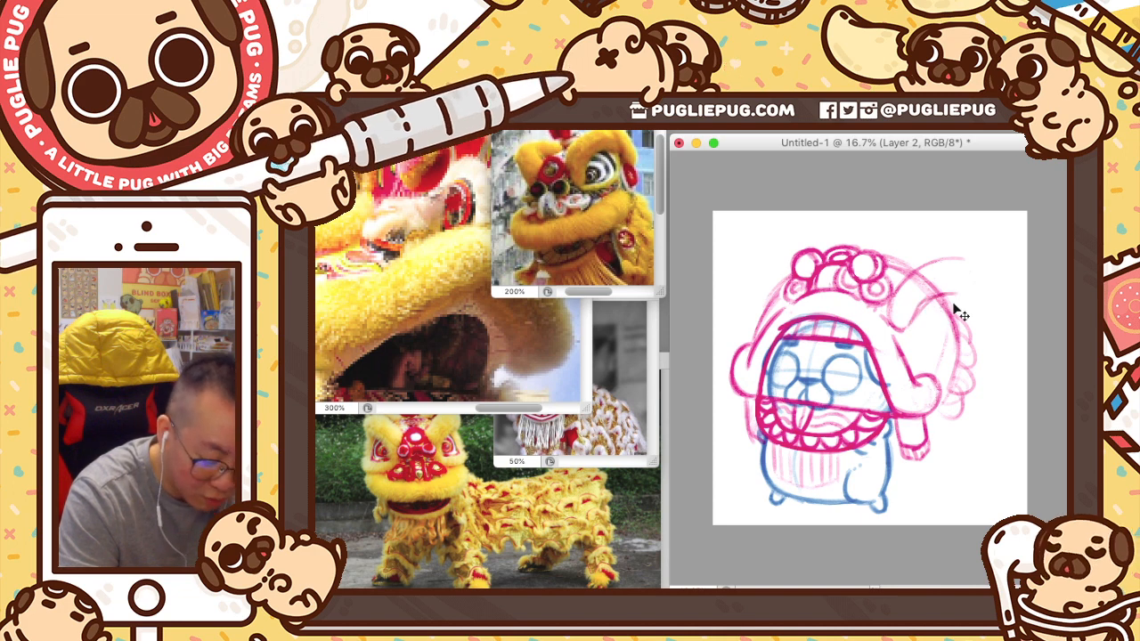
mouse_move(889, 305)
mouse_down()
mouse_move(961, 257)
mouse_move(958, 310)
mouse_up()
key(super+z)
mouse_move(965, 258)
mouse_down()
mouse_move(955, 307)
mouse_move(961, 295)
mouse_up()
mouse_move(907, 327)
mouse_down()
mouse_move(956, 296)
mouse_move(892, 324)
mouse_up()
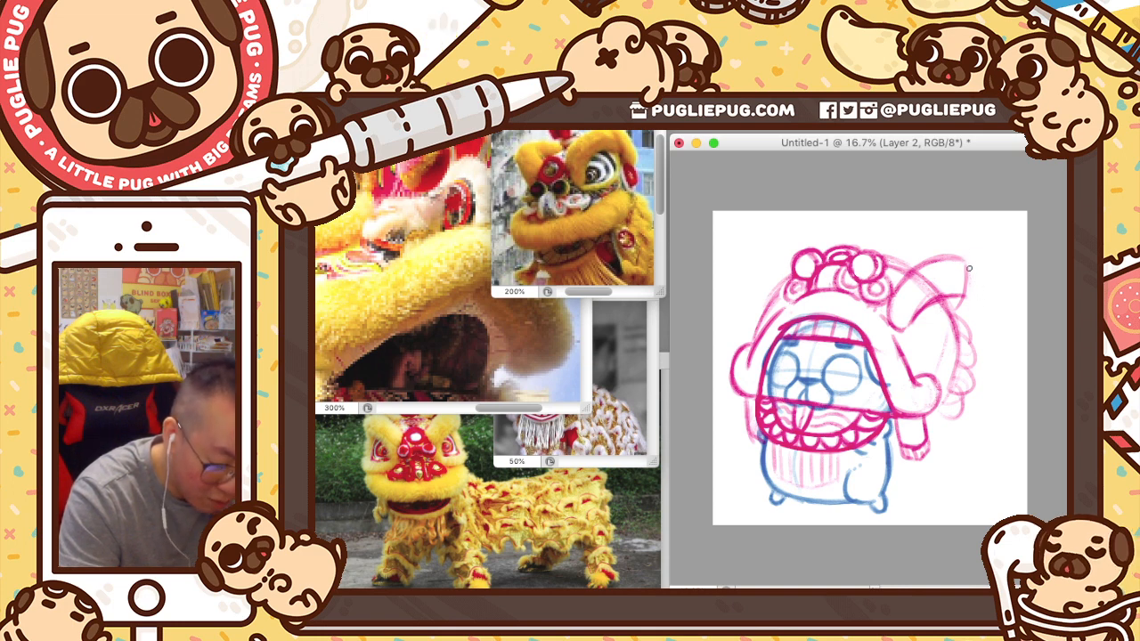
mouse_move(938, 257)
mouse_down()
mouse_move(978, 259)
mouse_move(971, 335)
mouse_move(985, 297)
mouse_up()
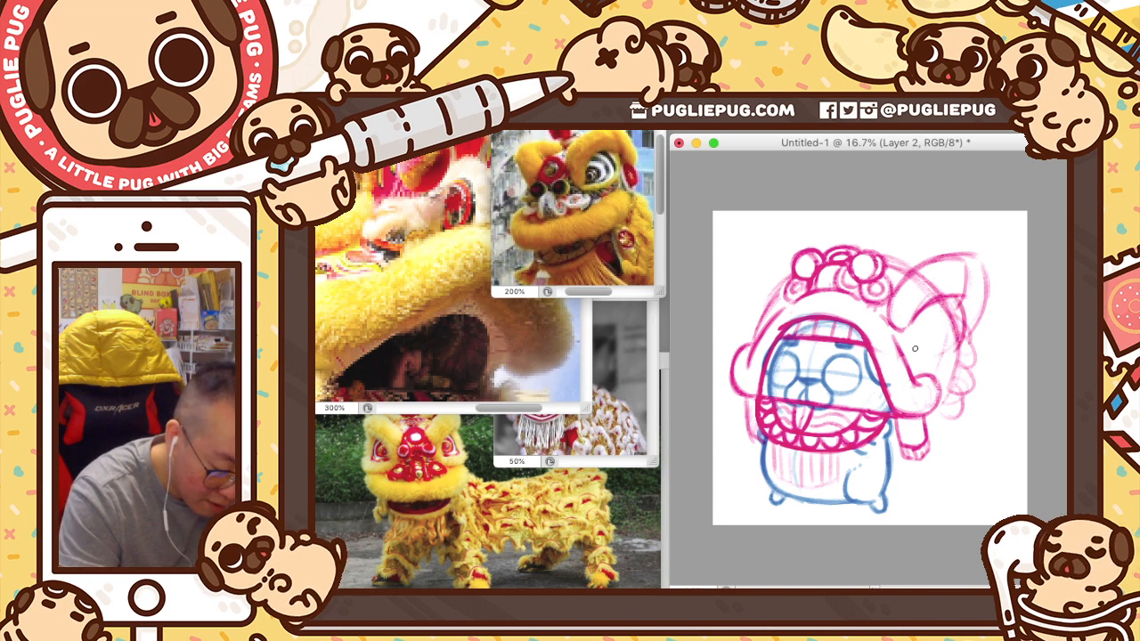
- Complete the lion's eye below the eyelid with a lower outline and concentric inner rings, plus a small oval at its outer edge
mouse_move(901, 344)
mouse_down()
mouse_move(953, 356)
mouse_move(962, 331)
mouse_up()
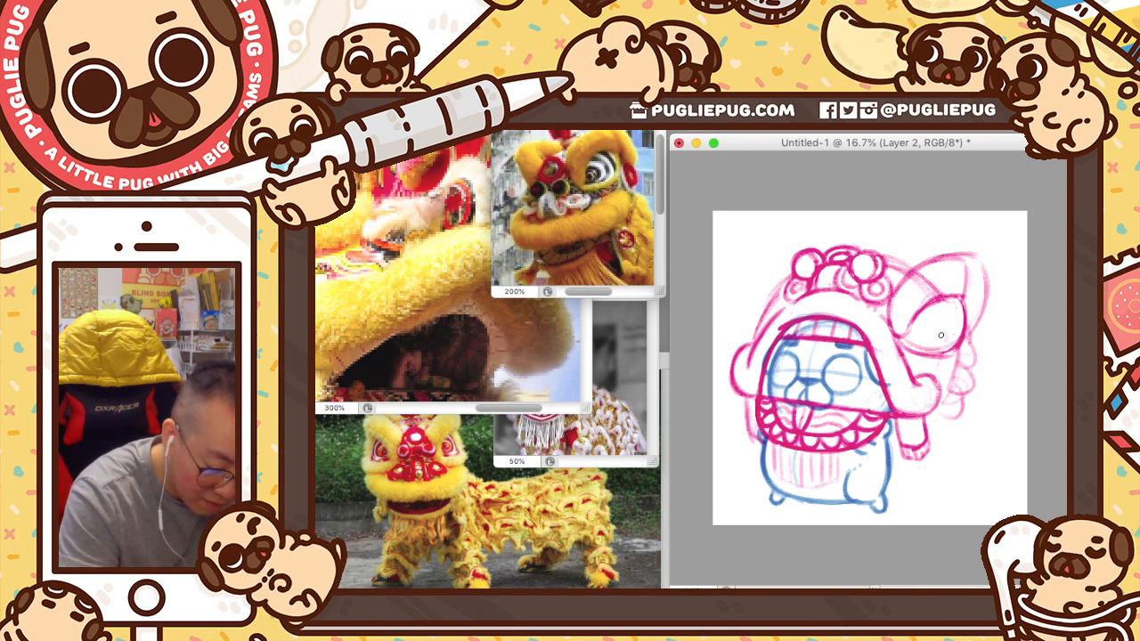
drag(928, 347, 961, 336)
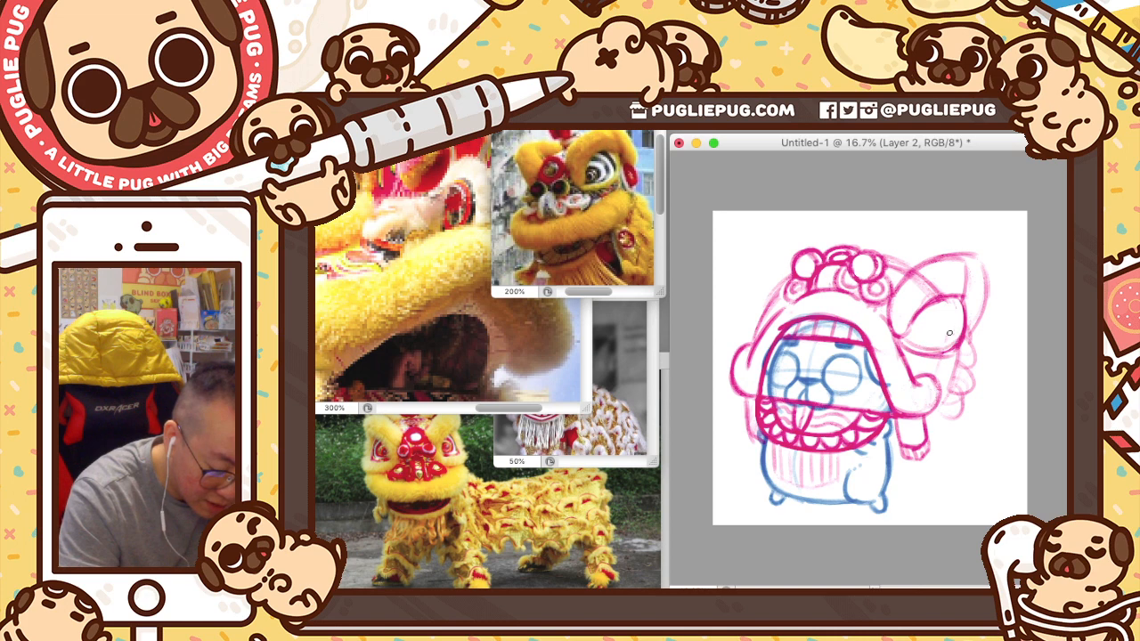
key(super+z)
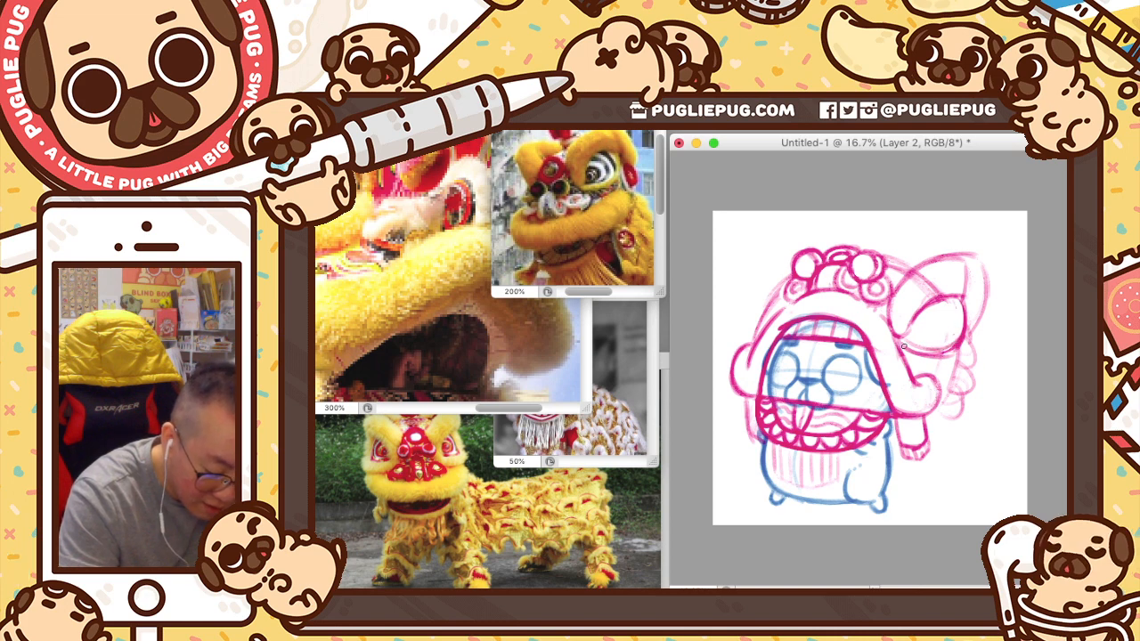
drag(902, 356, 953, 341)
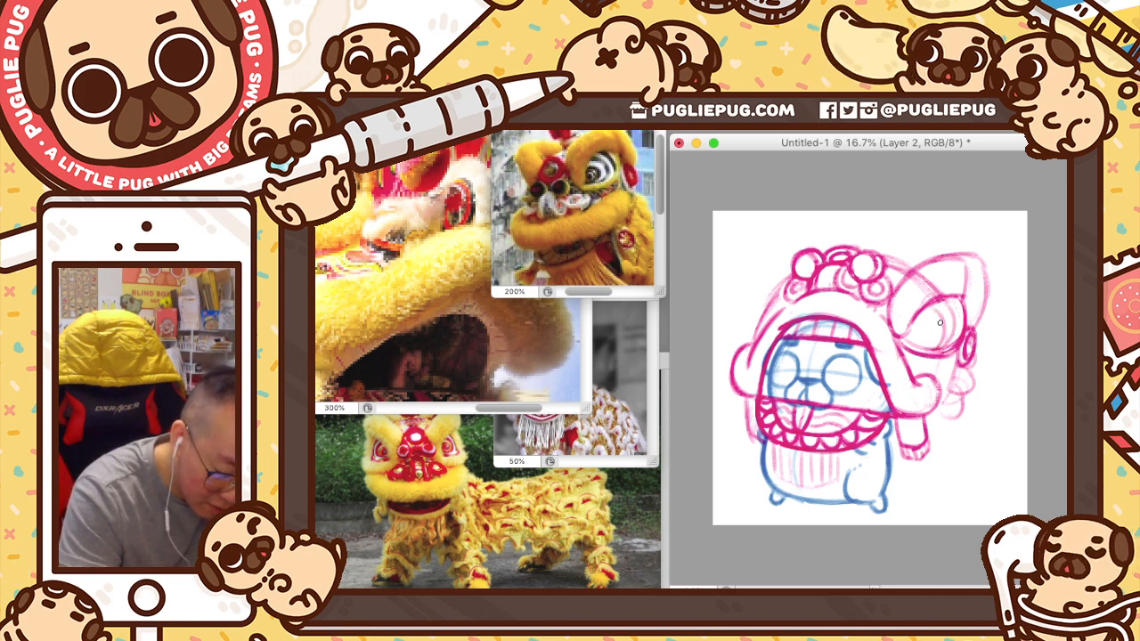
drag(940, 328, 926, 348)
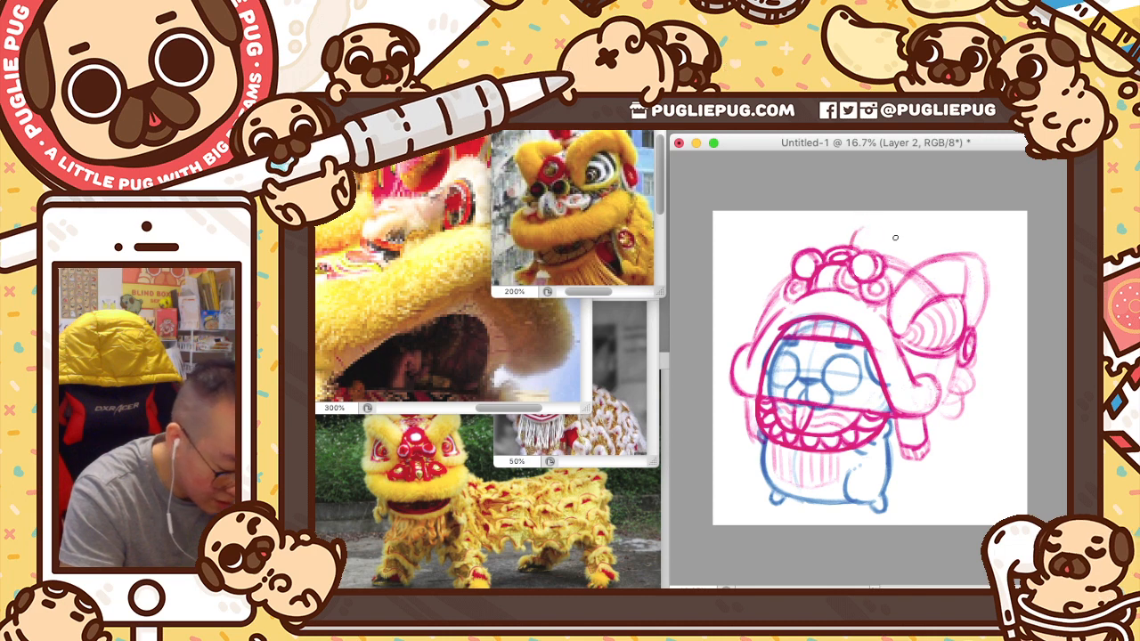
- With the white lion reference in Untitled-4 brought forward, draw a pointed pink horn on top of the dome behind the nose
click(629, 380)
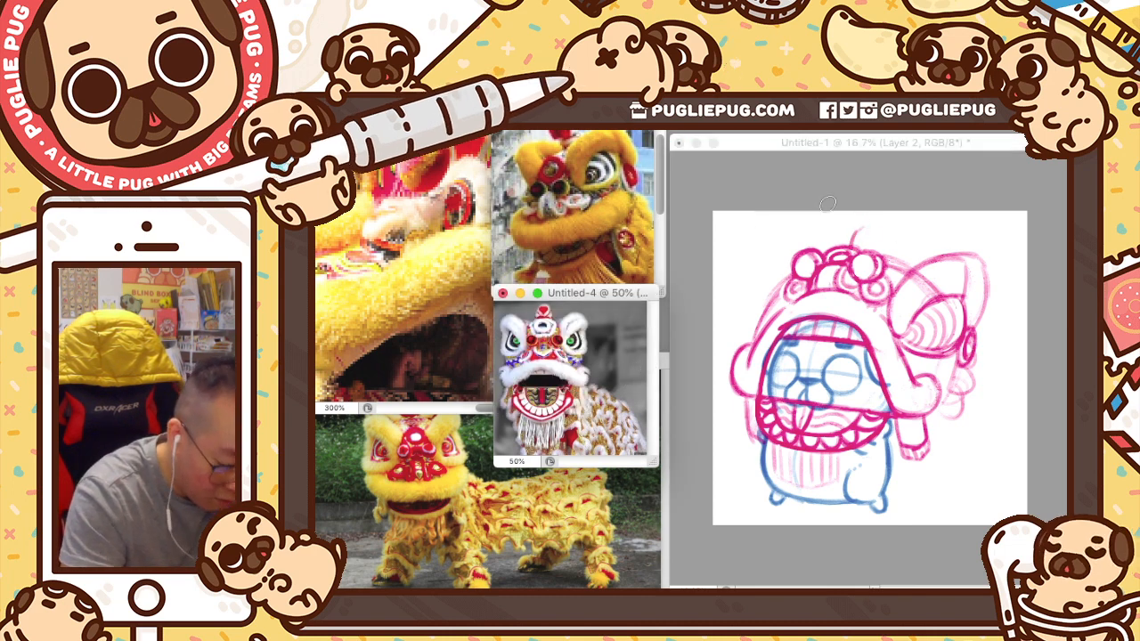
click(874, 231)
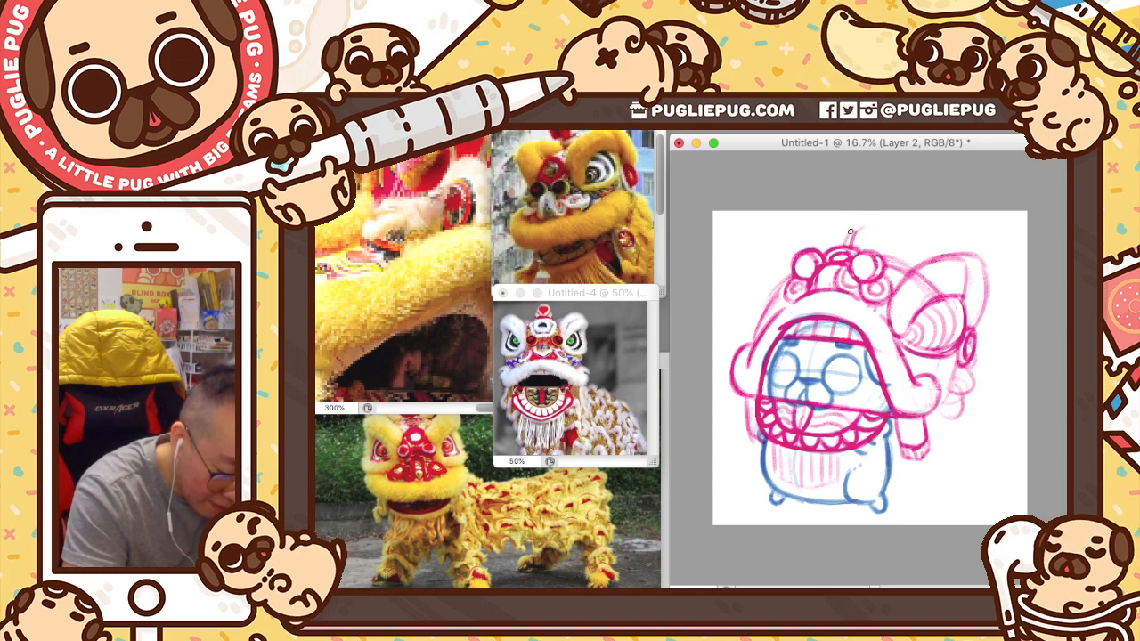
drag(847, 242, 854, 229)
mouse_move(853, 230)
mouse_down()
mouse_move(865, 223)
mouse_move(858, 244)
mouse_move(888, 257)
mouse_up()
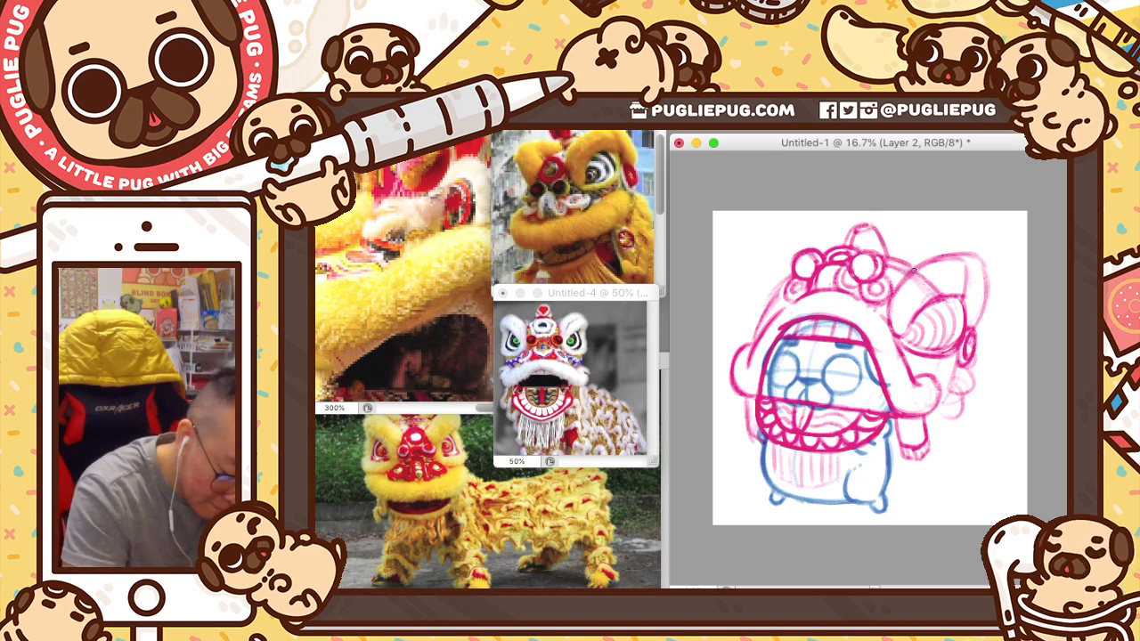
- Sketch the lion's second eyelid as a rounded pink arc on the dome's left side, with a light arc above the right eyelid
key(v)
key(b)
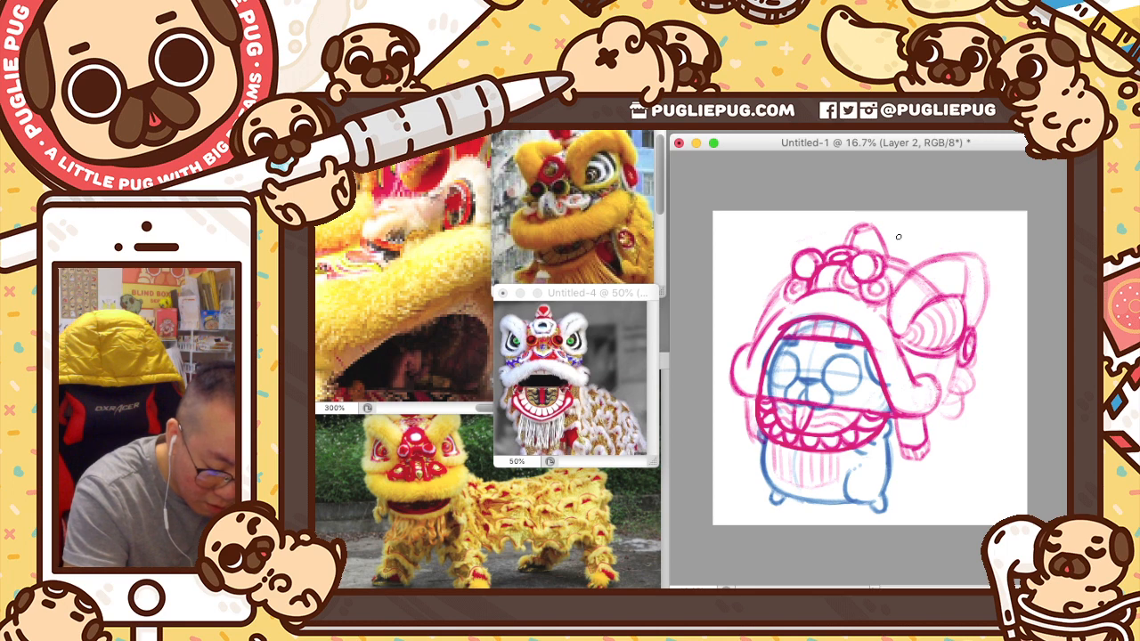
drag(952, 249, 982, 258)
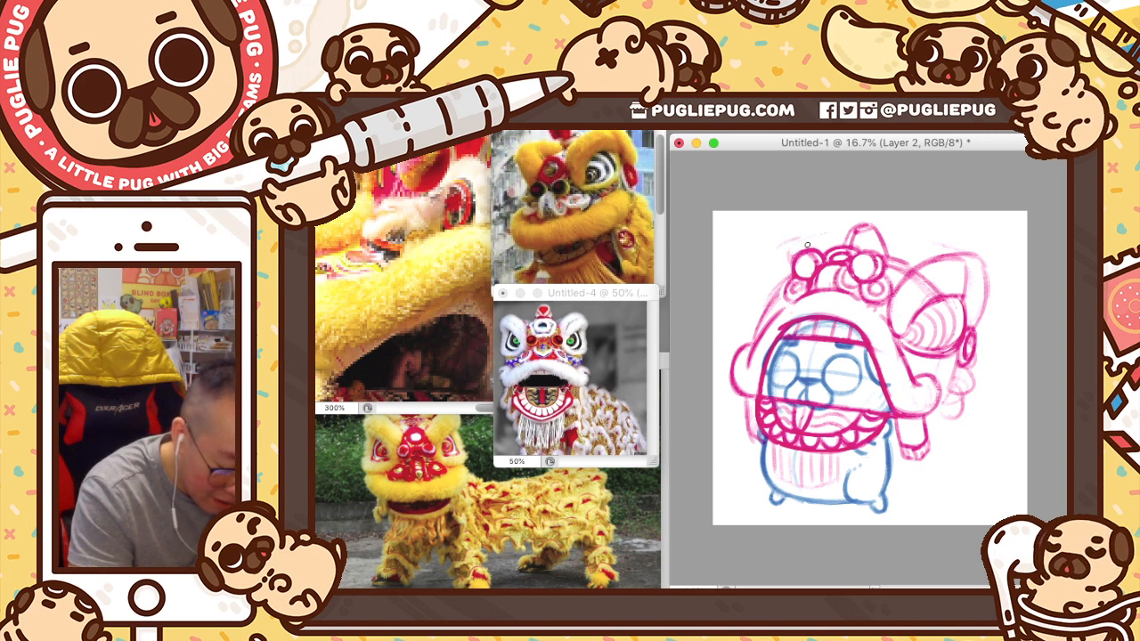
drag(772, 246, 801, 235)
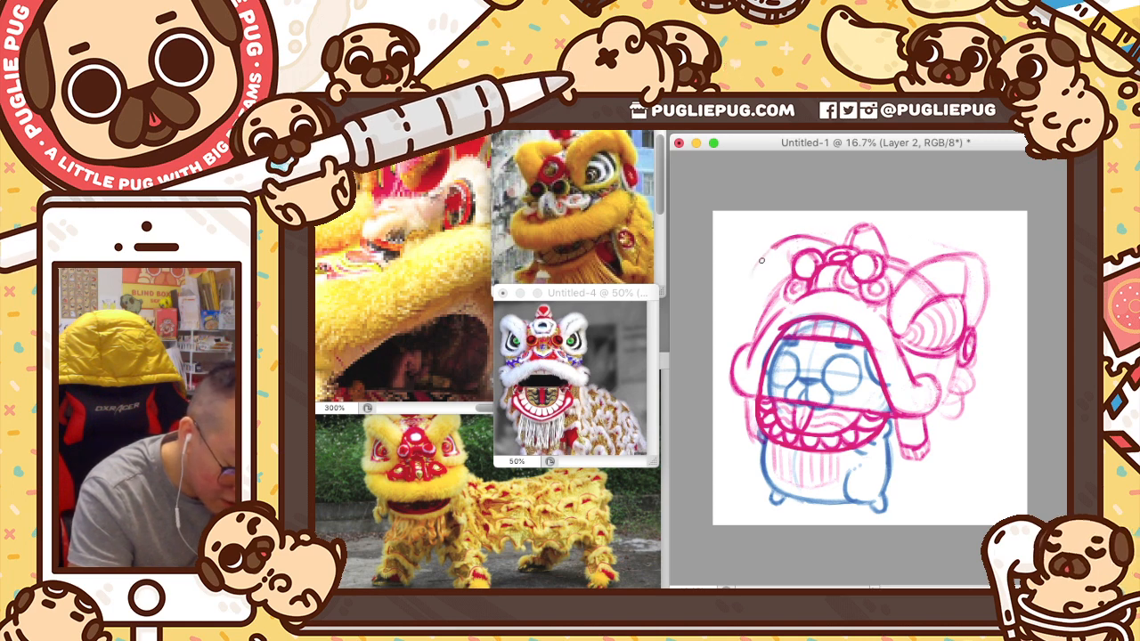
mouse_move(772, 251)
mouse_down()
mouse_move(772, 310)
mouse_move(768, 253)
mouse_move(782, 309)
mouse_move(815, 258)
mouse_move(858, 237)
mouse_move(762, 274)
mouse_move(771, 311)
mouse_up()
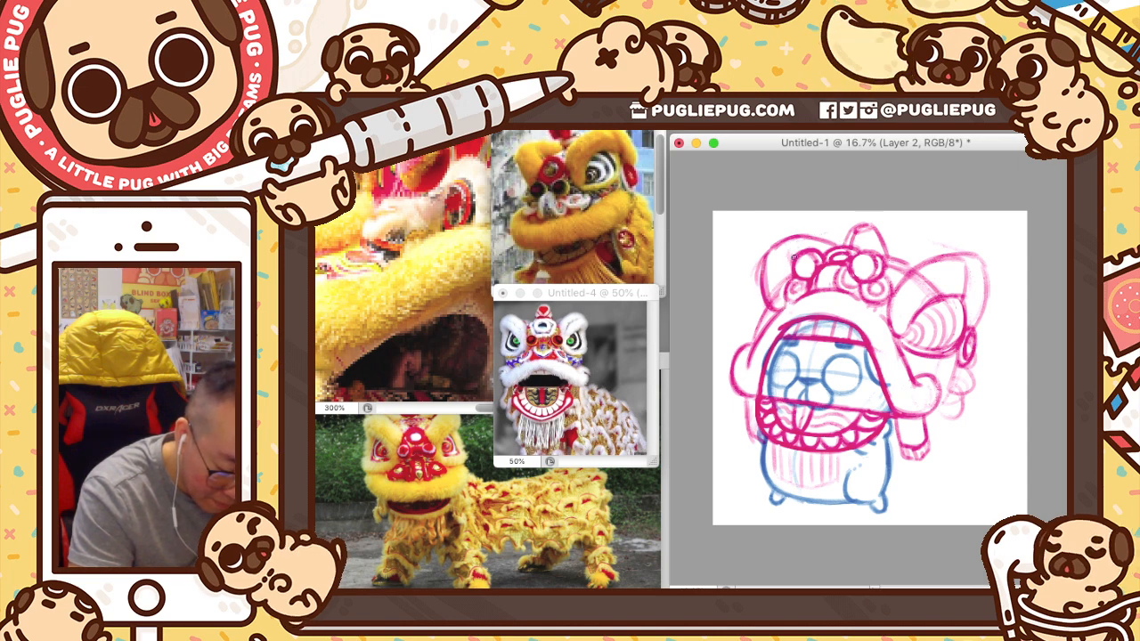
mouse_move(782, 248)
mouse_down()
mouse_move(763, 278)
mouse_move(770, 261)
mouse_move(759, 262)
mouse_up()
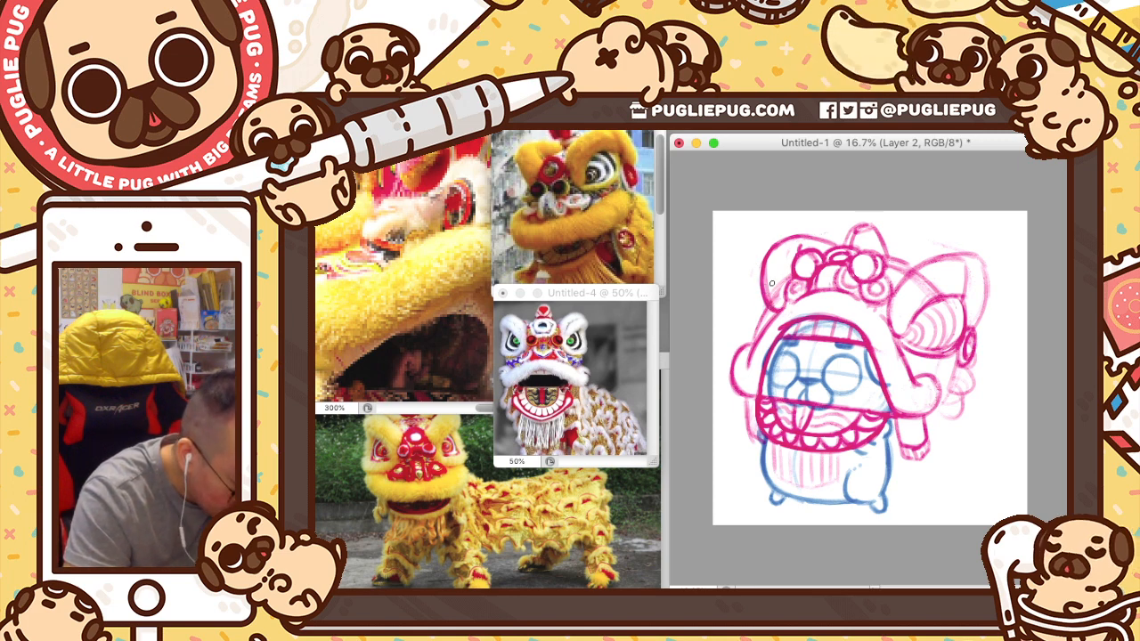
- Consult the close-up and orange lion references, and redraw the furry upper lip's top edge sweeping down beneath the right eye
click(450, 312)
mouse_move(518, 410)
mouse_down()
mouse_move(472, 409)
mouse_move(504, 411)
mouse_up()
drag(587, 248, 588, 225)
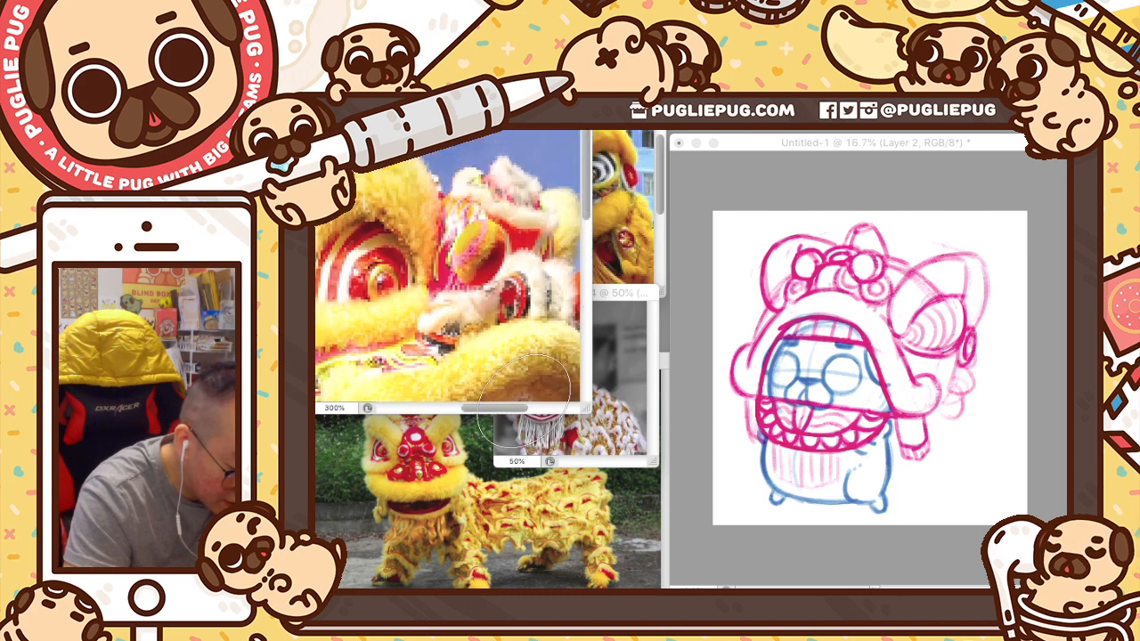
click(640, 229)
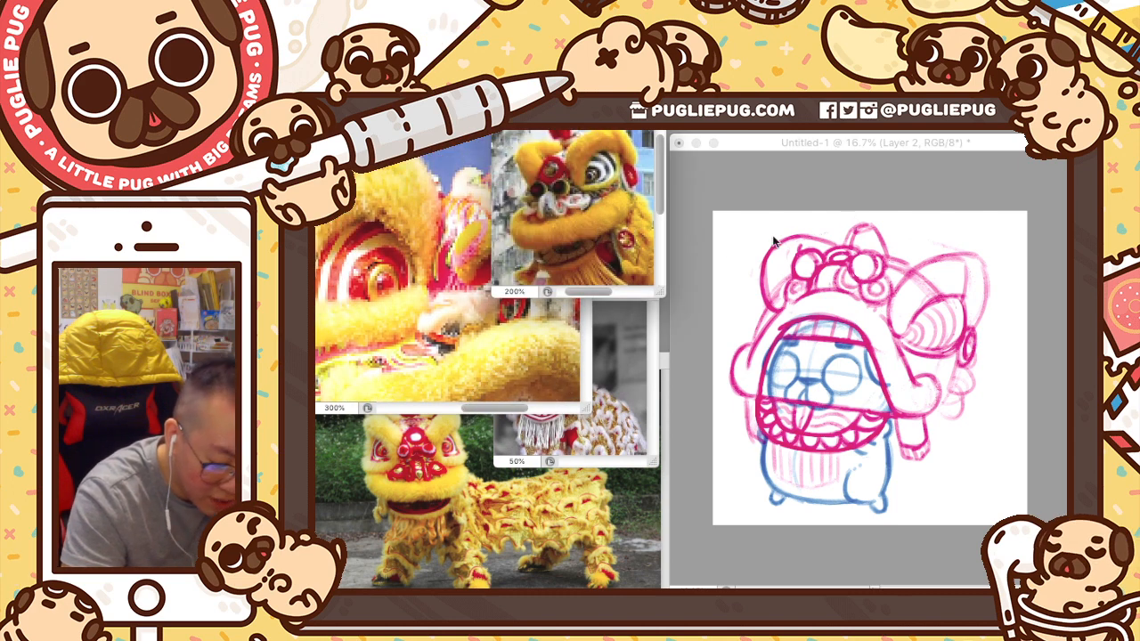
click(884, 226)
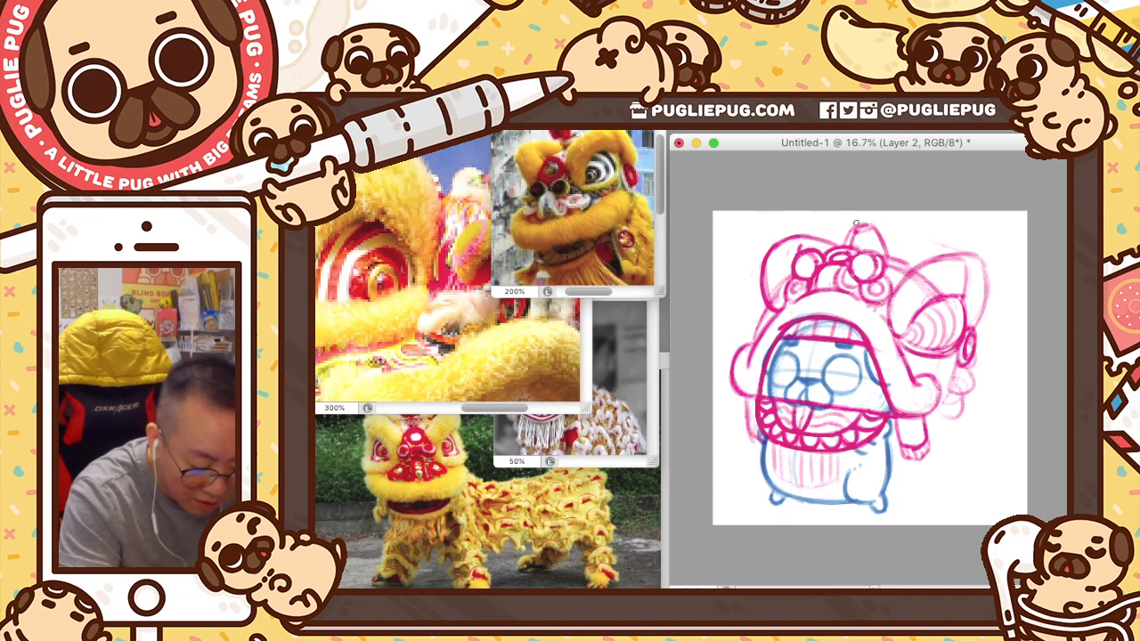
mouse_move(764, 260)
mouse_down()
mouse_move(774, 244)
mouse_move(769, 254)
mouse_up()
key(super+z)
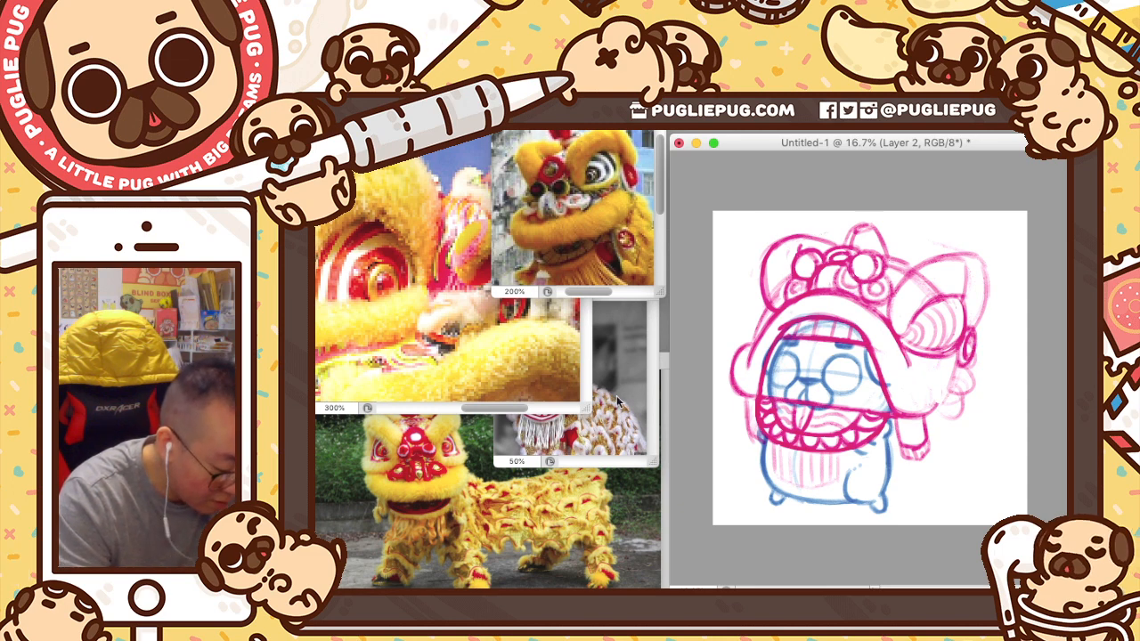
- Zoom the yellow lion reference out to 200% and draw the upper lip's wide, rounded right end below the eye
click(647, 403)
key(super+minus)
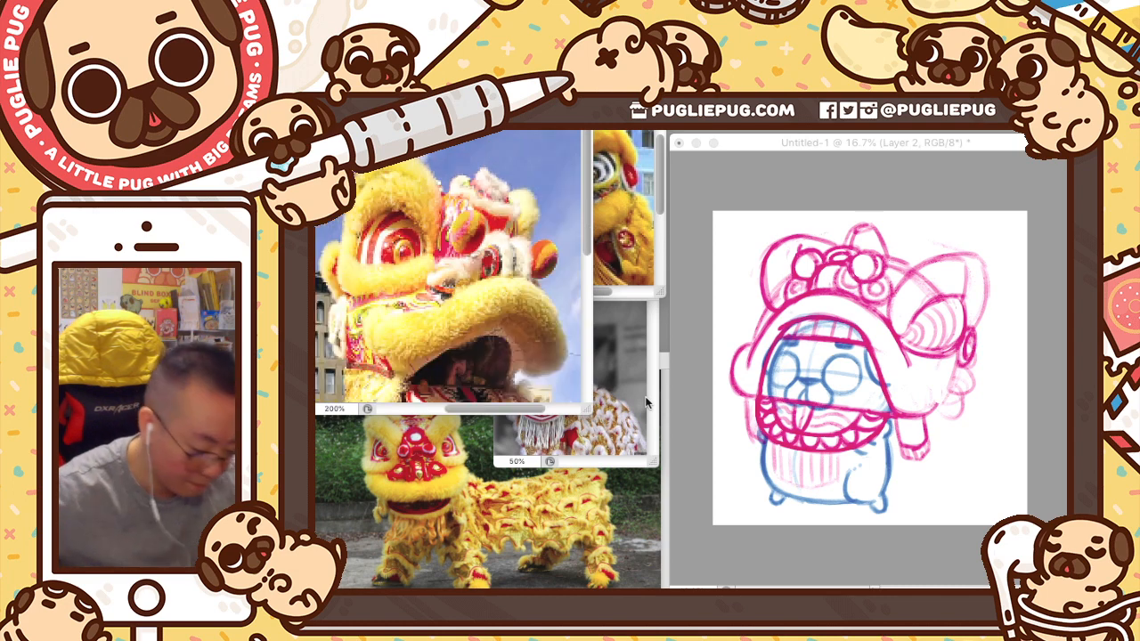
click(906, 371)
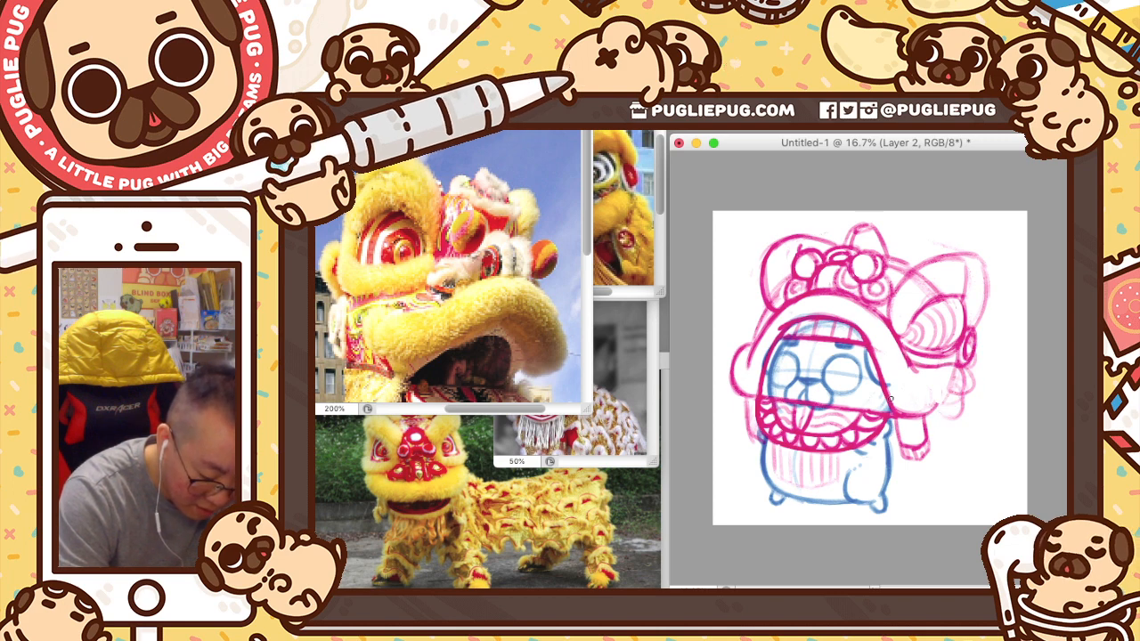
mouse_move(967, 374)
mouse_down()
mouse_move(929, 418)
mouse_move(967, 371)
mouse_move(953, 411)
mouse_up()
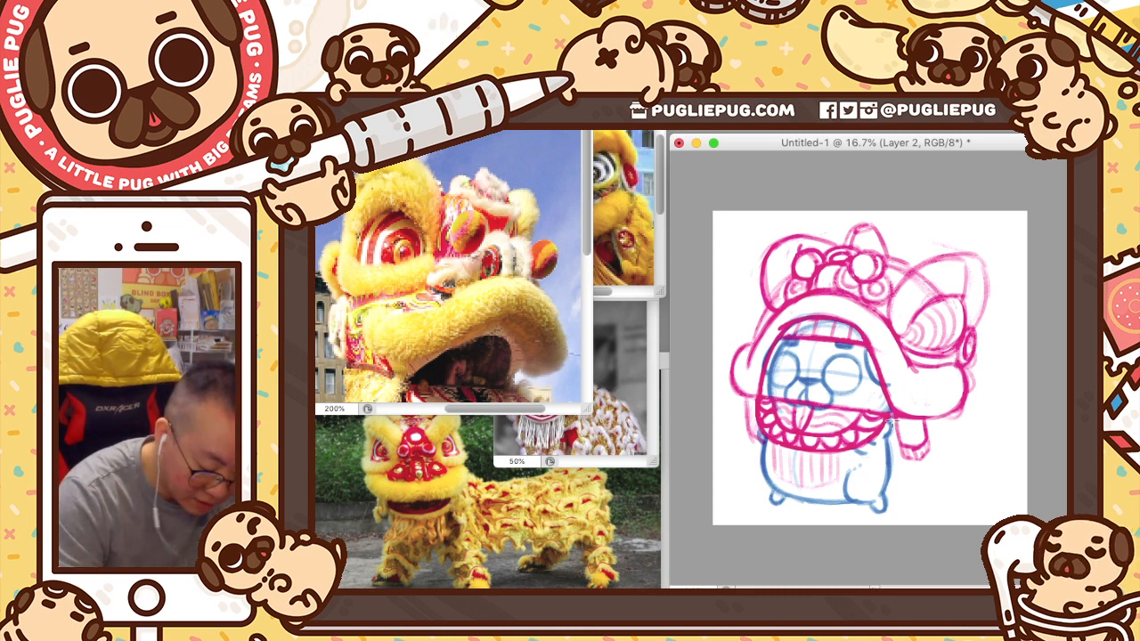
- Lasso the small hanging piece below the lip's right end and enlarge it with Free Transform
mouse_move(934, 426)
mouse_down()
mouse_move(910, 474)
mouse_move(891, 435)
mouse_move(909, 417)
mouse_up()
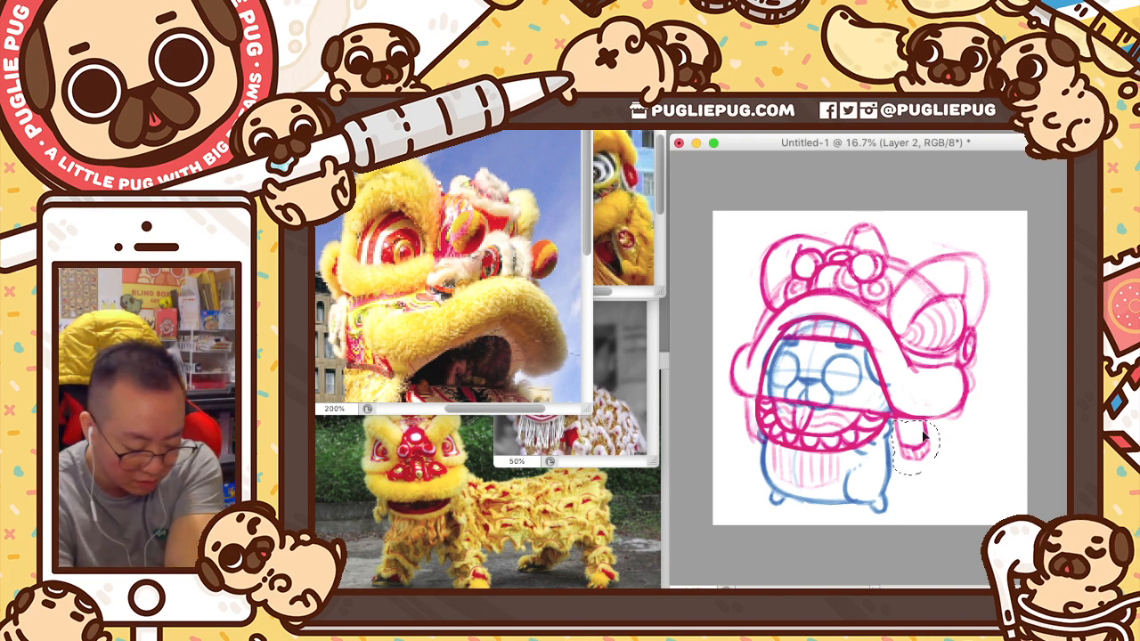
drag(934, 439, 937, 443)
drag(939, 474, 961, 495)
drag(941, 453, 942, 449)
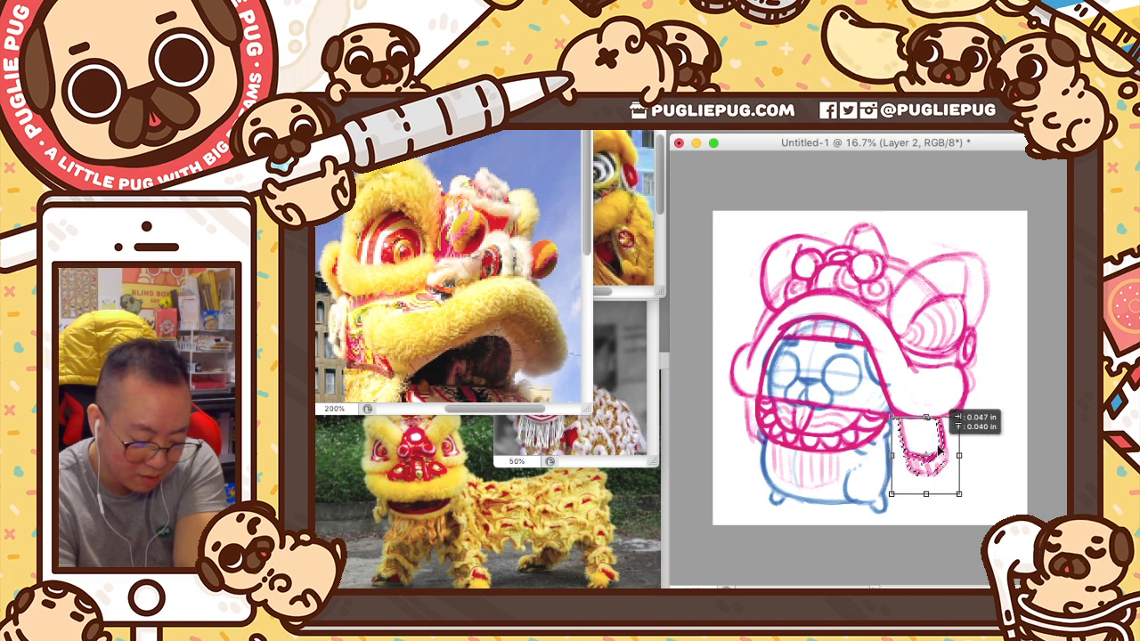
key(Return)
- Nudge the selected hanging piece sideways until it sits beneath the right end of the lip, beside the pug's body
key(shift+Left)
key(shift+Left)
key(shift+Left)
key(shift+Left)
key(shift+Left)
key(shift+Left)
key(shift+Left)
key(shift+Left)
key(shift+Left)
key(shift+Left)
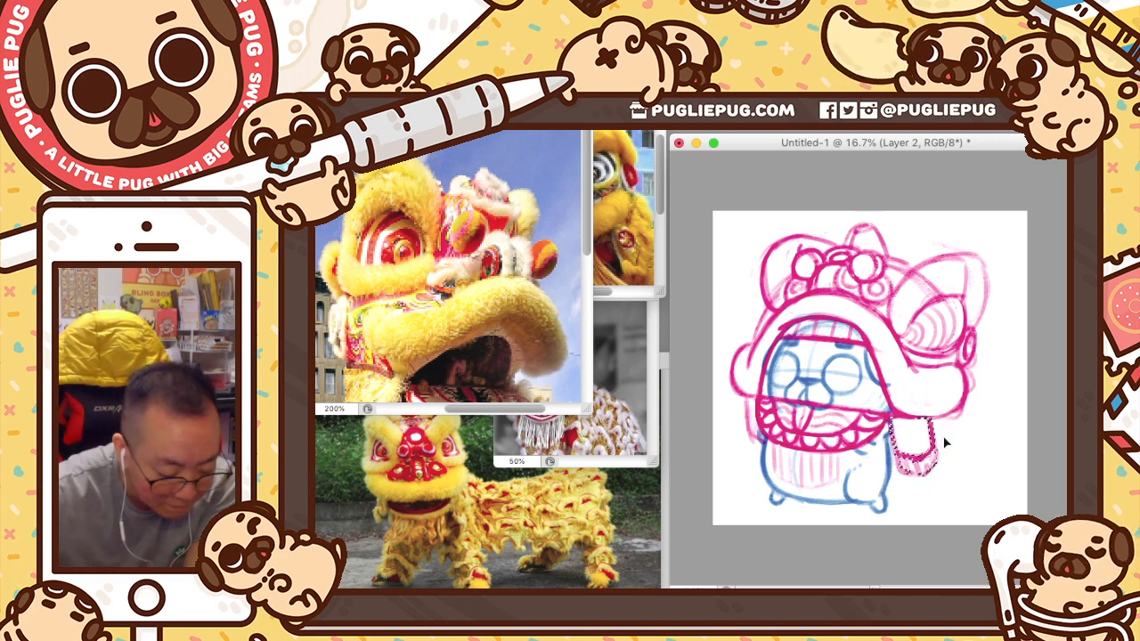
key(shift+Right)
key(shift+Right)
key(shift+Right)
key(shift+Right)
key(shift+Right)
key(shift+Left)
key(shift+Left)
key(shift+Left)
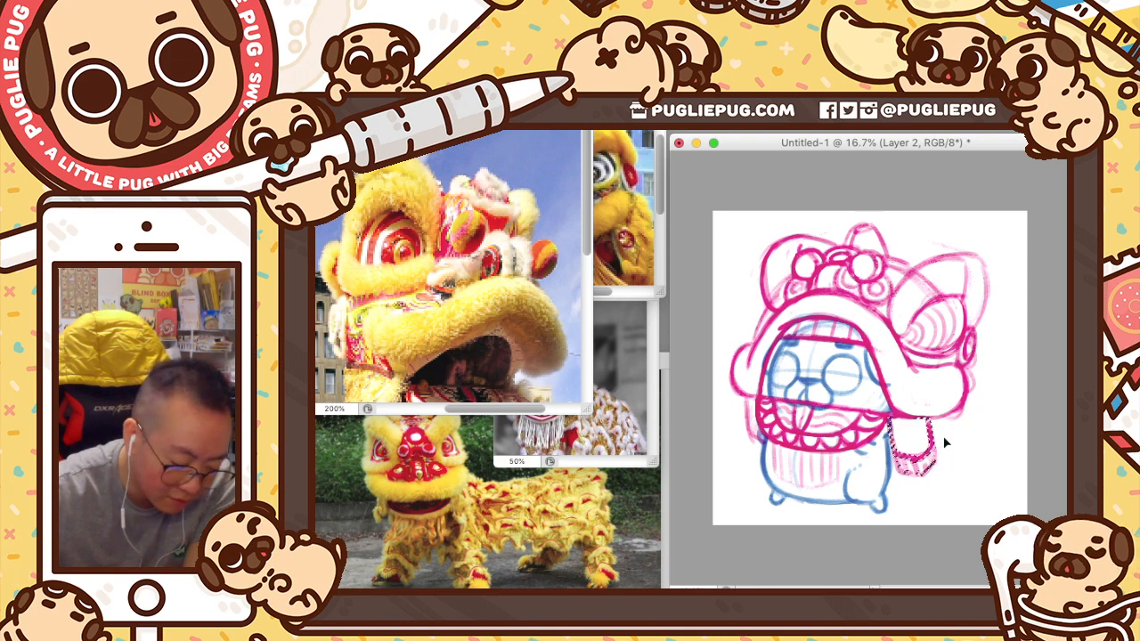
key(shift+Right)
key(shift+Right)
key(shift+Right)
key(shift+Right)
key(shift+Right)
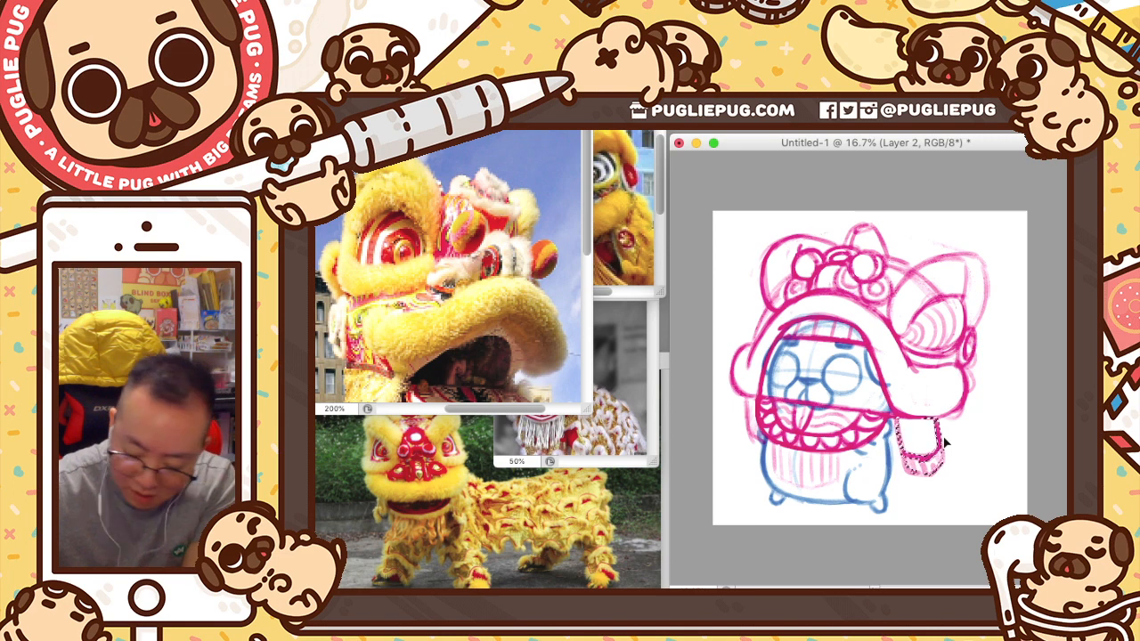
- Deselect the hanging piece and redraw its outline with the Brush so it joins the lip above
key(super+d)
key(b)
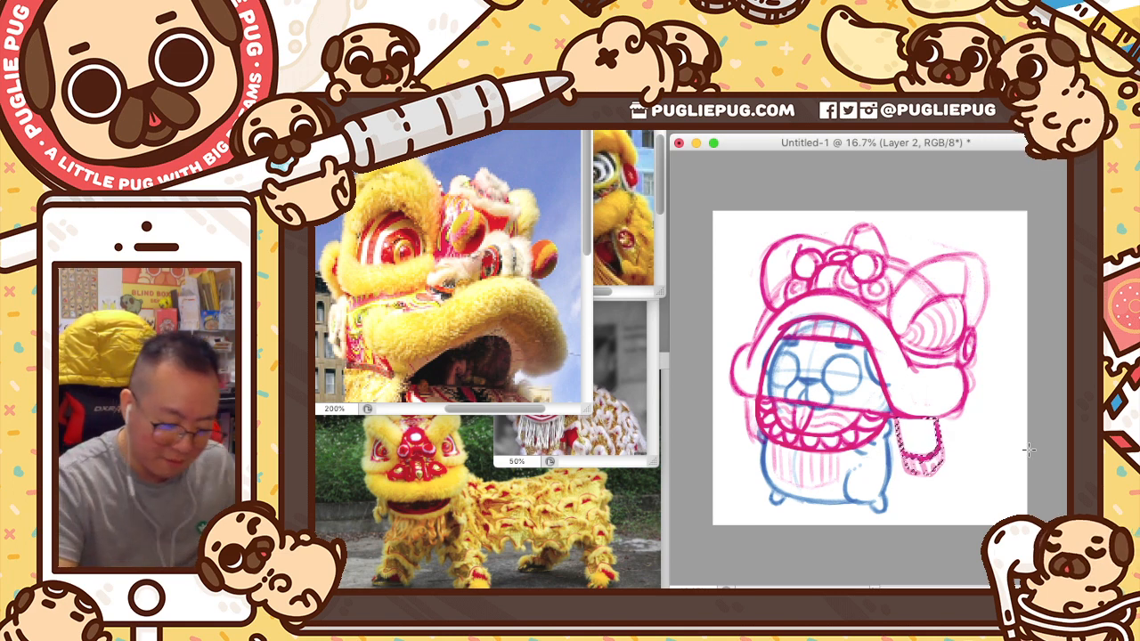
drag(940, 419, 909, 471)
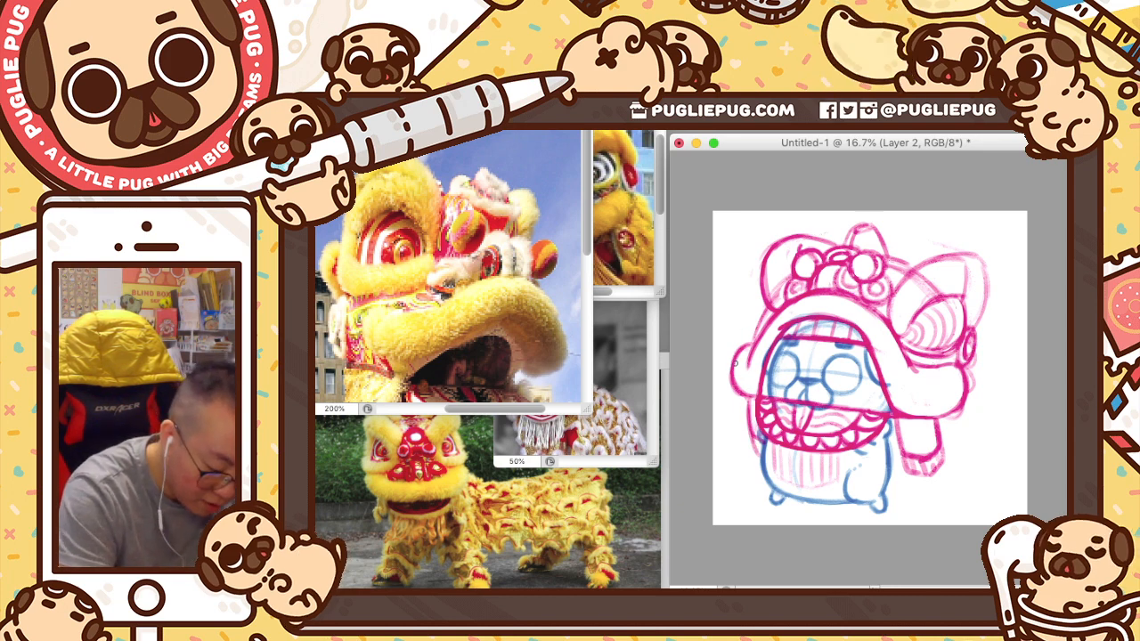
- With the orange lion reference brought forward, sketch small rounded shapes at the dome's left edge between the eyelid and the lip
key(v)
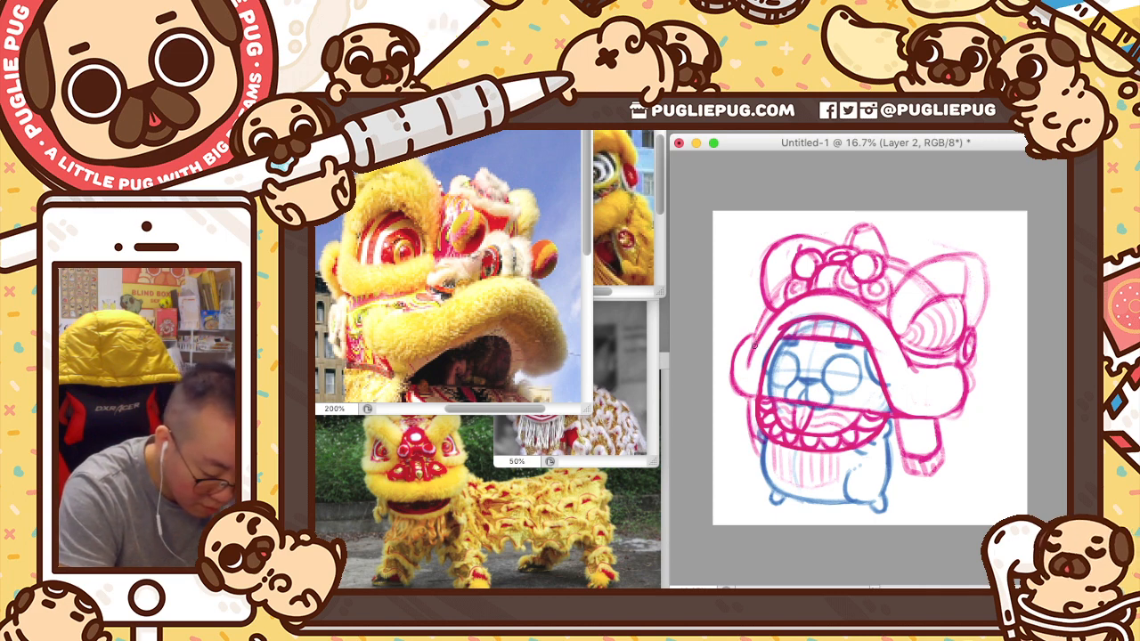
click(635, 257)
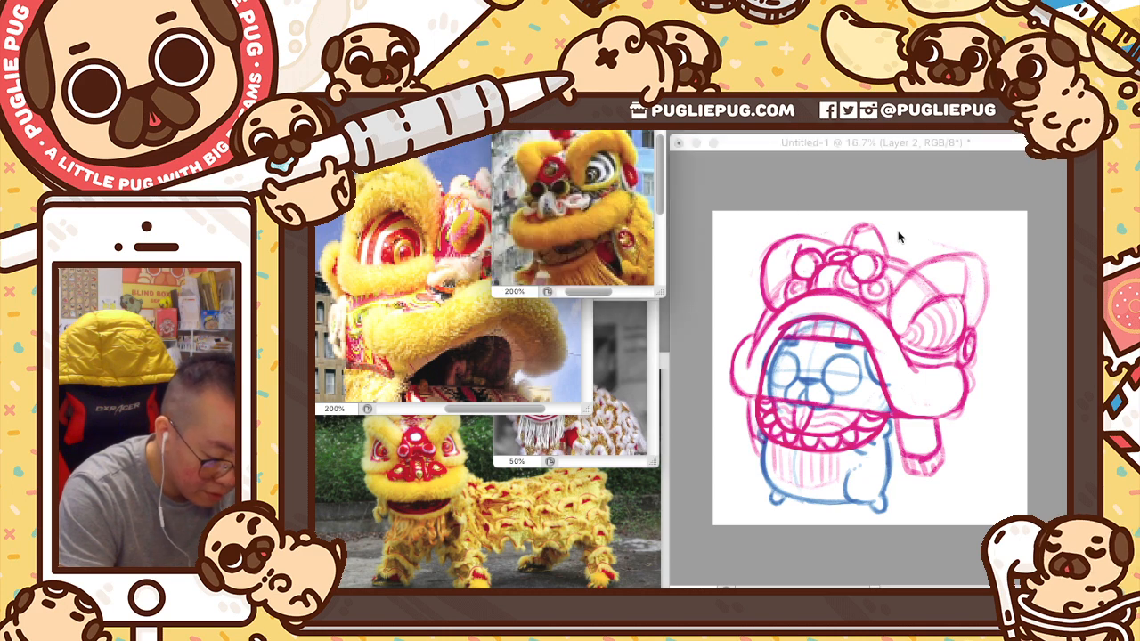
click(1002, 303)
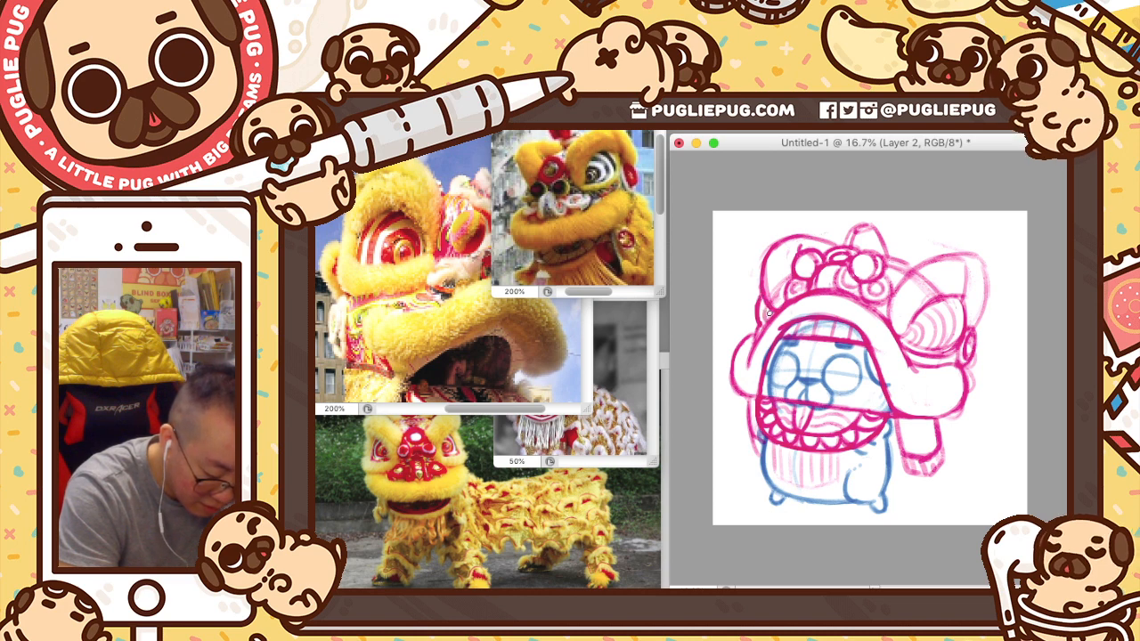
key(v)
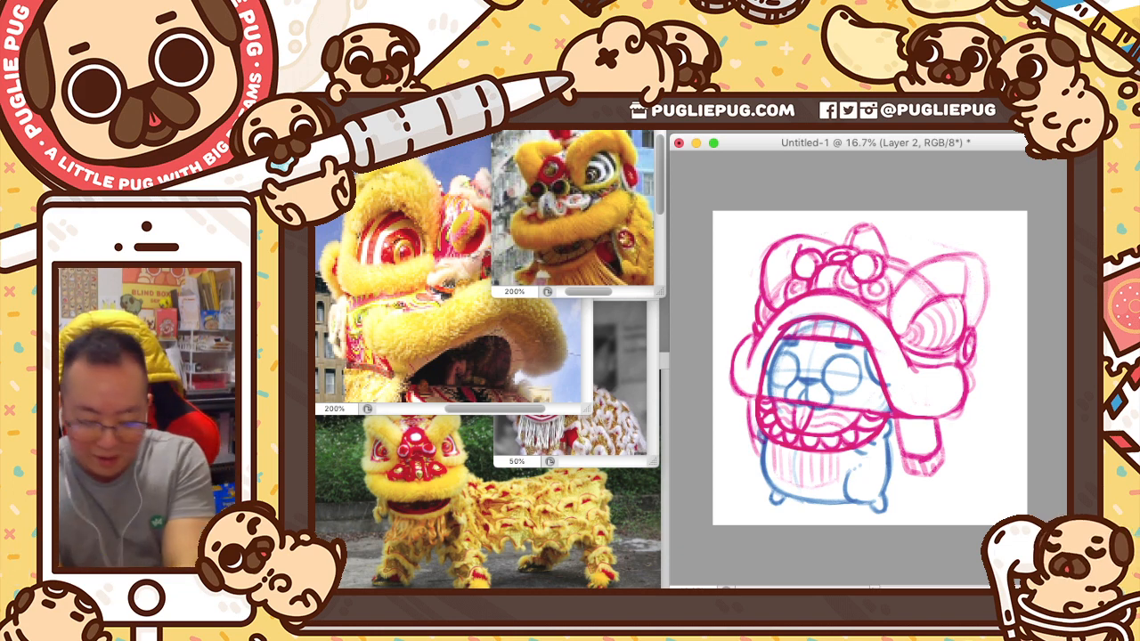
- Duplicate Layer 2 and skew the copied lion costume sketch slightly to the left, by about 1.3°
key(super+j)
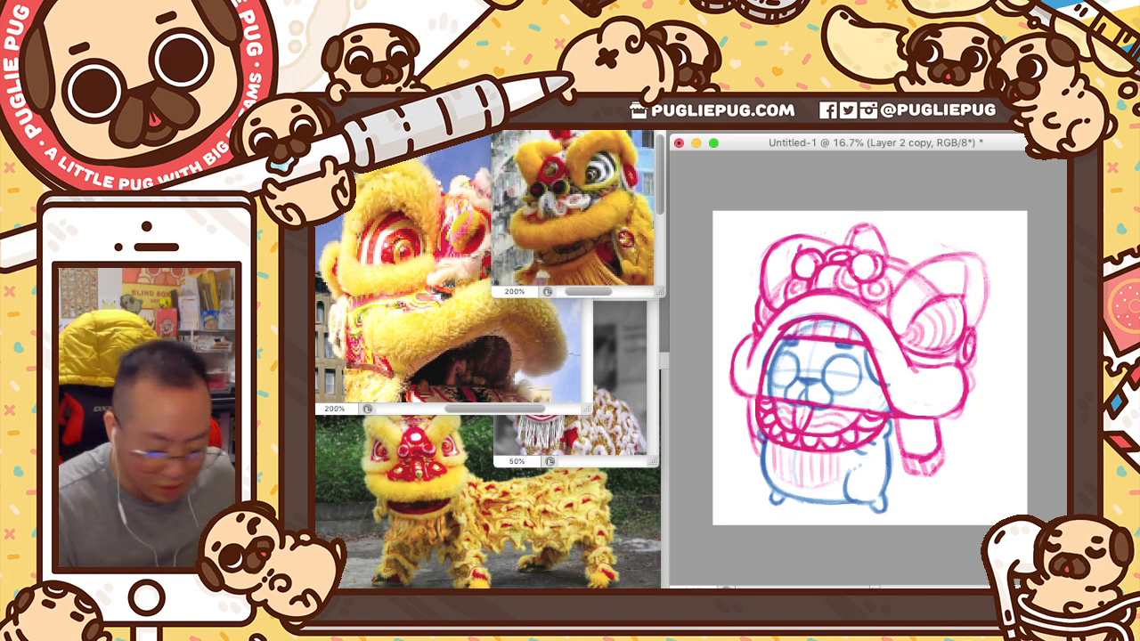
key(super+t)
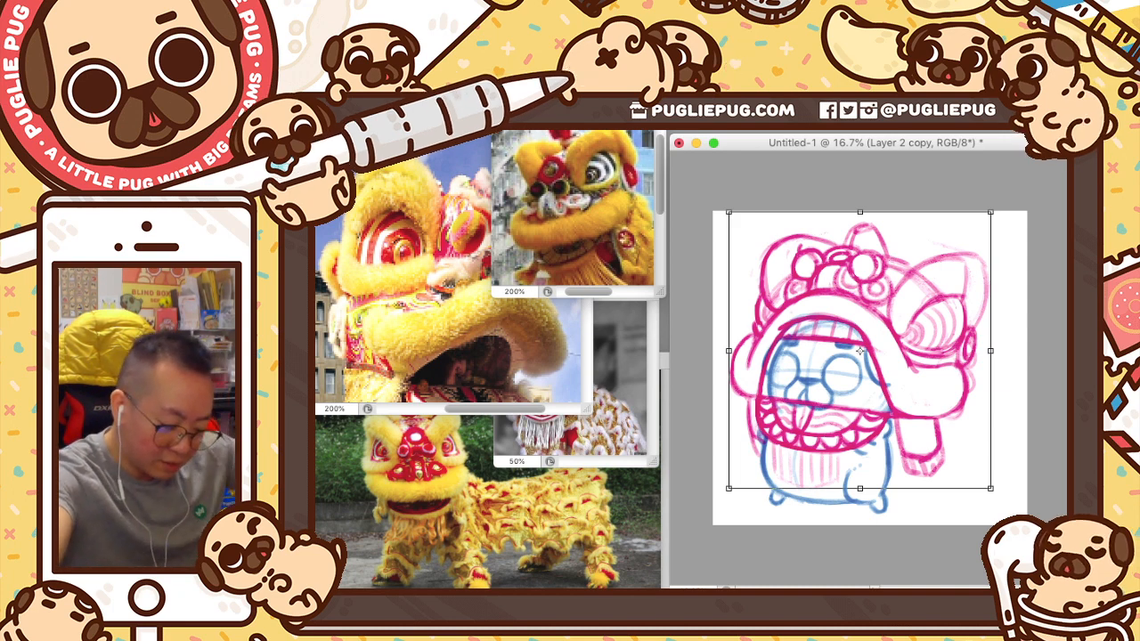
right_click(908, 321)
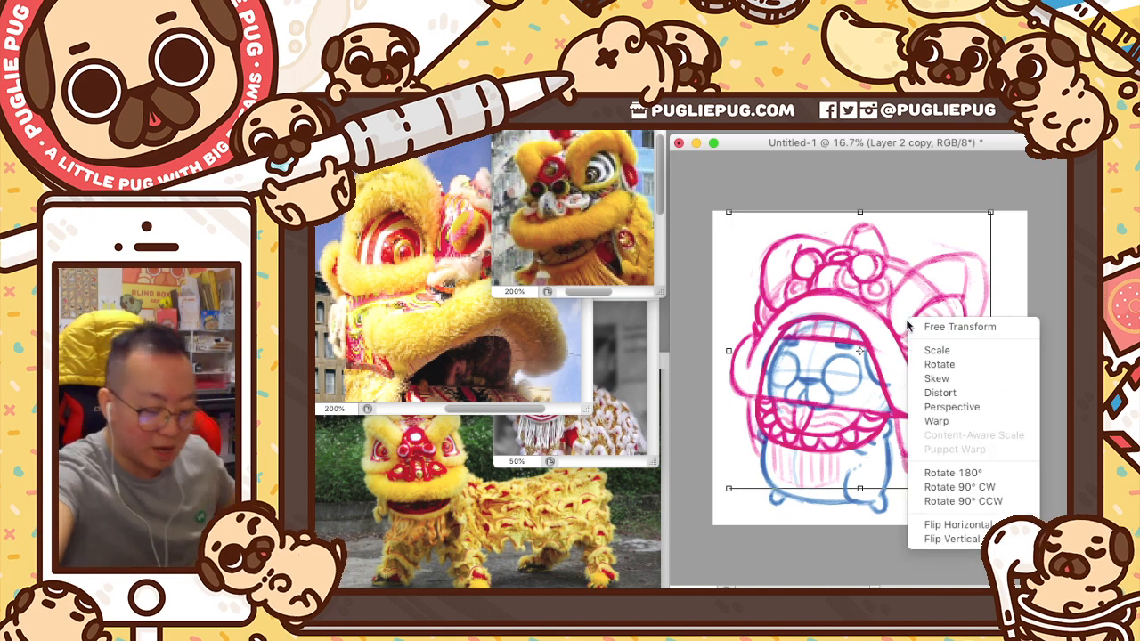
click(937, 378)
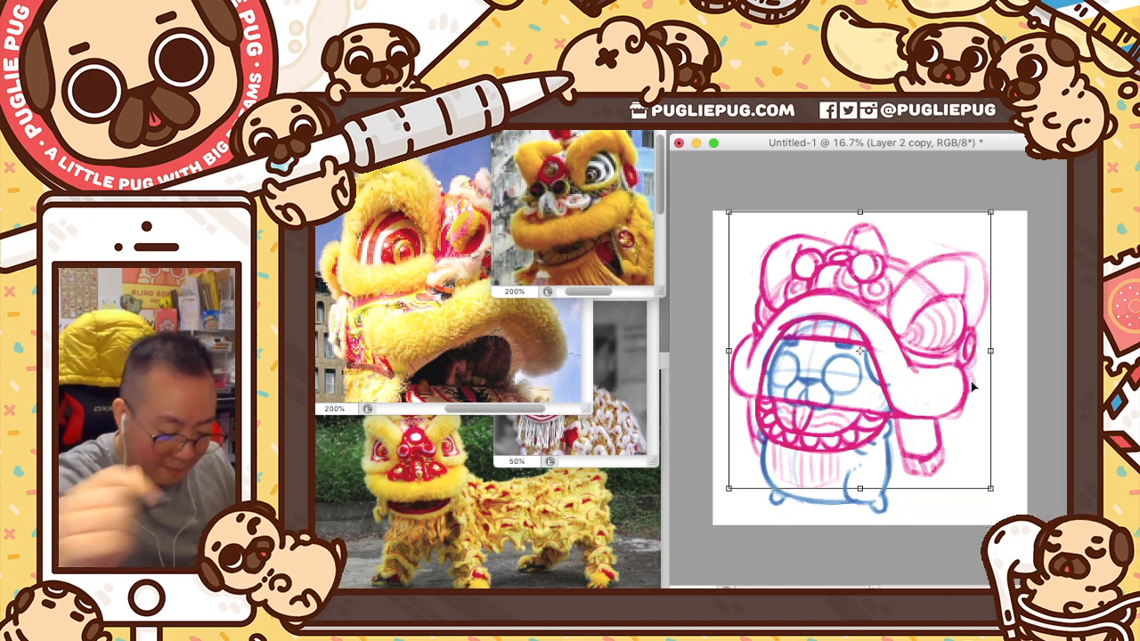
drag(860, 214, 853, 215)
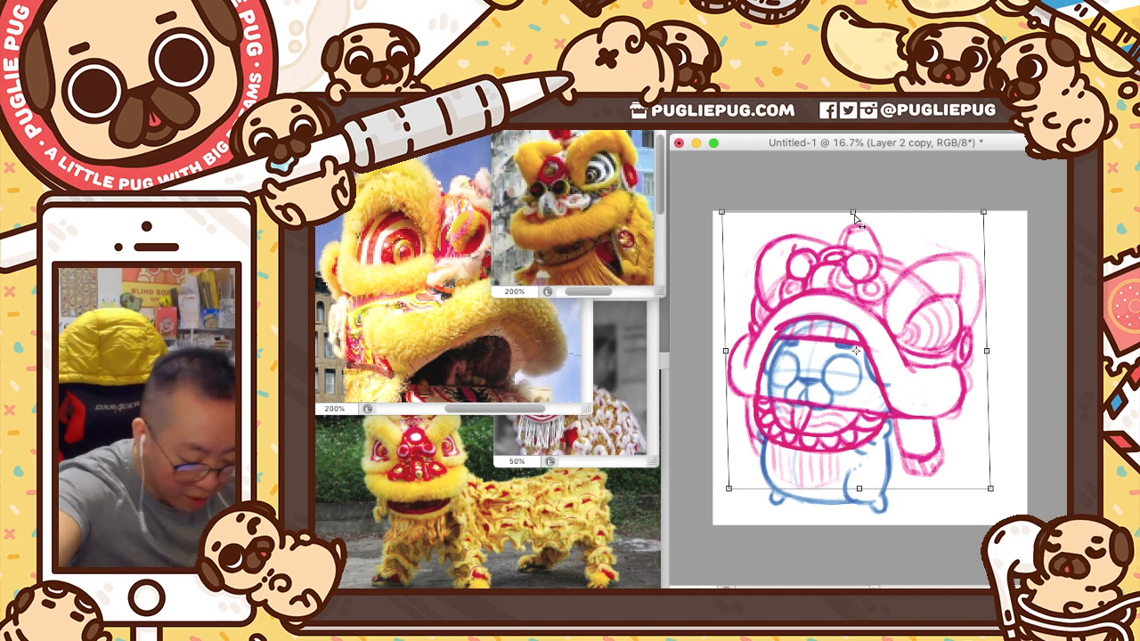
key(Right)
key(Right)
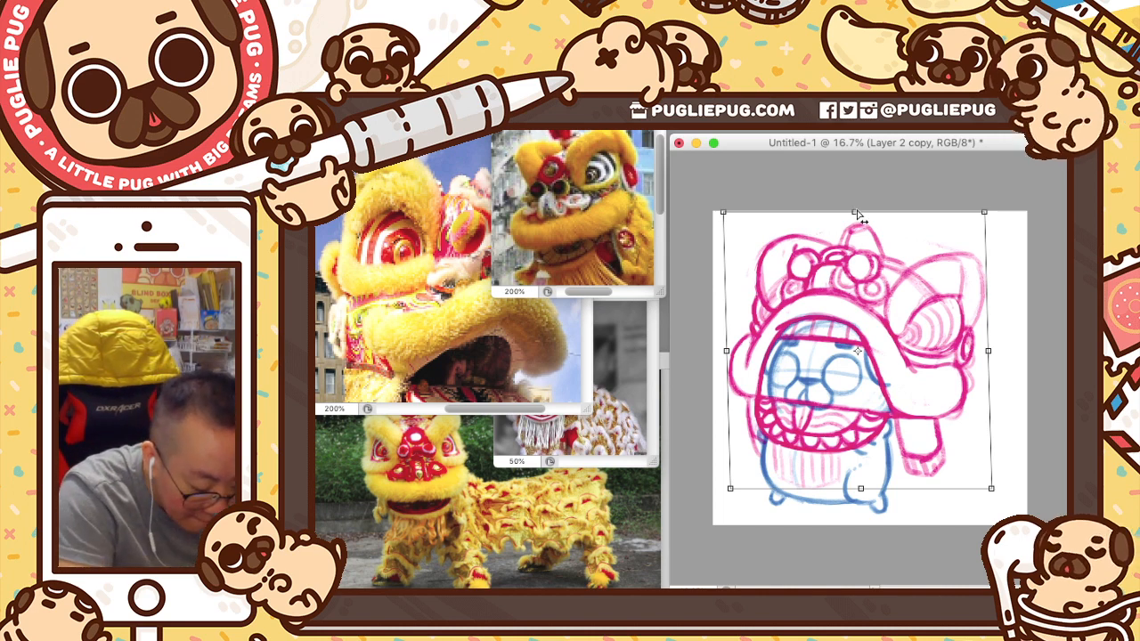
drag(857, 214, 861, 214)
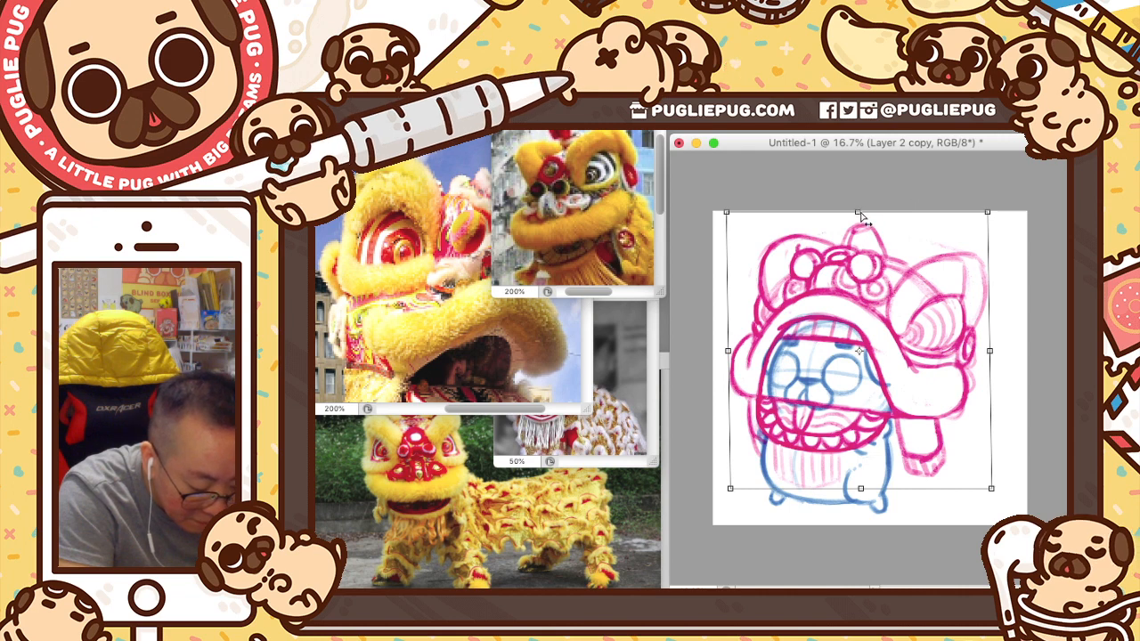
drag(858, 216, 854, 214)
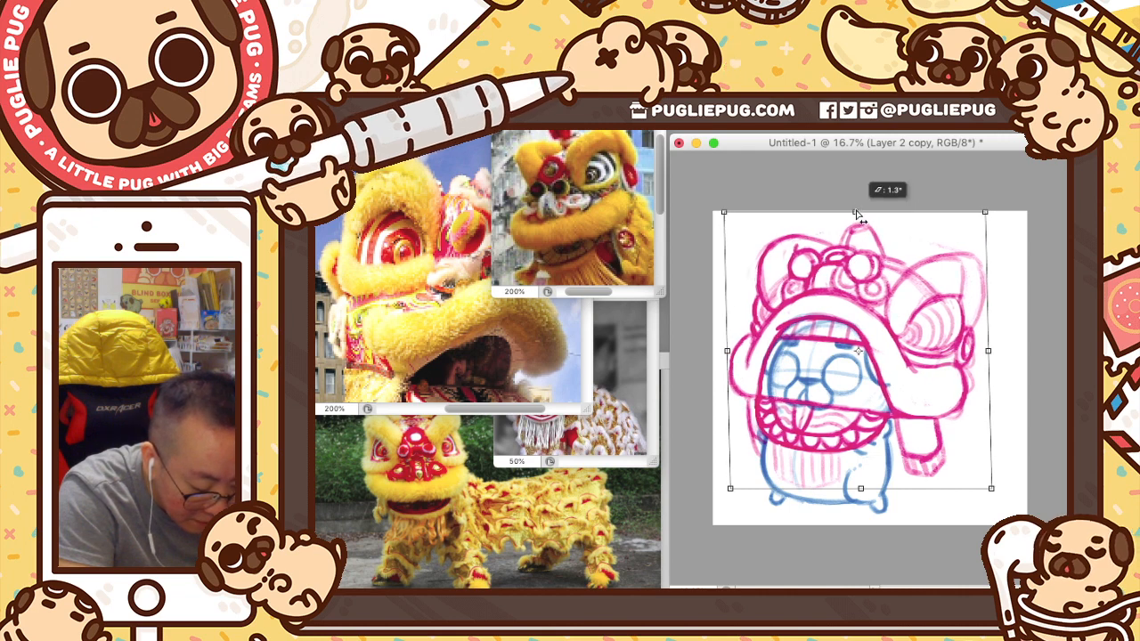
key(Return)
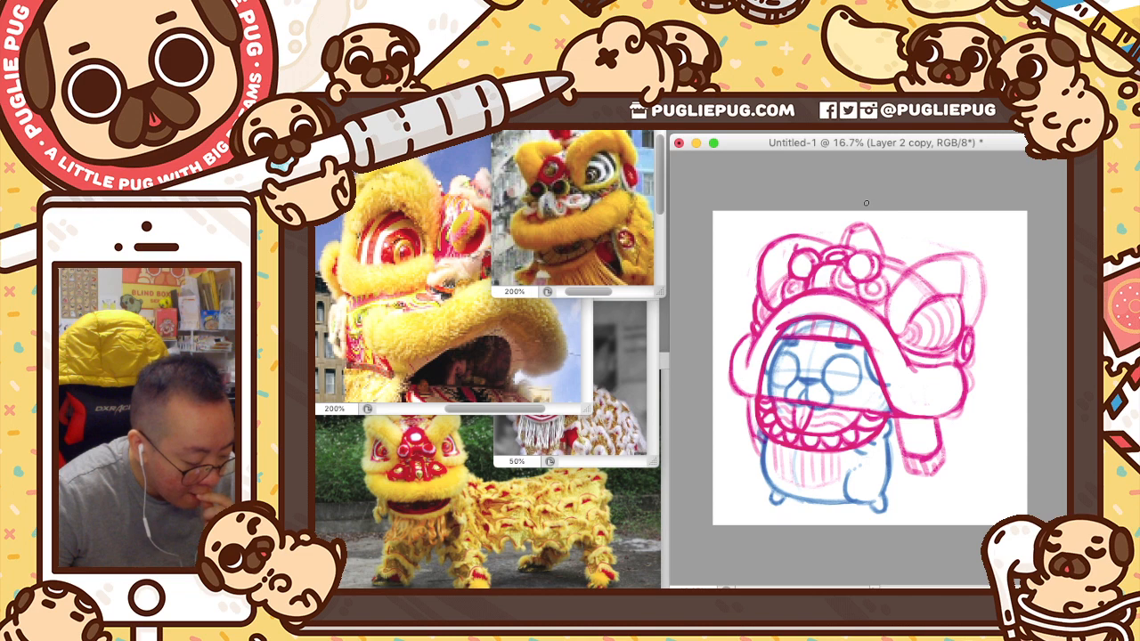
- Compare the sketch with the orange, white and yellow lion references, bringing each photo forward in turn
click(638, 258)
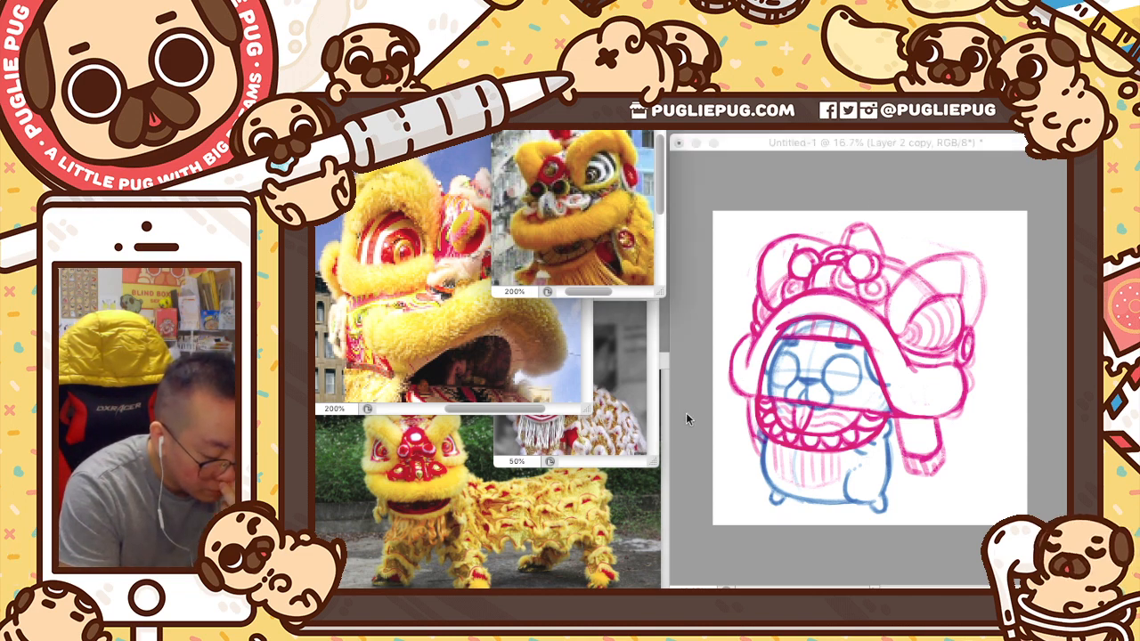
click(609, 366)
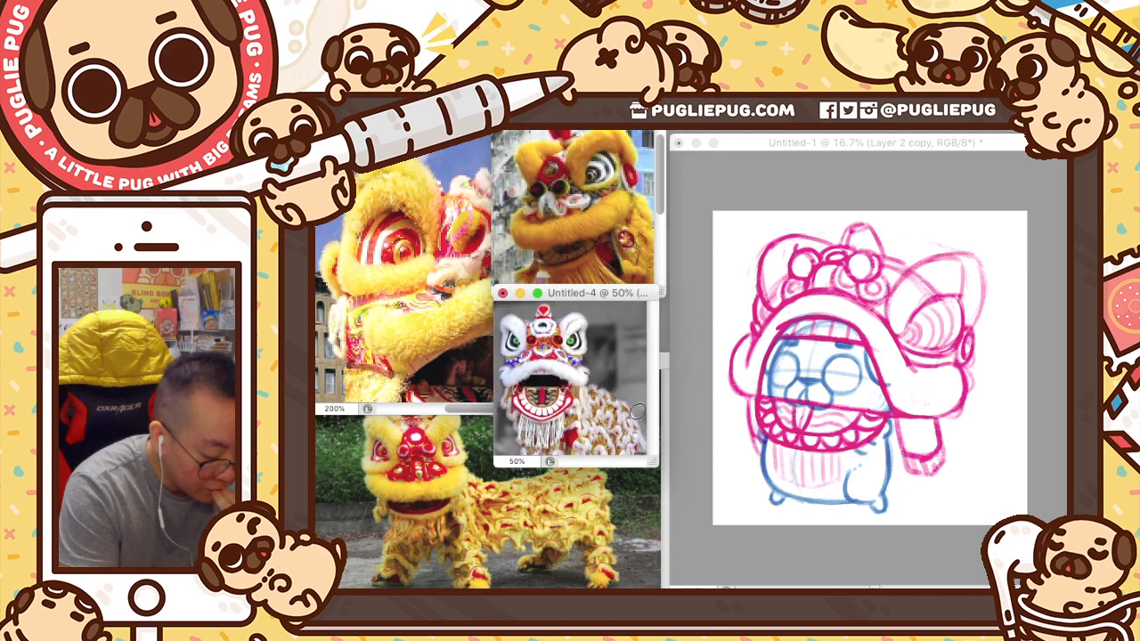
click(444, 333)
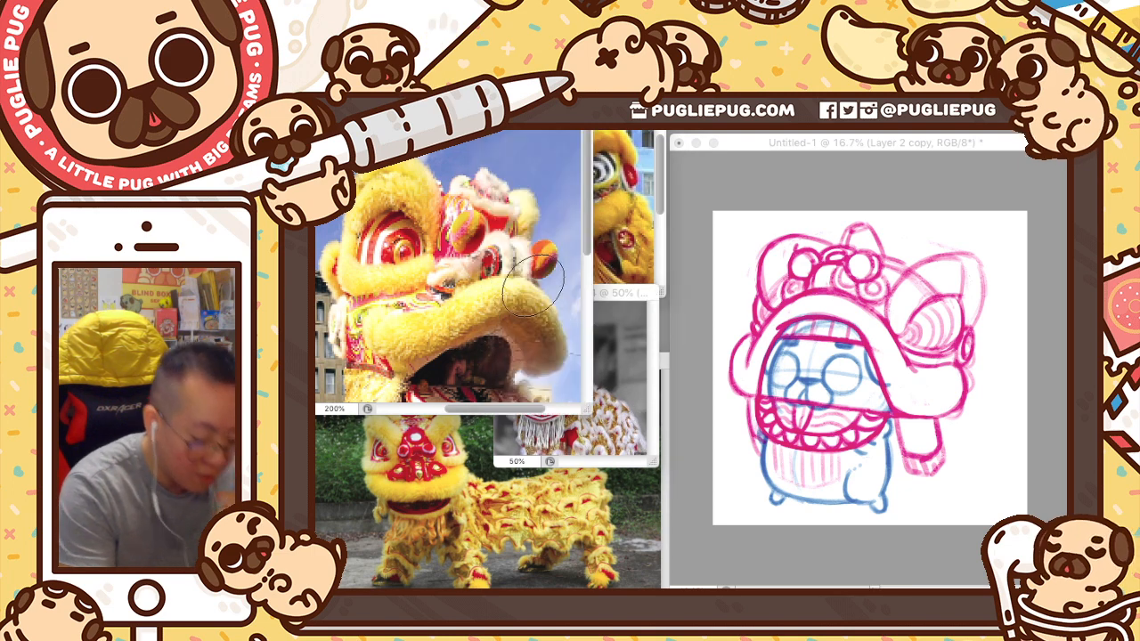
- Lasso the headdress's right eye and ear and try moving them about 0.96 in up and 0.22 in left
key(super+minus)
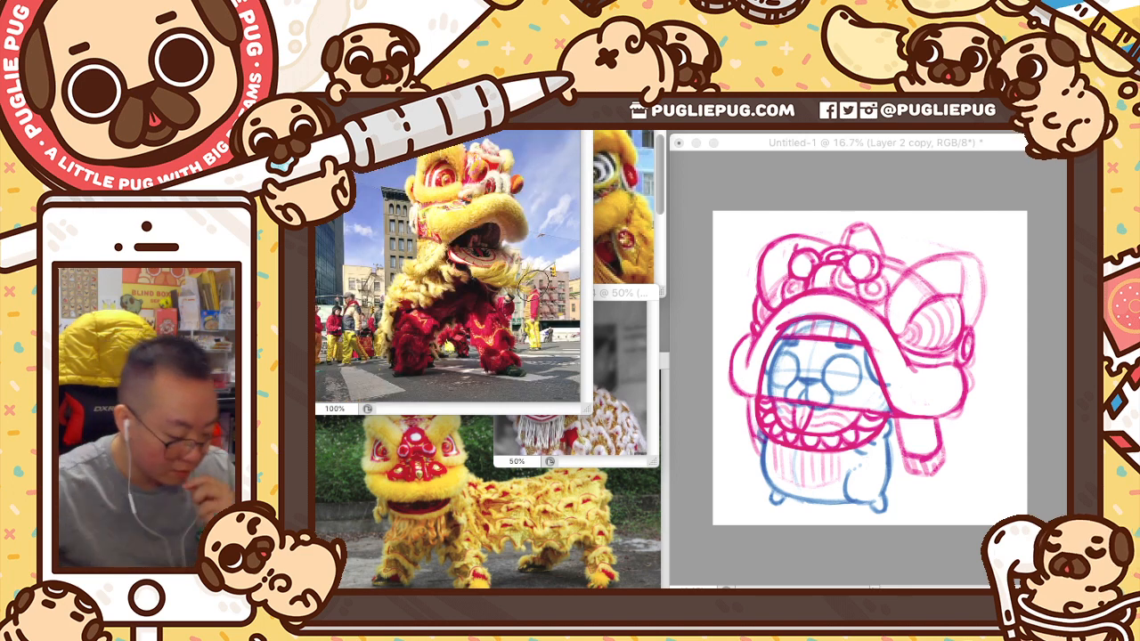
click(969, 142)
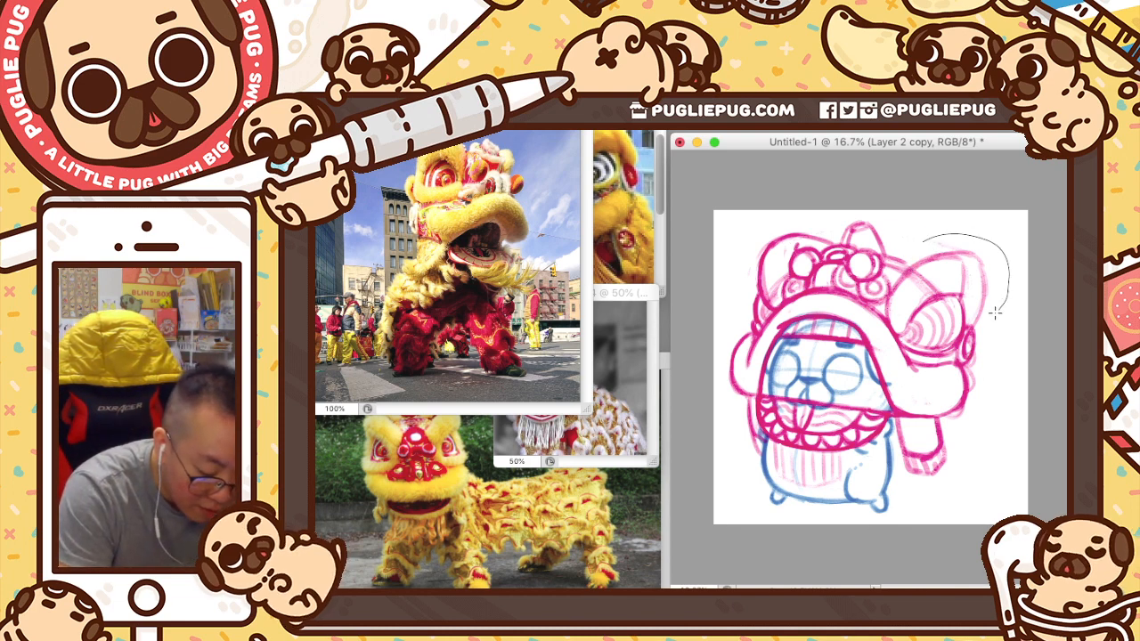
drag(997, 312, 984, 333)
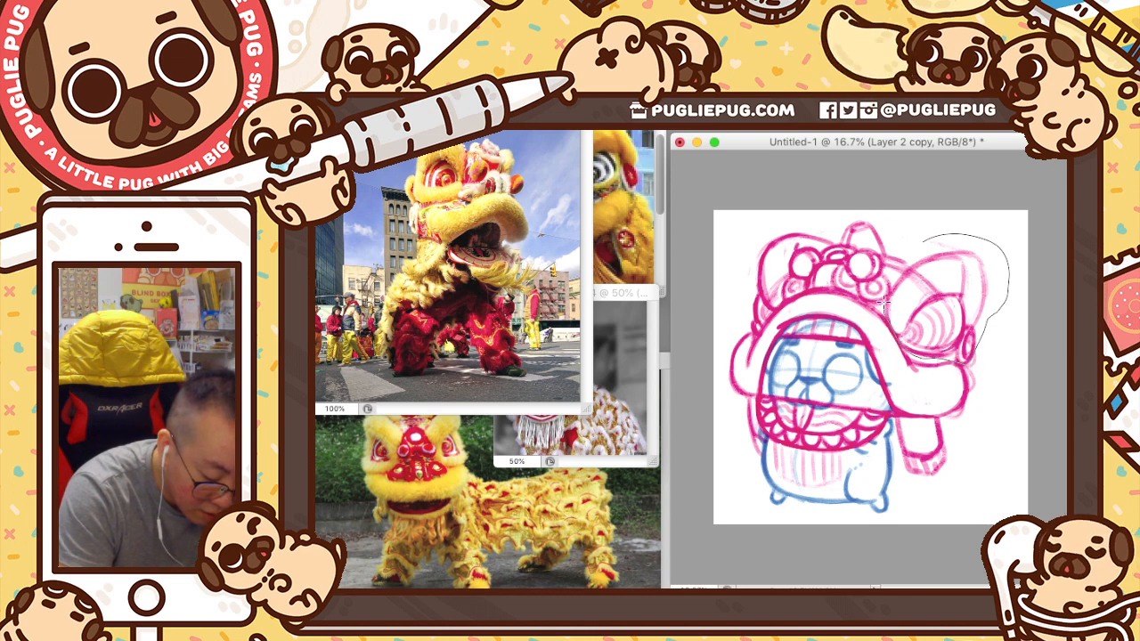
drag(894, 281, 909, 352)
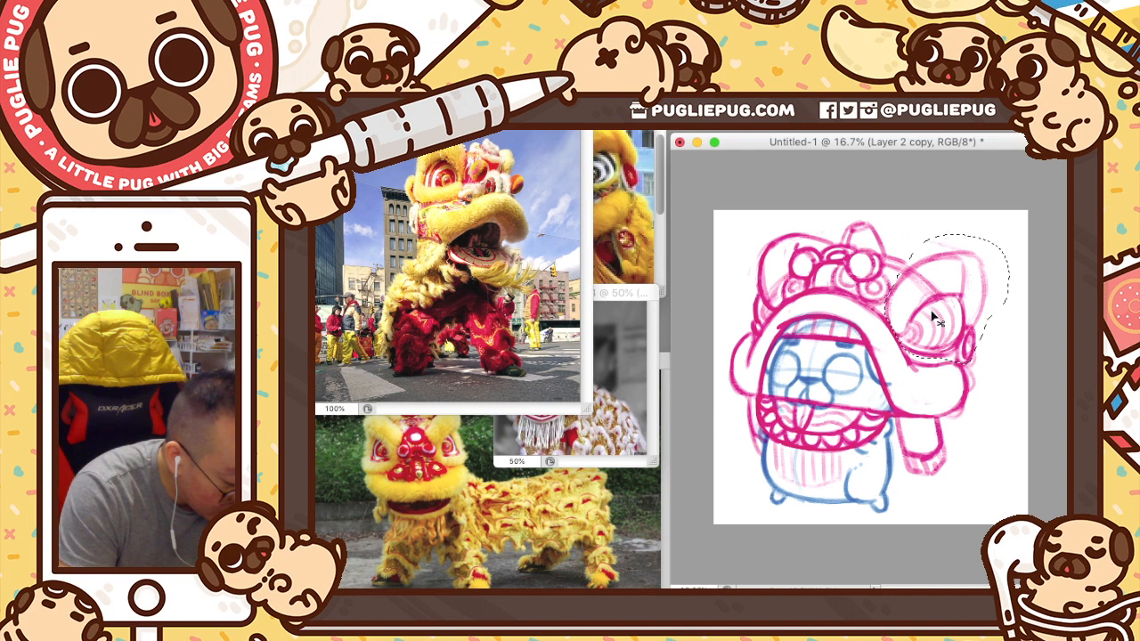
drag(935, 317, 928, 256)
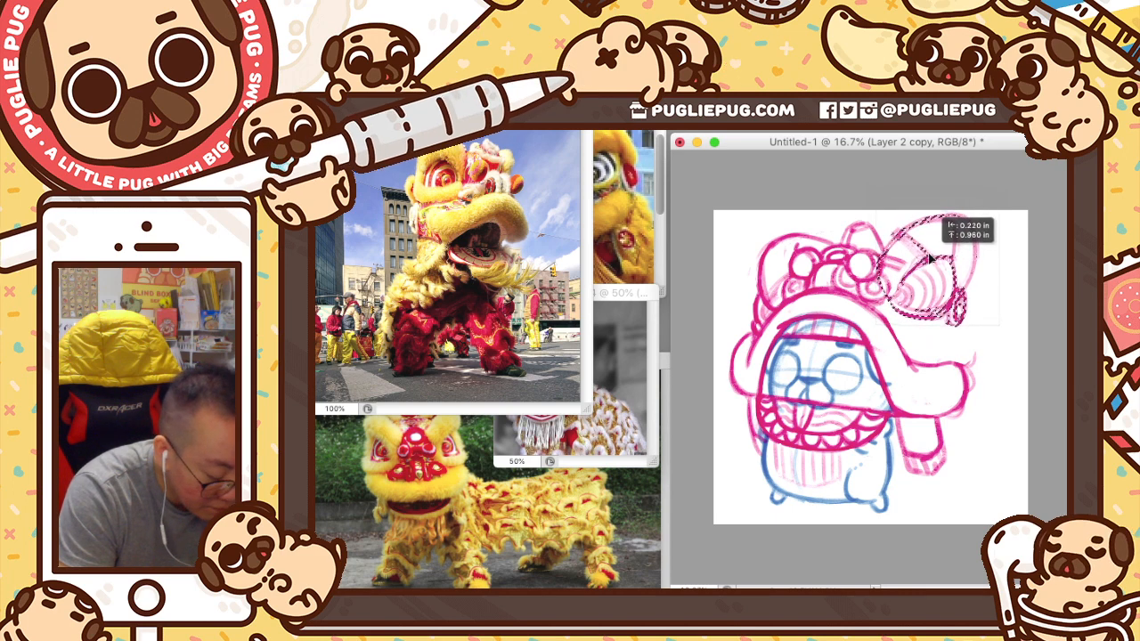
- With the yellow and white lion references brought forward, nudge the raised eye and ear slightly down and right
key(ctrl+Tab)
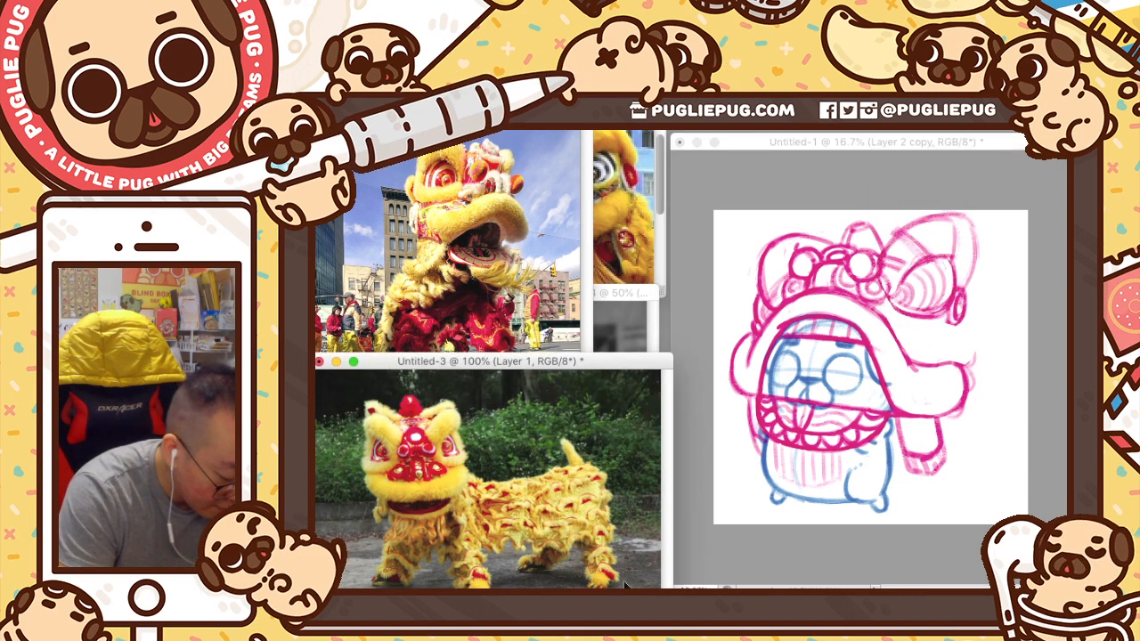
click(970, 324)
drag(944, 267, 949, 279)
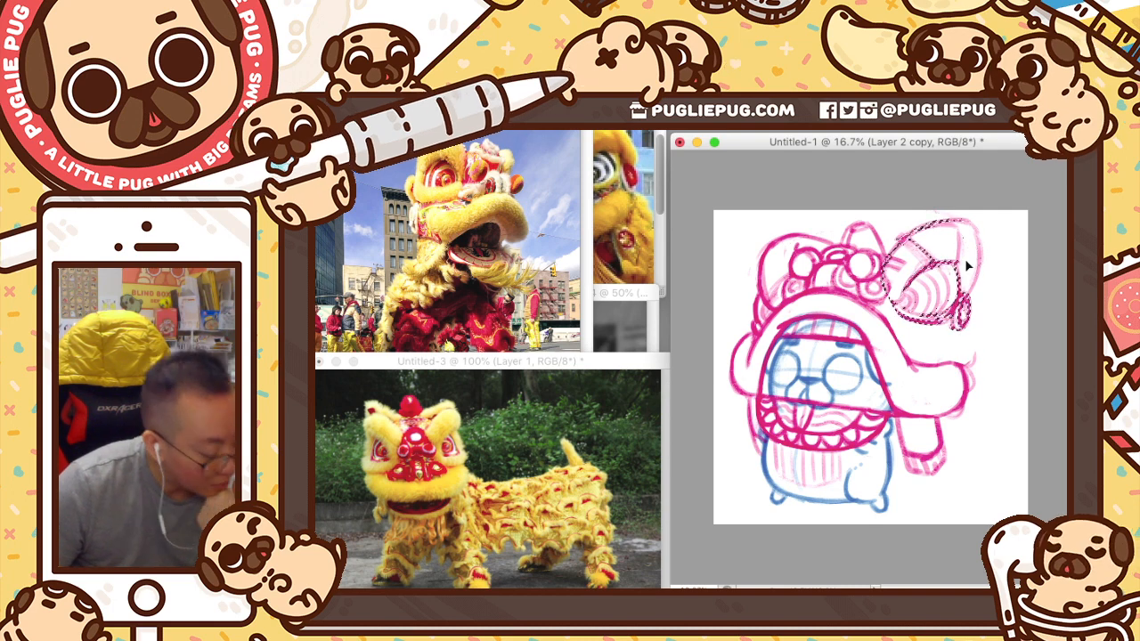
drag(623, 291, 624, 307)
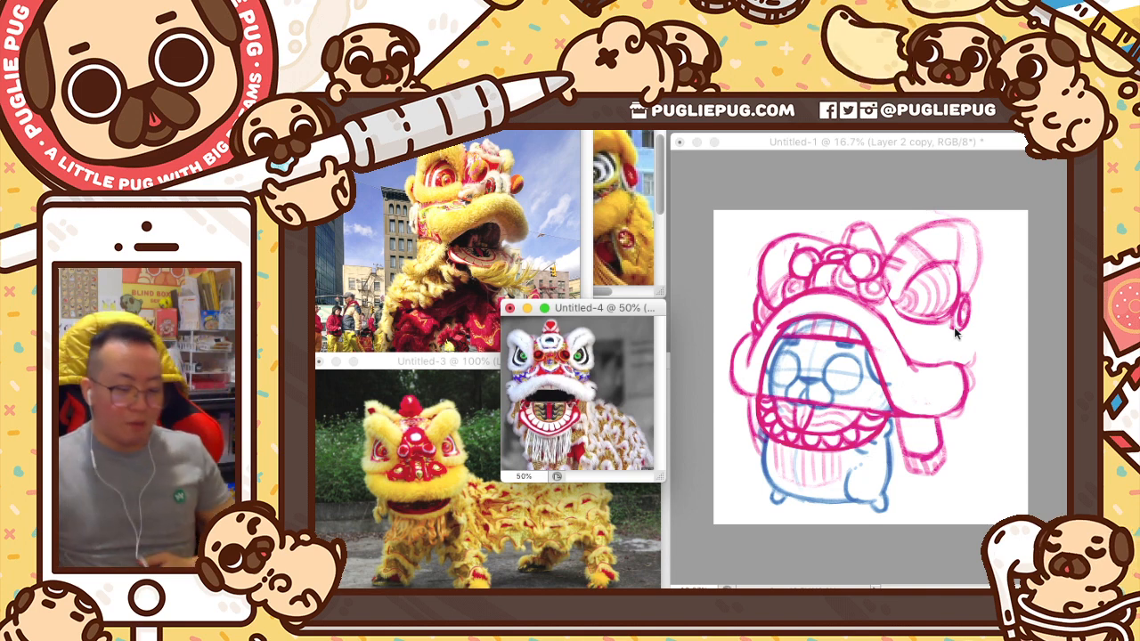
drag(956, 333, 962, 326)
- Undo the moves of the headdress's right eye and ear, and deselect them
key(super+alt+z)
key(super+alt+z)
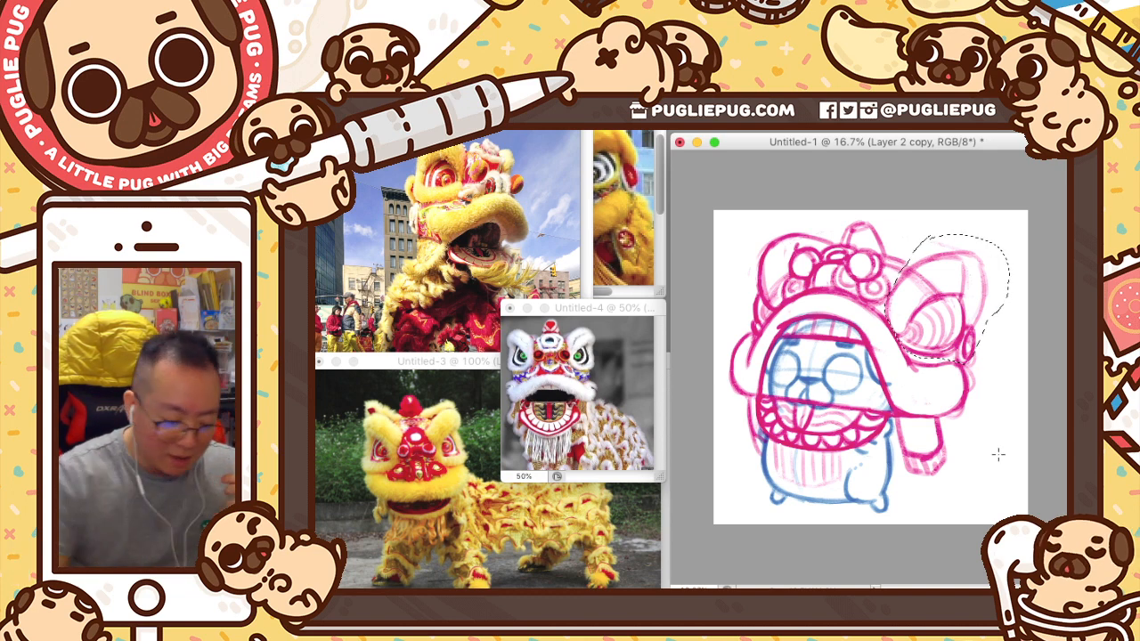
key(super+d)
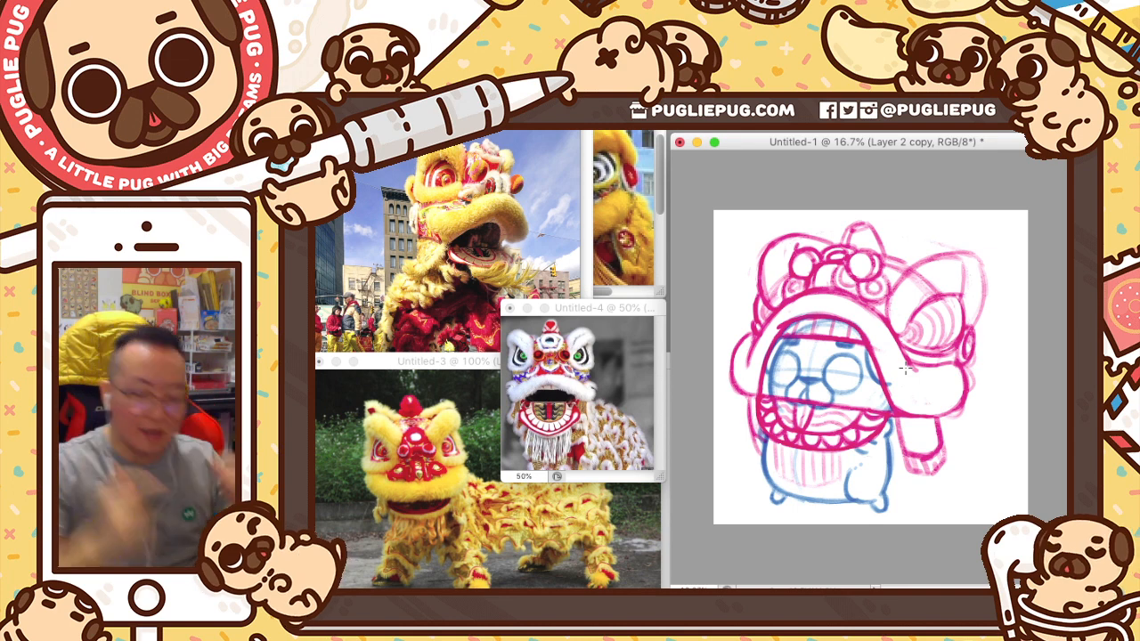
- Lasso the headdress's right eye and ear, shift them slightly left toward the dome, and deselect
drag(854, 348, 998, 431)
drag(968, 383, 918, 323)
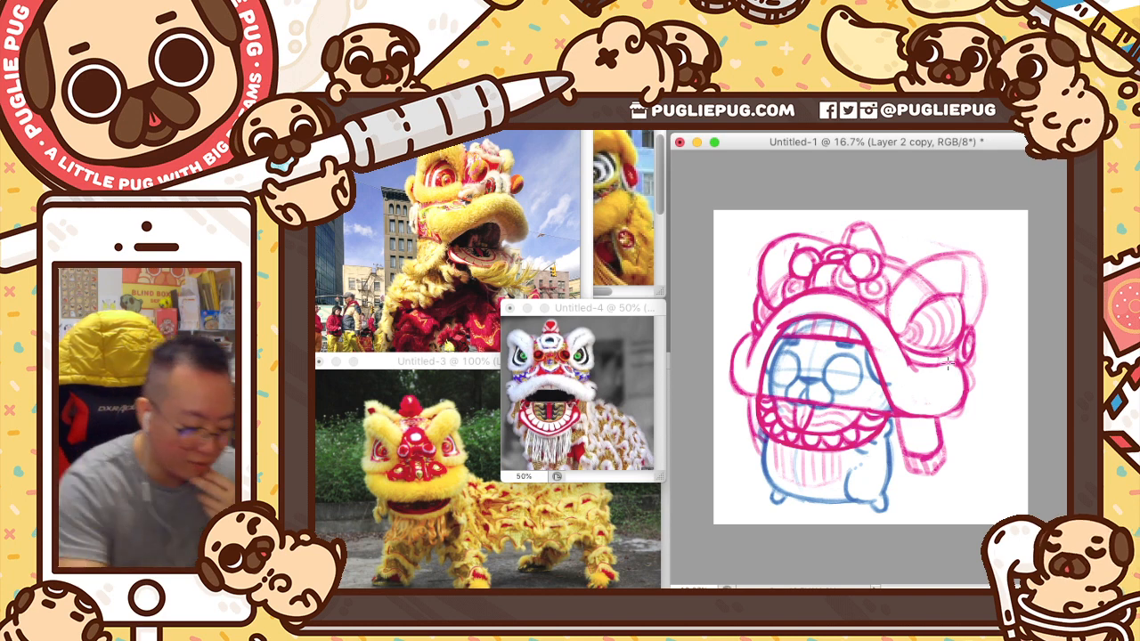
drag(950, 238, 989, 257)
mouse_move(992, 316)
mouse_down()
mouse_move(965, 363)
mouse_move(920, 363)
mouse_move(896, 345)
mouse_move(897, 279)
mouse_up()
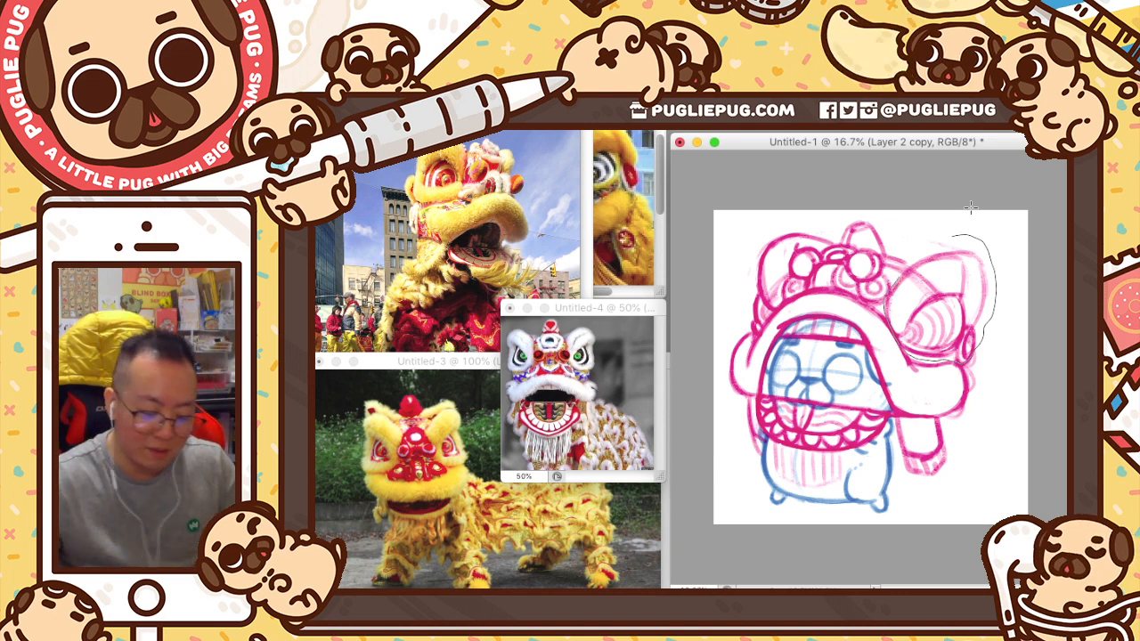
mouse_move(971, 208)
mouse_down()
mouse_move(953, 231)
mouse_move(1010, 285)
mouse_move(978, 360)
mouse_move(923, 356)
mouse_move(895, 337)
mouse_move(884, 310)
mouse_move(892, 281)
mouse_up()
key(super+t)
drag(931, 241, 969, 237)
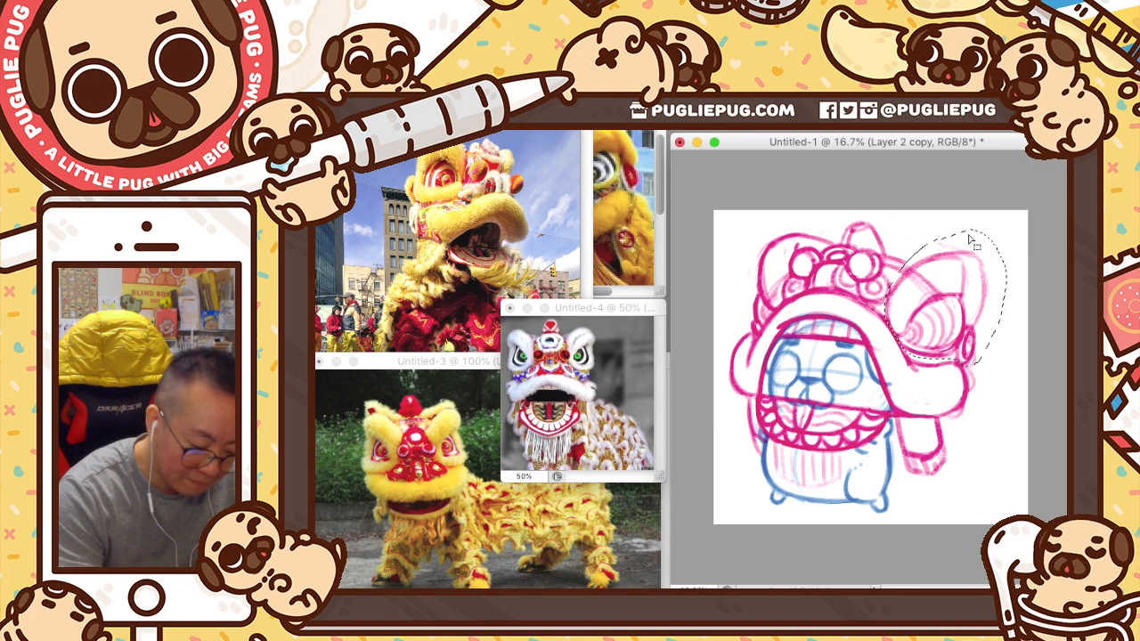
mouse_move(967, 289)
mouse_down()
mouse_move(960, 281)
mouse_move(977, 307)
mouse_move(971, 294)
mouse_up()
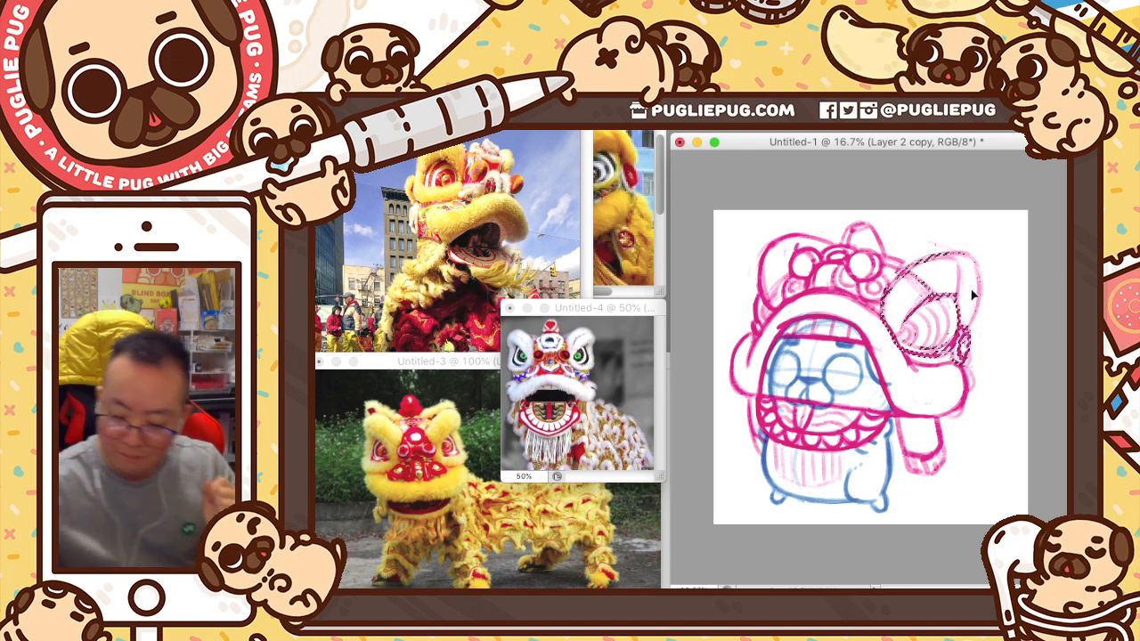
key(super+d)
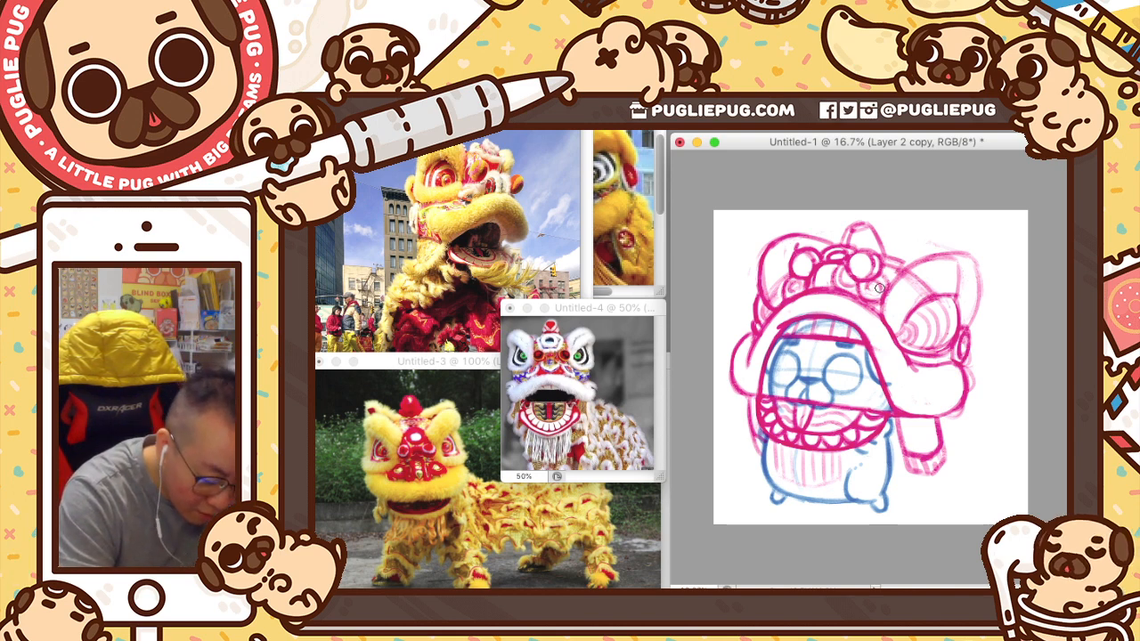
- Sketch curved stripes across the pointed ornament on top of the lion headdress
key(v)
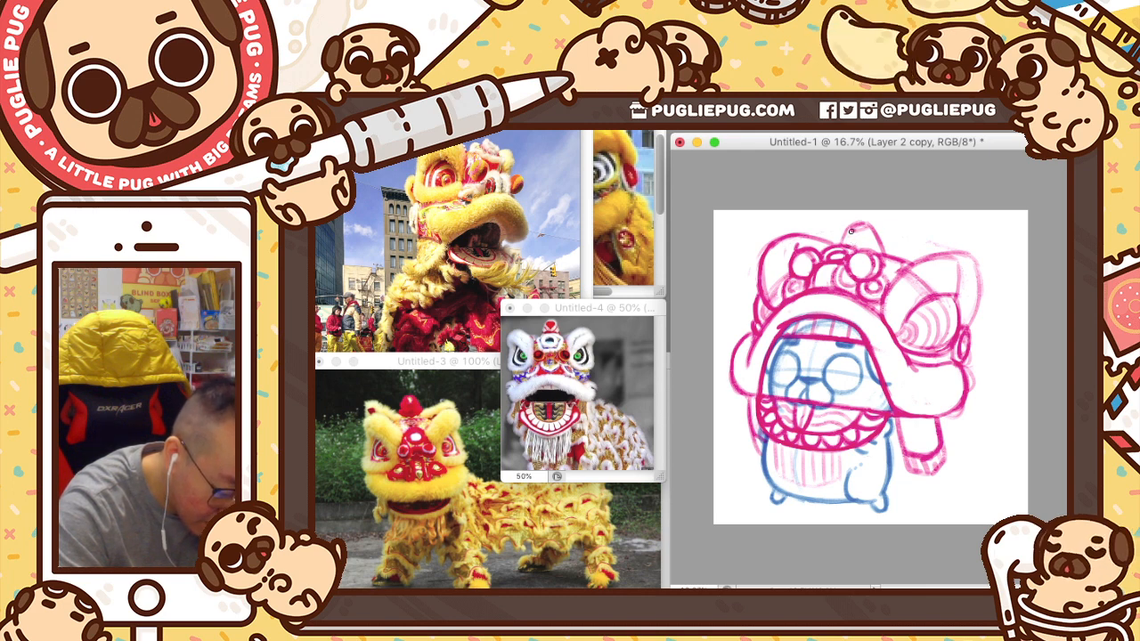
key(v)
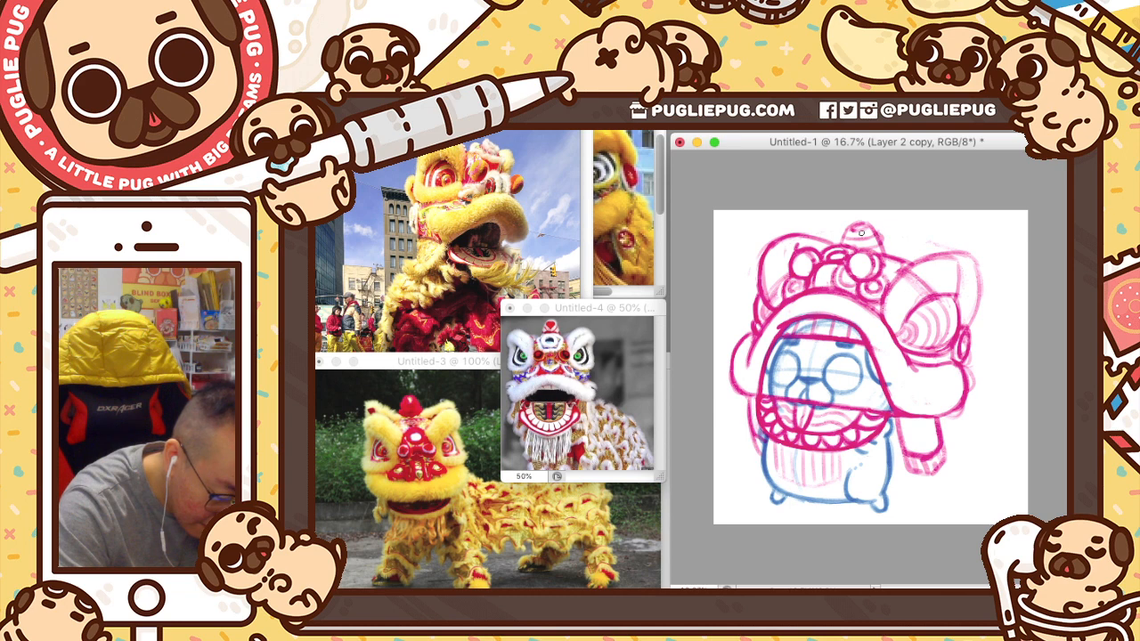
drag(867, 233, 841, 243)
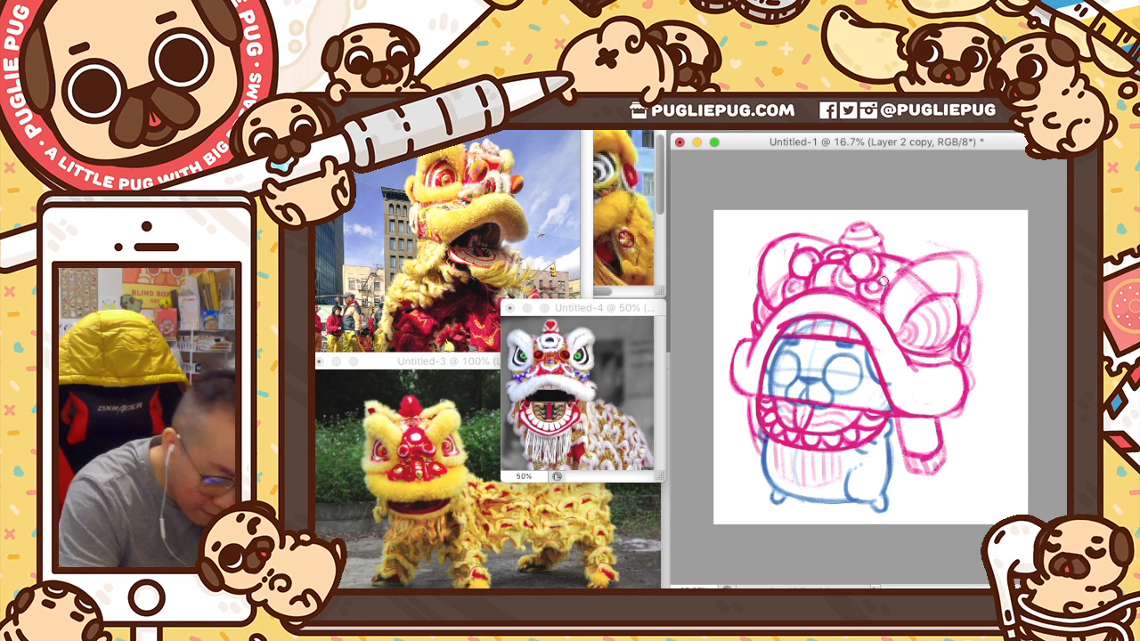
- Redraw the outer curve of the headdress's fur brim on its left side, undoing the unwanted strokes
key(super+z)
drag(732, 377, 745, 343)
key(super+z)
drag(735, 384, 738, 347)
drag(734, 389, 738, 351)
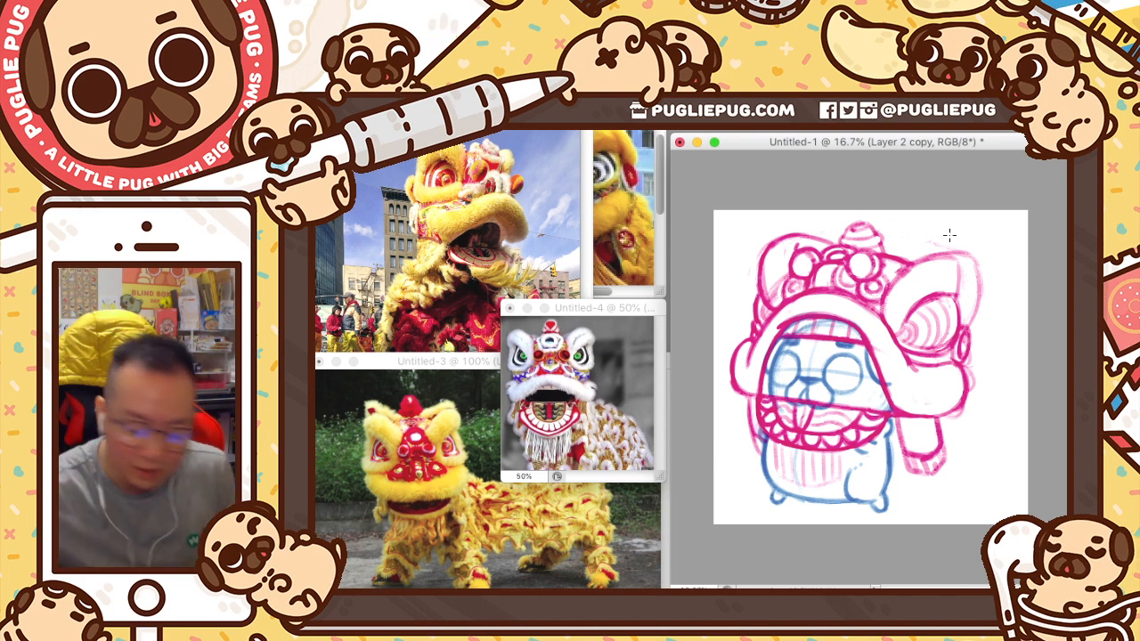
- Lasso the headdress's top ornament and forehead details, skew them slightly to the right with Free Transform, and deselect
mouse_move(843, 224)
mouse_down()
mouse_move(893, 214)
mouse_move(879, 307)
mouse_move(832, 283)
mouse_move(801, 284)
mouse_move(845, 216)
mouse_move(882, 214)
mouse_up()
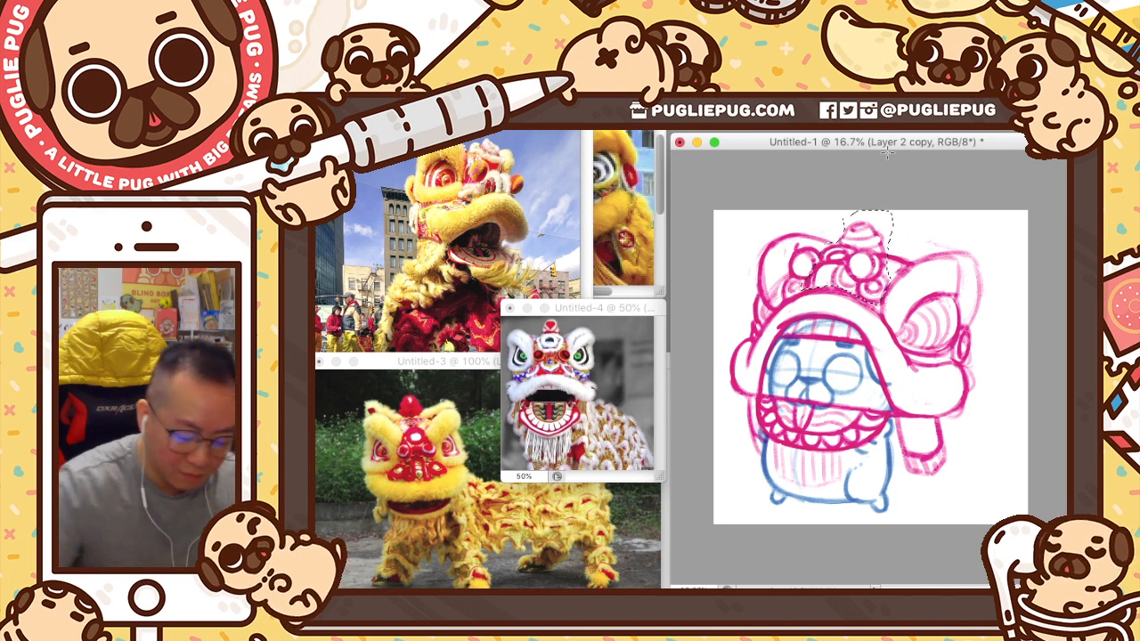
key(ctrl+t)
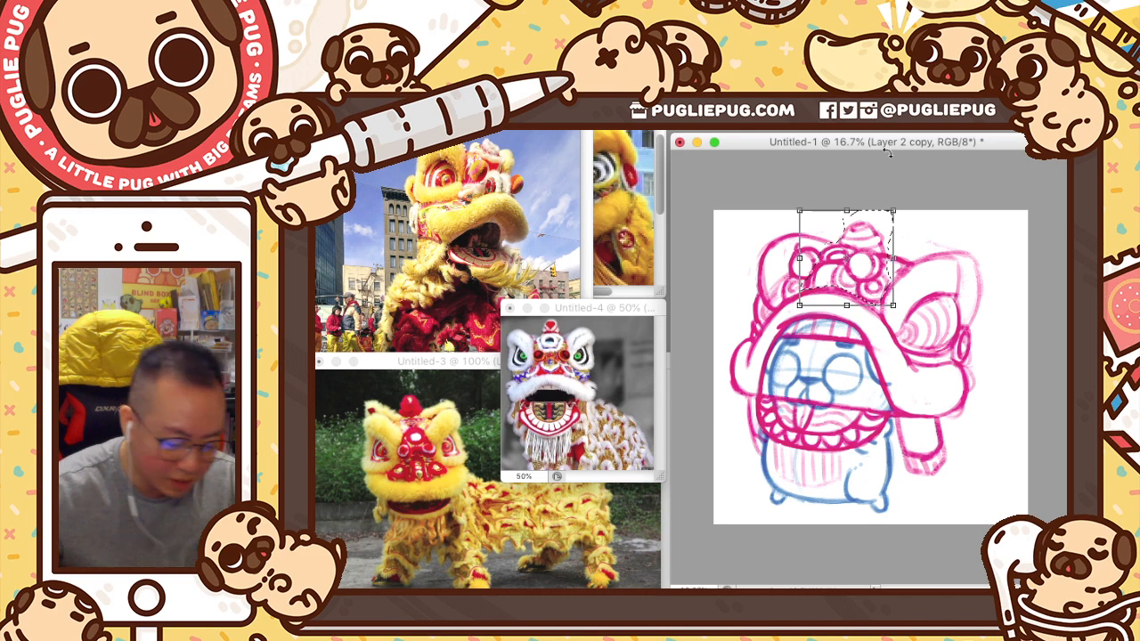
right_click(869, 278)
click(901, 338)
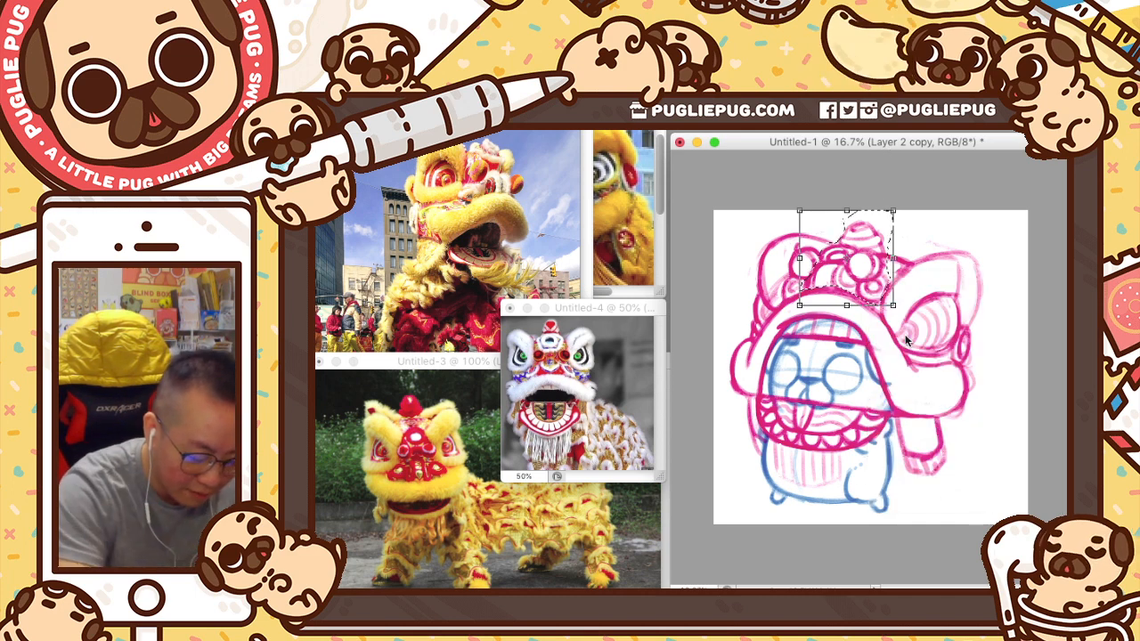
drag(847, 212, 851, 214)
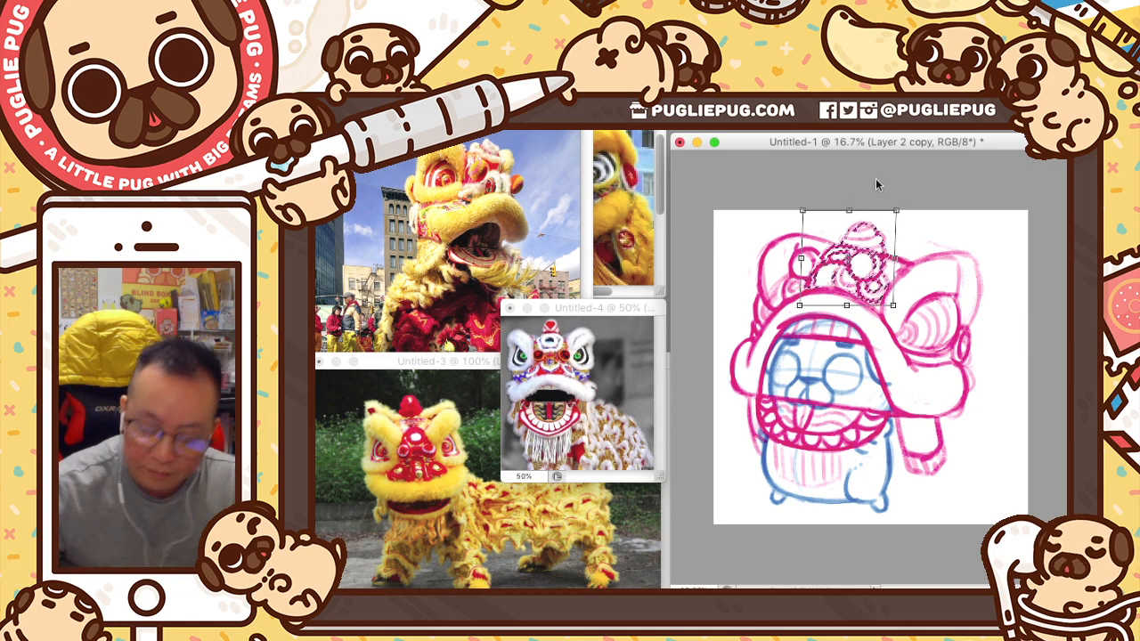
key(Return)
key(ctrl+d)
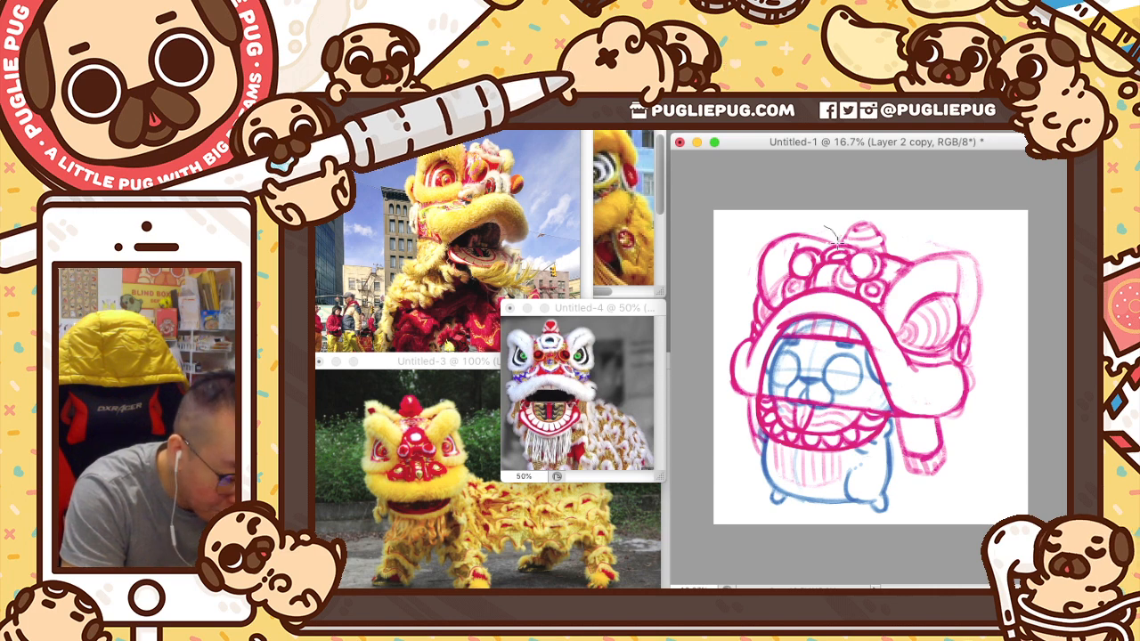
- Lasso the outline of the headdress's left ear and adjust its placement with Free Transform
mouse_move(779, 258)
mouse_down()
mouse_move(749, 269)
mouse_move(762, 280)
mouse_up()
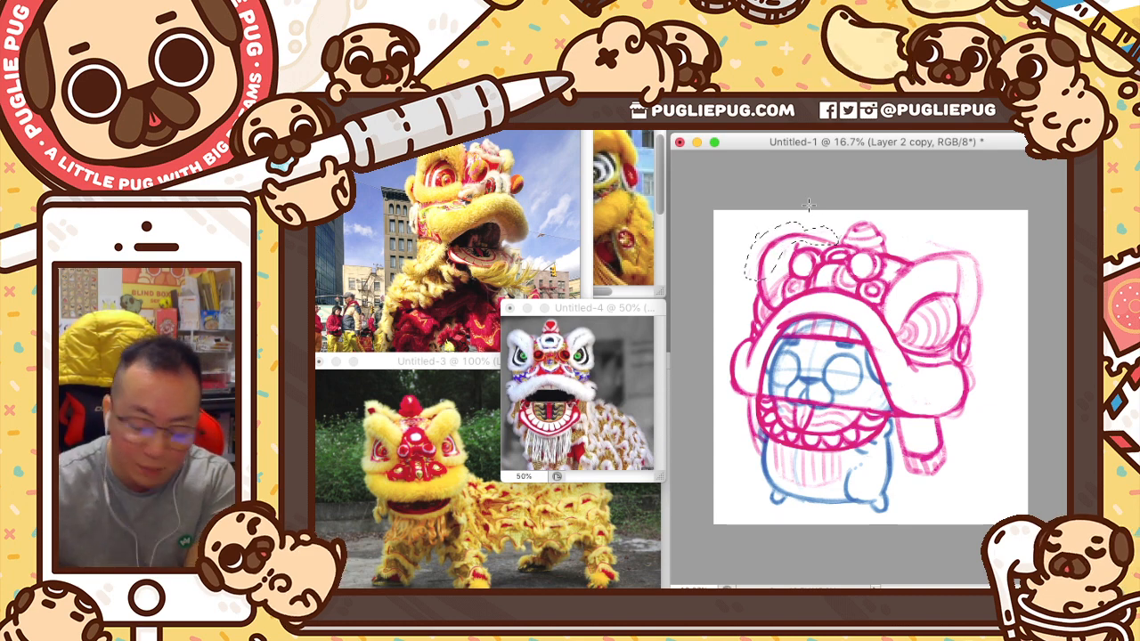
key(ctrl+t)
drag(817, 239, 833, 256)
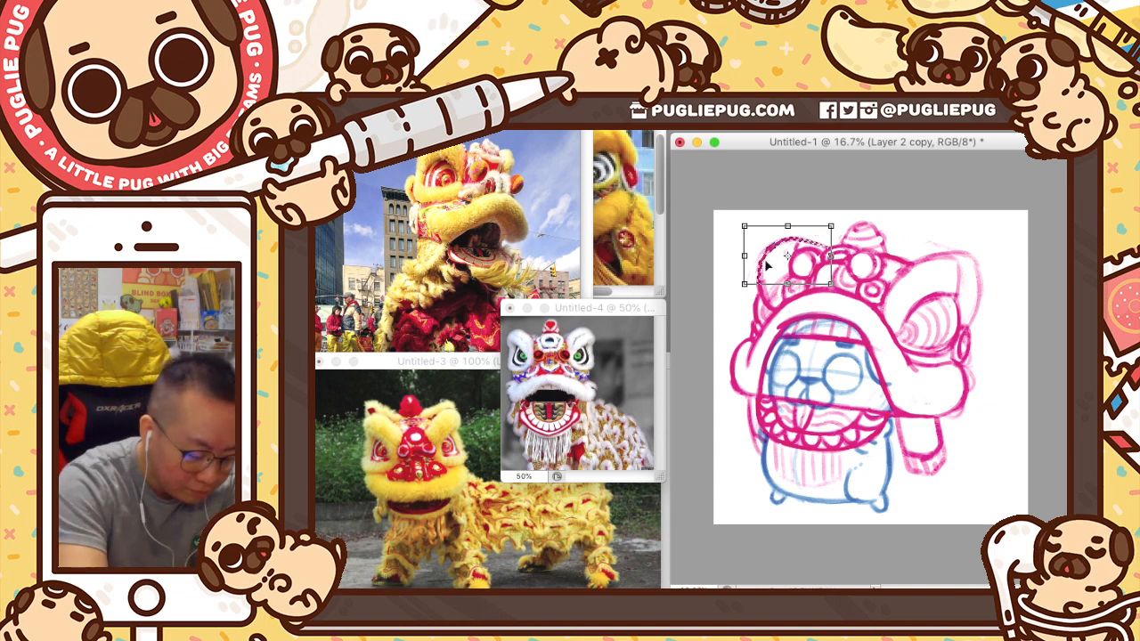
key(Return)
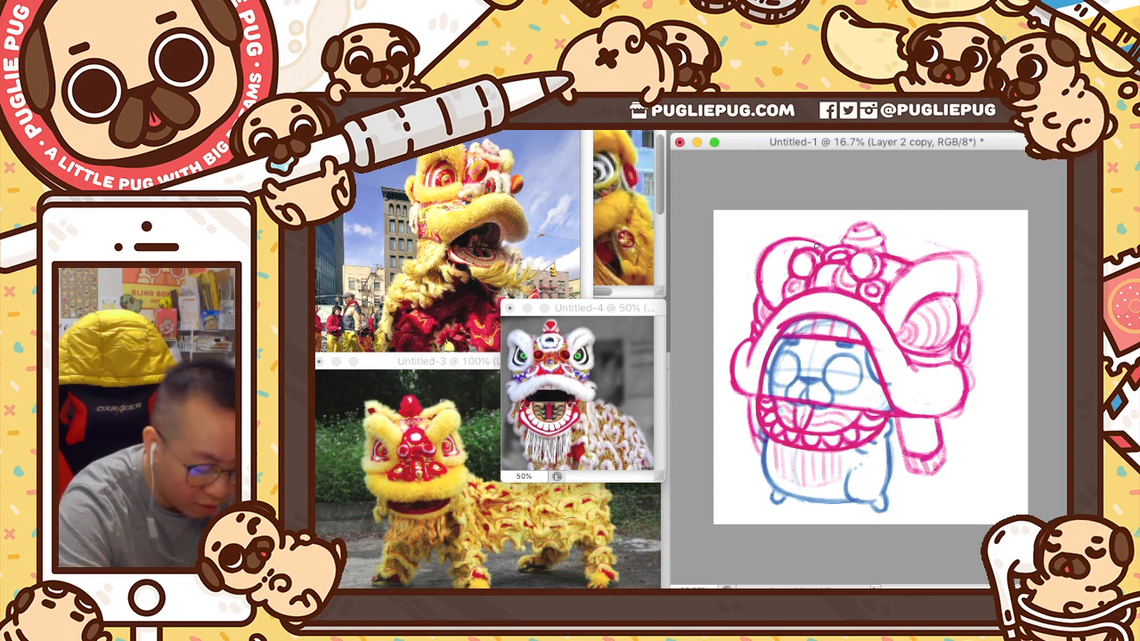
- Examine the yellow and red lion dance reference photos for the costume's face, side ornament, body and leg details
click(664, 140)
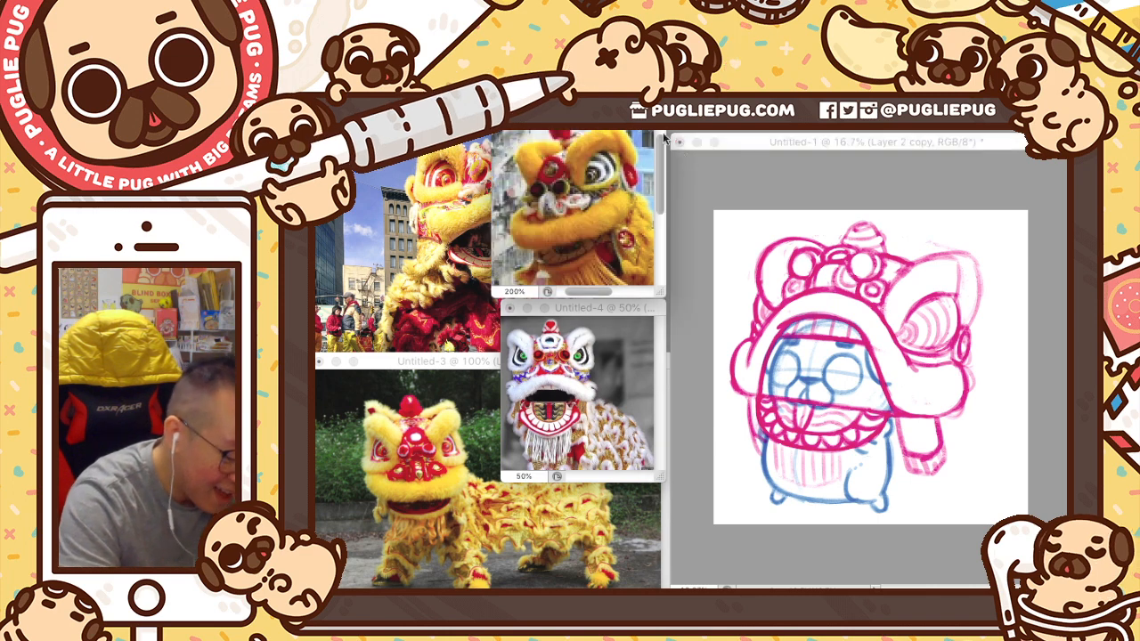
click(812, 234)
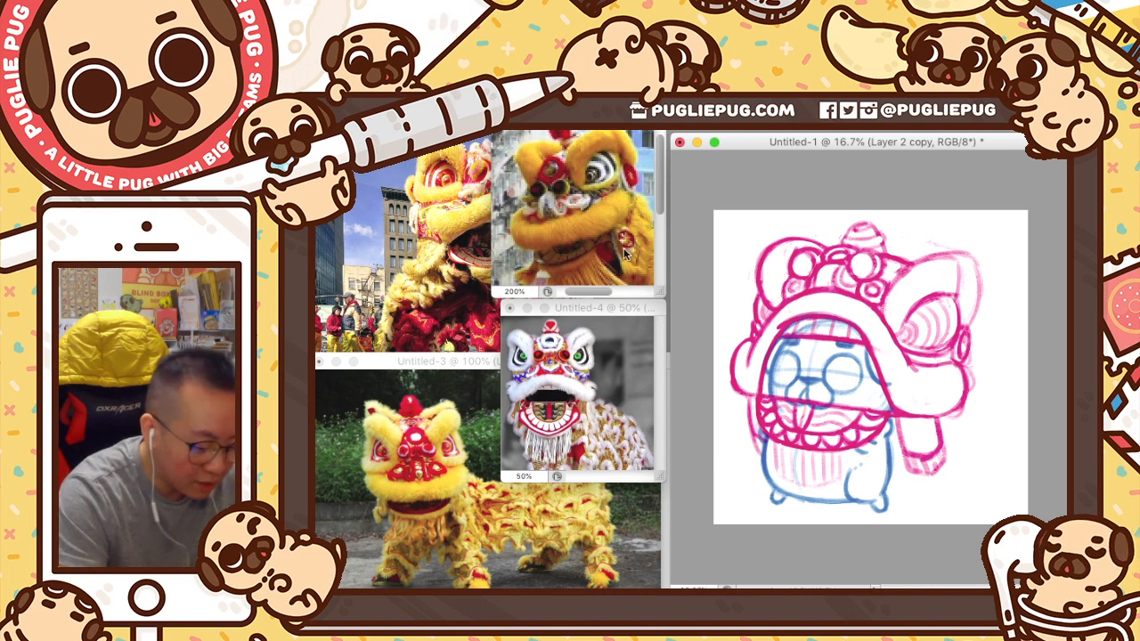
click(620, 286)
scroll(621, 284, right, 5)
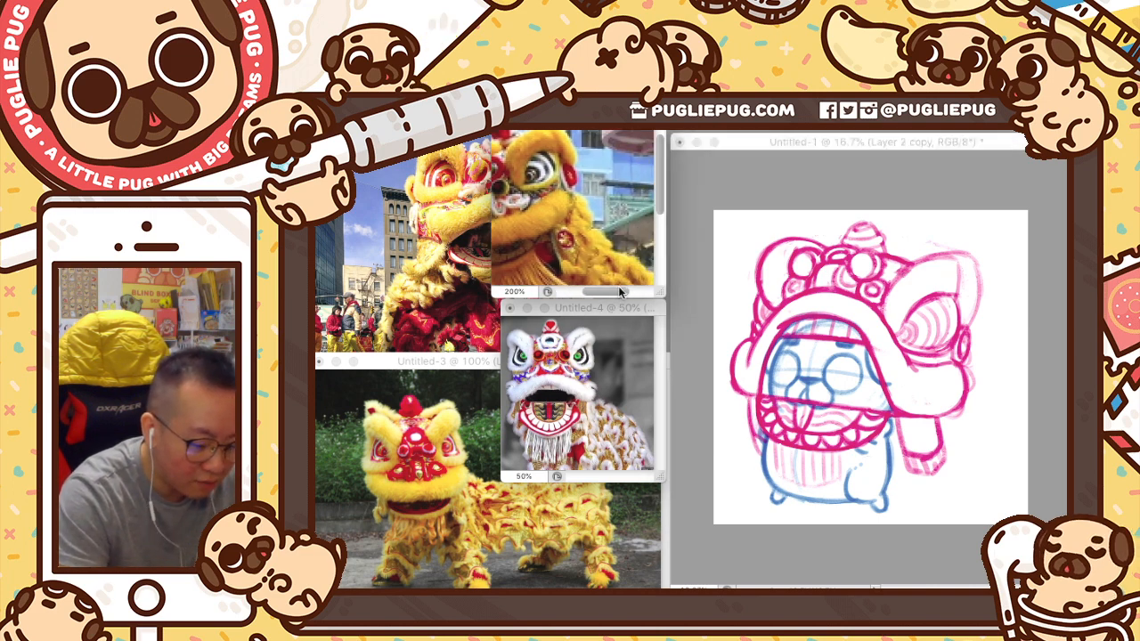
drag(657, 199, 660, 217)
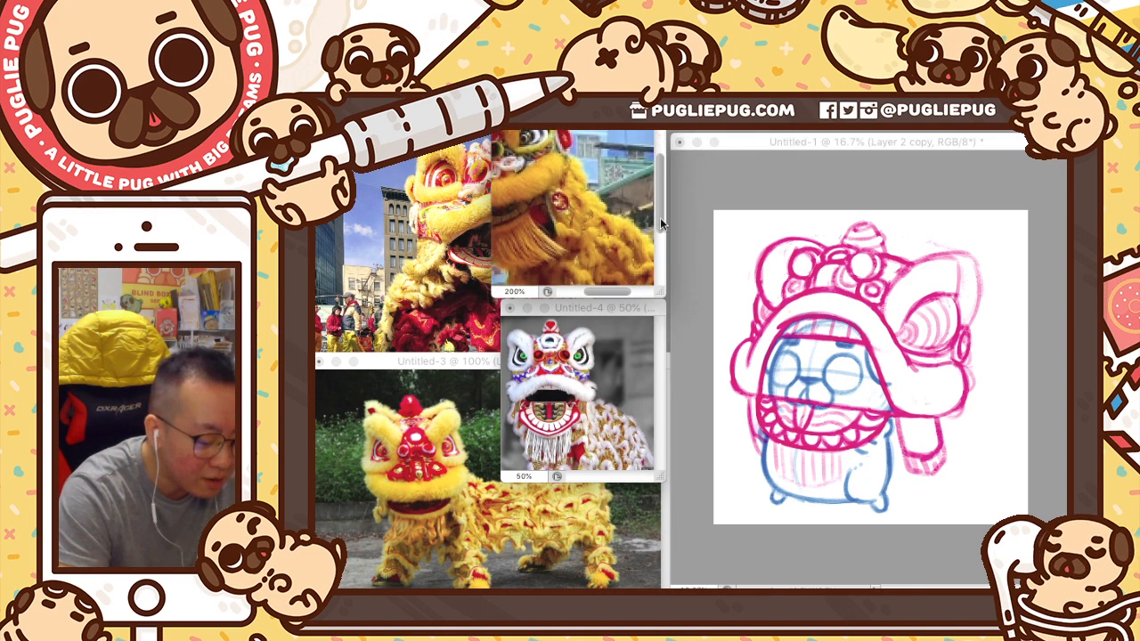
click(1007, 340)
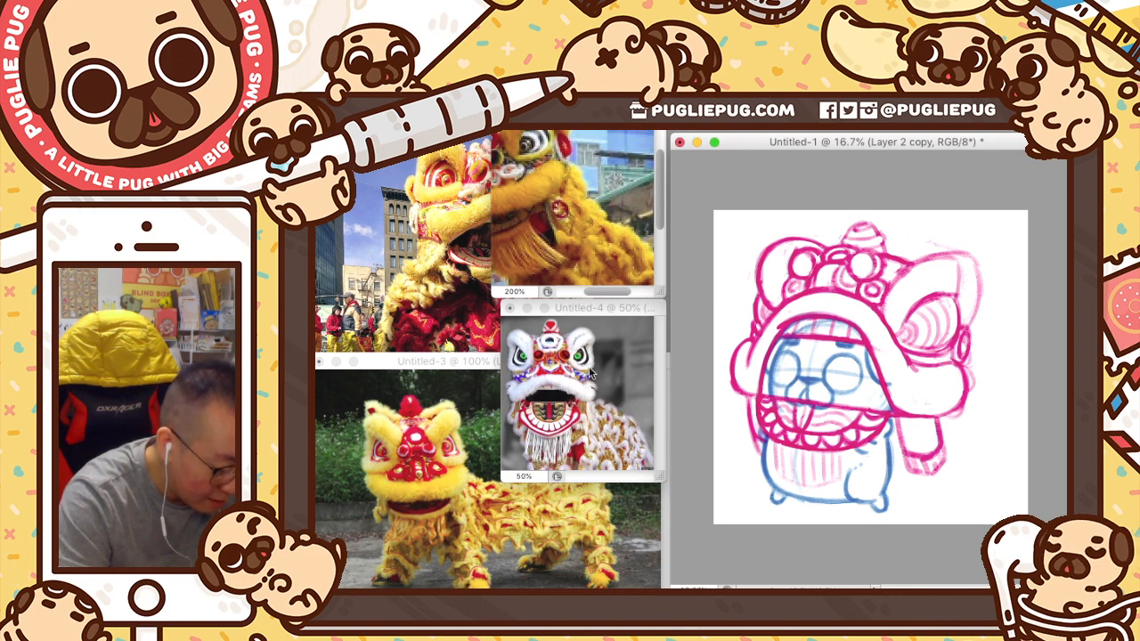
click(497, 339)
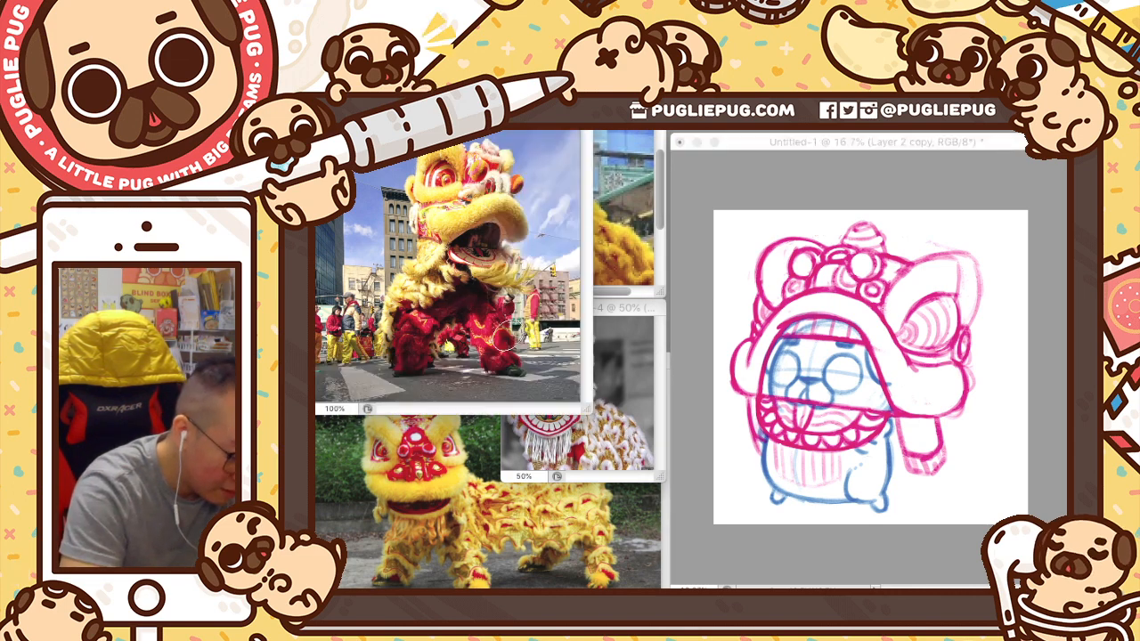
click(925, 394)
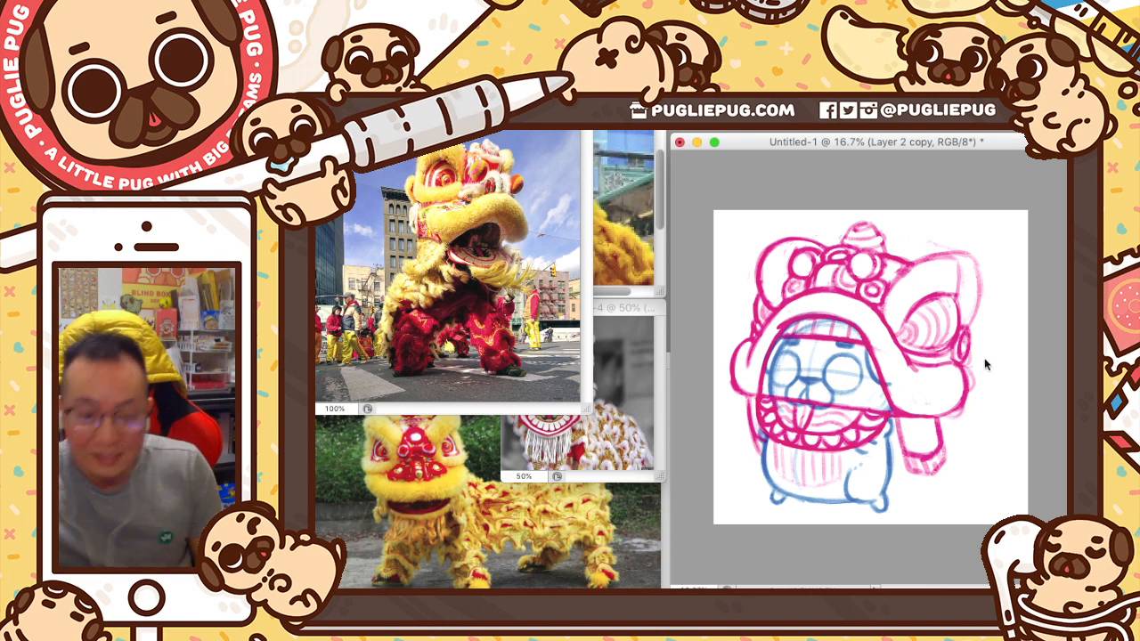
- Save the sketch as 2023_CNY.psd in Photoshop format in the Puglie > Series > Holidays > ChineseNewYear folder
key(super+s)
click(532, 182)
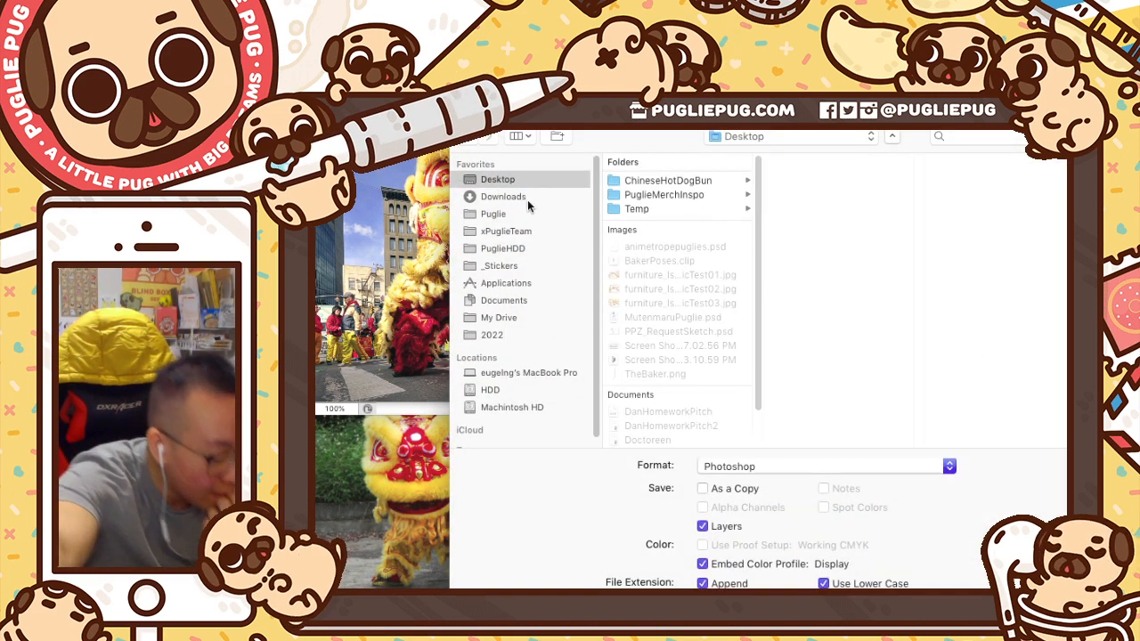
click(527, 214)
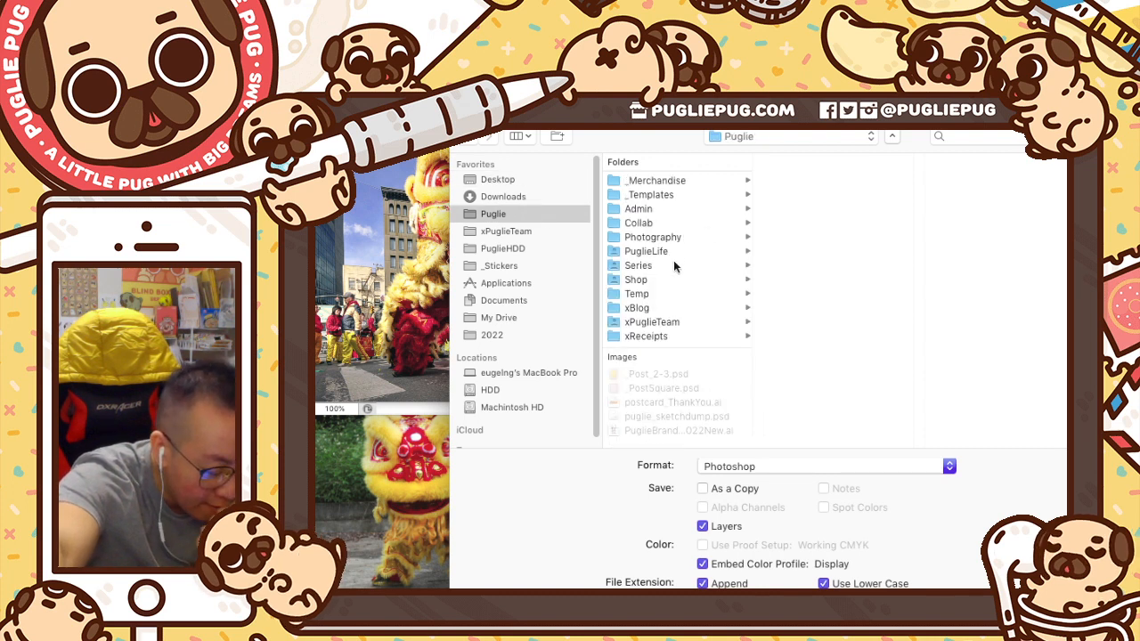
click(674, 266)
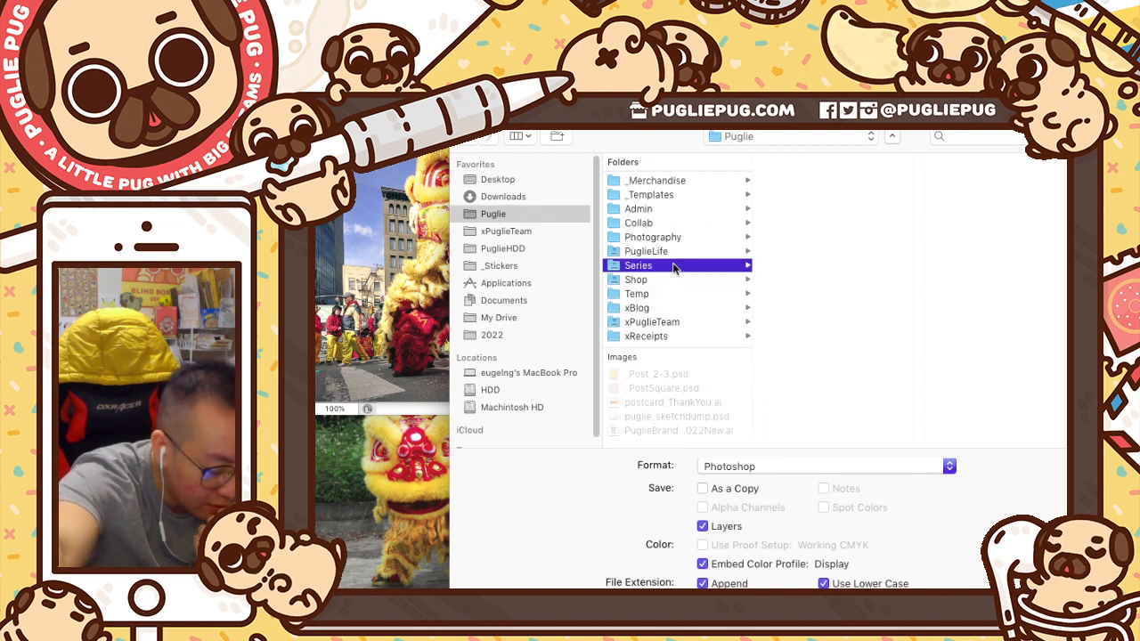
click(807, 265)
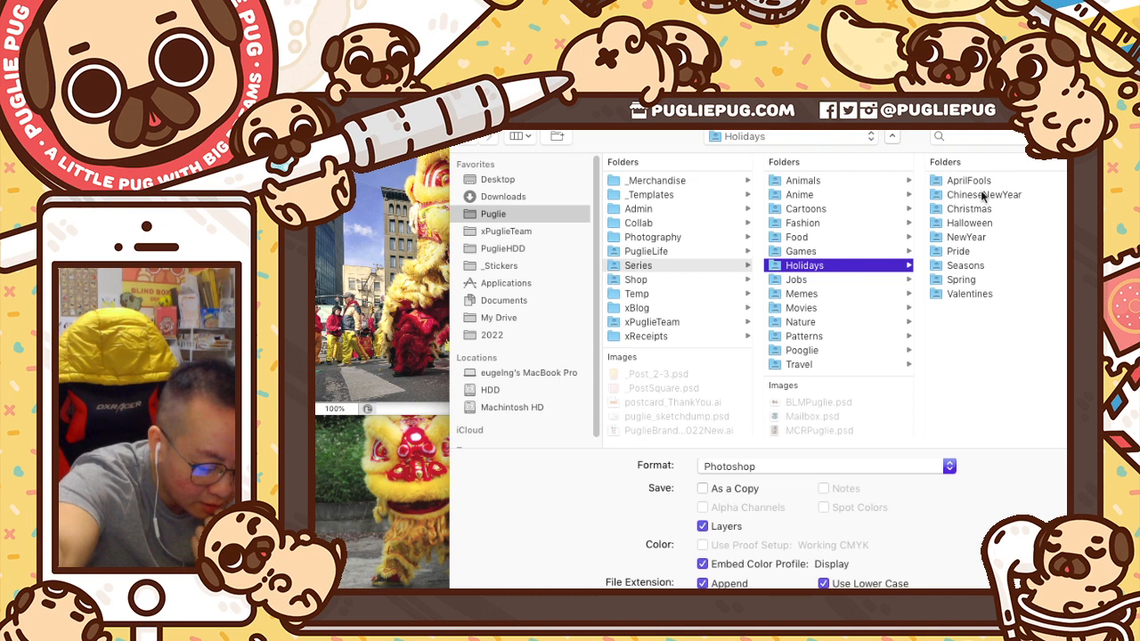
click(983, 196)
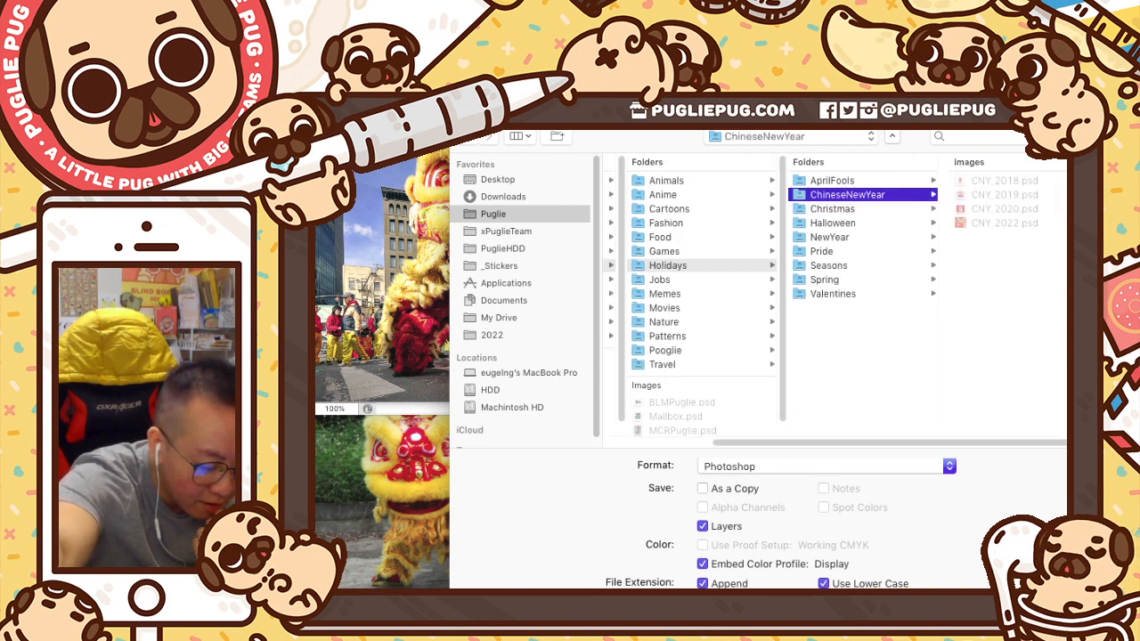
click(802, 92)
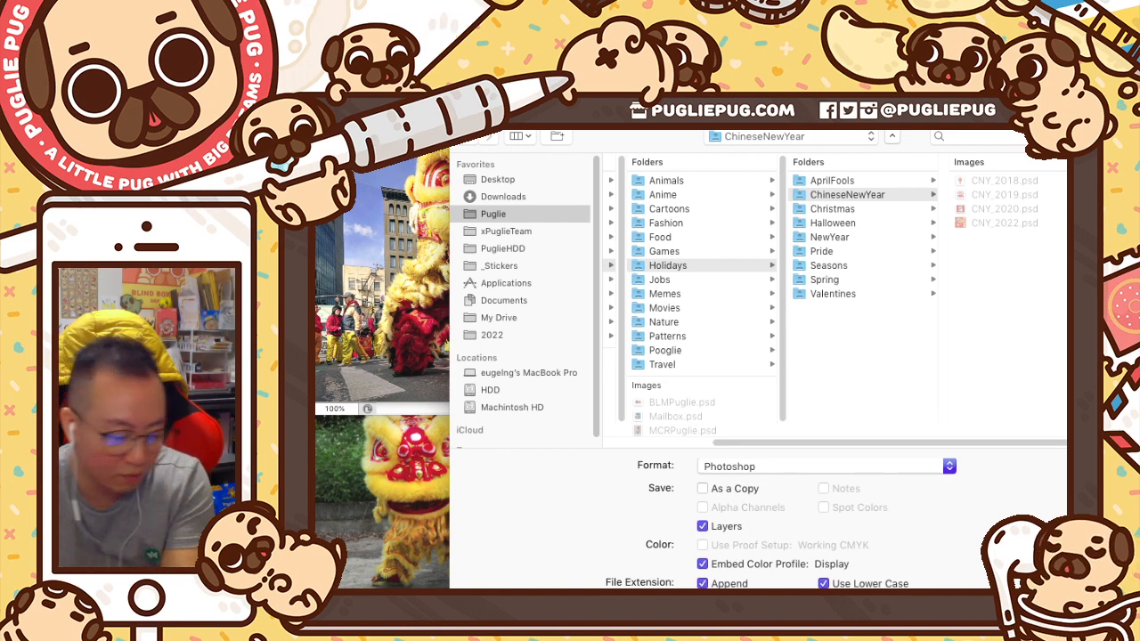
key(Return)
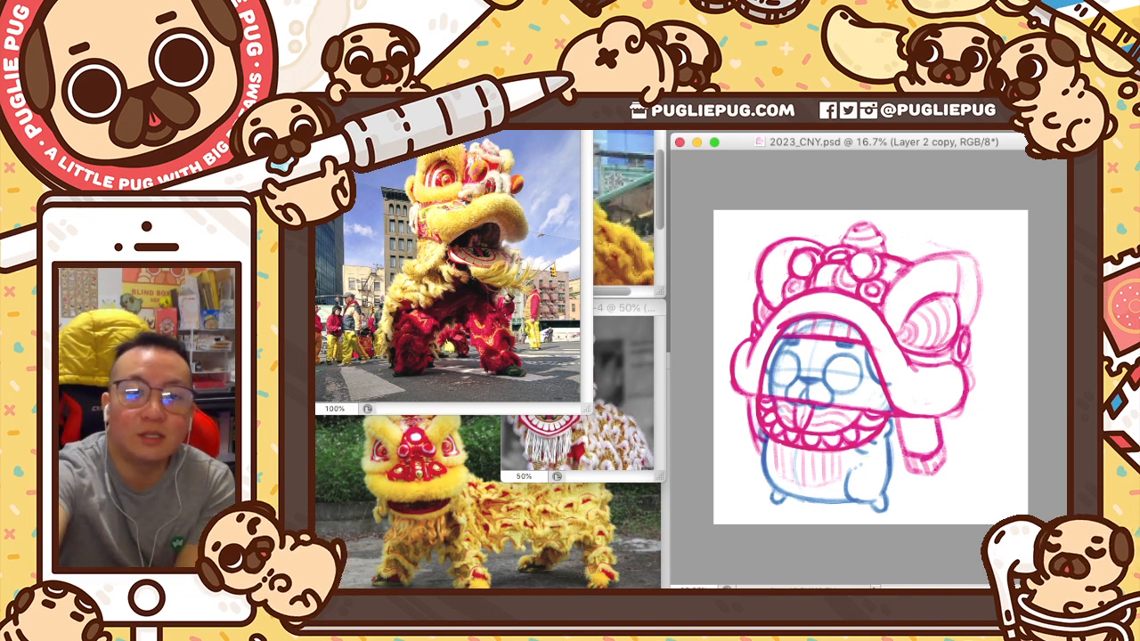
- Bring the photo of two yellow lion dancers into a new document as another reference
key(super+Tab)
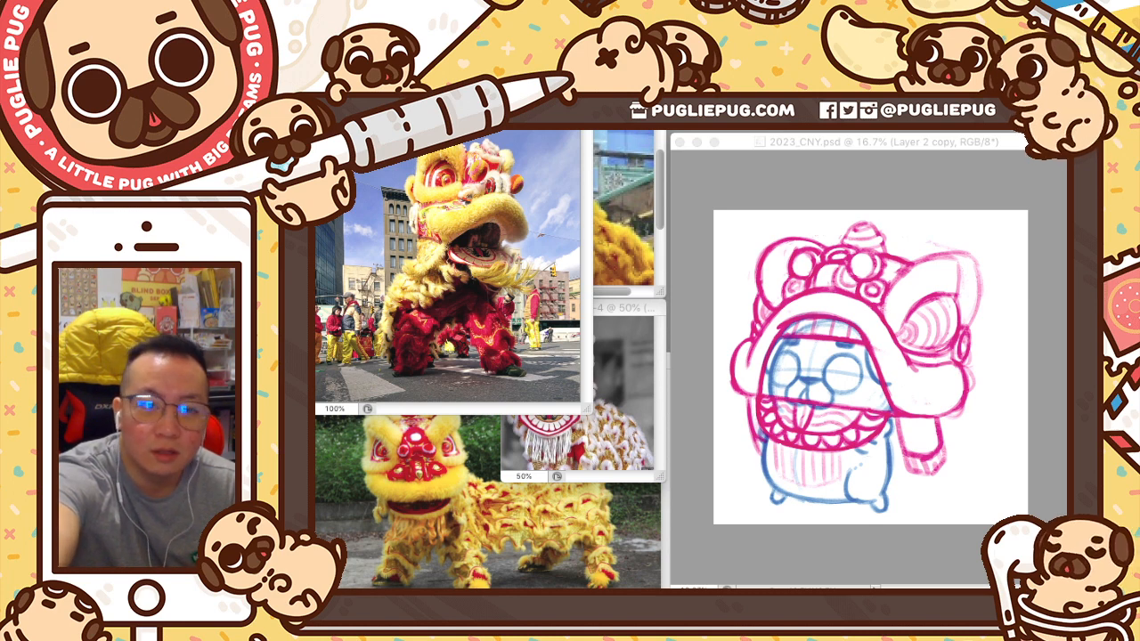
click(682, 275)
click(399, 34)
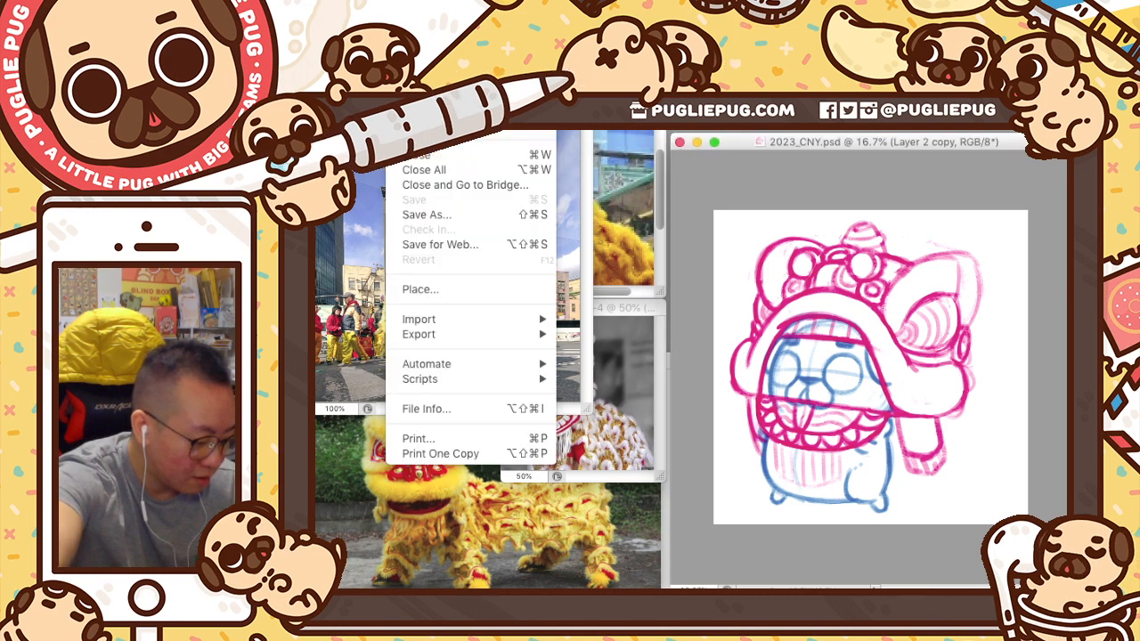
key(Escape)
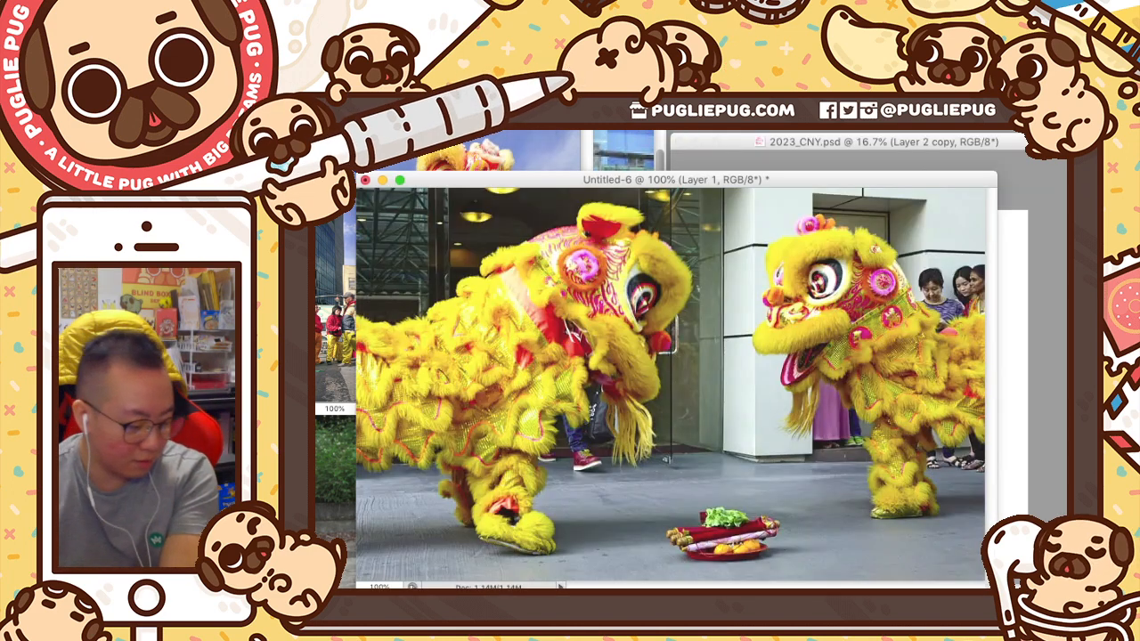
- Place the two-lion reference window beside the sketch and frame the right lion's head at 100% zoom
key(super+minus)
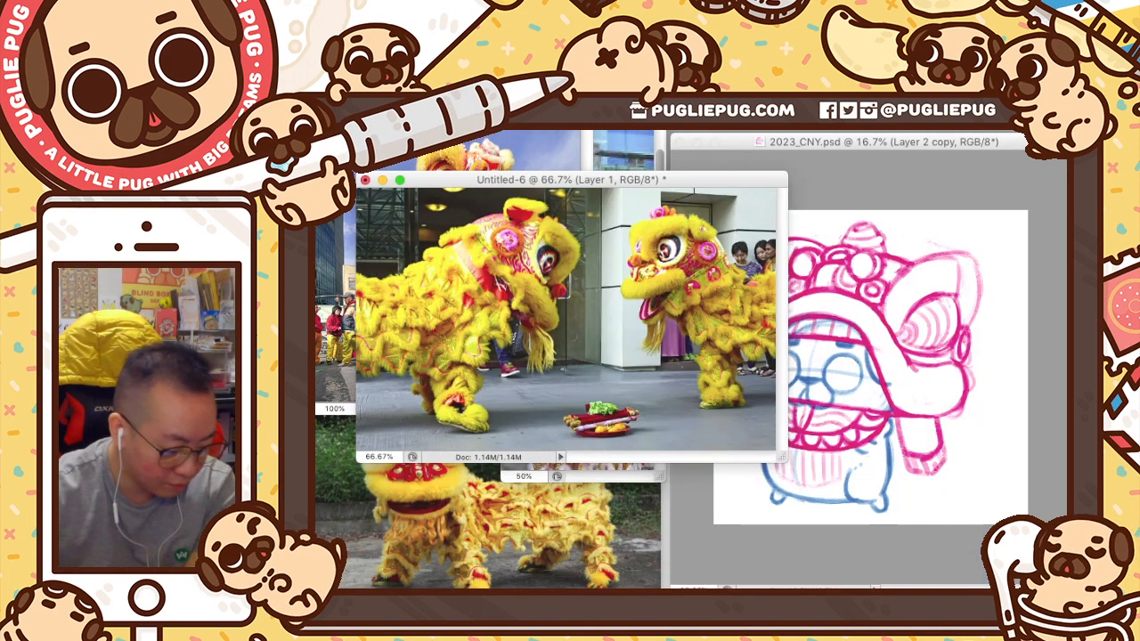
key(super+minus)
key(super+plus)
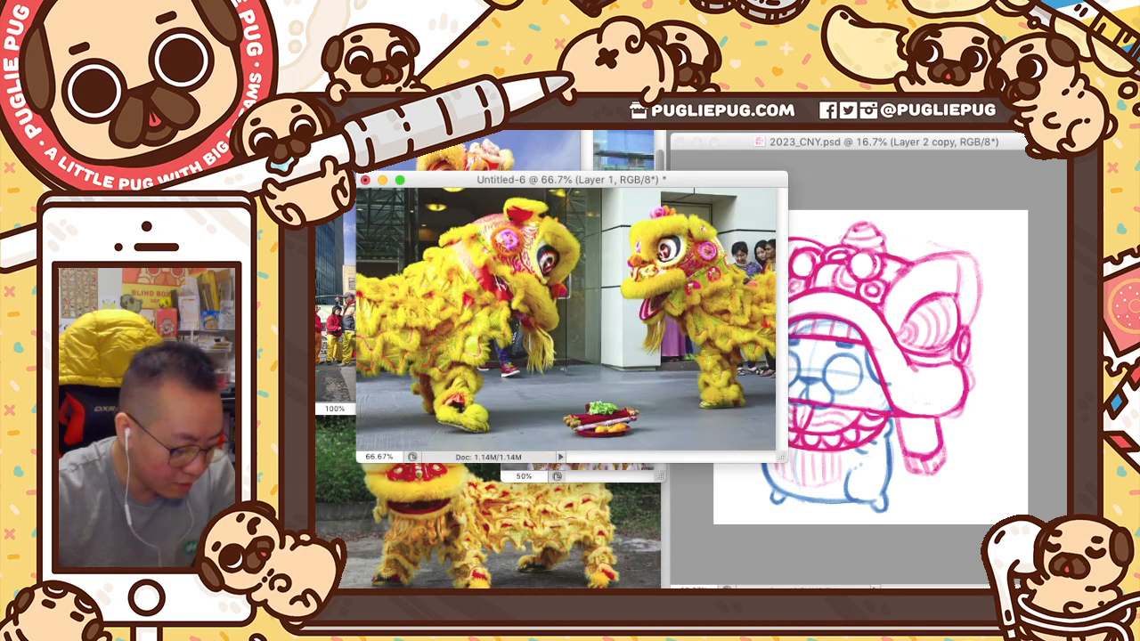
drag(726, 180, 565, 333)
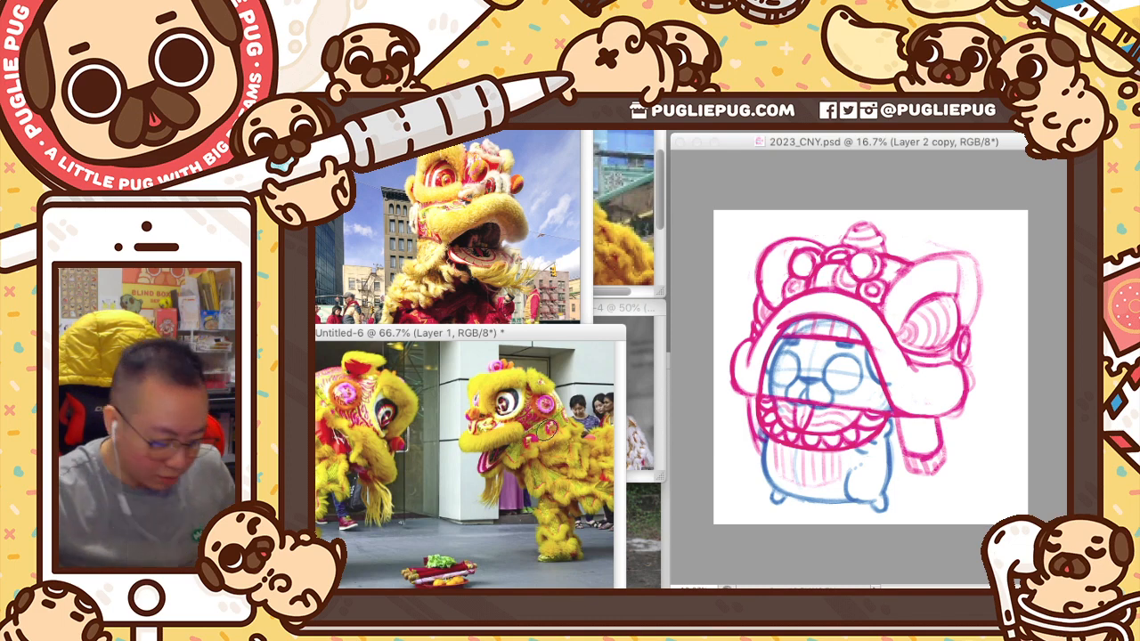
key(super+plus)
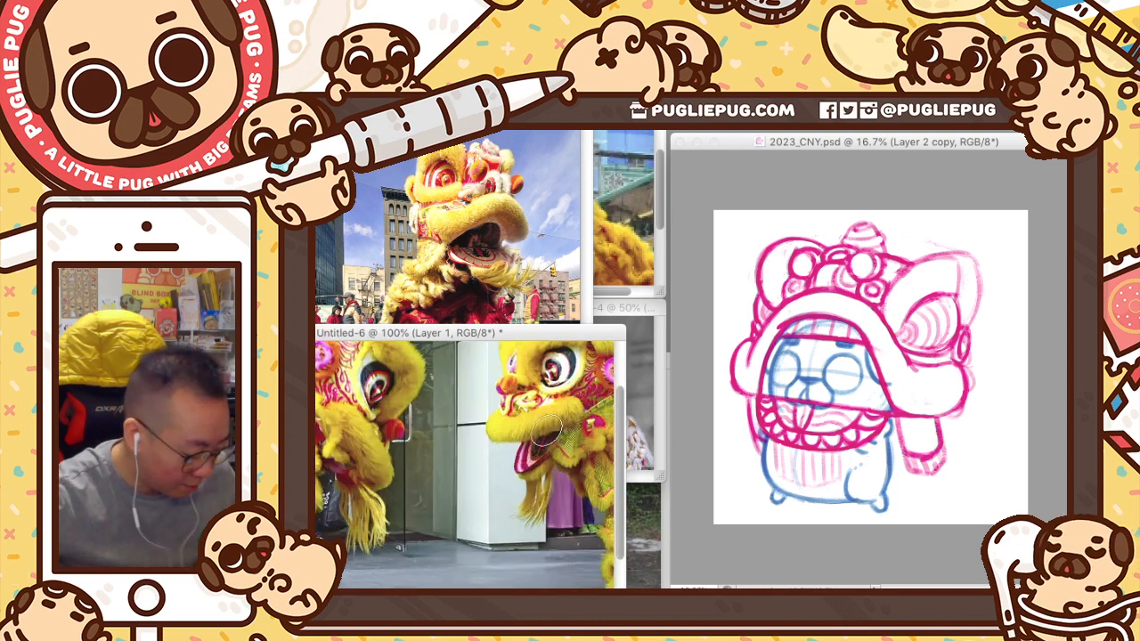
drag(573, 596, 637, 596)
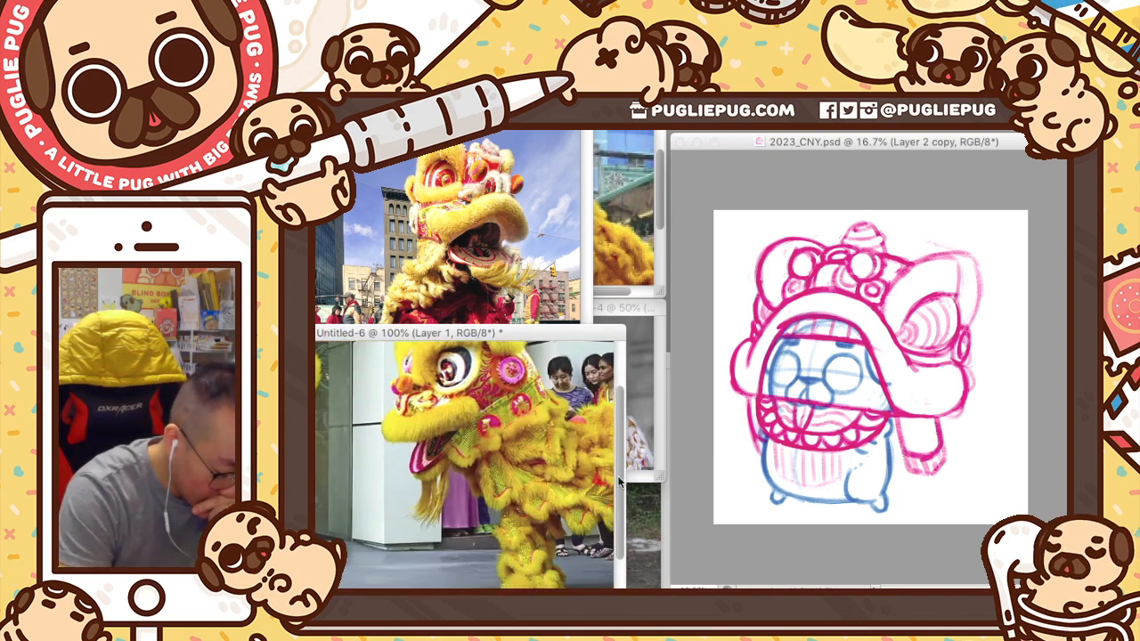
drag(622, 479, 621, 449)
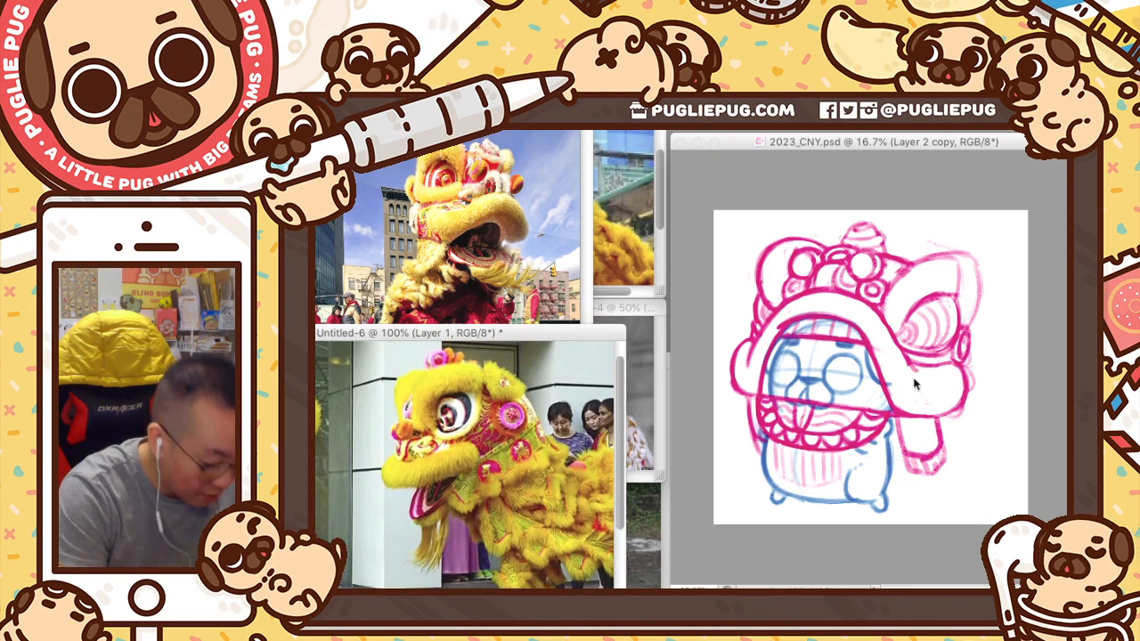
- Sketch a wavy fur edge behind the lion headdress's cheek and around the hanging side flap, redoing rough strokes
click(873, 278)
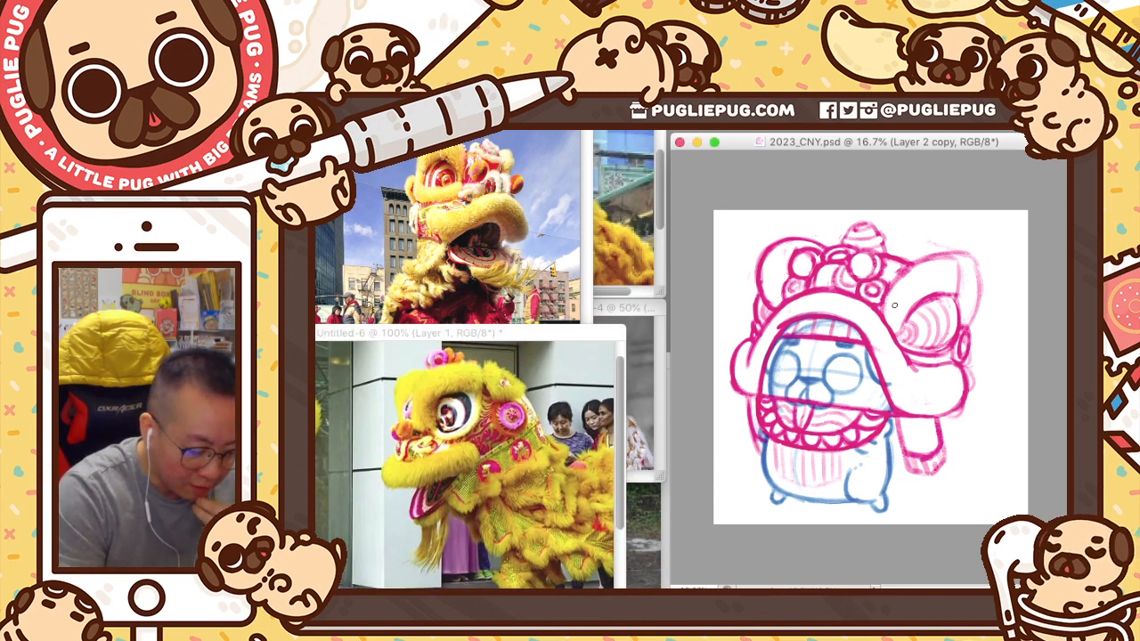
drag(837, 270, 858, 283)
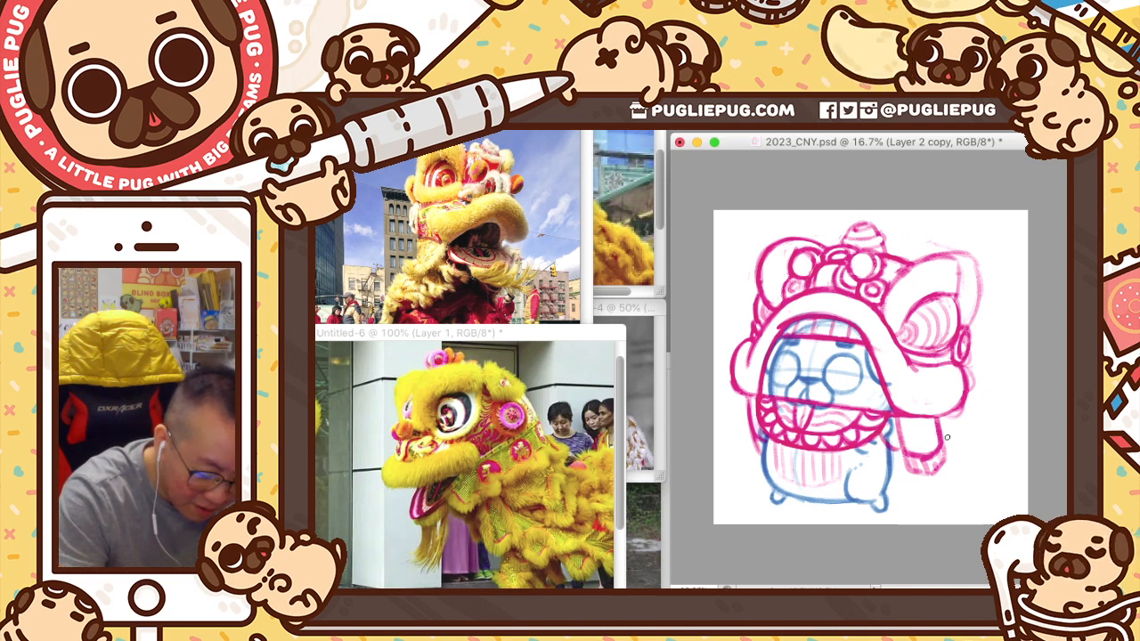
key(v)
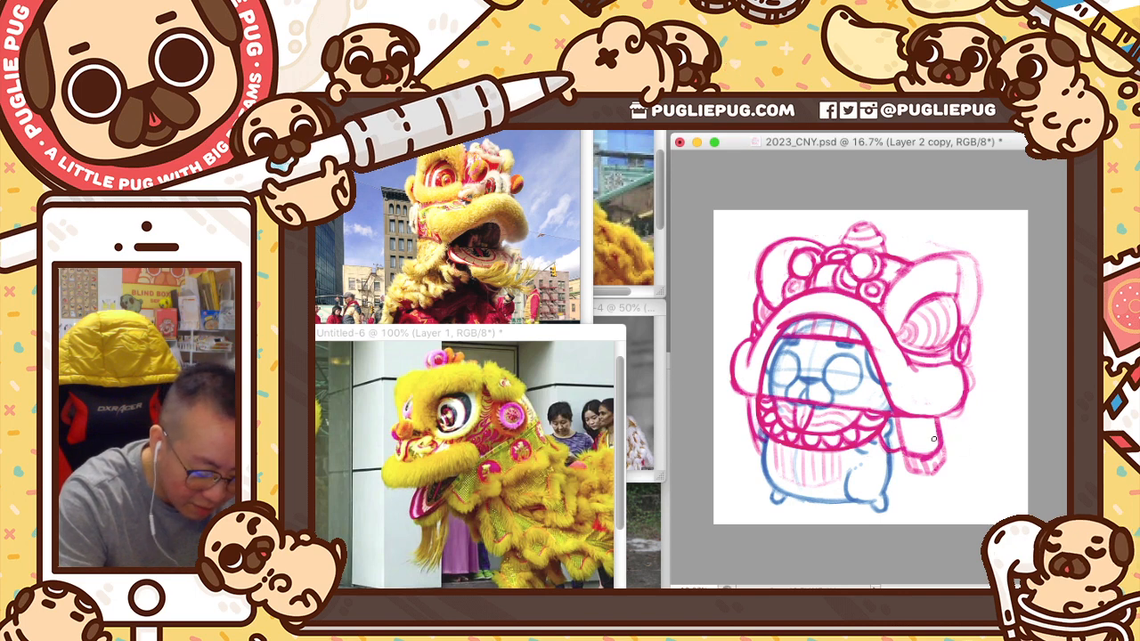
mouse_move(958, 398)
mouse_down()
mouse_move(946, 444)
mouse_move(973, 385)
mouse_move(944, 445)
mouse_move(971, 387)
mouse_move(947, 430)
mouse_up()
key(super+z)
drag(971, 393, 945, 437)
key(super+z)
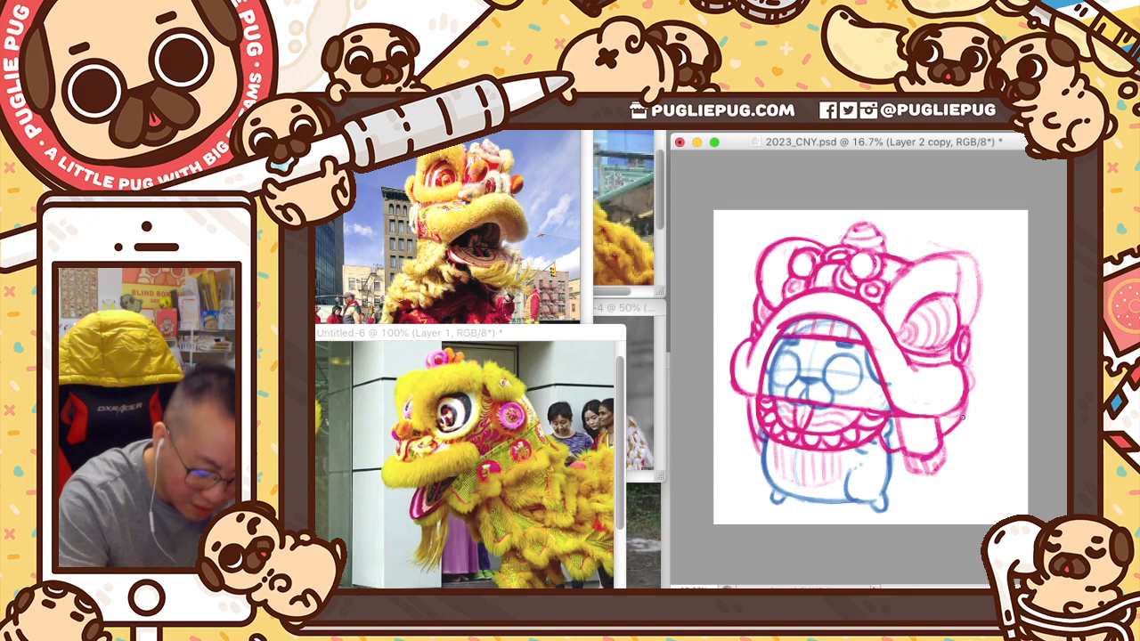
key(super+z)
drag(969, 394, 946, 435)
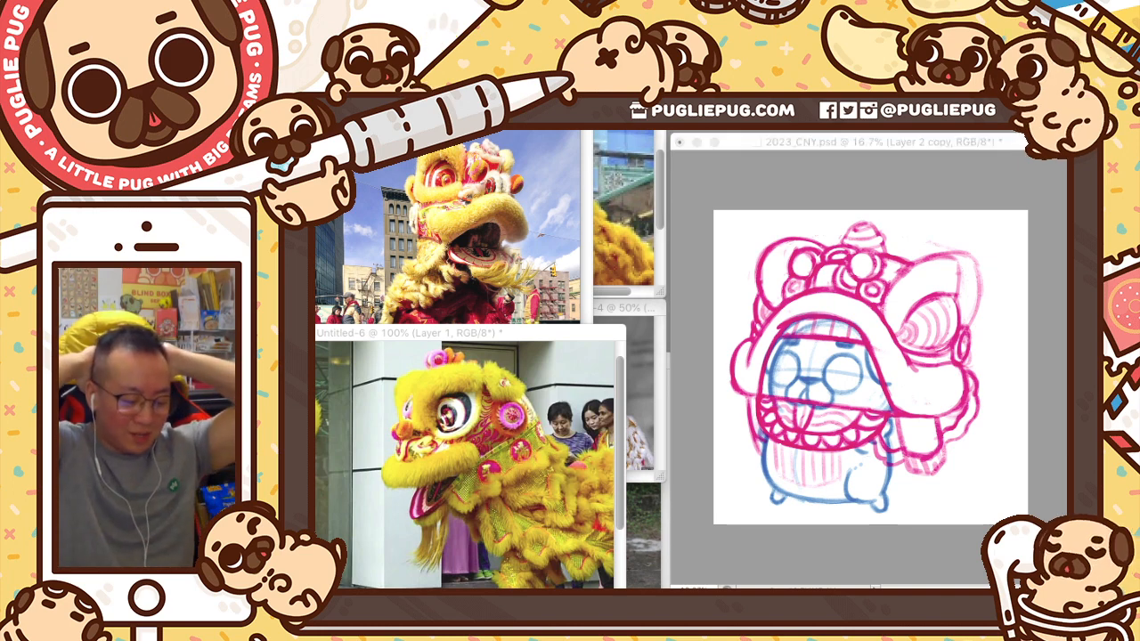
- Sketch a trailing wavy fur drape flowing from behind the cheek down around the side flap, undoing stray strokes
click(994, 381)
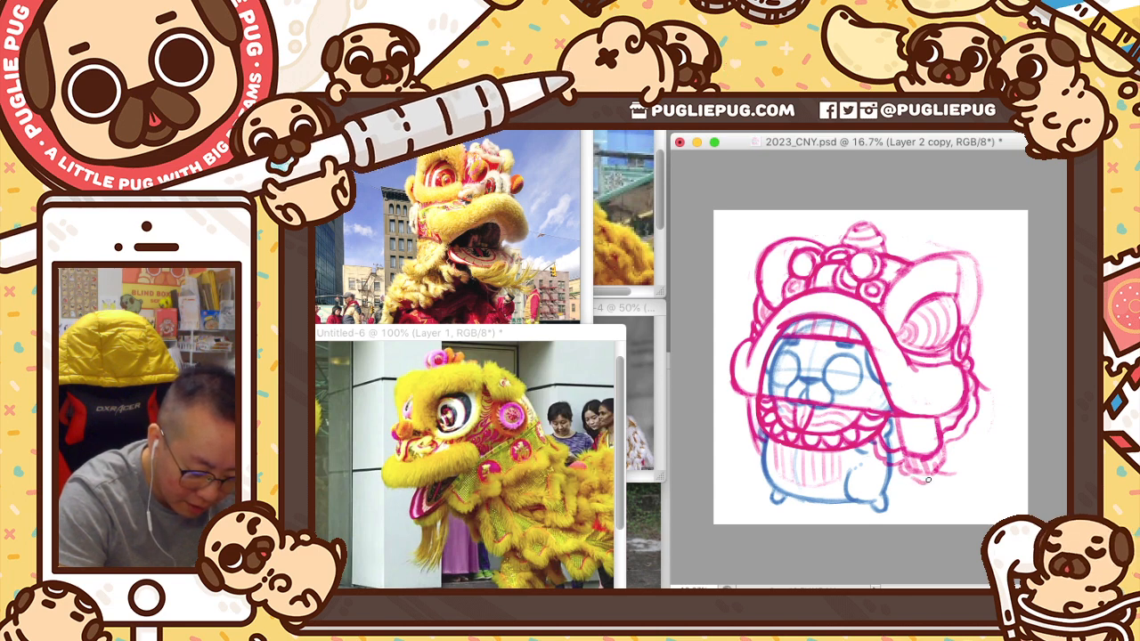
mouse_move(933, 481)
mouse_down()
mouse_move(906, 477)
mouse_move(955, 487)
mouse_up()
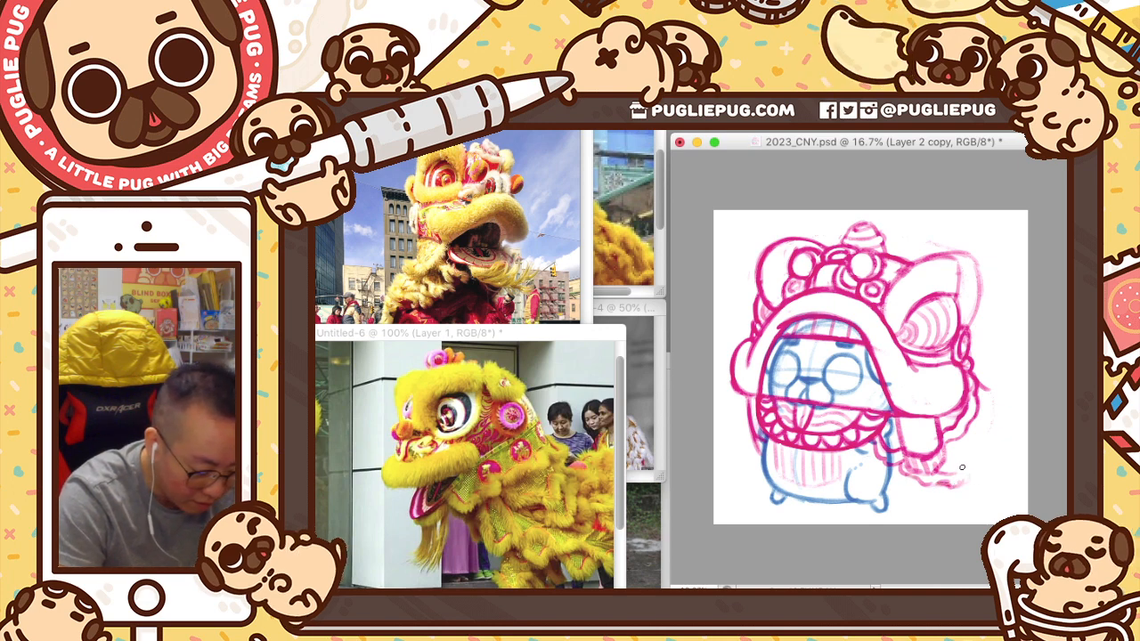
drag(969, 459, 964, 484)
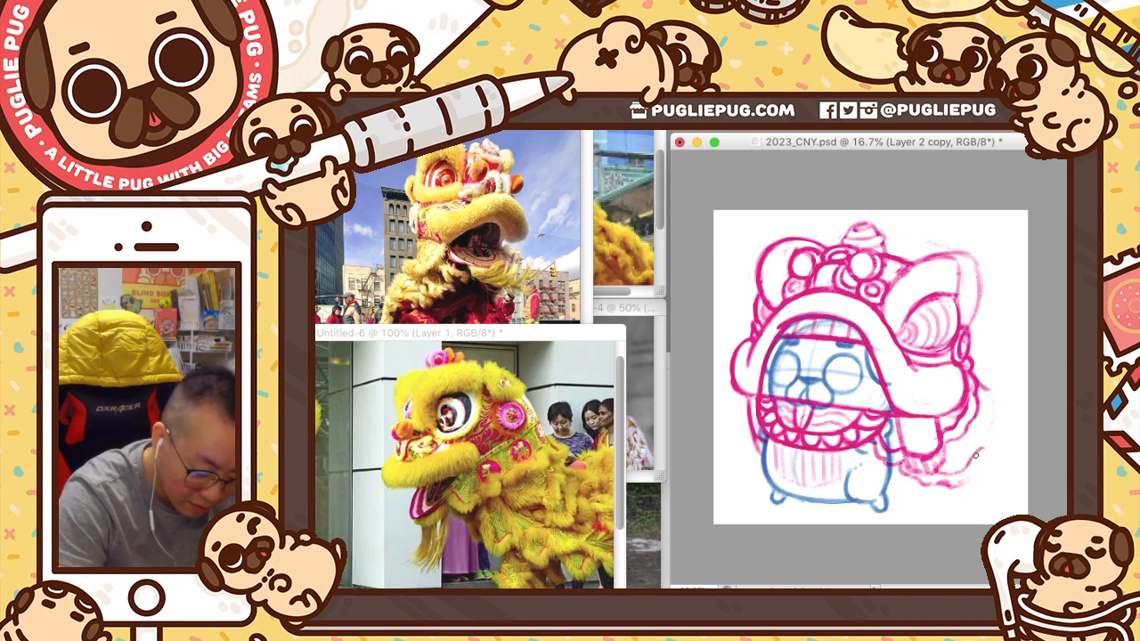
mouse_move(989, 432)
mouse_down()
mouse_move(985, 446)
mouse_move(990, 400)
mouse_move(998, 413)
mouse_up()
key(super+z)
key(super+z)
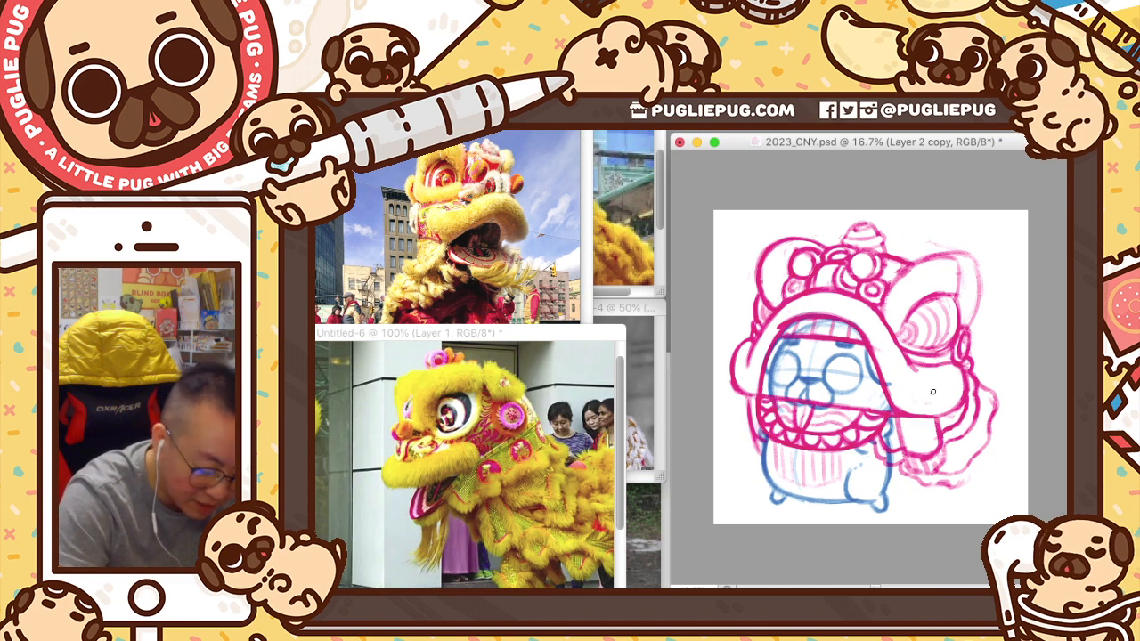
- Widen the canvas equally on both sides of the sketch with the Crop tool and save the document
key(v)
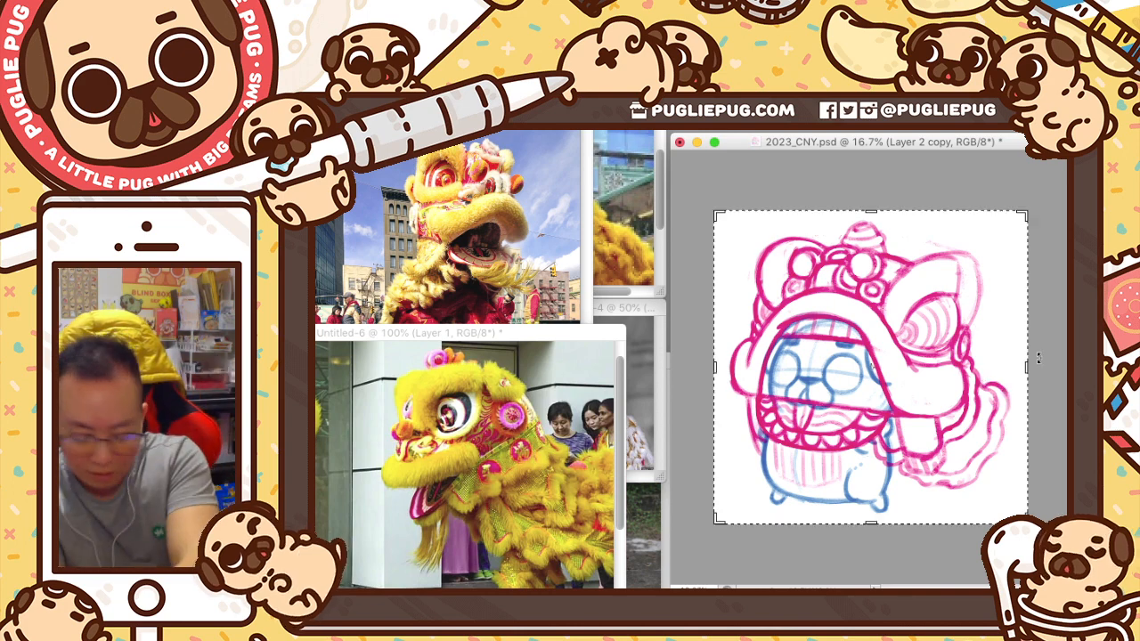
key(super+t)
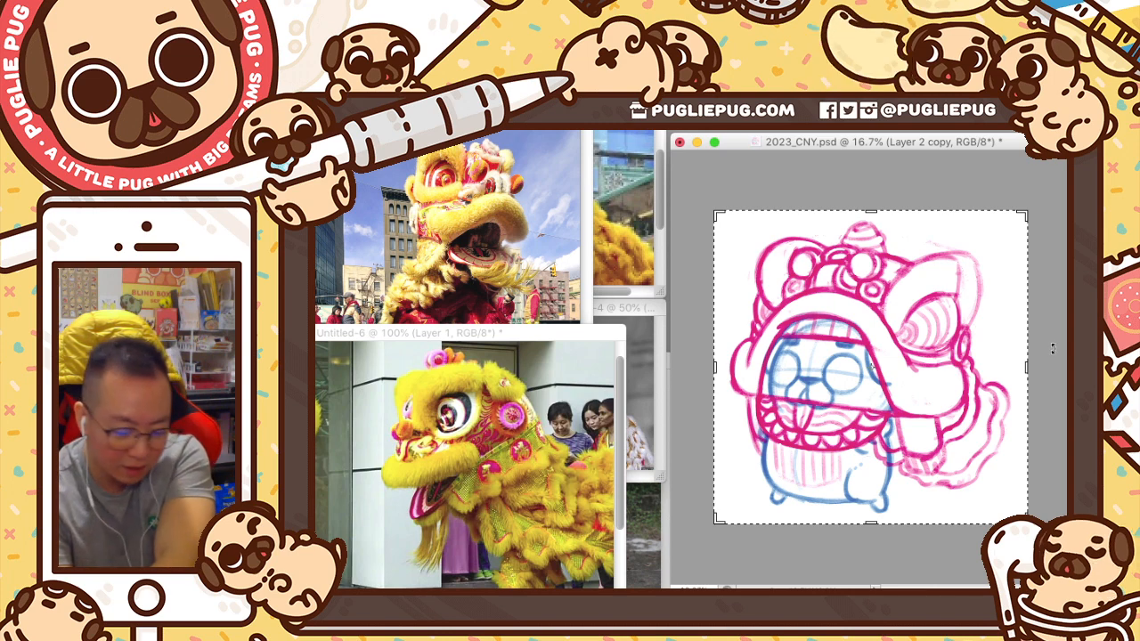
drag(1030, 367, 1061, 360)
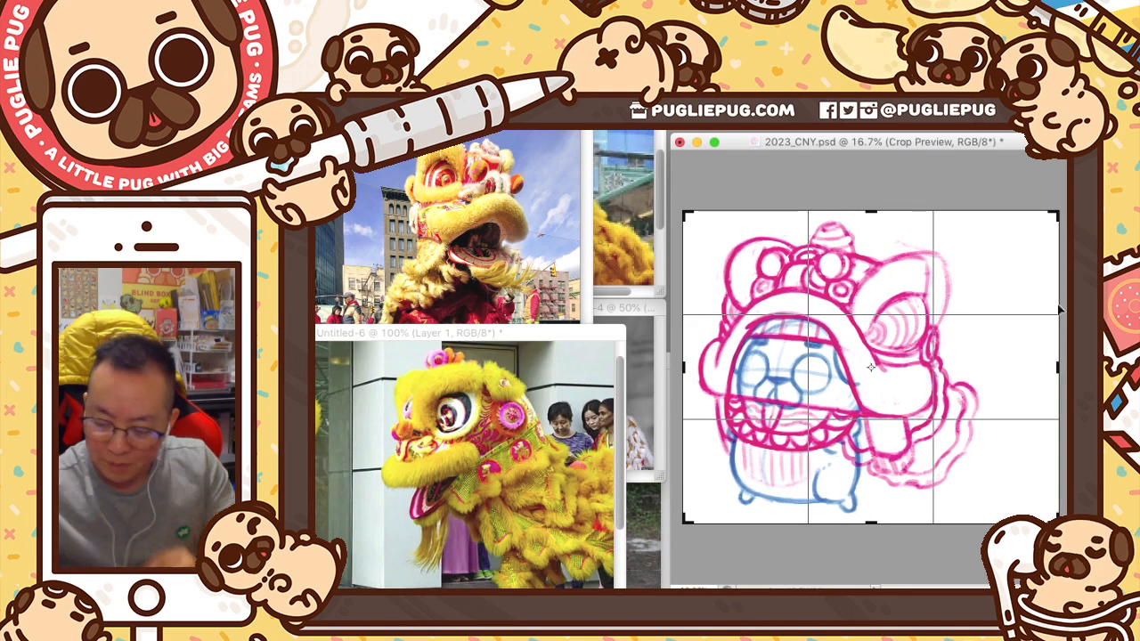
key(Return)
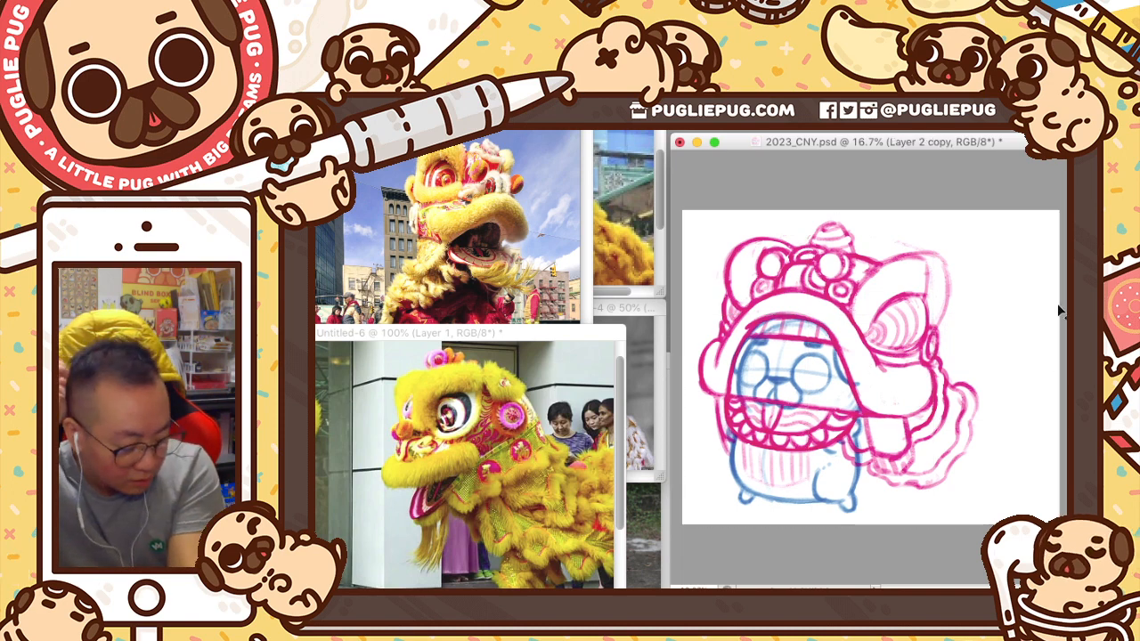
key(ctrl+s)
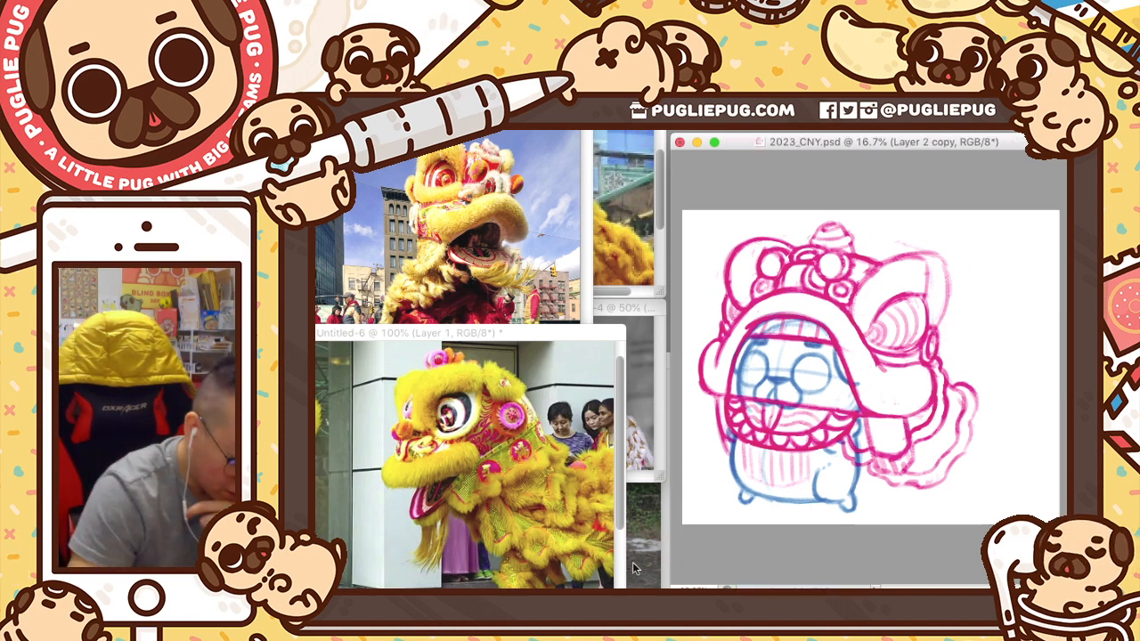
- Examine the lion's legs in the two-lion photo and the full-body yellow lion photo for the costume's body shape
click(624, 535)
scroll(624, 559, down, 5)
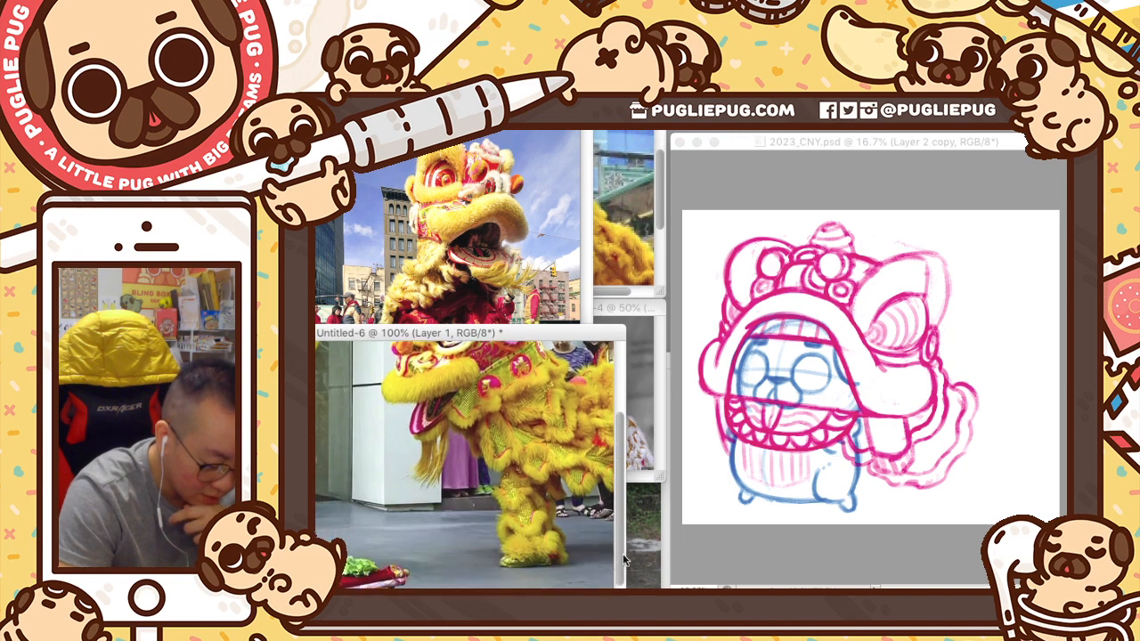
scroll(623, 559, down, 3)
click(649, 527)
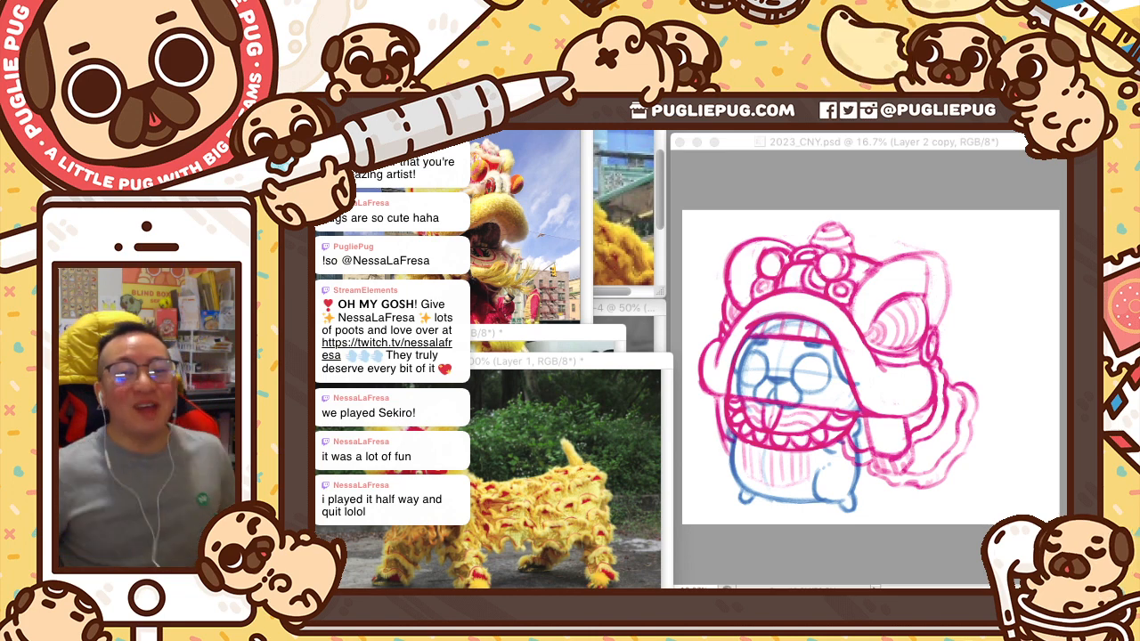
- Redraw the trailing fur drape's wavy outline behind the headdress with a bolder line
click(988, 143)
drag(973, 385, 976, 419)
key(super+z)
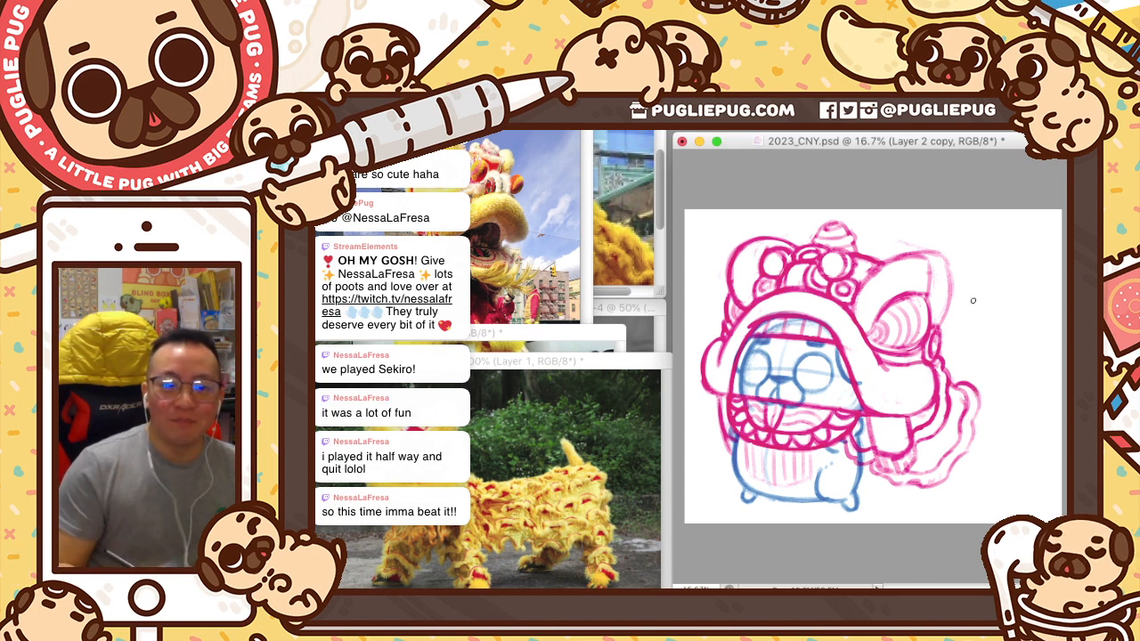
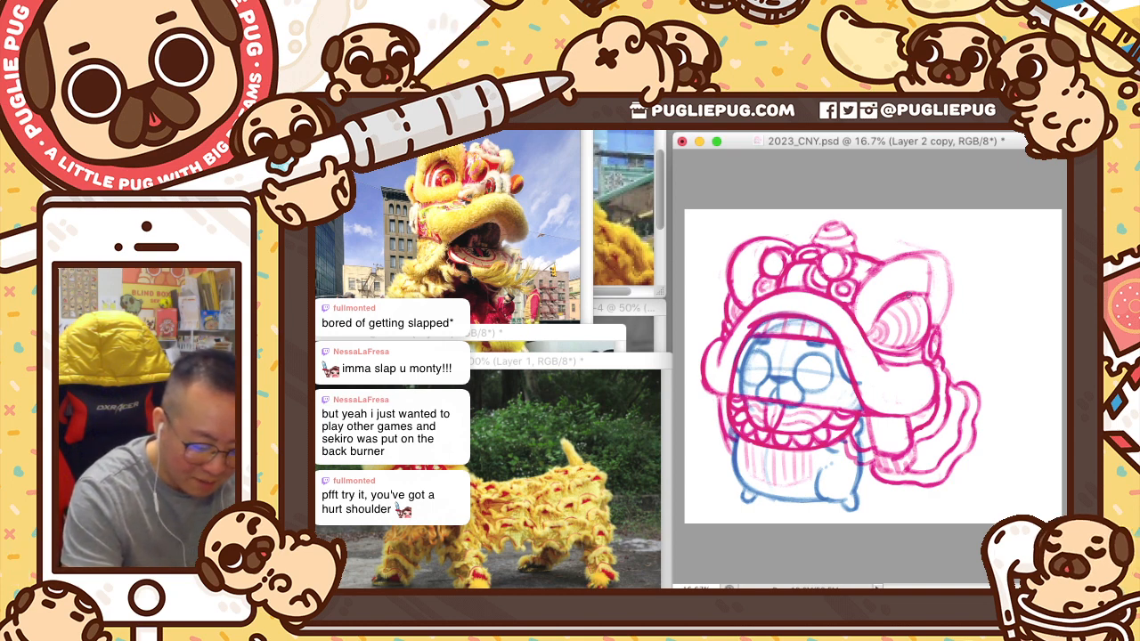
- Sketch fur strokes hanging below the headdress's cheek on the side opposite the hanging flap
mouse_move(712, 394)
mouse_down()
mouse_move(723, 431)
mouse_move(742, 366)
mouse_move(711, 443)
mouse_up()
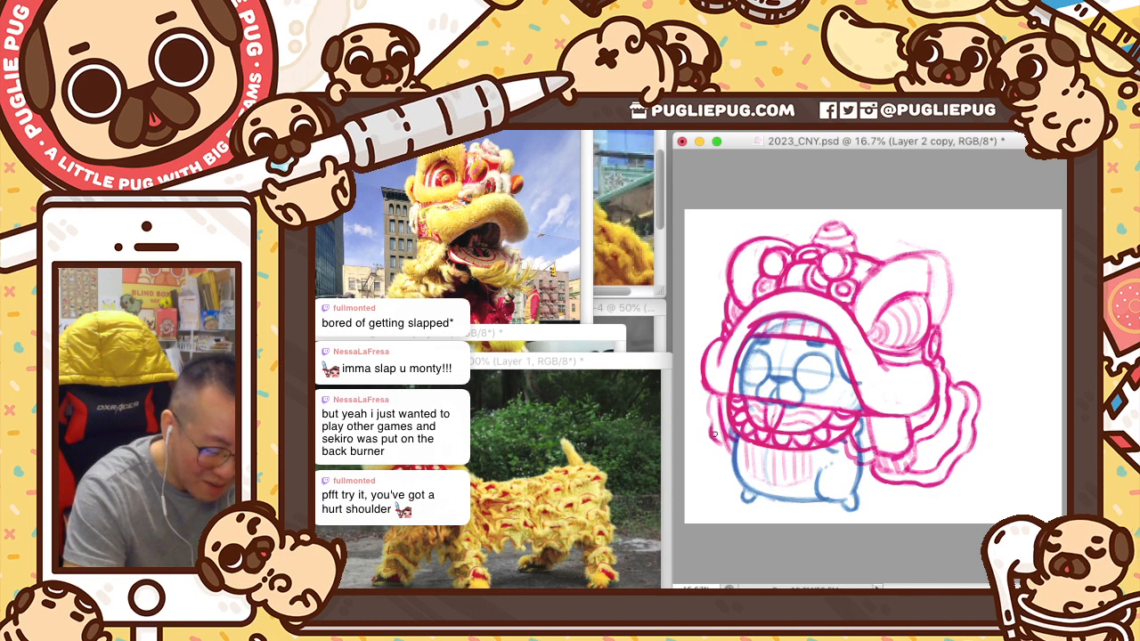
drag(712, 400, 710, 420)
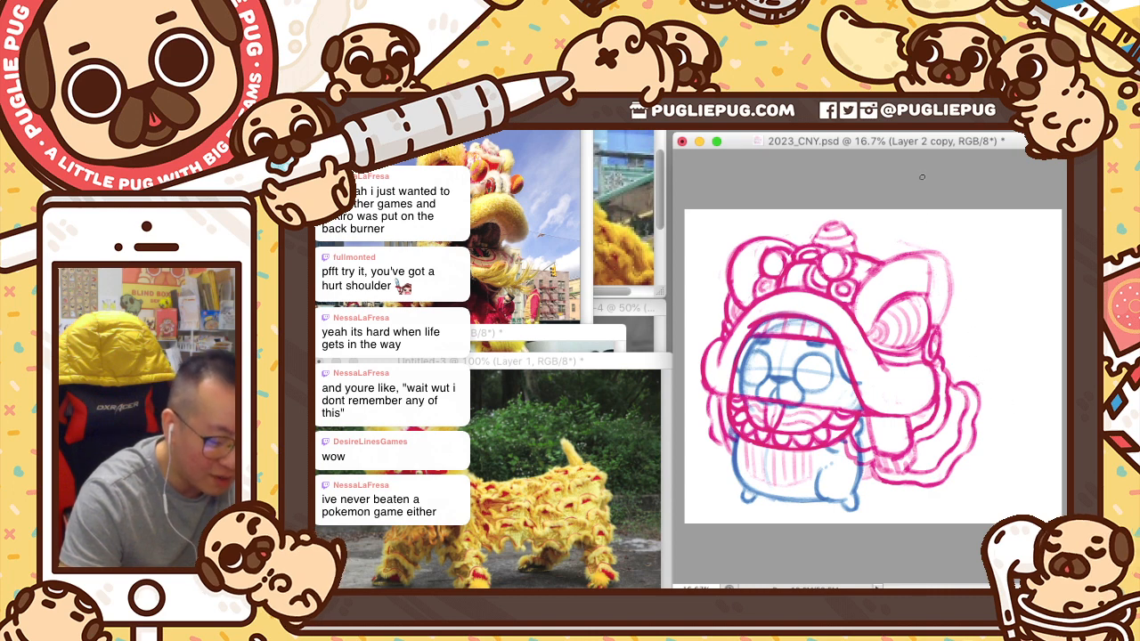
- Rearrange the reference windows so the two-lion photo sits above the full-body yellow lion photo with both visible
click(607, 334)
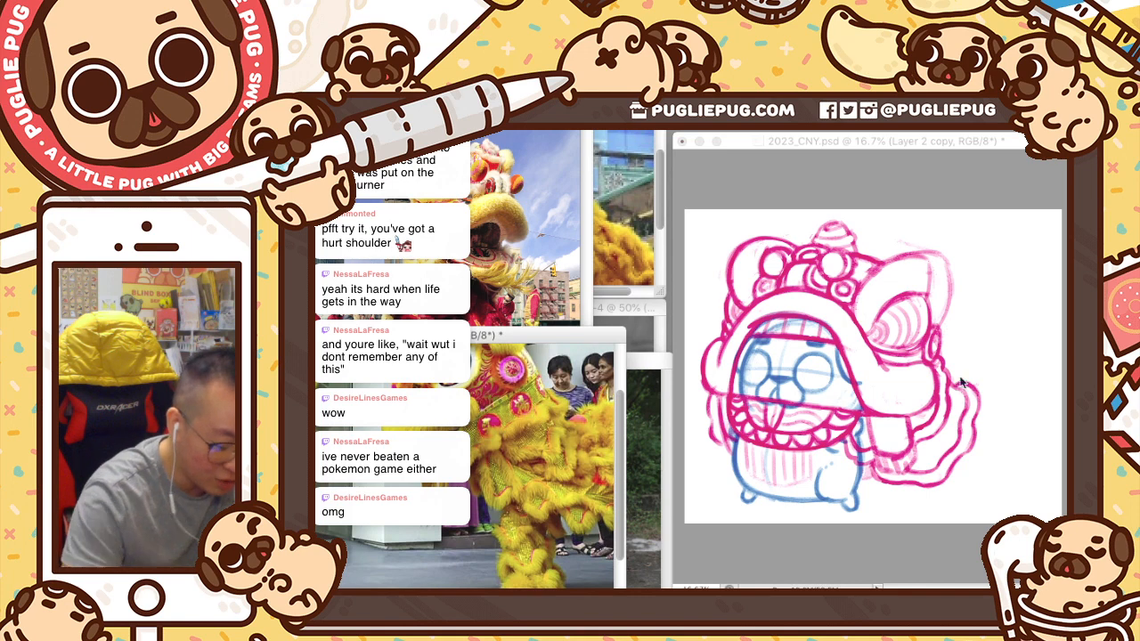
click(1007, 385)
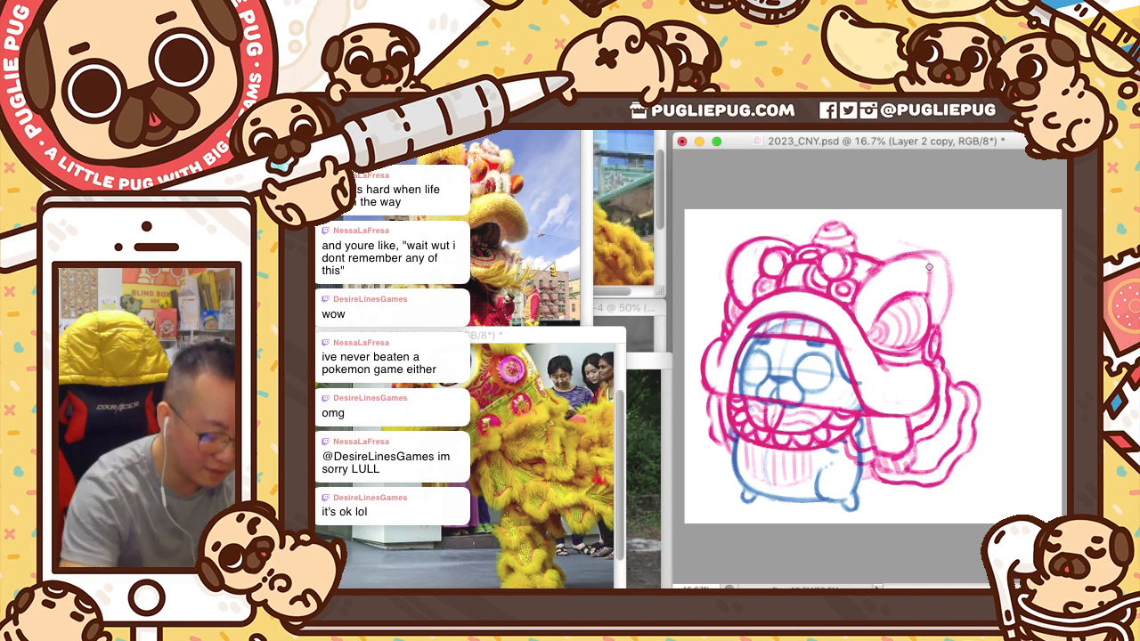
click(651, 368)
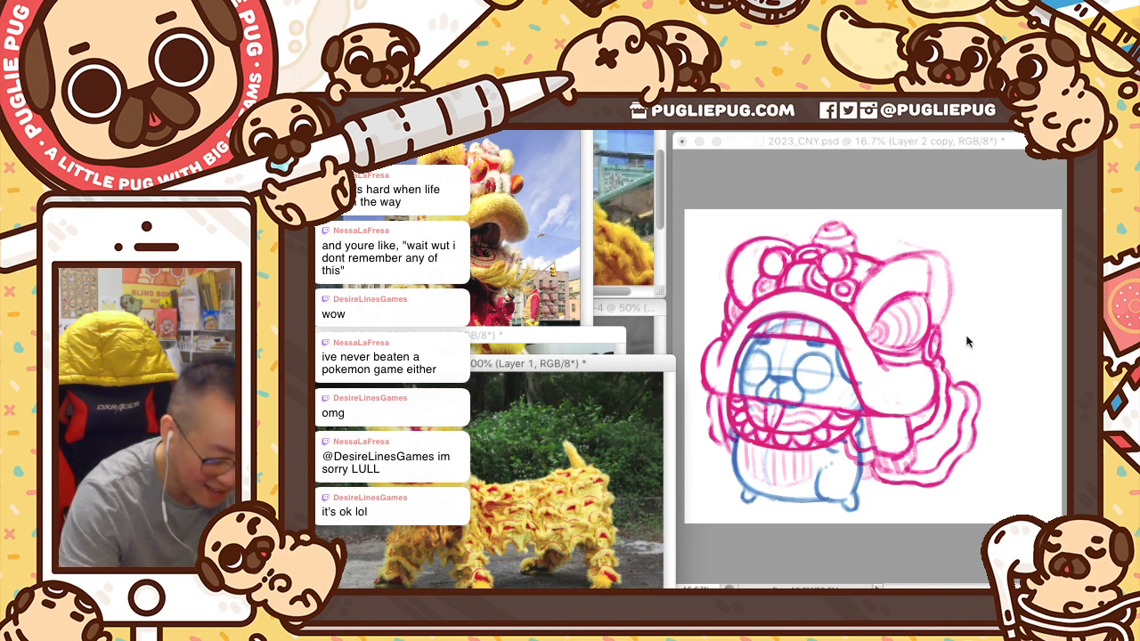
click(981, 363)
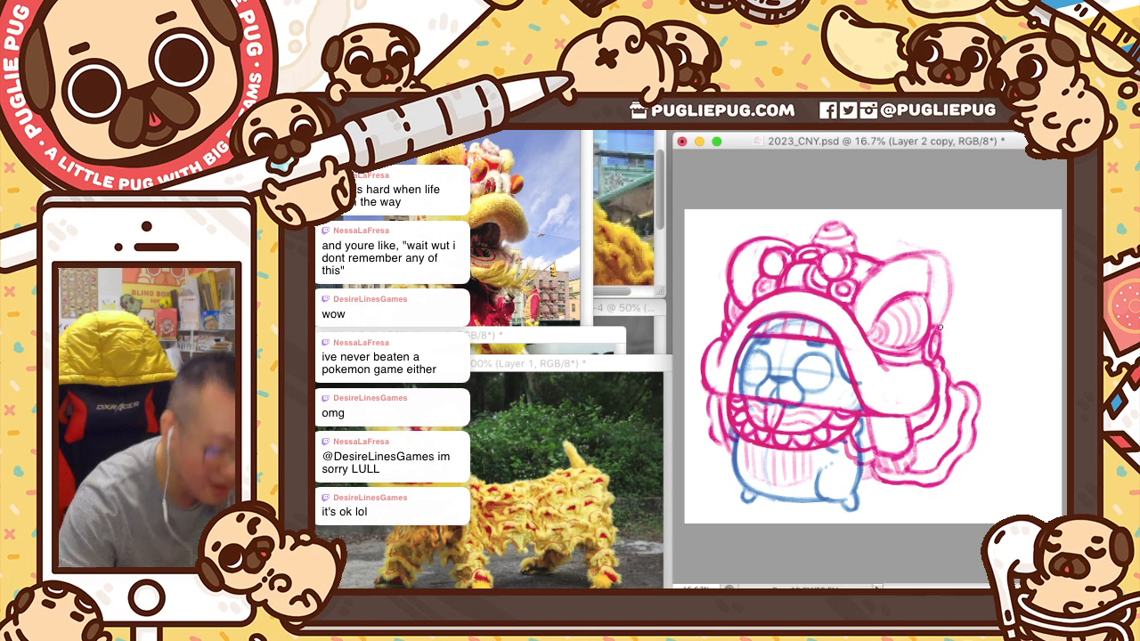
click(608, 340)
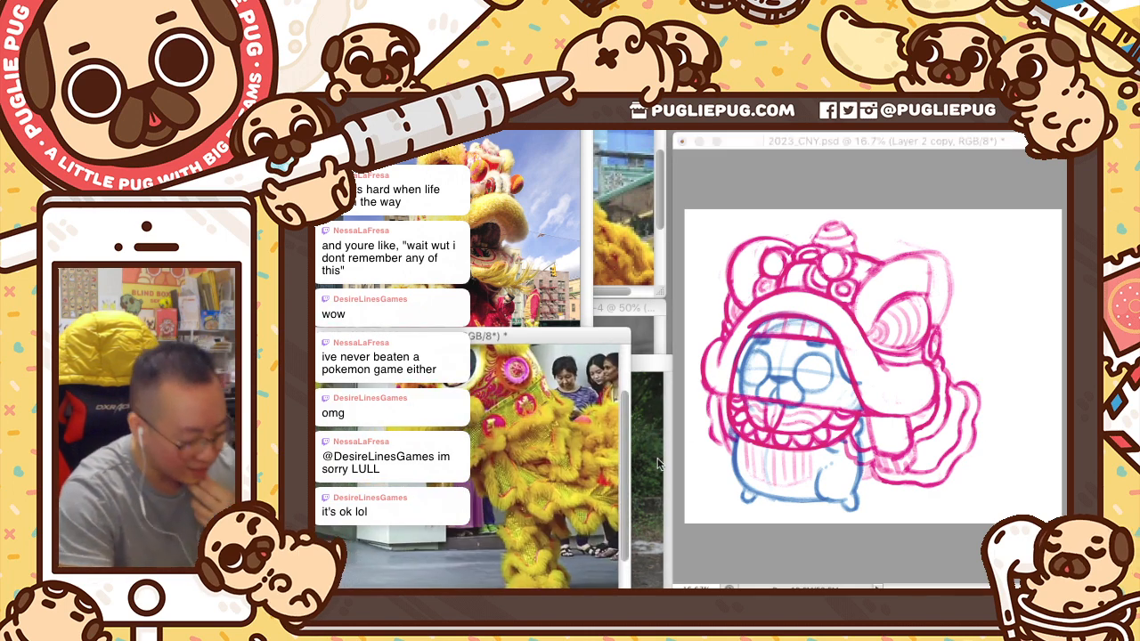
drag(575, 331, 568, 206)
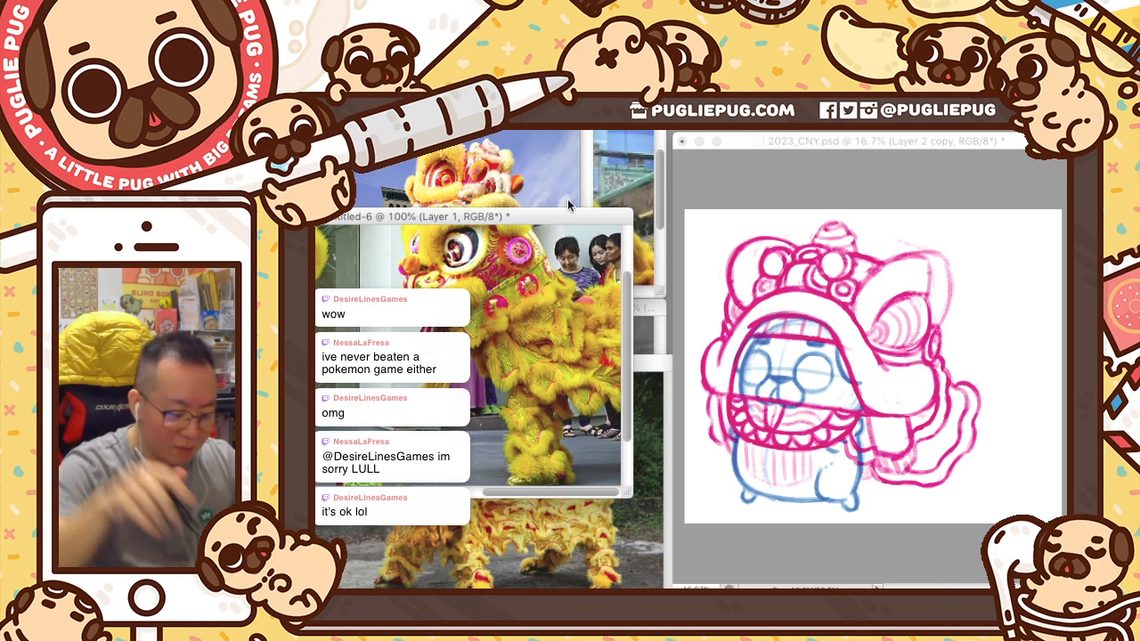
click(598, 552)
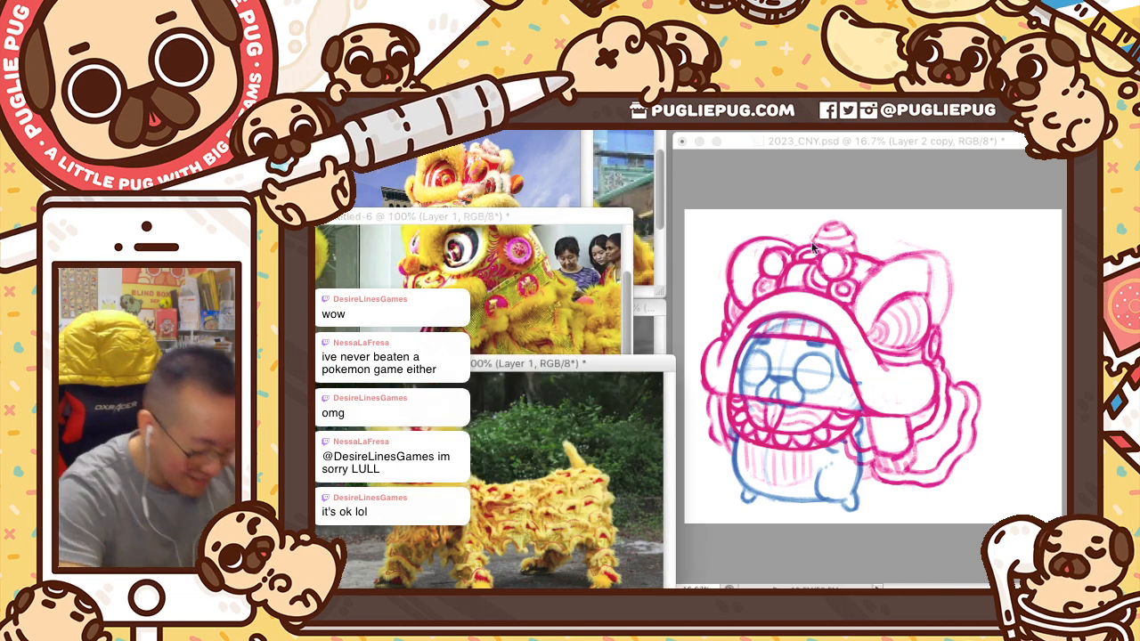
- Erase the trailing outer fur drape from the sketch, keeping the fur edge around the cheek and side flap
click(990, 393)
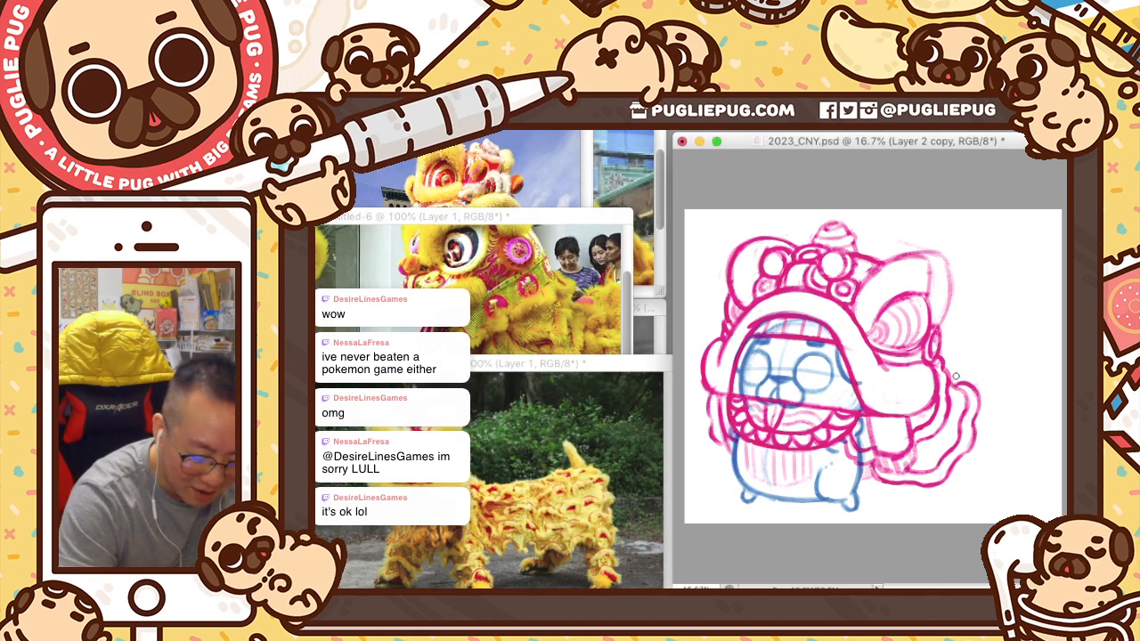
key(bracketright)
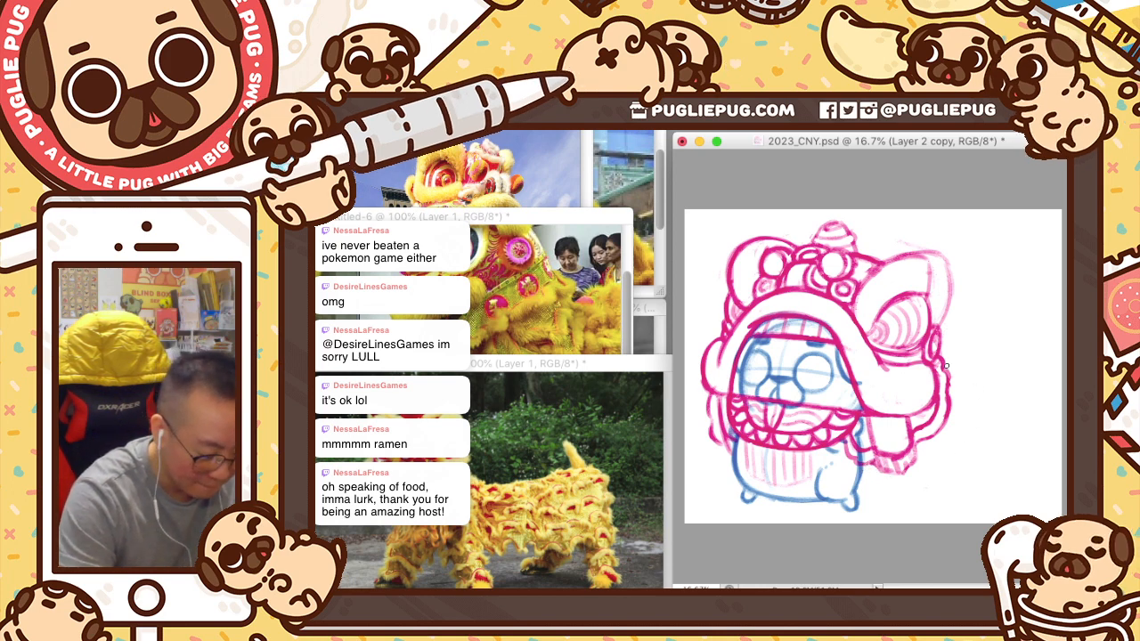
drag(941, 360, 979, 364)
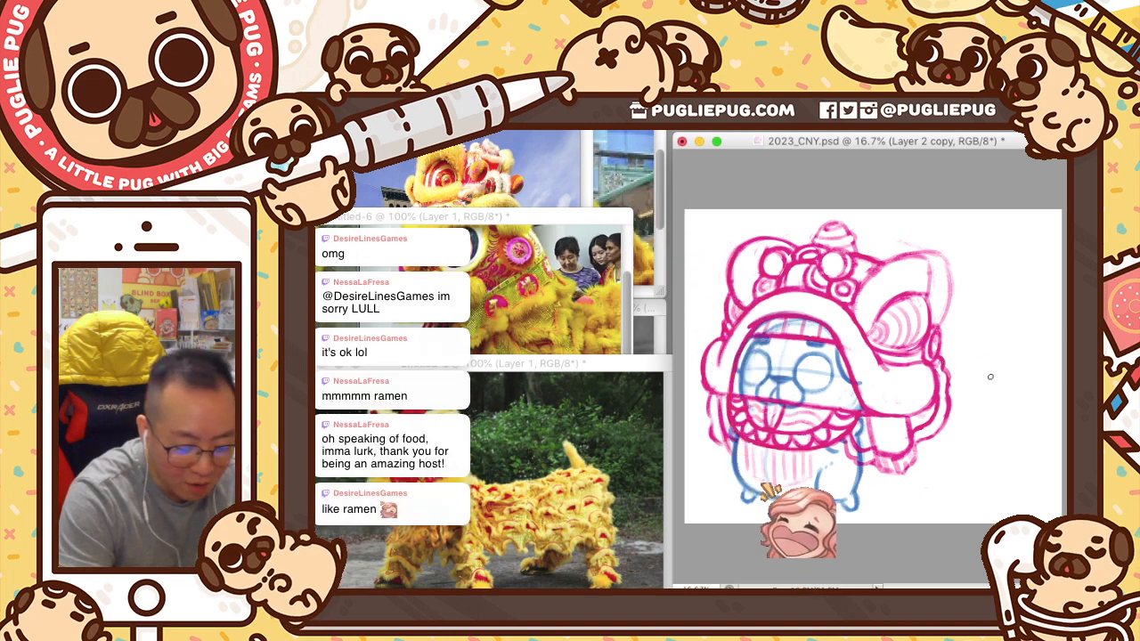
mouse_move(961, 368)
mouse_down()
mouse_move(994, 378)
mouse_move(997, 450)
mouse_up()
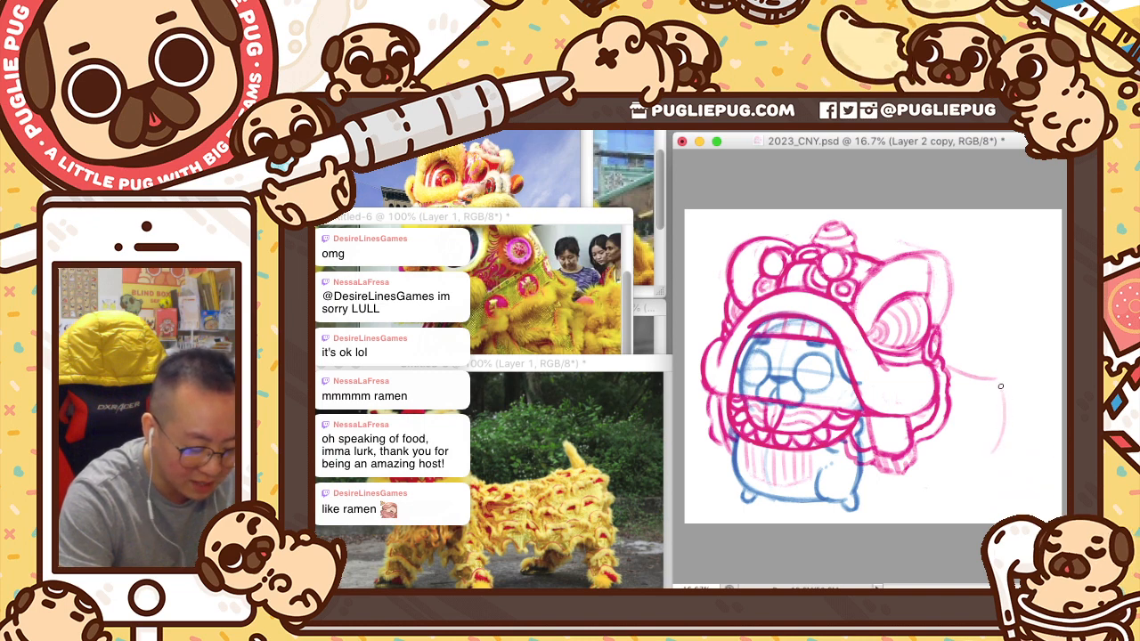
key(super+z)
mouse_move(999, 379)
mouse_down()
mouse_move(1020, 468)
mouse_move(1011, 401)
mouse_move(1023, 426)
mouse_up()
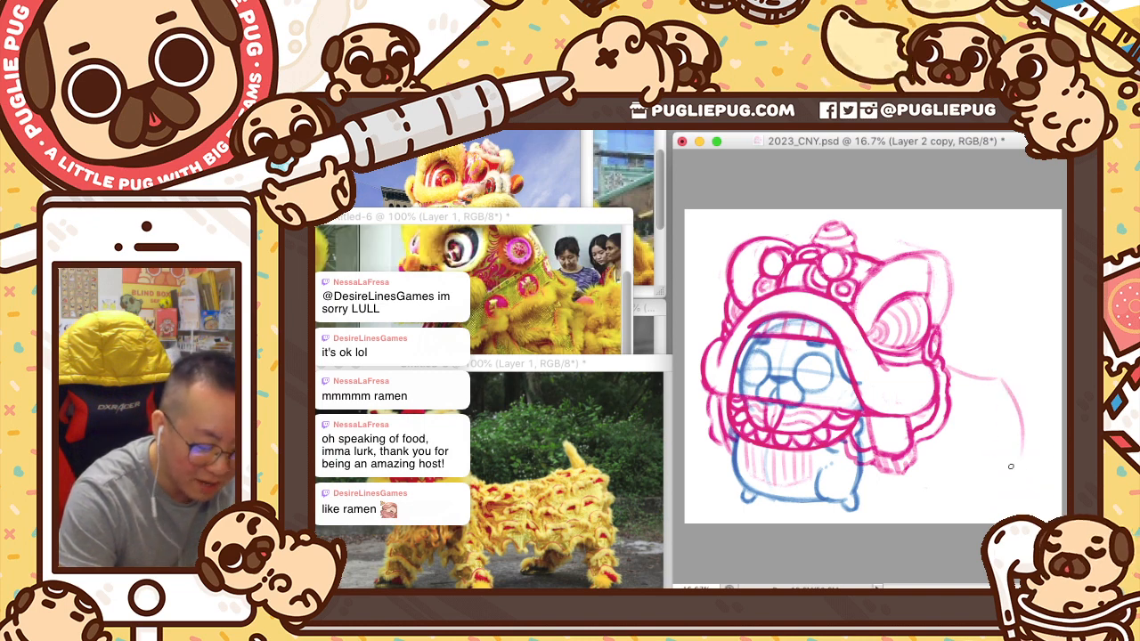
key(super+z)
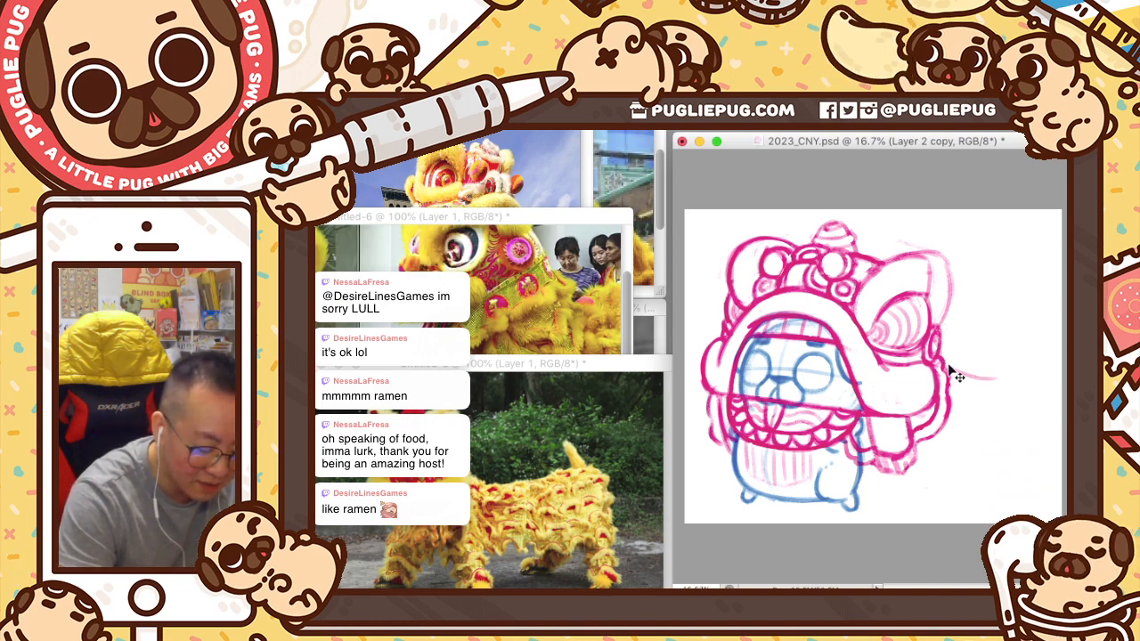
key(super+z)
drag(946, 367, 994, 370)
key(super+z)
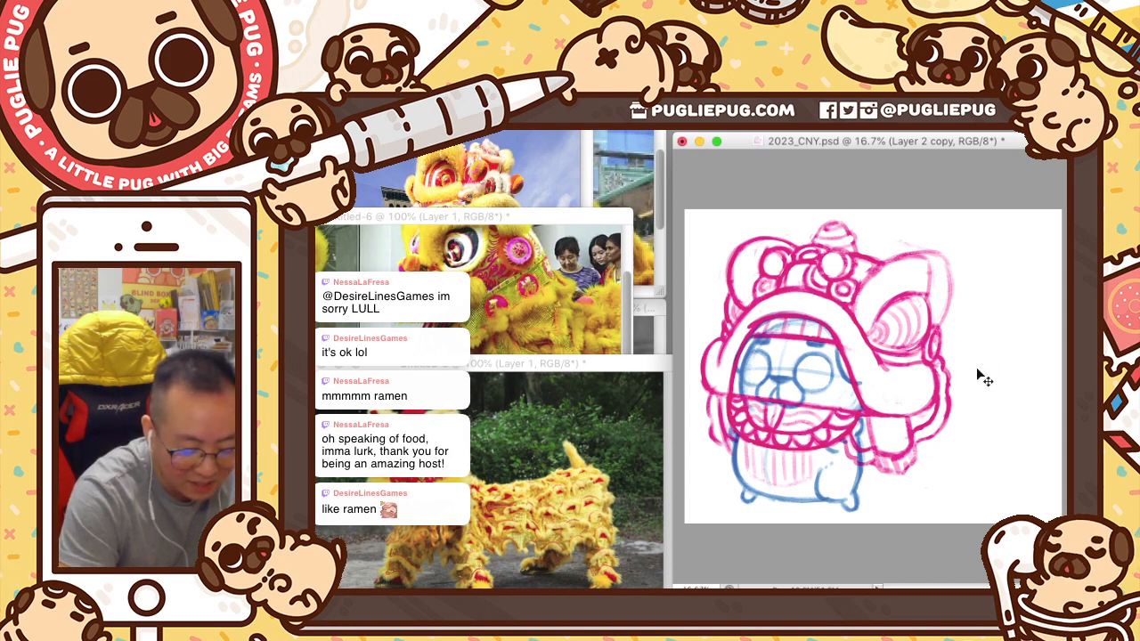
key(super+z)
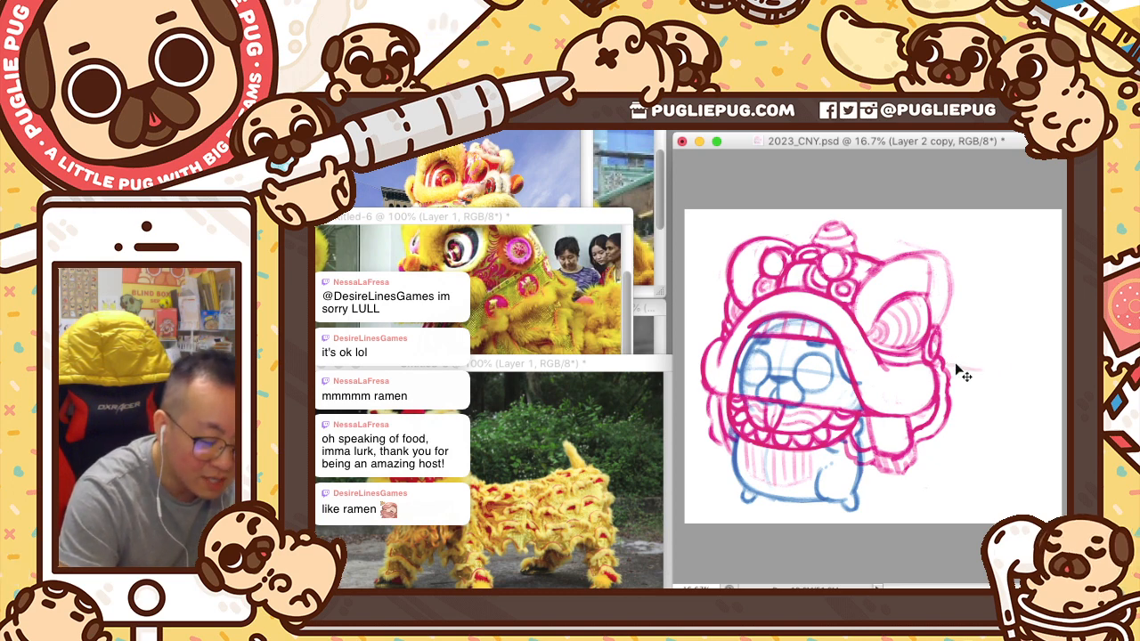
- Sketch the lion body behind the headdress with light strokes: the sloping back, rounded rump and lower edge
drag(945, 364, 986, 370)
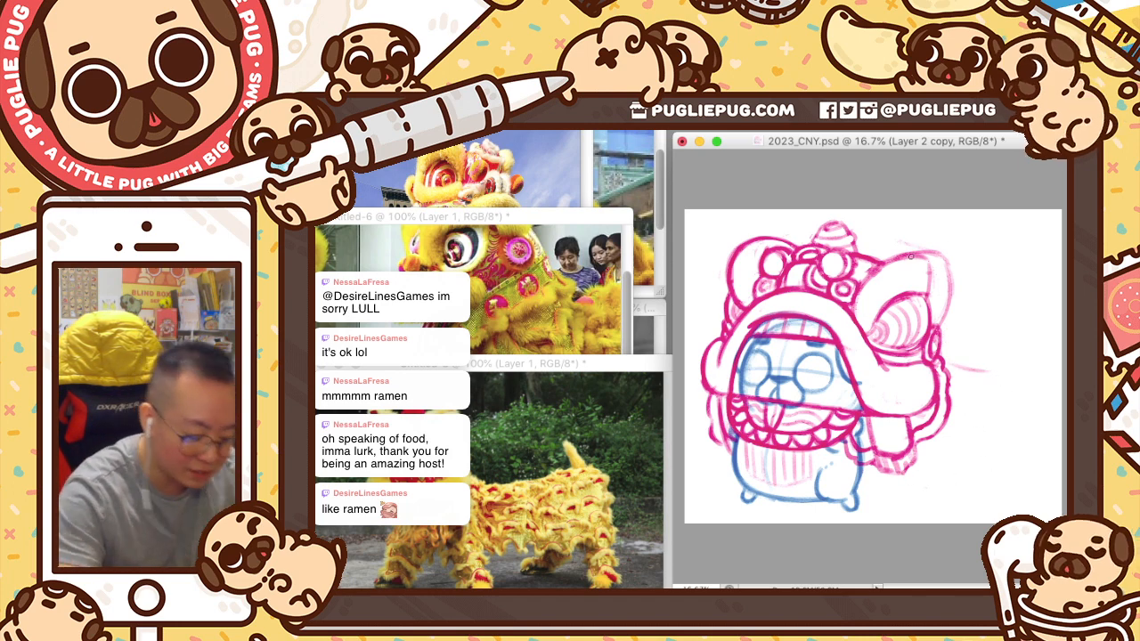
drag(1004, 390, 1010, 438)
drag(975, 372, 1005, 435)
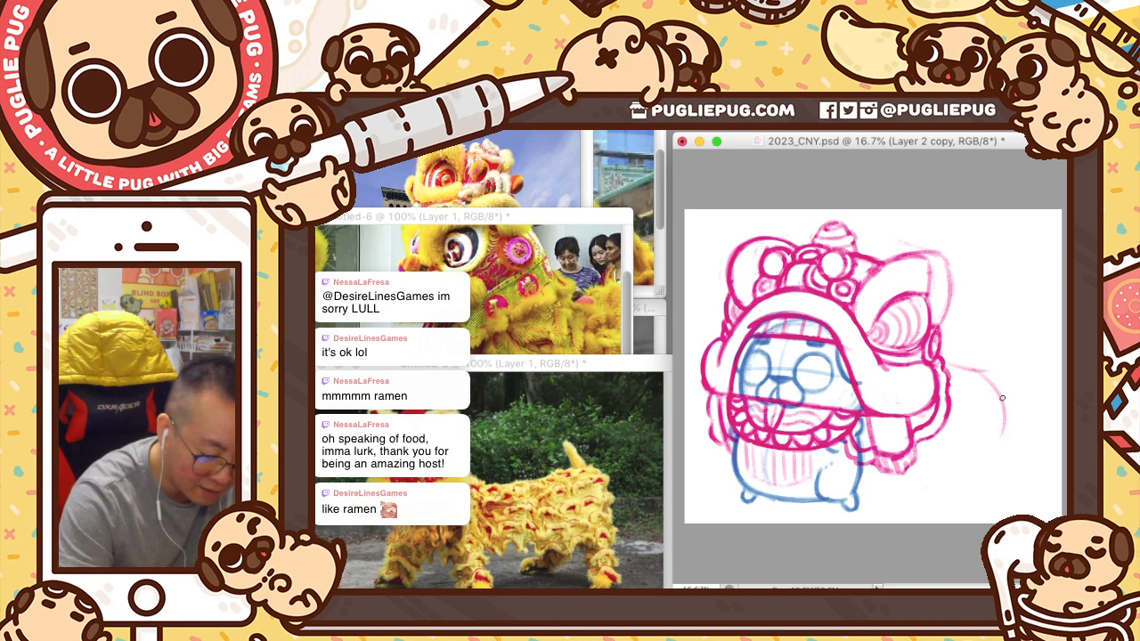
key(ctrl+z)
mouse_move(985, 375)
mouse_down()
mouse_move(1009, 426)
mouse_move(993, 388)
mouse_move(985, 475)
mouse_up()
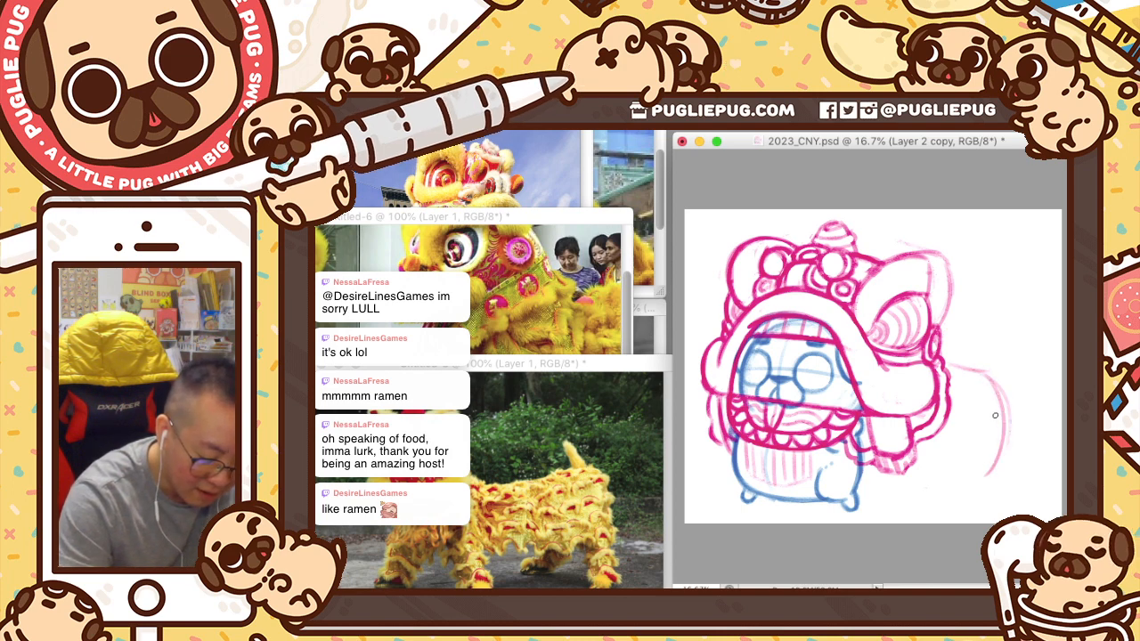
drag(974, 372, 1002, 408)
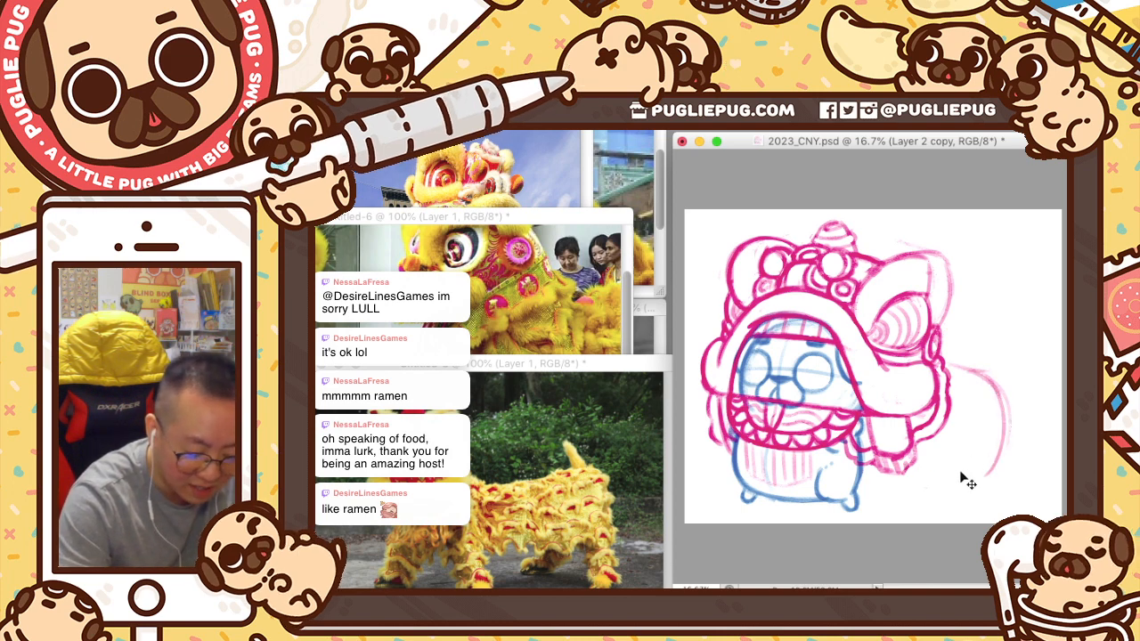
mouse_move(980, 467)
mouse_down()
mouse_move(914, 477)
mouse_move(984, 471)
mouse_up()
key(super+z)
key(super+z)
drag(914, 472, 989, 471)
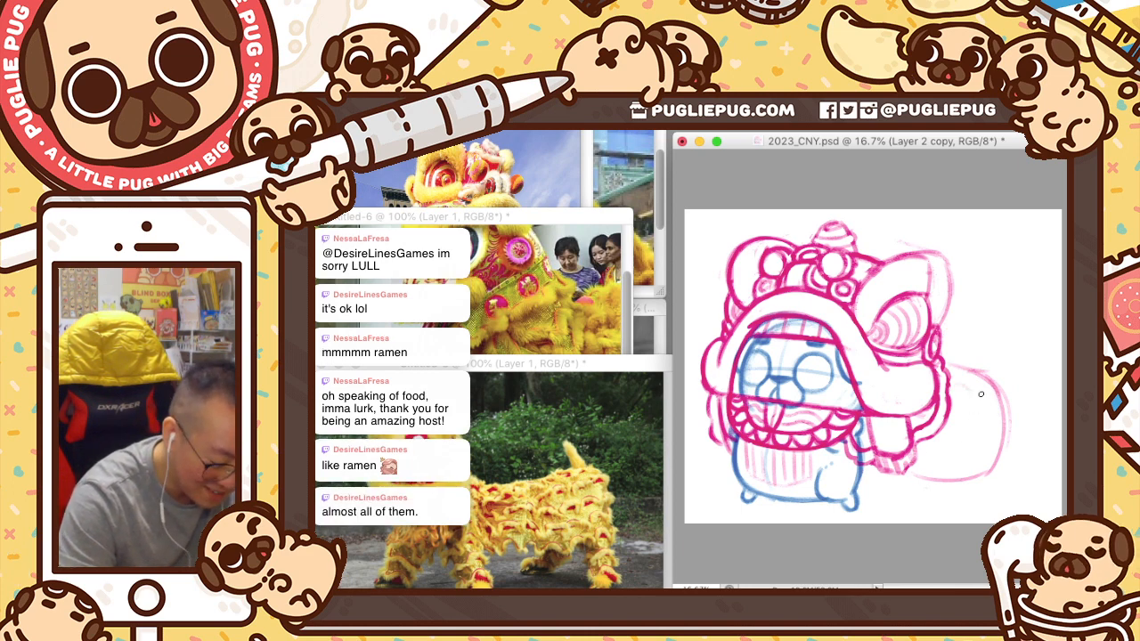
- Draw wavy horizontal fur bands across the lion body and erase the rough line along its lower edge
key(v)
mouse_move(946, 430)
mouse_down()
mouse_move(998, 425)
mouse_move(920, 451)
mouse_move(944, 428)
mouse_move(996, 428)
mouse_up()
mouse_move(914, 453)
mouse_down()
mouse_move(971, 462)
mouse_move(1010, 440)
mouse_move(914, 464)
mouse_move(996, 458)
mouse_up()
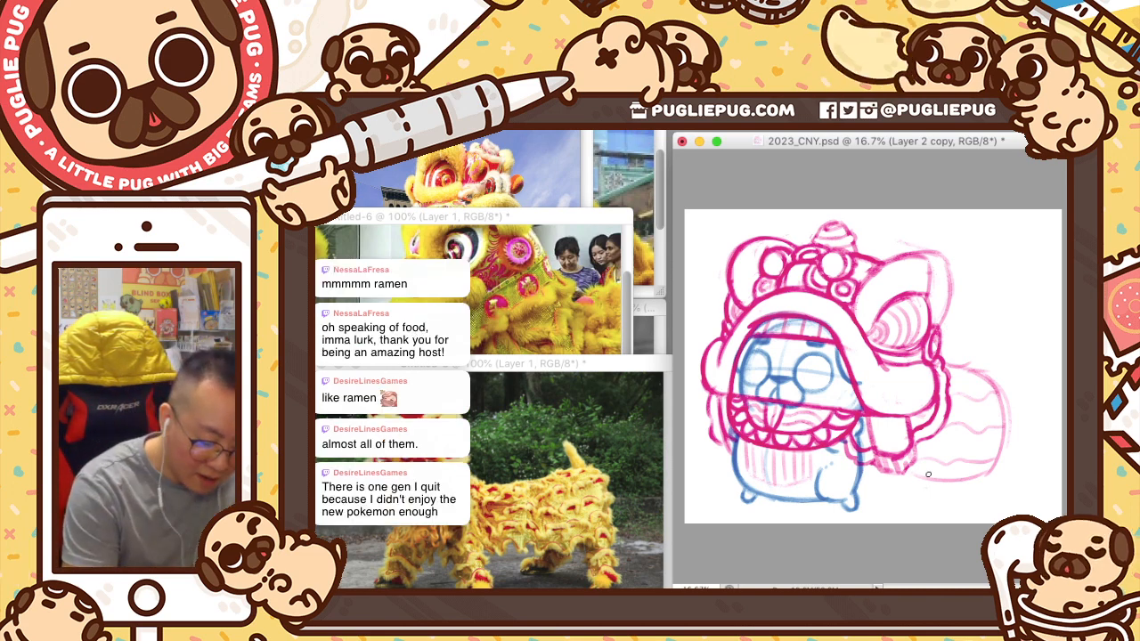
key(e)
mouse_move(917, 476)
mouse_down()
mouse_move(981, 483)
mouse_move(991, 471)
mouse_move(925, 462)
mouse_move(997, 467)
mouse_up()
key(b)
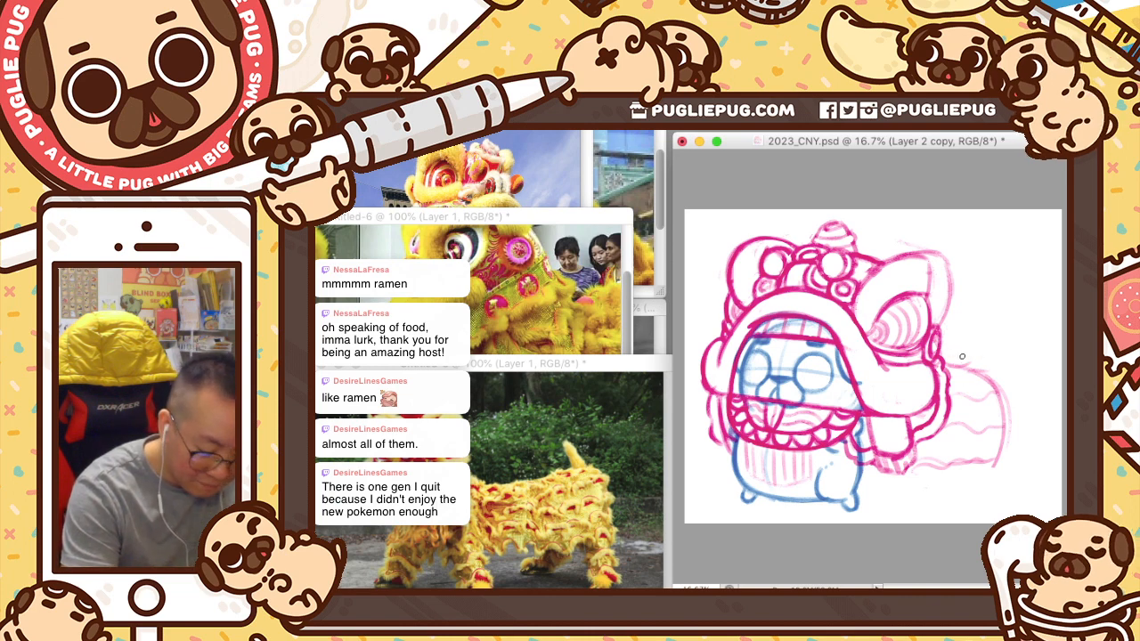
- Sketch a curled tail standing up from the lion's rump and add a second, wider contour around the rump
mouse_move(987, 334)
mouse_down()
mouse_move(979, 364)
mouse_move(991, 336)
mouse_move(1001, 371)
mouse_up()
key(super+z)
mouse_move(984, 344)
mouse_down()
mouse_move(1009, 367)
mouse_move(1014, 386)
mouse_move(1016, 375)
mouse_move(1019, 442)
mouse_move(1015, 373)
mouse_move(1025, 398)
mouse_up()
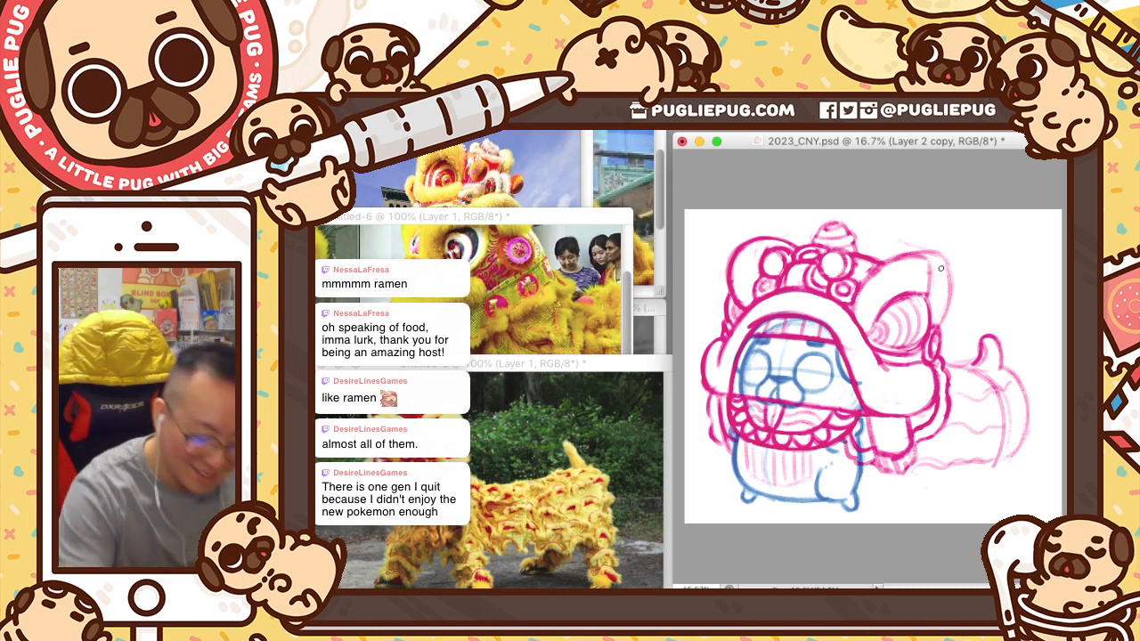
mouse_move(986, 359)
mouse_down()
mouse_move(1004, 338)
mouse_move(962, 346)
mouse_move(975, 338)
mouse_move(975, 366)
mouse_move(976, 351)
mouse_move(1000, 343)
mouse_move(966, 343)
mouse_move(969, 331)
mouse_move(987, 332)
mouse_move(971, 335)
mouse_move(1008, 361)
mouse_up()
key(ctrl+z)
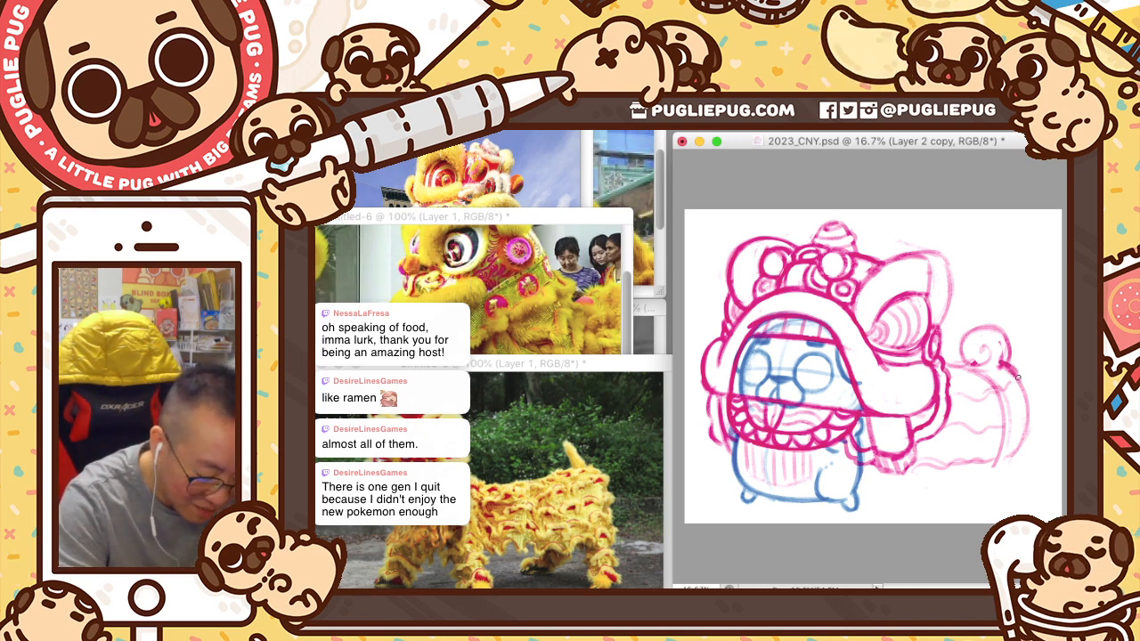
- Round out the fluffy tail and draw a bumpy, scalloped fur edge down the lion's back and rump
mouse_move(992, 345)
mouse_down()
mouse_move(974, 362)
mouse_move(992, 346)
mouse_up()
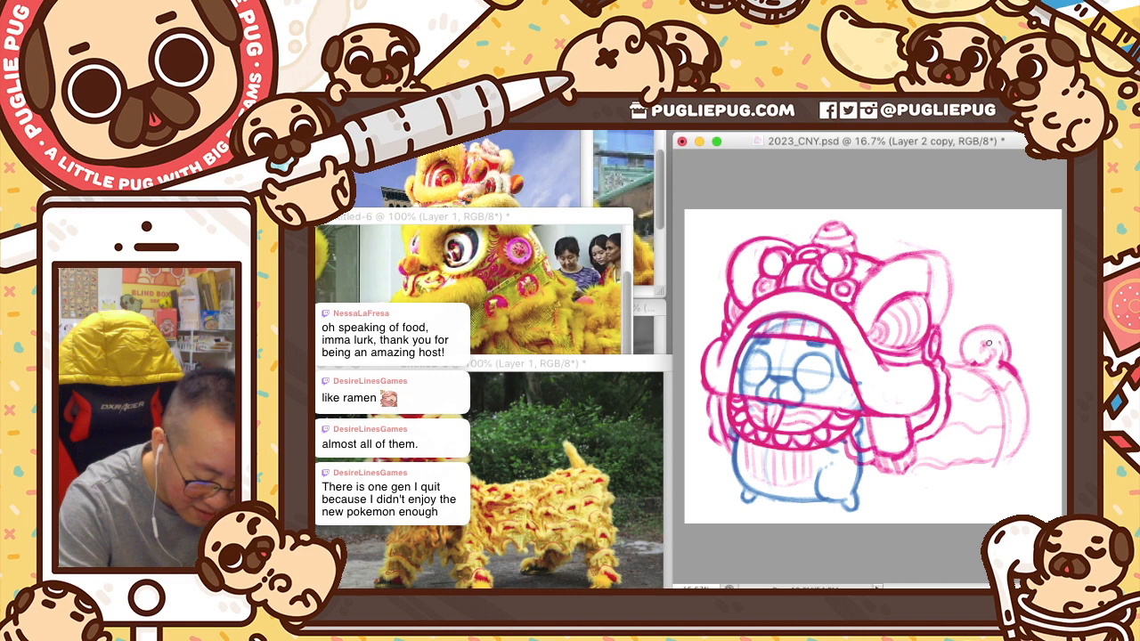
mouse_move(980, 324)
mouse_down()
mouse_move(961, 358)
mouse_move(969, 362)
mouse_up()
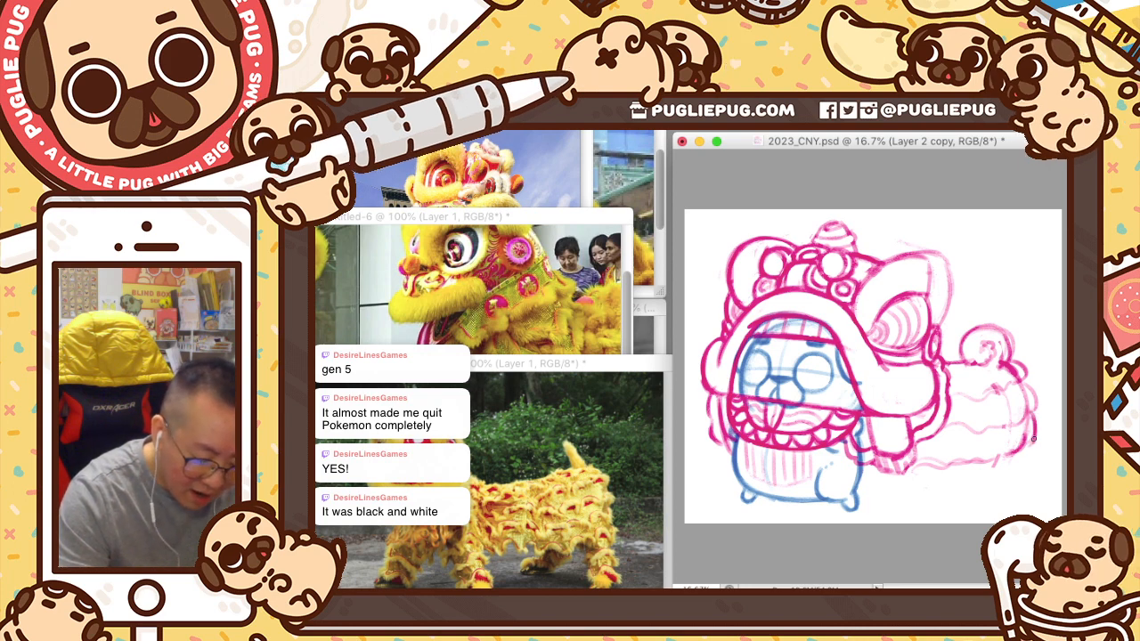
key(super+z)
drag(1036, 420, 1024, 445)
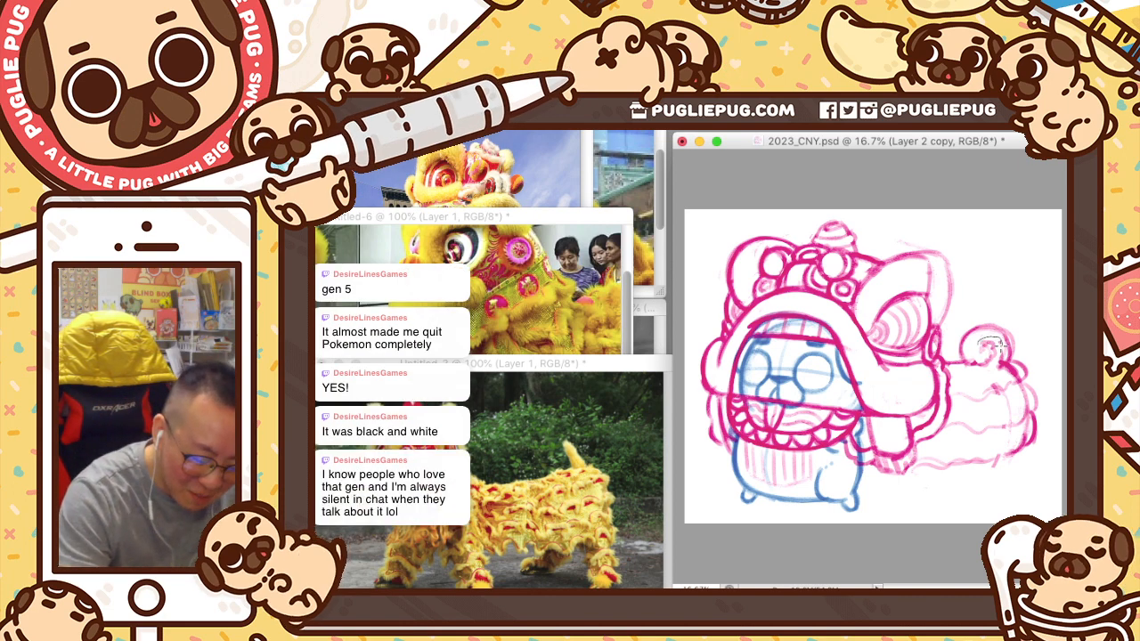
- Select the small curl inside the tail and adjust its placement within the round tail shape
mouse_move(975, 343)
mouse_down()
mouse_move(997, 341)
mouse_move(988, 367)
mouse_move(976, 360)
mouse_up()
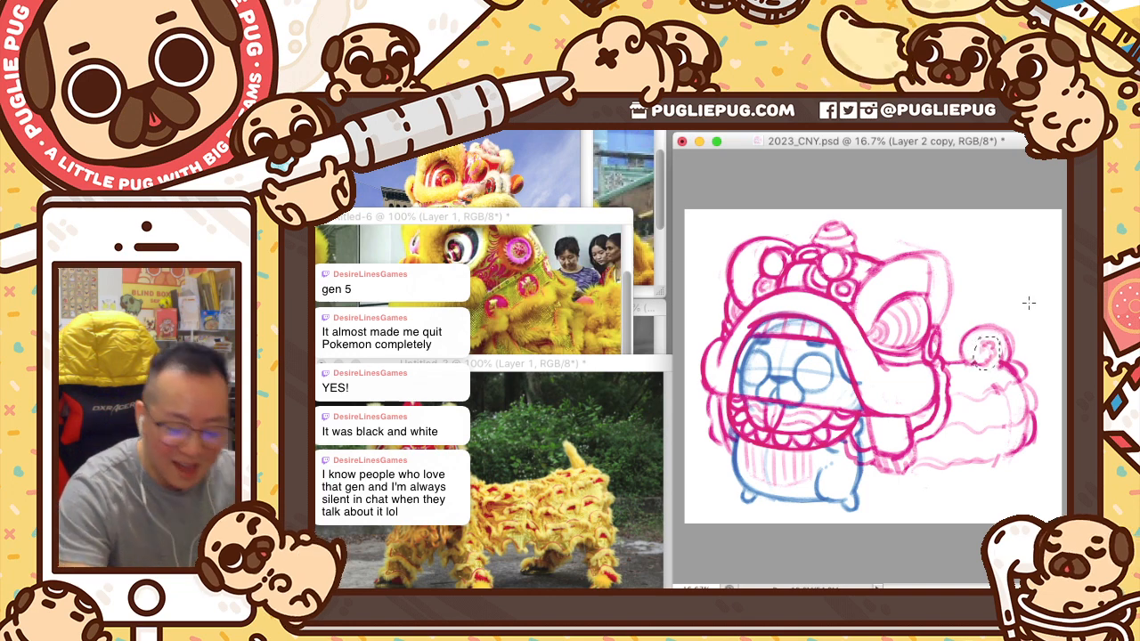
key(v)
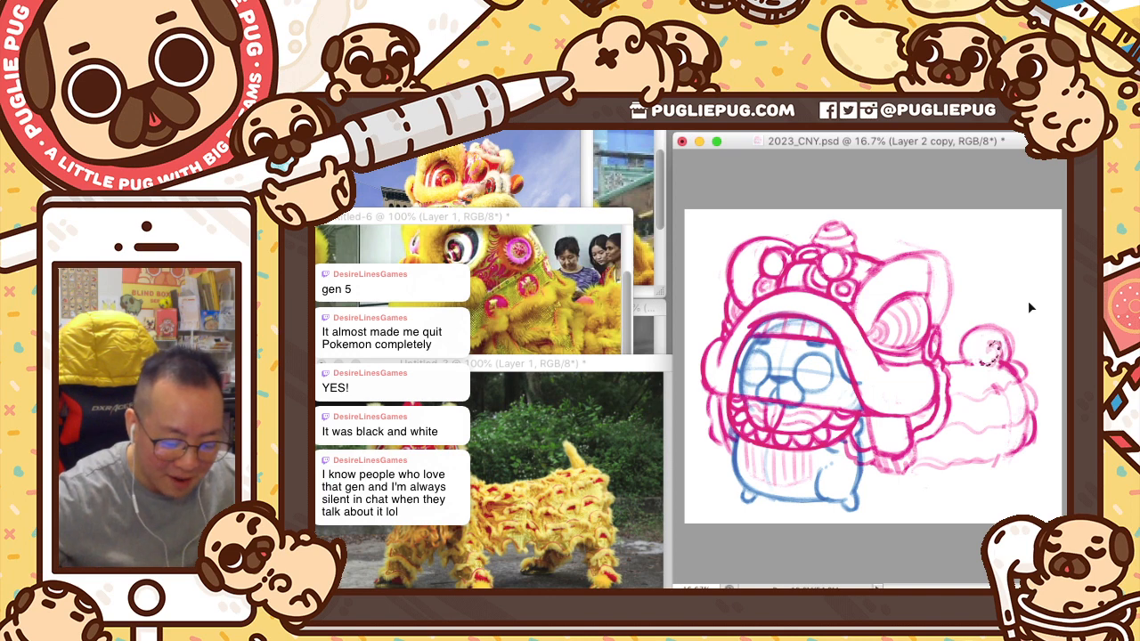
key(super+d)
key(super+shift+d)
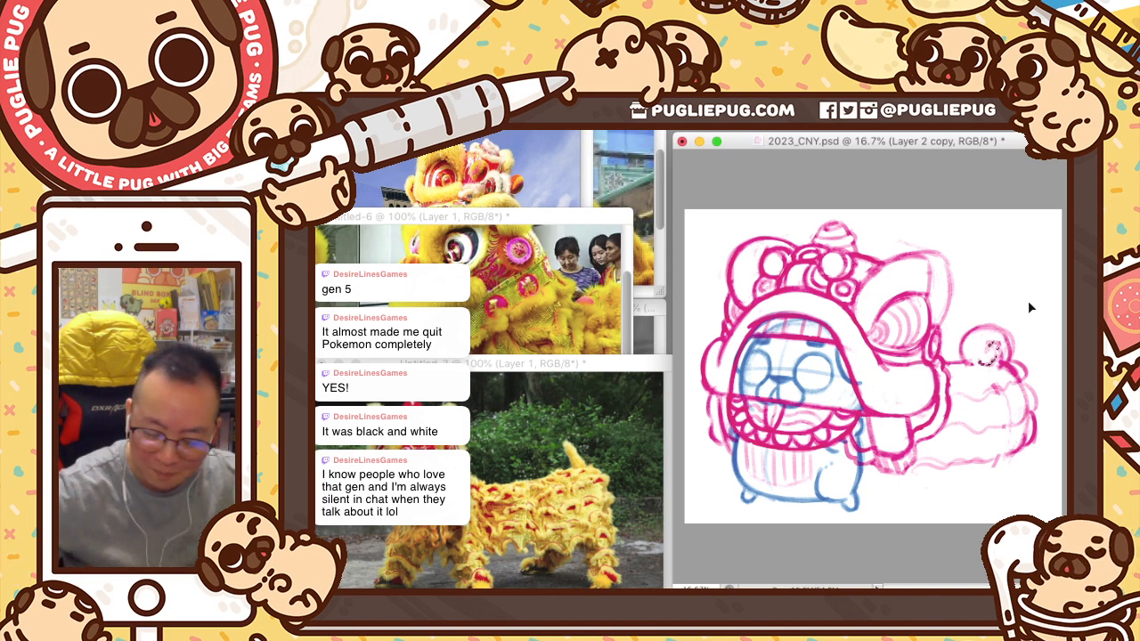
key(super+t)
drag(1024, 307, 996, 317)
key(Return)
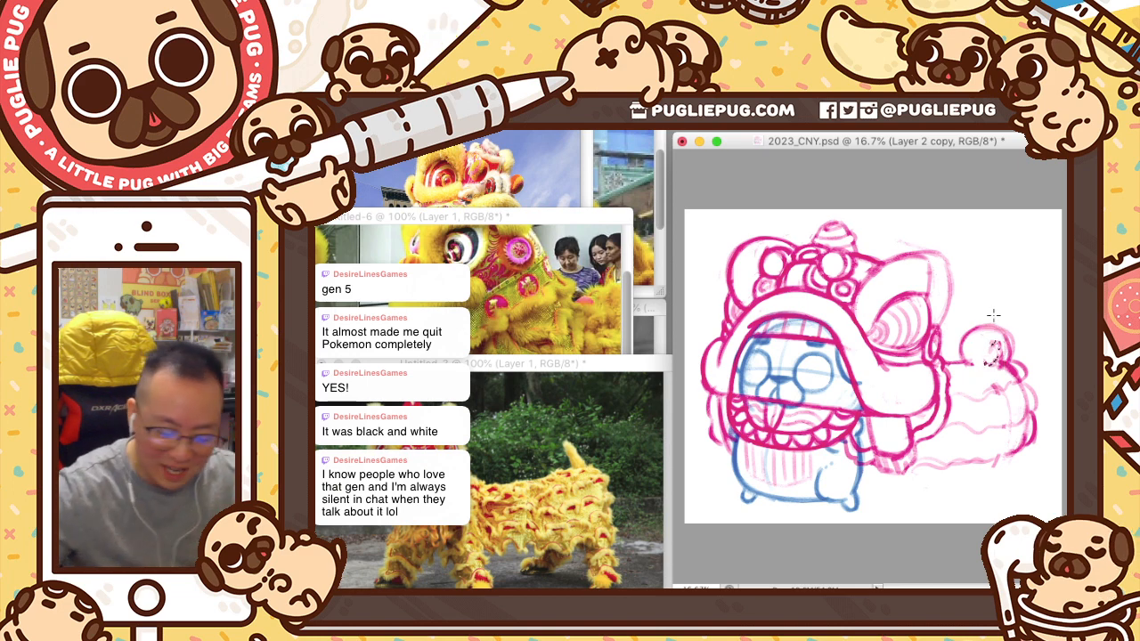
- Erase stray marks beside the tail curl and tidy the round tail's outer edge
key(e)
drag(1007, 357, 999, 364)
key(bracketleft)
key(bracketleft)
key(bracketleft)
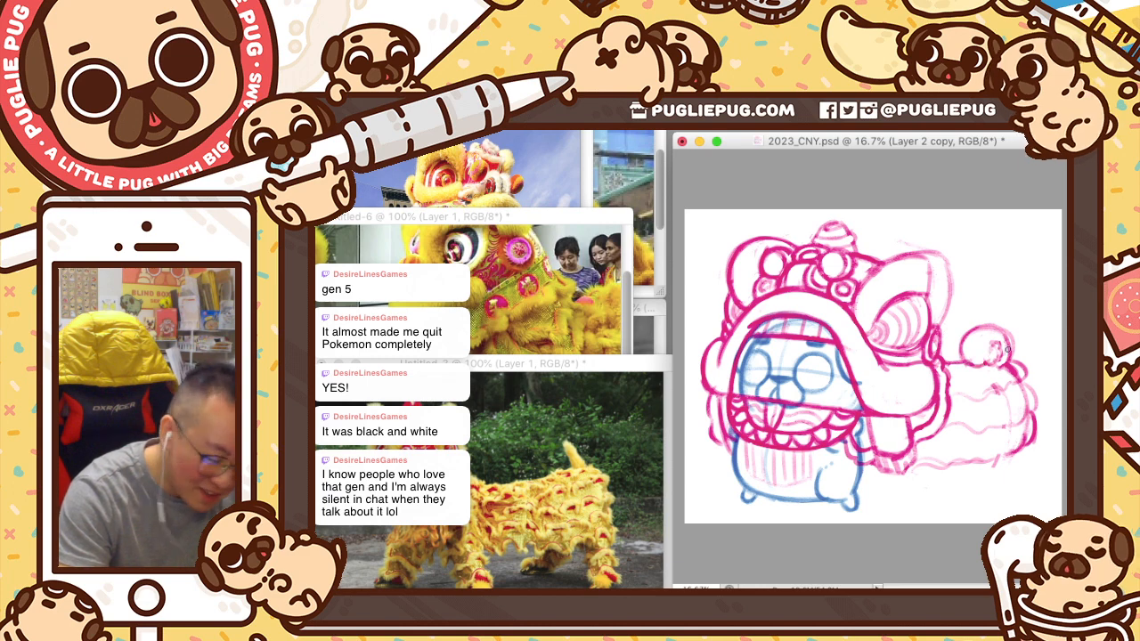
- Clean up overlapping lines at the tail base and rump with a larger eraser, and restate the scalloped fur outline
key(bracketright)
key(bracketright)
key(bracketright)
key(bracketleft)
key(bracketleft)
key(bracketleft)
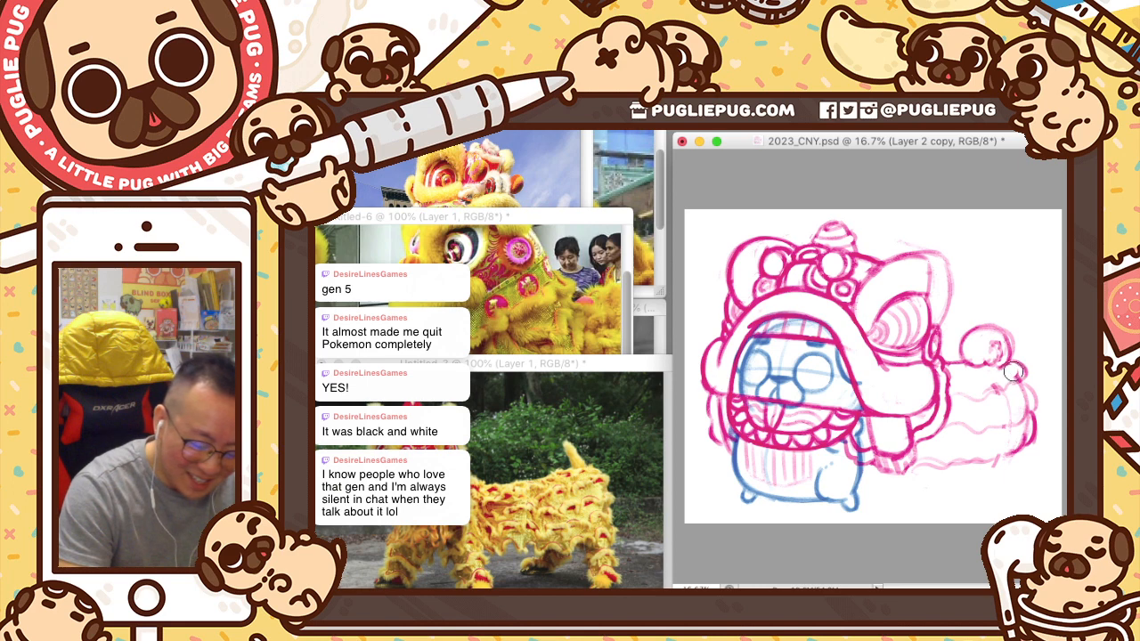
key(bracketright)
key(bracketright)
key(bracketright)
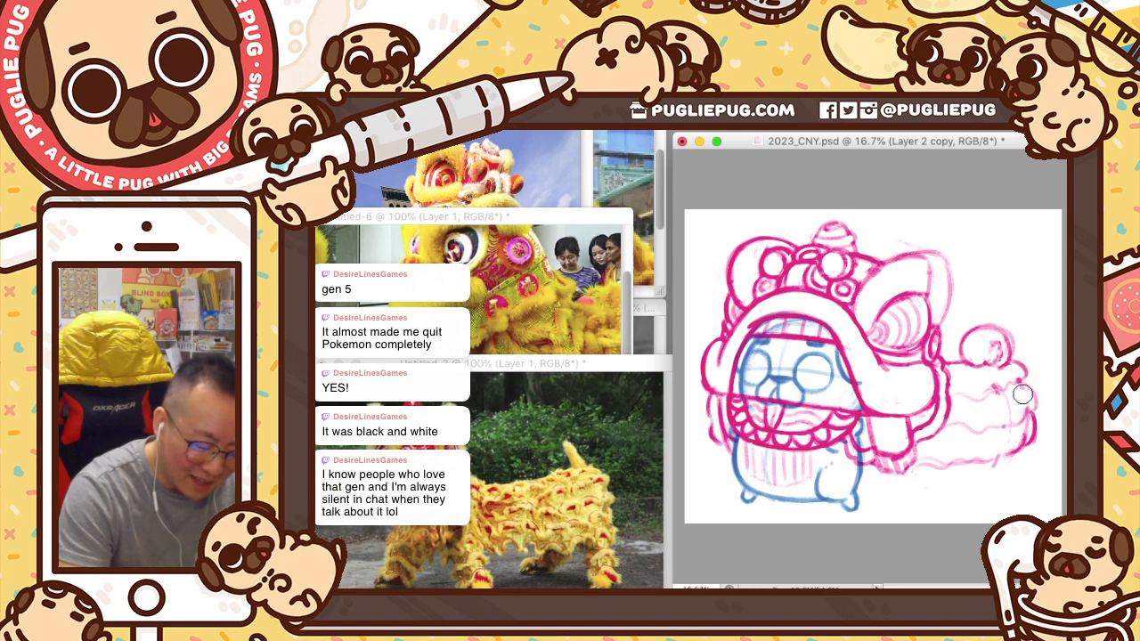
key(bracketleft)
key(bracketleft)
key(bracketleft)
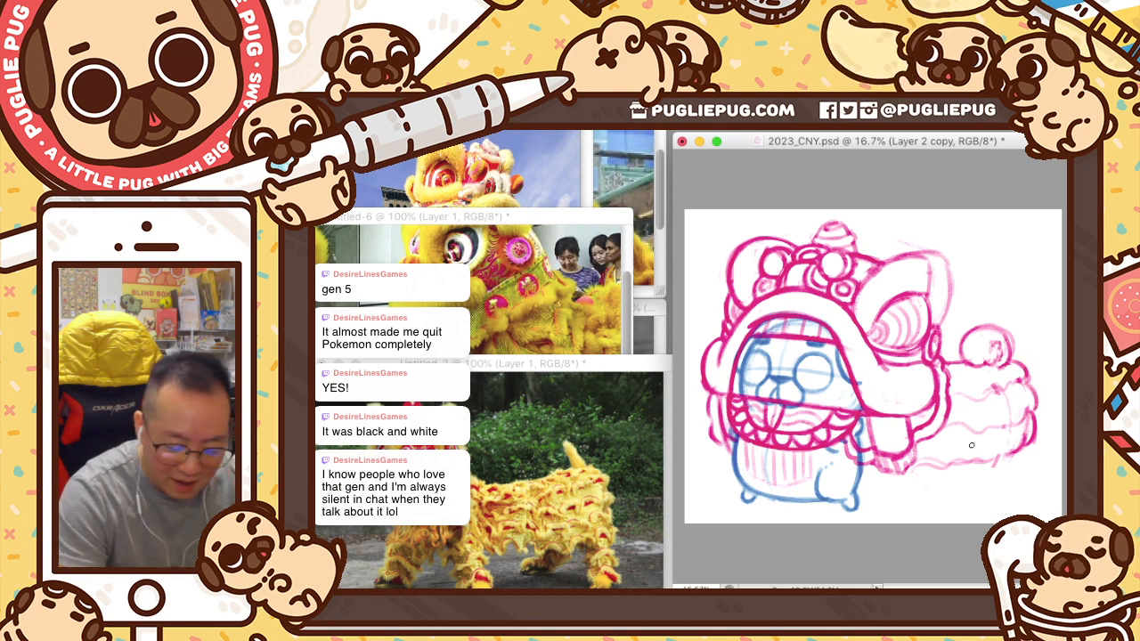
- Draw a bold wavy fur hem along the bottom of the lion body, from the headdress flap to the rump
mouse_move(911, 466)
mouse_down()
mouse_move(978, 463)
mouse_move(955, 464)
mouse_up()
key(super+z)
key(super+z)
key(super+z)
mouse_move(959, 462)
mouse_down()
mouse_move(998, 462)
mouse_move(1036, 441)
mouse_up()
key(super+z)
key(super+z)
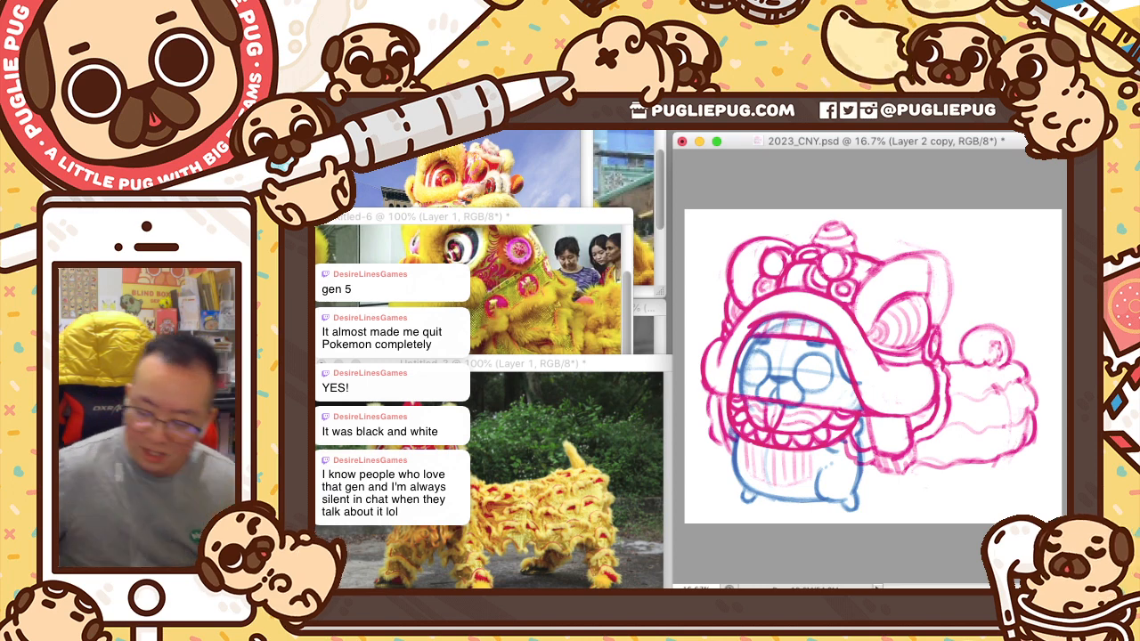
- Move the lion's rear and tail slightly closer to the headdress, and add a new layer
mouse_move(952, 361)
mouse_down()
mouse_move(980, 300)
mouse_move(1061, 370)
mouse_move(1037, 496)
mouse_move(966, 494)
mouse_move(951, 470)
mouse_move(953, 392)
mouse_up()
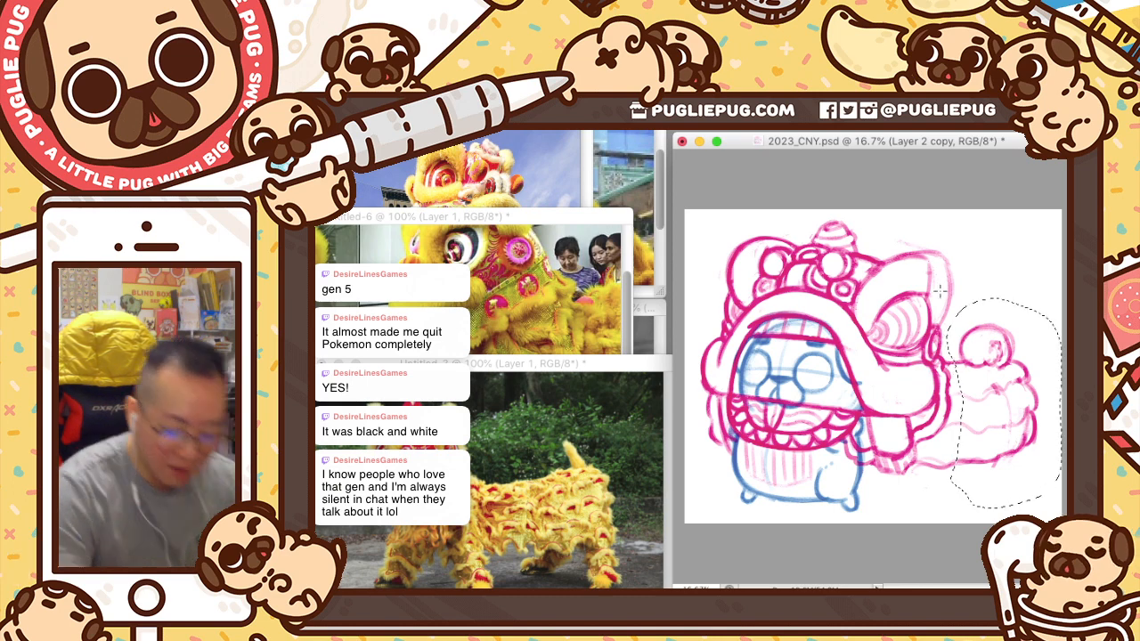
drag(1019, 402, 1007, 383)
key(super+d)
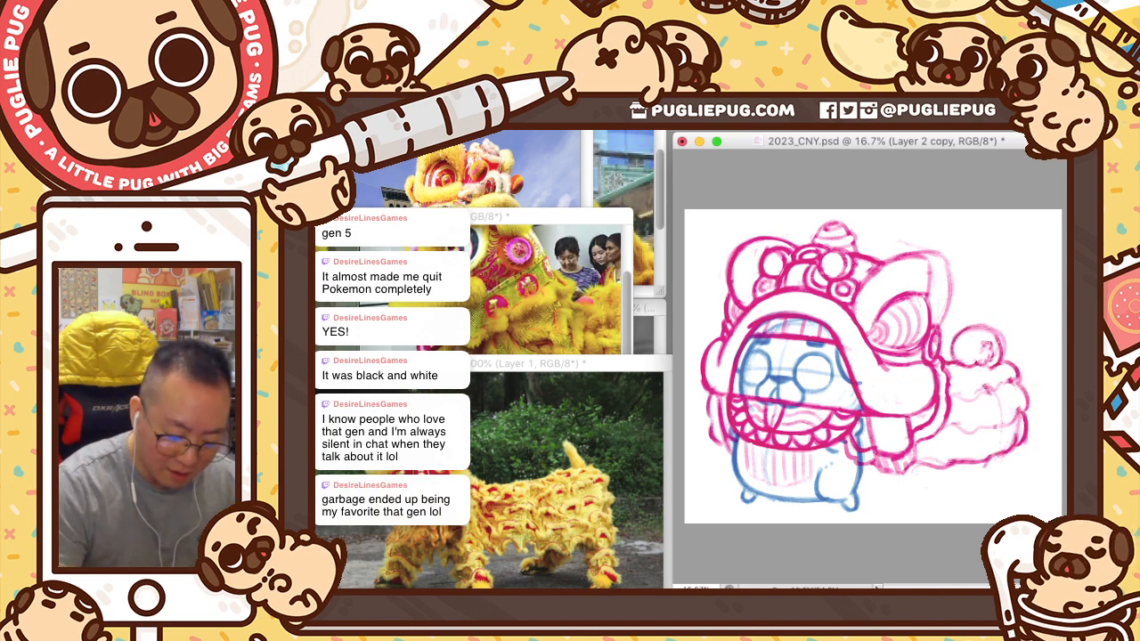
key(super+e)
key(super+shift+alt+n)
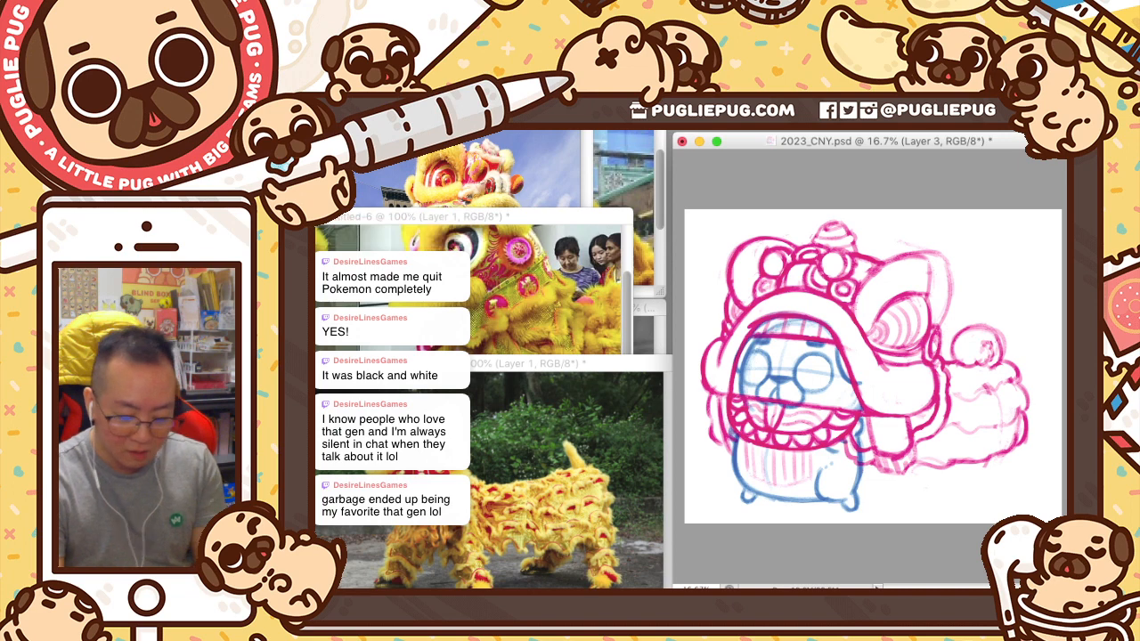
- Duplicate the blue pug body sketch and position the copy beneath the lion's rear as the back half's legs
drag(863, 460, 1013, 456)
key(shift+Left)
key(shift+Left)
key(shift+Left)
key(shift+Left)
key(shift+Left)
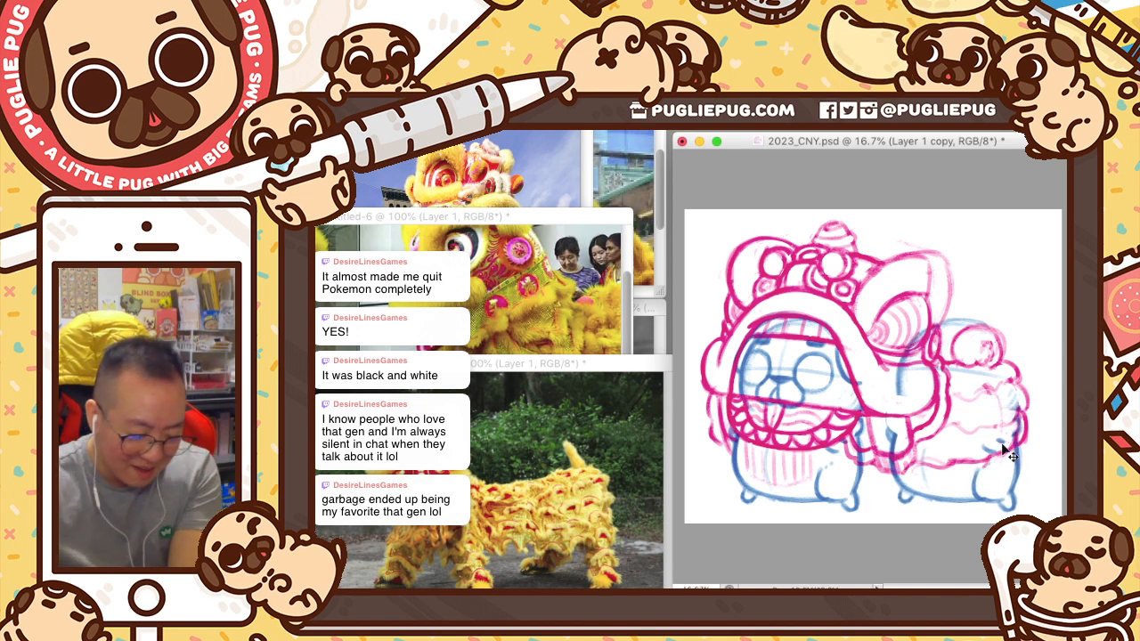
- Mask out the duplicated blue pug lines above the fur hem, keeping only the lower body and feet
key(m)
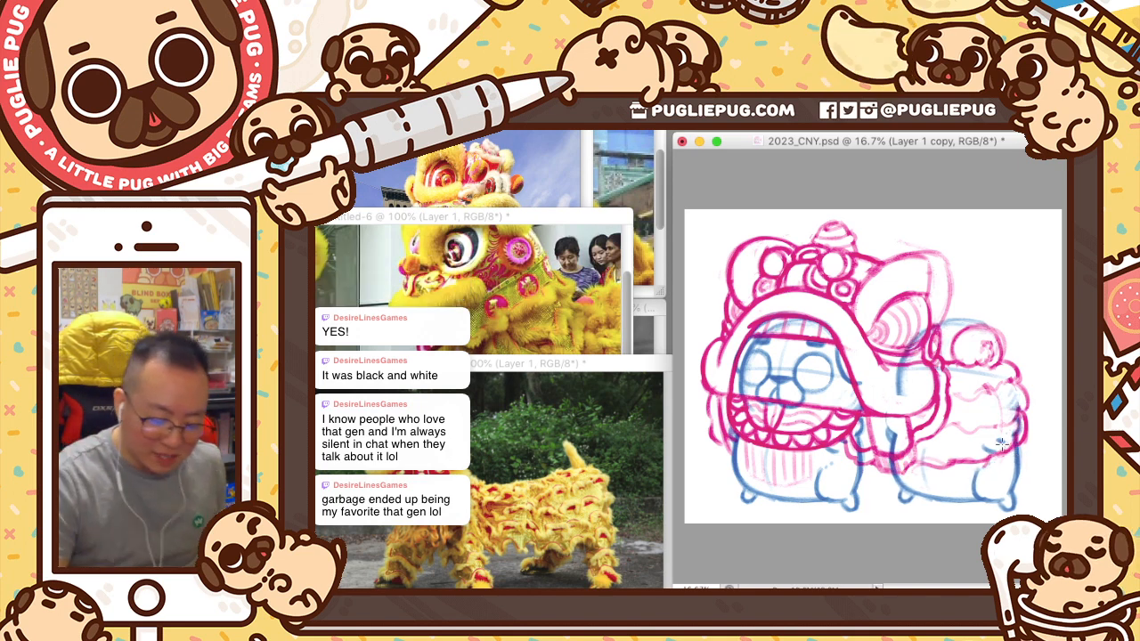
mouse_move(930, 284)
mouse_down()
mouse_move(969, 271)
mouse_move(1036, 424)
mouse_move(969, 463)
mouse_move(917, 470)
mouse_move(902, 465)
mouse_move(938, 261)
mouse_up()
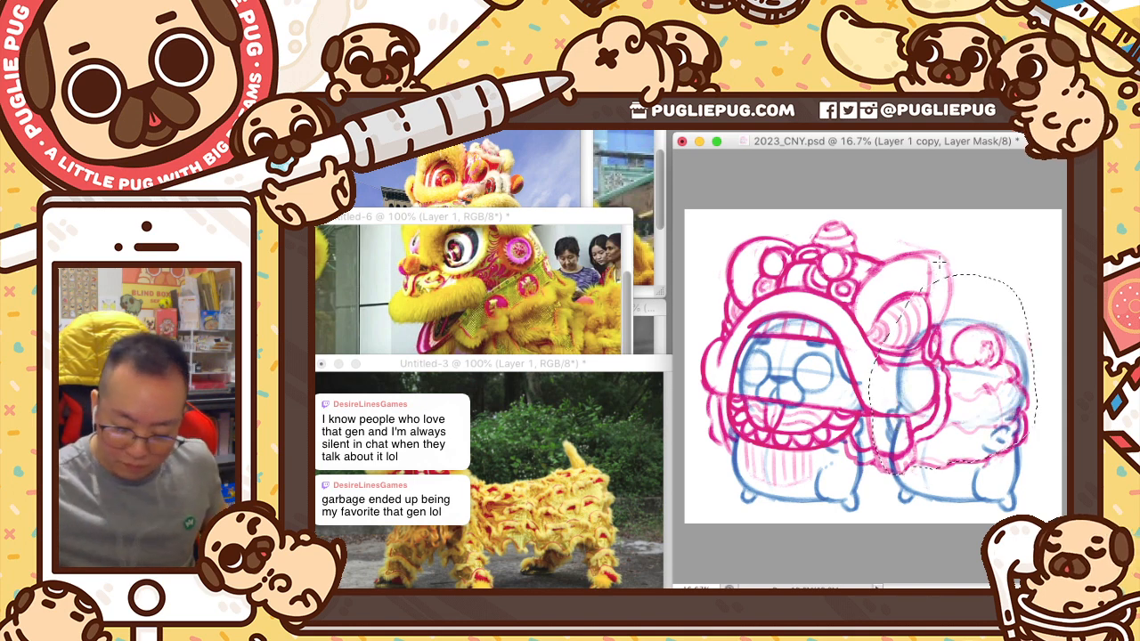
key(Delete)
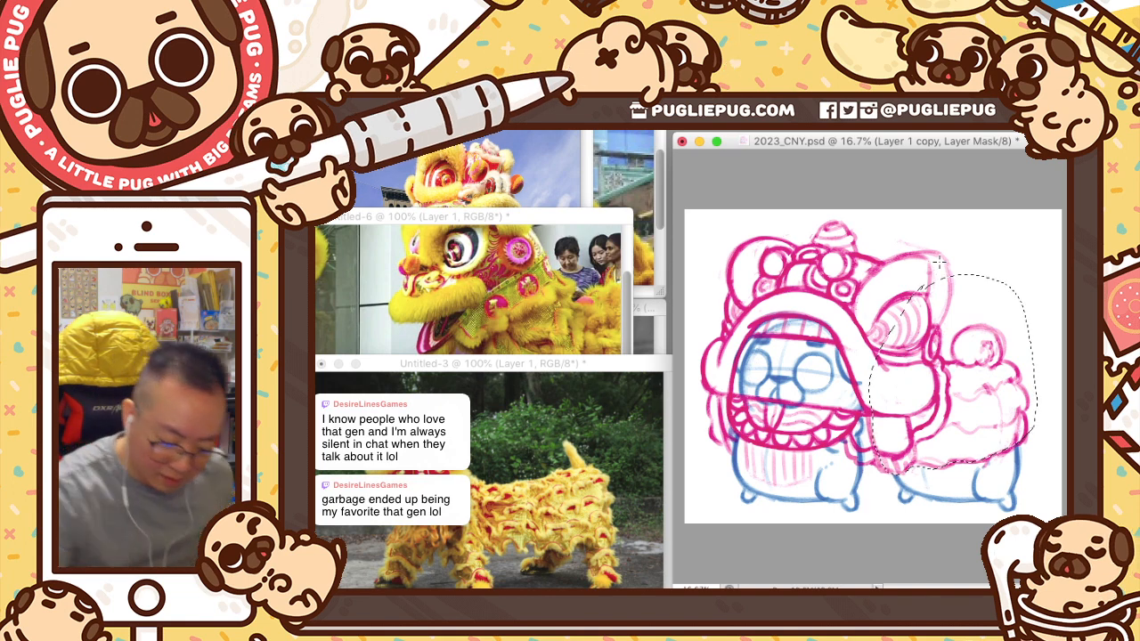
click(1049, 467)
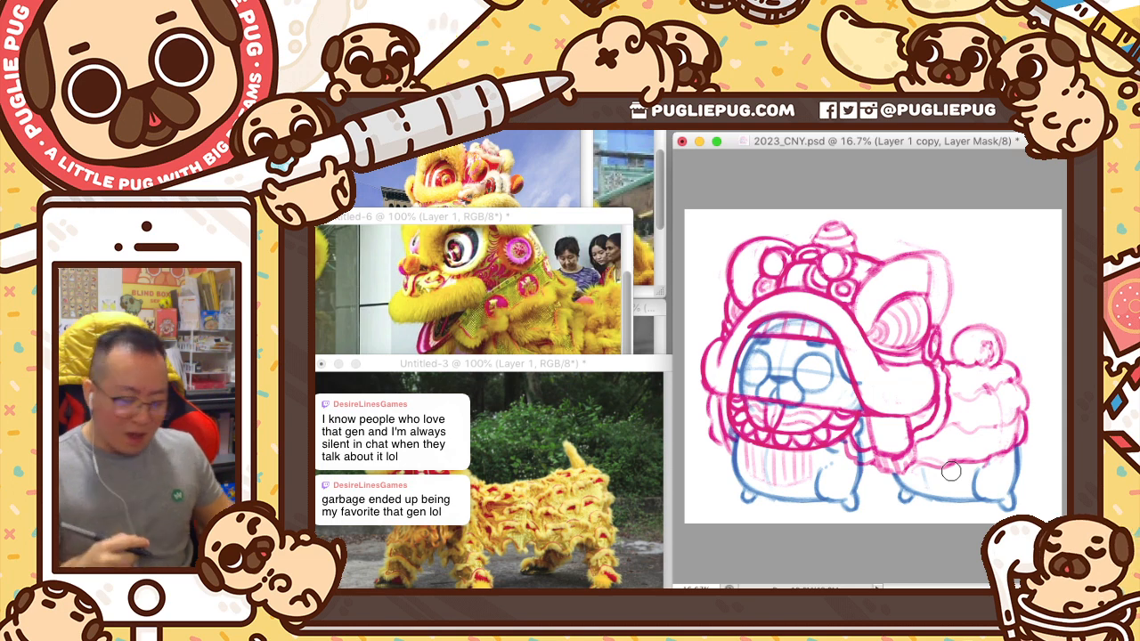
- Check the fur in the Untitled-6 reference photo, and make the pink lion sketch layer, Layer 2 copy, active
click(628, 336)
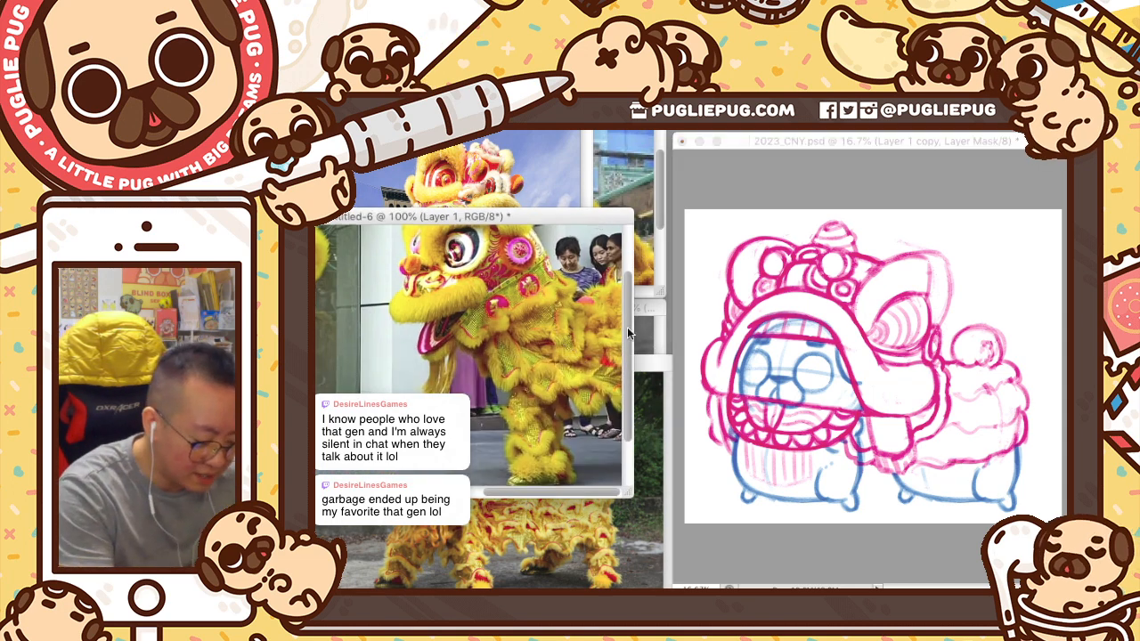
click(1044, 318)
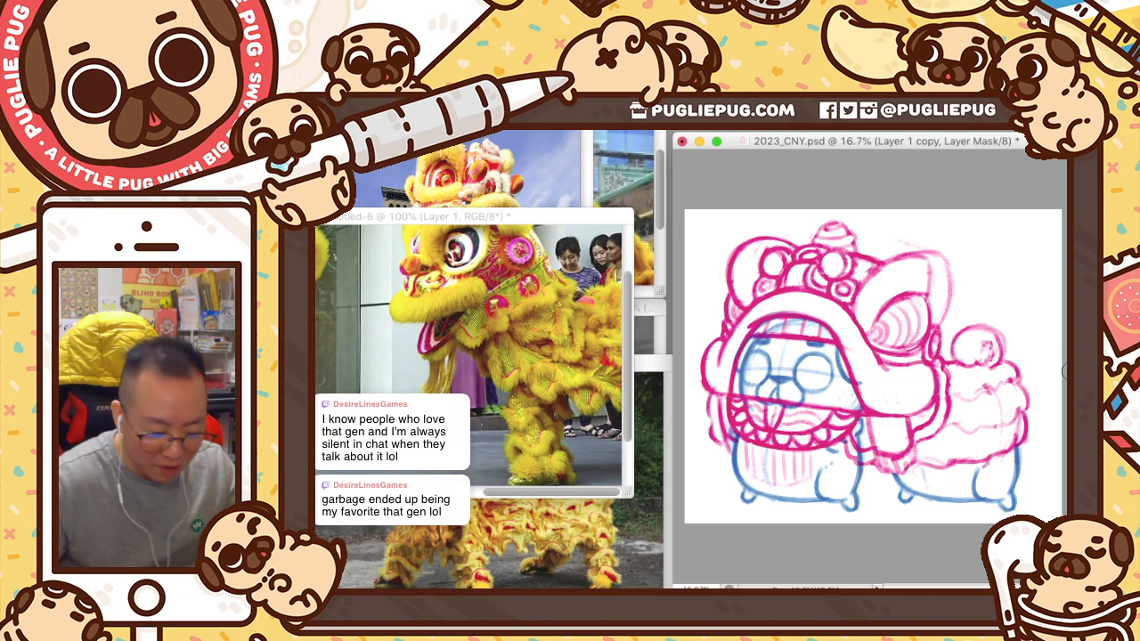
click(1077, 372)
click(1078, 371)
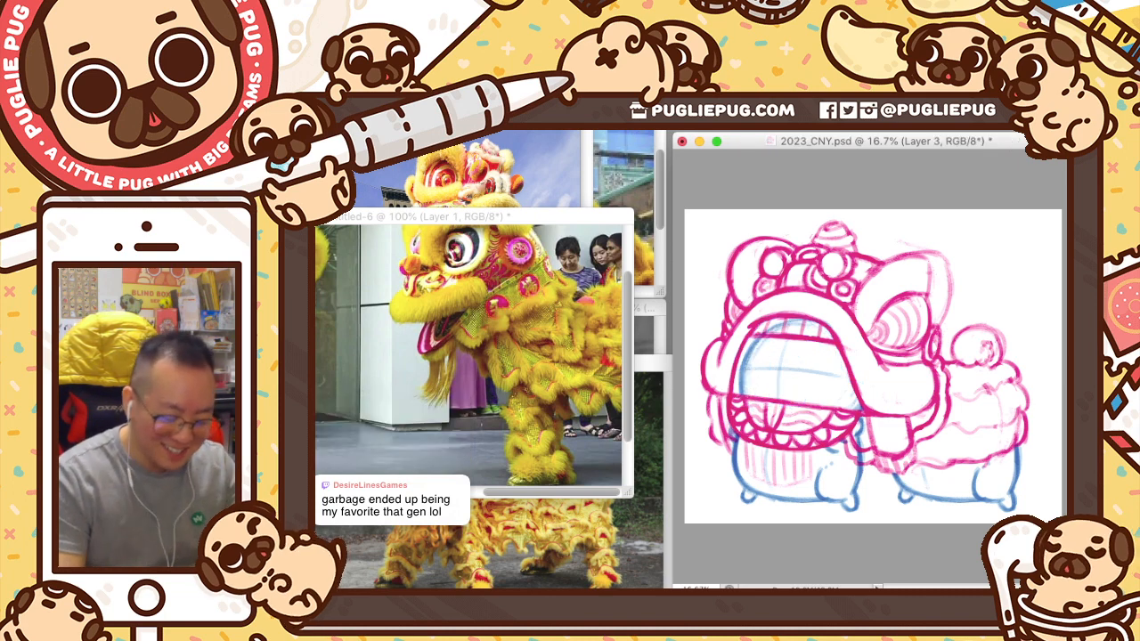
click(1078, 371)
click(1078, 371)
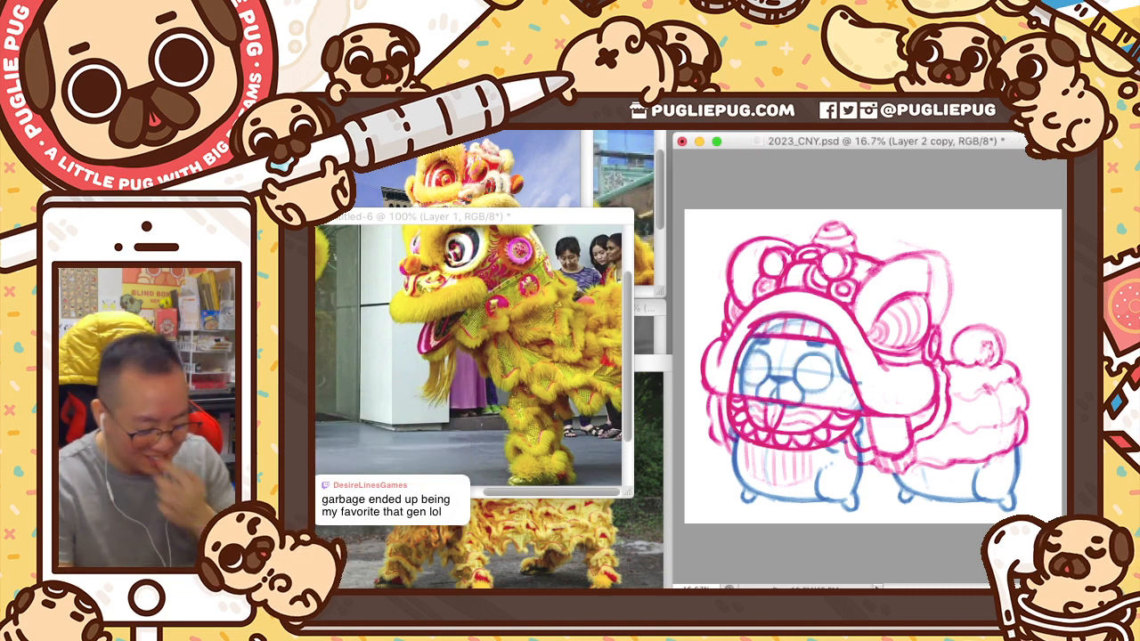
click(1078, 372)
click(1078, 371)
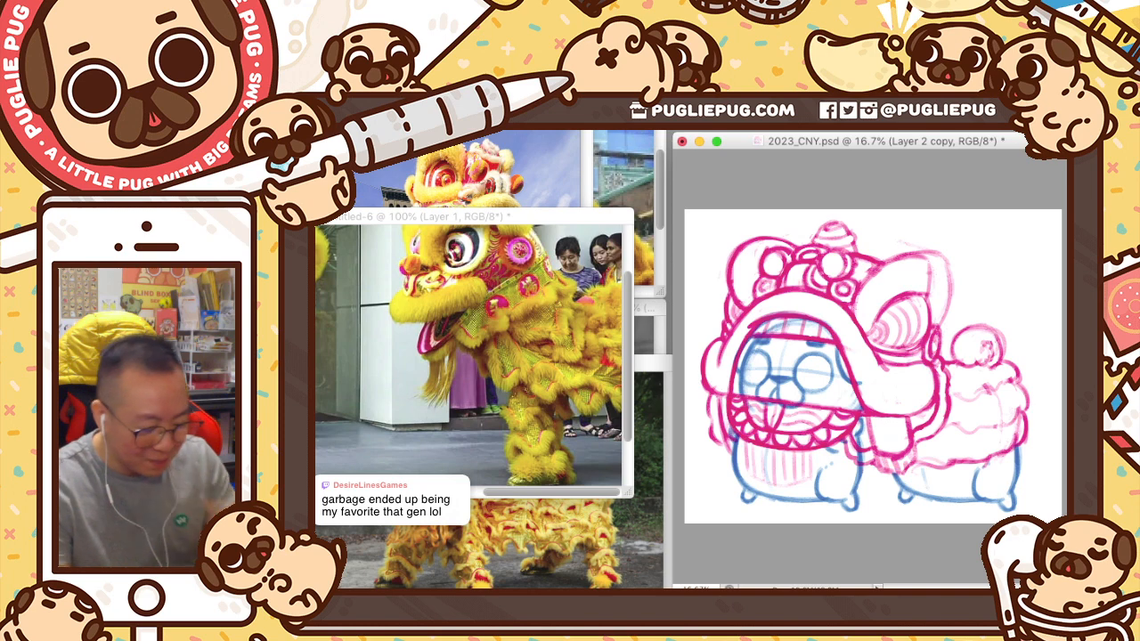
- Bring the Untitled-3 full-body lion photo into view and draw layered wavy fur tiers across the lion's rear body
click(585, 495)
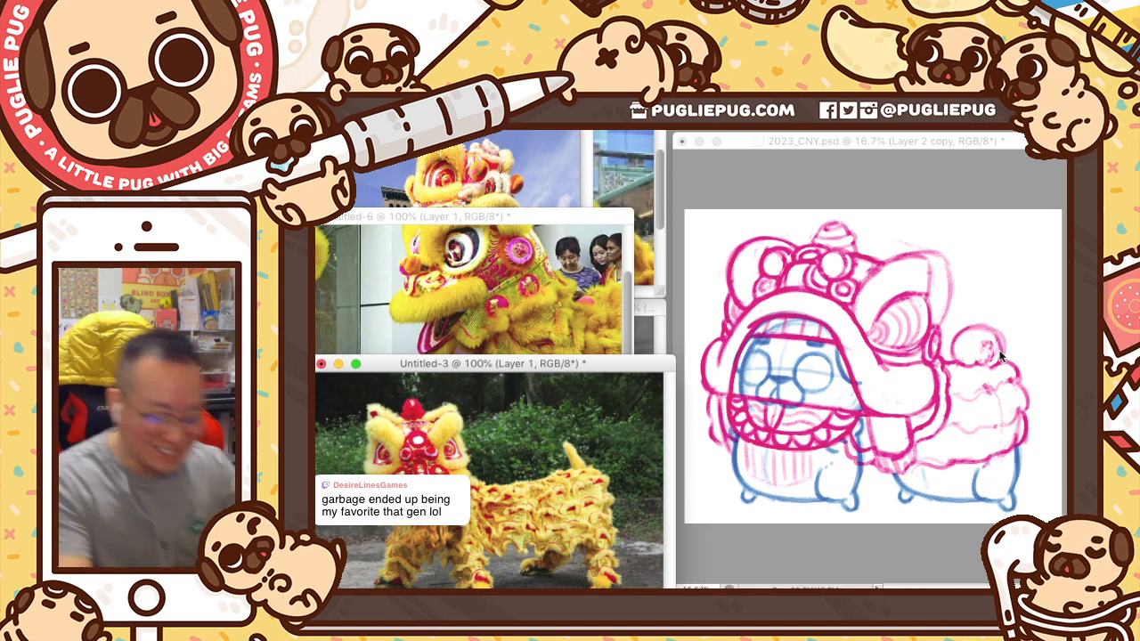
click(1016, 156)
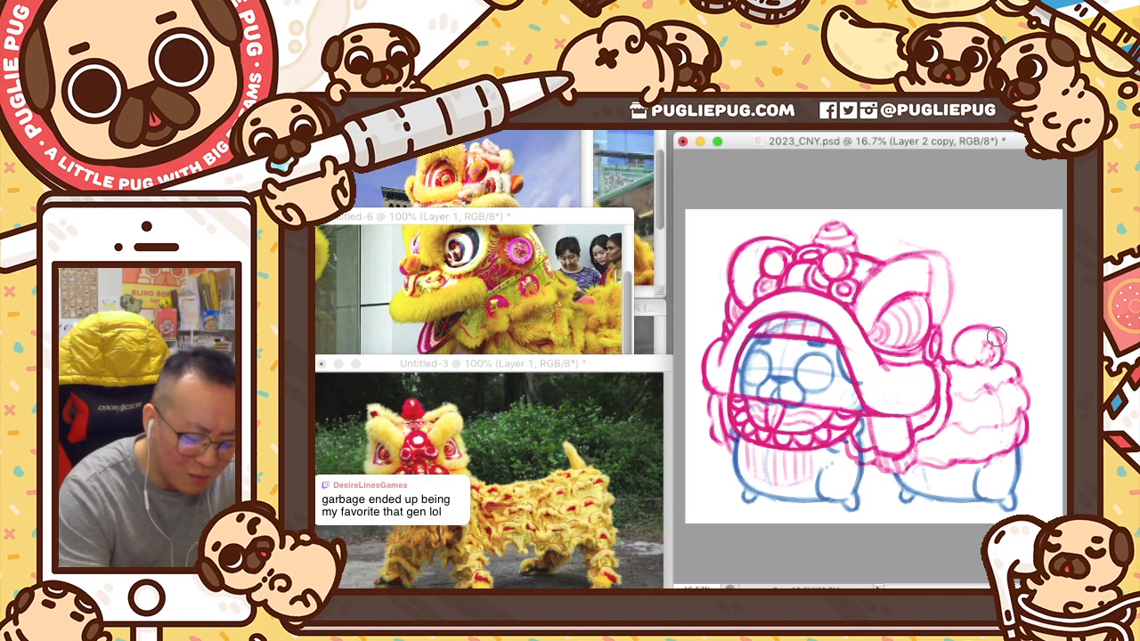
key(b)
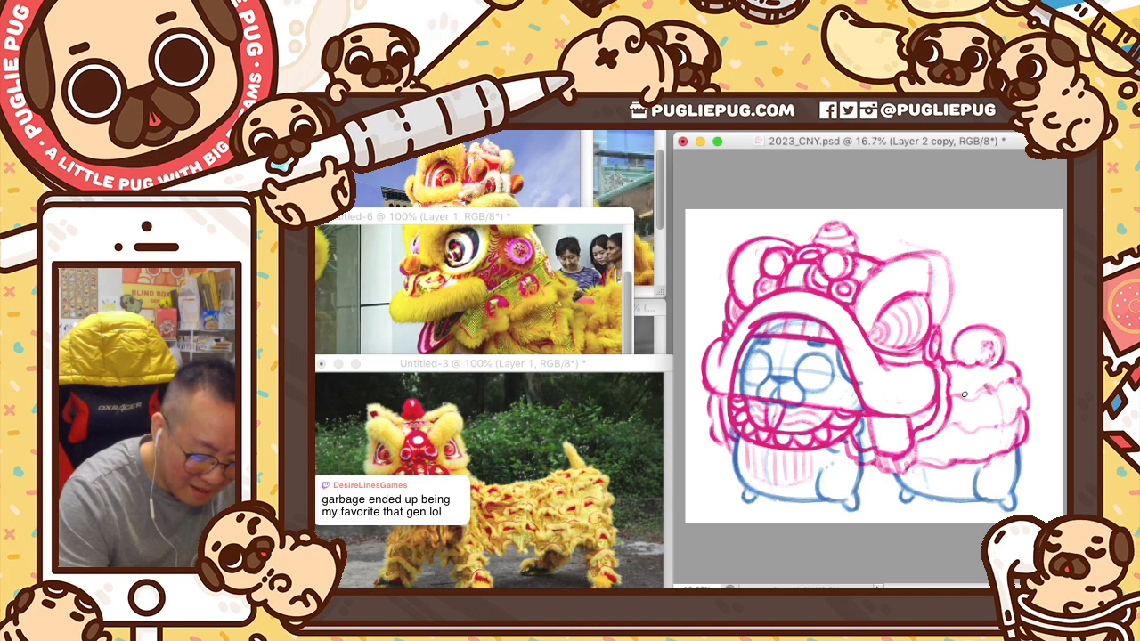
key(v)
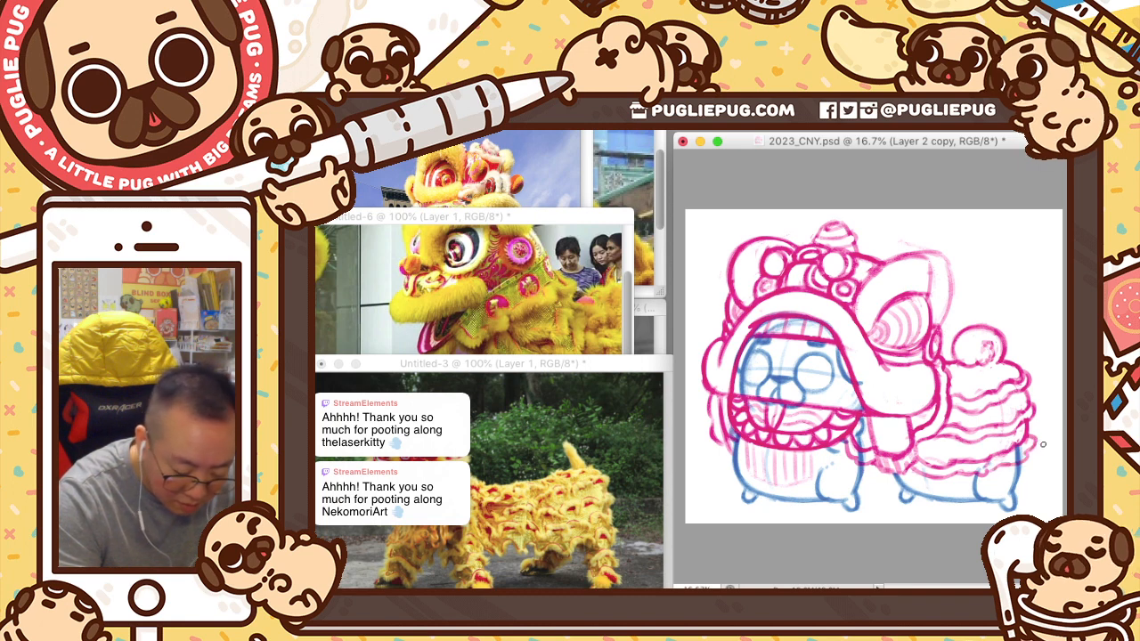
key(v)
key(b)
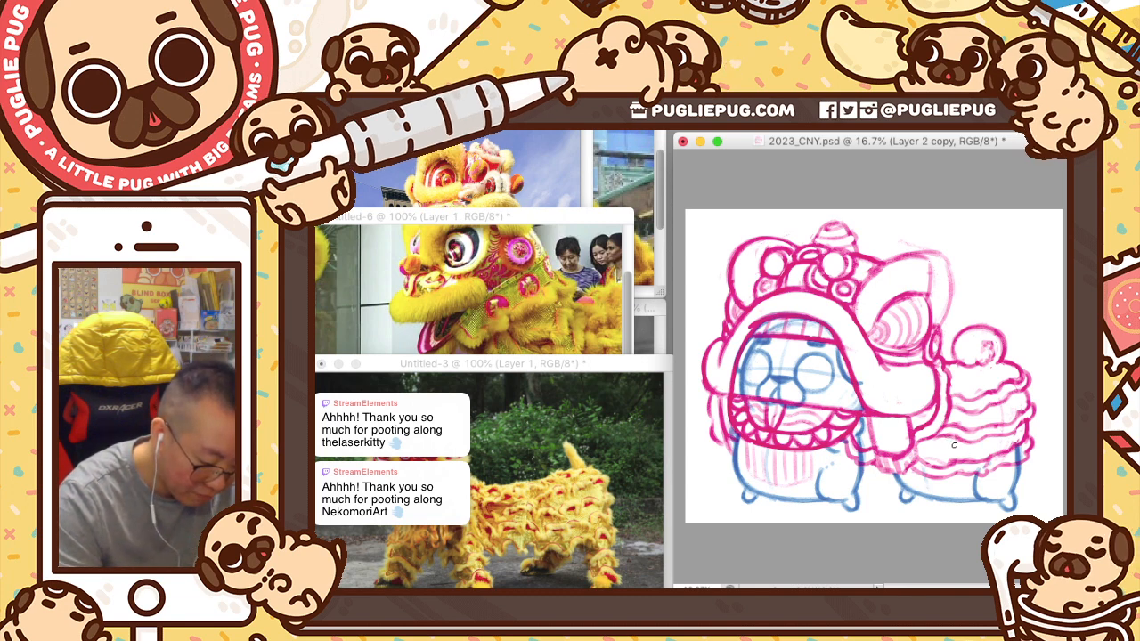
- Select the wavy fur line across the middle of the rear body, reposition it slightly, and clear the selection
key(v)
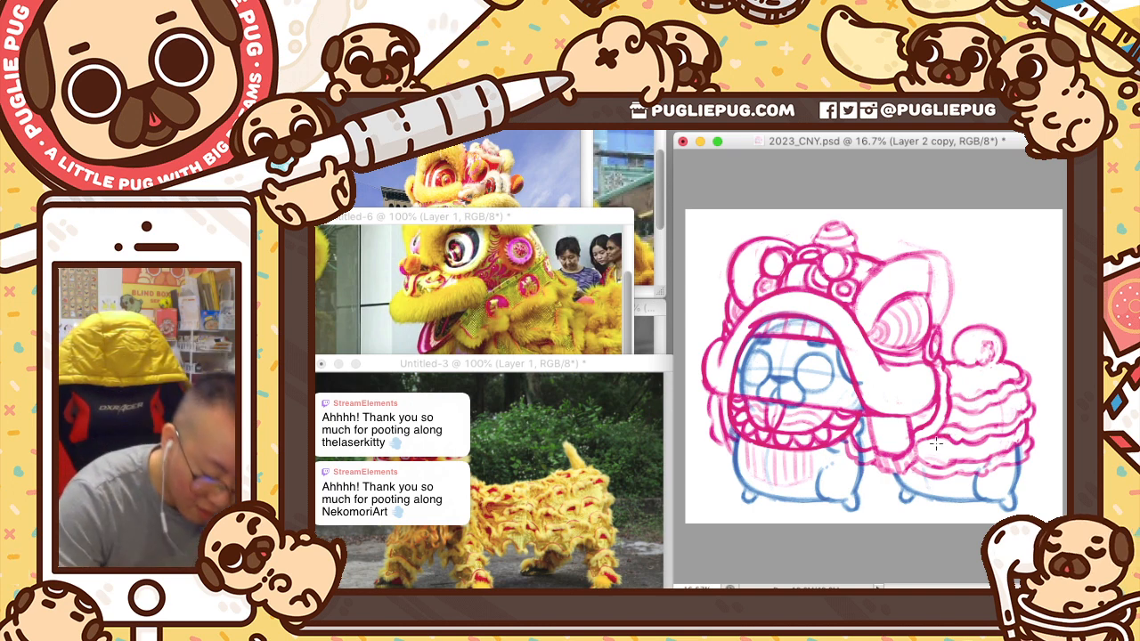
mouse_move(947, 424)
mouse_down()
mouse_move(1023, 402)
mouse_move(1042, 408)
mouse_move(1040, 425)
mouse_move(979, 451)
mouse_move(946, 446)
mouse_up()
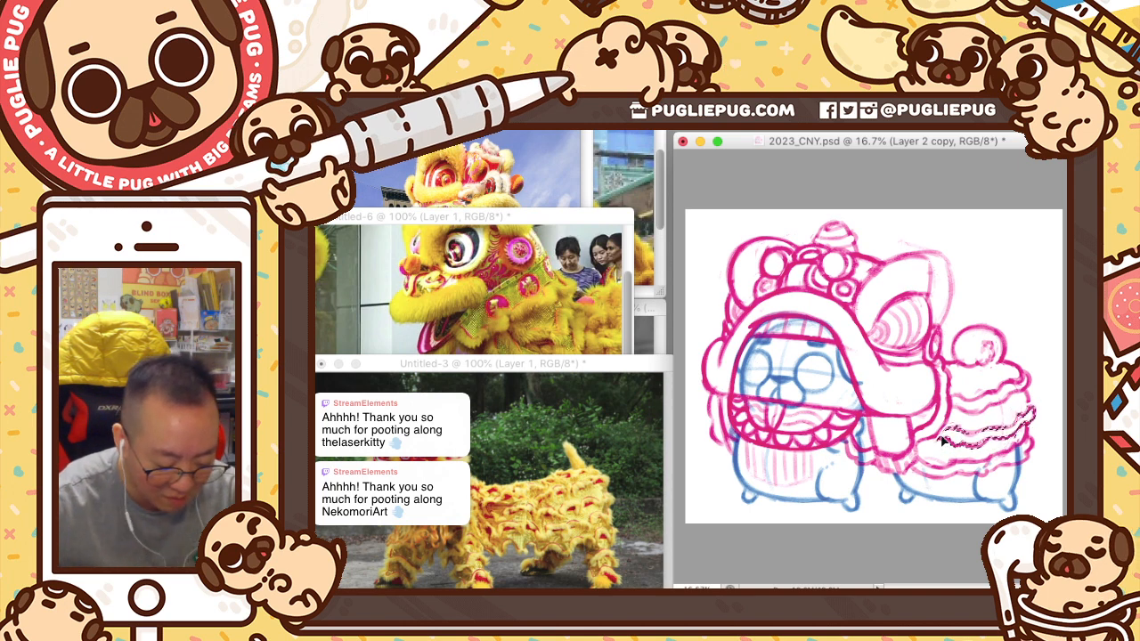
key(m)
click(1031, 326)
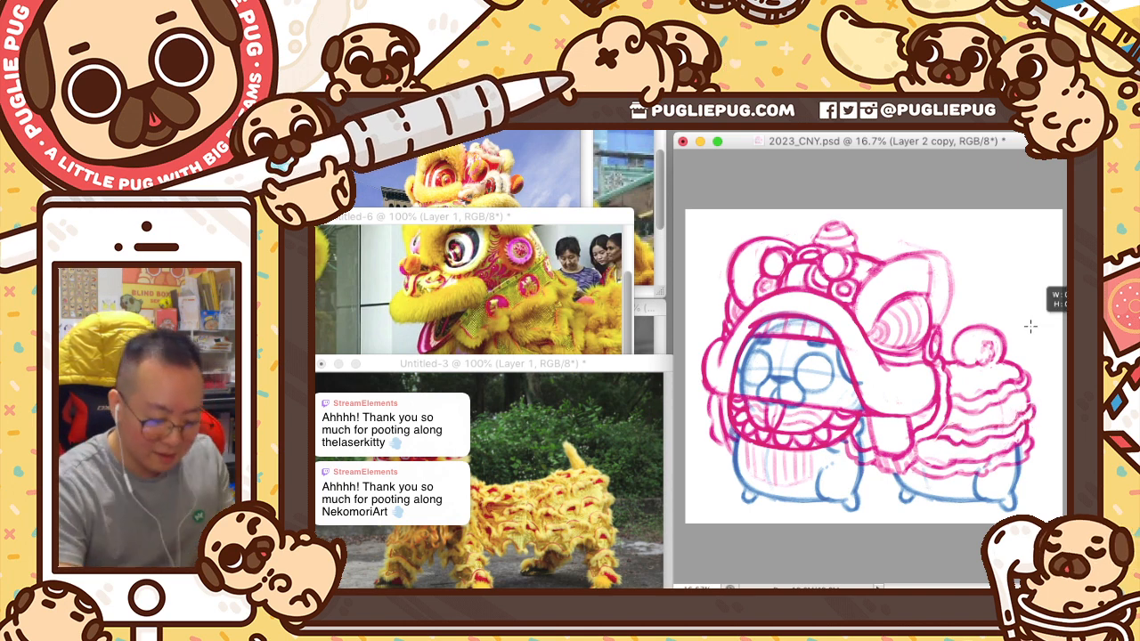
- Mask out the front pug's blue back line where it shows through the fur below the headdress flap
key(b)
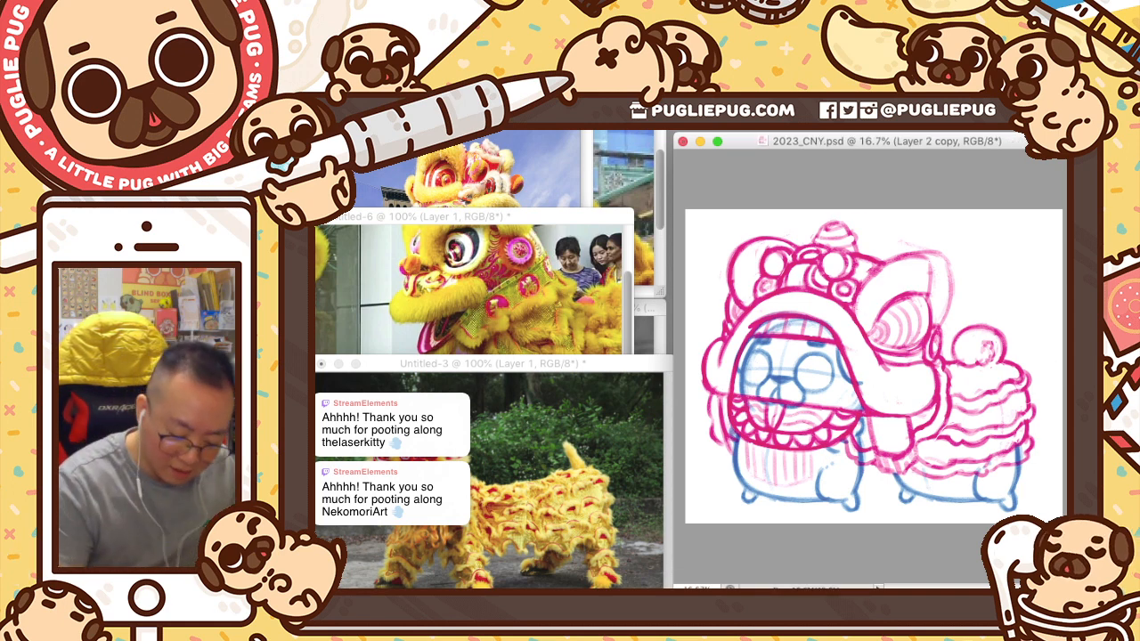
key(alt+bracketleft)
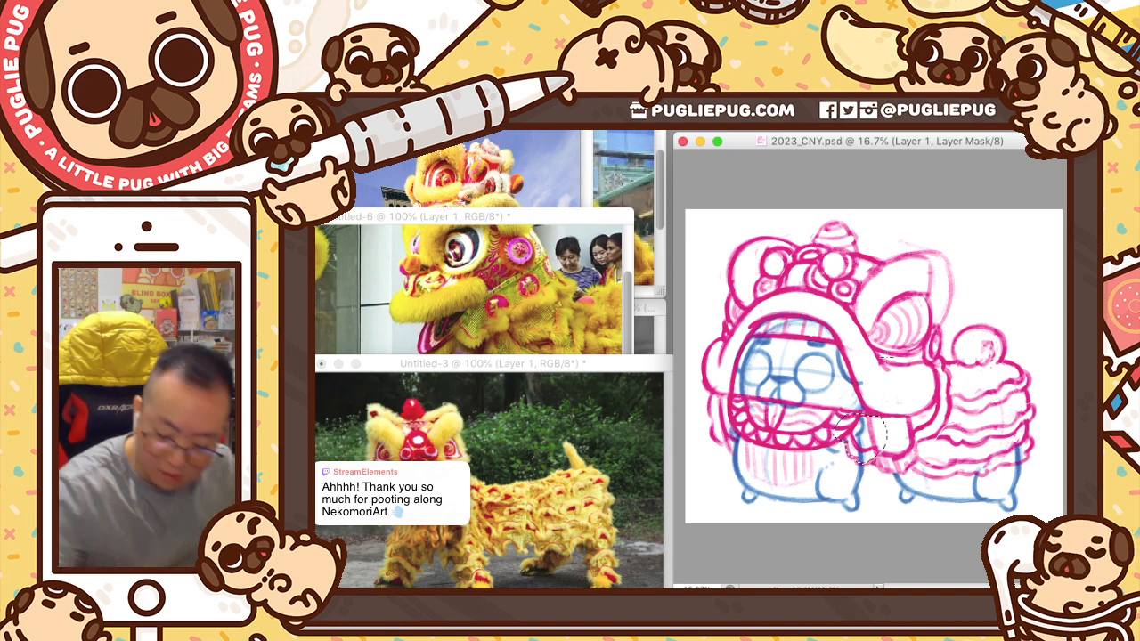
drag(837, 421, 868, 437)
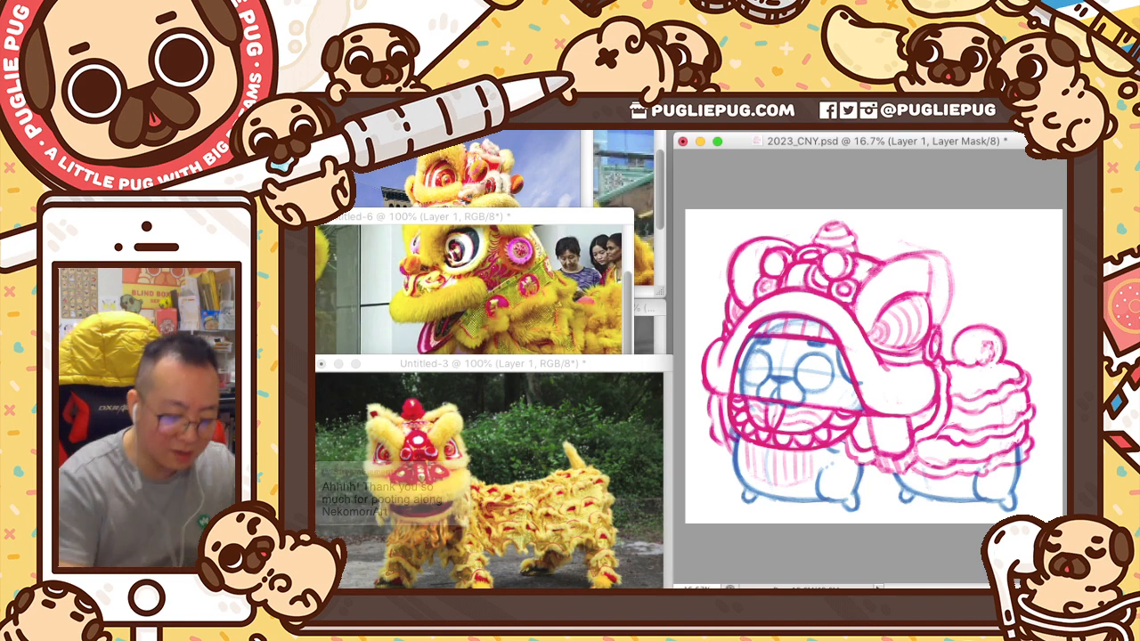
- On the pink Layer 2 copy, redraw the outer edge of the lion's large ear with a bolder line
click(1105, 400)
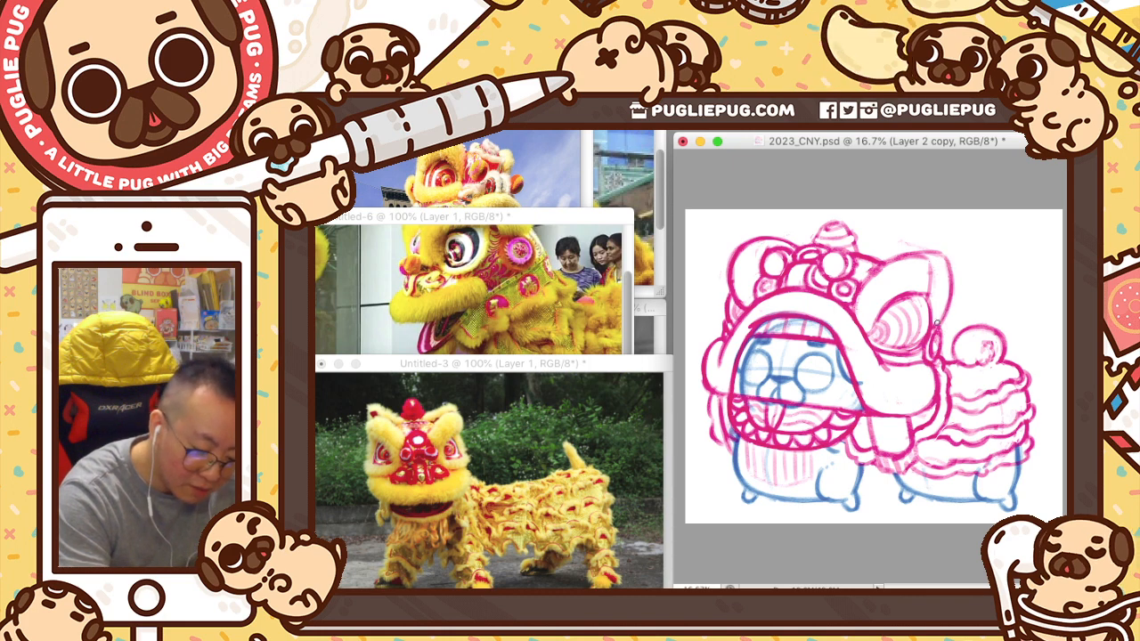
mouse_move(952, 280)
mouse_down()
mouse_move(942, 334)
mouse_move(951, 275)
mouse_up()
mouse_move(946, 320)
mouse_down()
mouse_move(946, 255)
mouse_move(944, 319)
mouse_up()
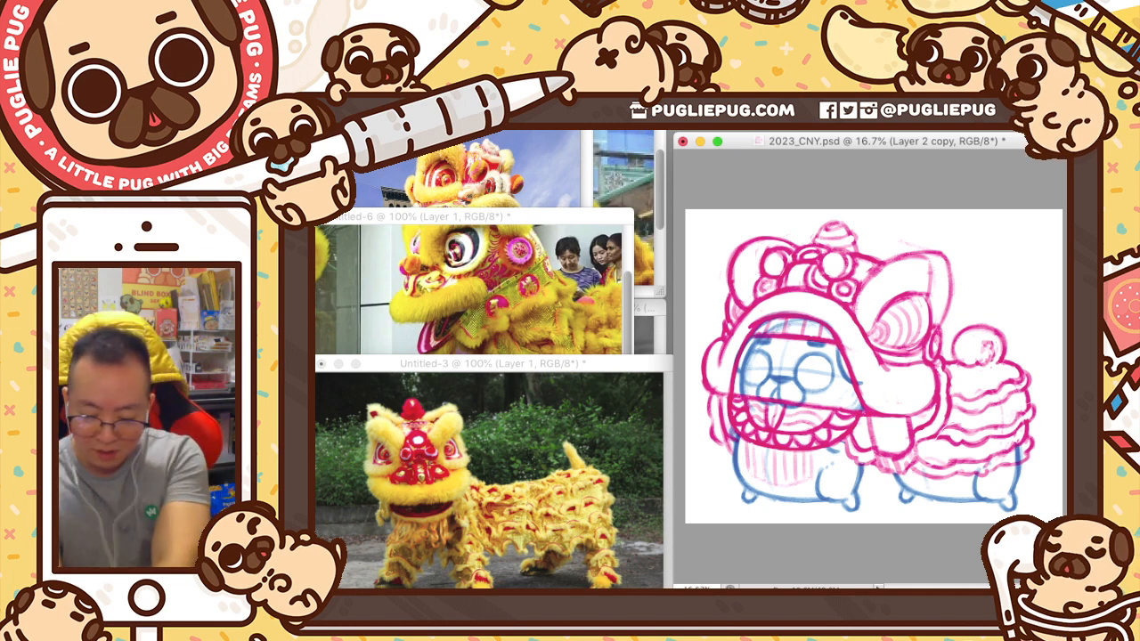
- Group the sketch layers, duplicate the group as a backup, and hide one of the two groups
key(ctrl+g)
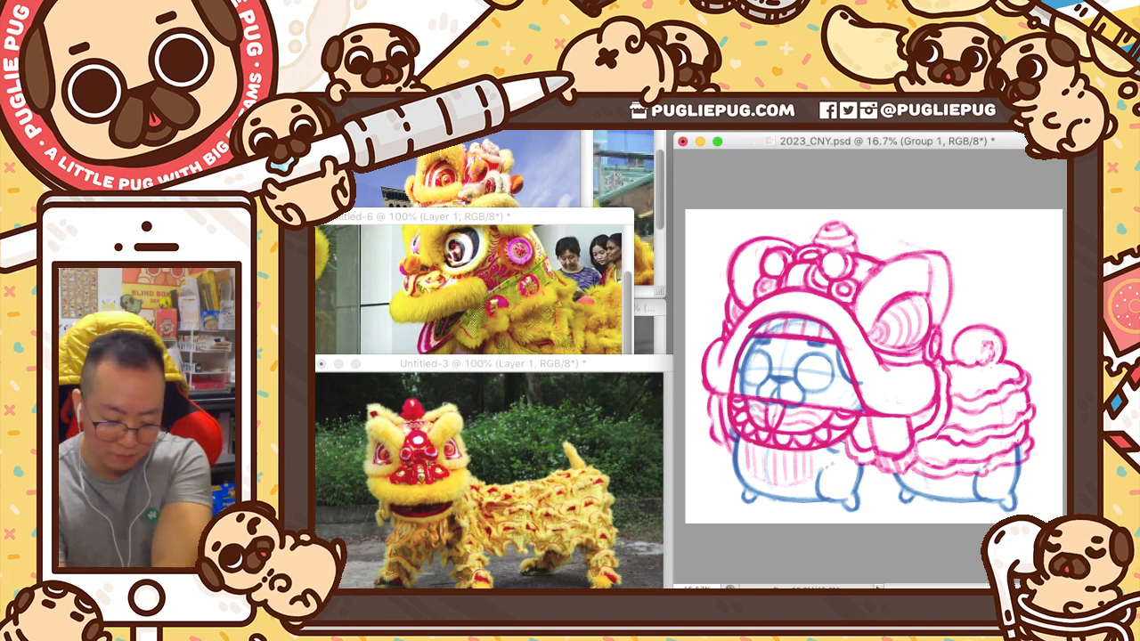
key(alt+shift+super+n)
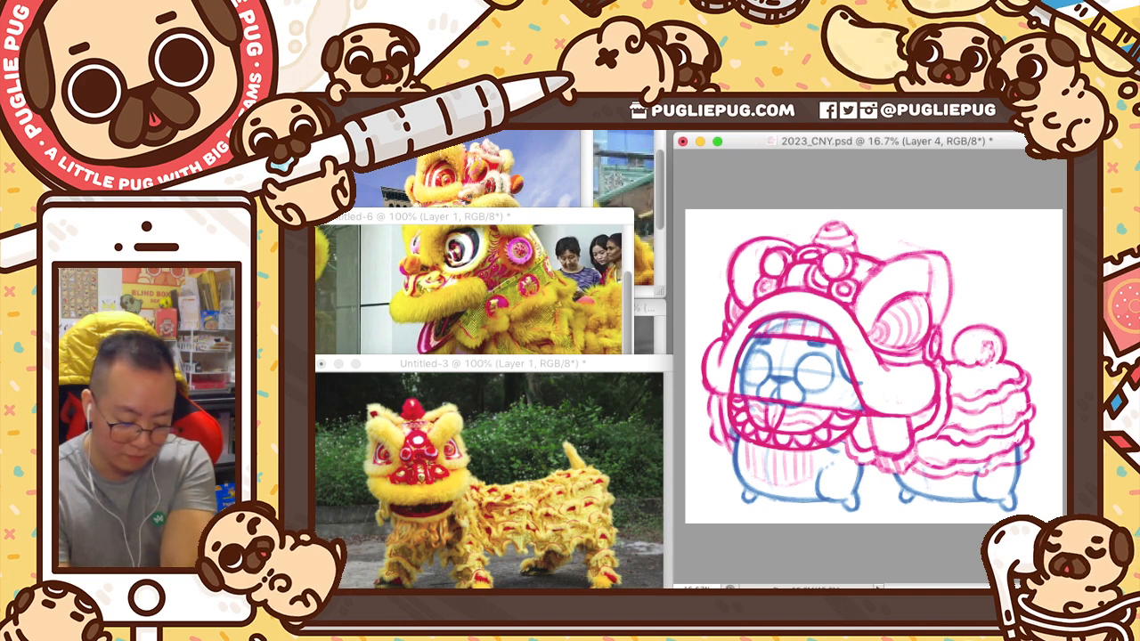
key(super+j)
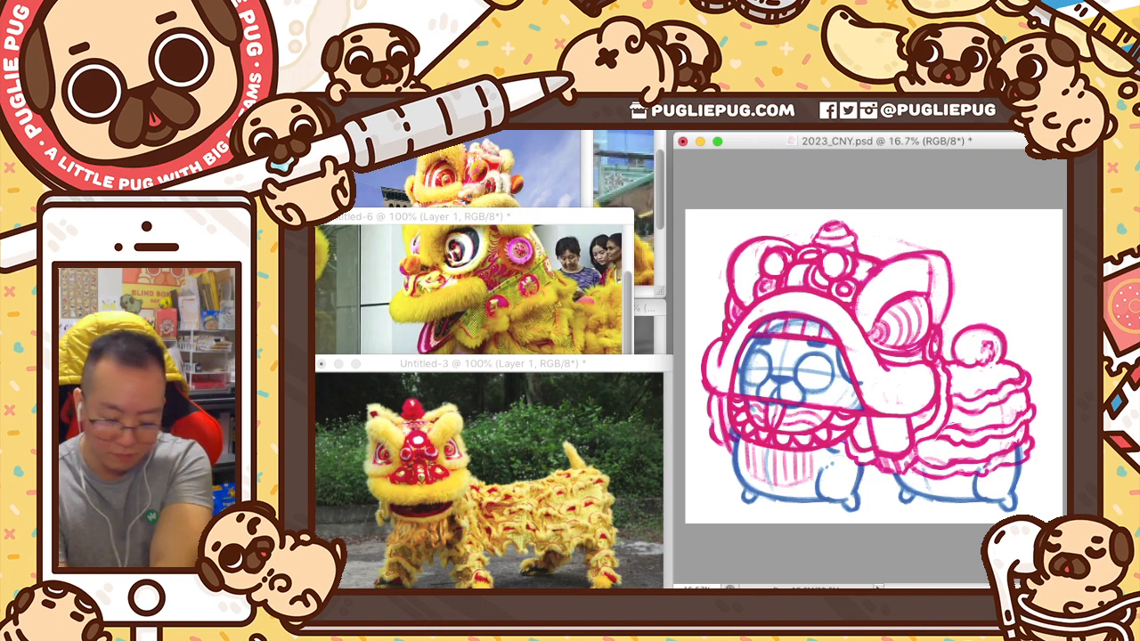
key(super+e)
key(super+z)
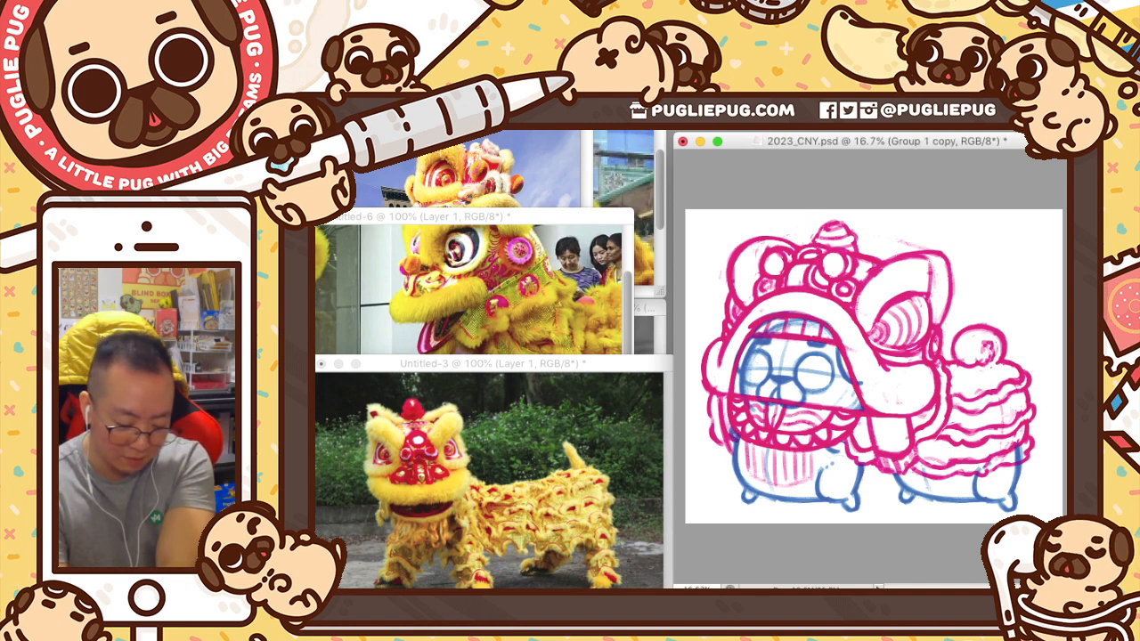
key(8)
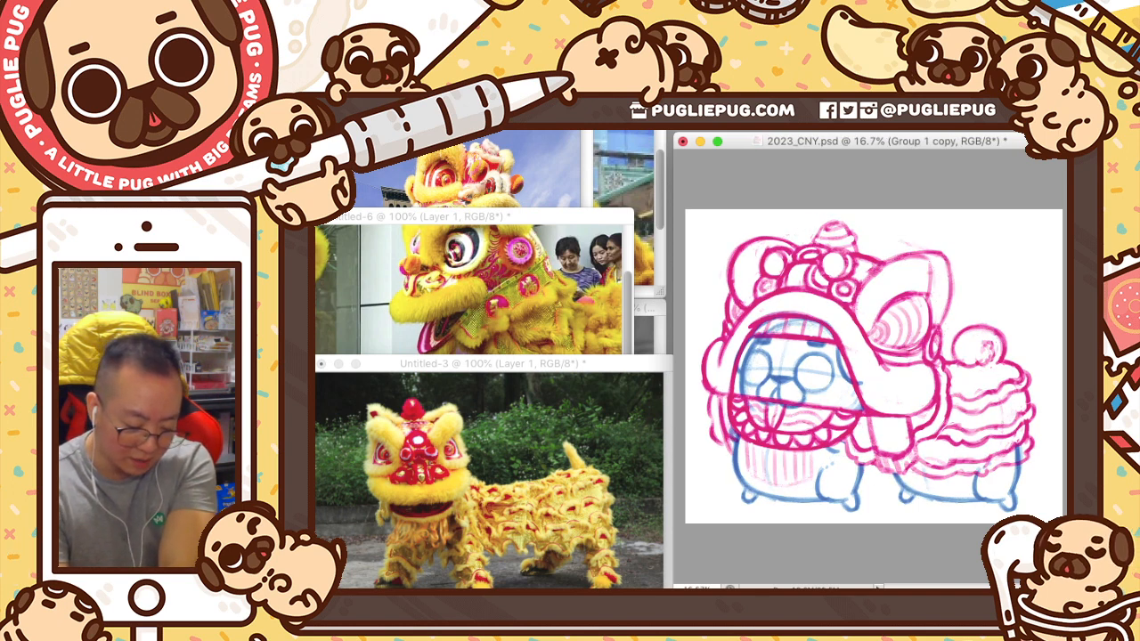
- Delete the duplicated blue body layer that forms the lion's rear legs
key(alt+[)
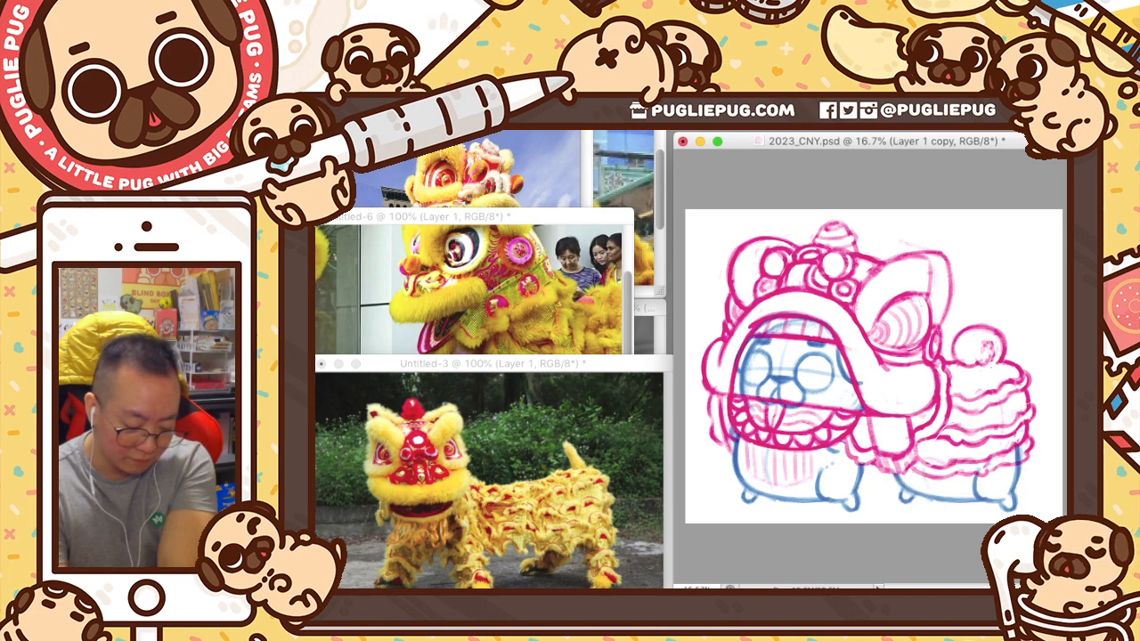
key(Delete)
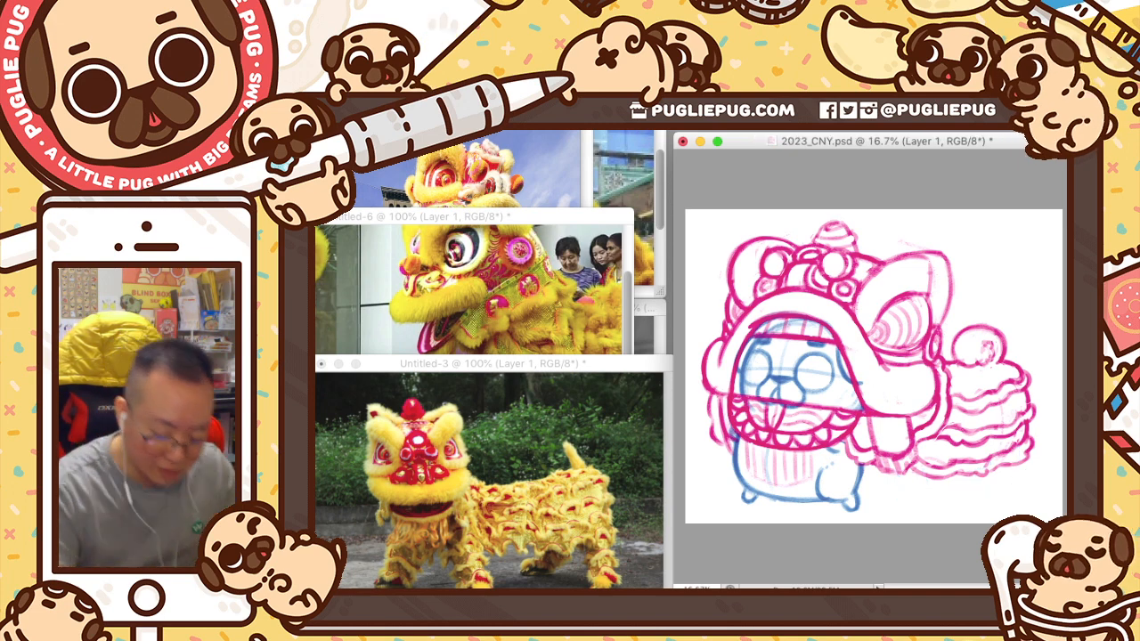
- Lasso the lion's rear body and tail on Layer 2 copy, rotate them clockwise, and lower them beside the headdress
key(alt+])
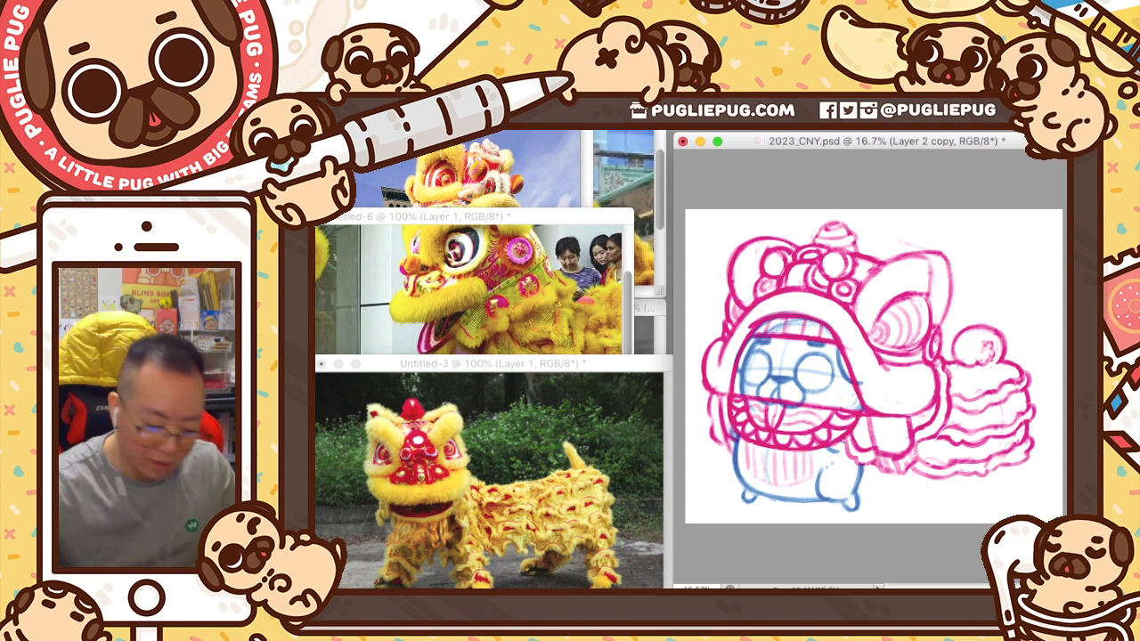
mouse_move(948, 352)
mouse_down()
mouse_move(1051, 424)
mouse_move(998, 520)
mouse_move(917, 521)
mouse_move(909, 479)
mouse_up()
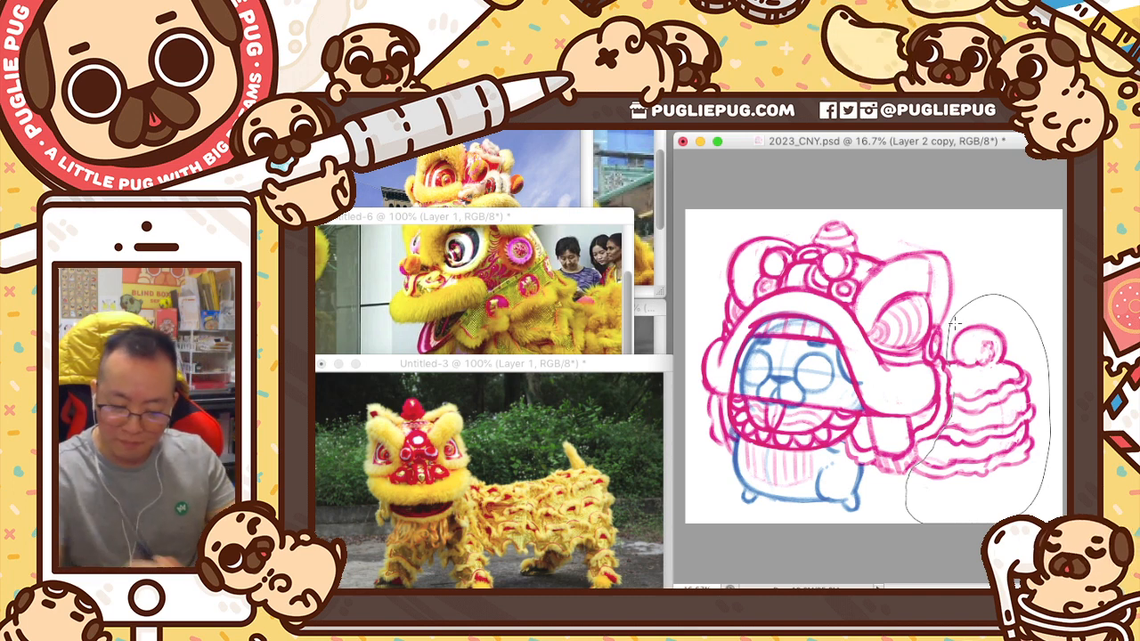
drag(951, 374, 954, 370)
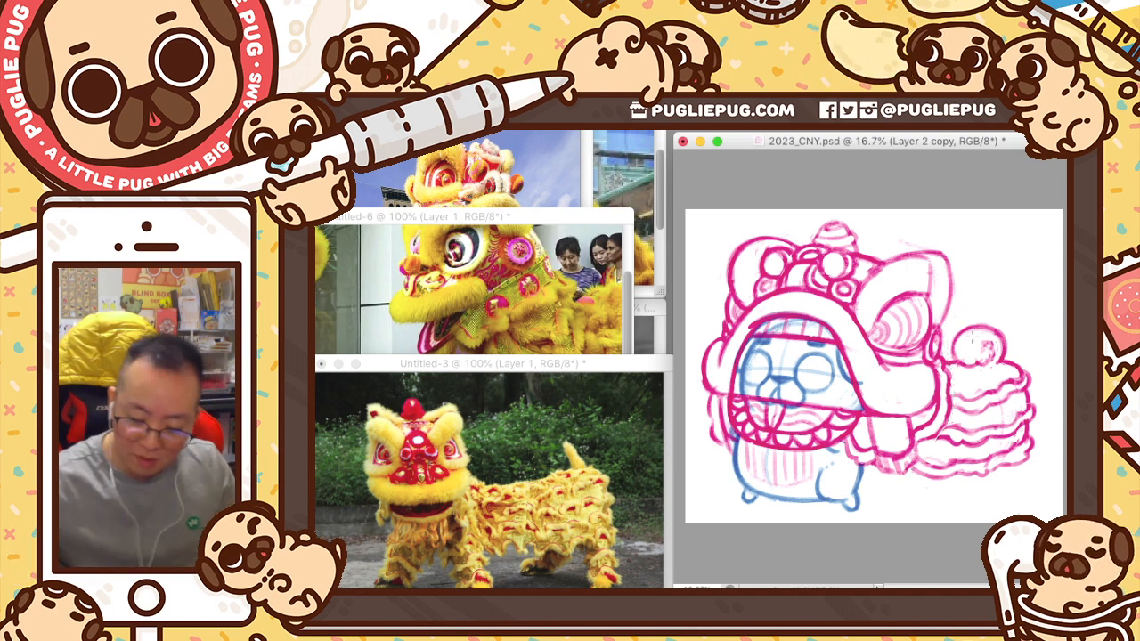
key(super+t)
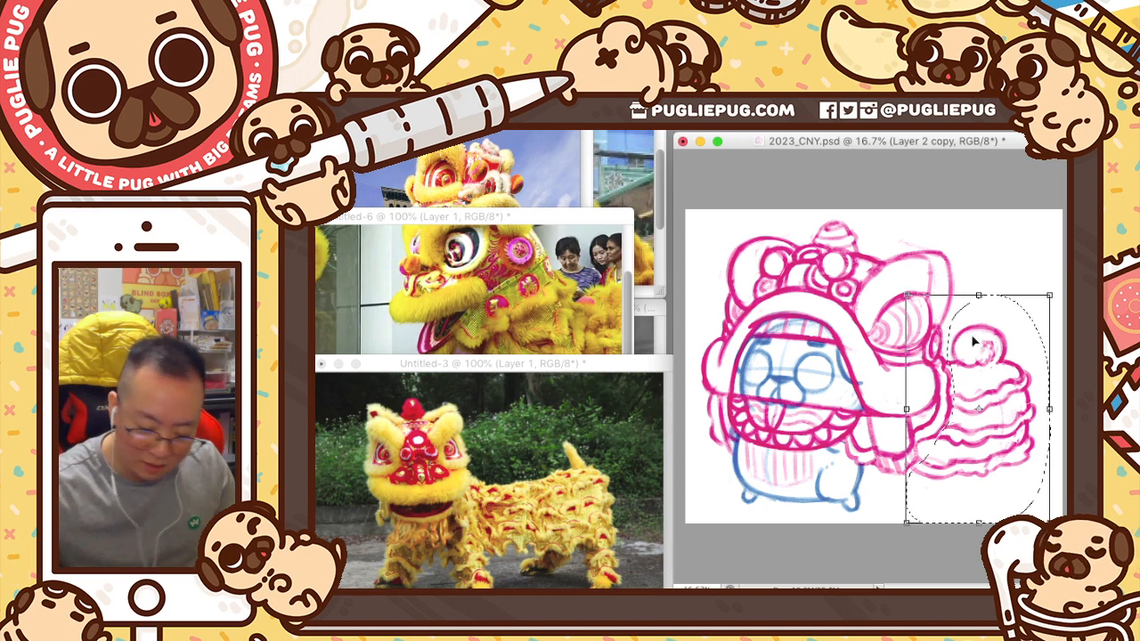
drag(980, 407, 909, 464)
drag(1049, 266, 1061, 394)
drag(1012, 451, 969, 450)
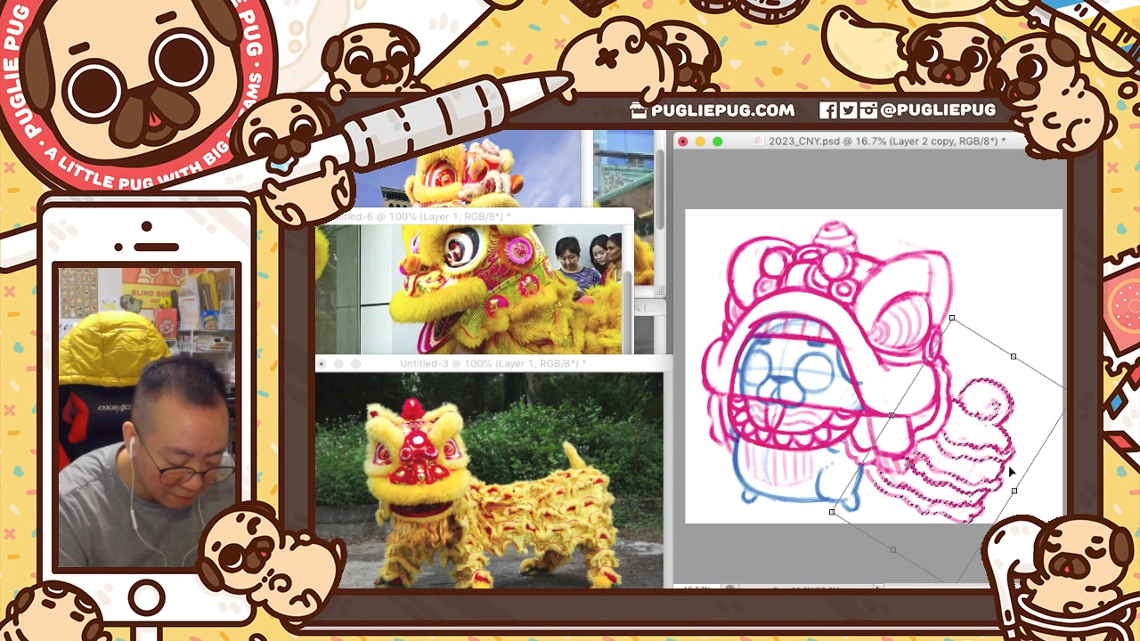
drag(995, 466, 993, 466)
key(Return)
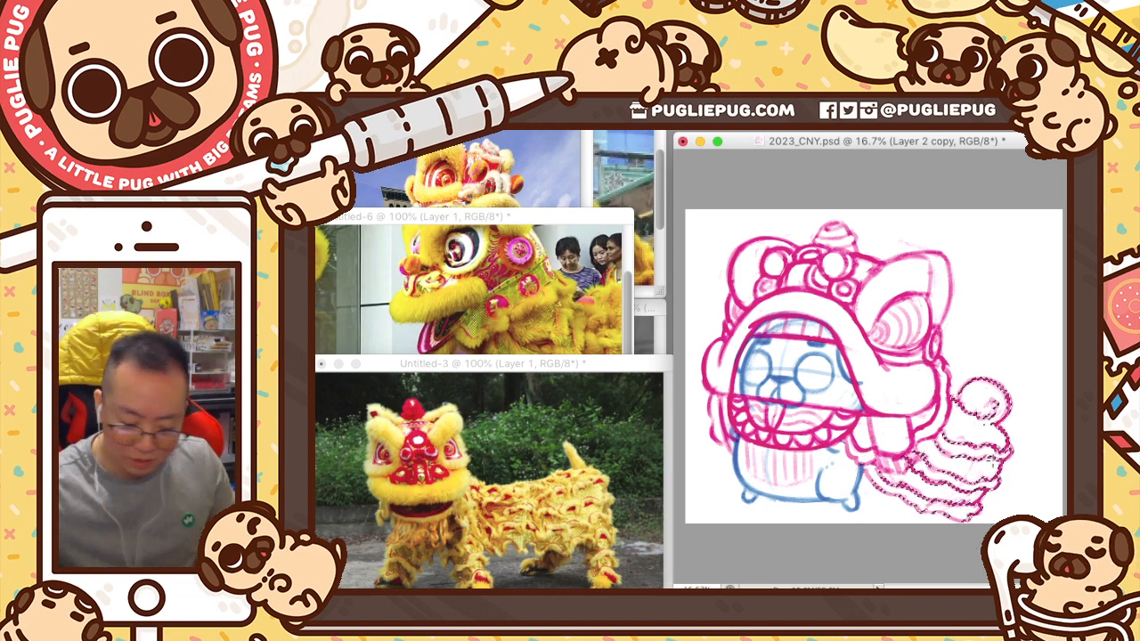
- Cut the rotated rear body and tail out of the lion sketch and paste them onto their own layer
key(super+x)
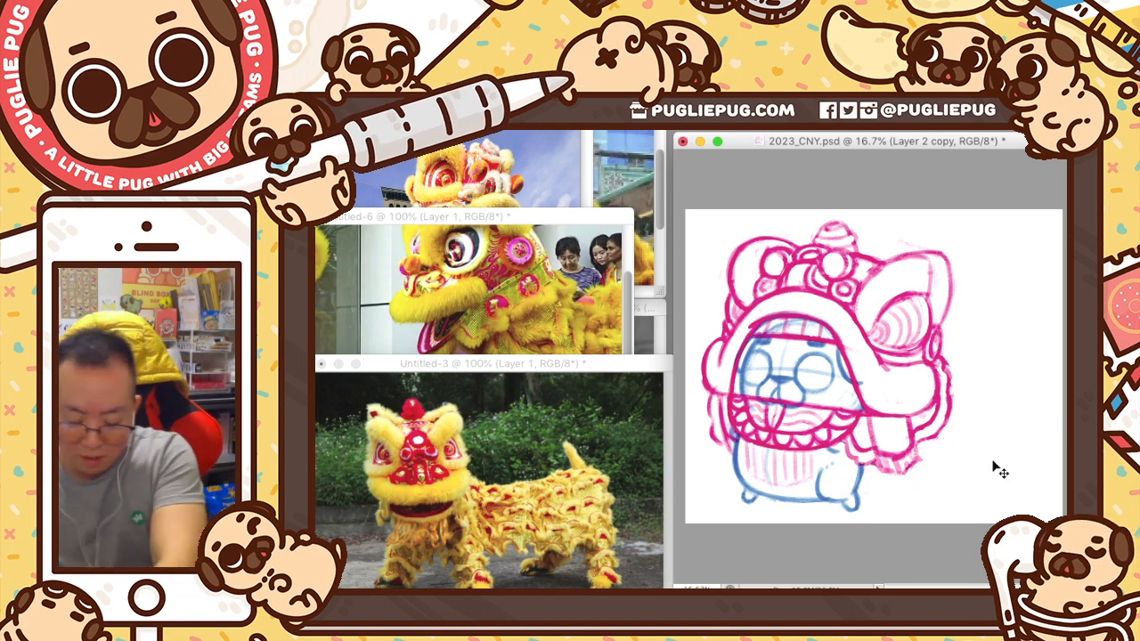
key(super+v)
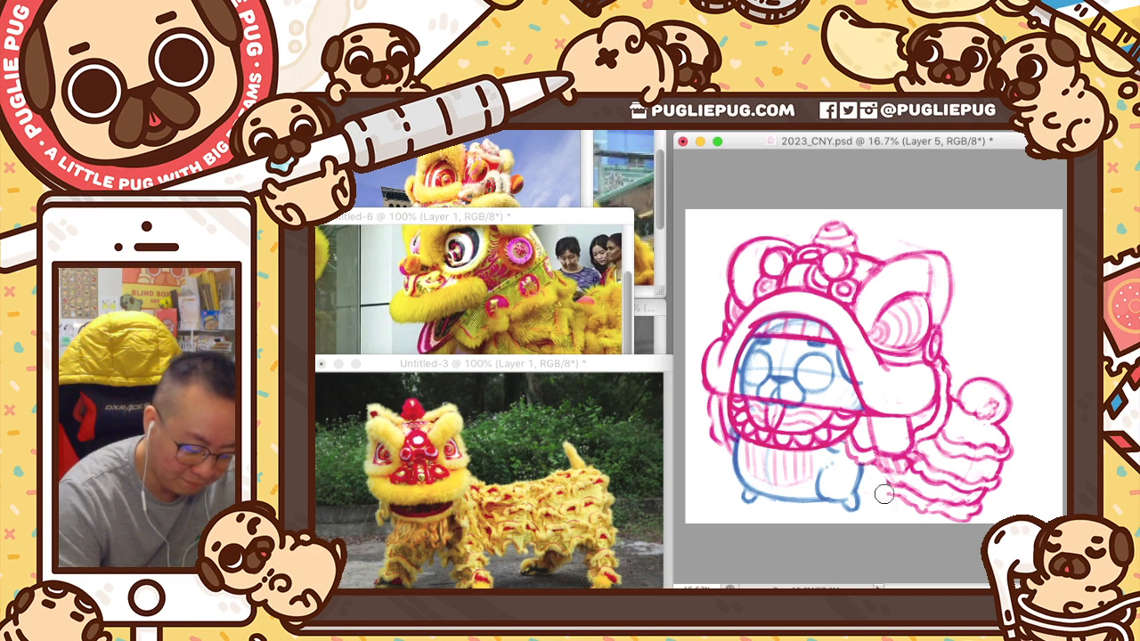
- Erase the lower fur tiers of the rotated rear, and move the remaining rump and tail down beside the front pug's body
mouse_move(995, 481)
mouse_down()
mouse_move(963, 488)
mouse_move(903, 453)
mouse_move(974, 477)
mouse_up()
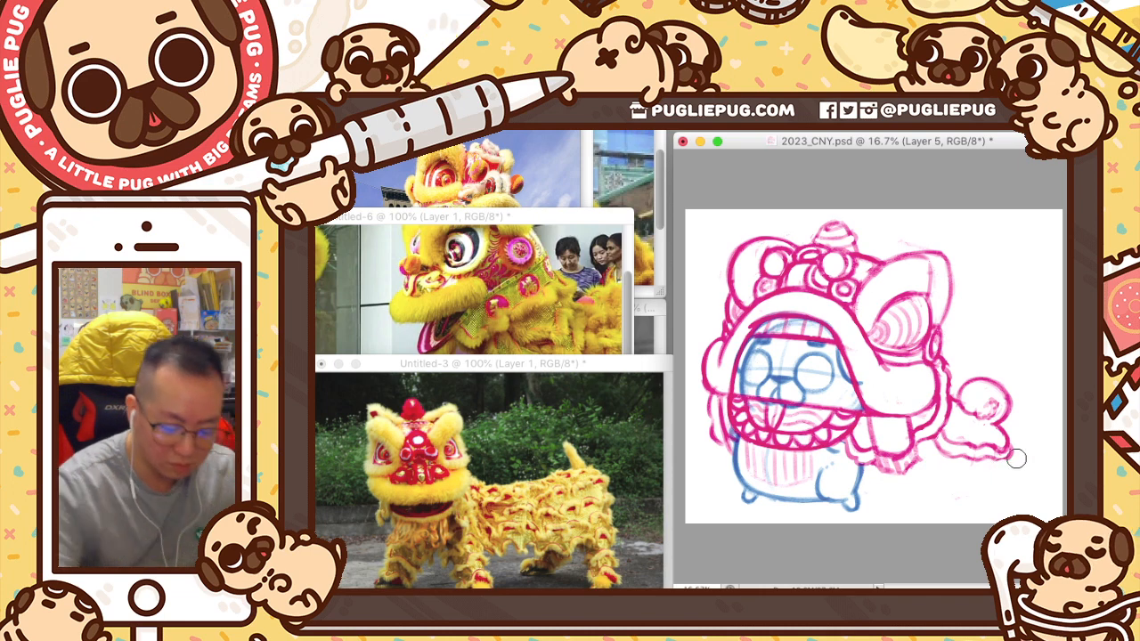
key(v)
mouse_move(1007, 459)
mouse_down()
mouse_move(984, 499)
mouse_move(983, 486)
mouse_up()
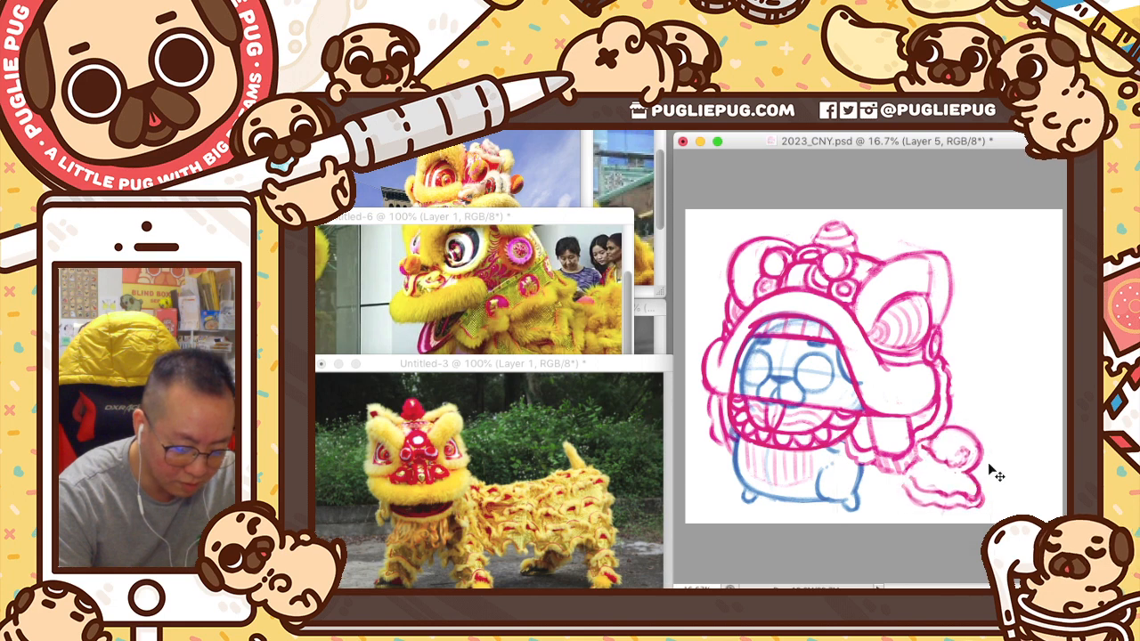
- Nudge the lion's rump and tail on Layer 5 upward and to the right, away from the front pug's body
key(shift+Up)
key(shift+Up)
key(shift+Up)
key(shift+Up)
key(shift+Right)
key(shift+Right)
key(shift+Right)
key(shift+Right)
key(shift+Right)
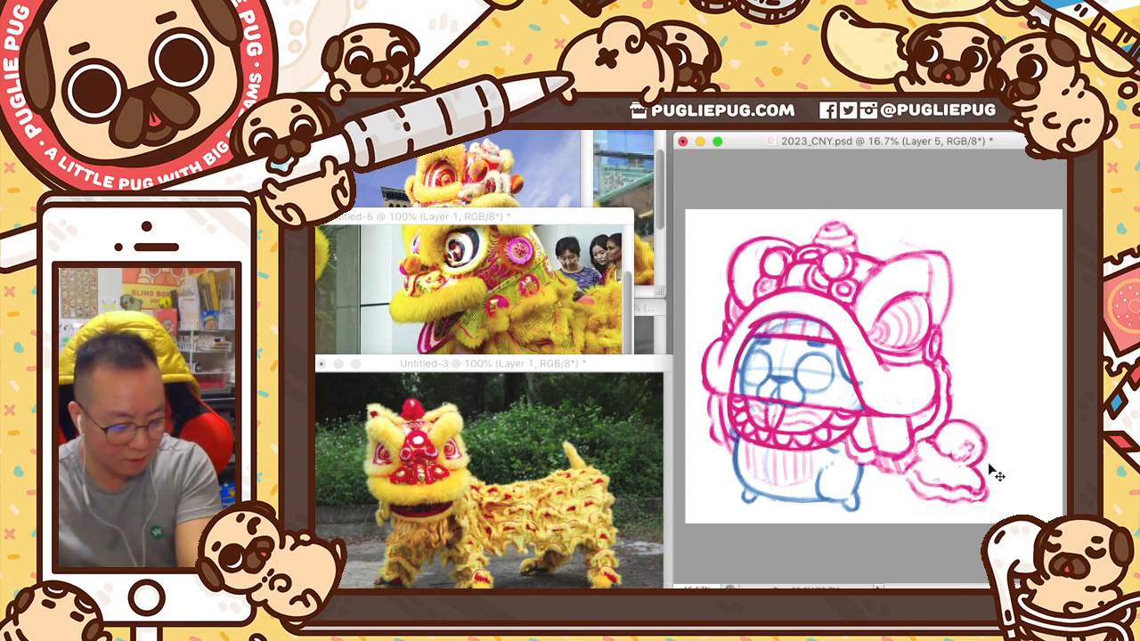
key(shift+Right)
key(shift+Right)
key(shift+Right)
key(shift+Right)
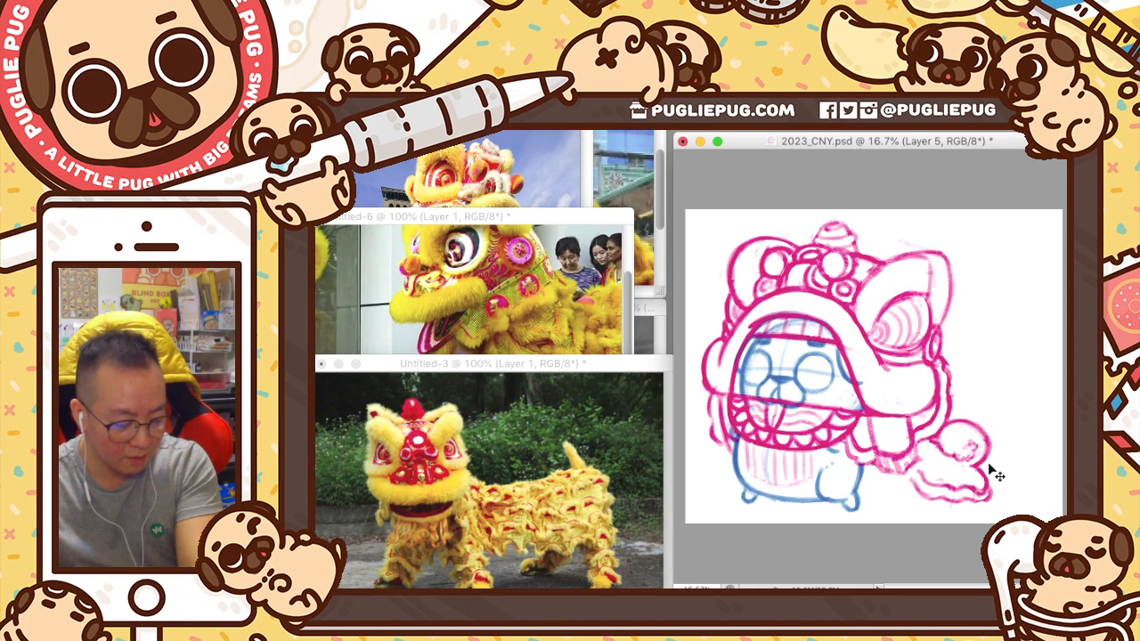
key(shift+Right)
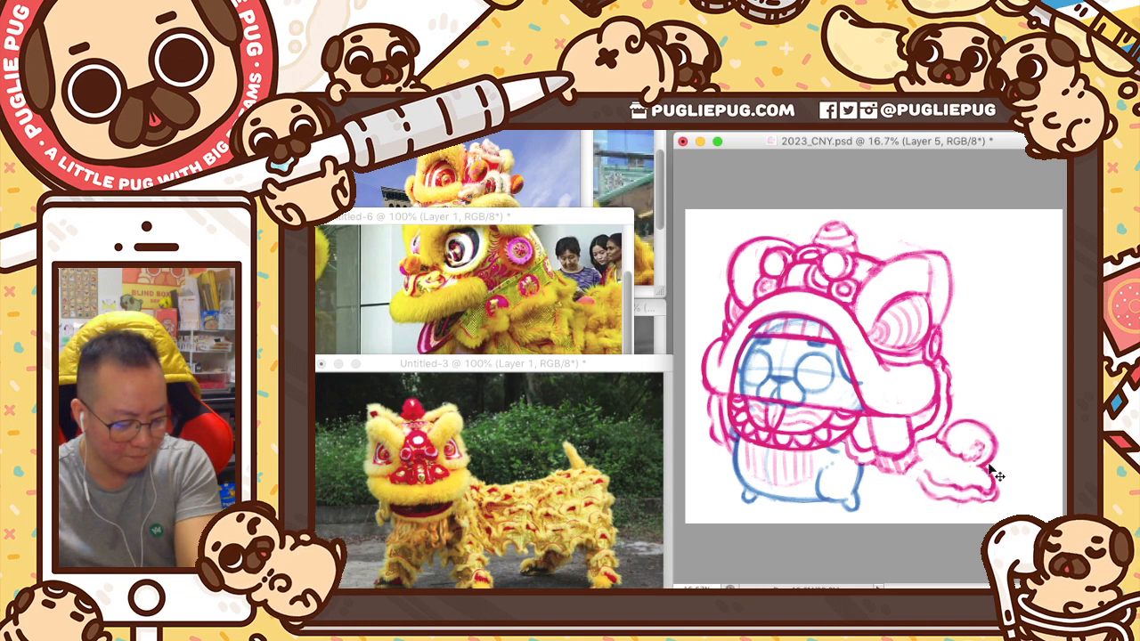
key(shift+Down)
- Draw a wavy fur tier linking the rump to the front pug's body below the headdress, and hatch its inner folds
key(b)
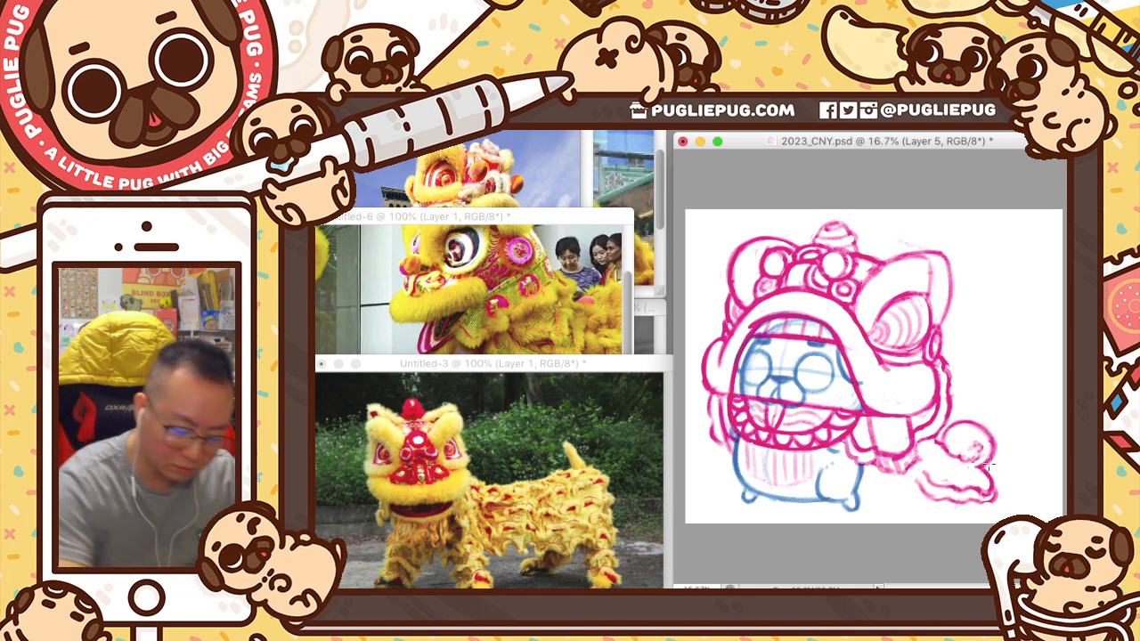
key(e)
key(v)
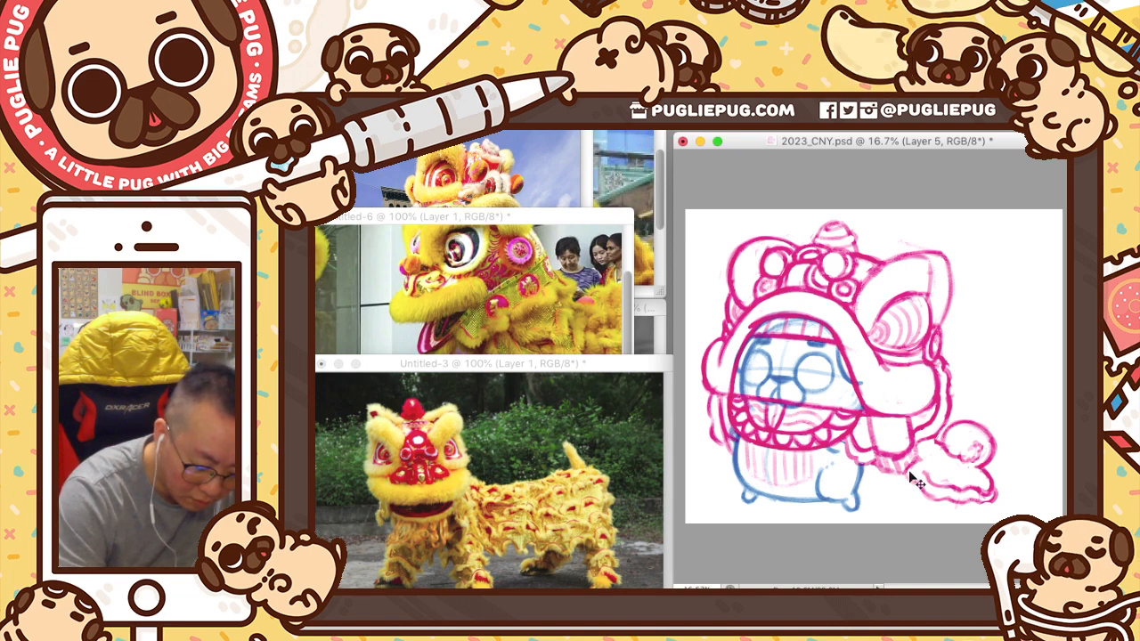
key(b)
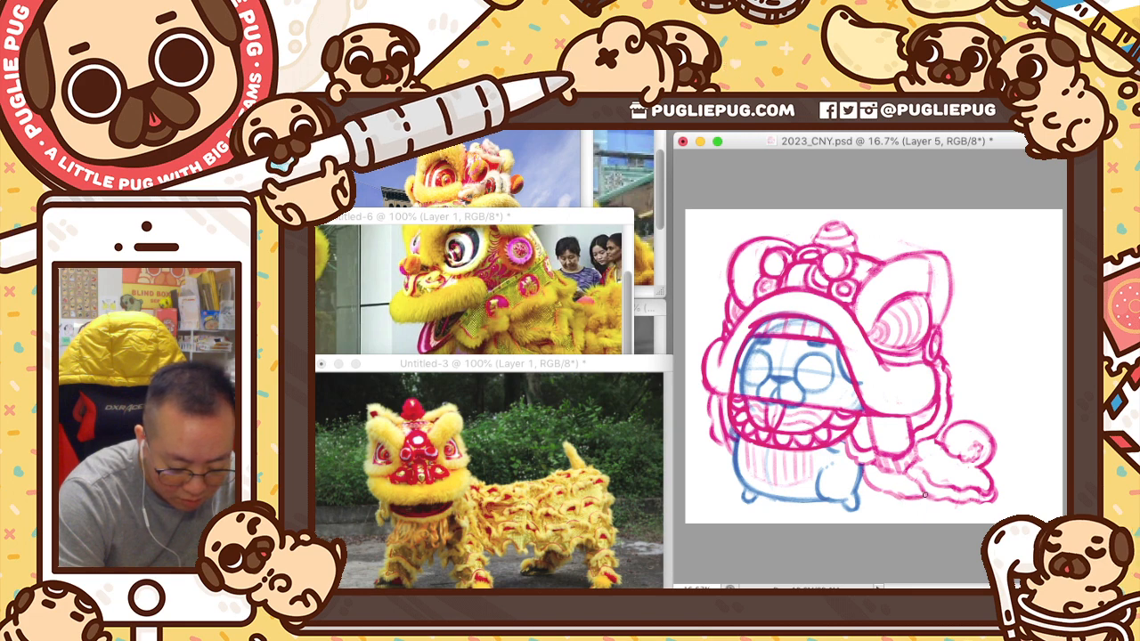
key(v)
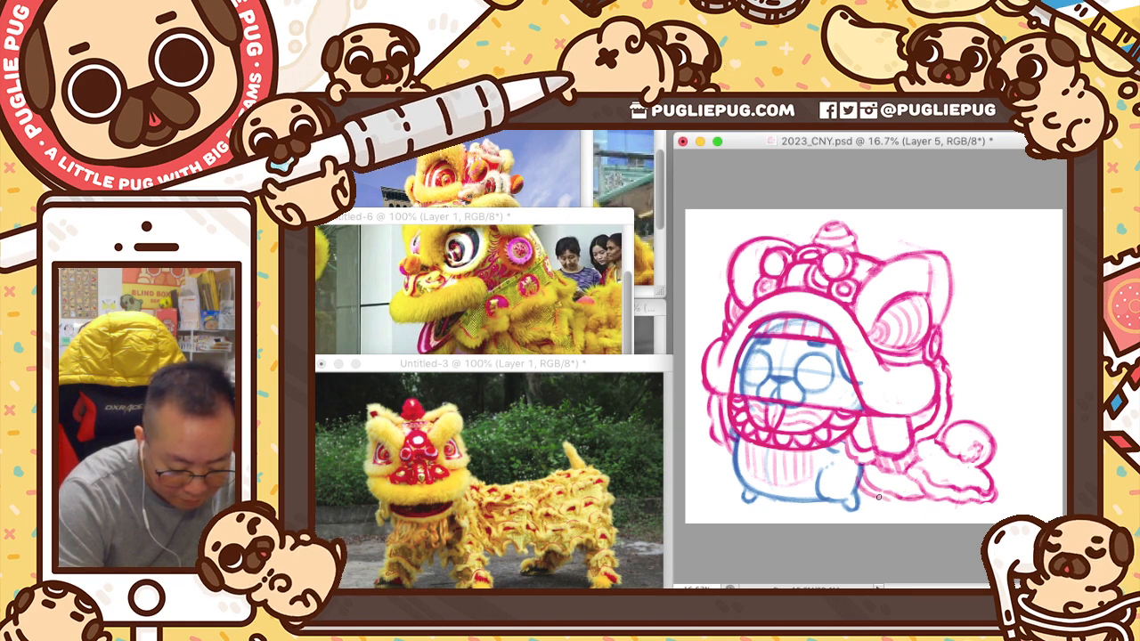
key(v)
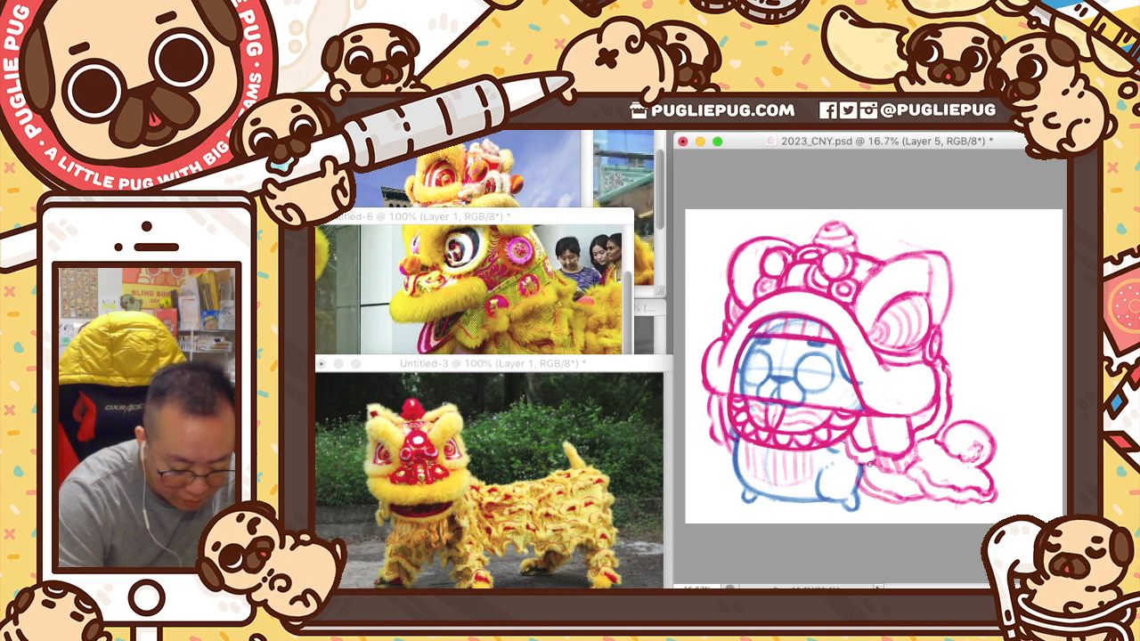
mouse_move(887, 490)
mouse_down()
mouse_move(912, 488)
mouse_move(907, 497)
mouse_move(929, 500)
mouse_up()
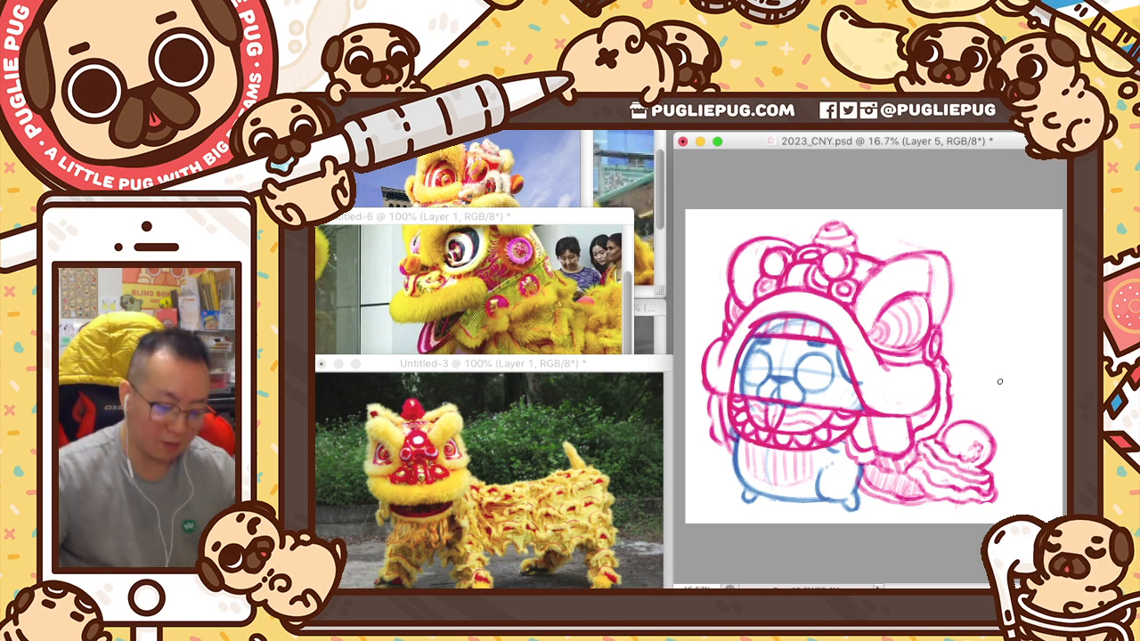
- Lasso the rump, tail and hatched fur tier, and shift them left toward the front pug's body
key(v)
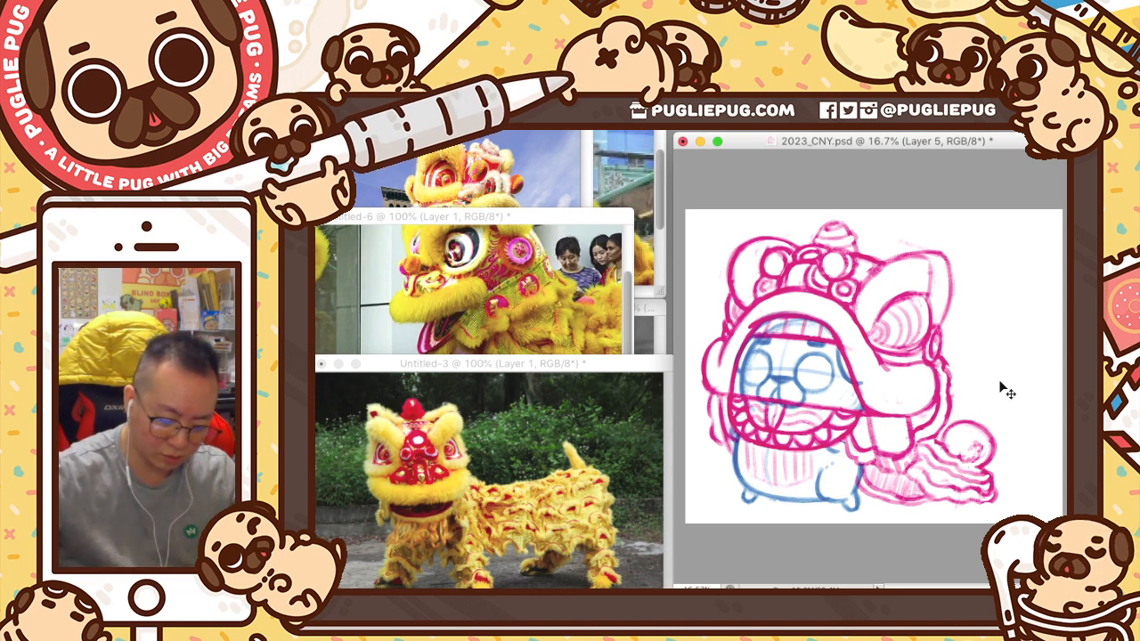
key(super+z)
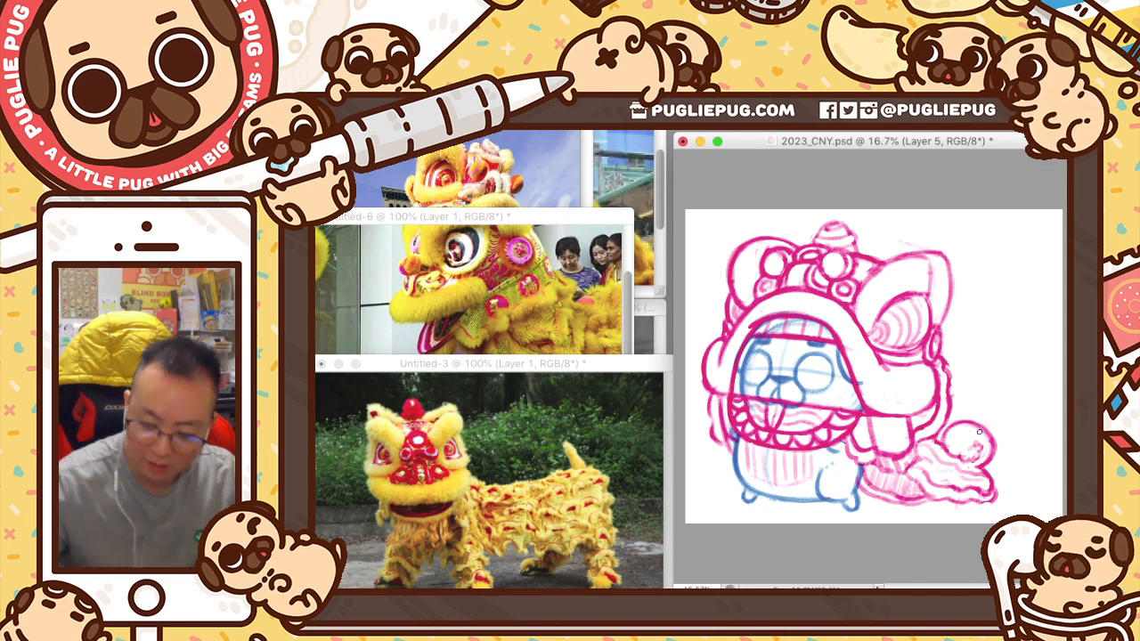
mouse_move(960, 410)
mouse_down()
mouse_move(918, 526)
mouse_move(863, 506)
mouse_up()
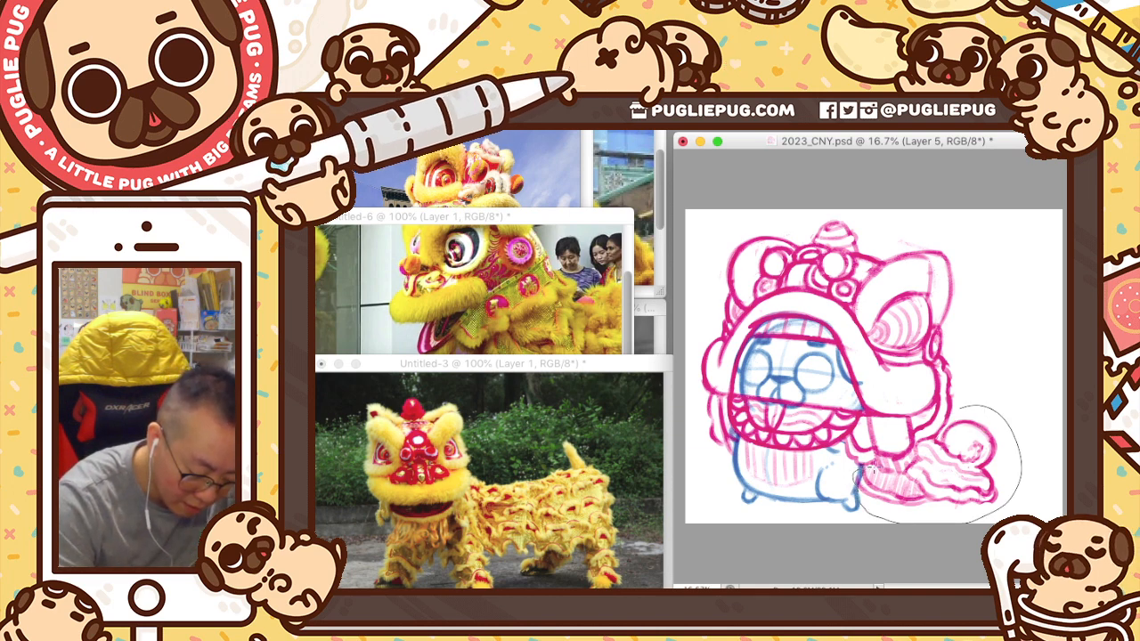
key(super+z)
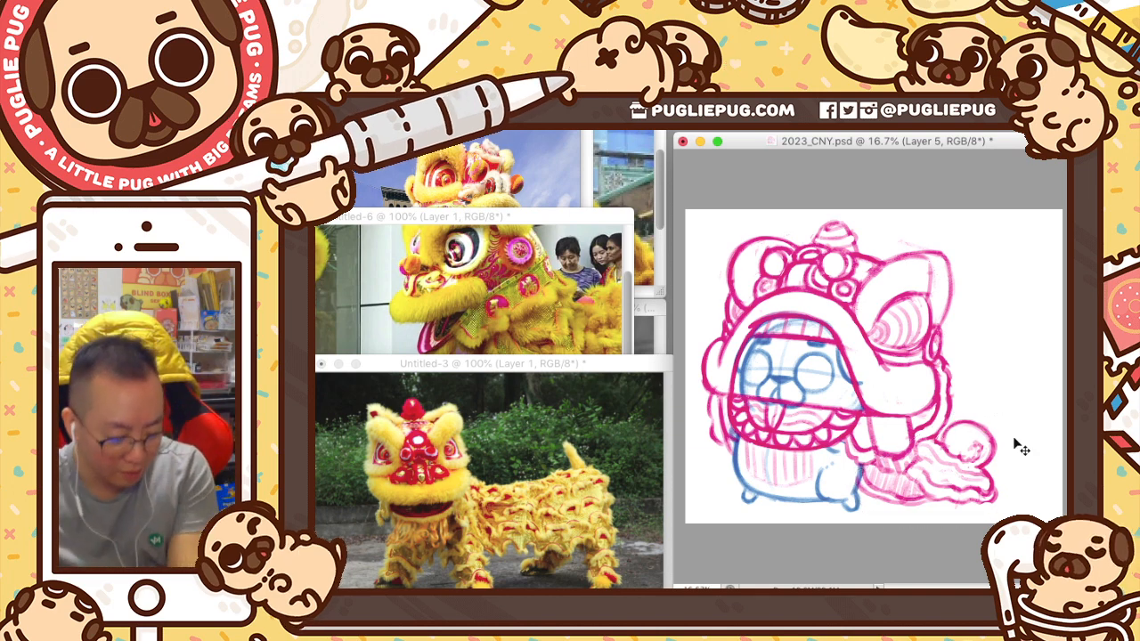
key(super+z)
key(super+z)
key(super+z)
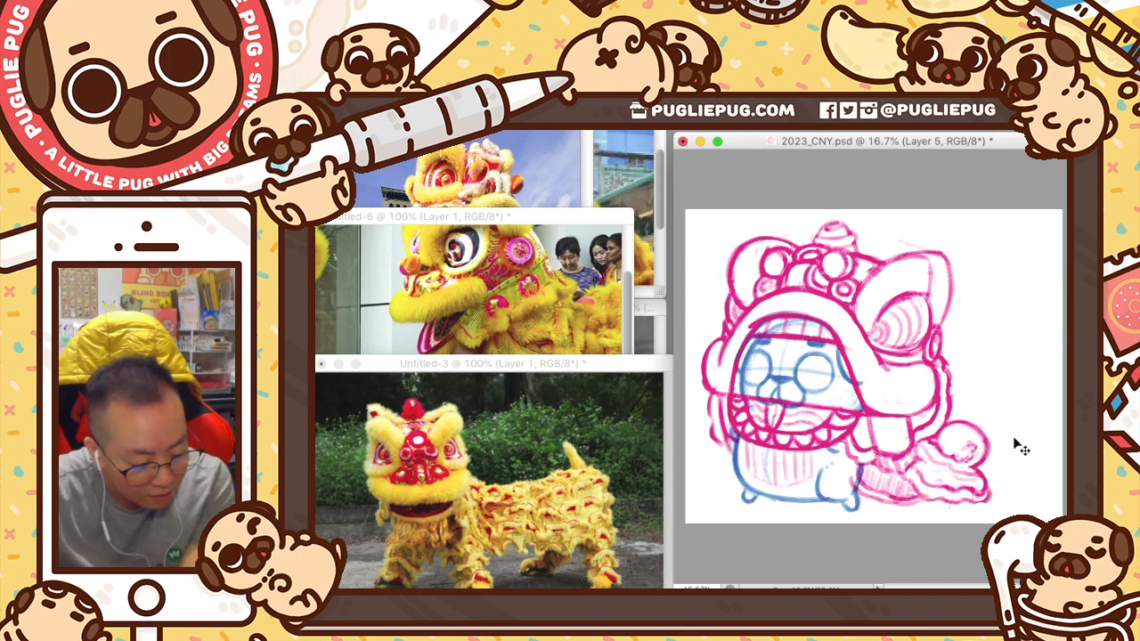
key(super+z)
key(super+z)
key(super+z)
key(super+z)
key(super+z)
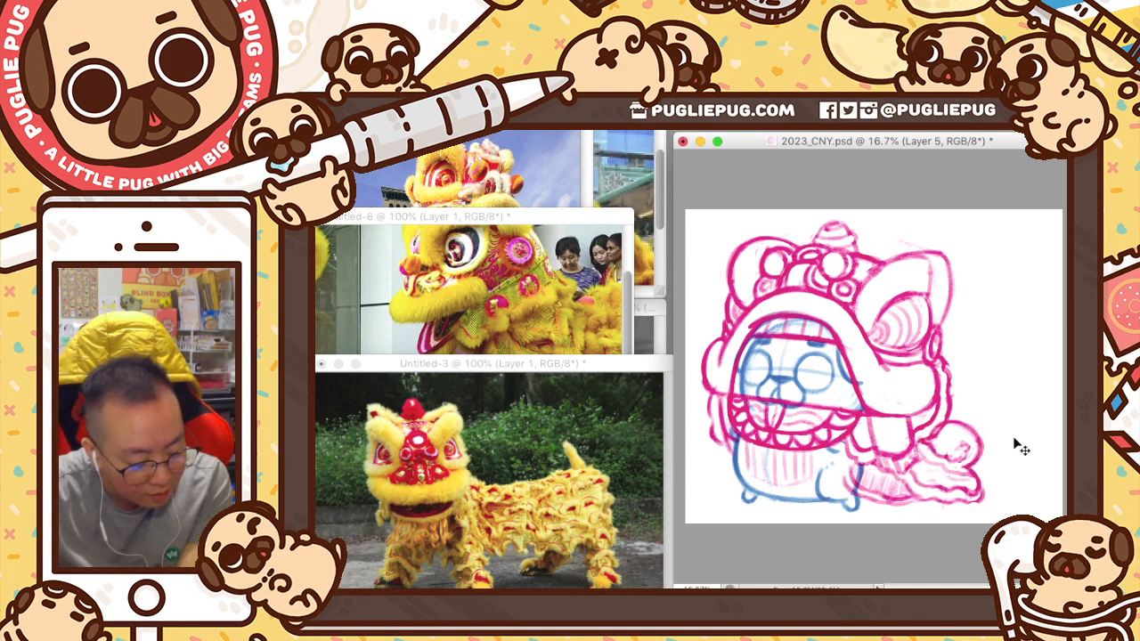
- Add a layer mask to Layer 5 and hide the hatched fur overlapping the front pug's leg
key(super+shift+z)
key(super+shift+z)
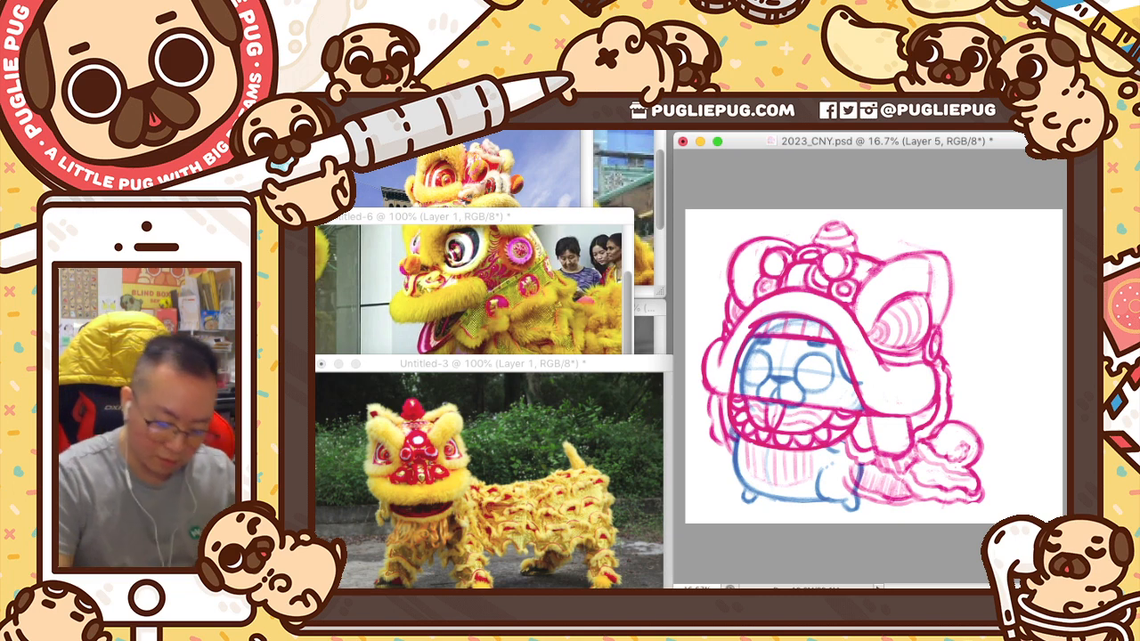
key(super+shift+z)
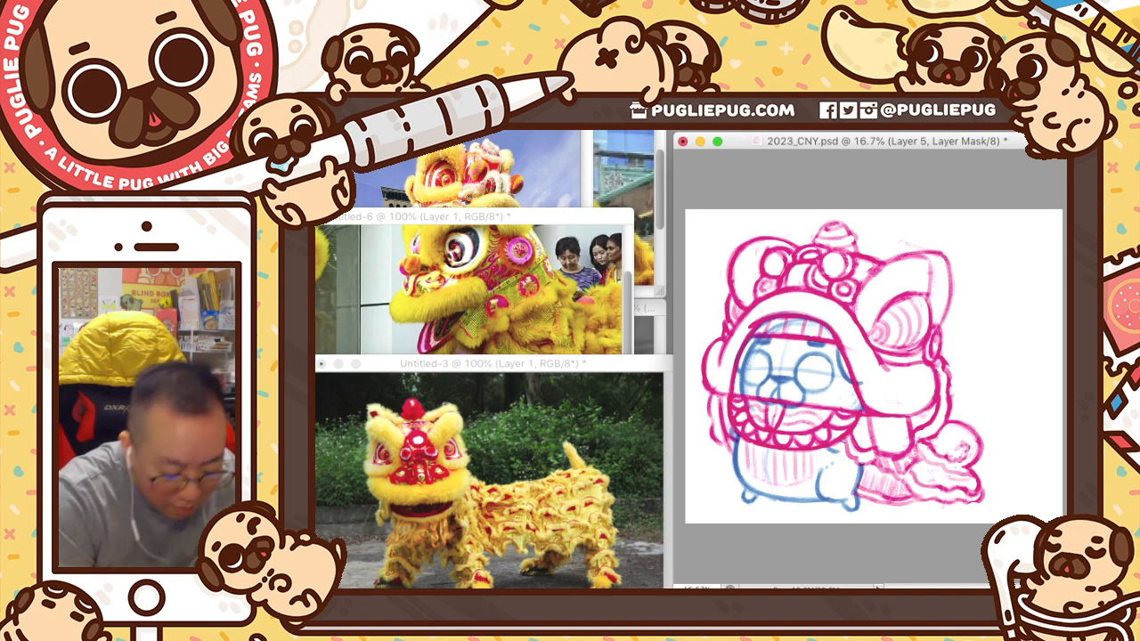
key(v)
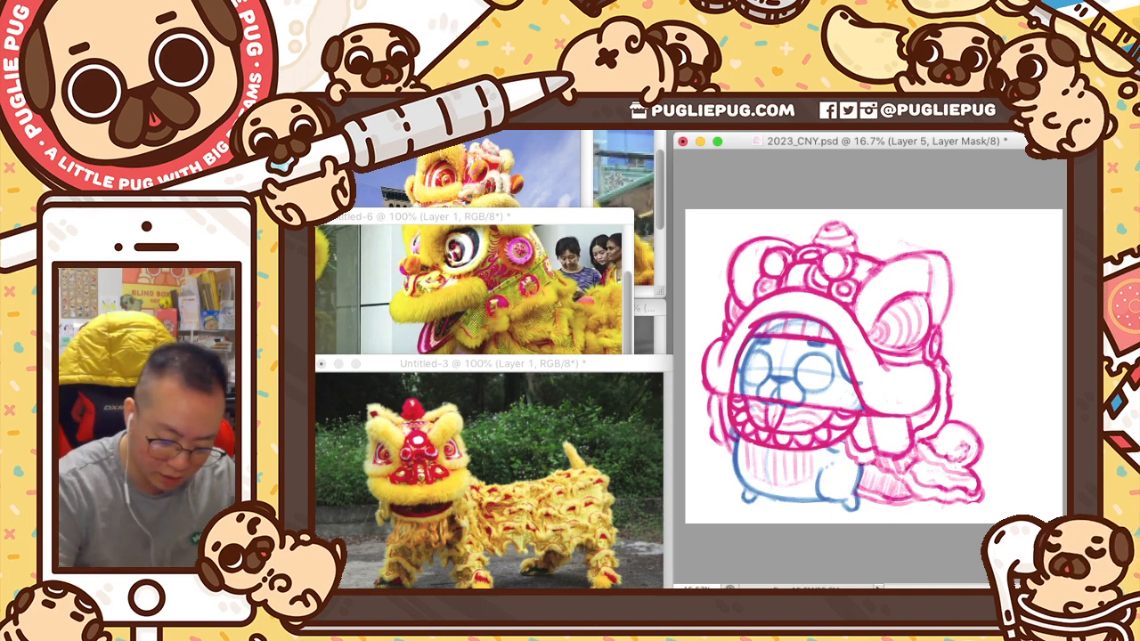
- Nudge the rear fur and tail on Layer 5 down and slightly right beside the front pug's leg
key(shift+Down)
key(shift+Down)
key(shift+Down)
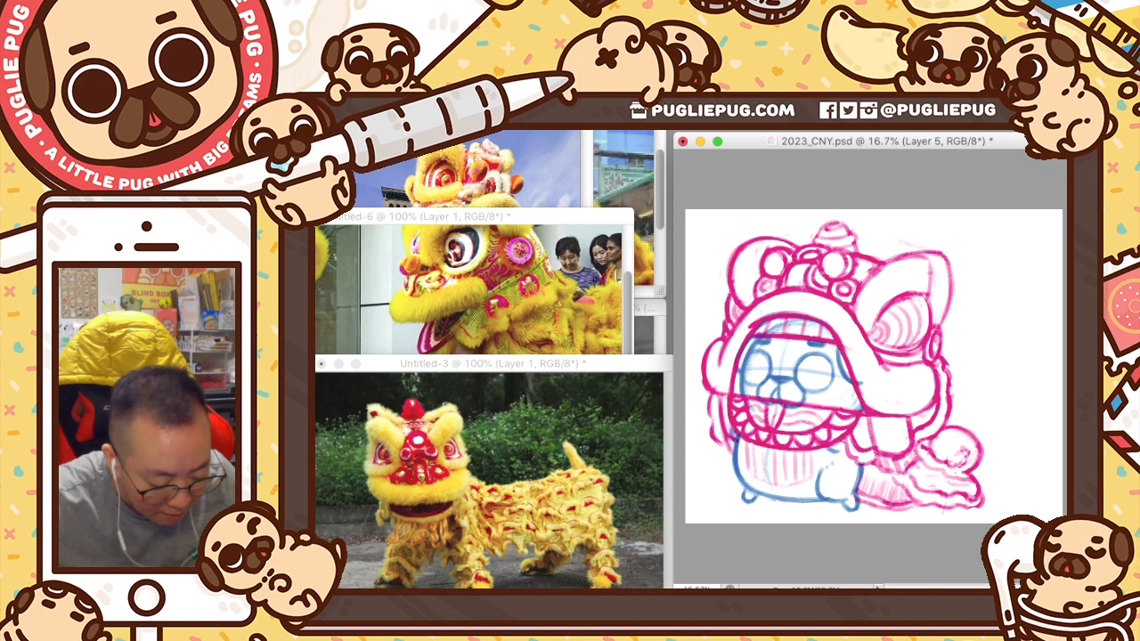
key(shift+Down)
key(shift+Right)
key(shift+Right)
key(shift+Right)
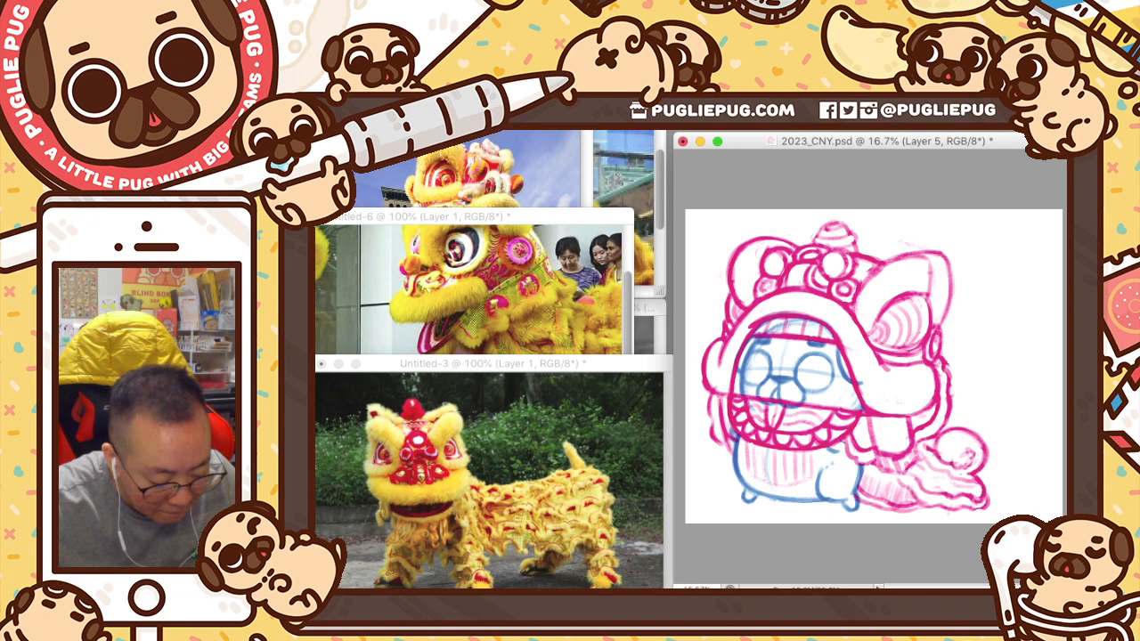
key(shift+Right)
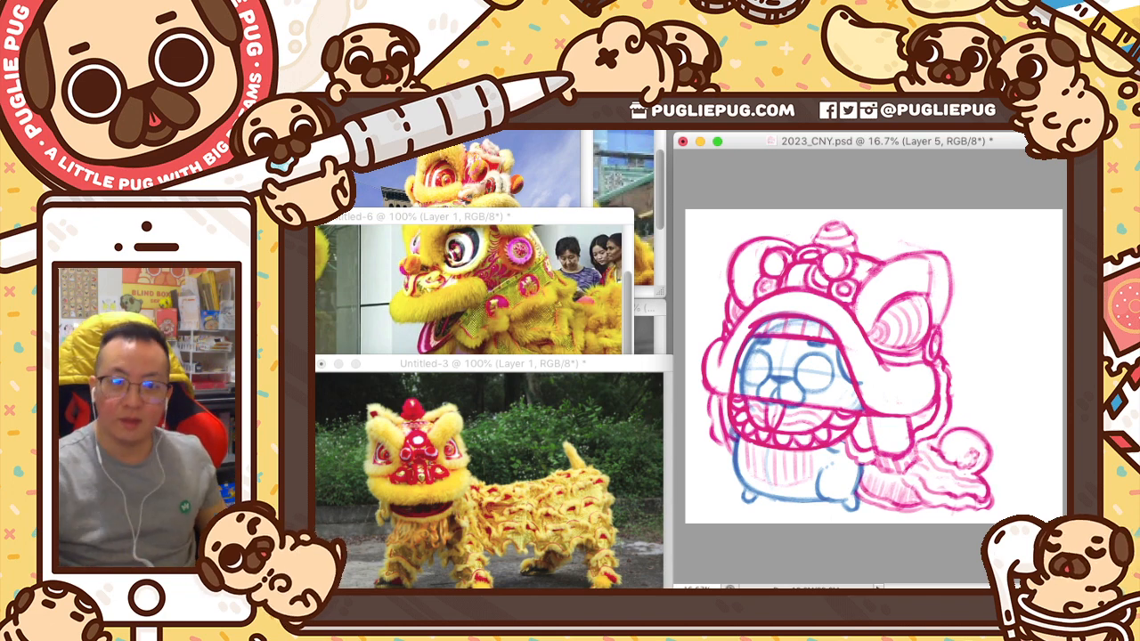
- Switch to the two-pug lion in Group 1 copy, and cut its furry rear body and tail from Layer 2 copy onto a separate layer
key(super+e)
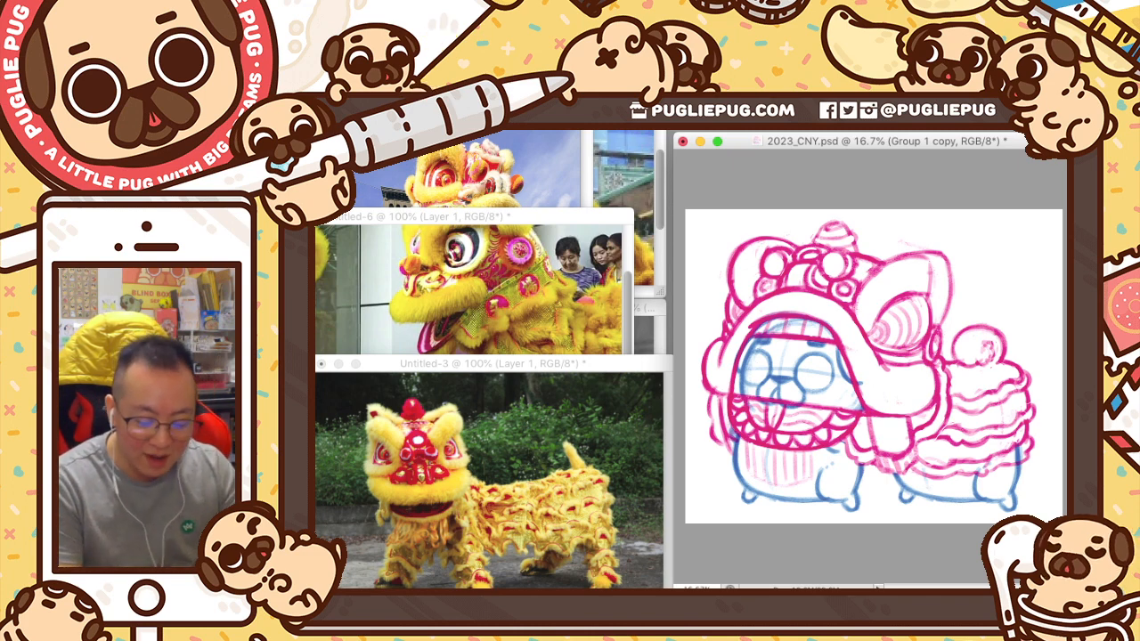
key(alt+bracketleft)
key(super+comma)
key(super+comma)
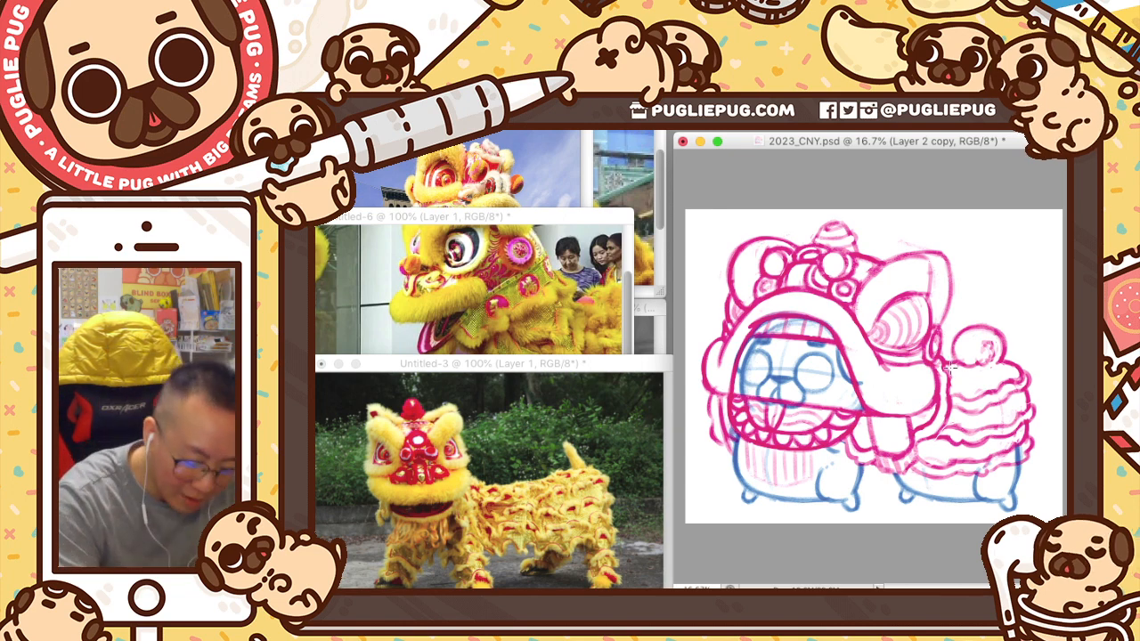
mouse_move(947, 358)
mouse_down()
mouse_move(1009, 295)
mouse_move(1053, 401)
mouse_move(923, 514)
mouse_move(908, 468)
mouse_move(924, 460)
mouse_move(953, 374)
mouse_up()
key(super+x)
key(super+v)
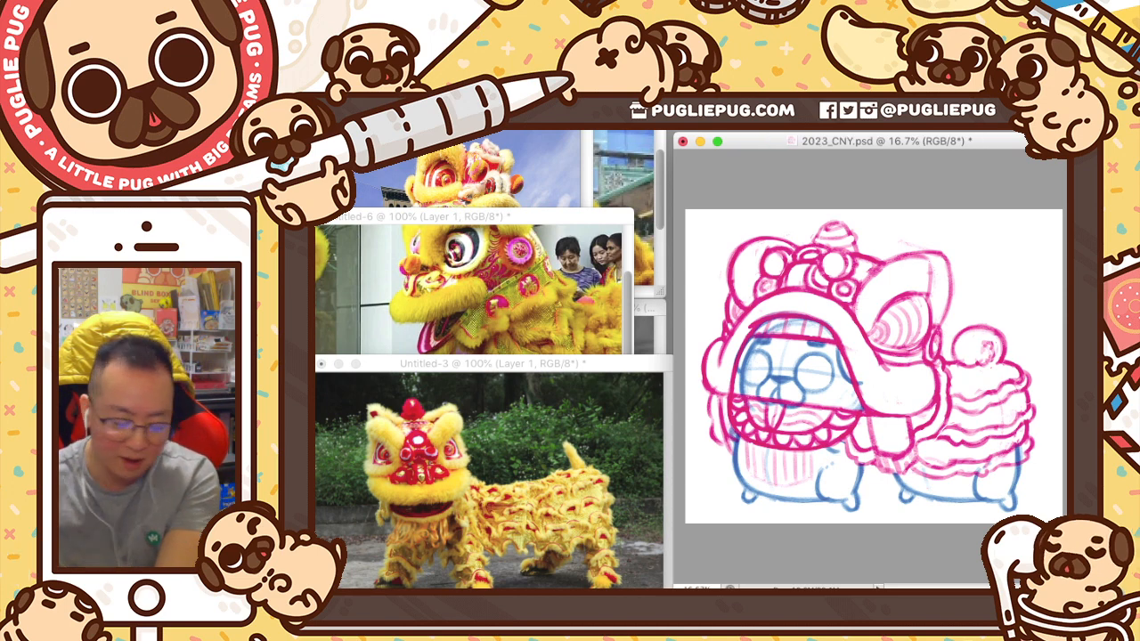
- Nudge the furry rear body together with the blue rear legs left, closer to the headdress
key(shift+Left)
key(shift+Left)
key(shift+Left)
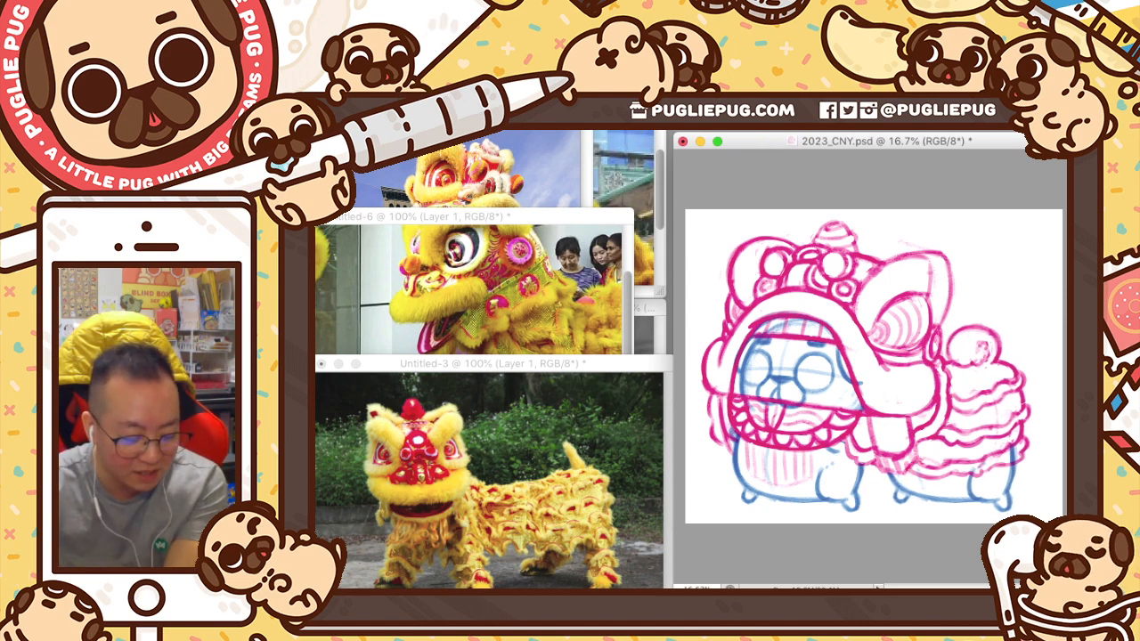
key(shift+Right)
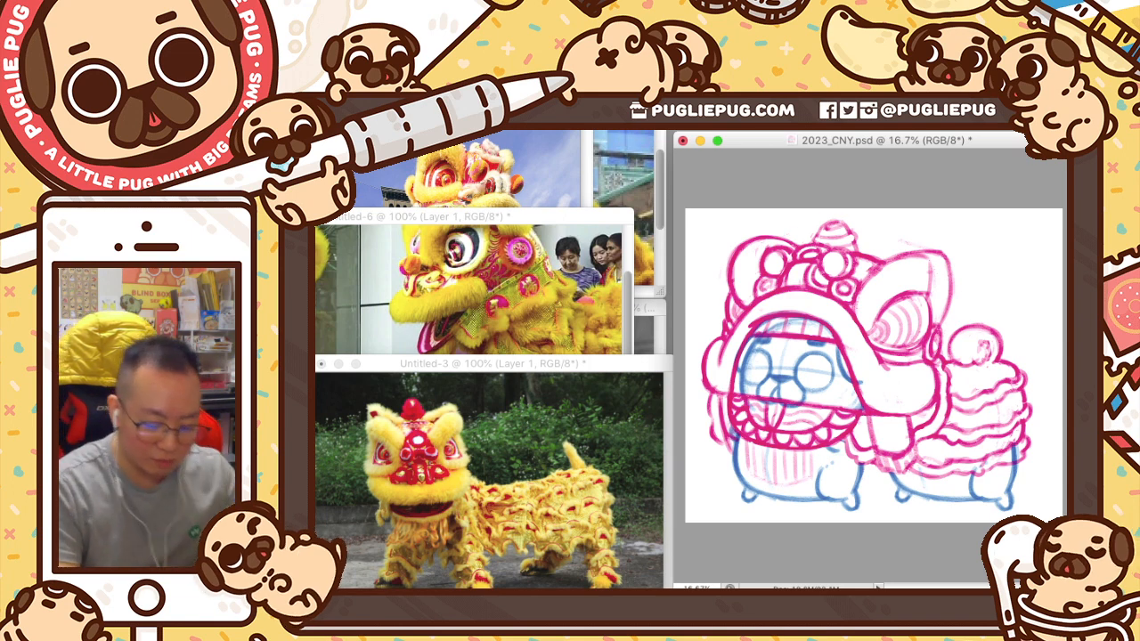
- Lasso the curled tail on Layer 6, rotate it slightly clockwise, and touch up the rump outline where it meets the tail
key(alt+shift+super+n)
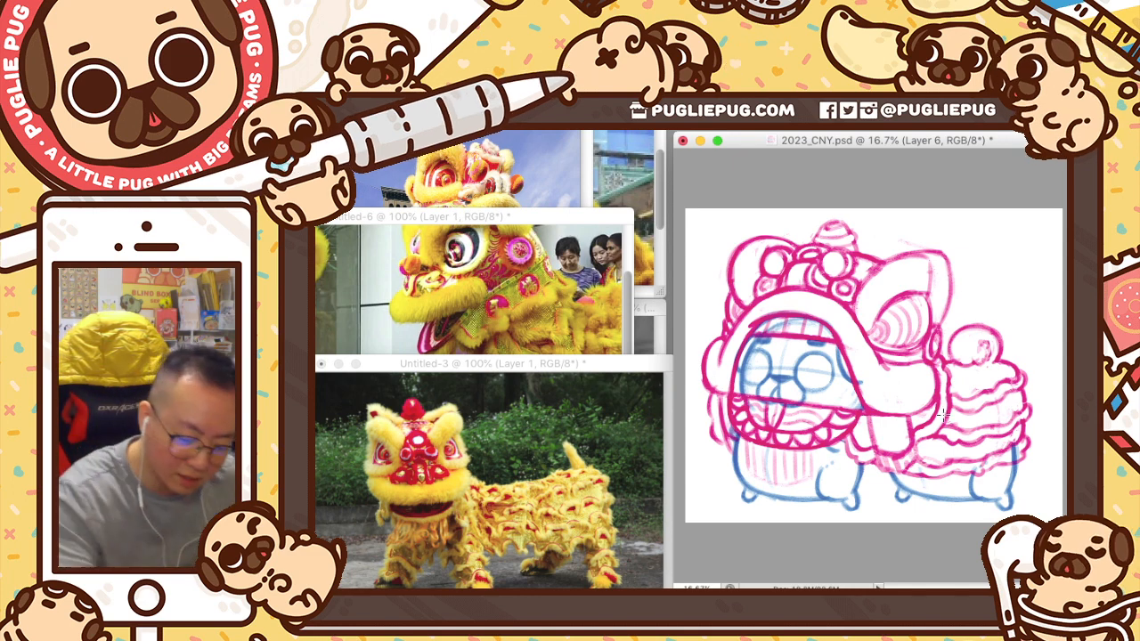
mouse_move(993, 310)
mouse_down()
mouse_move(1021, 364)
mouse_move(967, 383)
mouse_move(950, 367)
mouse_move(945, 344)
mouse_move(967, 304)
mouse_move(953, 372)
mouse_move(1020, 345)
mouse_move(1020, 383)
mouse_up()
key(ctrl+t)
drag(1030, 277, 1043, 281)
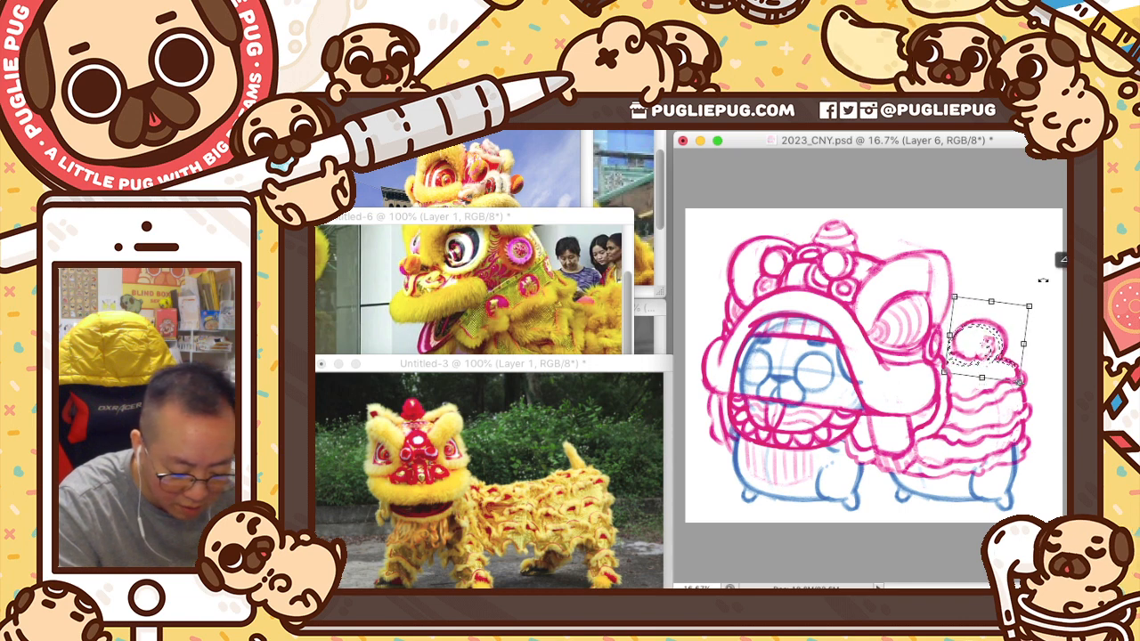
key(Return)
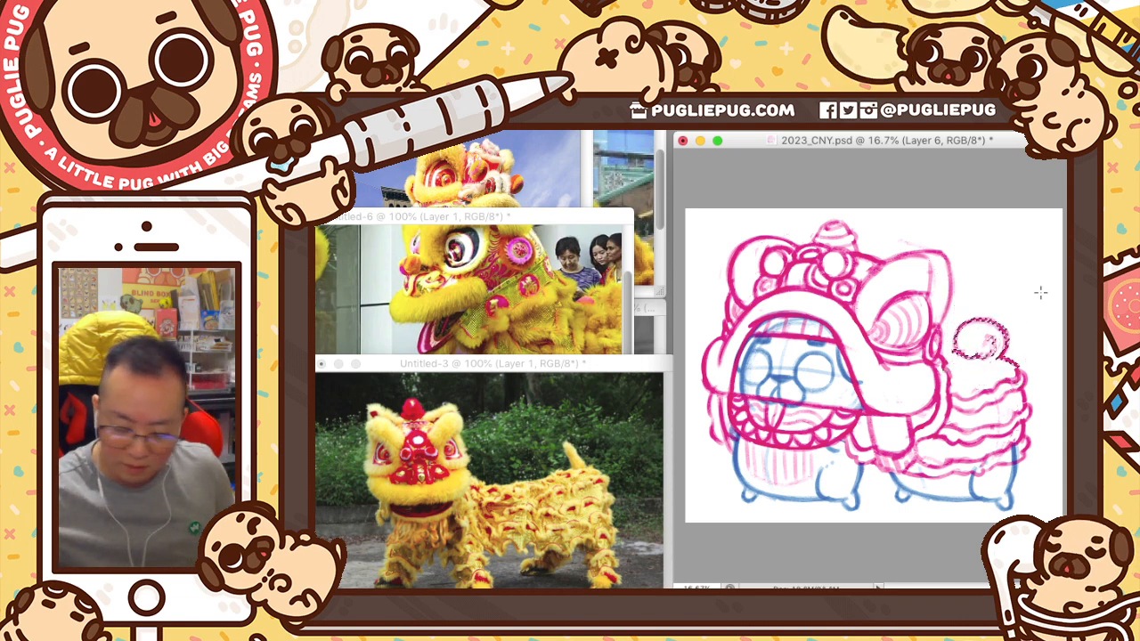
key(ctrl+d)
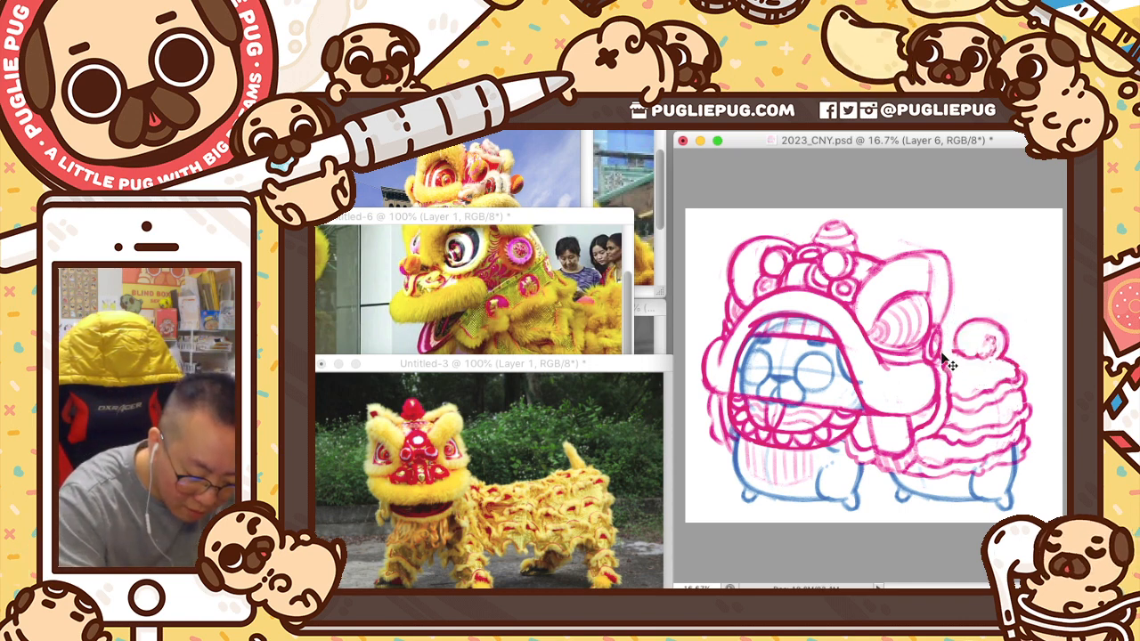
key(b)
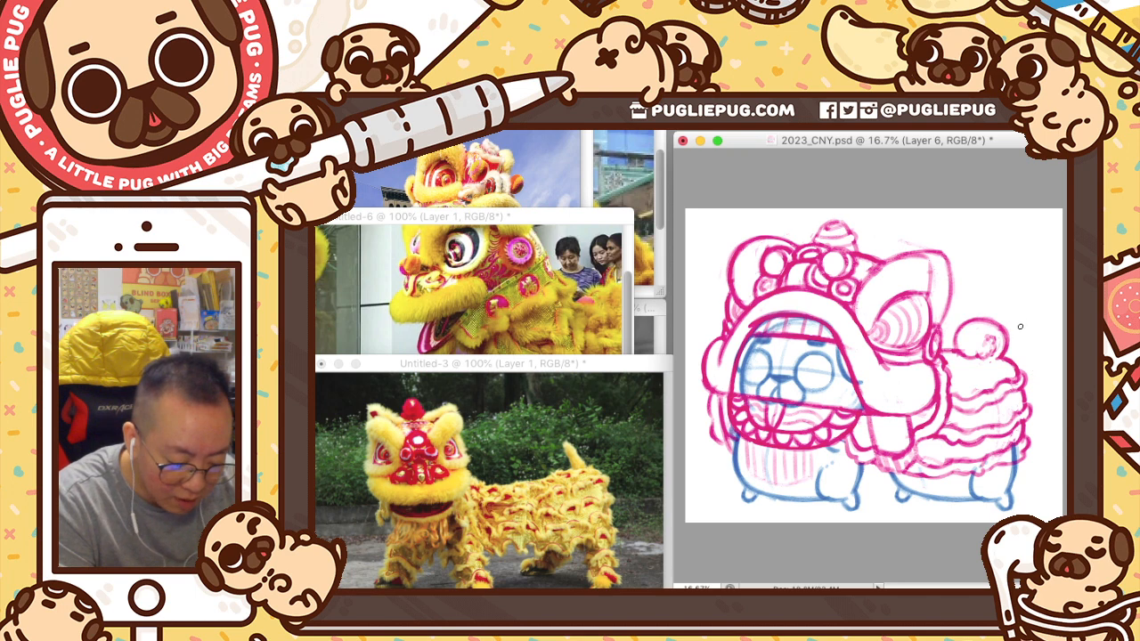
- Lasso the tail and upper fur tiers on Layer 6 and nudge them upward to make the rear body taller
mouse_move(1002, 305)
mouse_down()
mouse_move(1032, 336)
mouse_move(1035, 365)
mouse_move(993, 411)
mouse_up()
key(super+d)
mouse_move(953, 304)
mouse_down()
mouse_move(1026, 314)
mouse_move(1031, 384)
mouse_move(957, 417)
mouse_move(922, 310)
mouse_up()
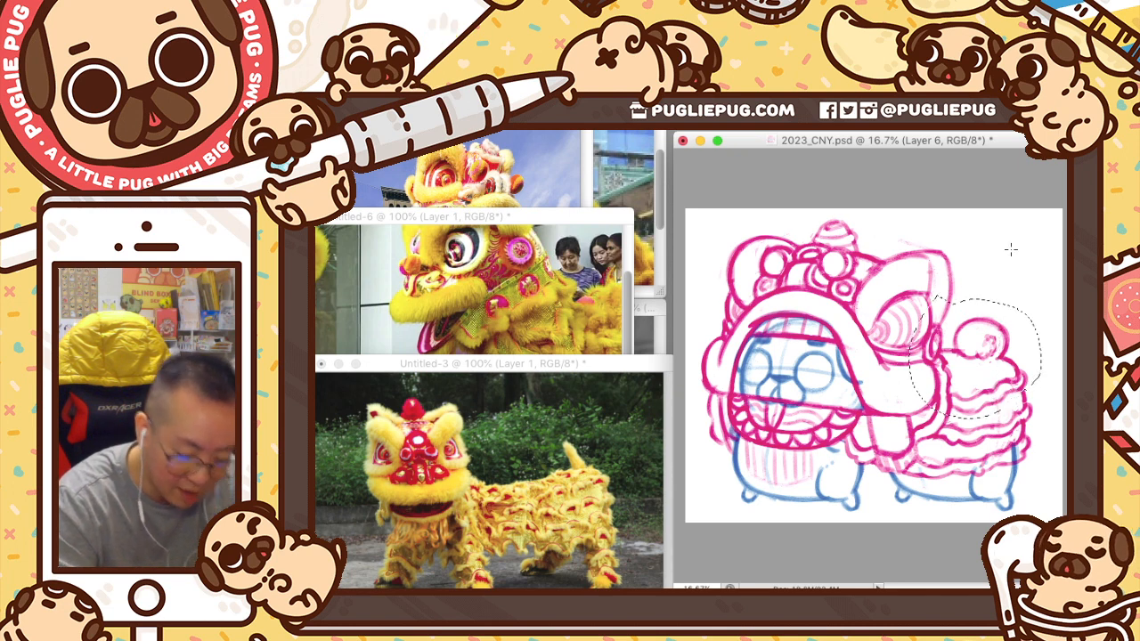
key(shift+Up)
key(shift+Up)
key(shift+Up)
key(shift+Up)
key(shift+Up)
key(shift+Up)
key(shift+Up)
key(shift+Up)
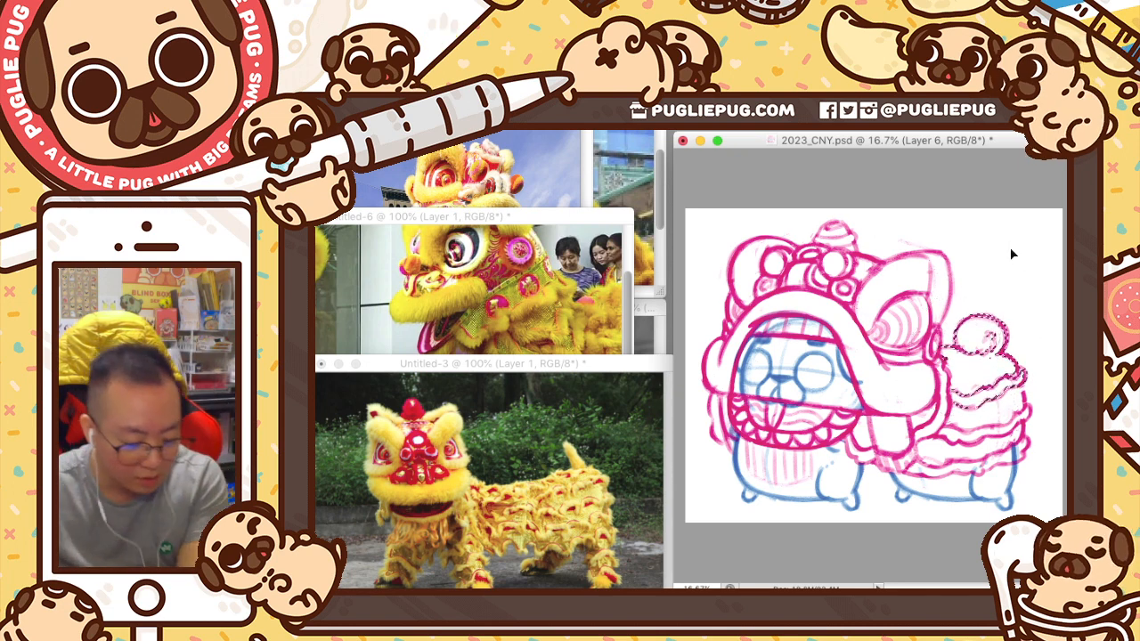
key(shift+Up)
key(shift+Up)
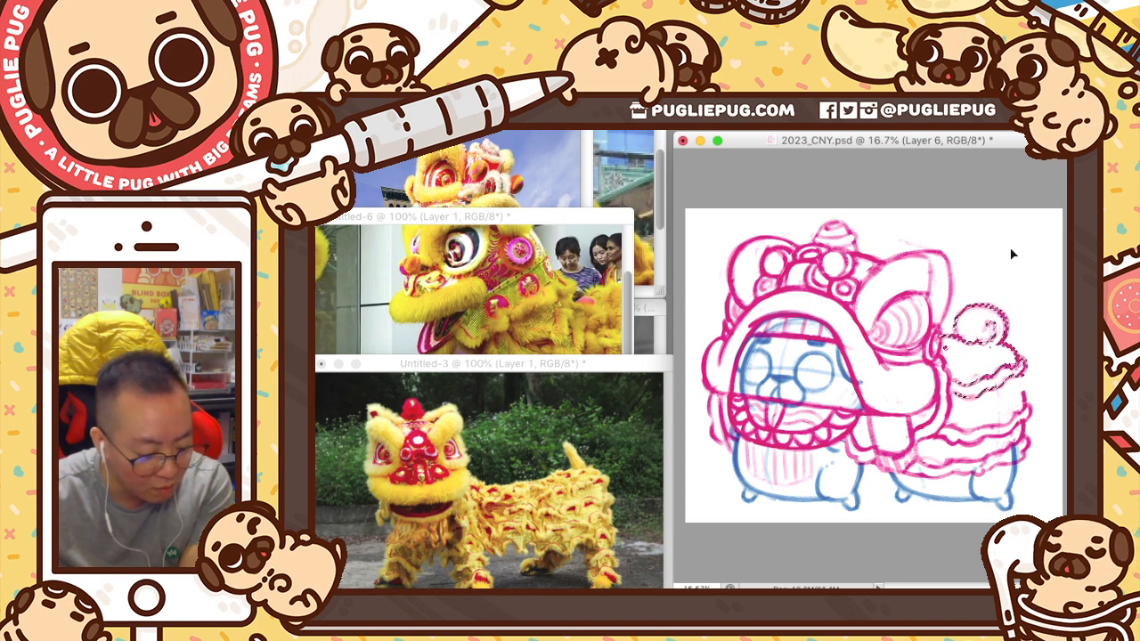
key(shift+Up)
key(shift+Up)
key(shift+Up)
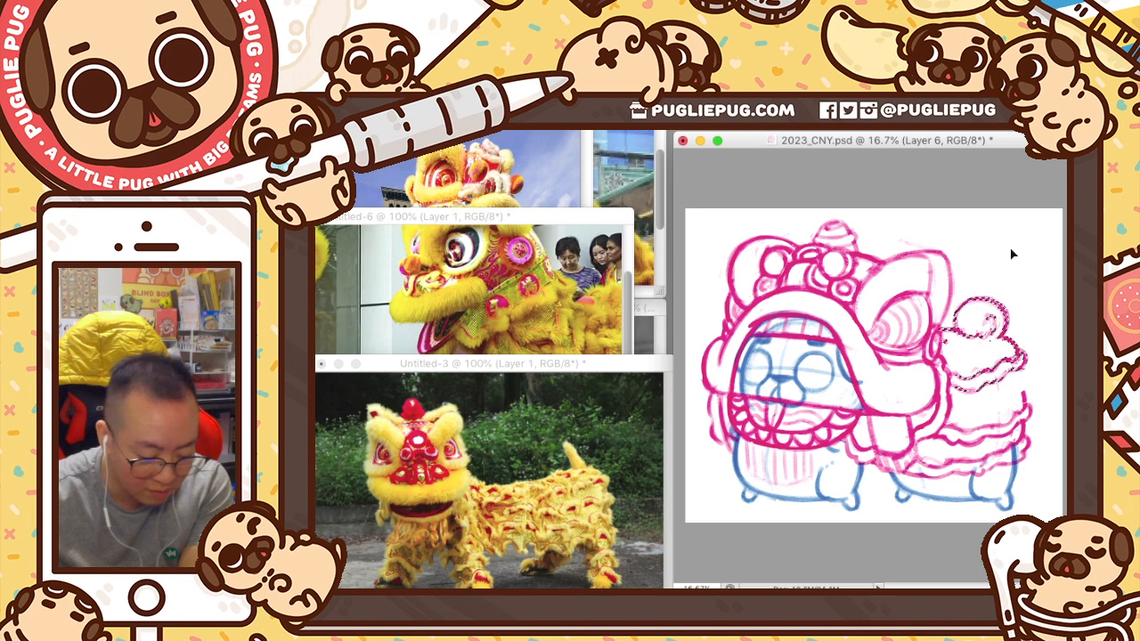
- Undo the upward move of the tail and upper fur tiers, clear the selection, and save 2023_CNY.psd
key(super+z)
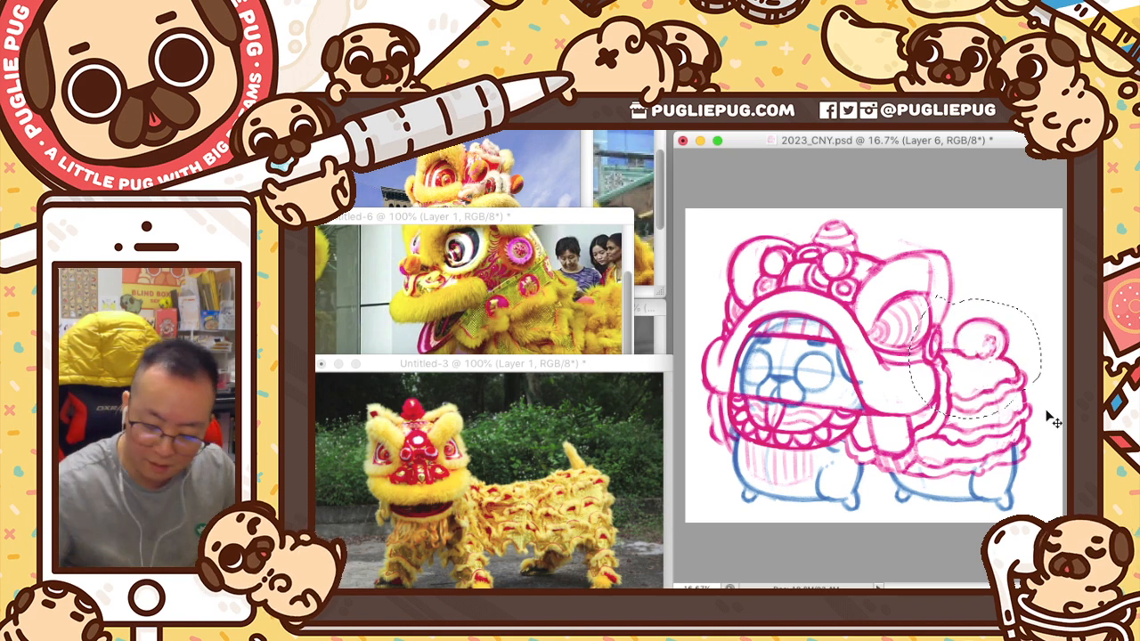
key(super+d)
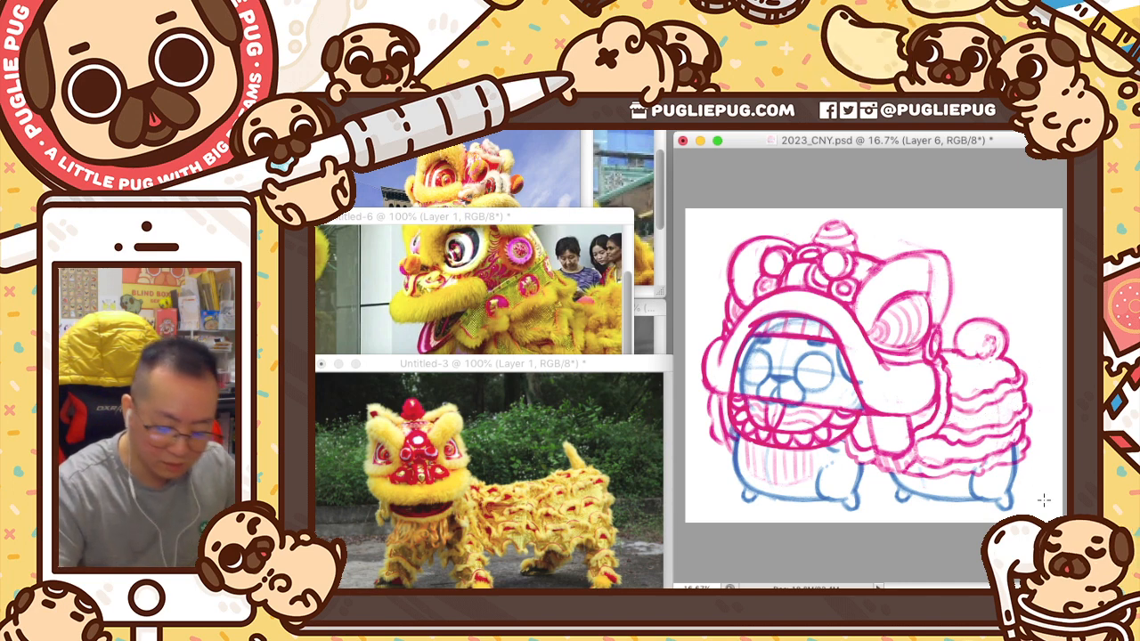
key(super+s)
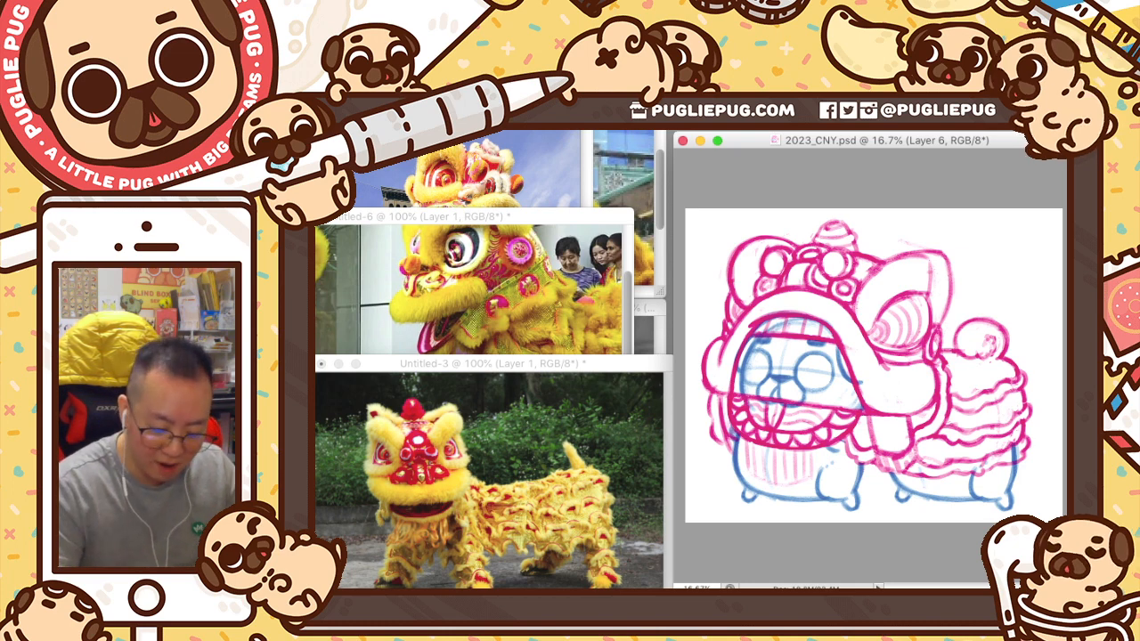
- Compare the compact single-pug version with the two-pug lion, return to the two-pug version, and save the file
key(super+g)
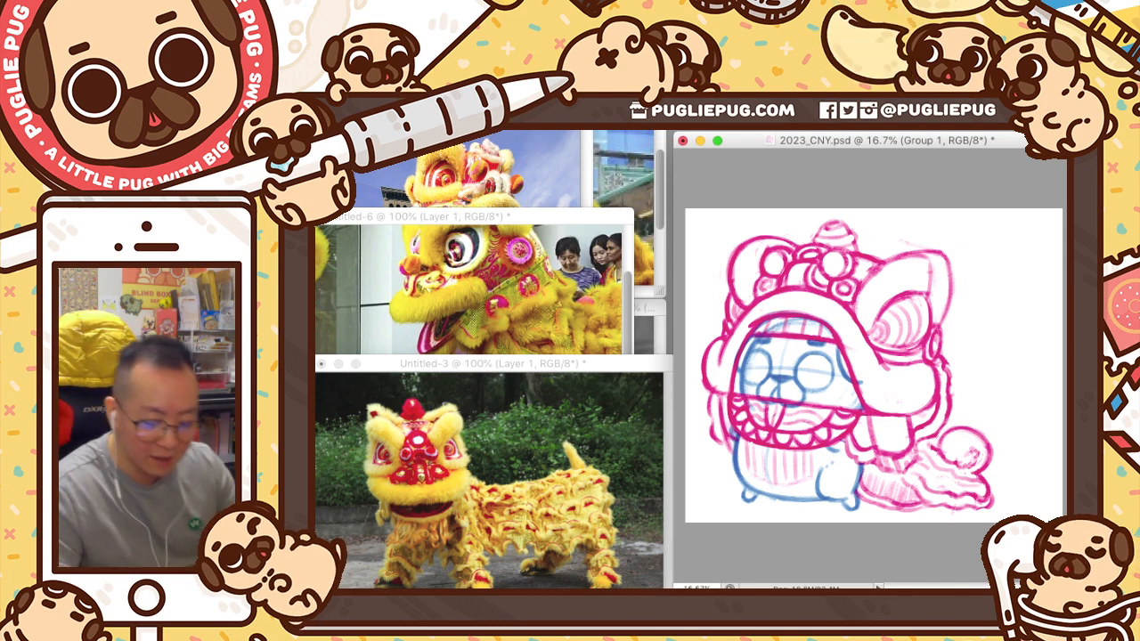
key(super+z)
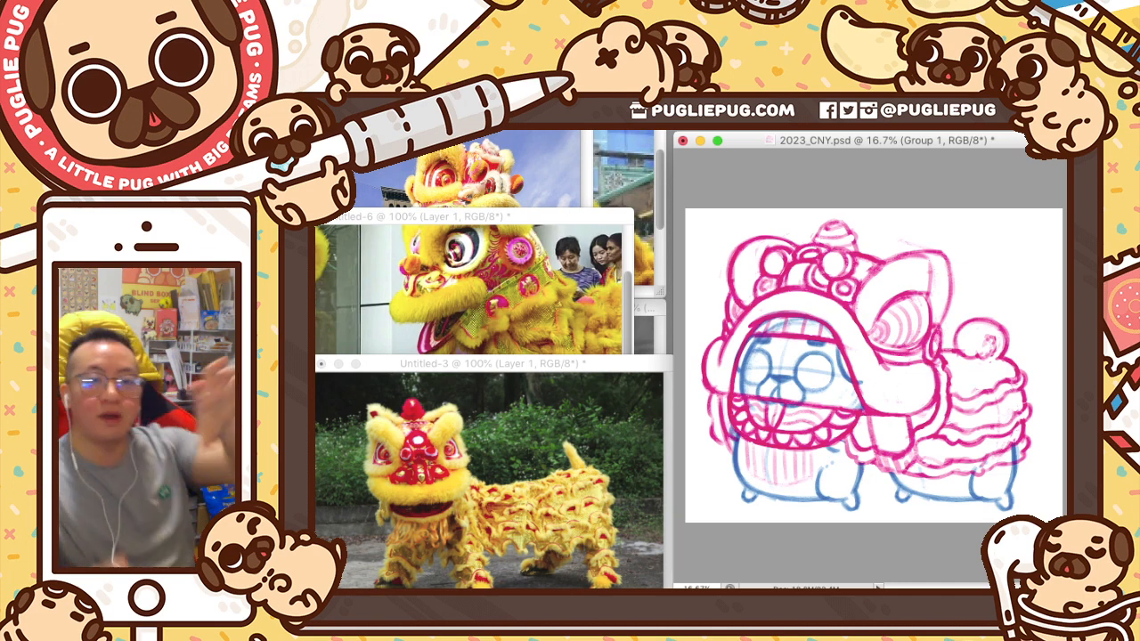
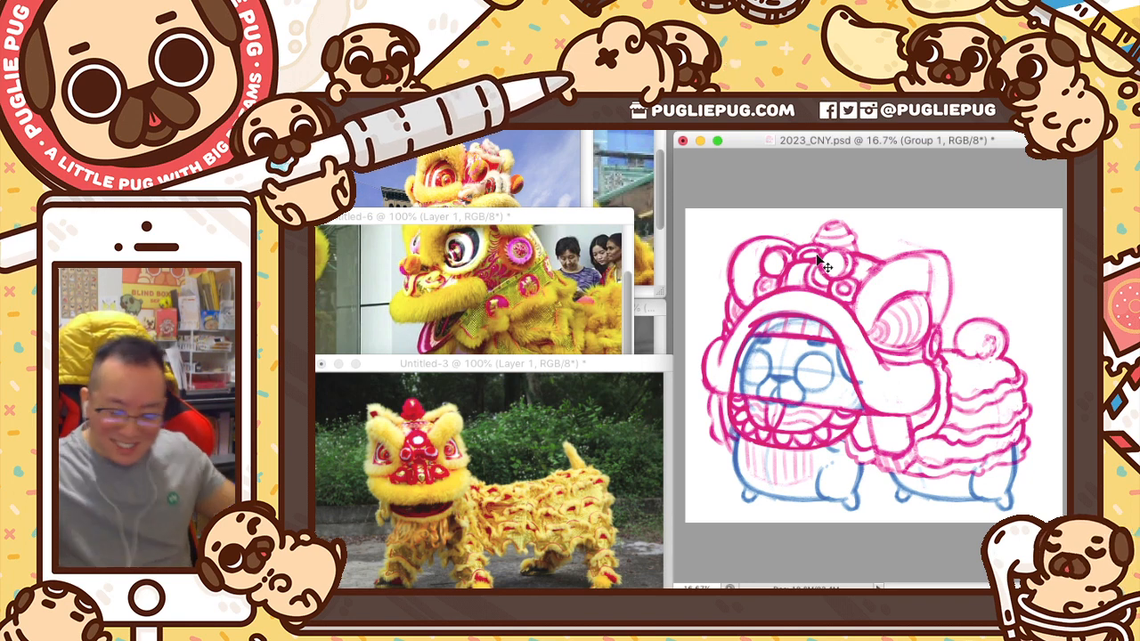
key(super+s)
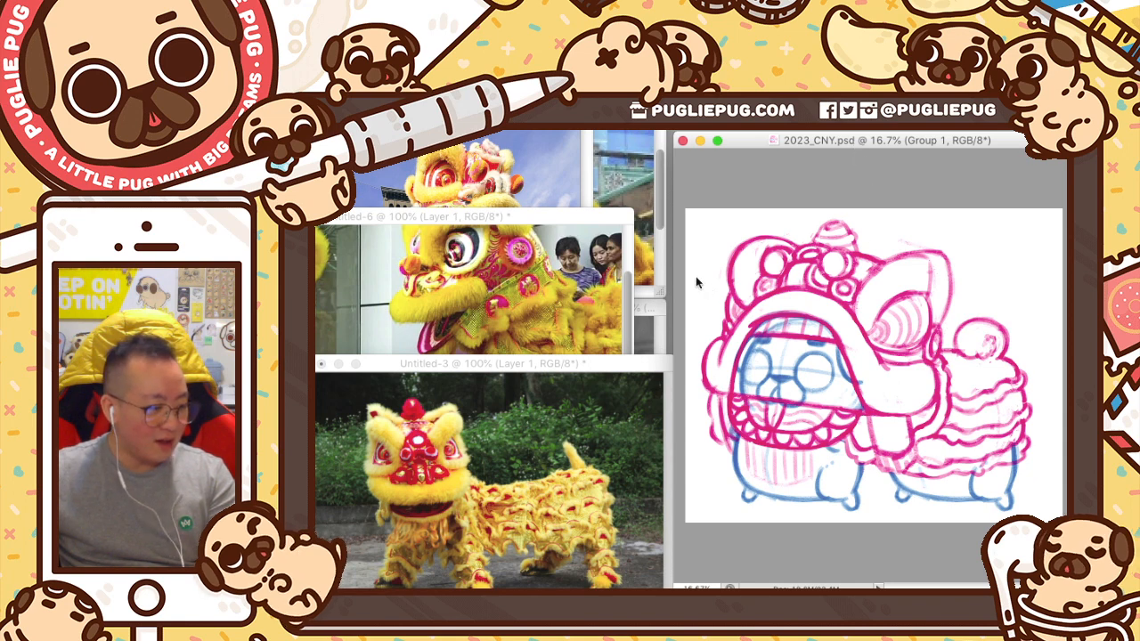
- Quit Photoshop without saving the untitled lion dance reference images
key(super+q)
click(727, 261)
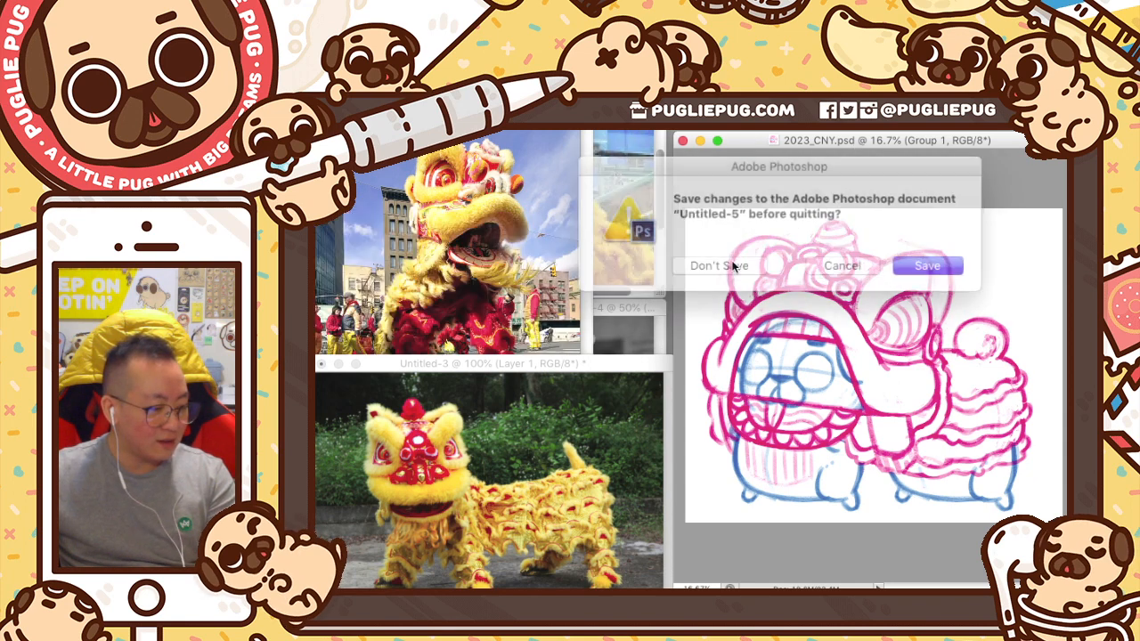
click(732, 266)
click(729, 266)
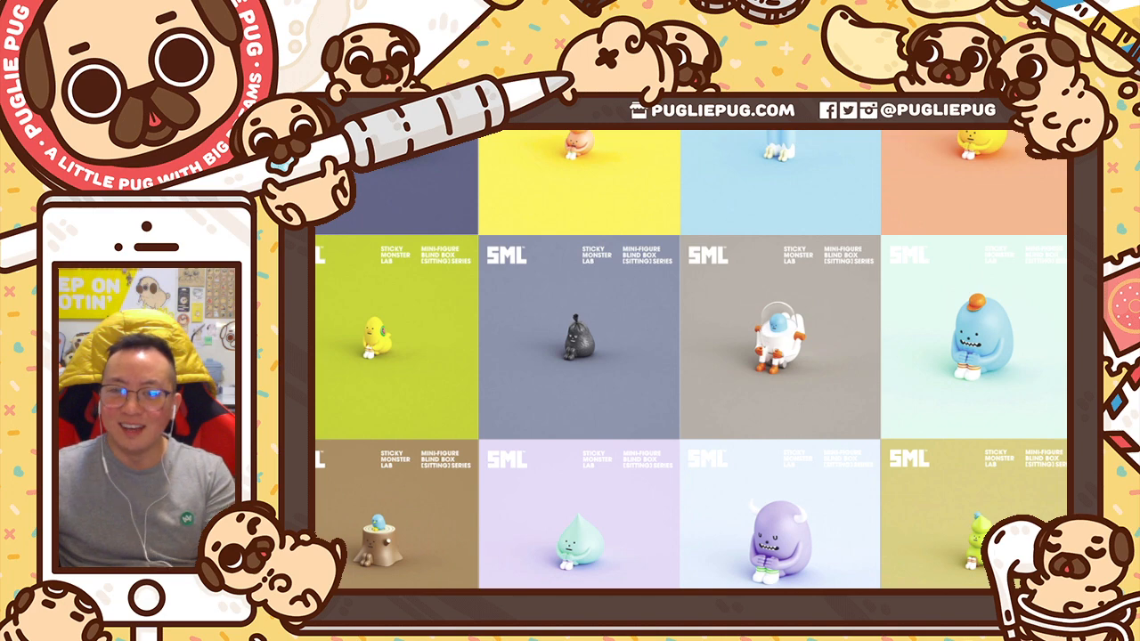
- Switch to the web browser and replace the lion dancers image search with "pokemon black and white"
drag(730, 71, 464, 138)
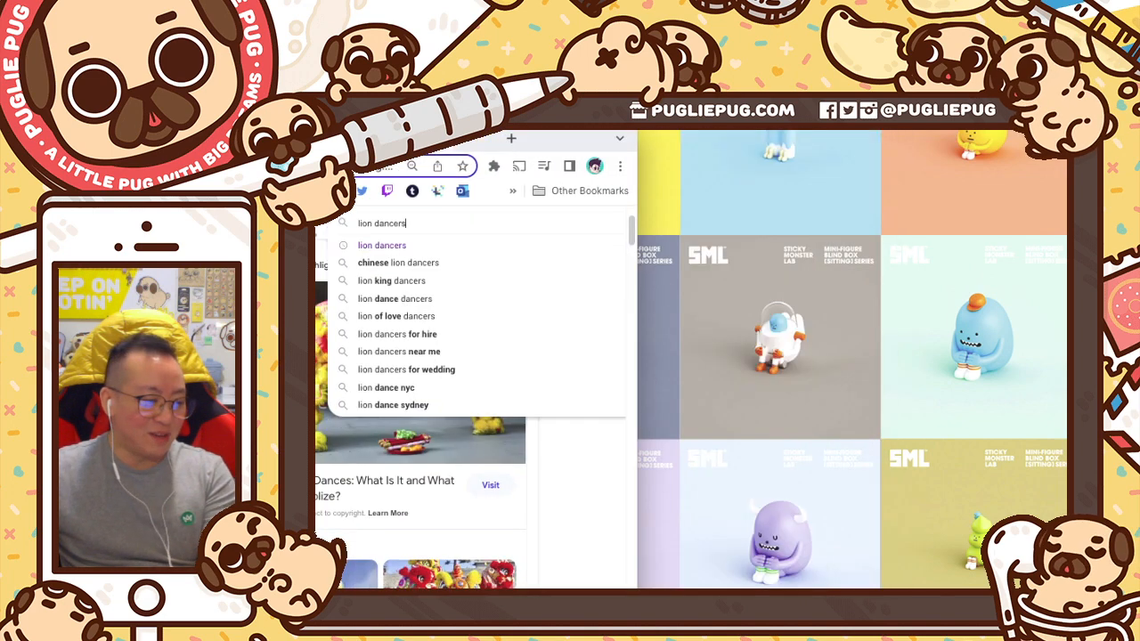
double_click(463, 139)
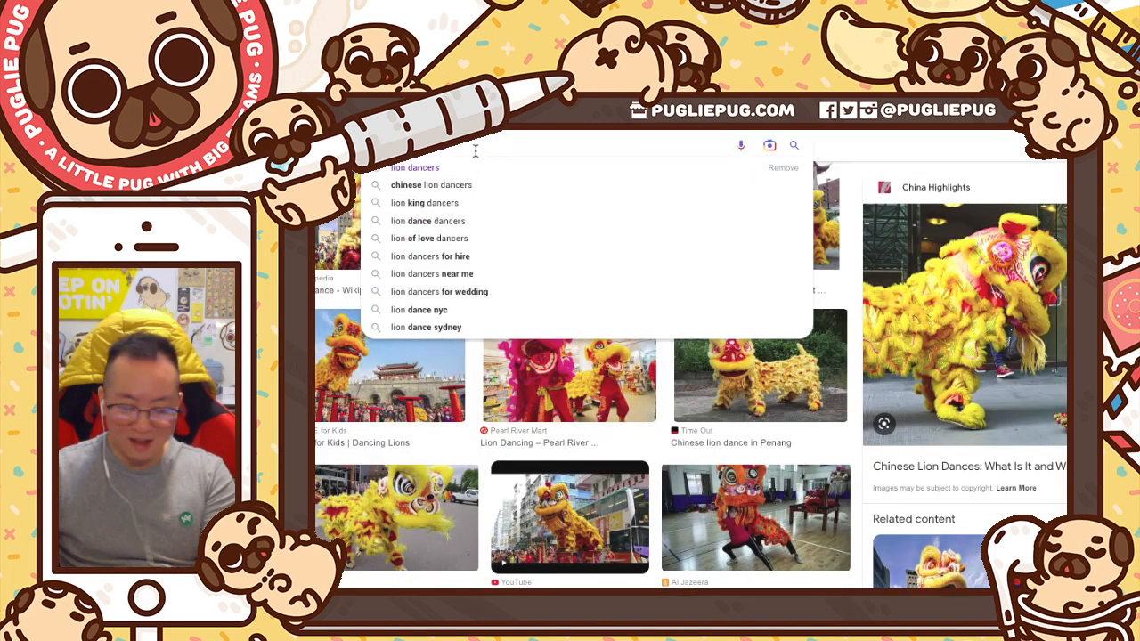
key(ctrl+a)
text(pokemon black and wh)
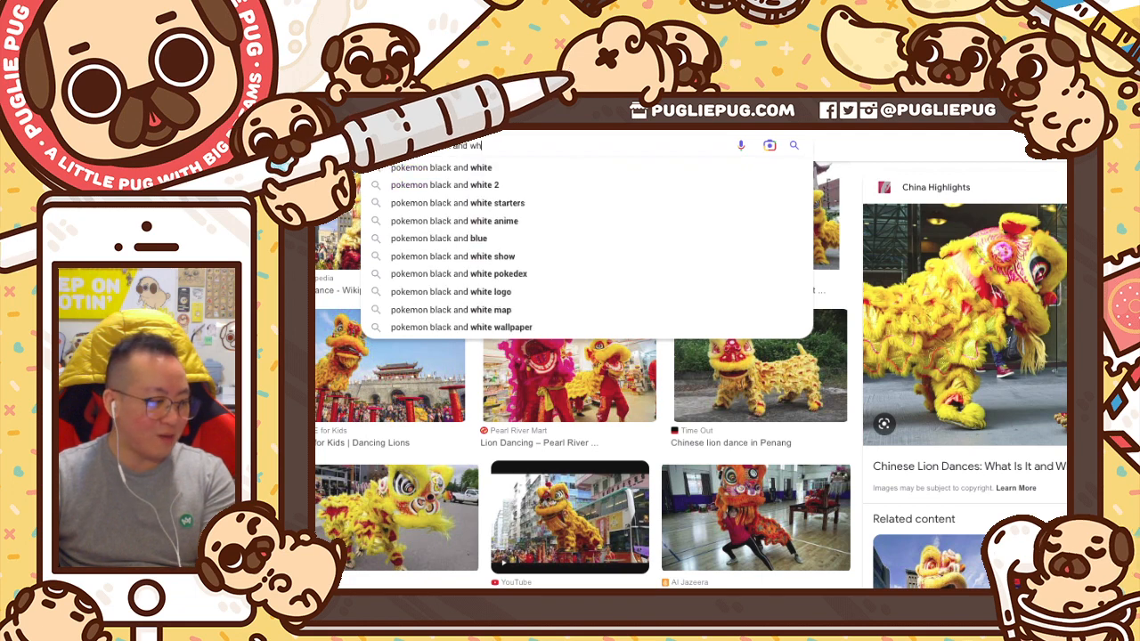
text(ite)
key(Return)
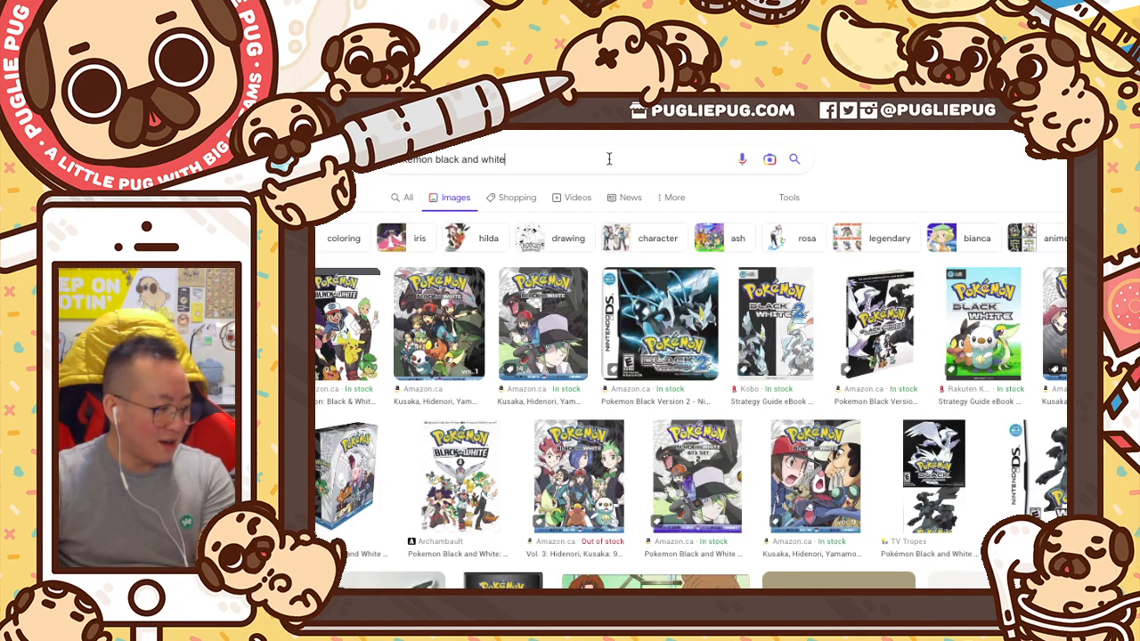
- Refine the image search to "pokemon black and white roster generation"
text(roster)
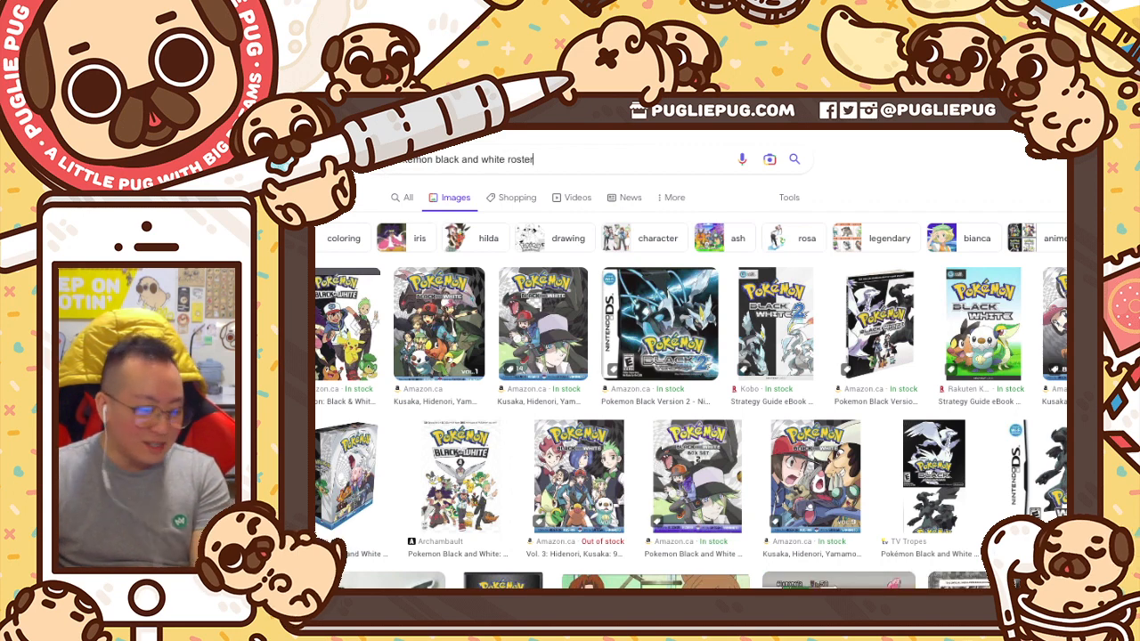
text( generation)
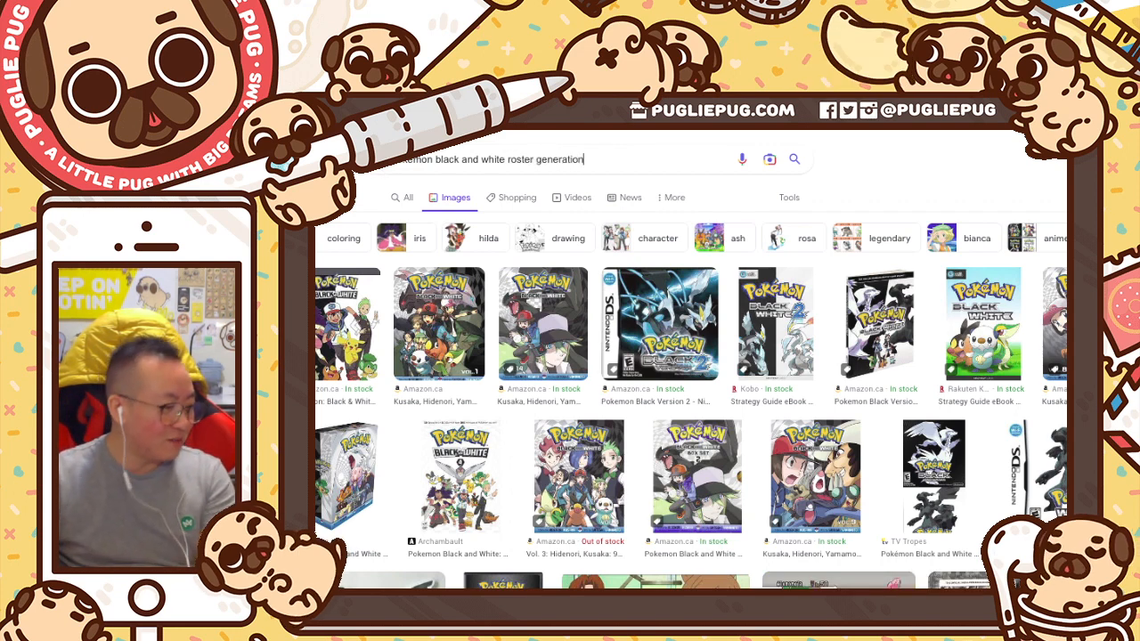
key(Return)
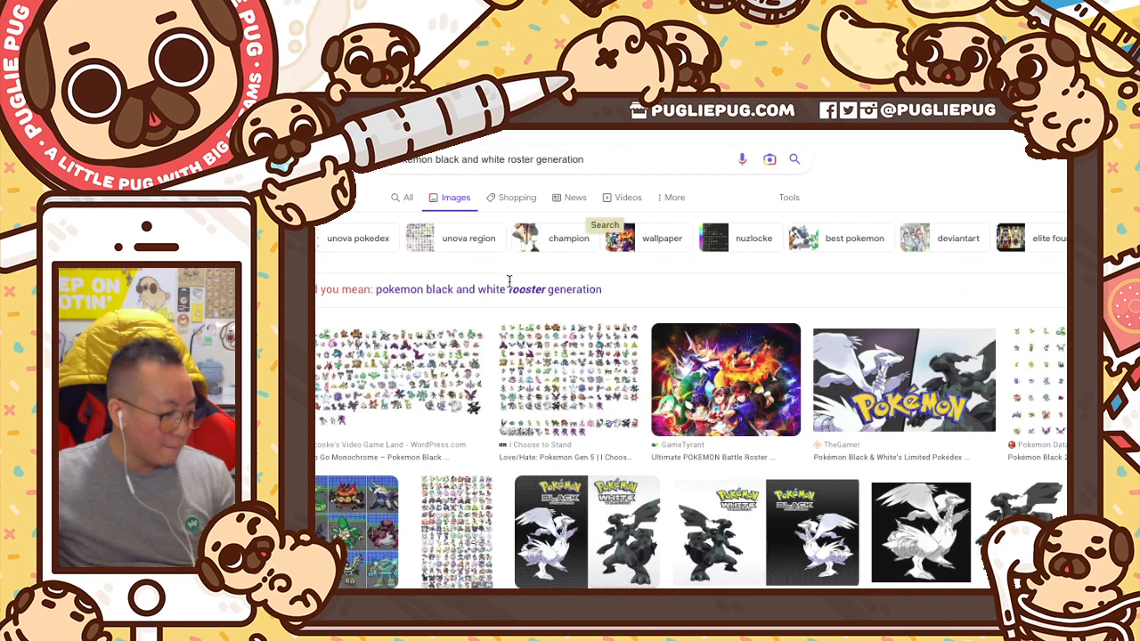
- Open the "Love/Hate: Pokemon Gen 5" page from the image results and view its roster image on its own
click(538, 379)
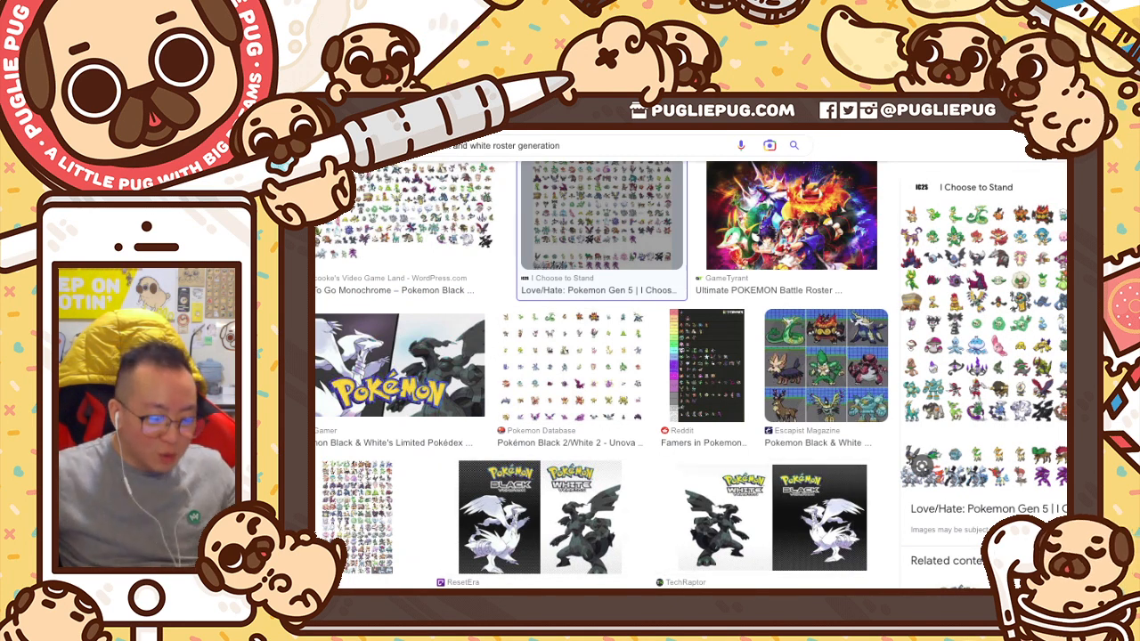
key(super+Tab)
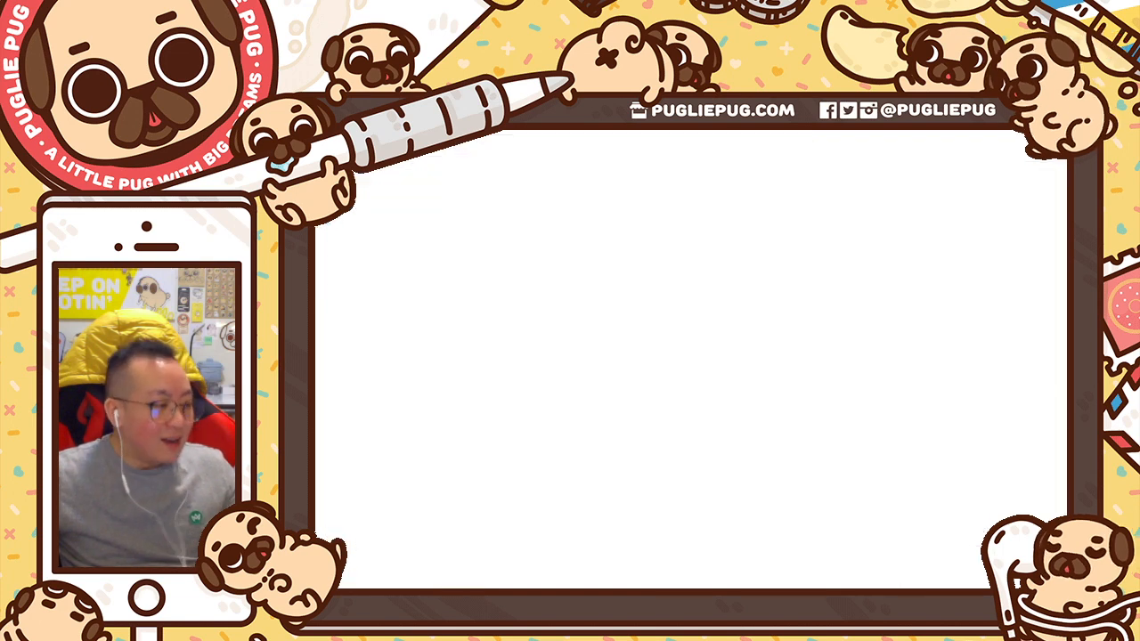
key(super+Tab)
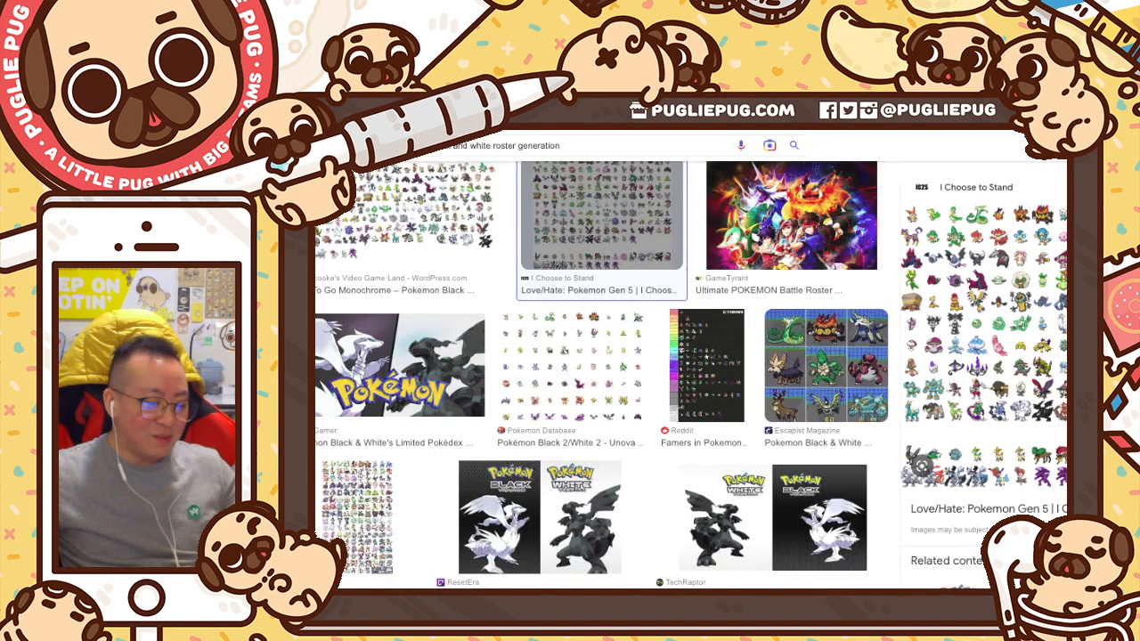
click(766, 81)
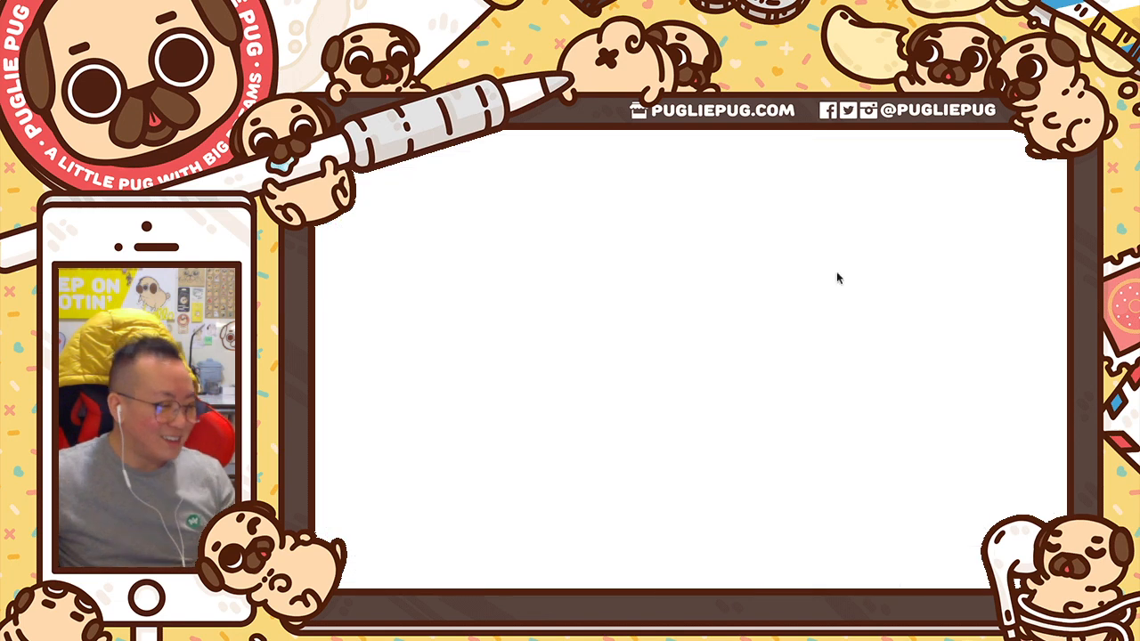
scroll(789, 429, down, 1)
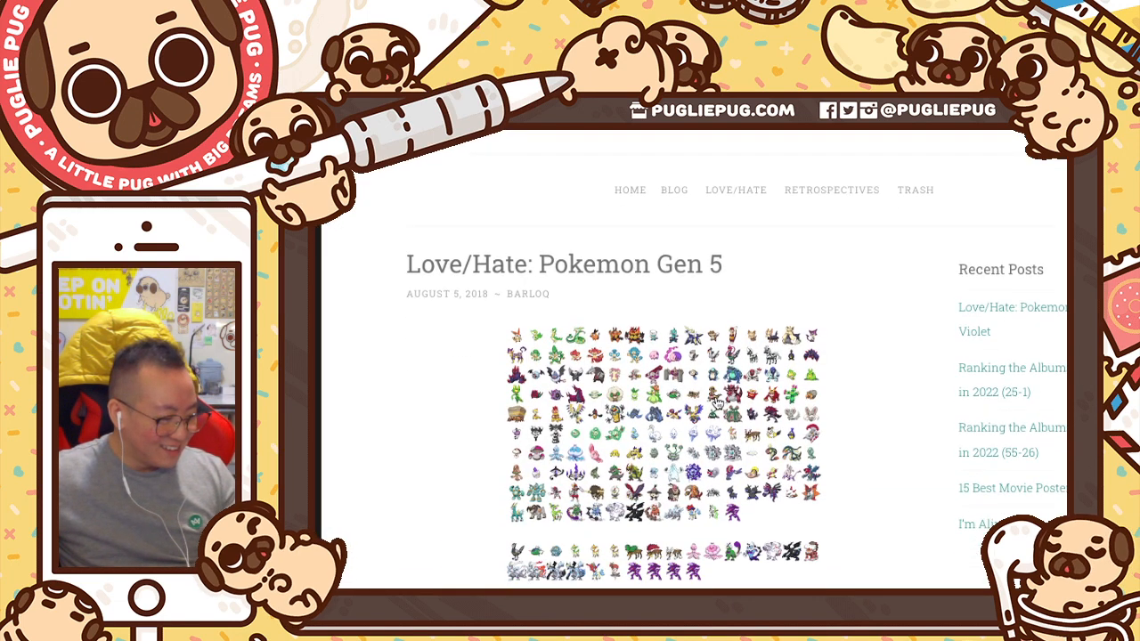
click(717, 401)
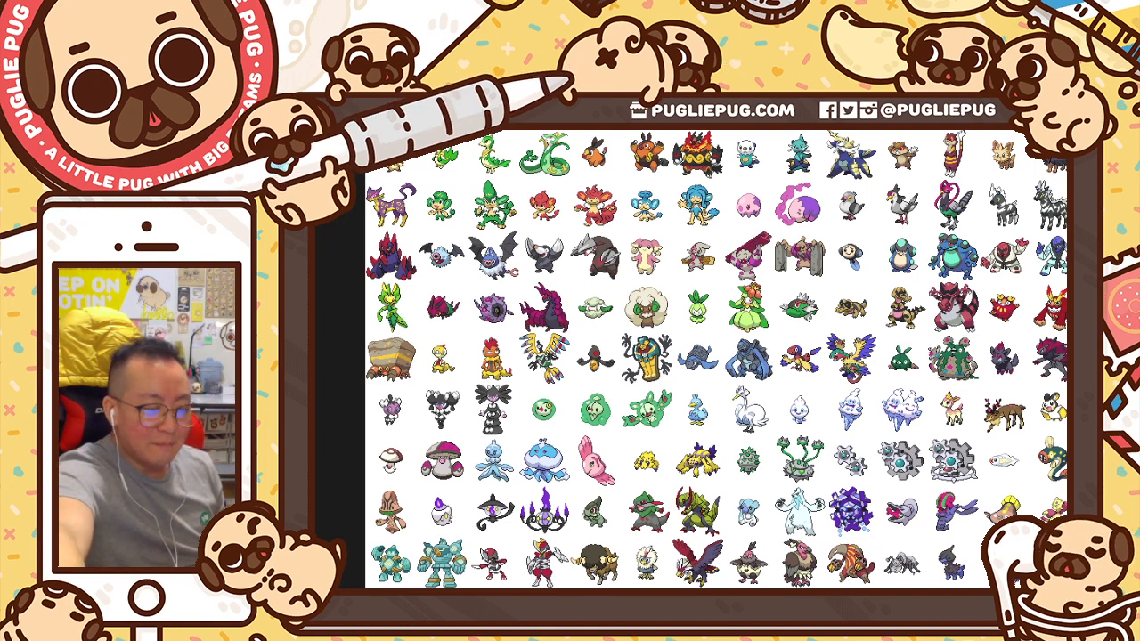
- Narrow and reposition the browser window and enlarge the Gen 5 roster image to inspect the first rows of Pokemon
scroll(691, 361, right, 3)
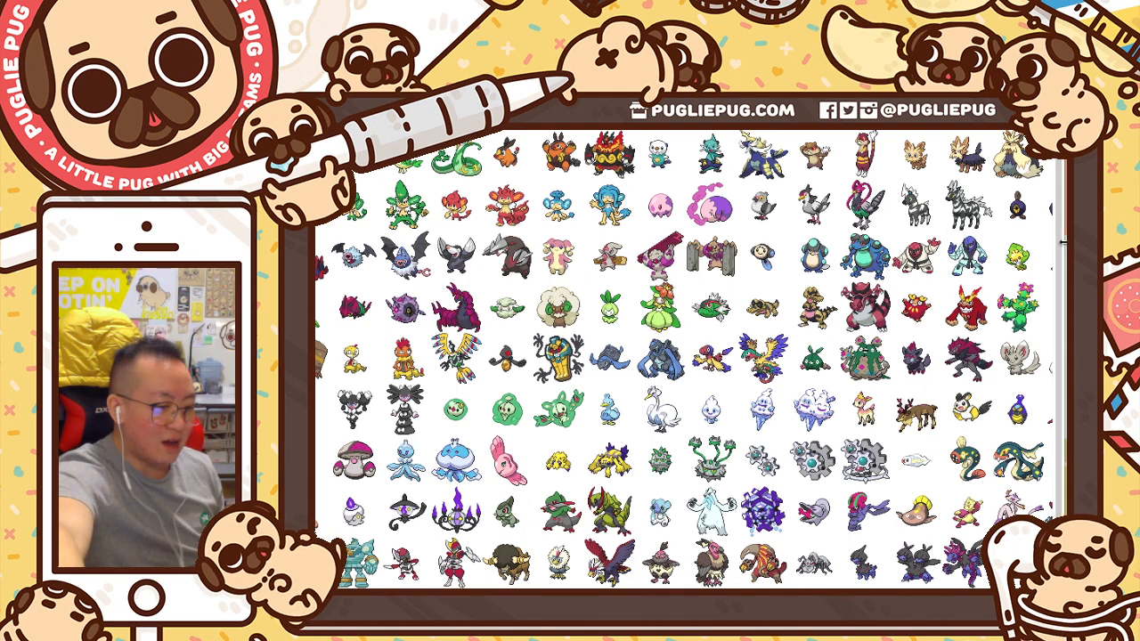
drag(1067, 243, 1020, 244)
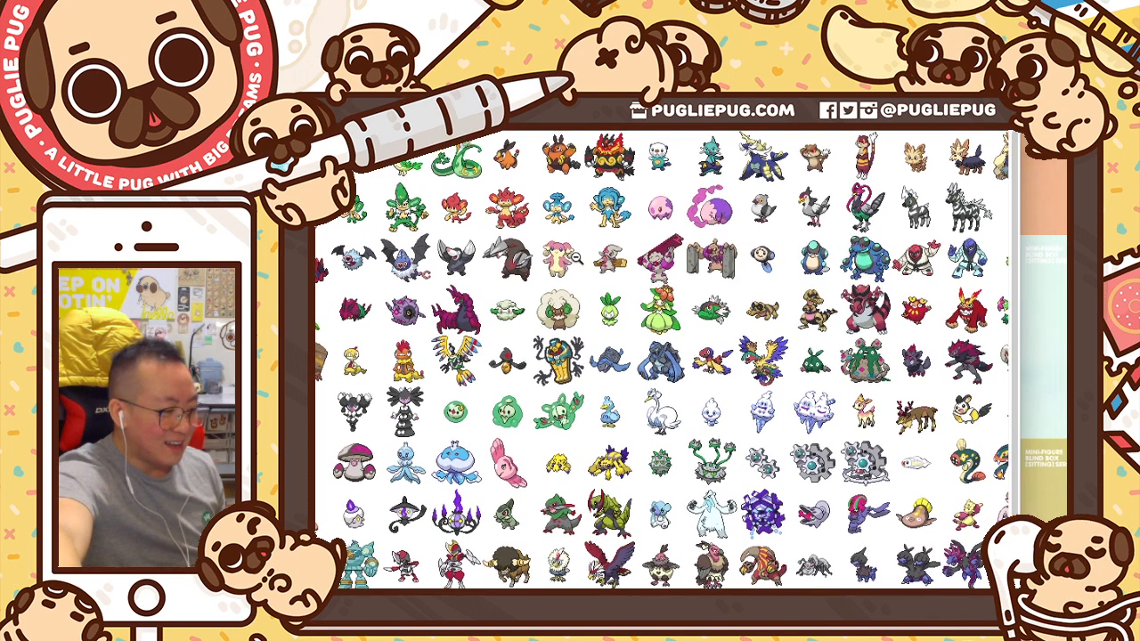
click(522, 237)
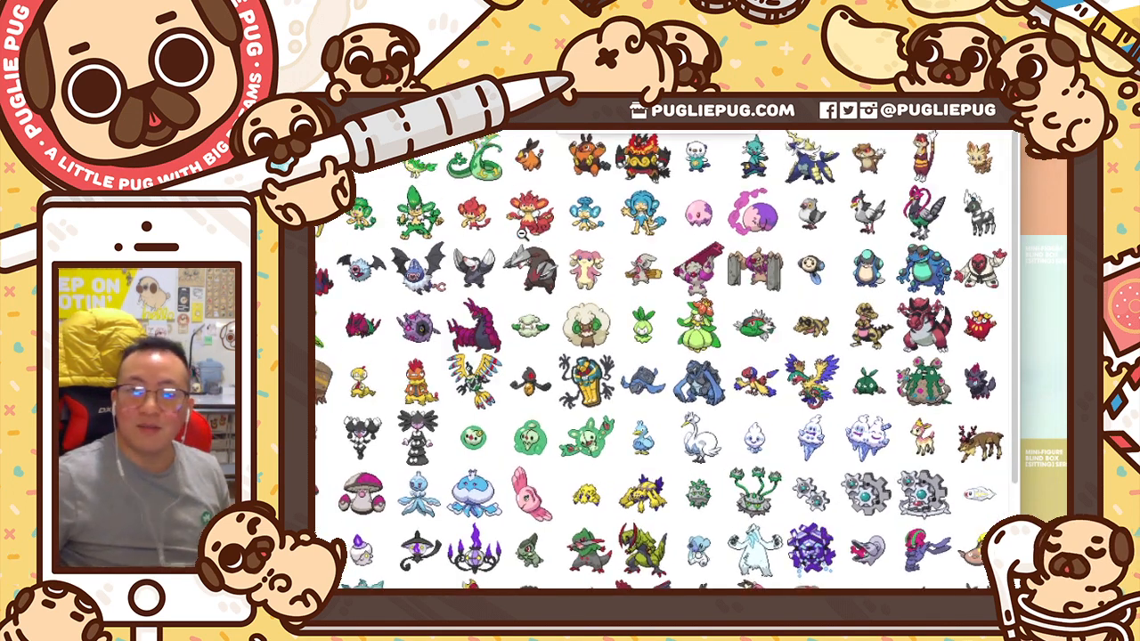
click(521, 236)
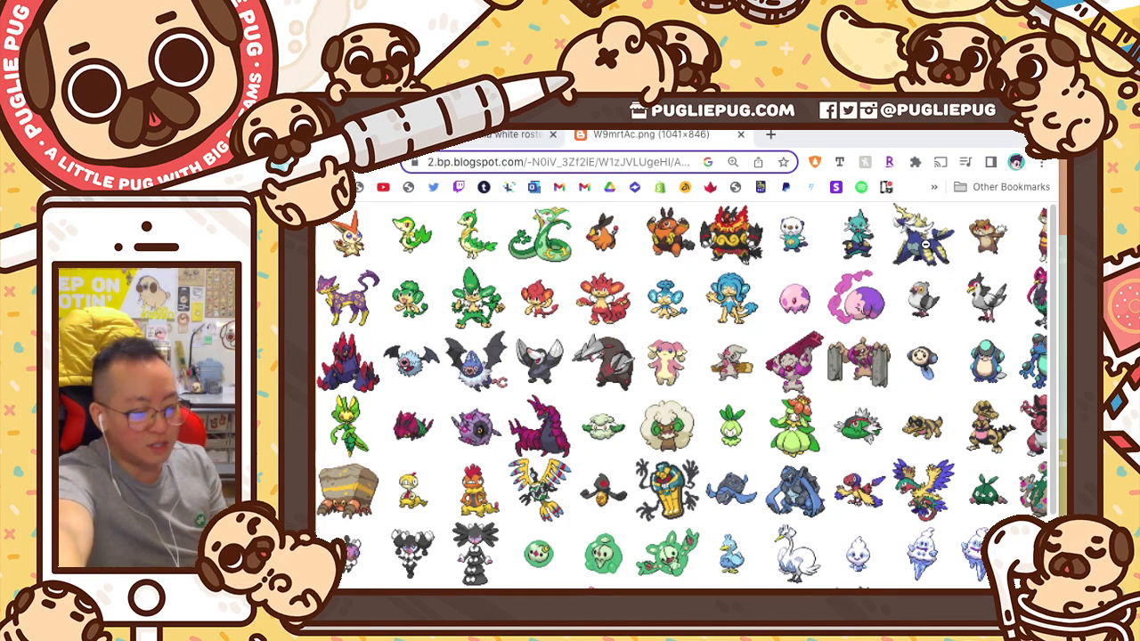
scroll(714, 253, right, 5)
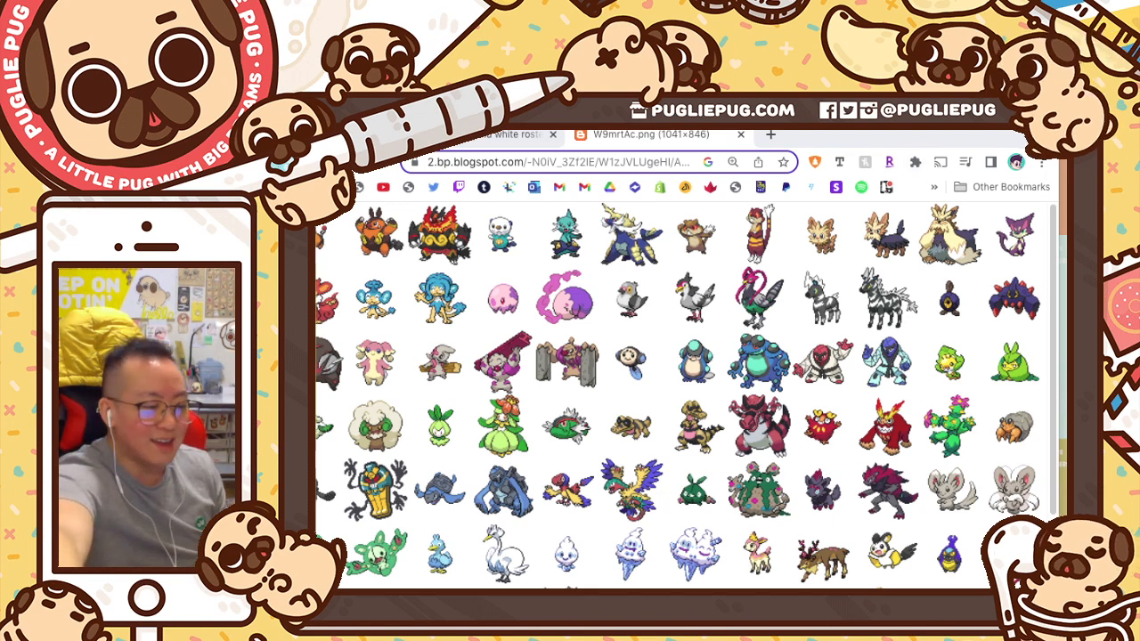
drag(916, 131, 914, 76)
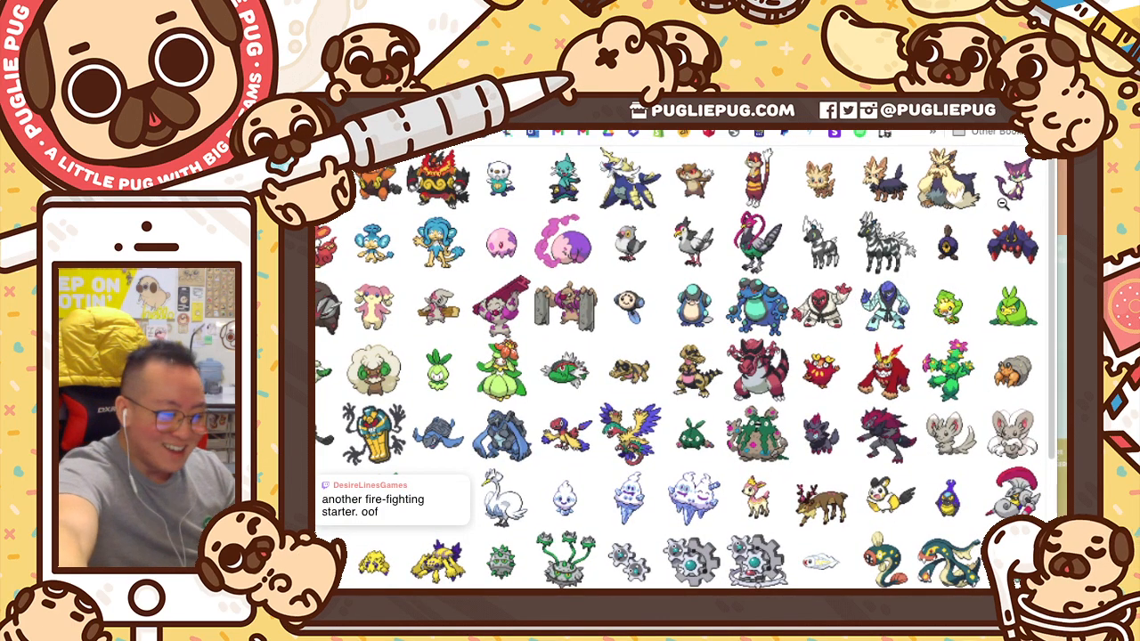
- Narrow the browser window further to clear space for the chat messages, and examine the Gen 5 Pokemon across the roster's width
scroll(361, 267, left, 5)
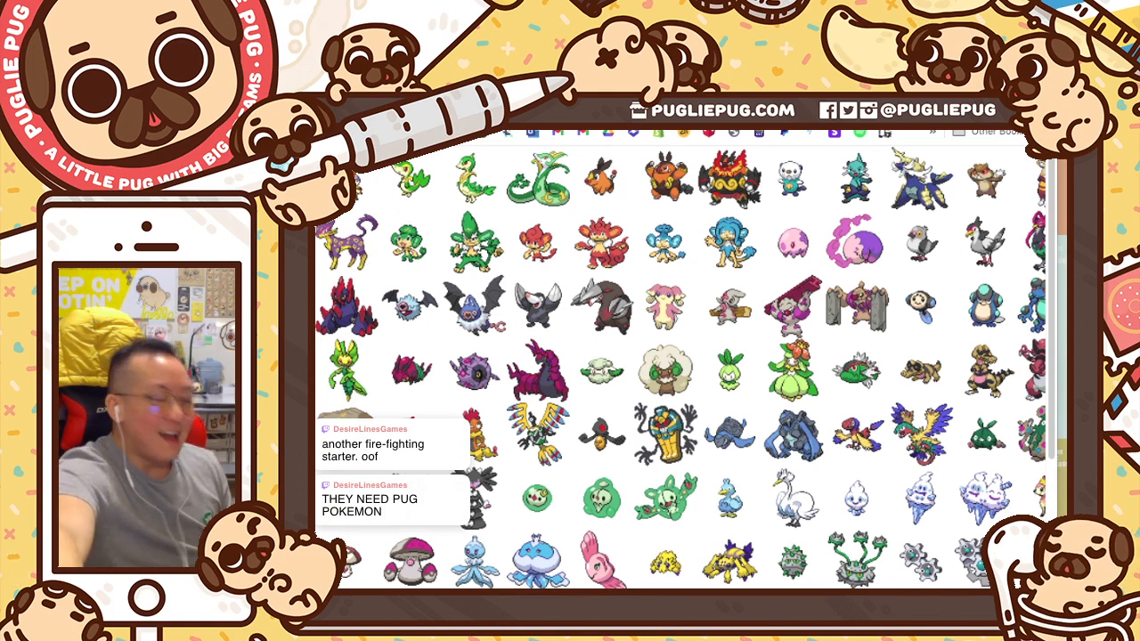
drag(316, 169, 469, 170)
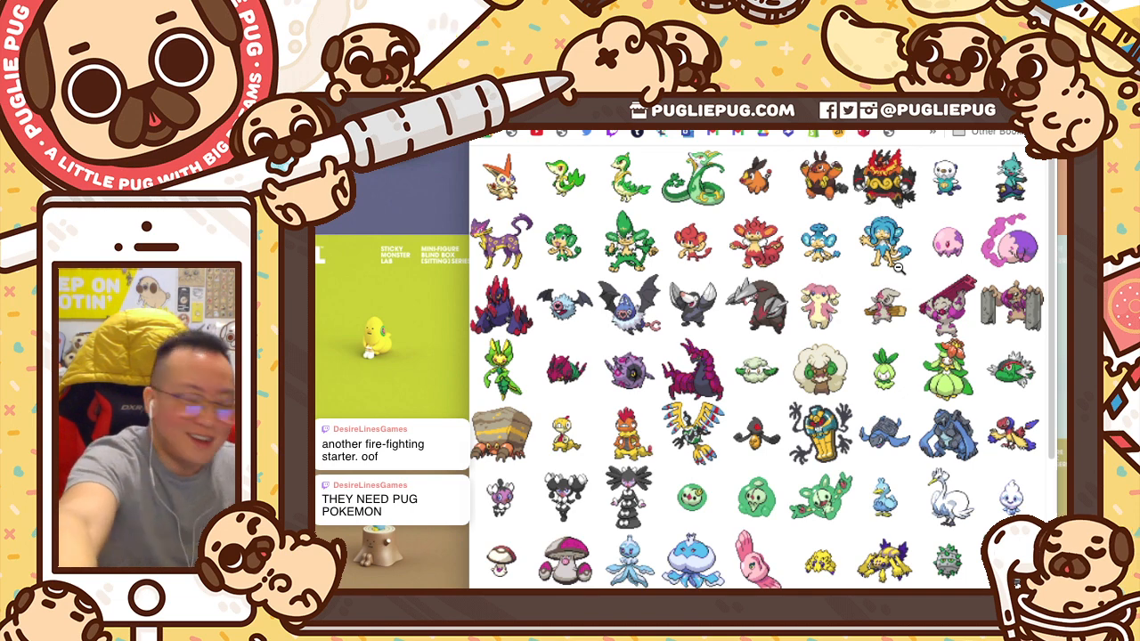
scroll(898, 267, right, 2)
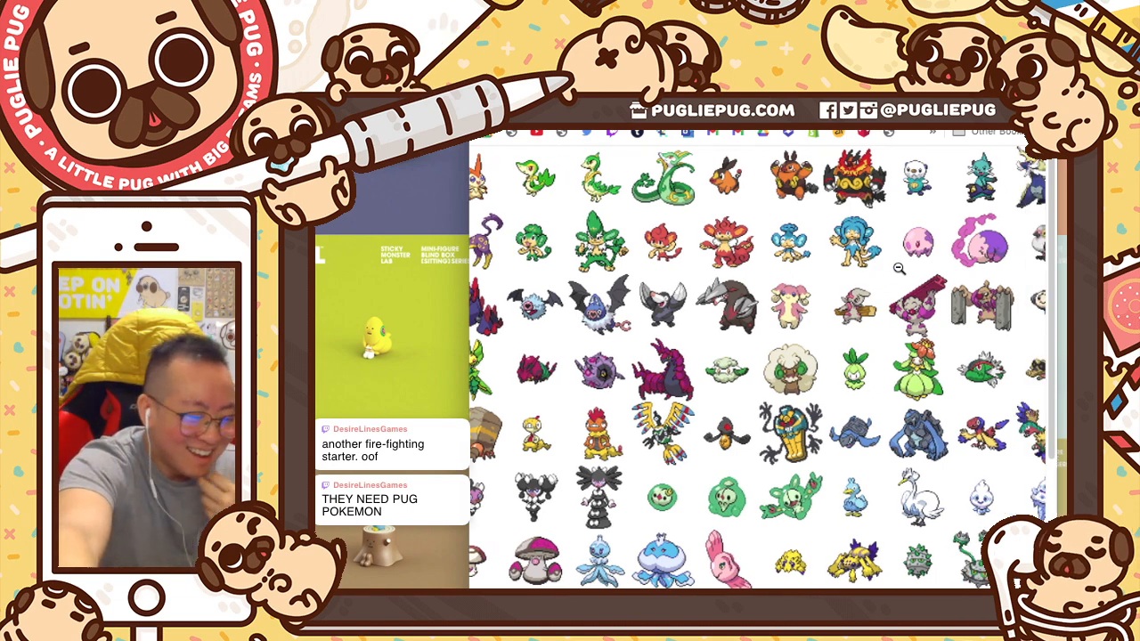
scroll(935, 255, right, 2)
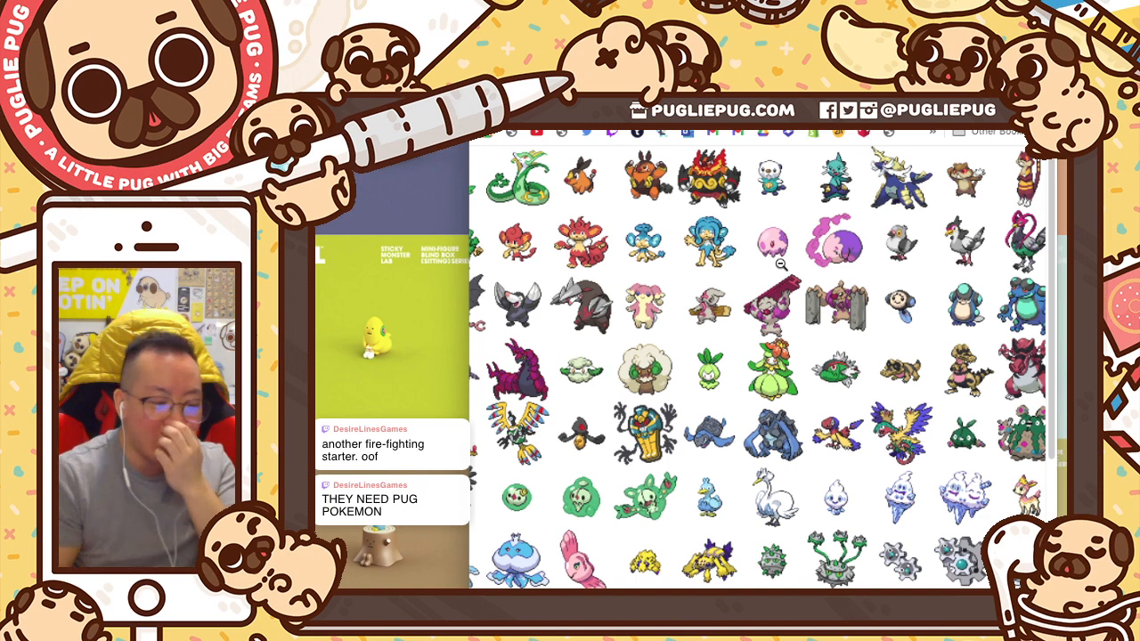
scroll(780, 264, right, 3)
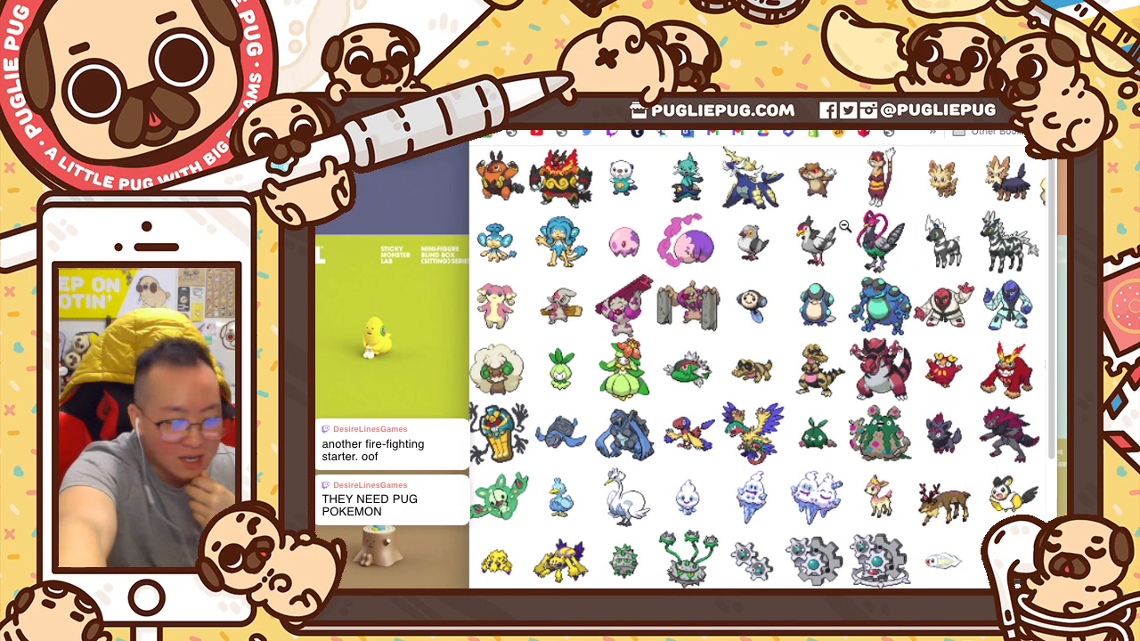
scroll(757, 365, right, 2)
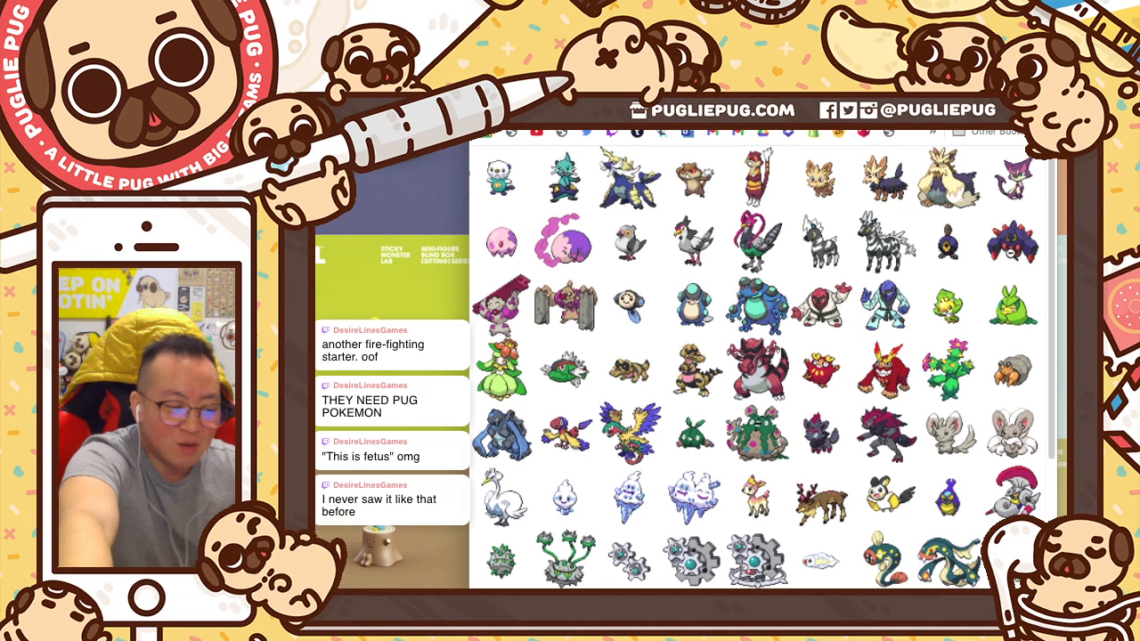
scroll(515, 329, left, 5)
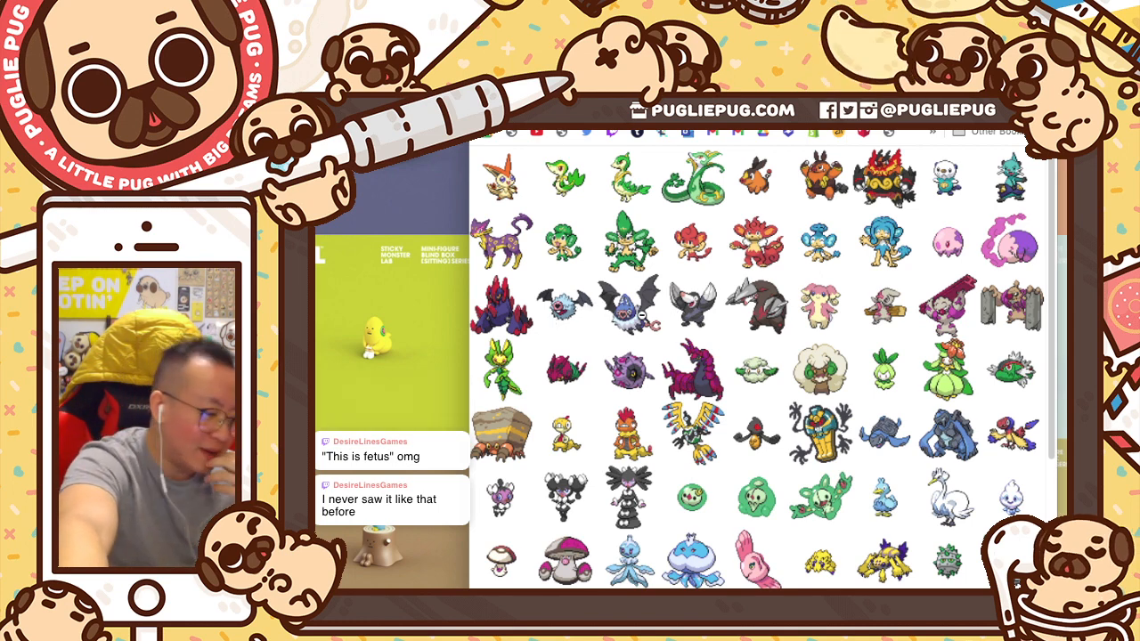
- Examine the Pokemon in the roster's third row, from the bats past Audino to its far end
scroll(723, 324, right, 2)
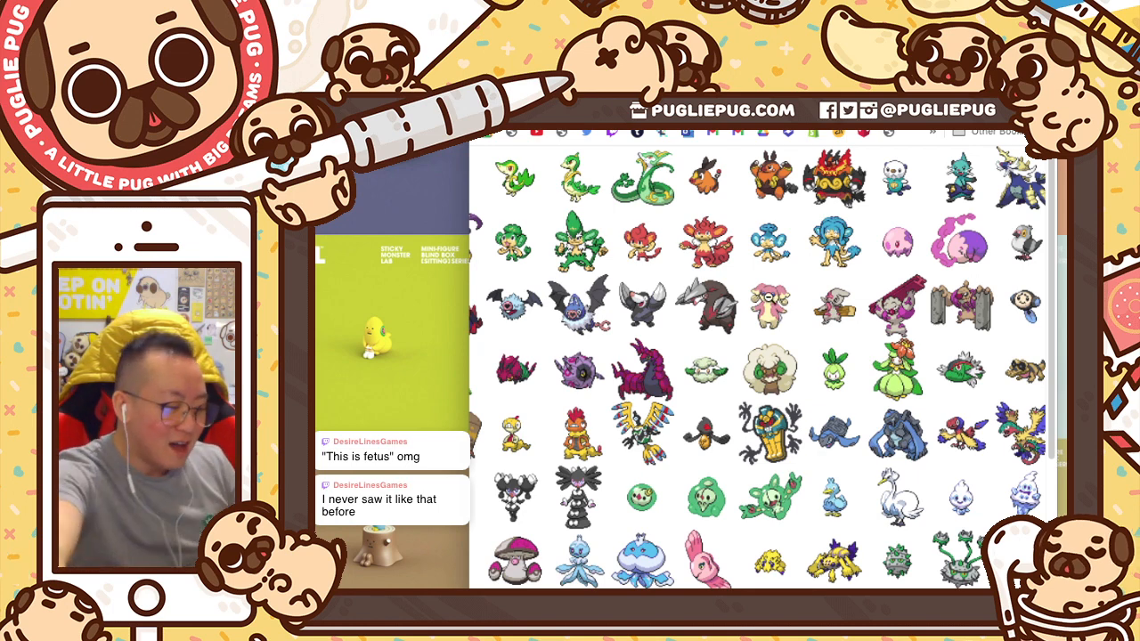
scroll(790, 331, right, 1)
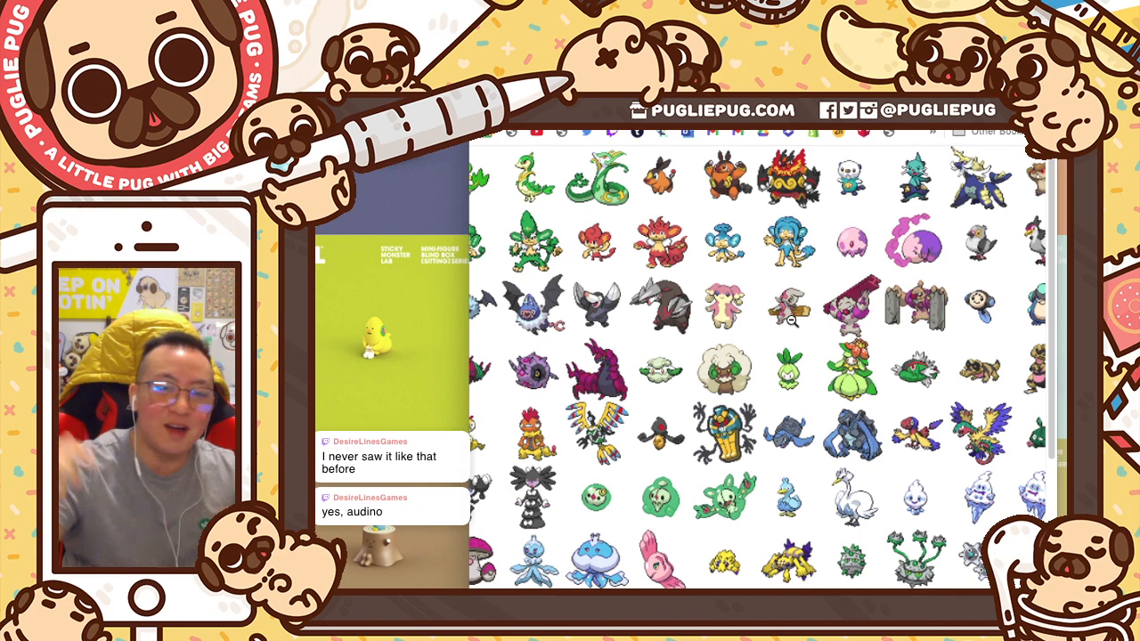
scroll(828, 323, right, 2)
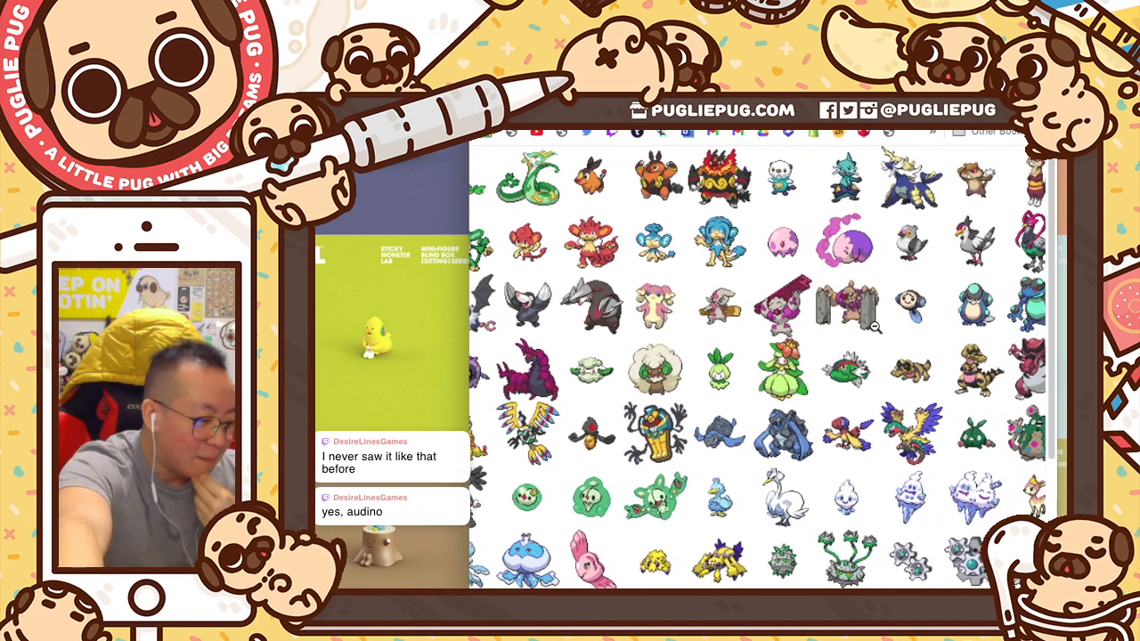
scroll(873, 327, right, 1)
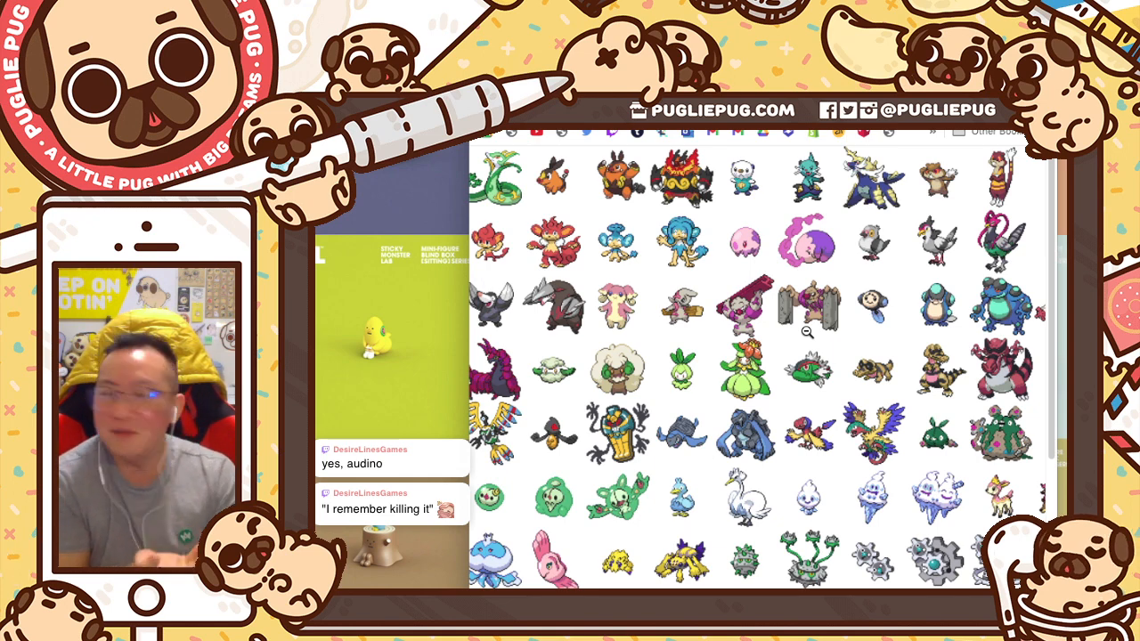
scroll(807, 331, right, 3)
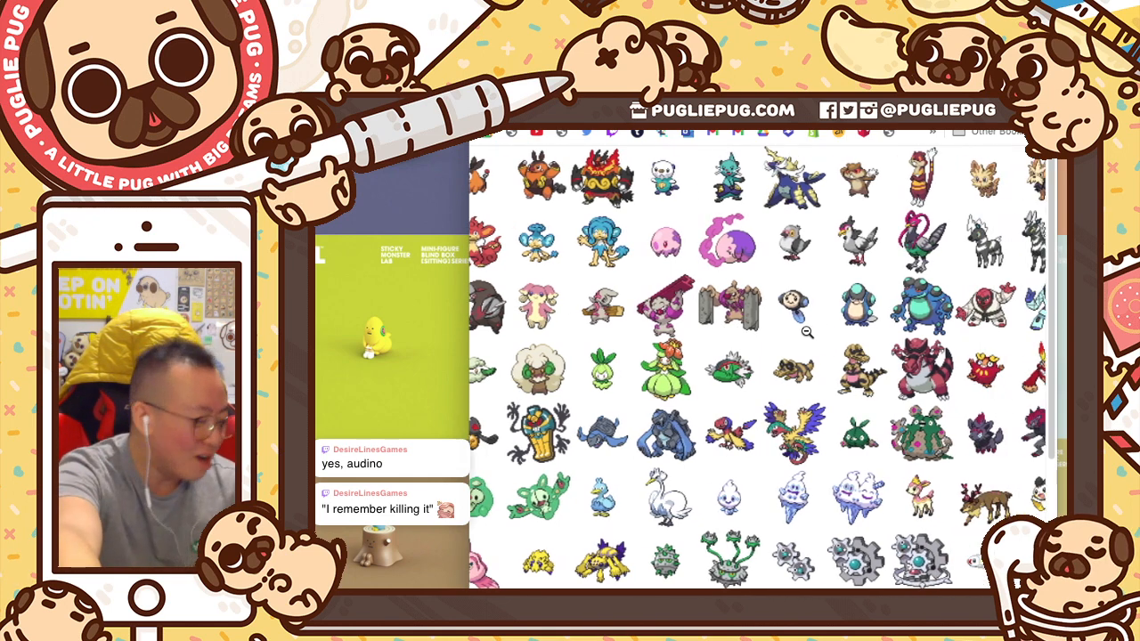
scroll(754, 306, right, 3)
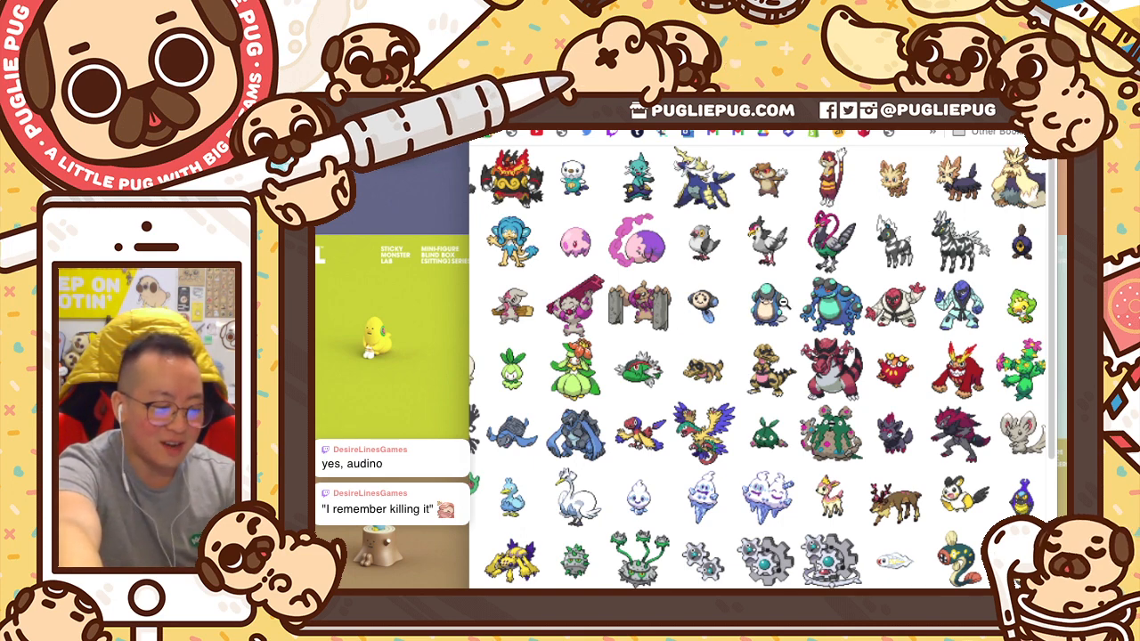
scroll(757, 365, right, 2)
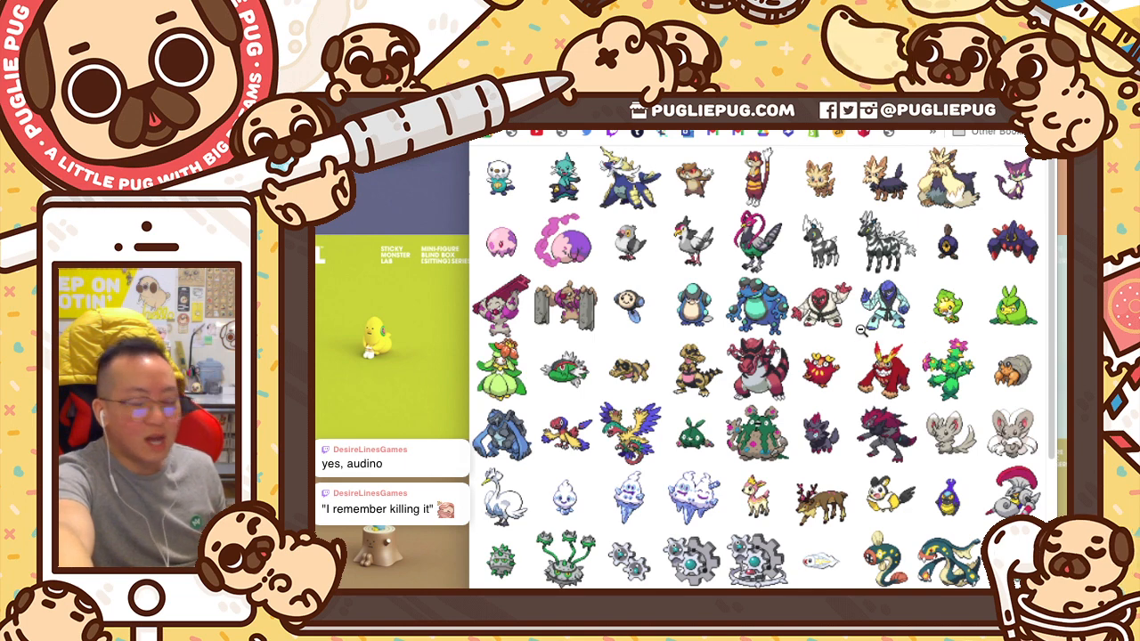
- Return to the start of the roster's fourth row and examine its Pokemon across the full width
scroll(917, 324, down, 1)
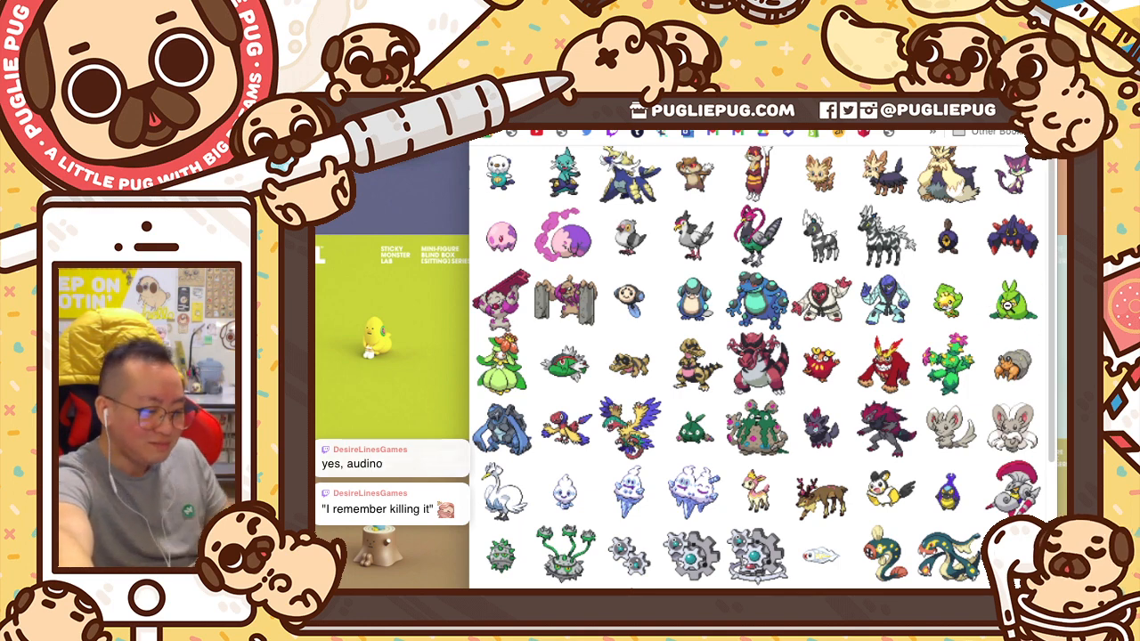
scroll(506, 424, up, 3)
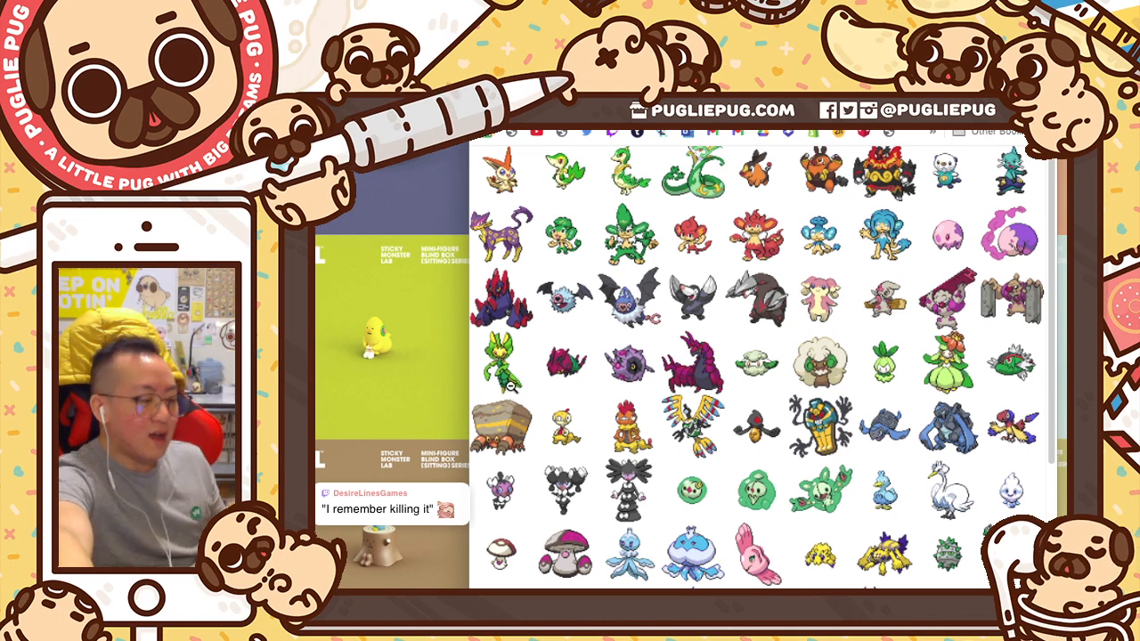
scroll(515, 378, right, 5)
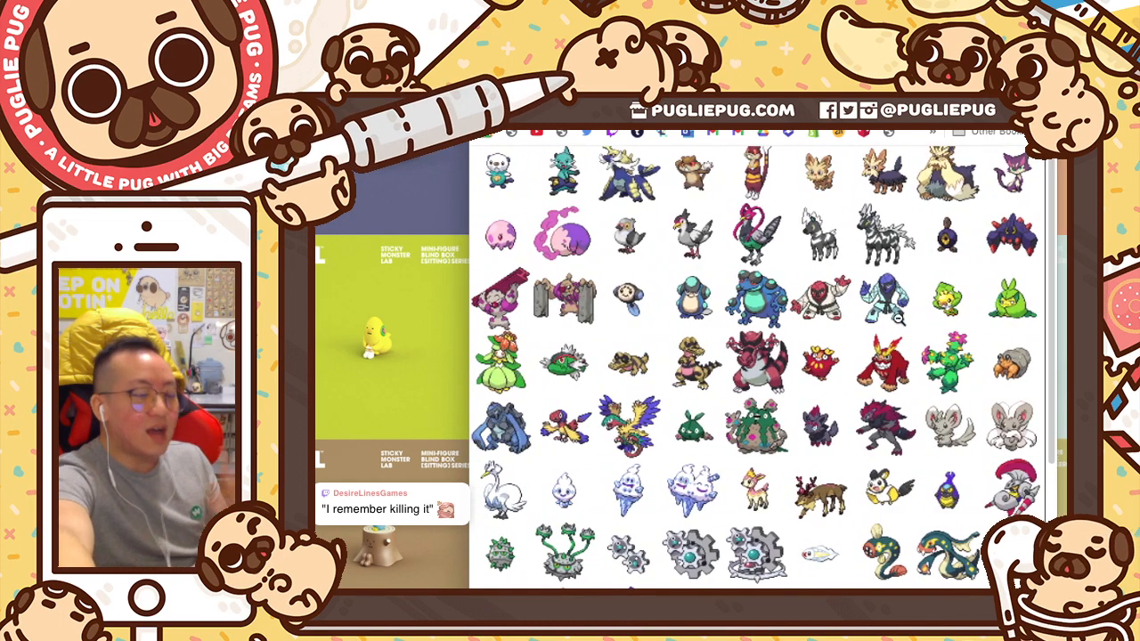
scroll(973, 302, left, 5)
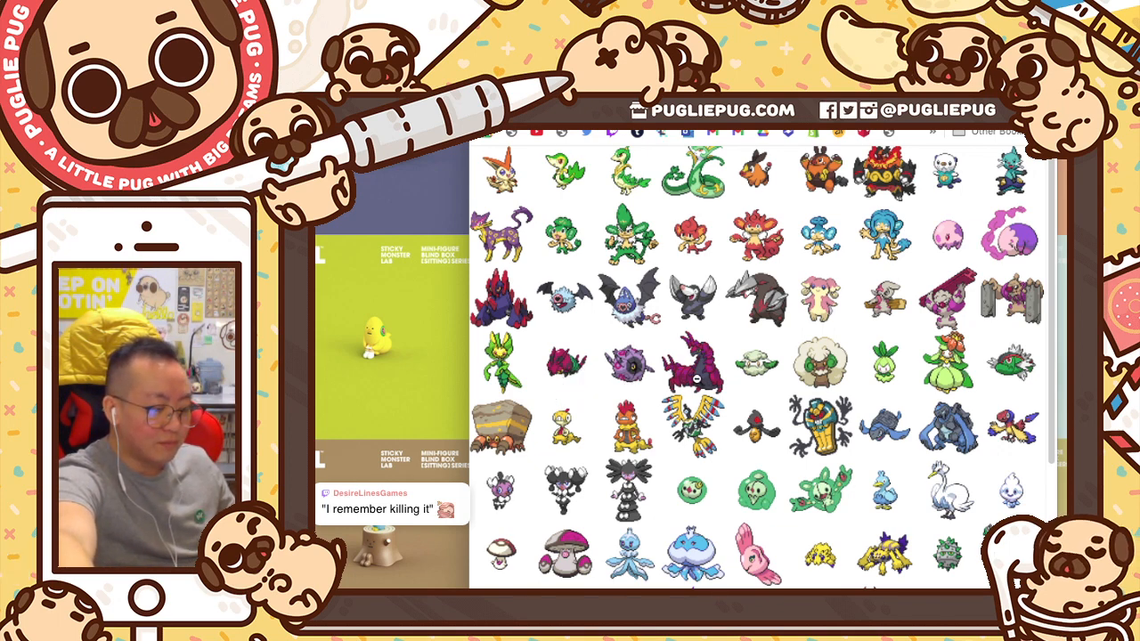
scroll(696, 377, right, 1)
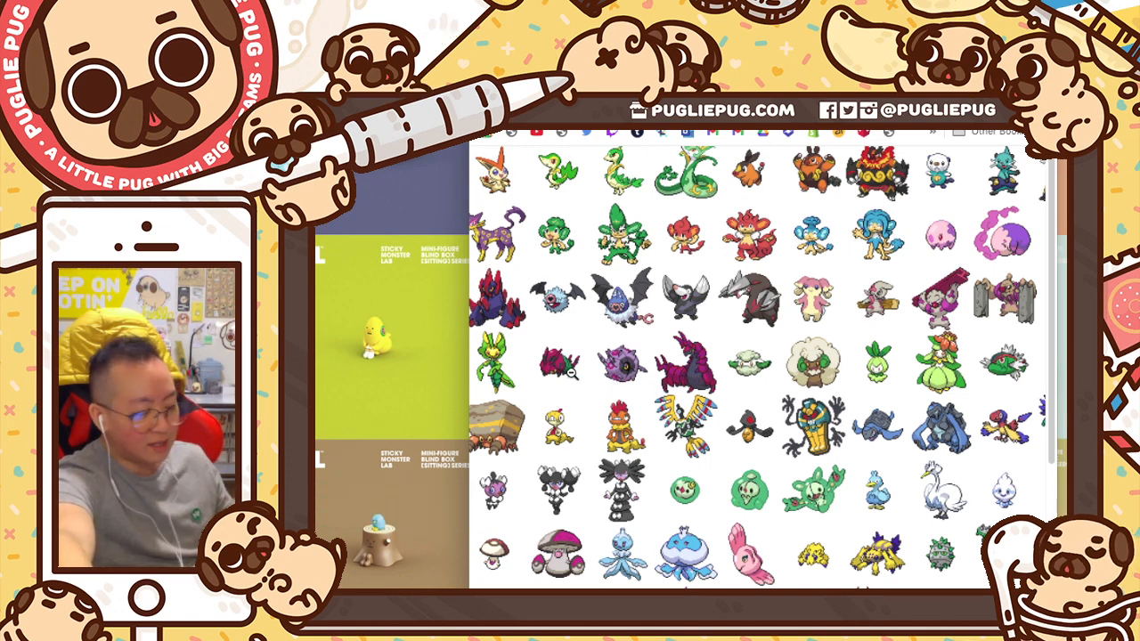
scroll(662, 357, right, 3)
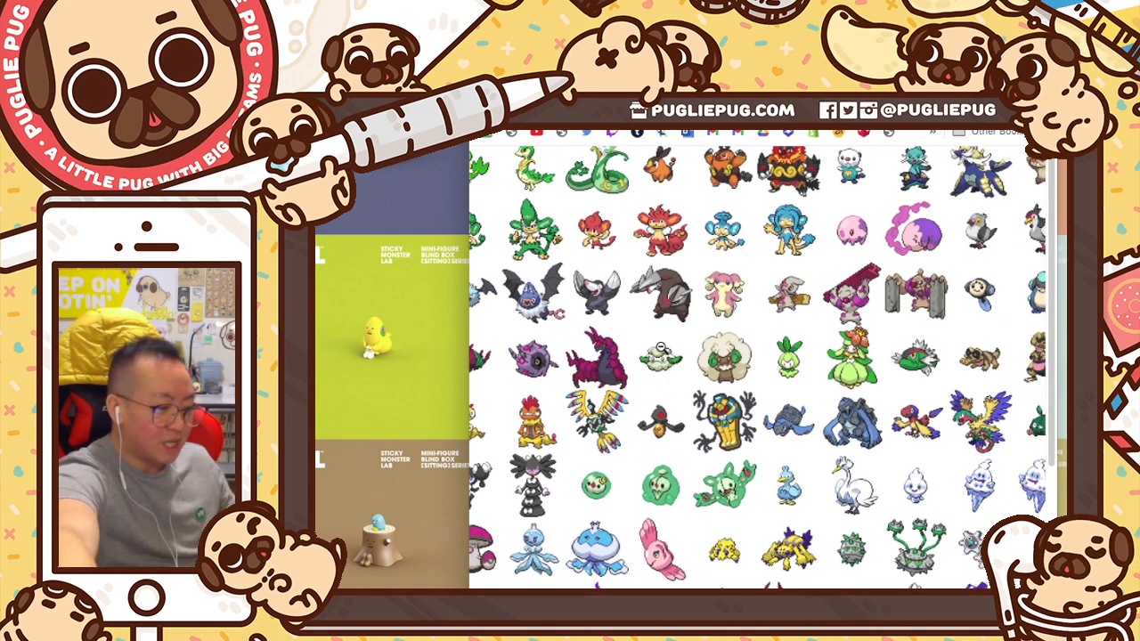
scroll(700, 374, right, 3)
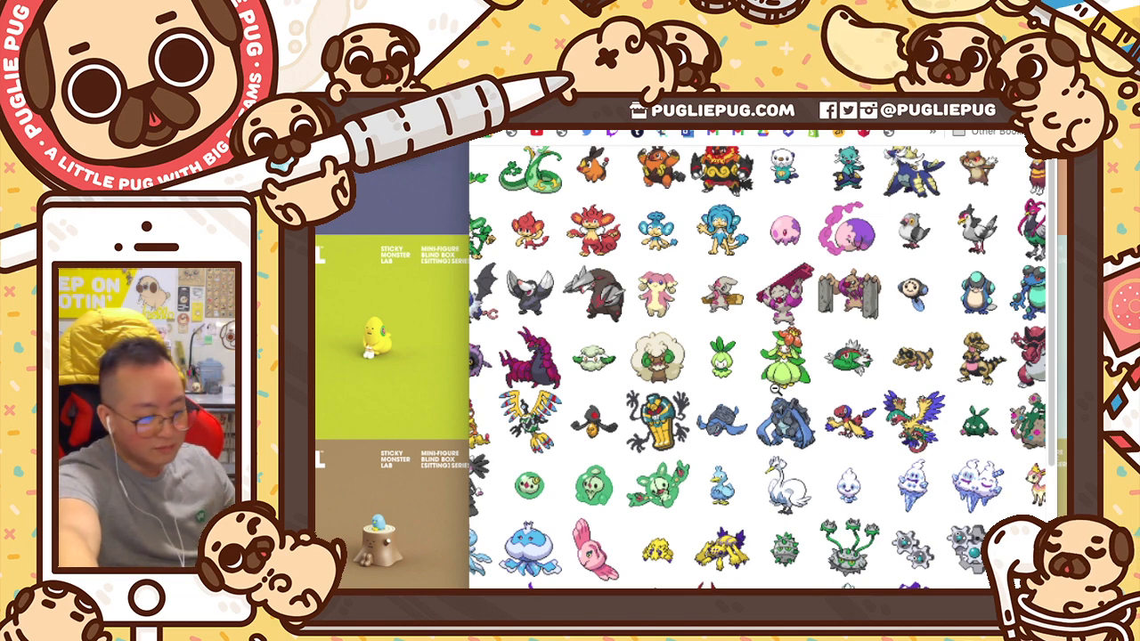
scroll(775, 385, right, 2)
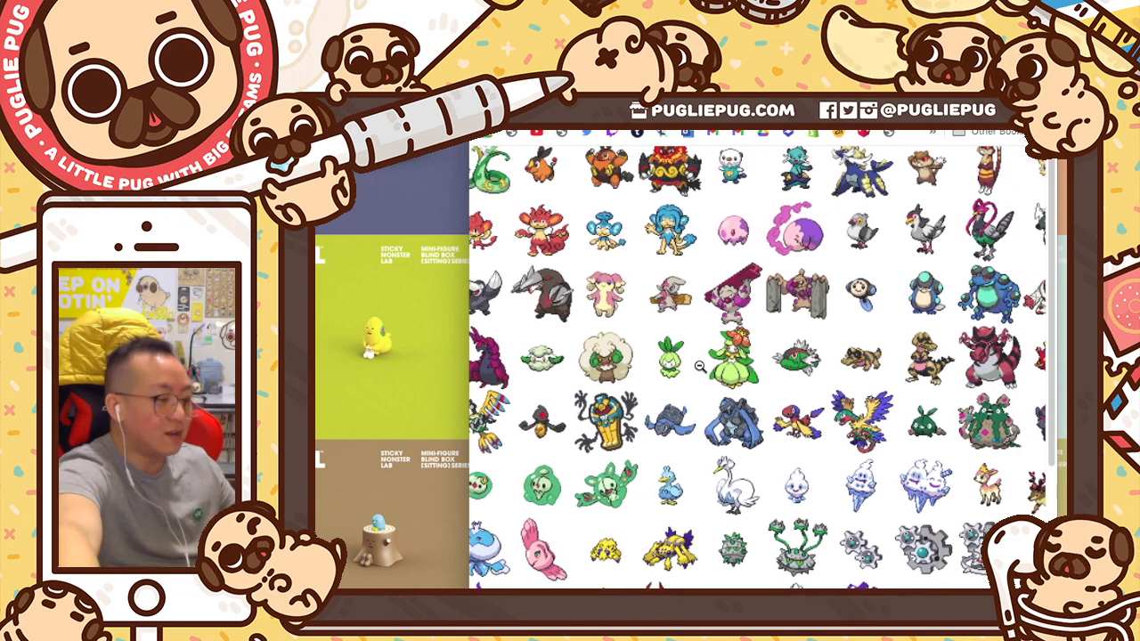
scroll(724, 347, right, 3)
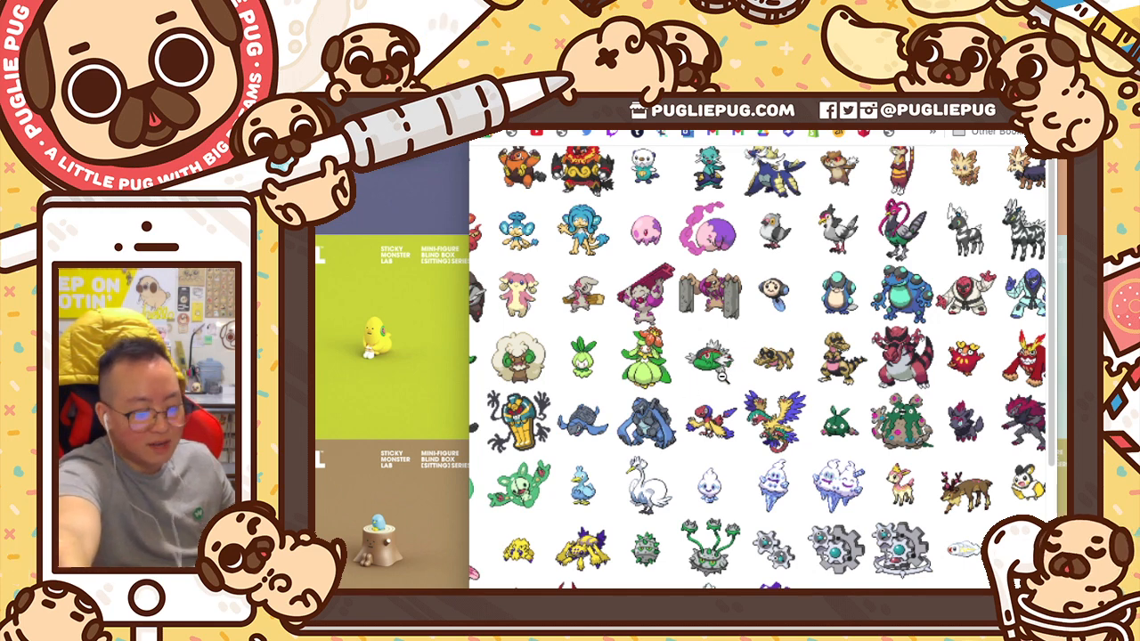
scroll(723, 374, right, 2)
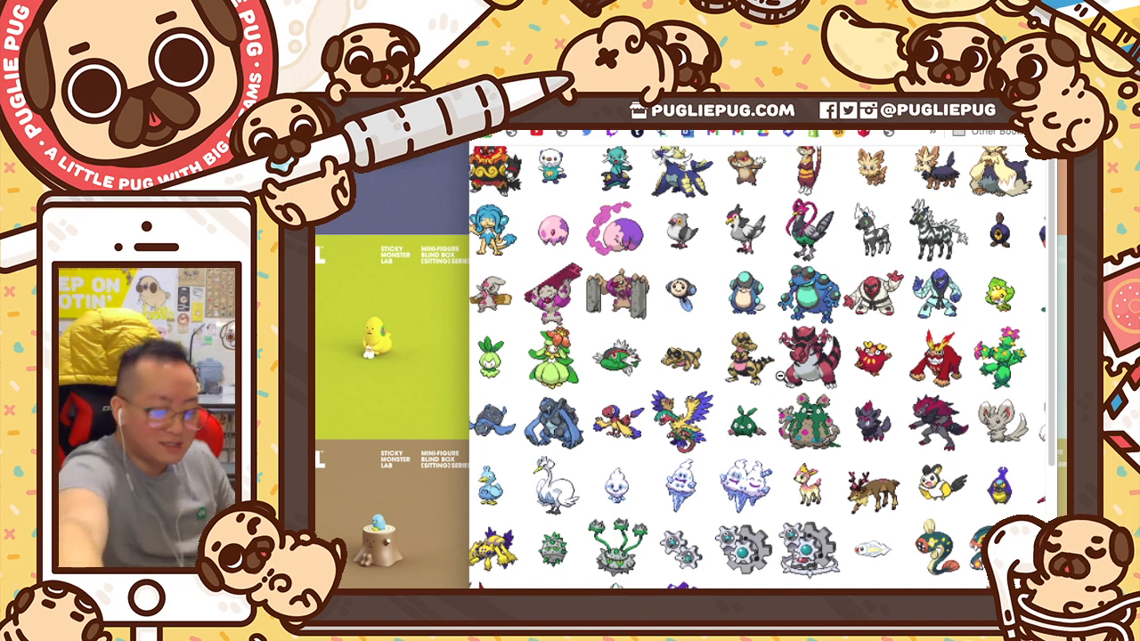
scroll(824, 378, right, 1)
scroll(824, 378, right, 2)
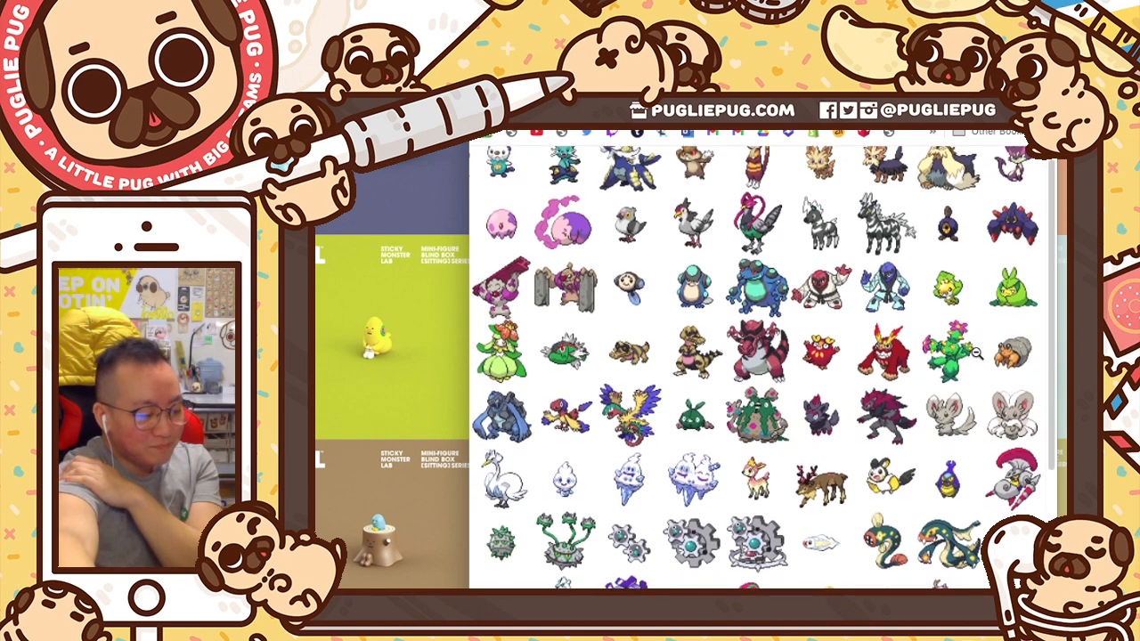
- Compare the Pokemon at the start of the roster's fifth row, from Crustle and Scraggy onward, with the rest of that row
scroll(976, 353, down, 1)
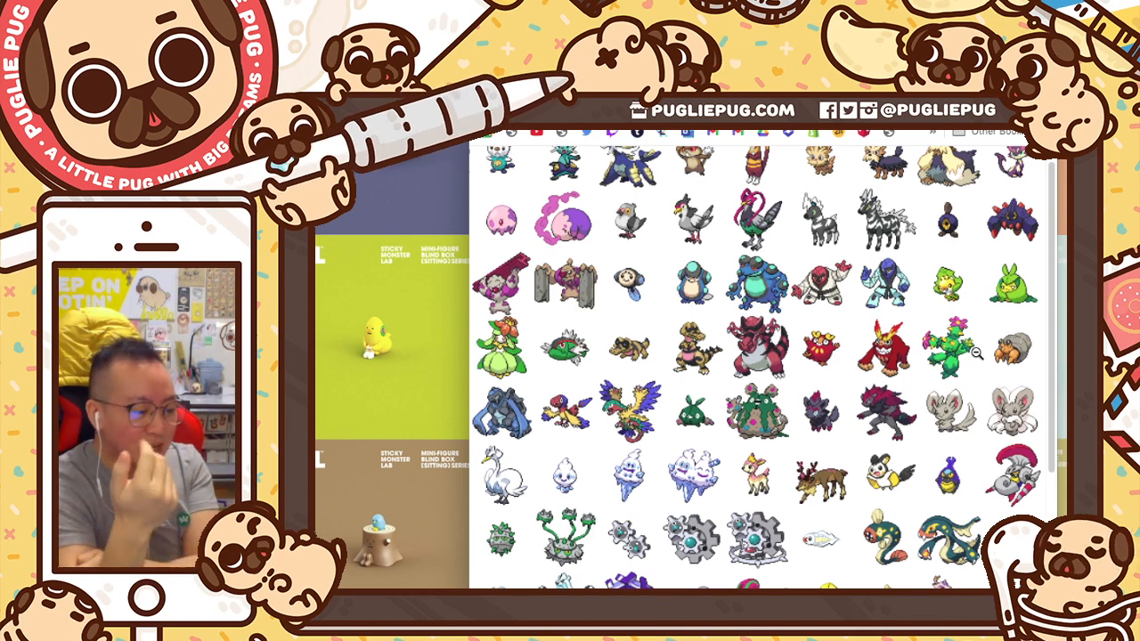
scroll(976, 354, left, 5)
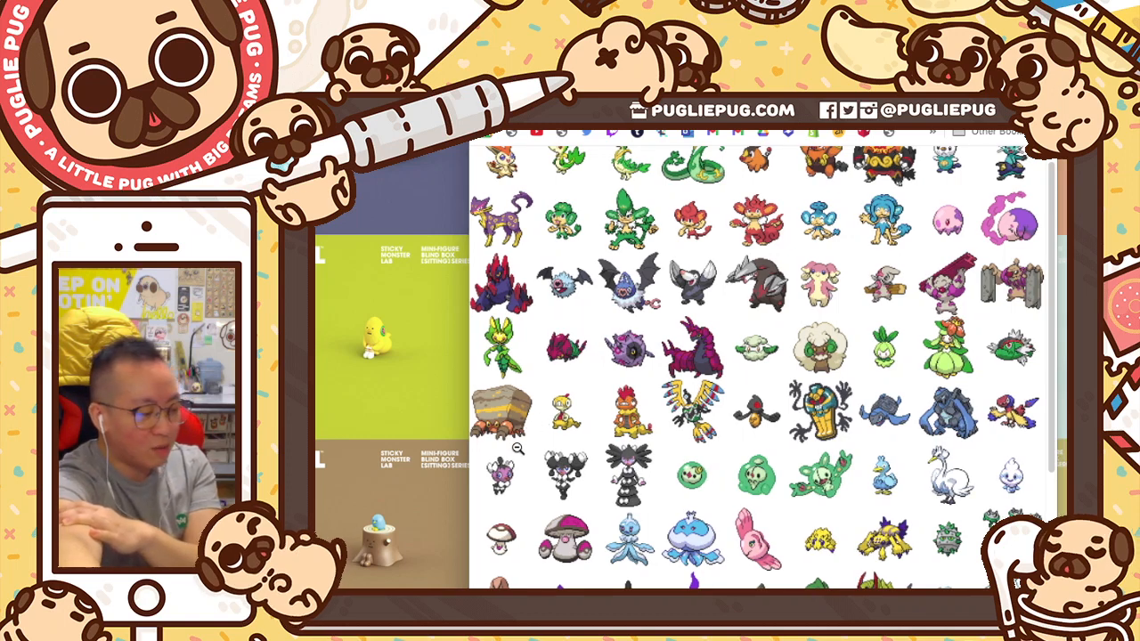
scroll(516, 448, right, 5)
scroll(517, 448, left, 5)
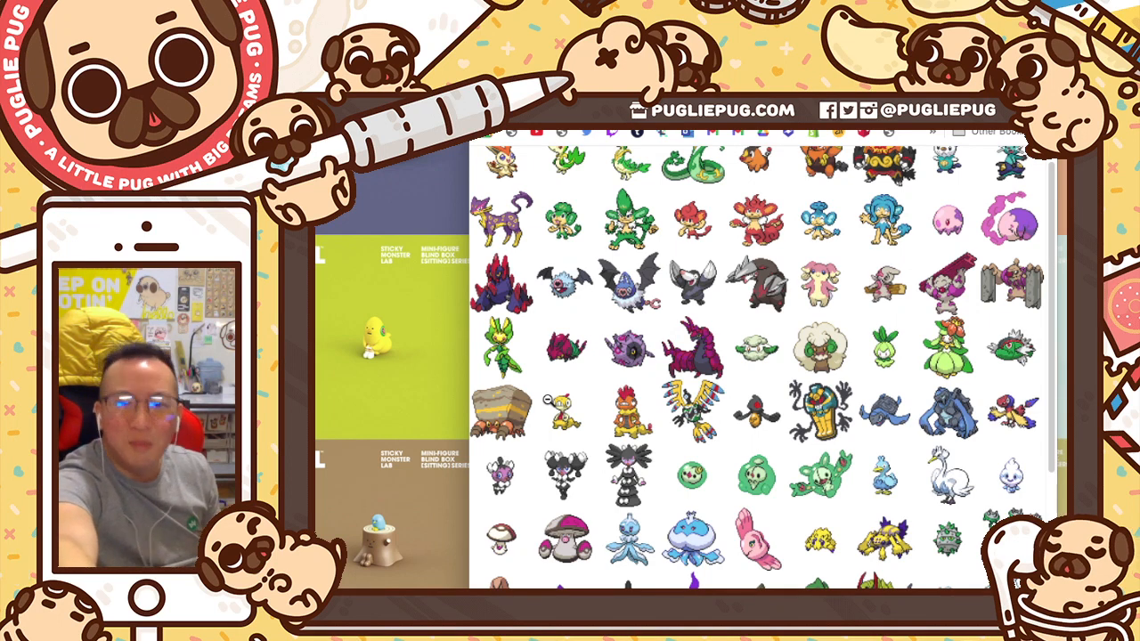
scroll(763, 368, down, 1)
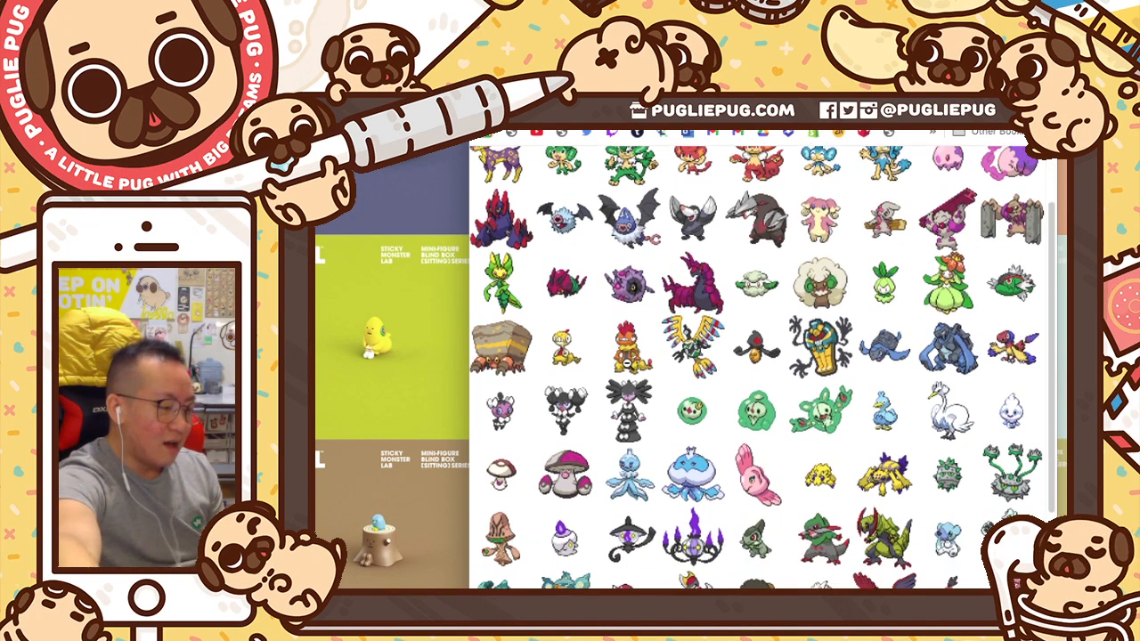
scroll(647, 357, right, 1)
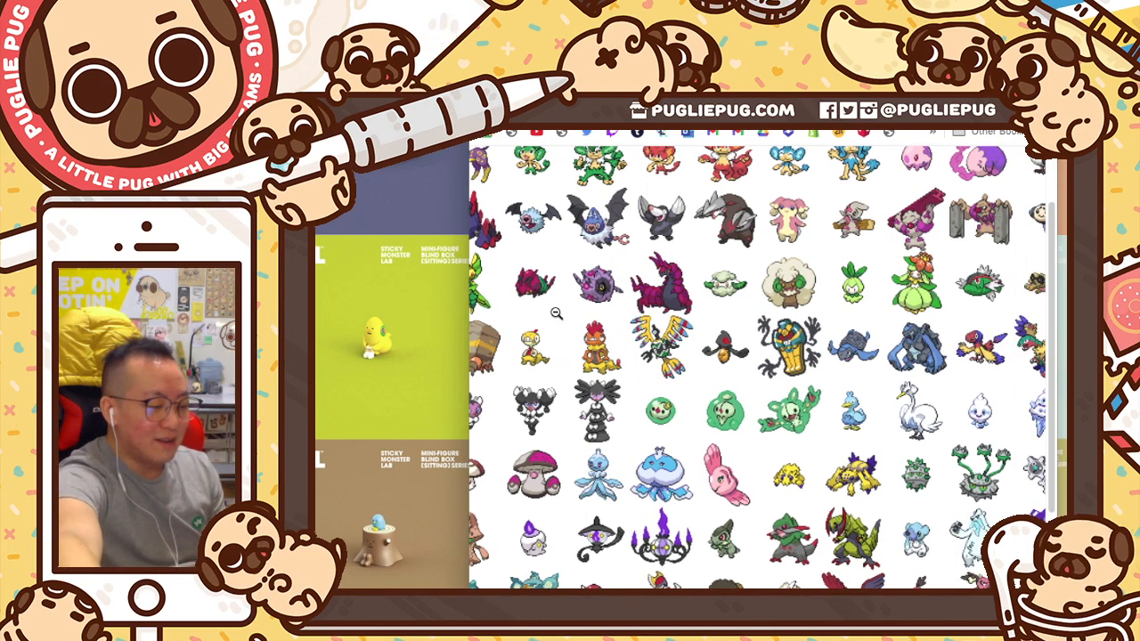
scroll(584, 335, right, 1)
scroll(583, 336, right, 1)
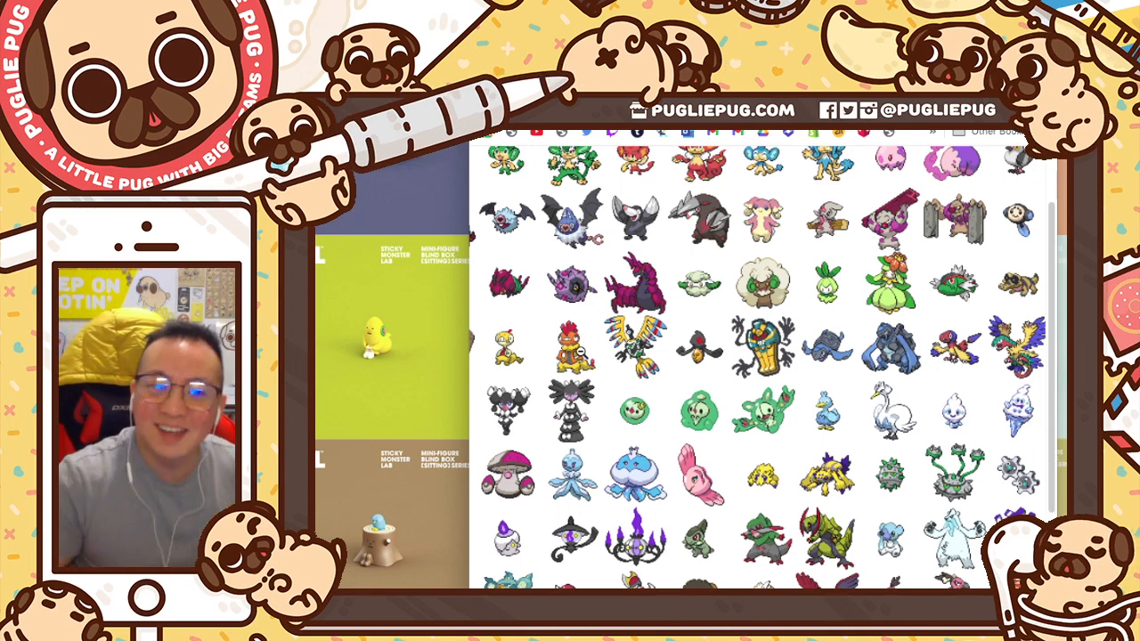
scroll(581, 356, left, 2)
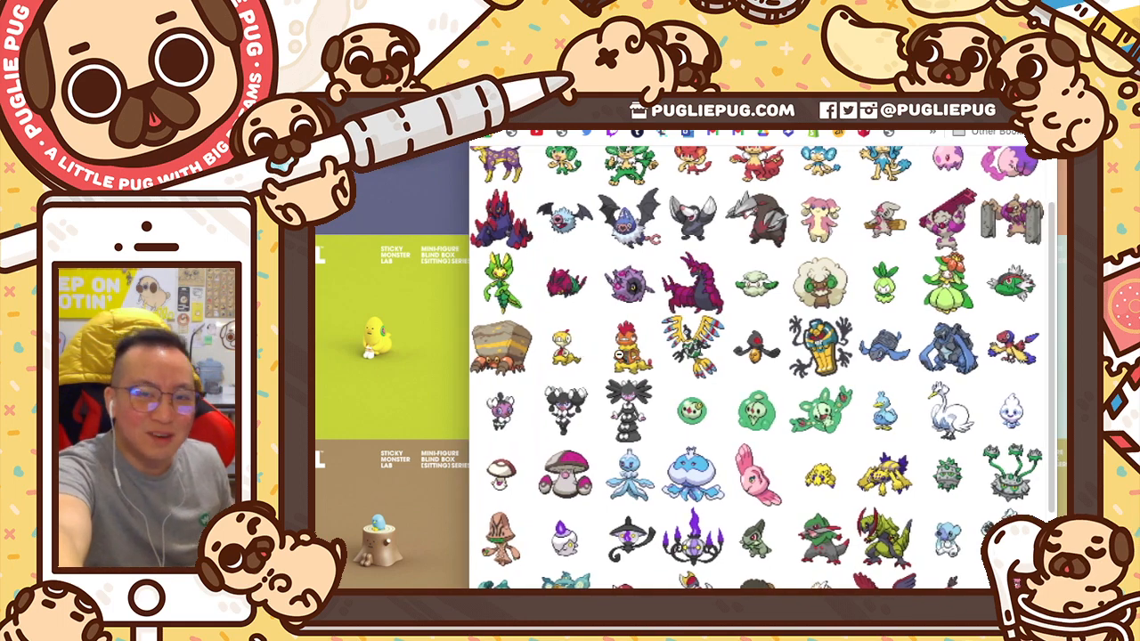
scroll(650, 363, right, 1)
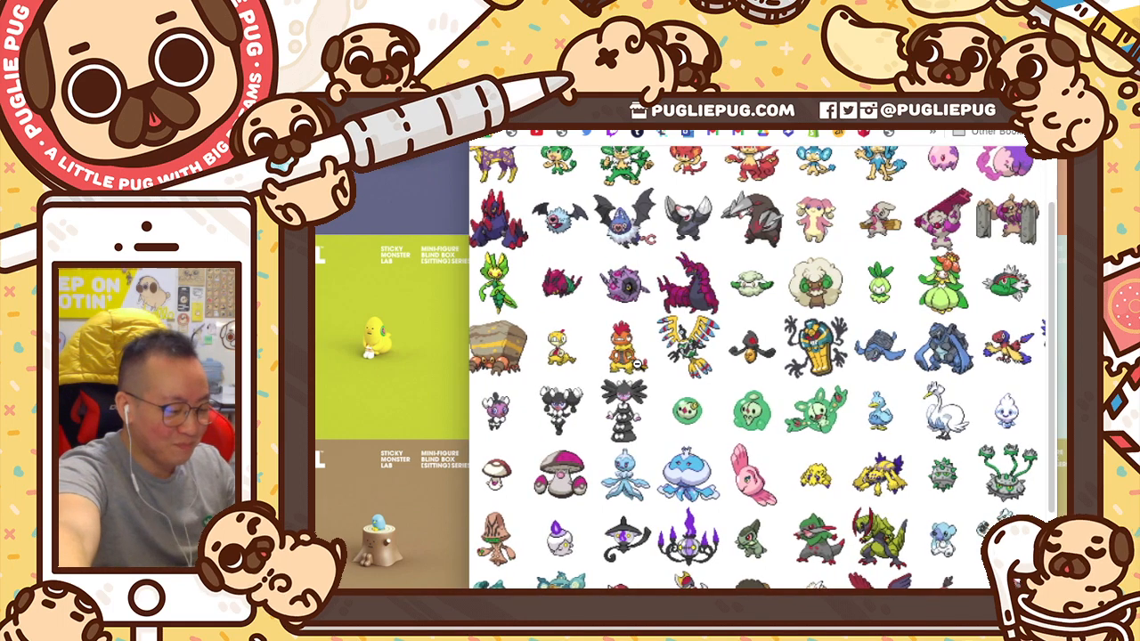
scroll(637, 363, right, 5)
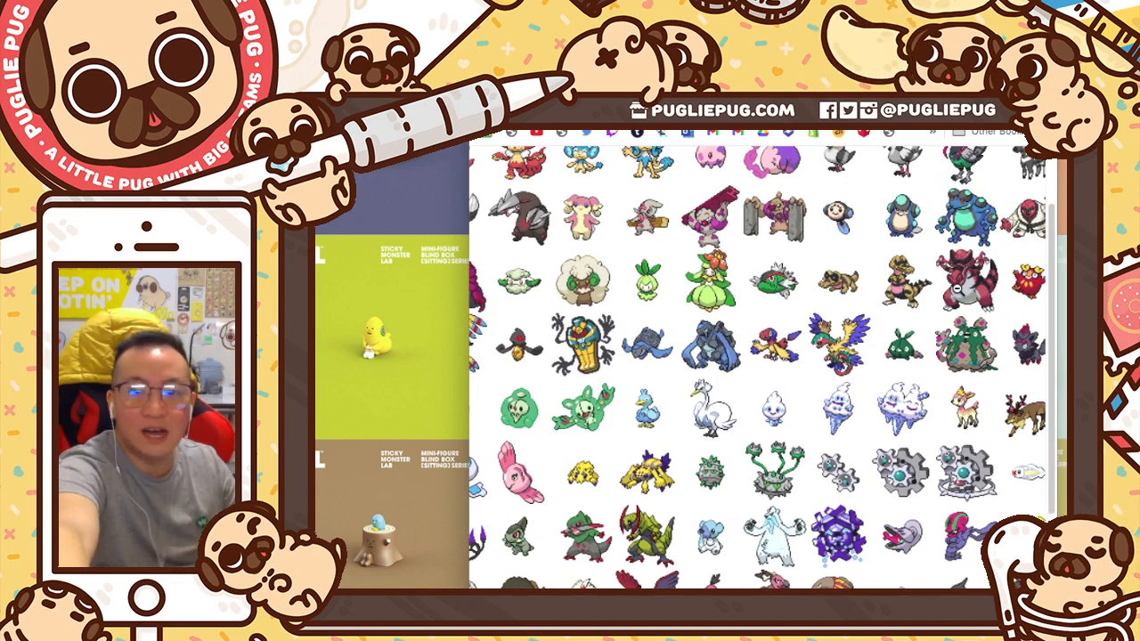
scroll(959, 287, left, 5)
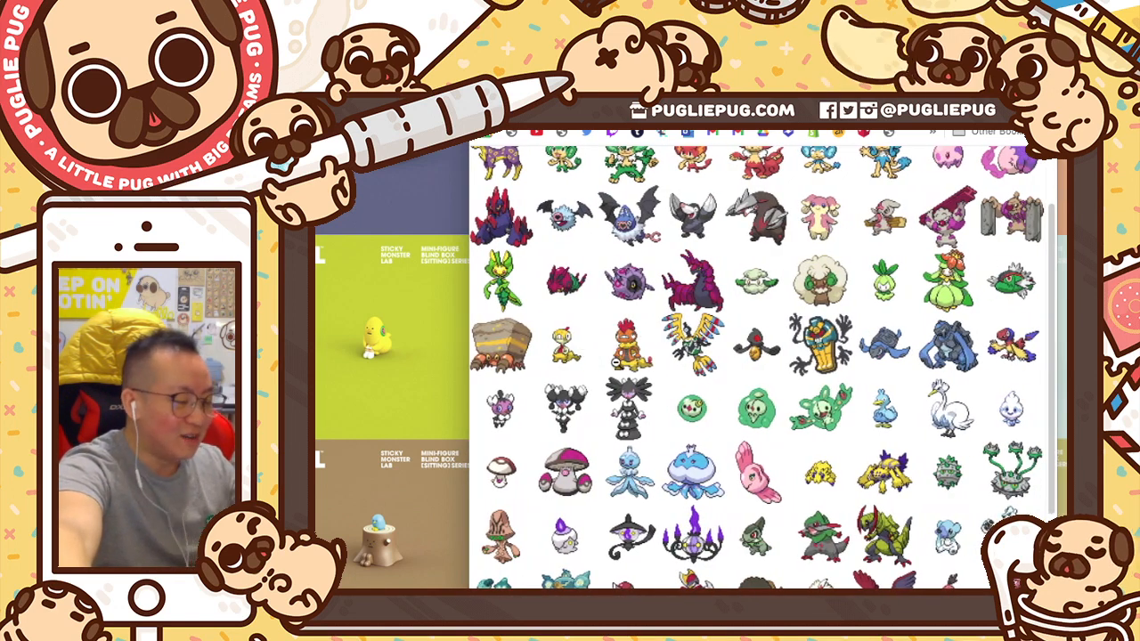
scroll(640, 337, right, 5)
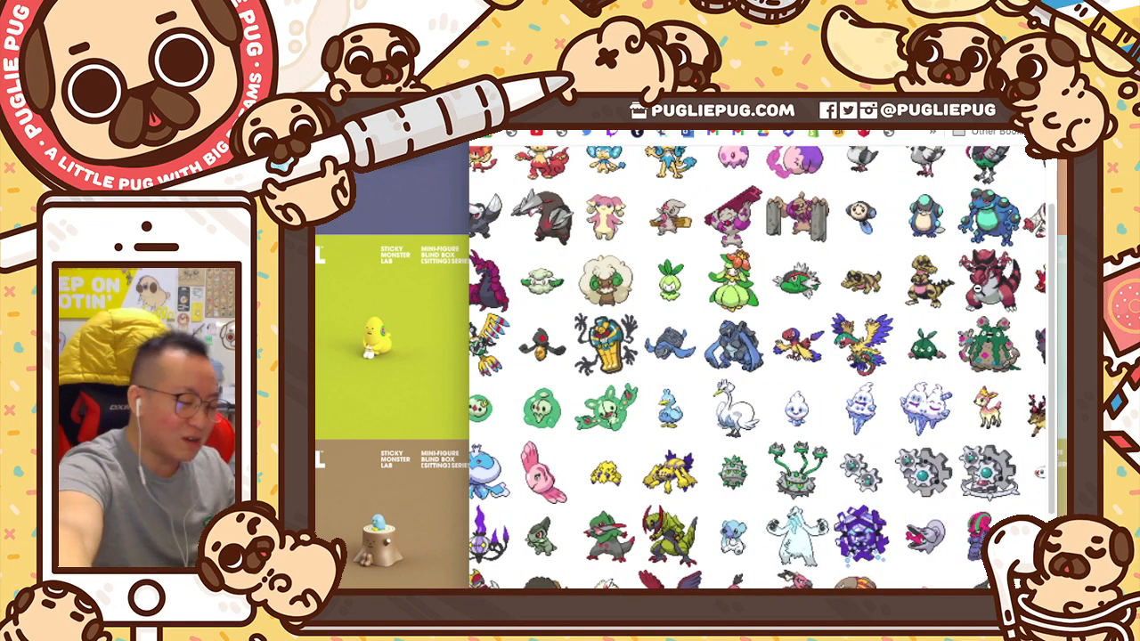
scroll(598, 354, left, 5)
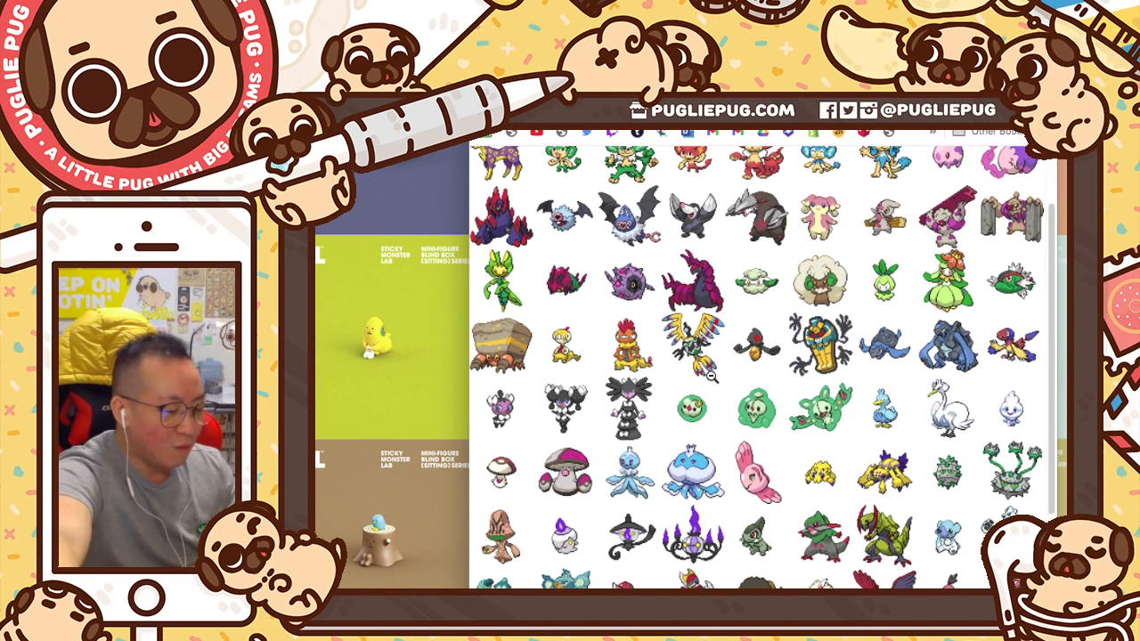
- Examine the fifth row's remaining Pokemon, from Sigilyph and Yamask through to the row's far end
scroll(717, 347, right, 1)
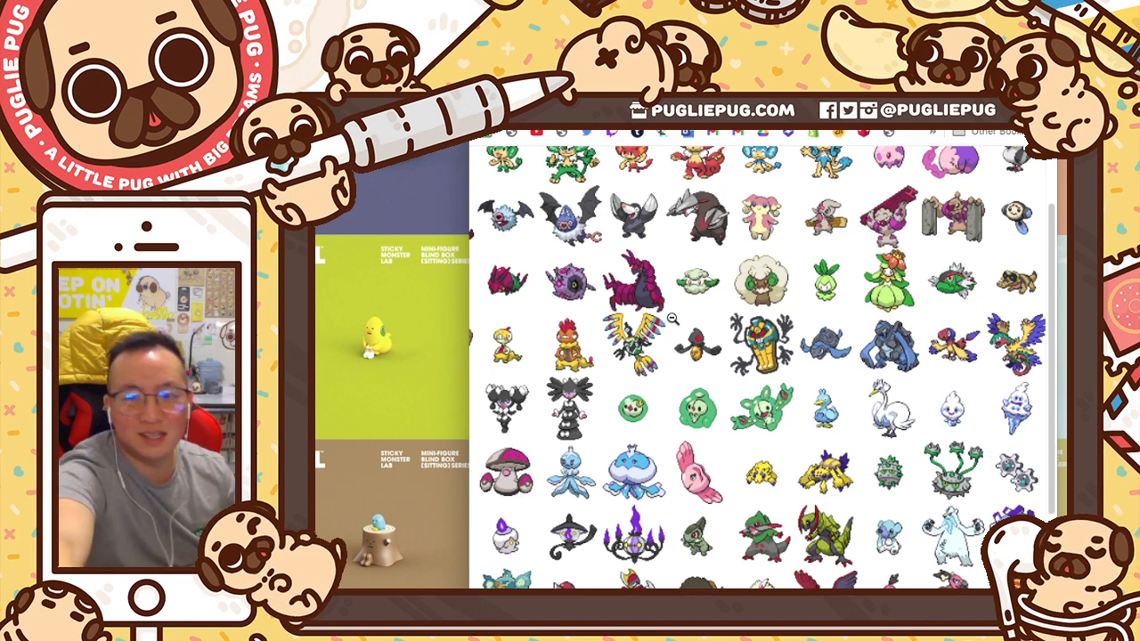
scroll(677, 320, right, 3)
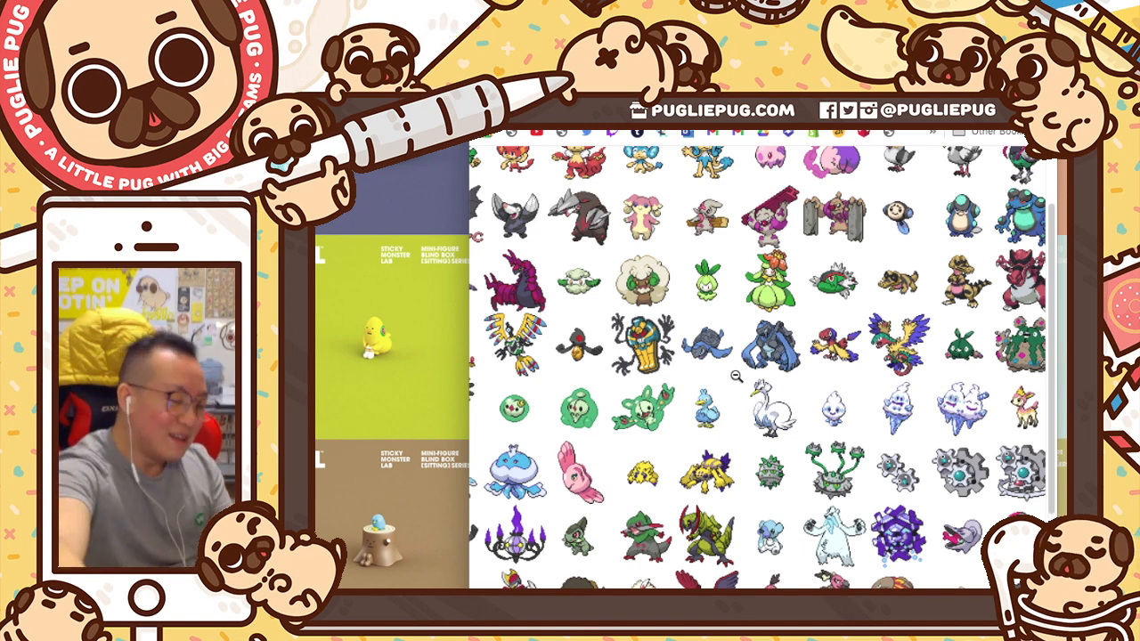
scroll(736, 377, right, 3)
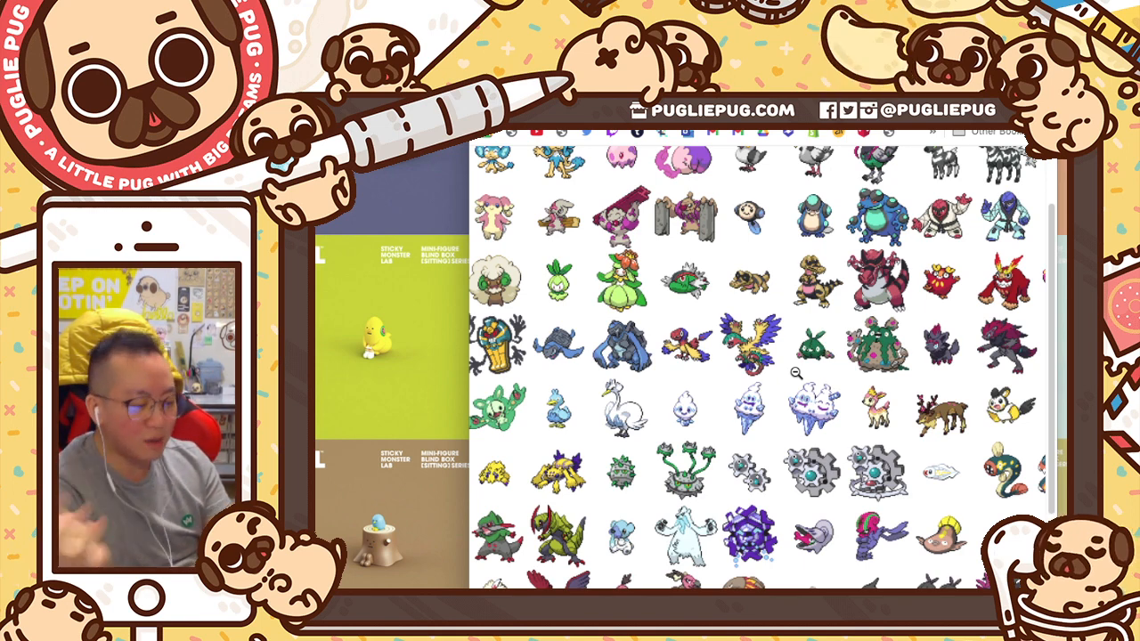
scroll(796, 373, right, 3)
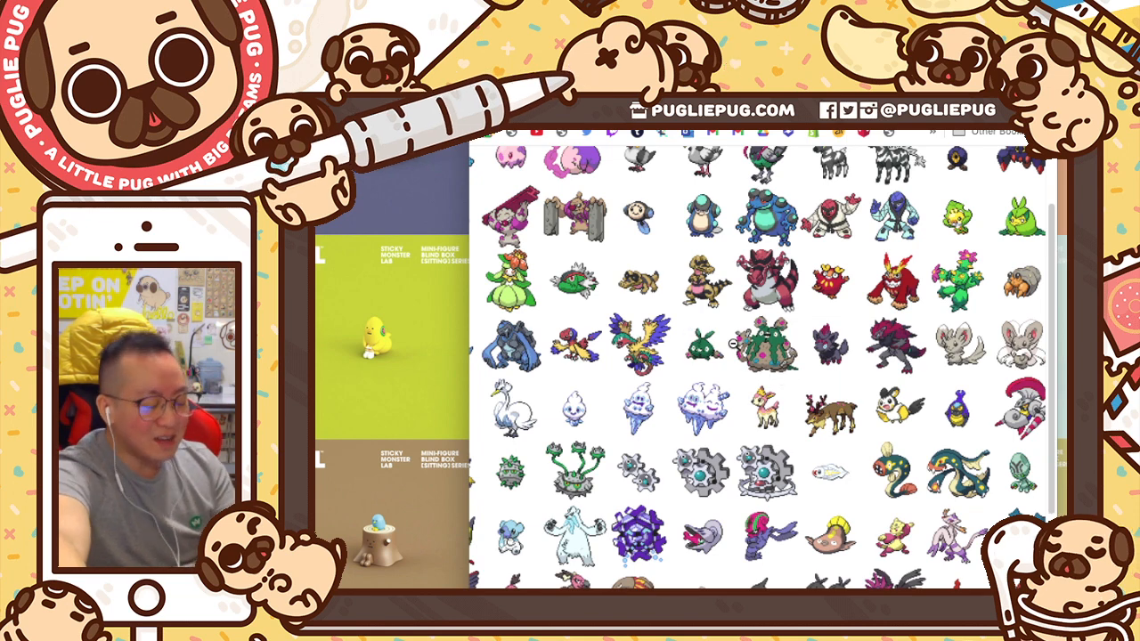
scroll(715, 354, right, 1)
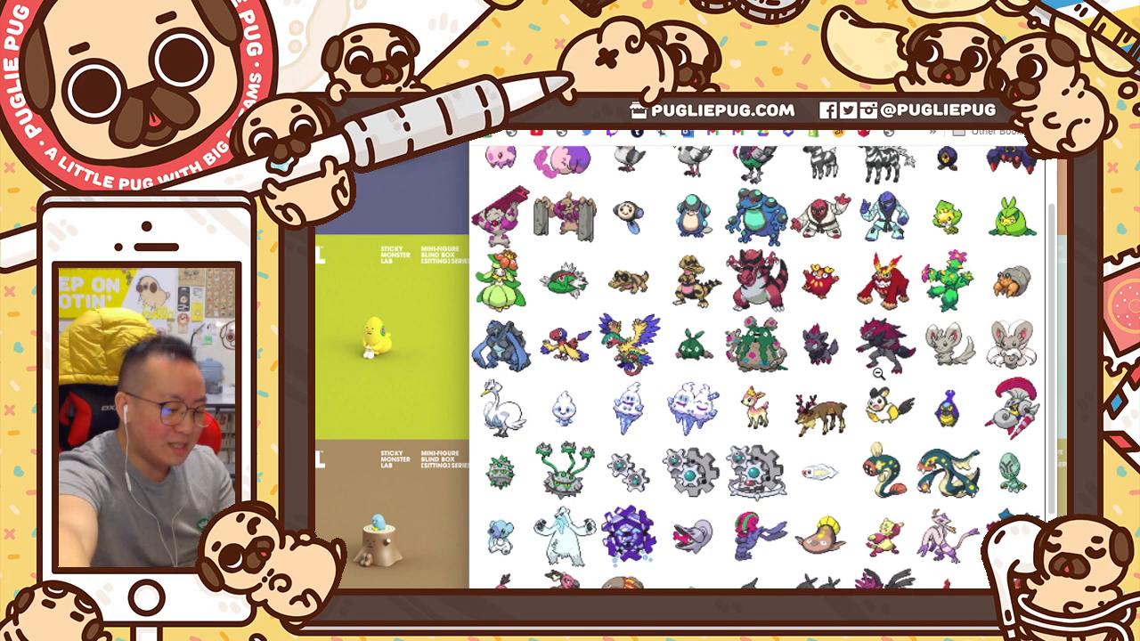
- Compare the Pokemon at the far end of the roster's fifth row, around Minccino and Cinccino, with those at the row starts
scroll(873, 377, down, 1)
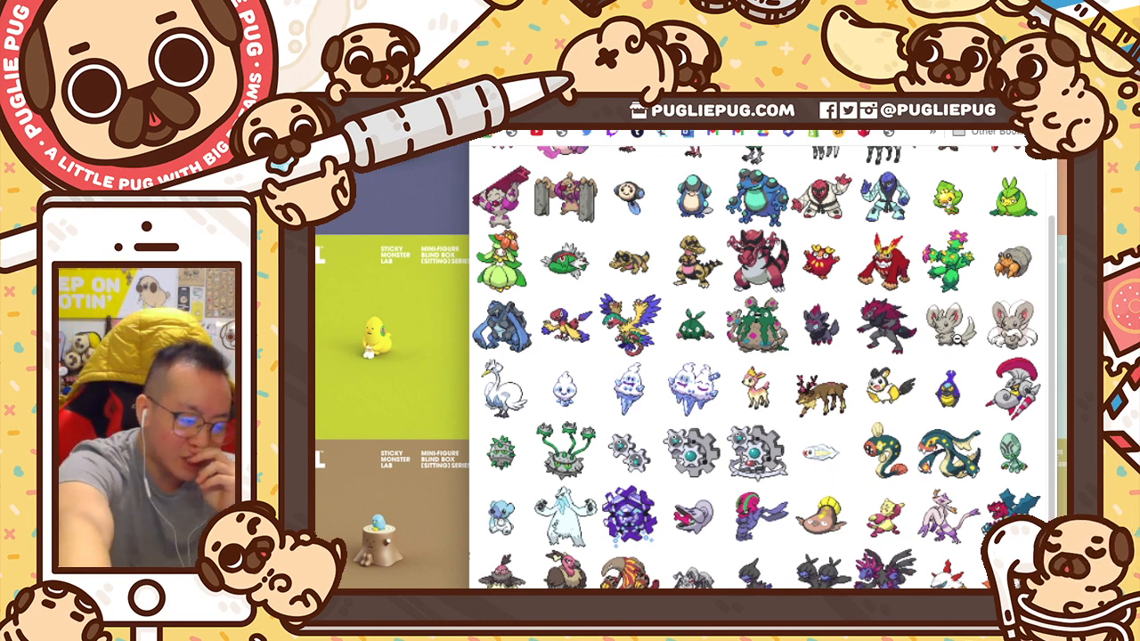
scroll(757, 365, left, 5)
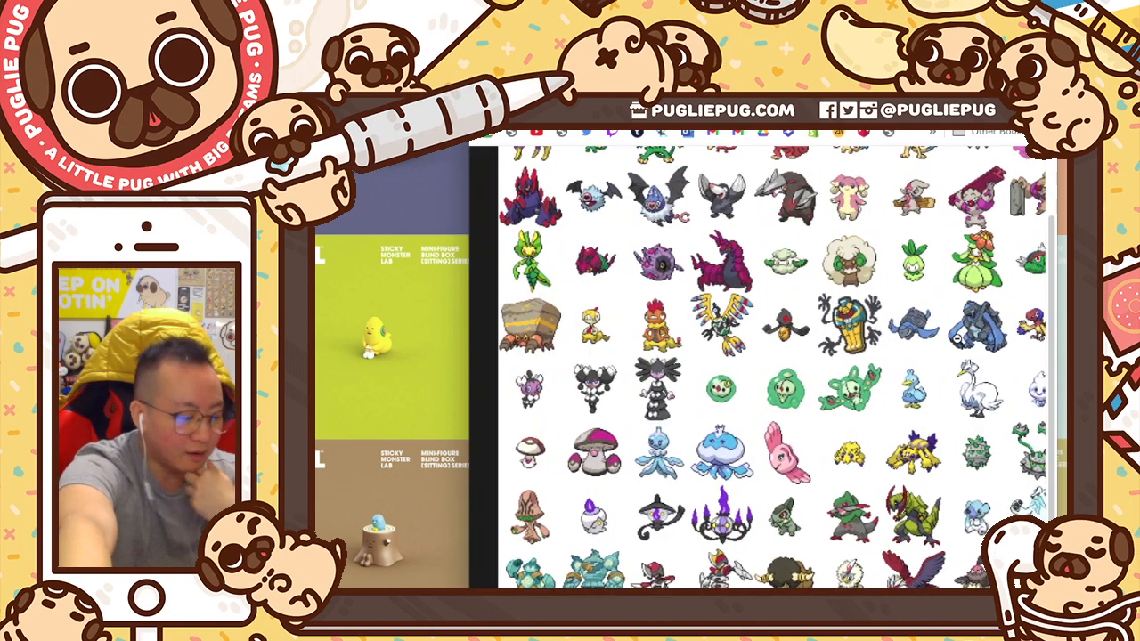
scroll(757, 365, right, 1)
scroll(757, 365, right, 8)
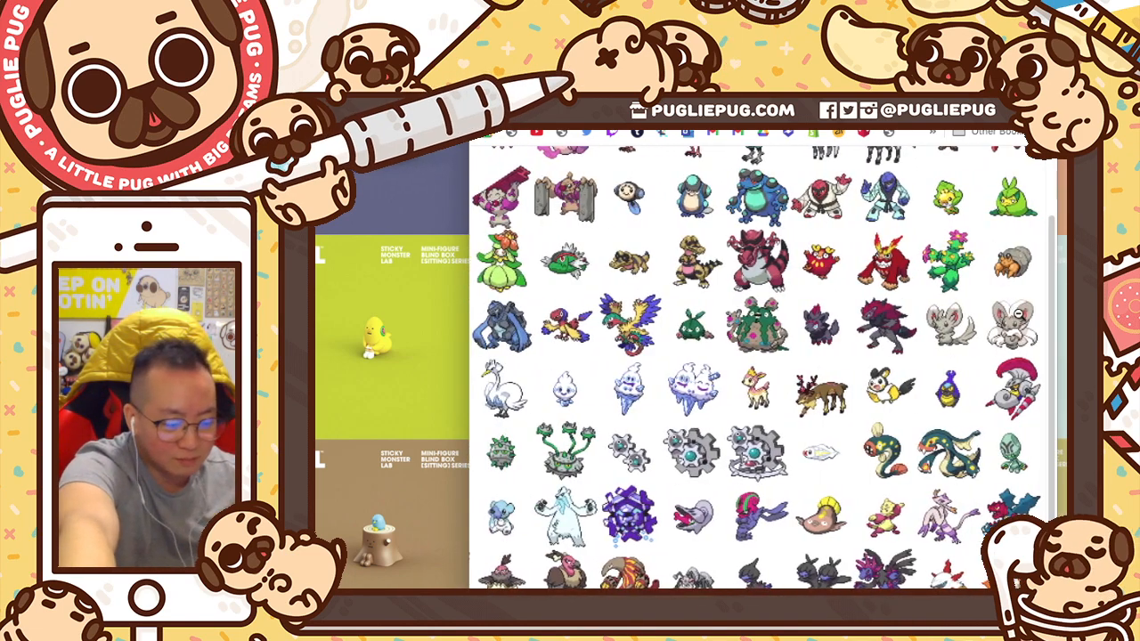
scroll(757, 365, left, 7)
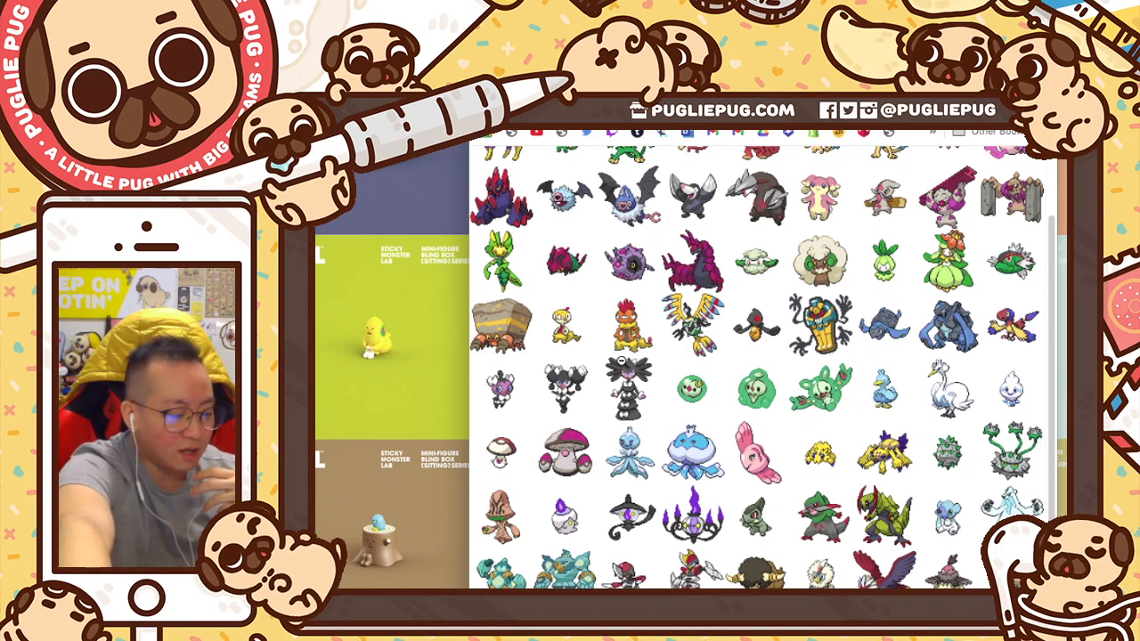
- Examine the roster's sixth row from Gothita and Solosis through Ducklett, Swanna and the Vanillite line
scroll(644, 387, down, 1)
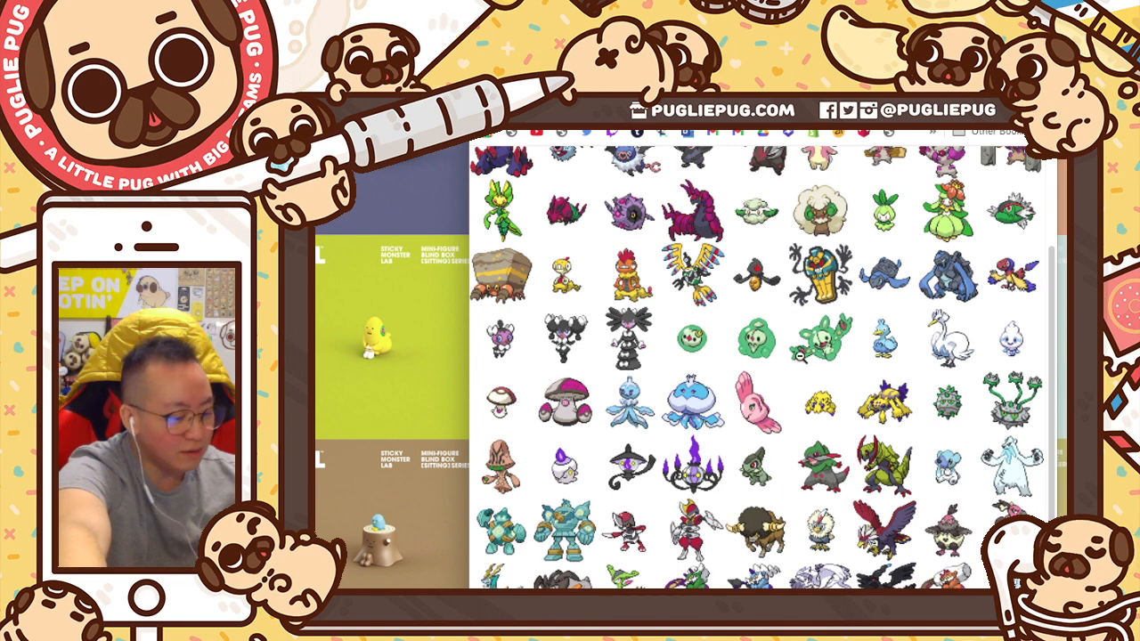
scroll(799, 354, right, 2)
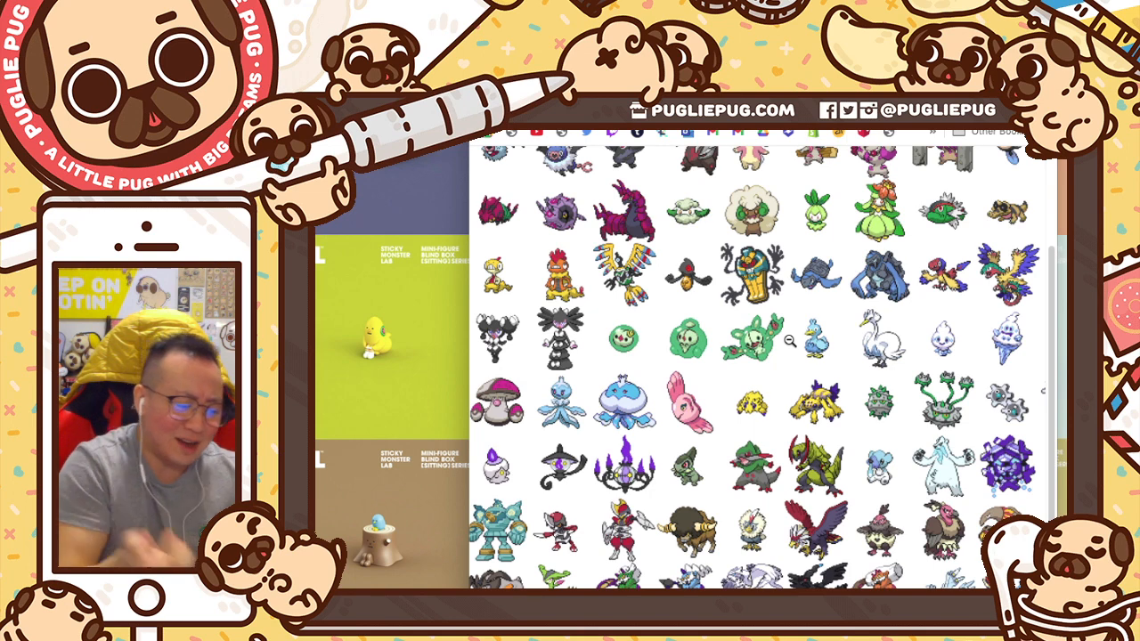
scroll(789, 340, right, 5)
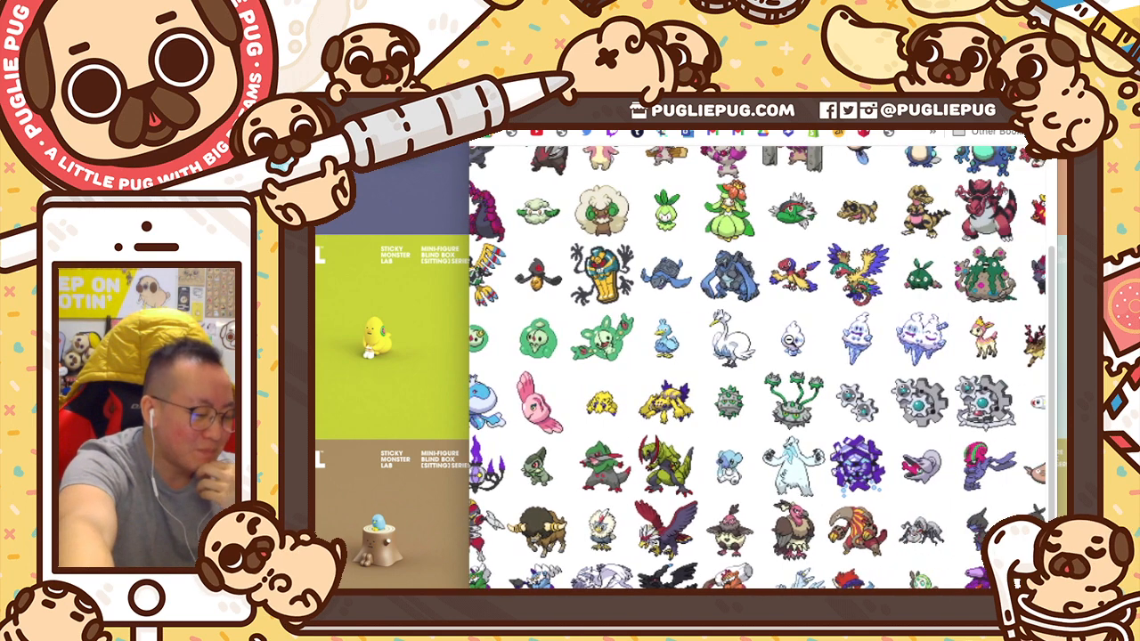
scroll(667, 341, right, 2)
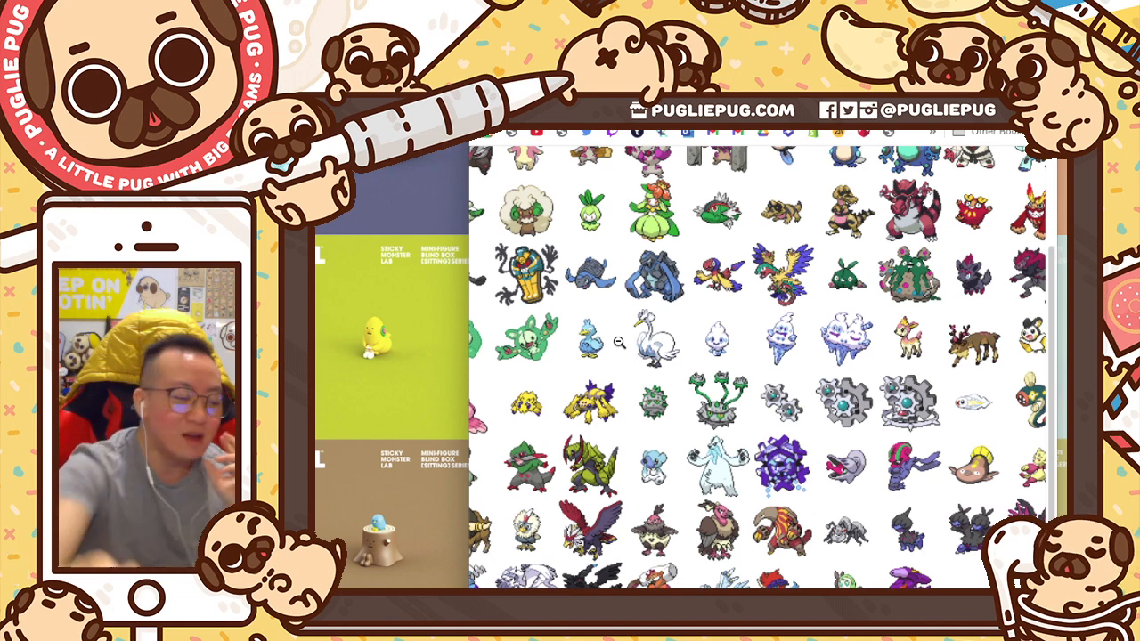
scroll(618, 343, right, 2)
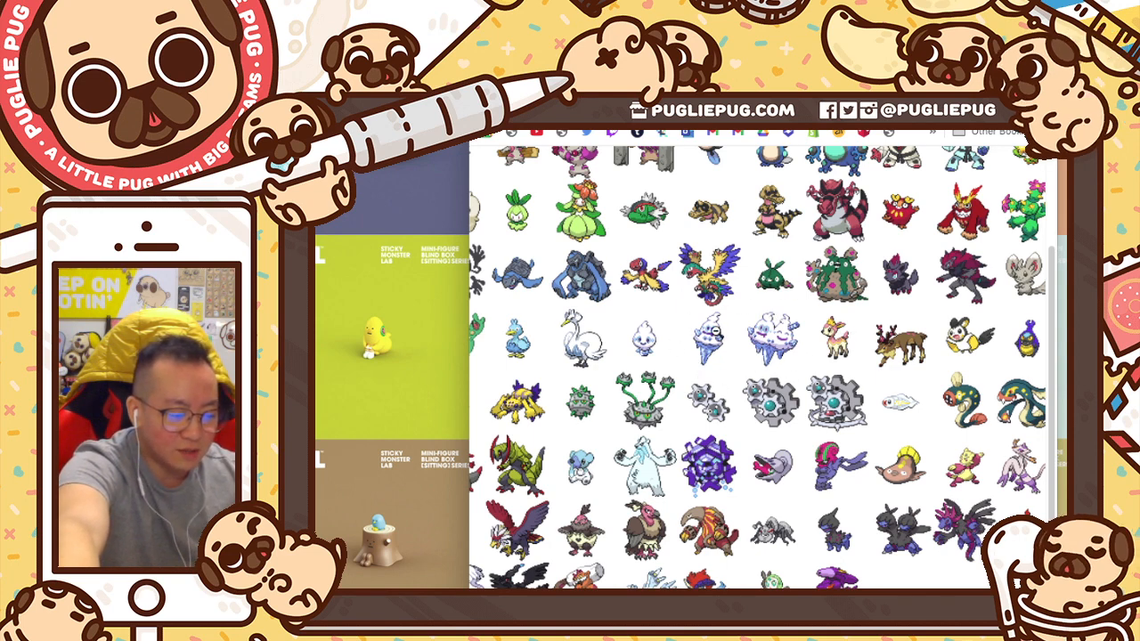
- Examine the sixth row's remaining Pokemon, from Deerling and Emolga through to Escavalier at the row's far end
scroll(799, 361, right, 2)
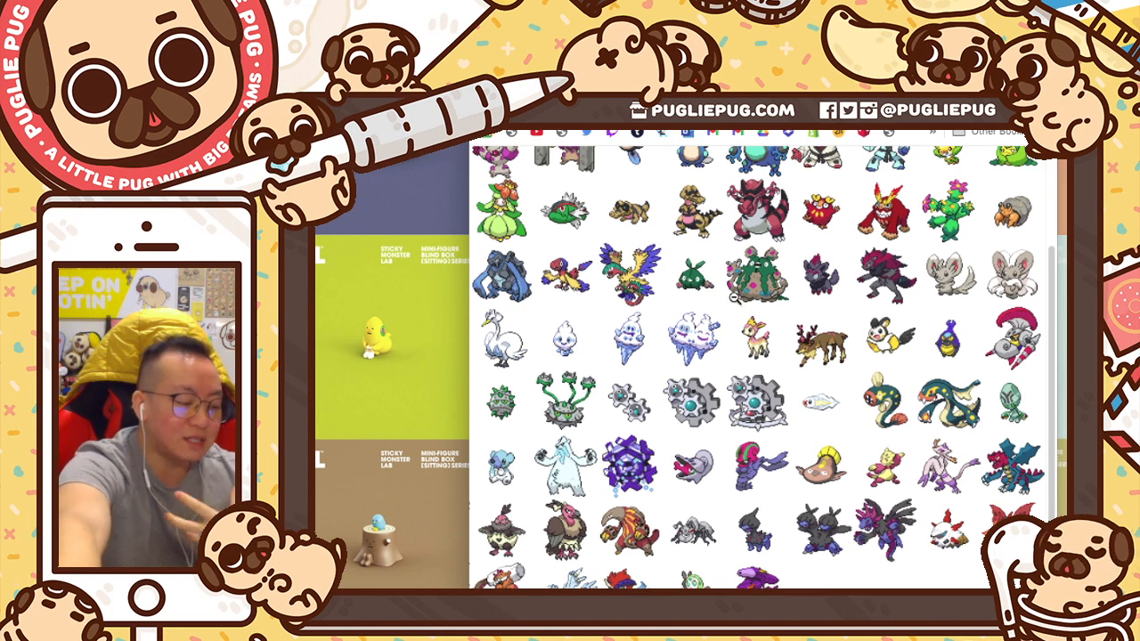
scroll(807, 314, down, 1)
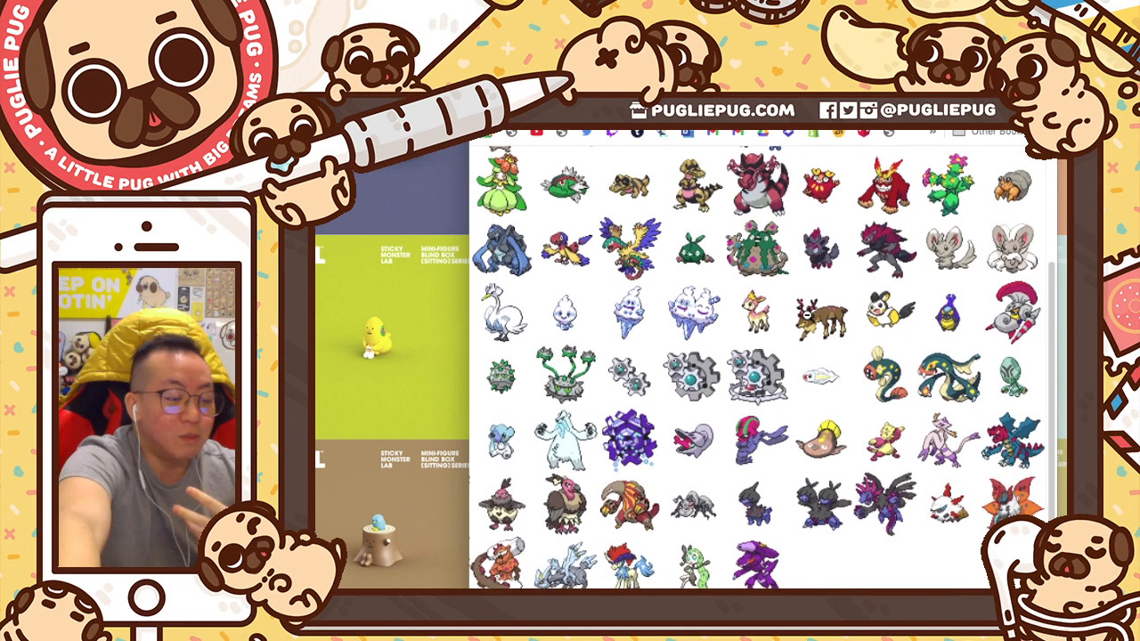
scroll(807, 313, down, 1)
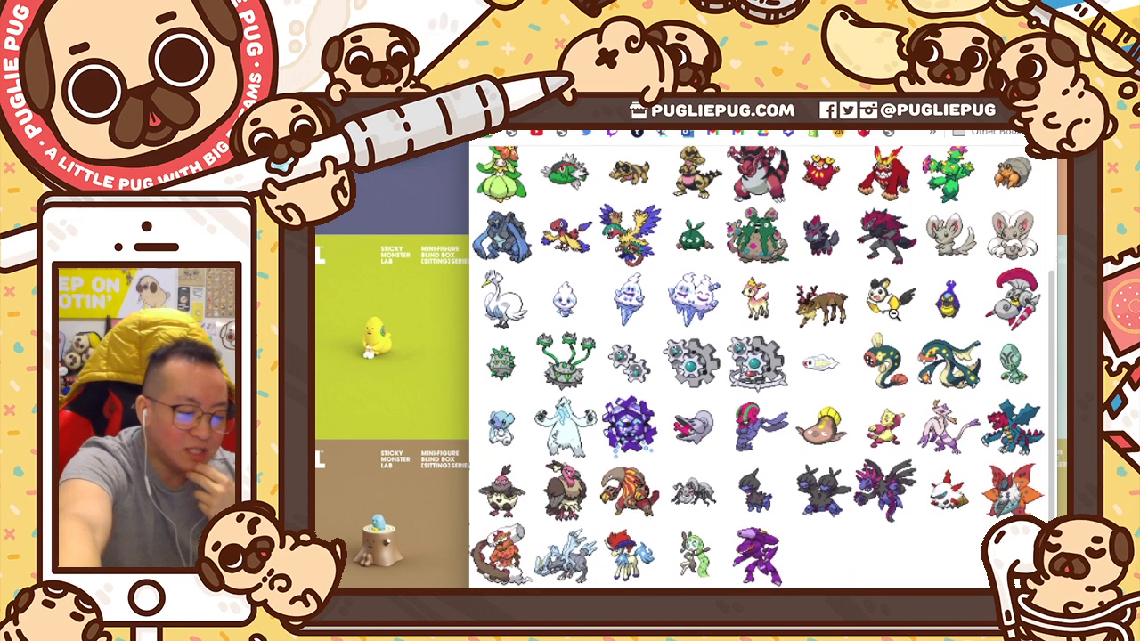
scroll(971, 308, up, 3)
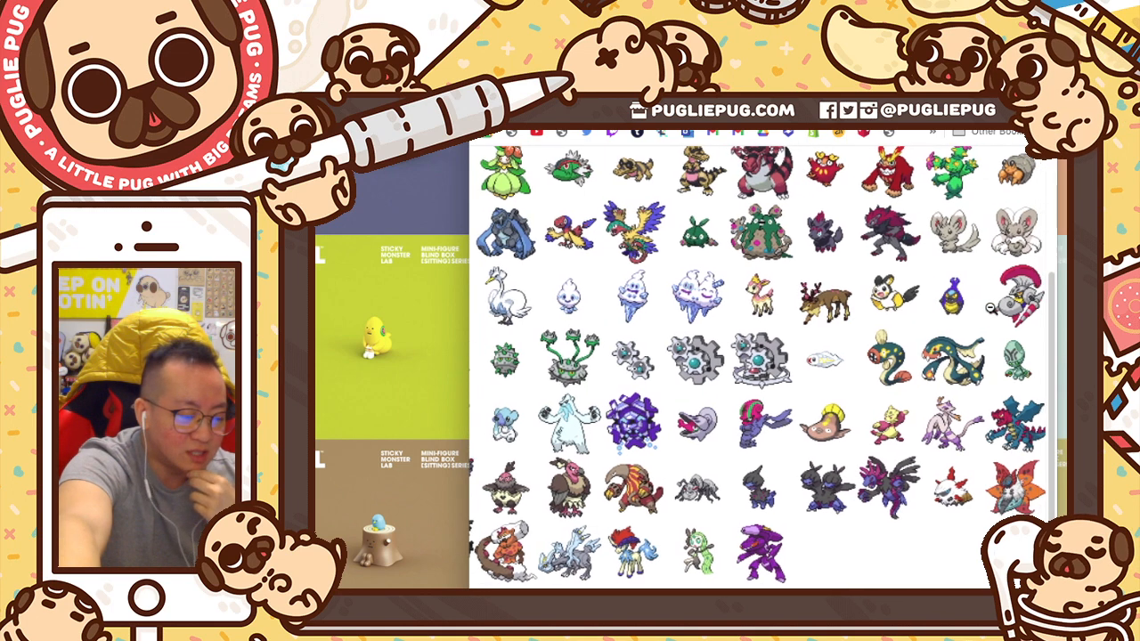
scroll(991, 308, down, 3)
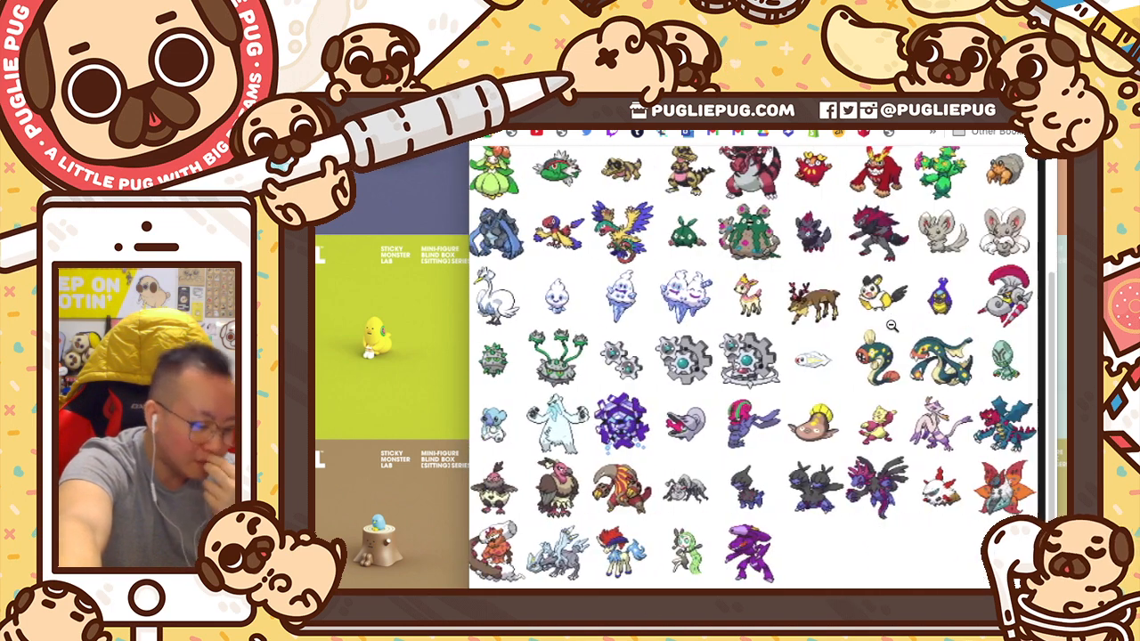
- Return to the start of the roster's seventh row and examine Foongus, Amoonguss, Frillish, Jellicent, Alomomola, Joltik and Galvantula
scroll(572, 381, up, 3)
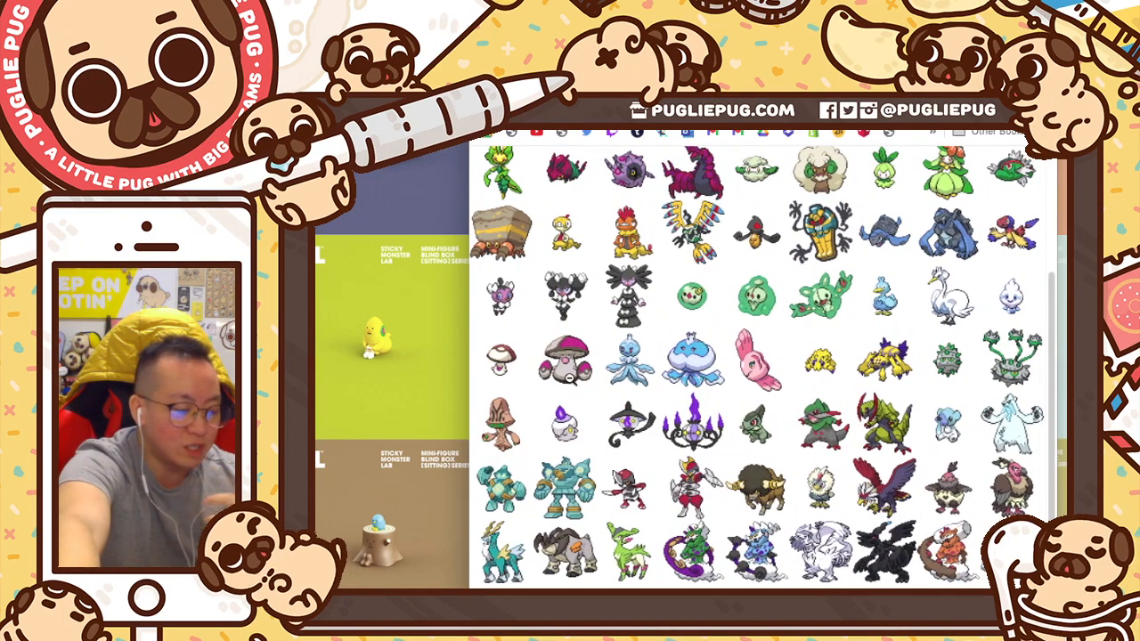
scroll(570, 378, right, 1)
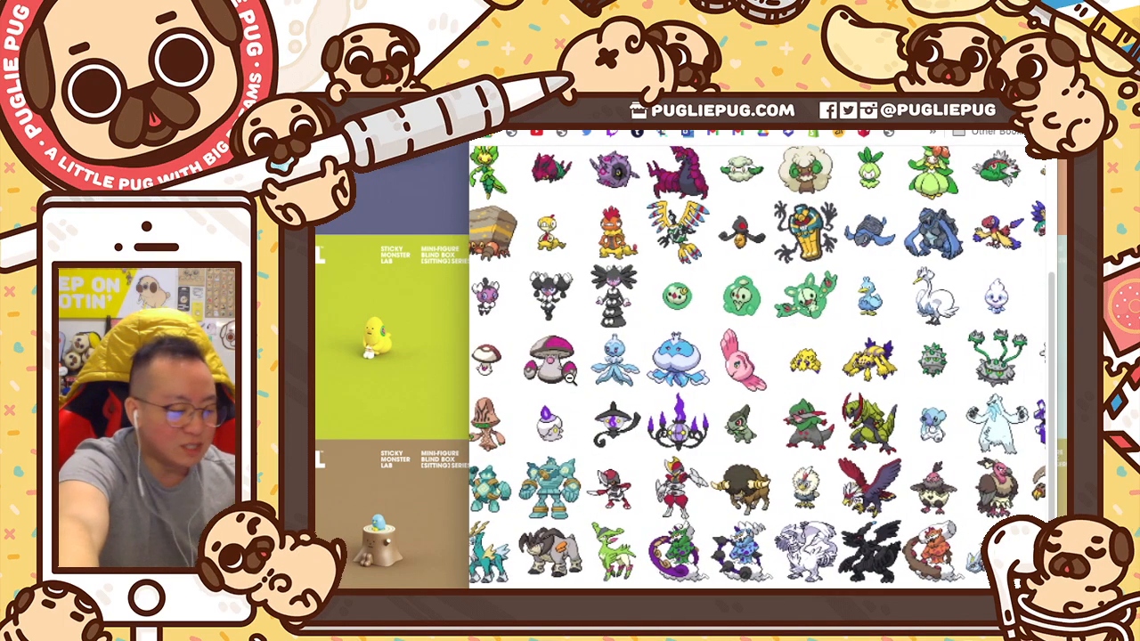
scroll(571, 379, left, 1)
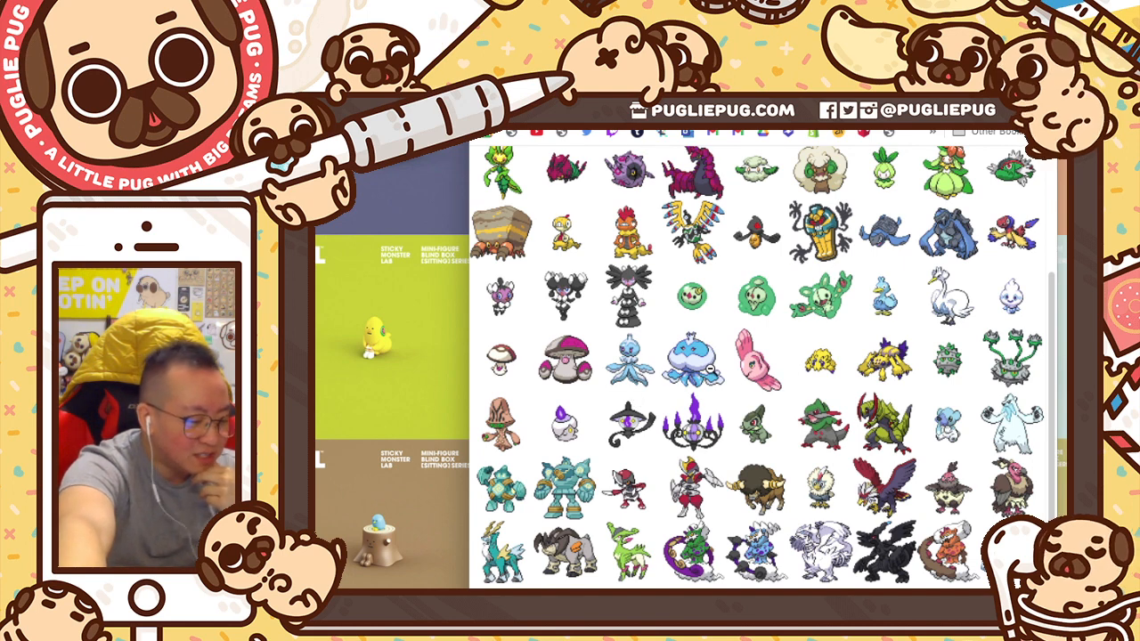
scroll(713, 375, right, 1)
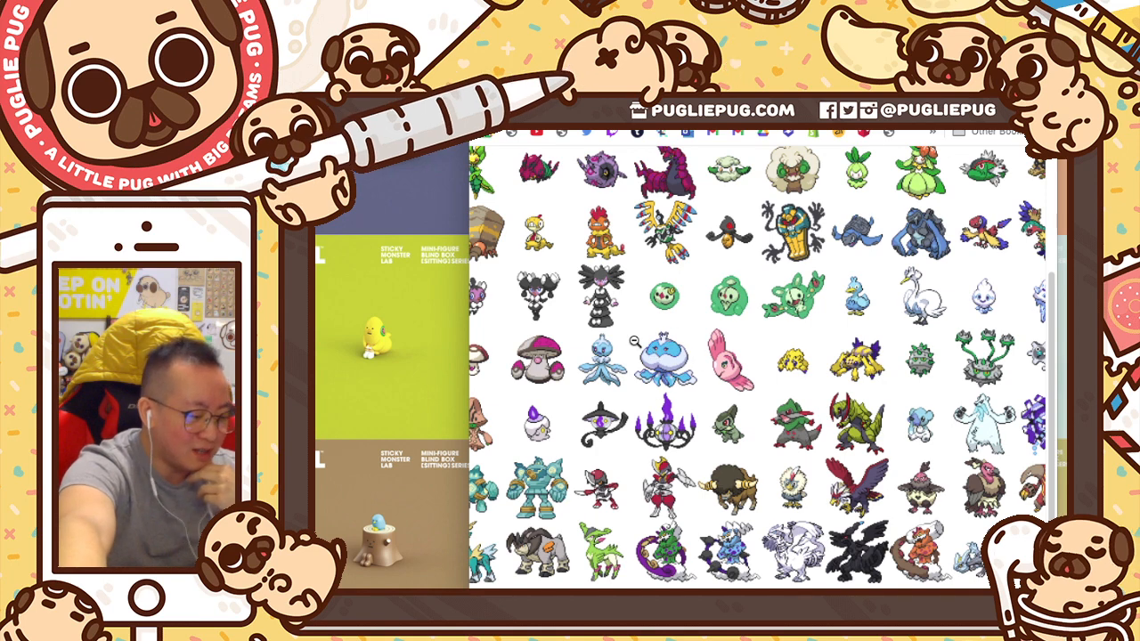
scroll(659, 346, right, 1)
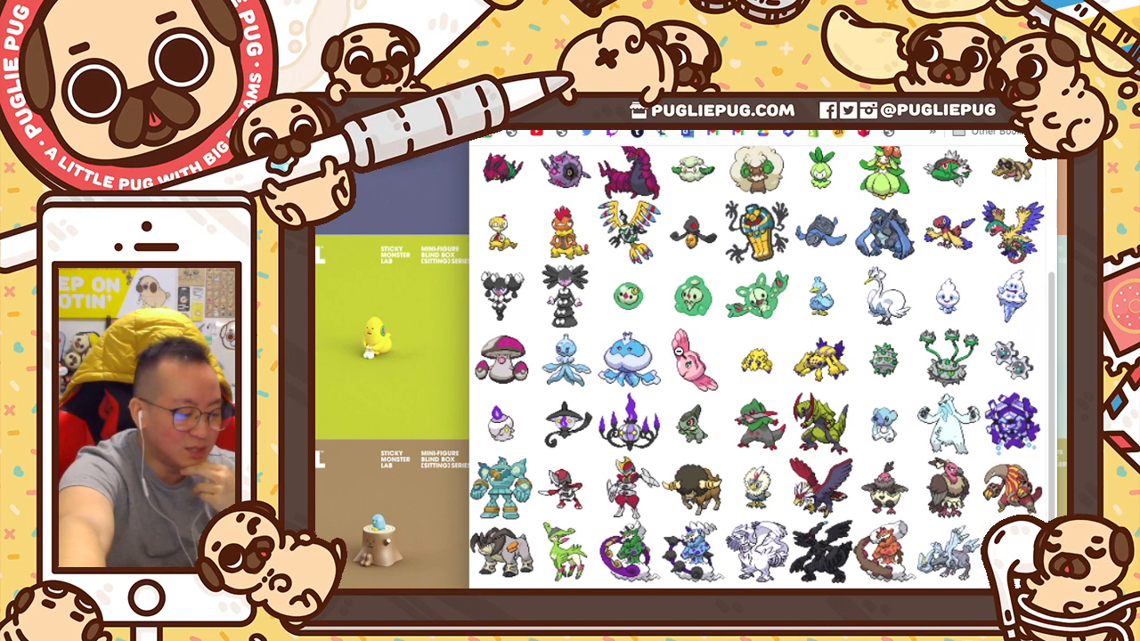
scroll(785, 354, right, 1)
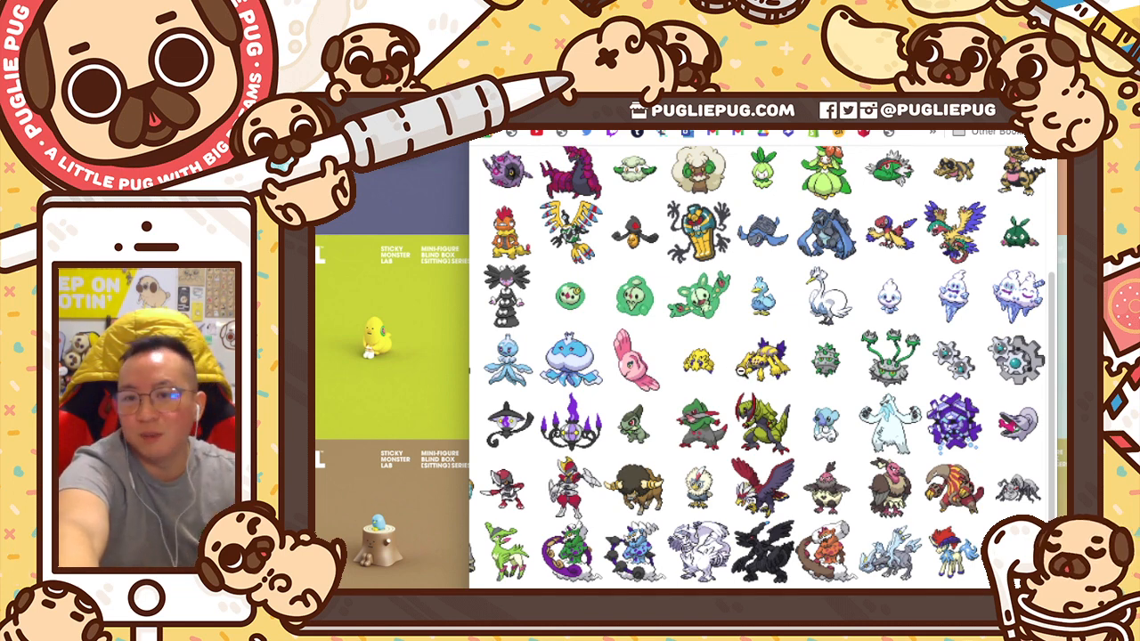
scroll(837, 361, right, 1)
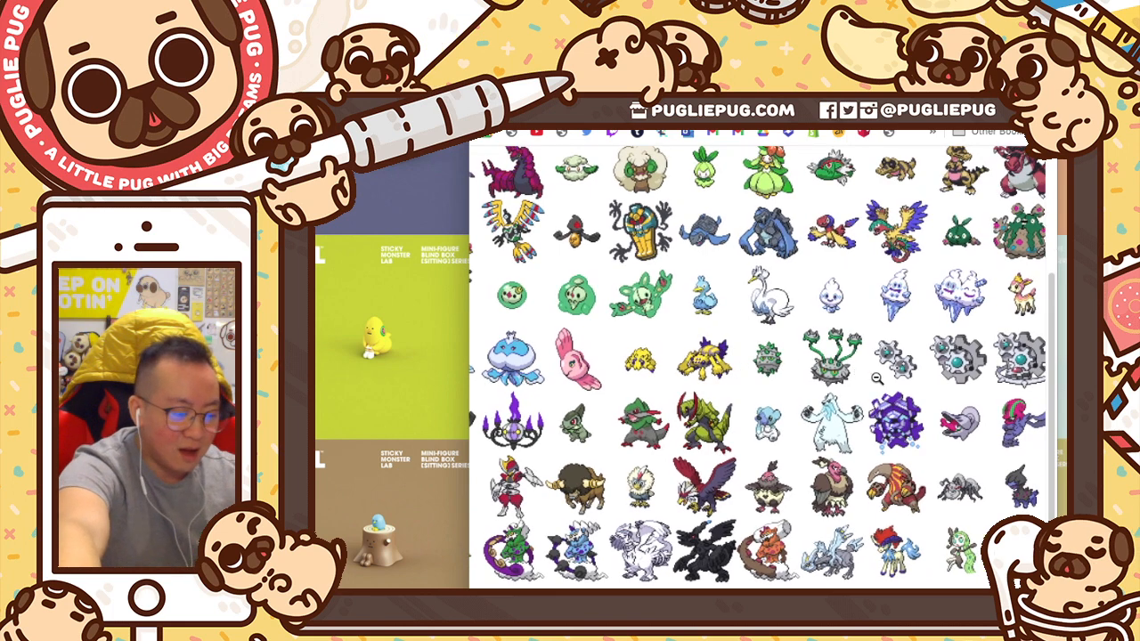
- Examine the middle of the seventh row, from Ferroseed and Ferrothorn to the Klink gear Pokemon
scroll(876, 378, right, 1)
scroll(816, 382, right, 1)
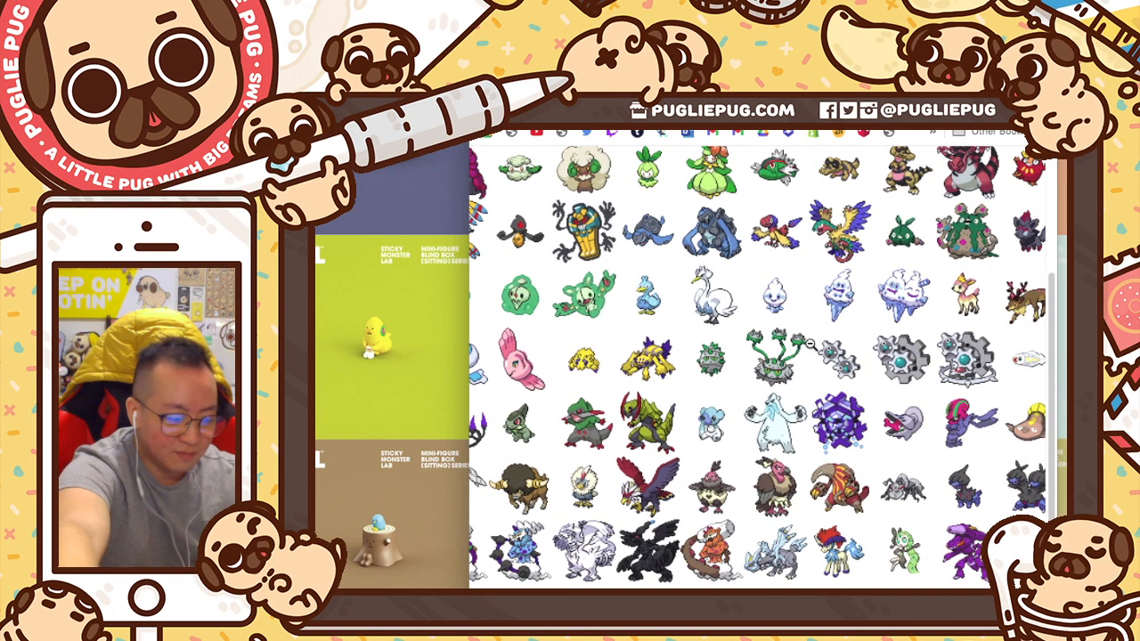
scroll(810, 344, right, 1)
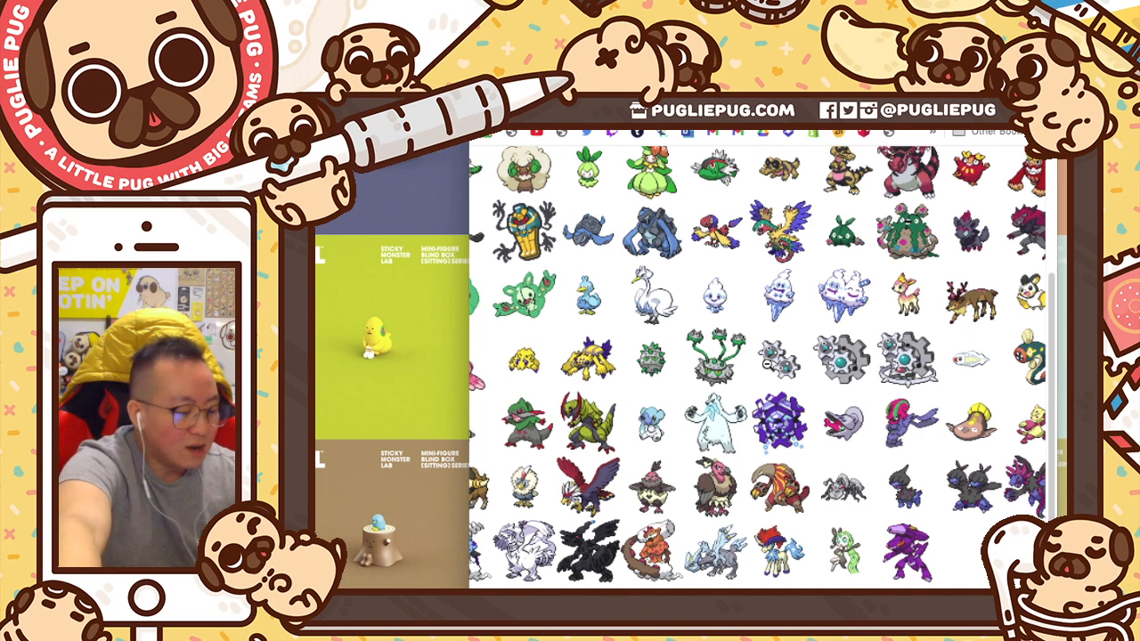
scroll(851, 379, right, 1)
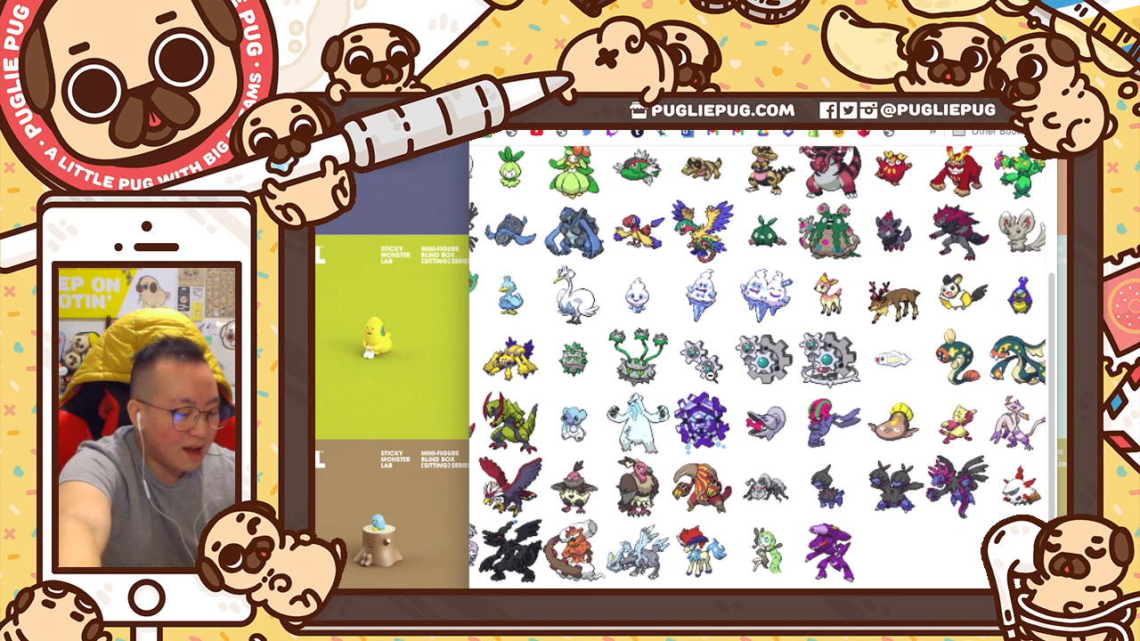
scroll(710, 375, left, 1)
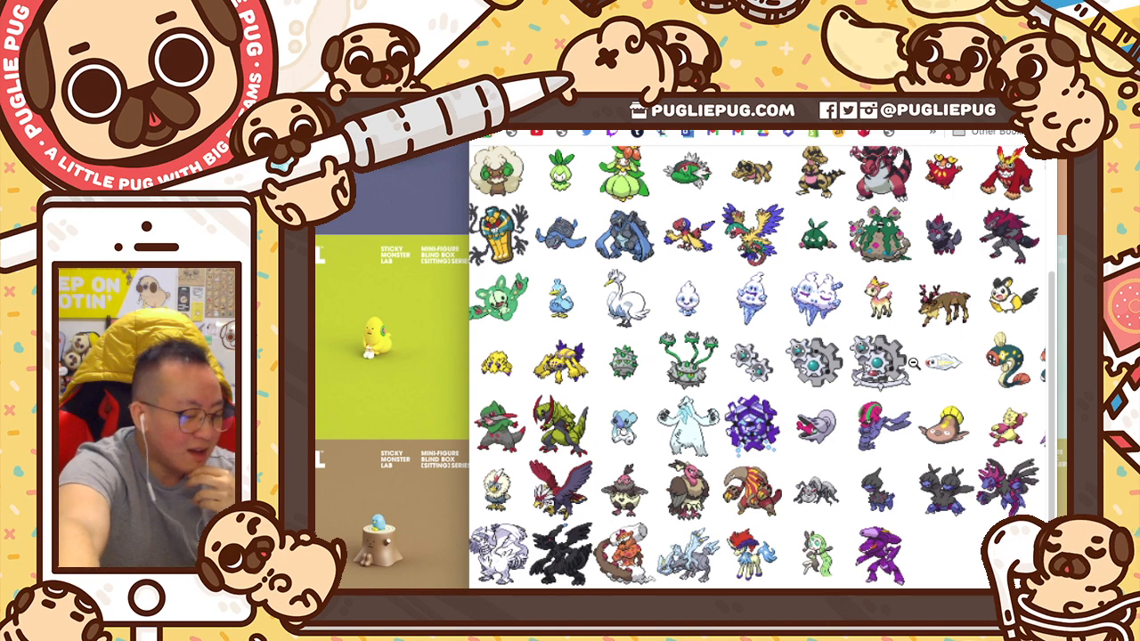
scroll(914, 363, right, 1)
scroll(914, 363, left, 1)
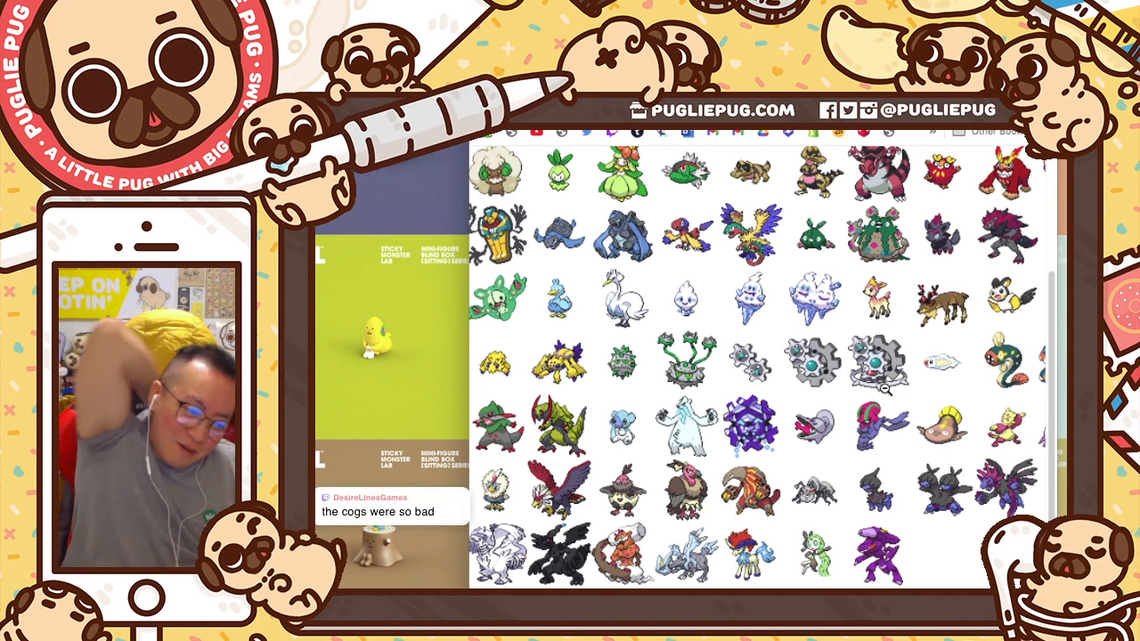
- Examine the seventh row's eel Pokemon and Elgyem, comparing its far end with Beheeyem at the start of the eighth row
scroll(884, 385, right, 3)
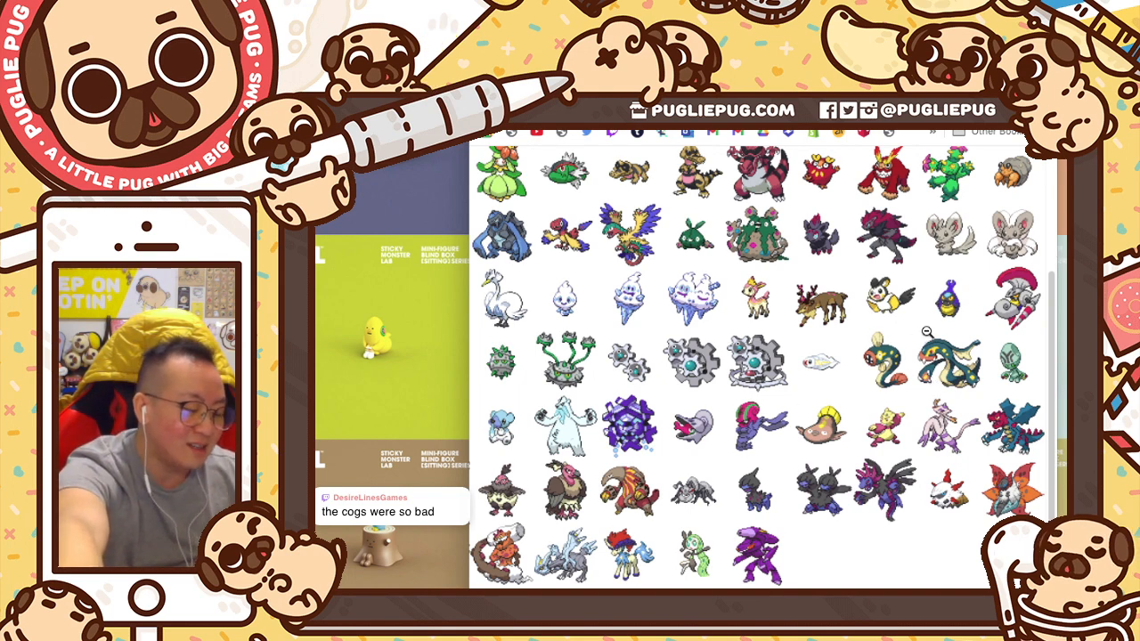
scroll(927, 331, up, 2)
scroll(890, 316, down, 3)
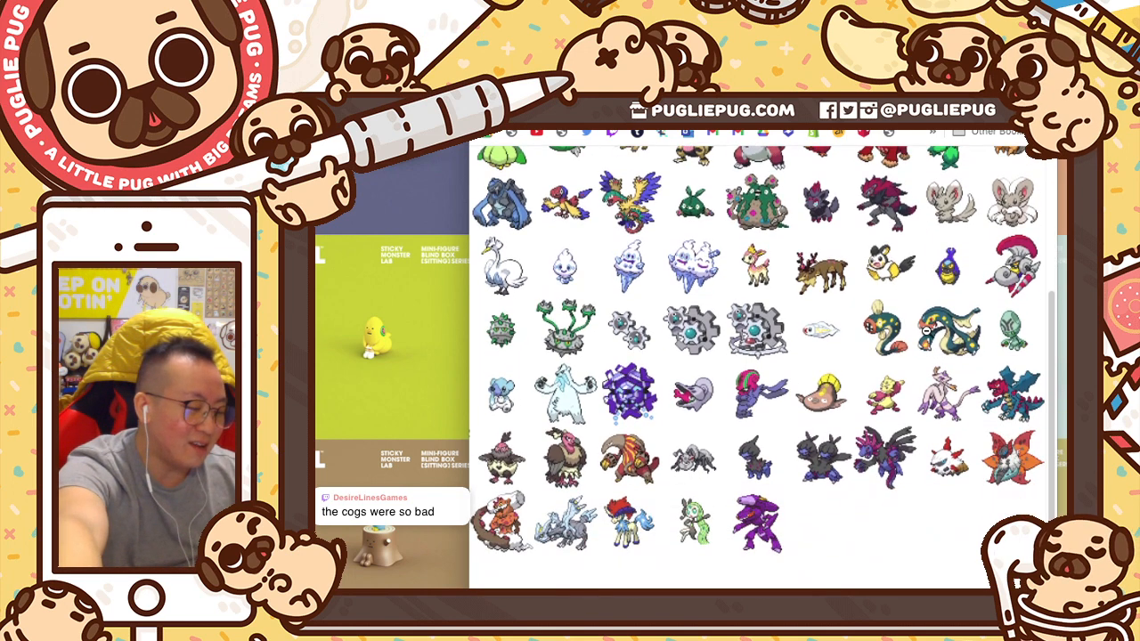
scroll(850, 299, up, 1)
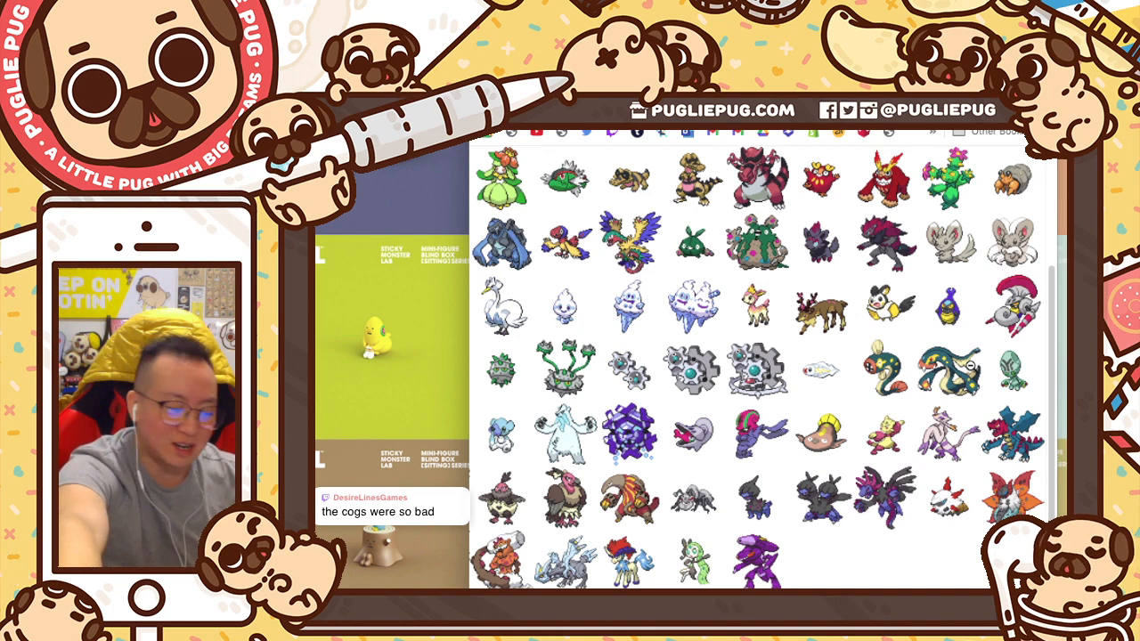
scroll(1005, 367, down, 1)
scroll(1006, 366, left, 5)
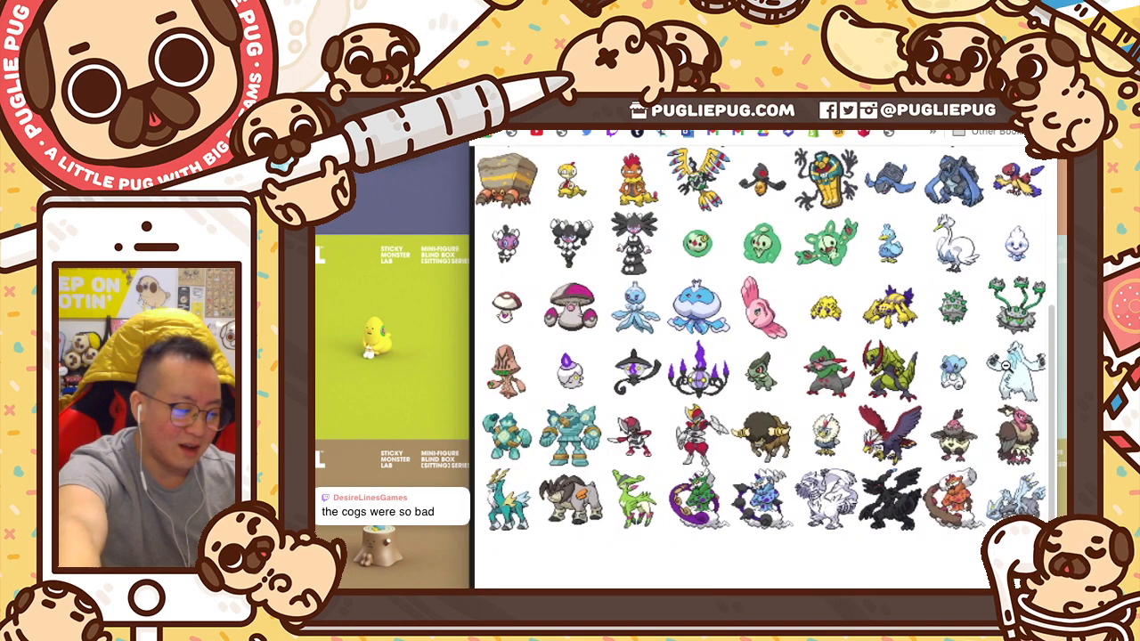
scroll(1008, 357, right, 5)
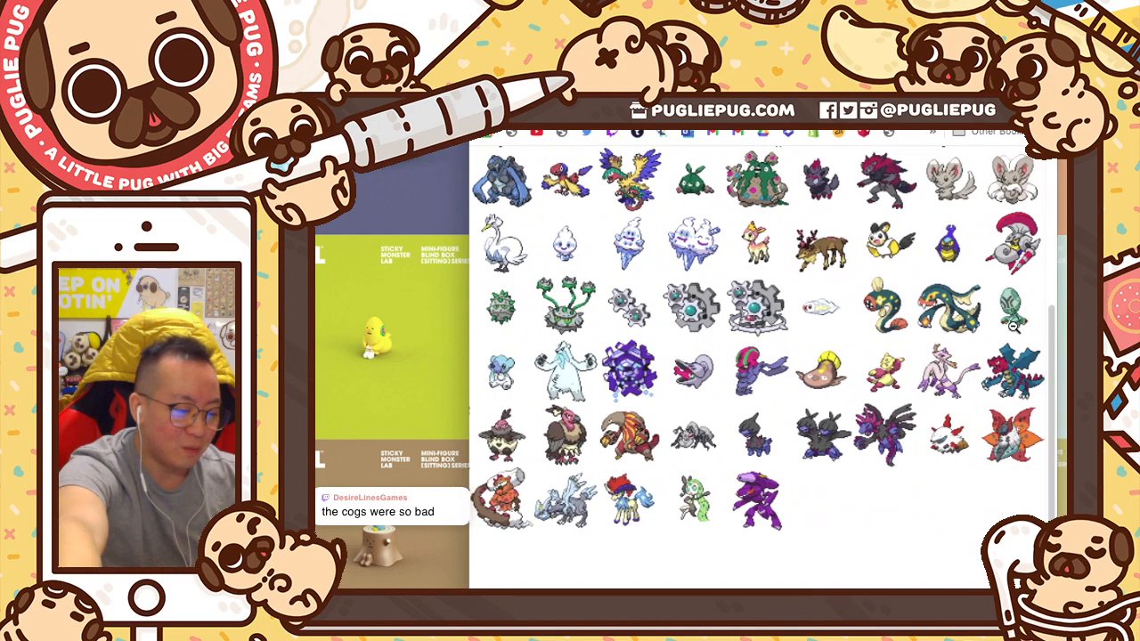
- Examine the roster's eighth row from Beheeyem and the Litwick line through the Axew line to Cryogonal
scroll(1013, 326, left, 5)
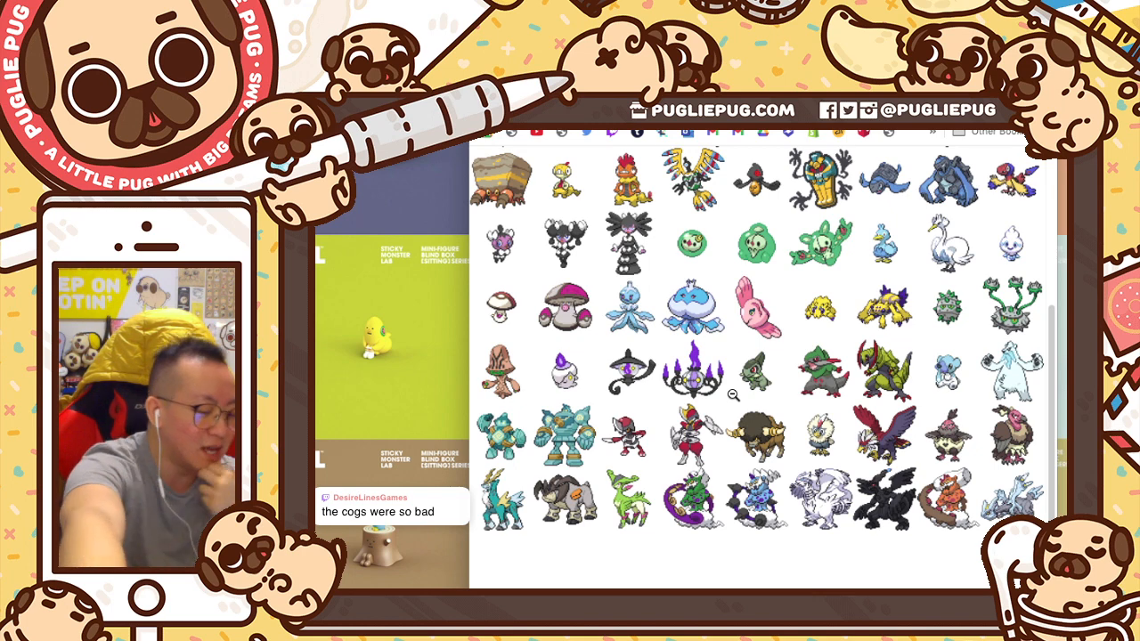
scroll(690, 388, right, 2)
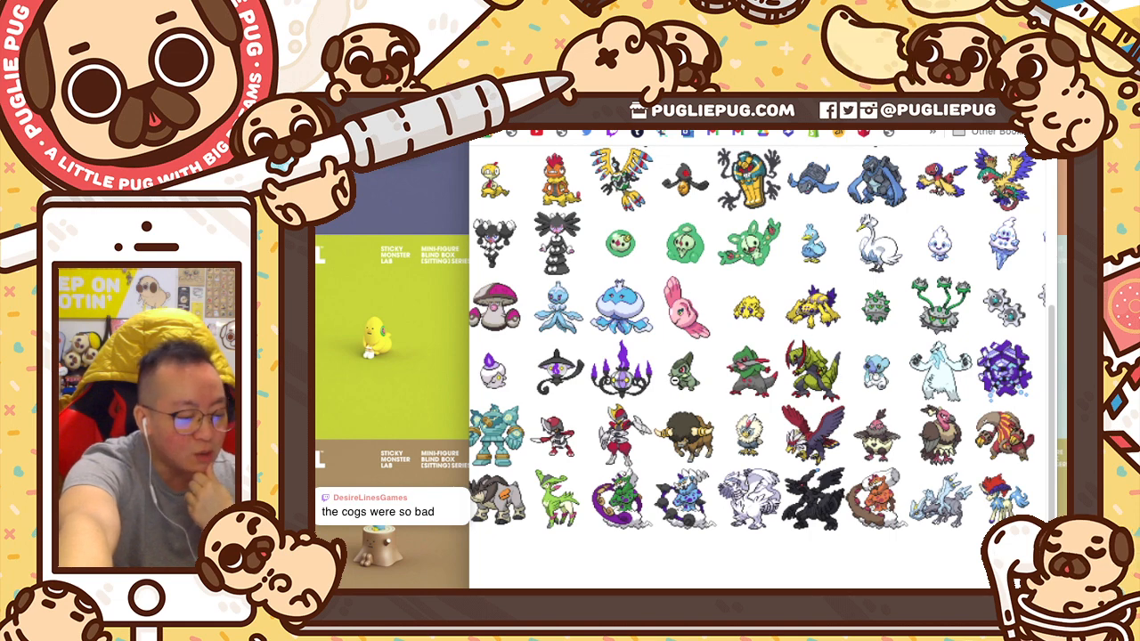
scroll(677, 377, right, 1)
scroll(677, 379, right, 2)
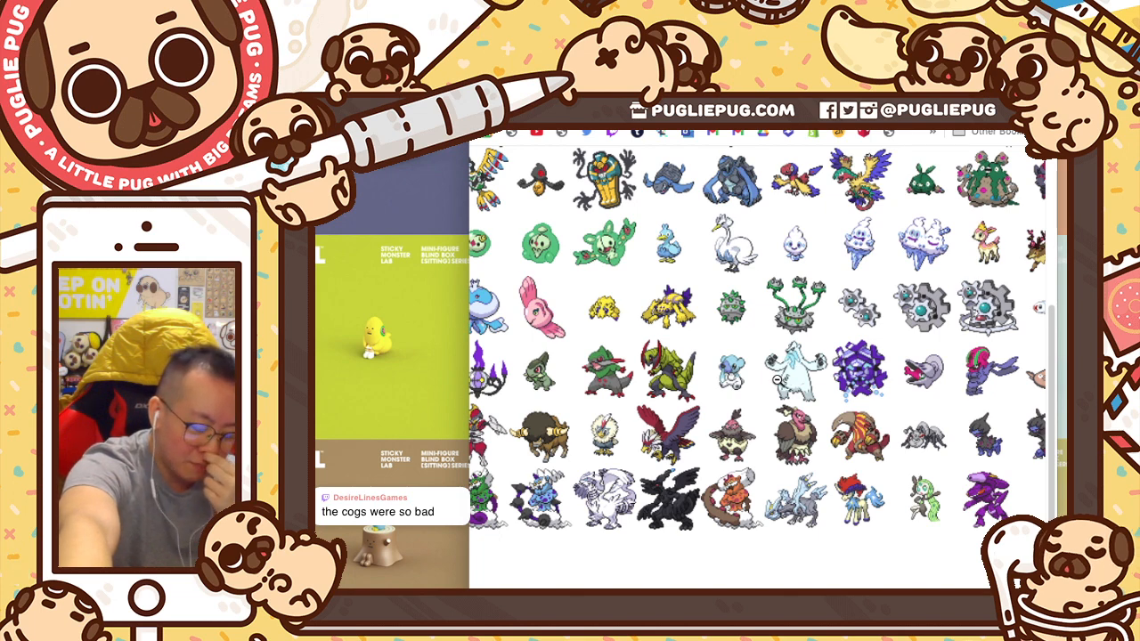
scroll(777, 379, right, 2)
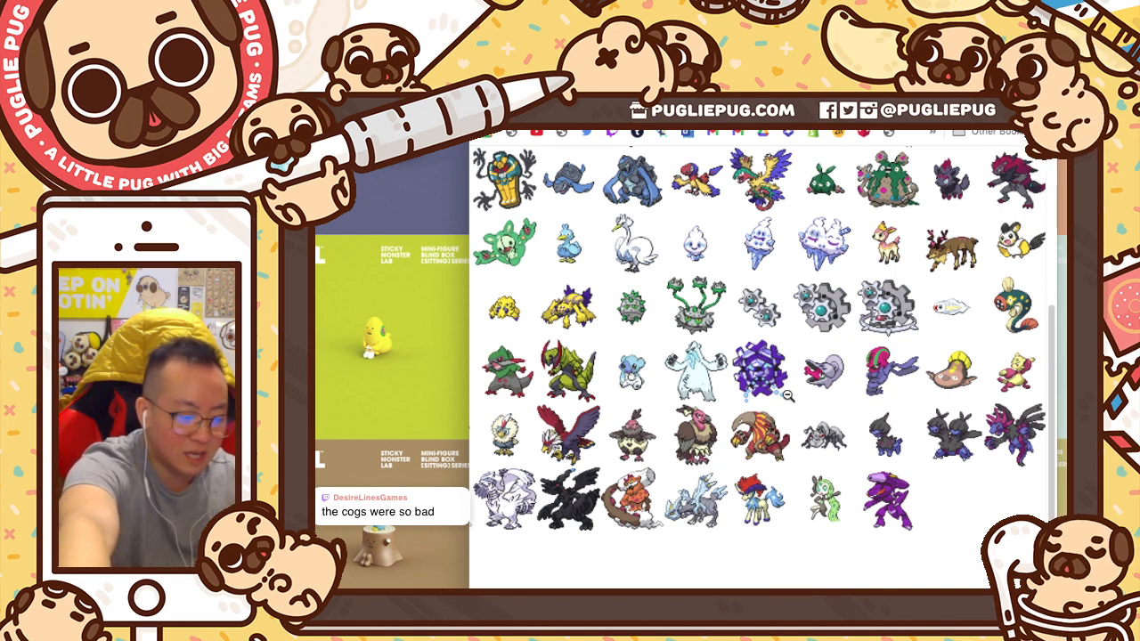
- Examine the end of the roster's eighth row, from Shelmet and Accelgor through Stunfisk and Mienshao to Druddigon
scroll(787, 395, right, 2)
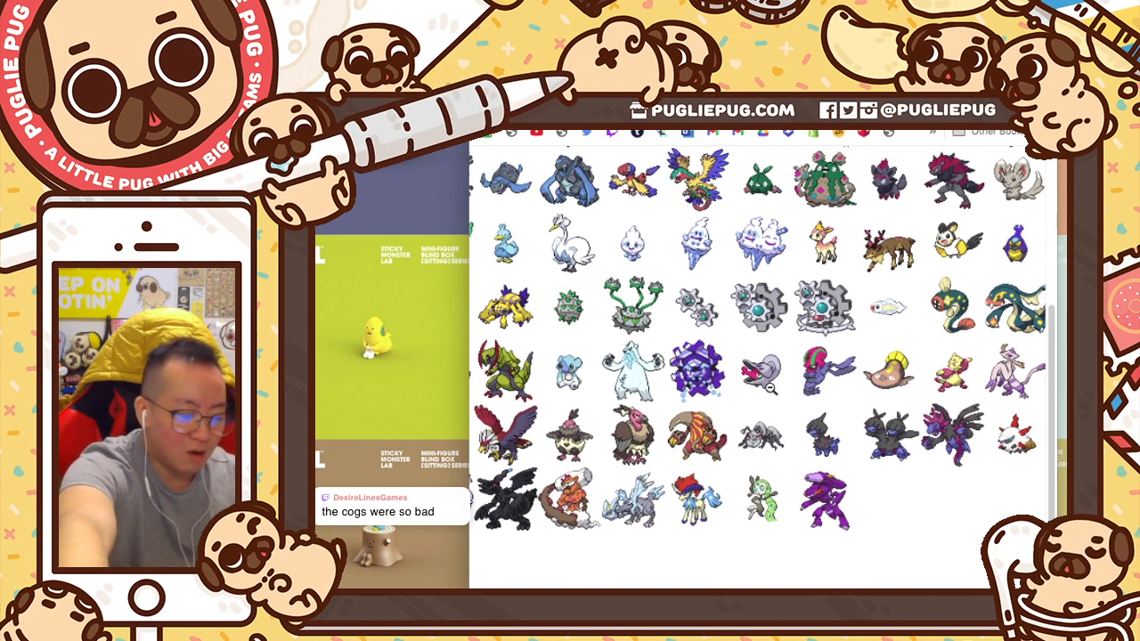
scroll(829, 387, right, 2)
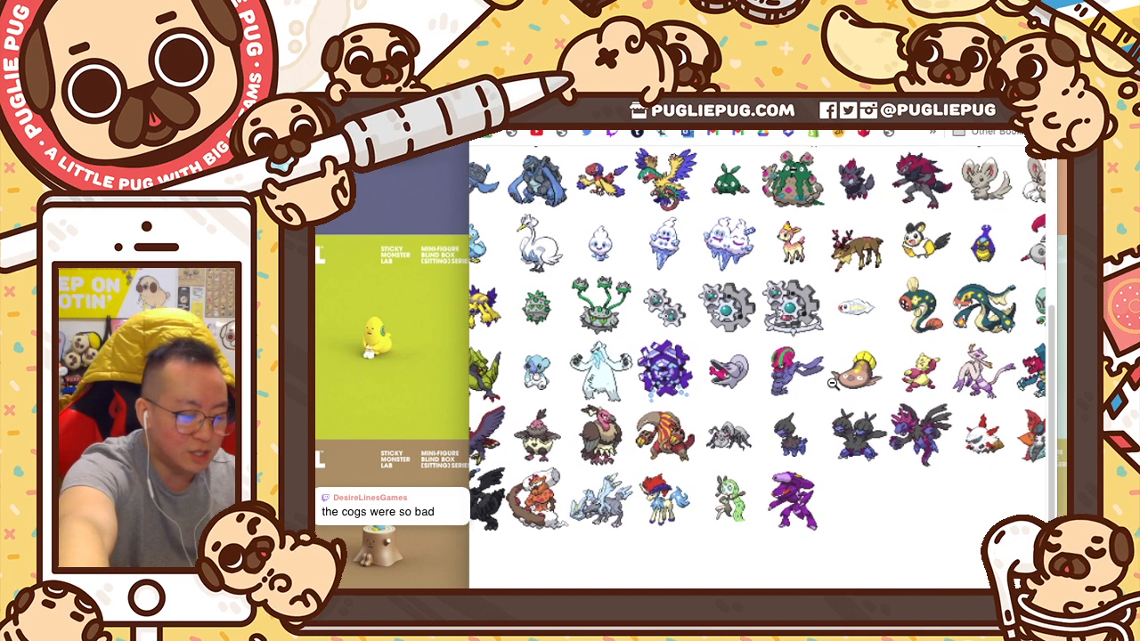
scroll(797, 392, right, 2)
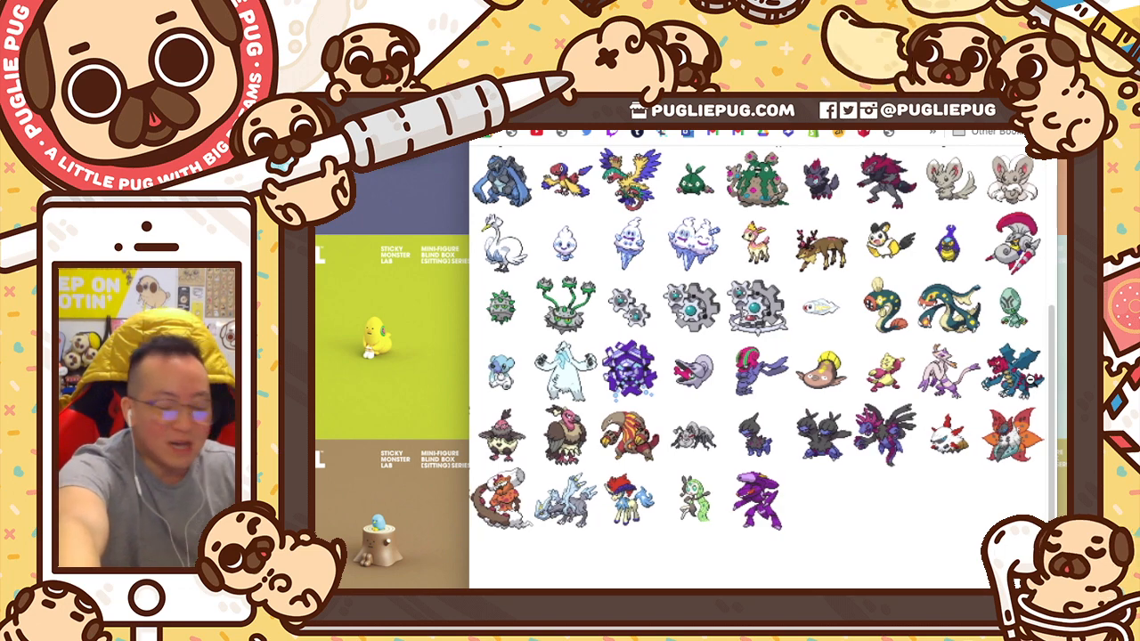
- Examine the roster's ninth row from Golett and Golurk through Bouffalant, Braviary and the Deino line to Volcarona
scroll(1031, 381, left, 5)
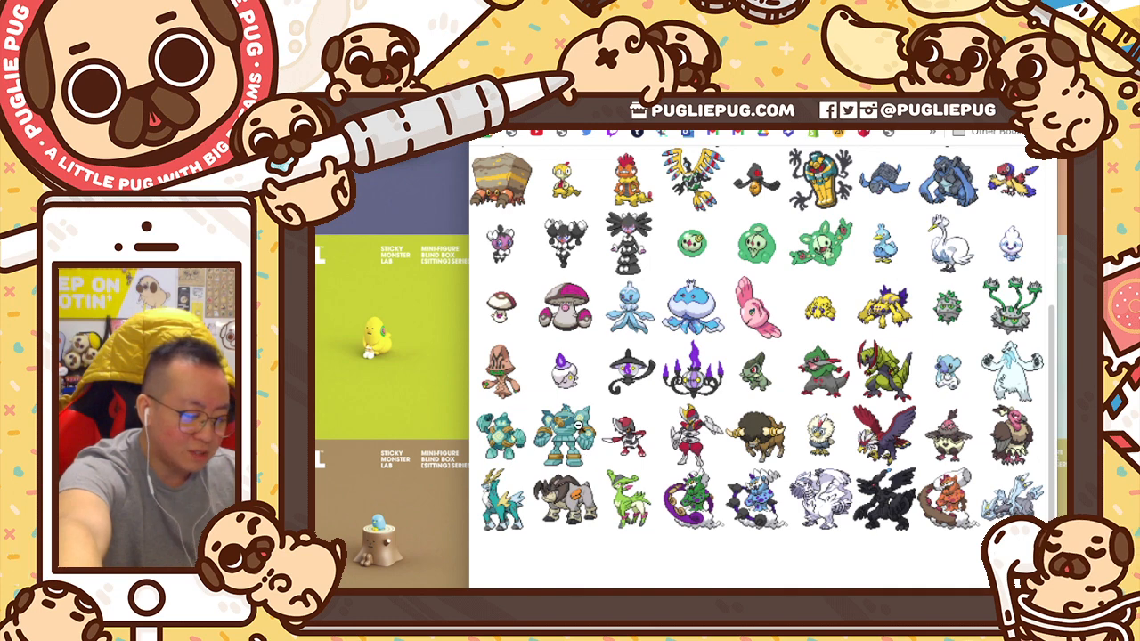
scroll(650, 450, right, 1)
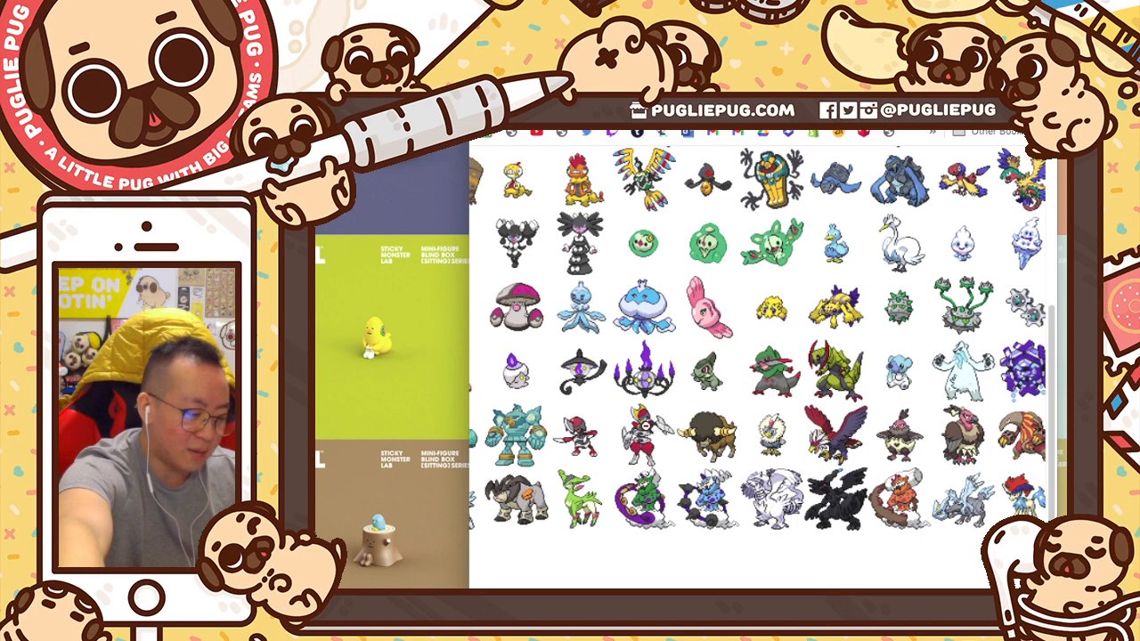
scroll(653, 436, right, 1)
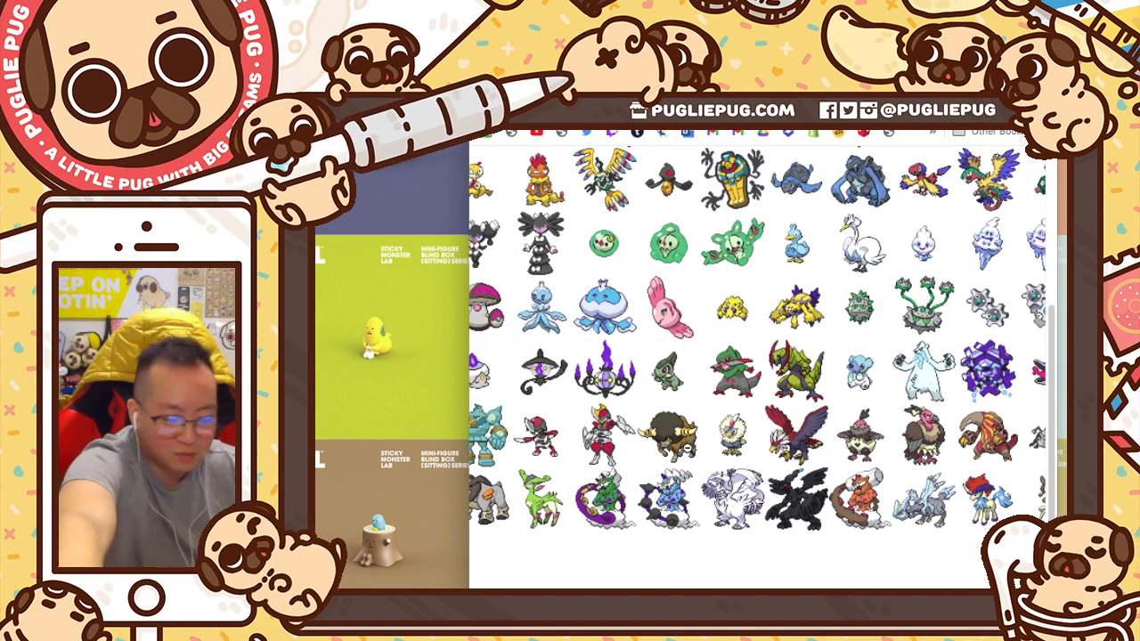
scroll(758, 338, right, 2)
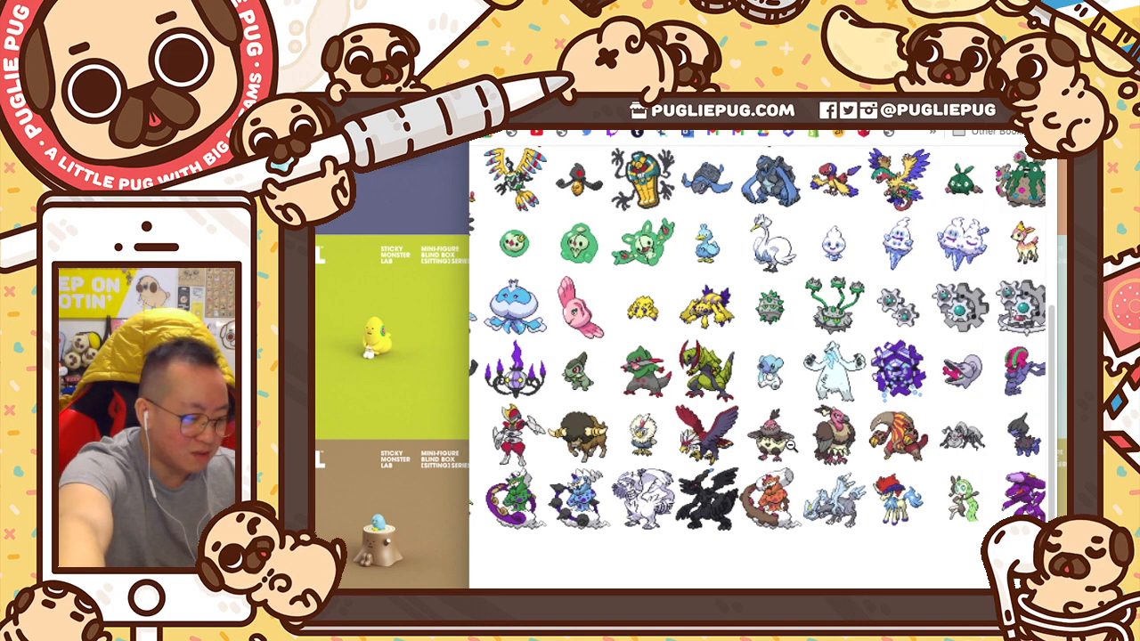
scroll(728, 449, right, 2)
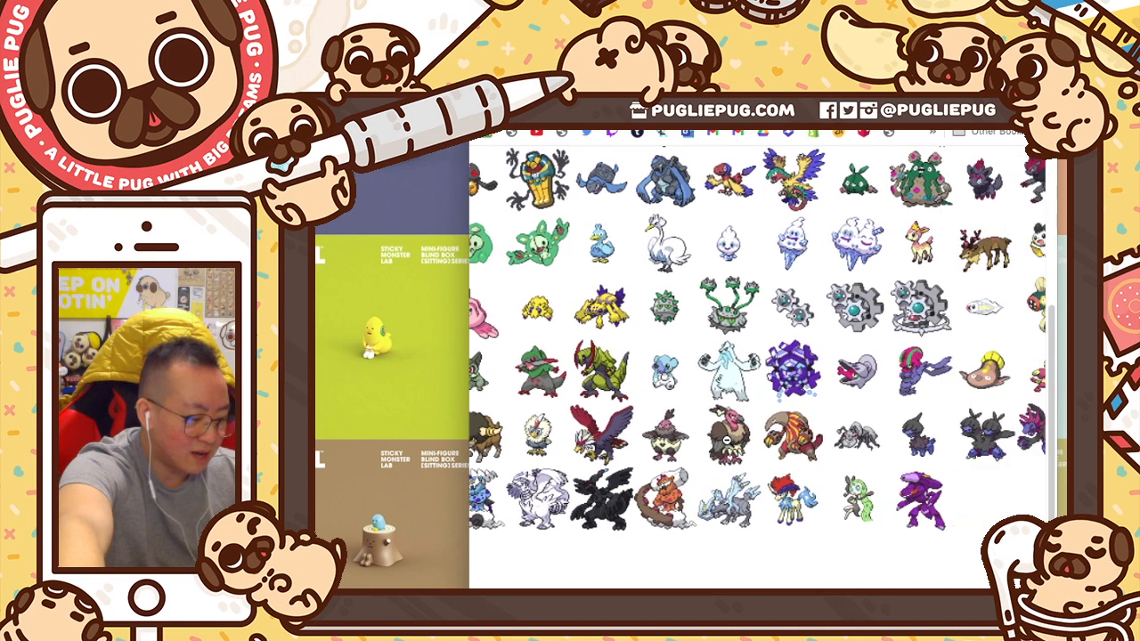
scroll(880, 460, right, 2)
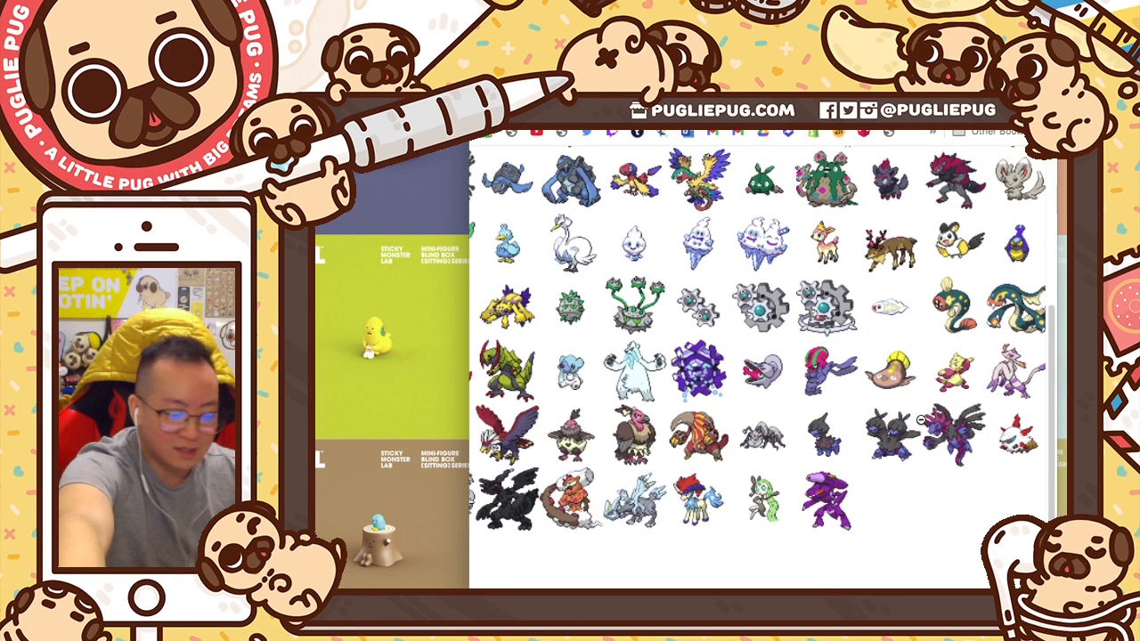
scroll(923, 420, right, 1)
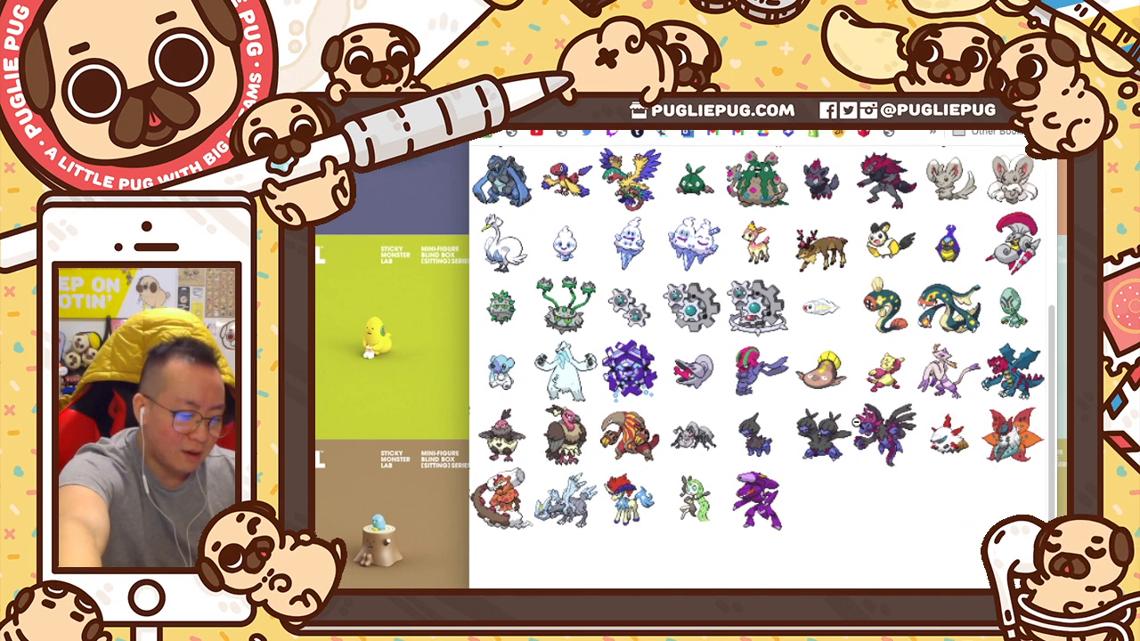
scroll(891, 401, down, 1)
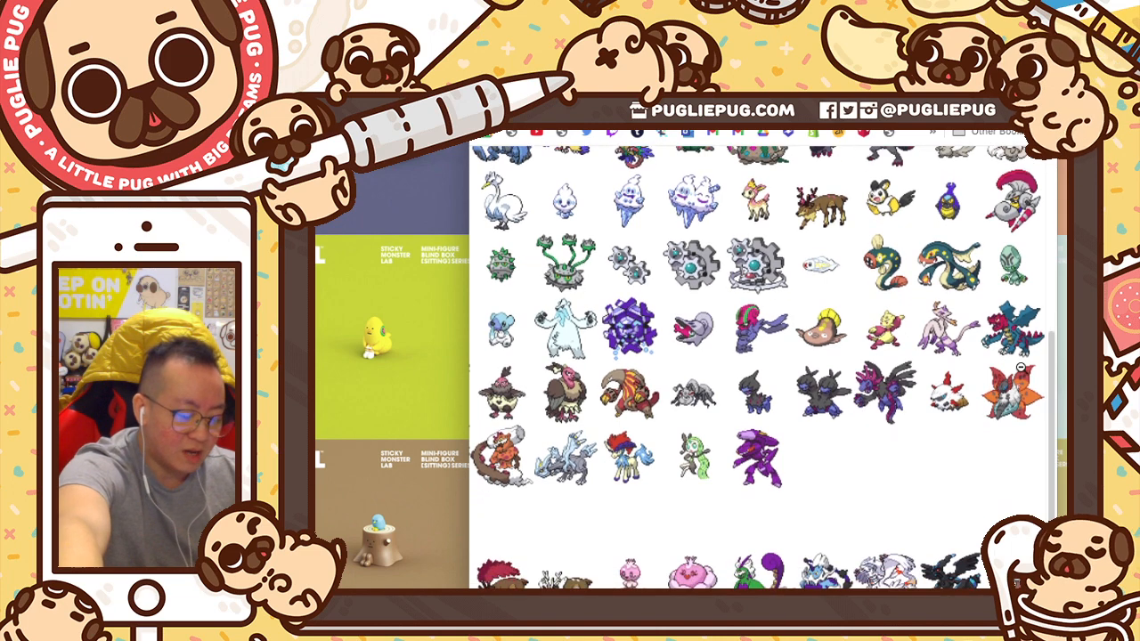
- Examine the roster's last row of legendary Pokemon, from Cobalion through Reshiram and Zekrom to Genesect
scroll(977, 417, left, 2)
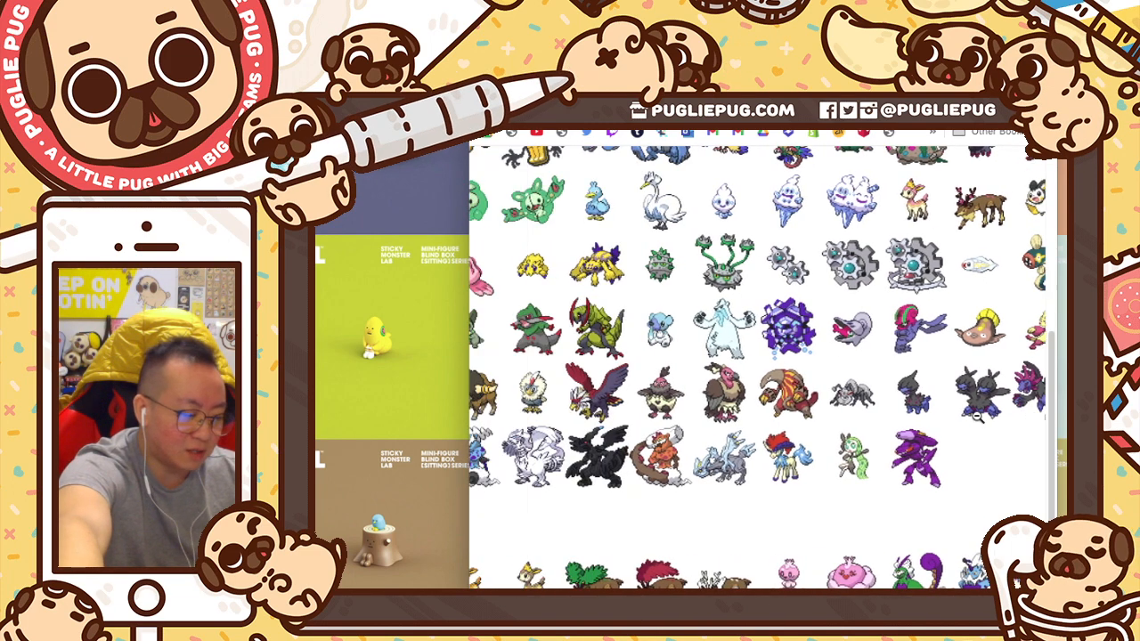
scroll(977, 417, left, 6)
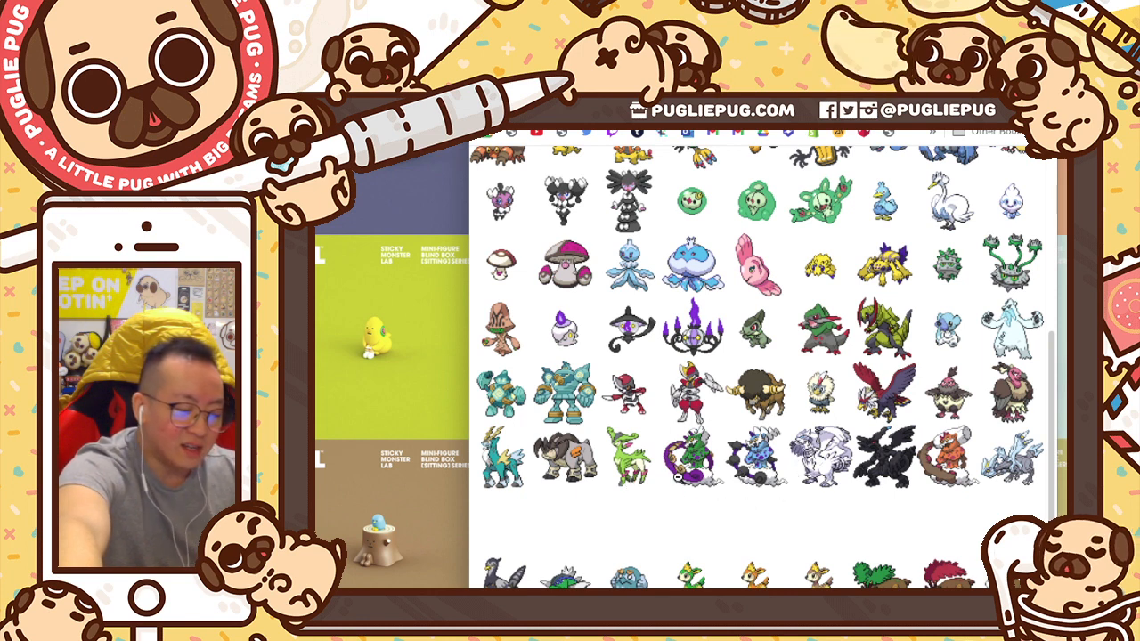
scroll(736, 487, right, 2)
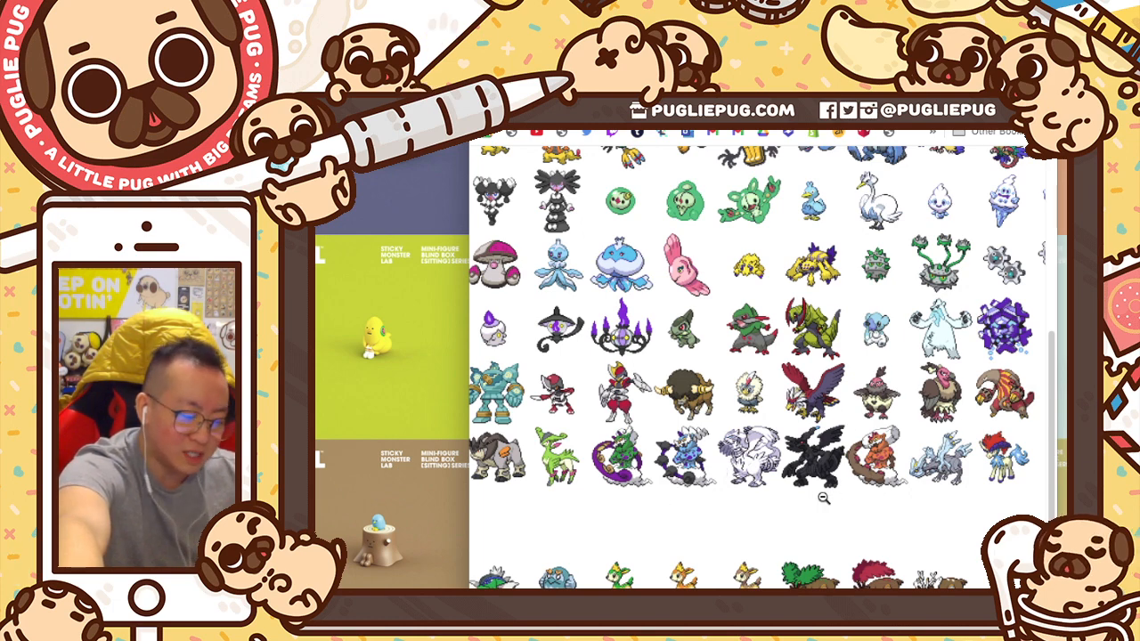
scroll(836, 499, right, 2)
scroll(820, 497, right, 4)
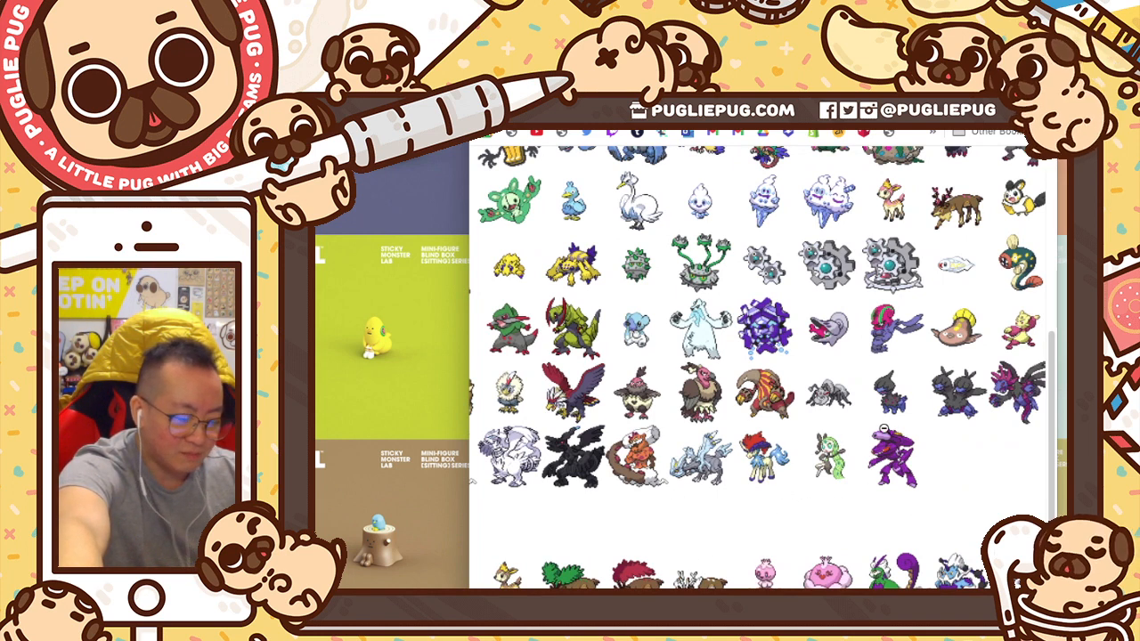
- Zoom the roster out, return to its first rows, and widen the browser window on both sides
click(876, 434)
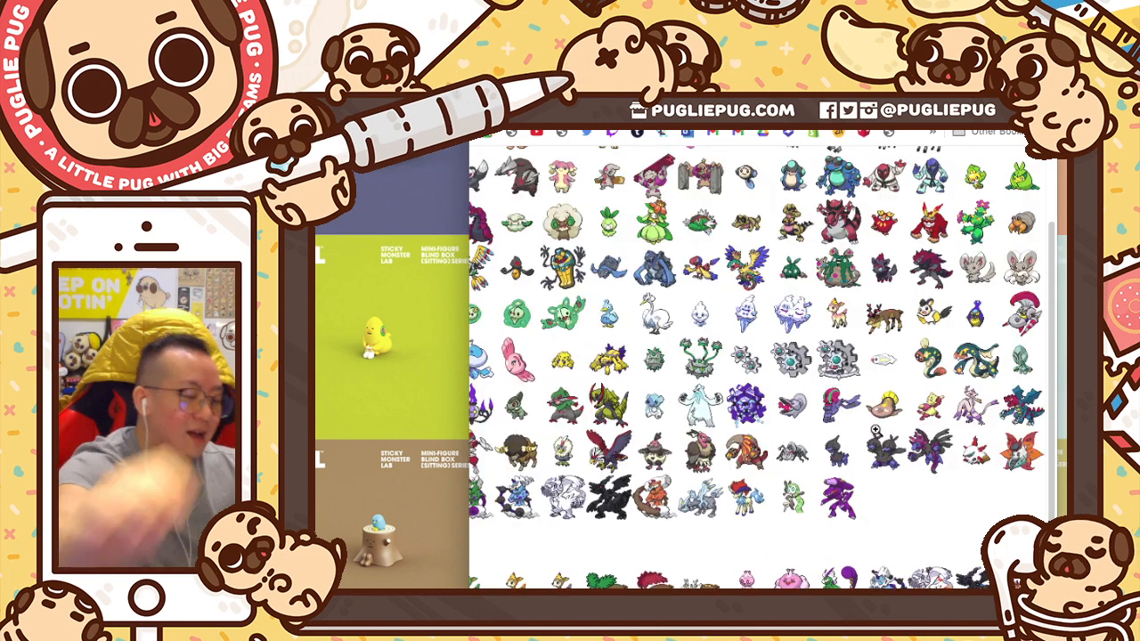
scroll(876, 434, left, 4)
scroll(875, 434, up, 1)
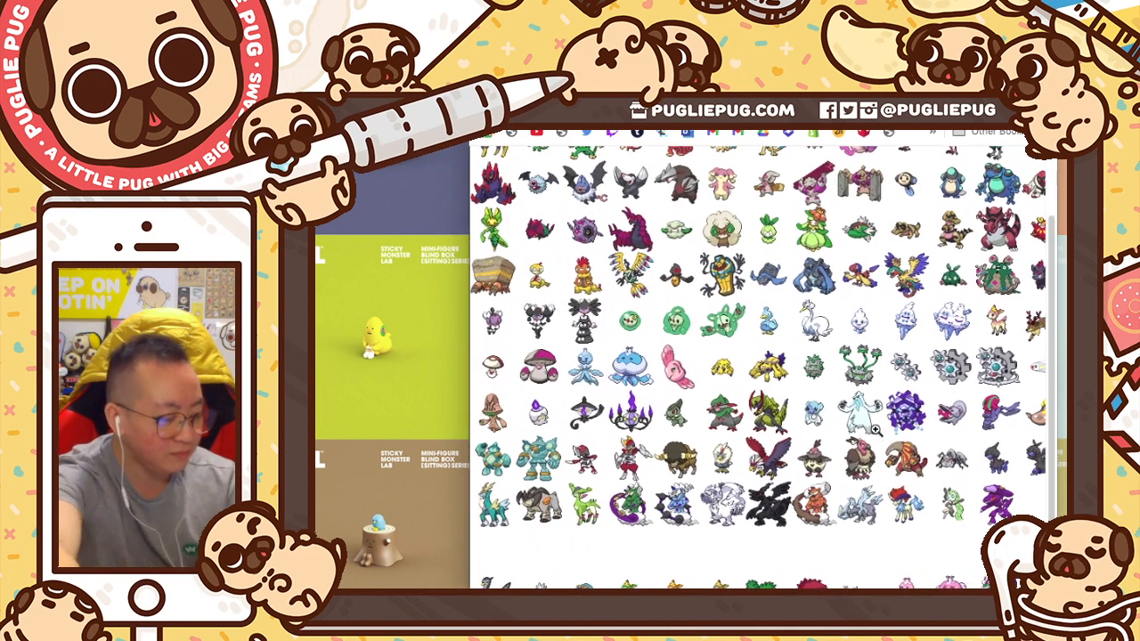
scroll(875, 434, up, 1)
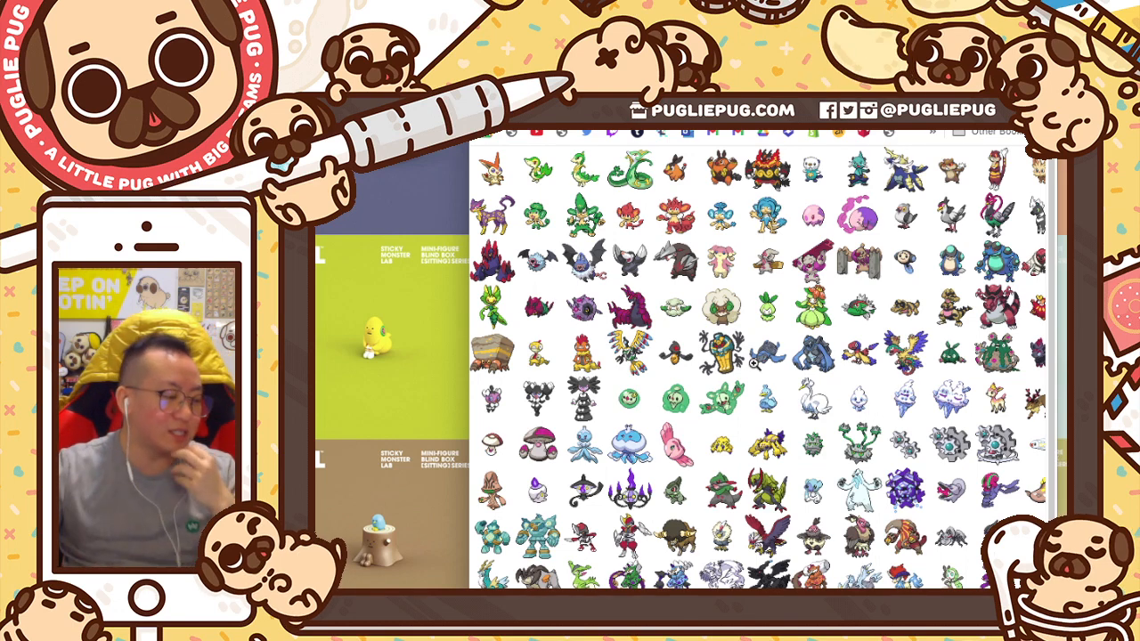
drag(470, 280, 280, 280)
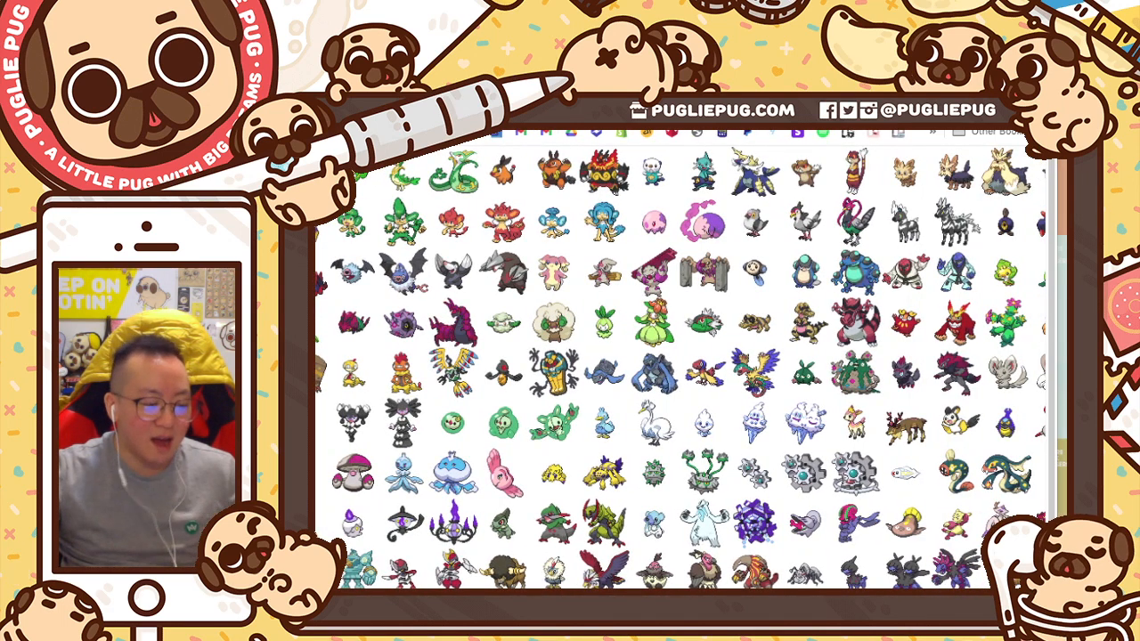
drag(1055, 316, 1078, 316)
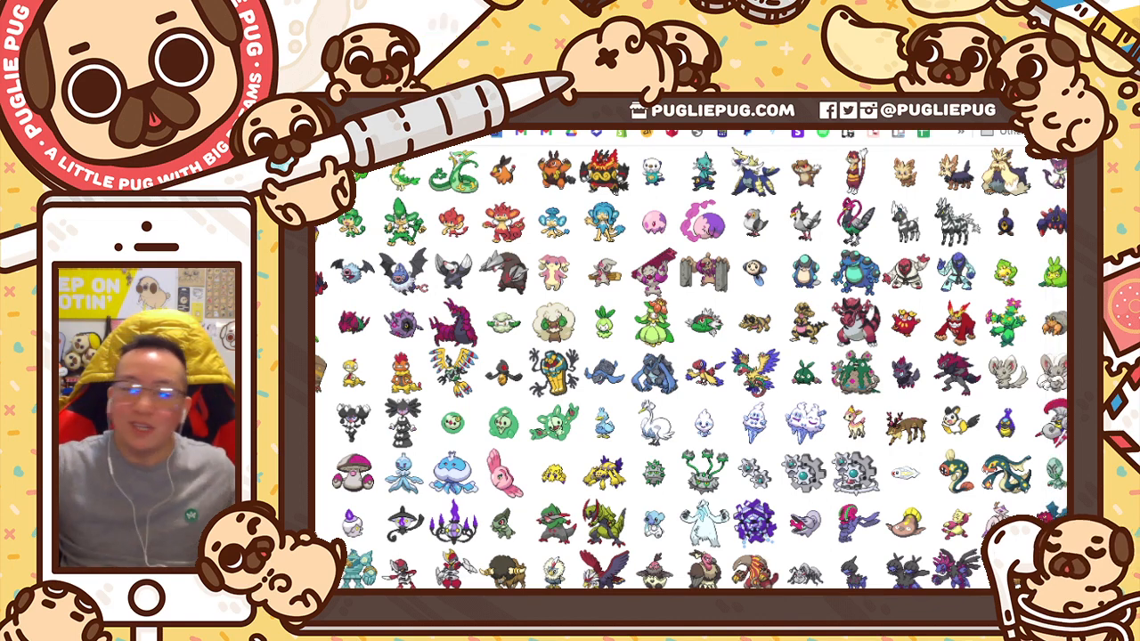